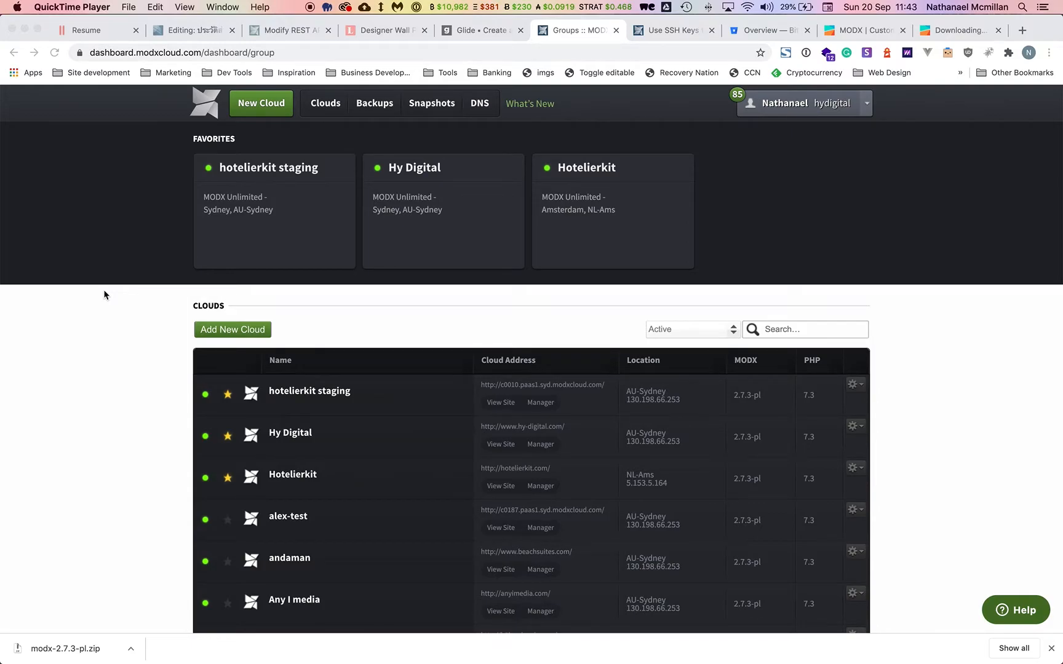
Create a new cloud named modx-base in UK-Lon and dismiss the success message.
click(266, 123)
click(261, 109)
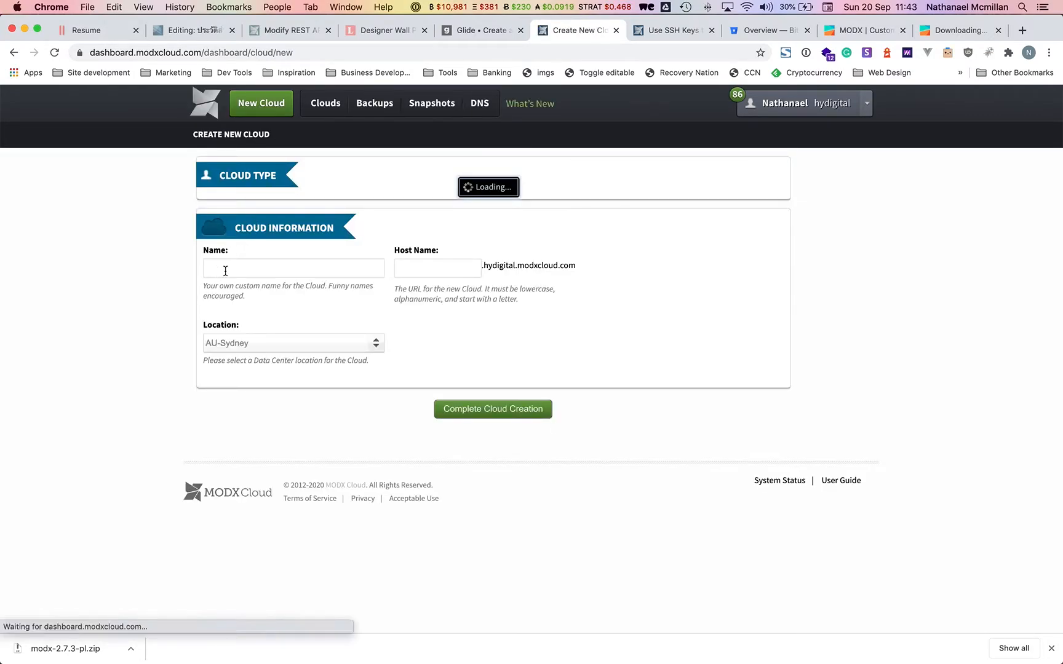
text(modx)
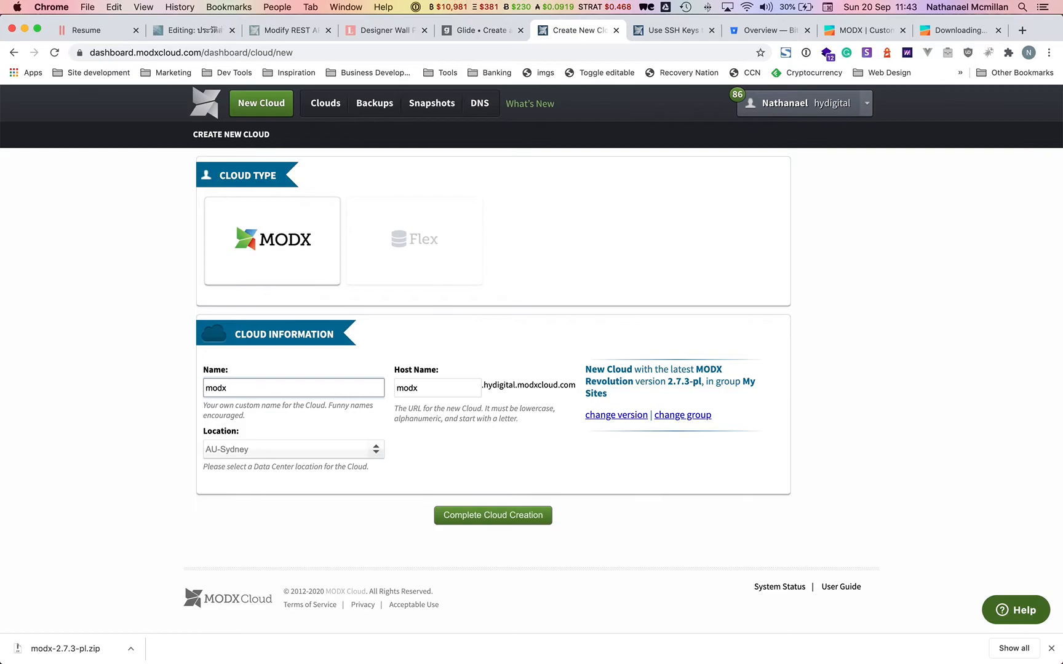
text(-base)
click(250, 444)
click(349, 448)
click(352, 450)
click(275, 555)
click(474, 515)
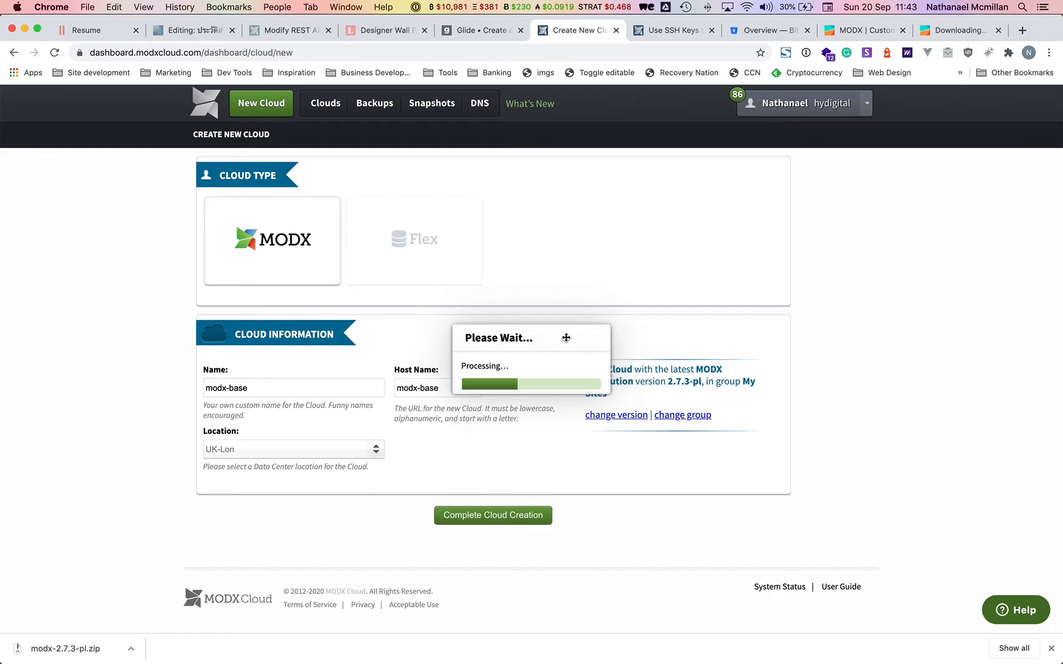
click(522, 400)
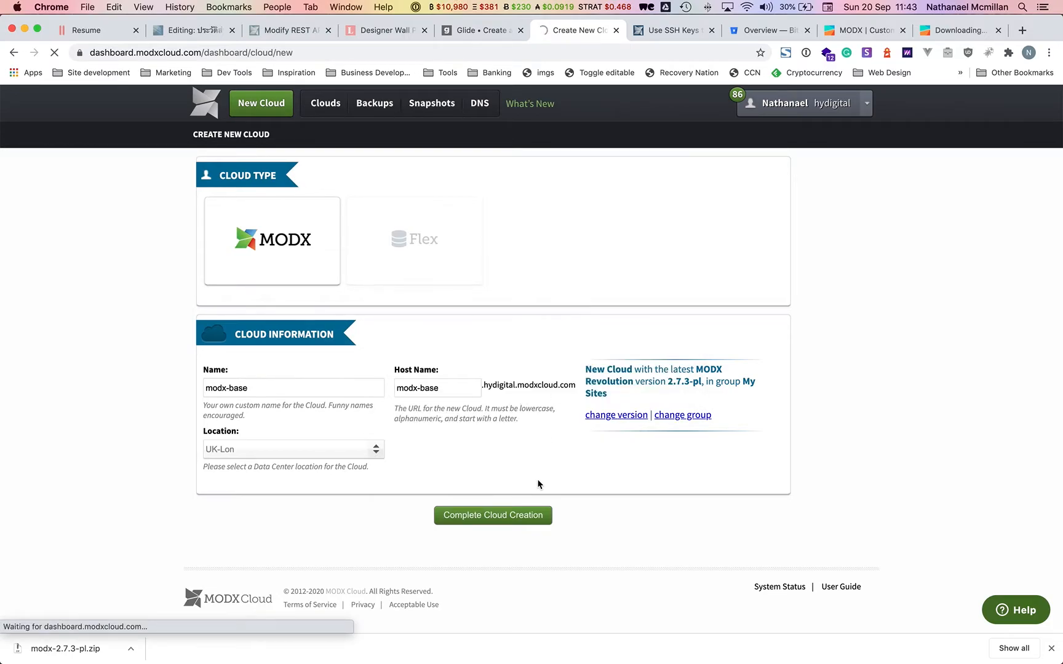
mouse_move(351, 661)
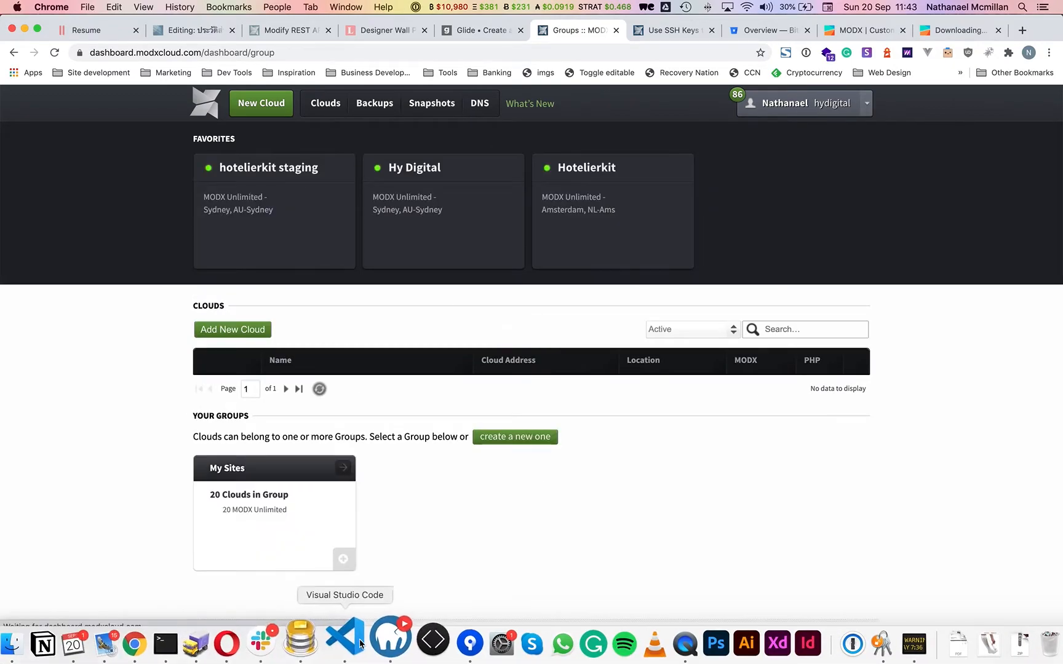
Add a new host named hy.modx-base.dev and tick the option to create a database.
click(392, 642)
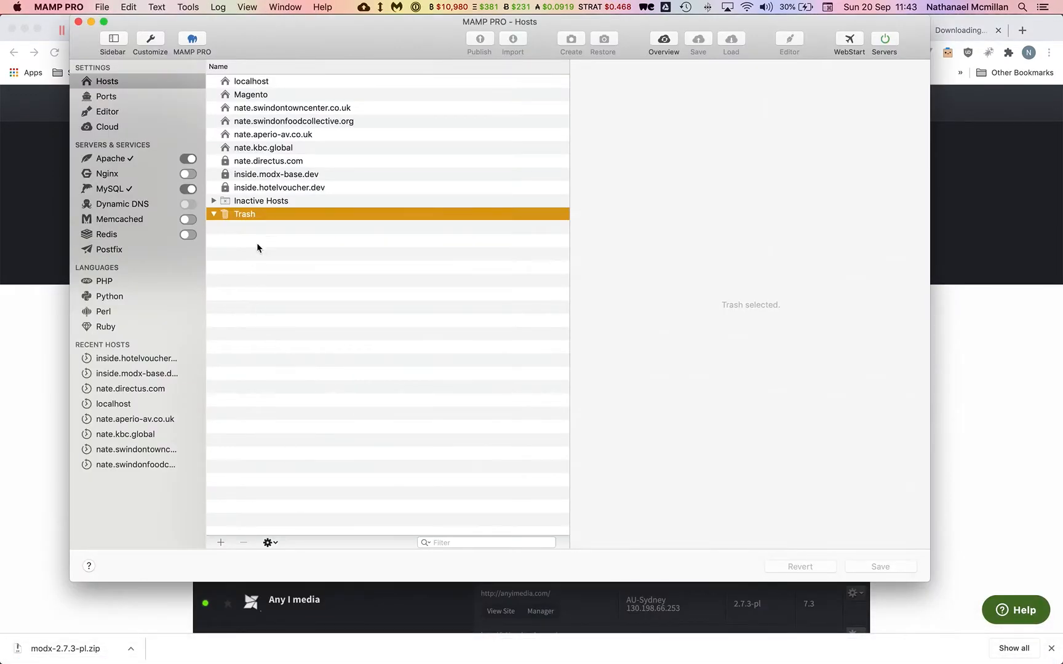
click(221, 542)
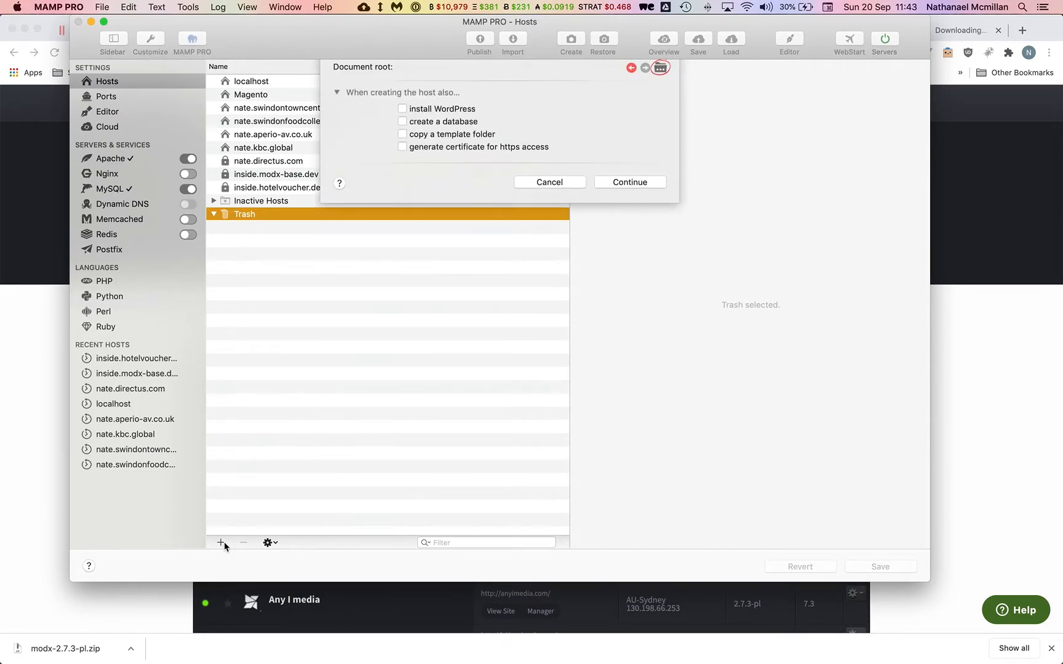
text(hy.modx-base.dev)
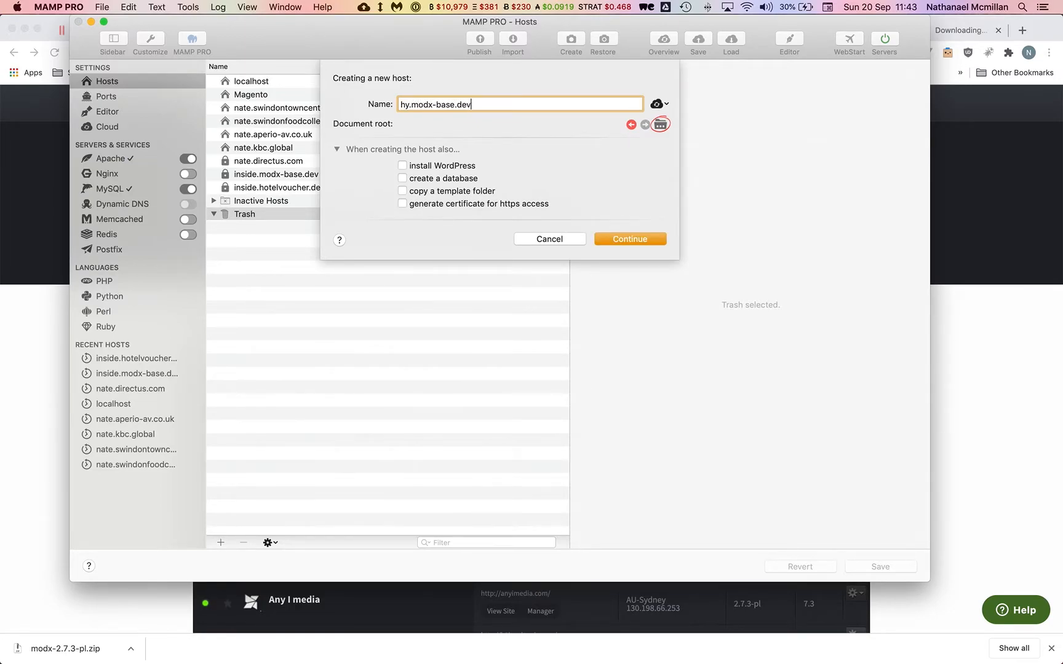
click(429, 179)
Set the host's document root to a new hy-modx-base folder inside dev.
click(660, 125)
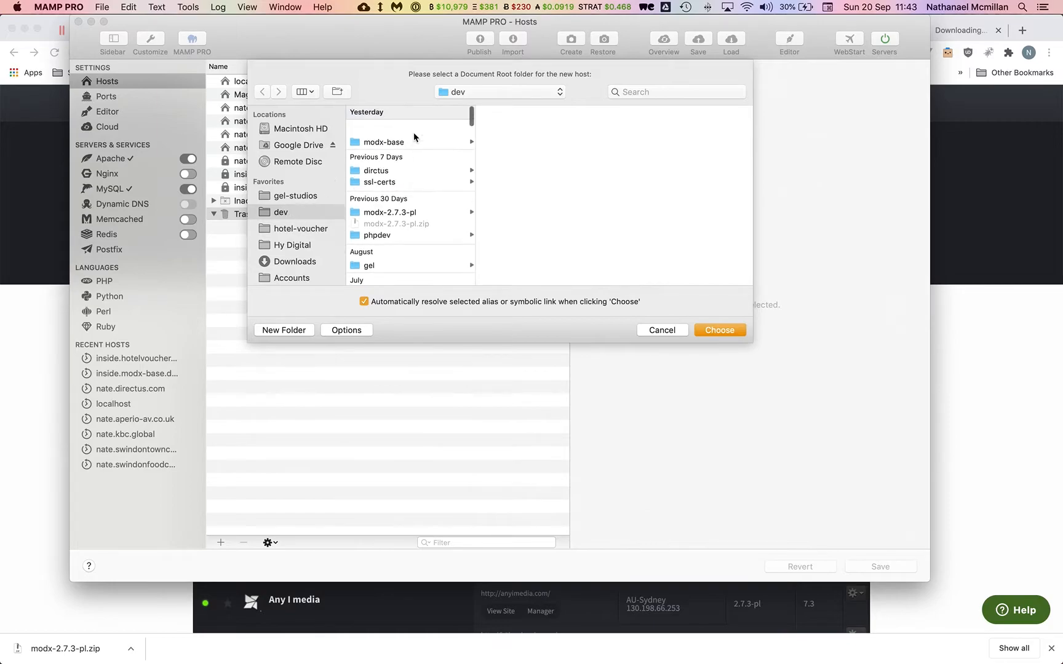
click(289, 330)
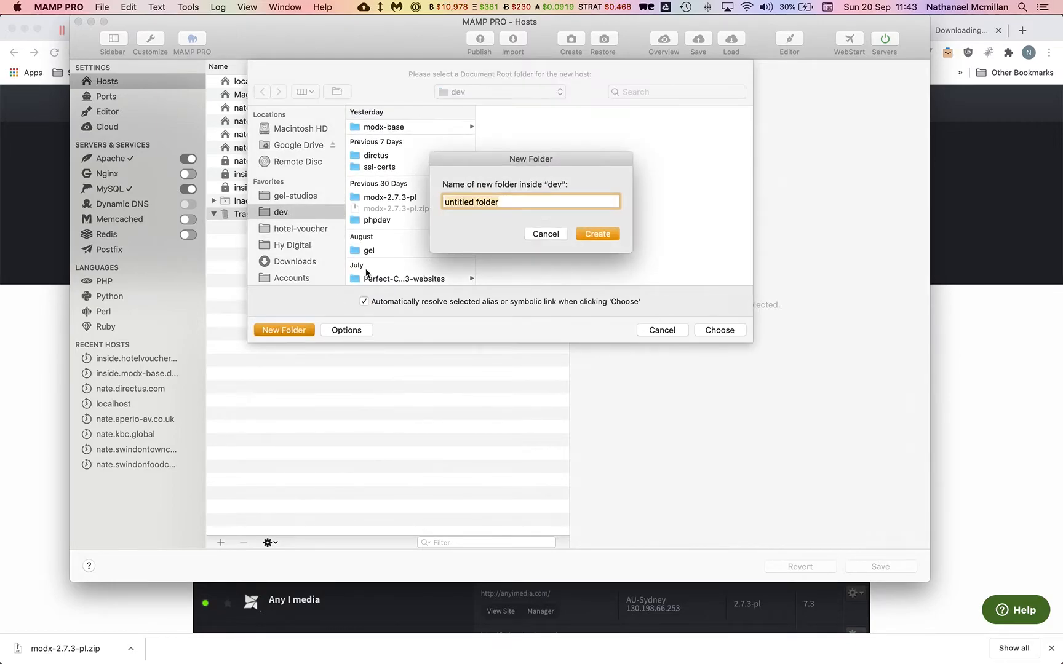
text(hy-modx-base)
click(598, 237)
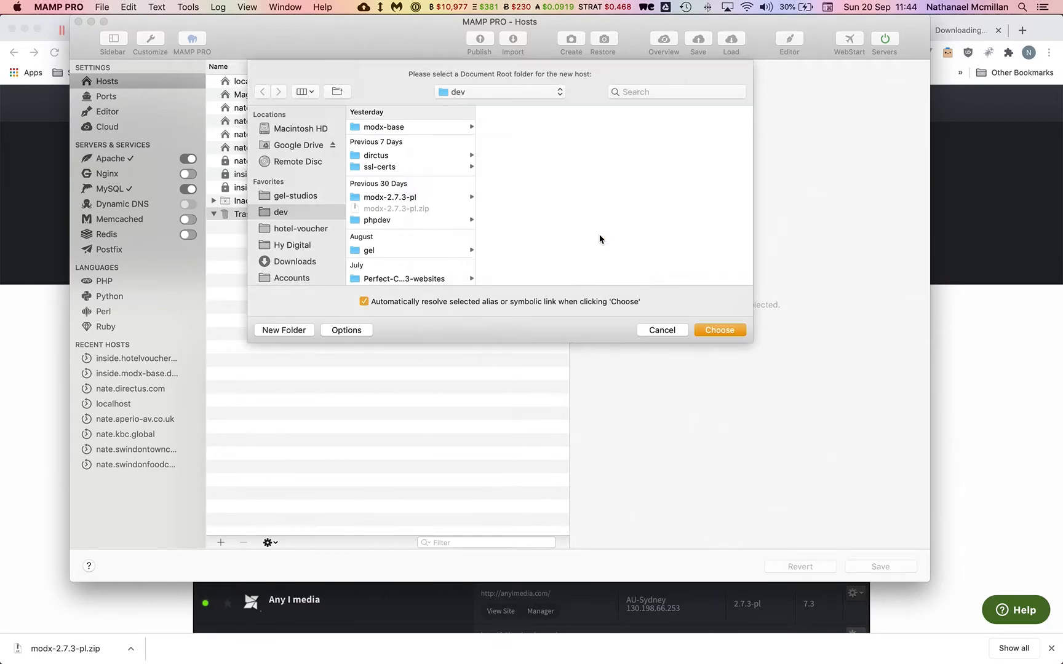
click(704, 334)
click(640, 237)
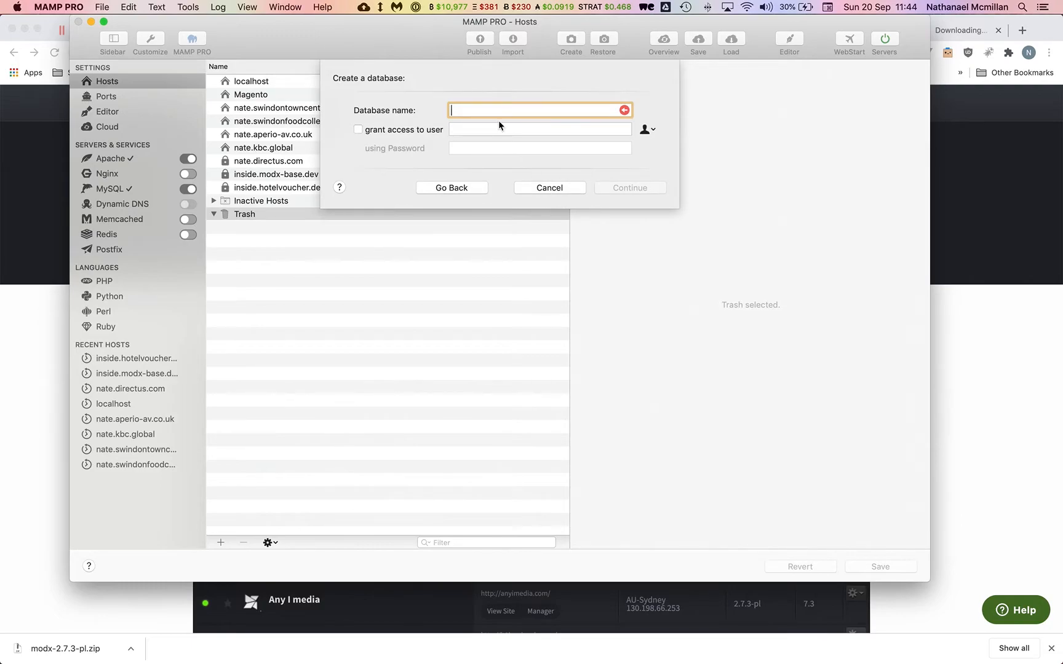
Name the database hy_modx and create the host.
text(hymodxbase)
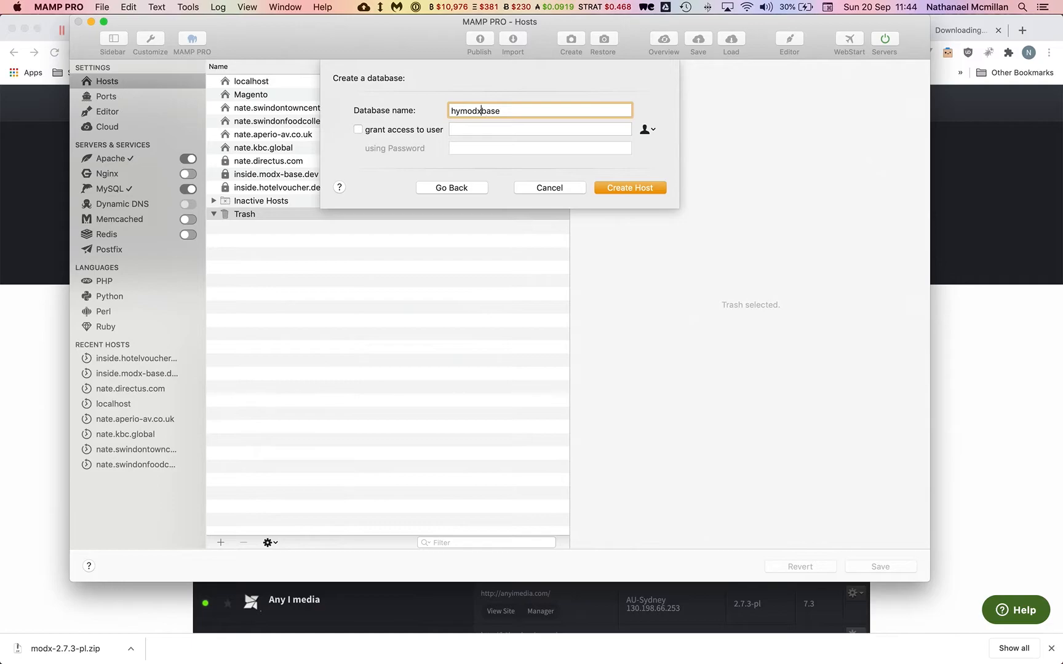
text(_modx)
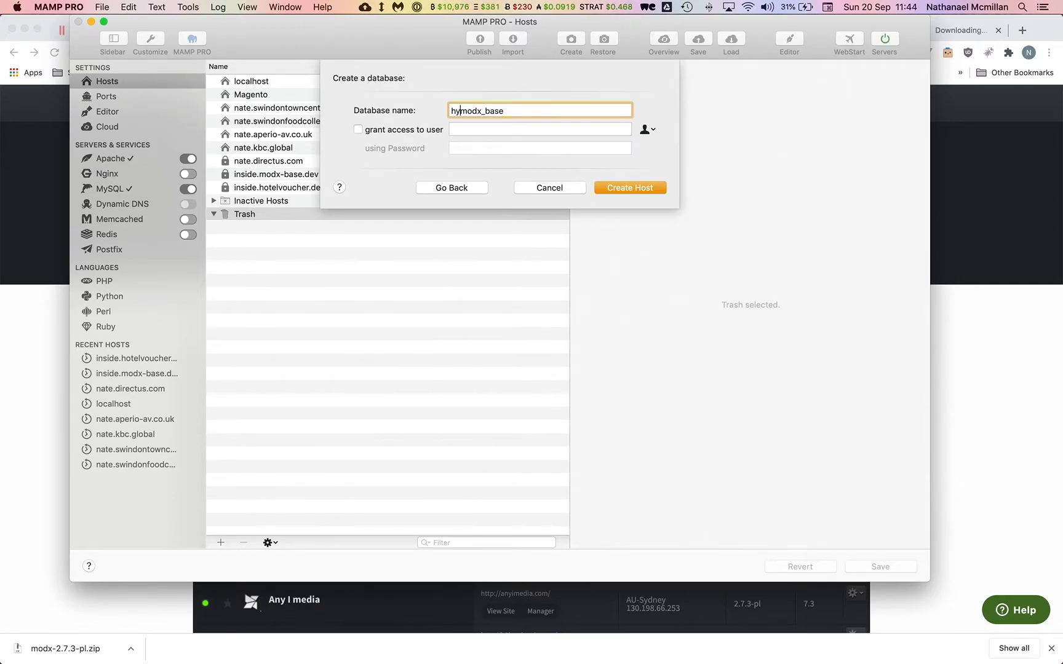
text(_)
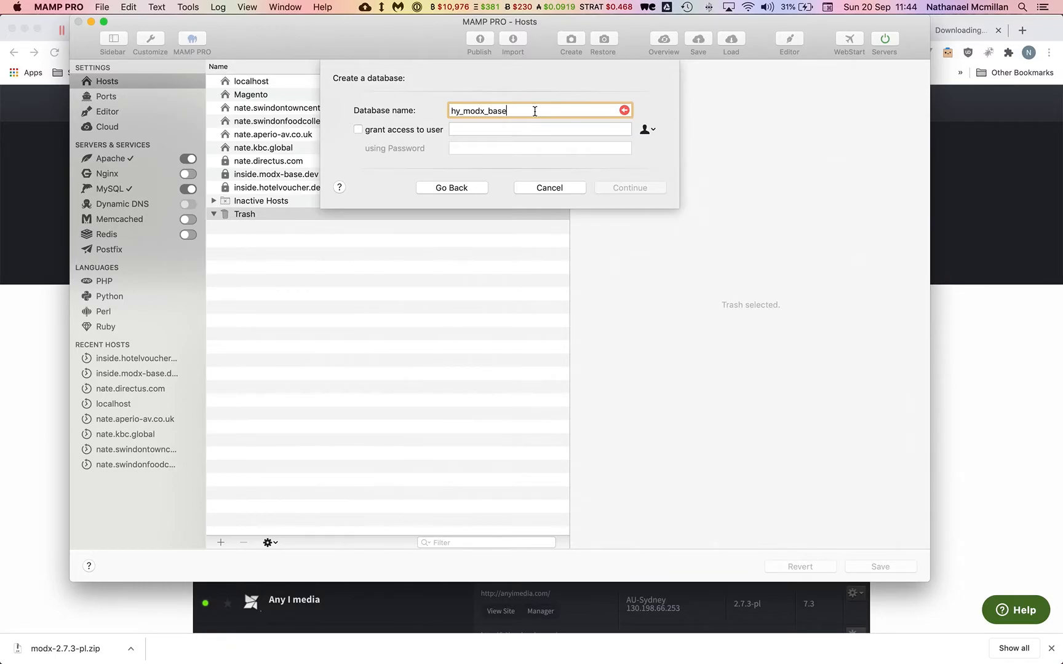
key(BackSpace)
key(BackSpace)
key(BackSpace)
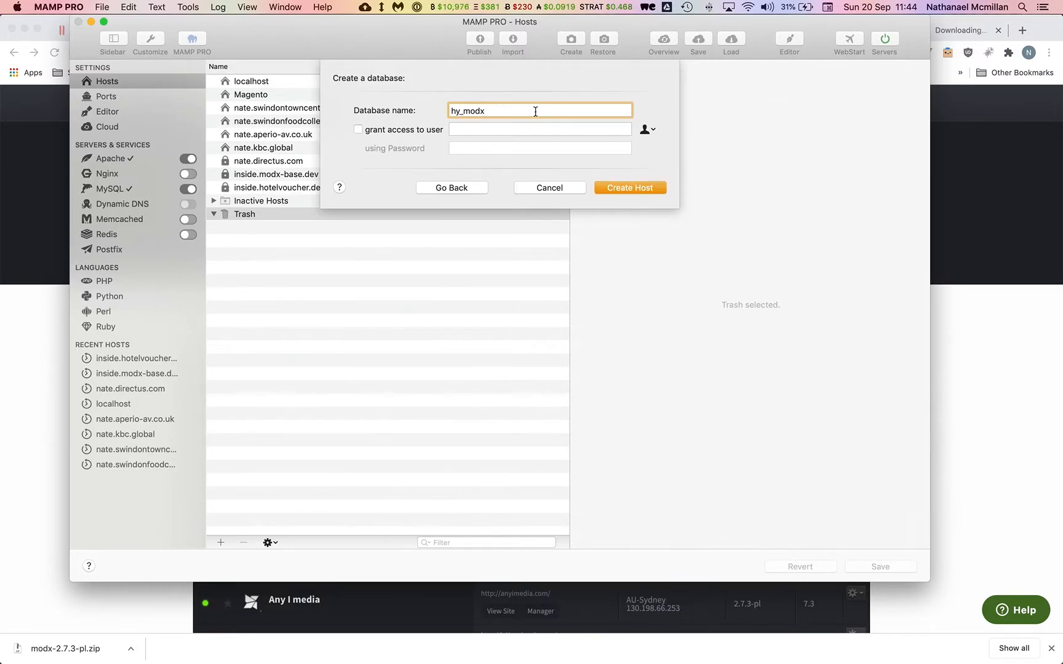
click(623, 190)
click(941, 47)
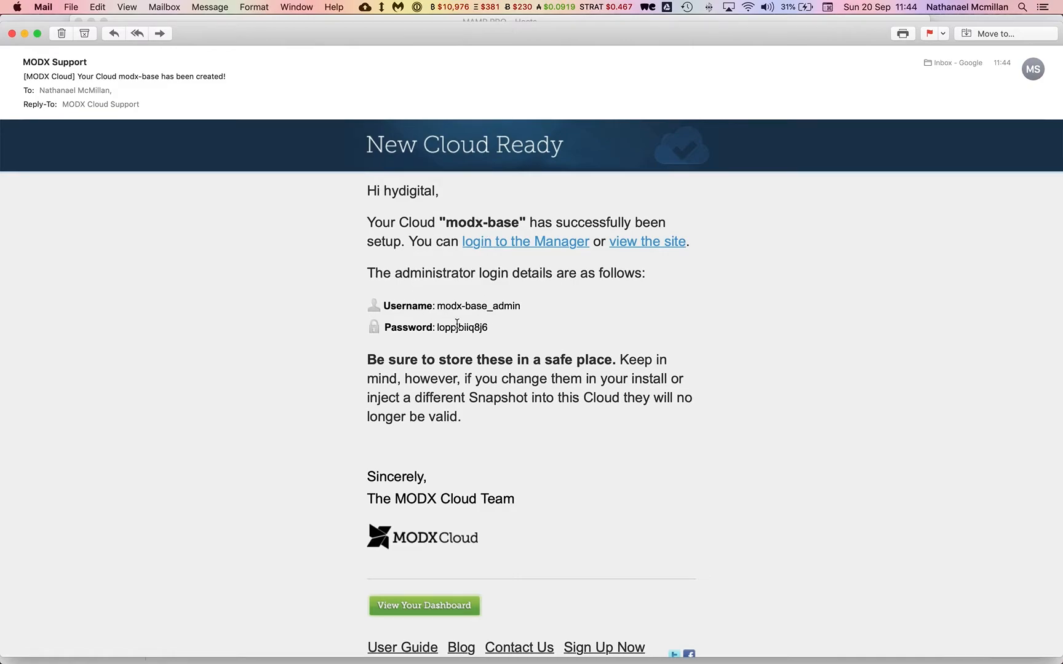
Switch from the MODX Cloud email back to the MAMP PRO hosts window.
key(super+Tab)
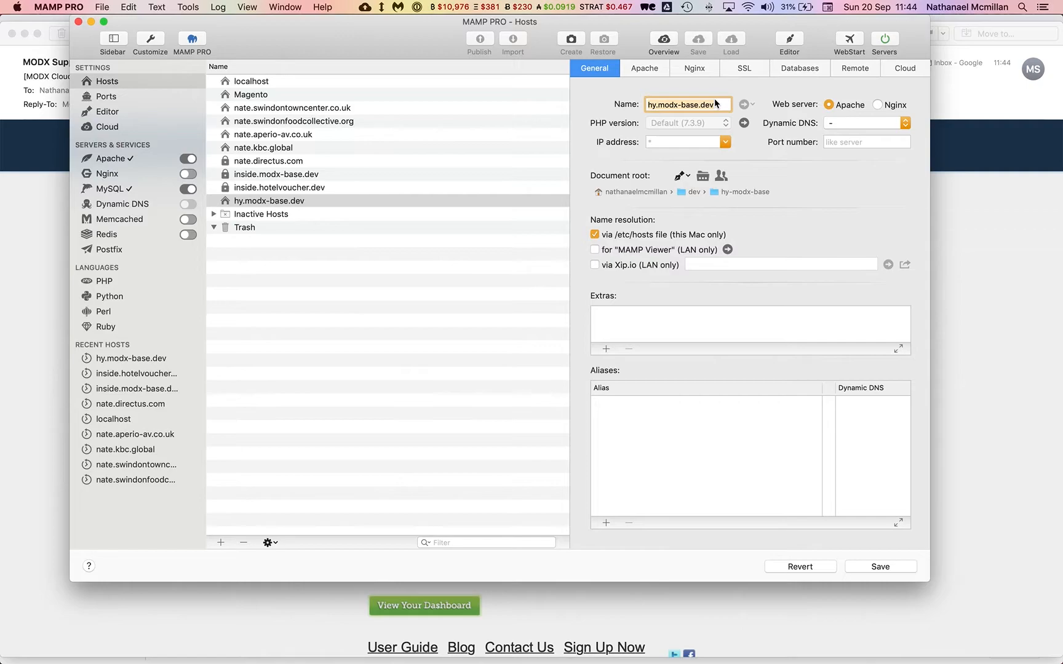
Save the hy.modx-base.dev host, open it in the browser, then return to MAMP PRO.
click(878, 569)
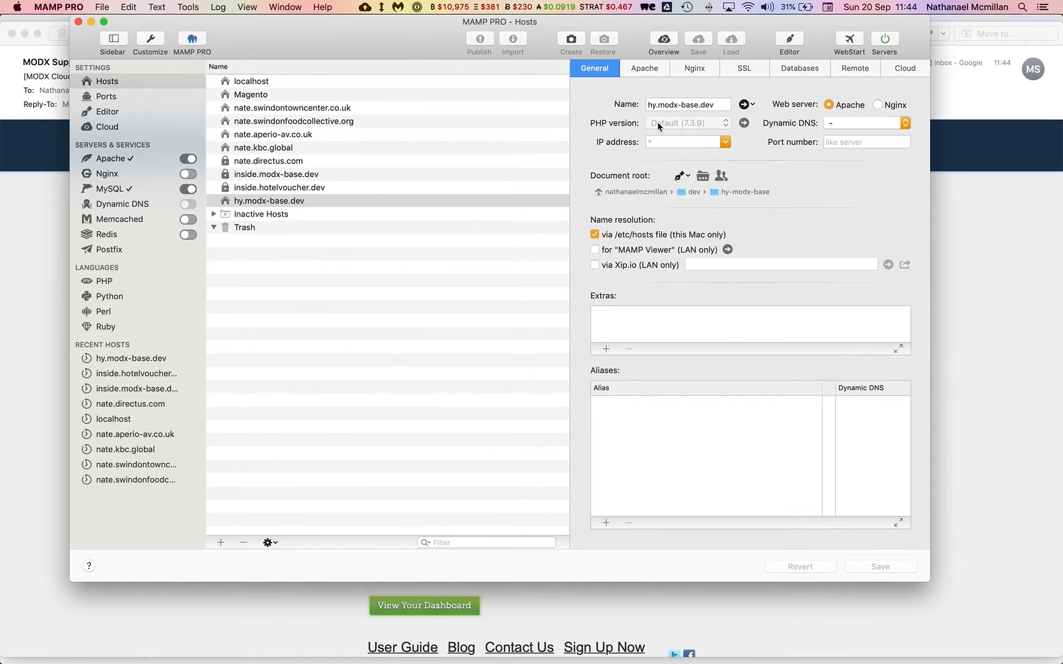
click(744, 104)
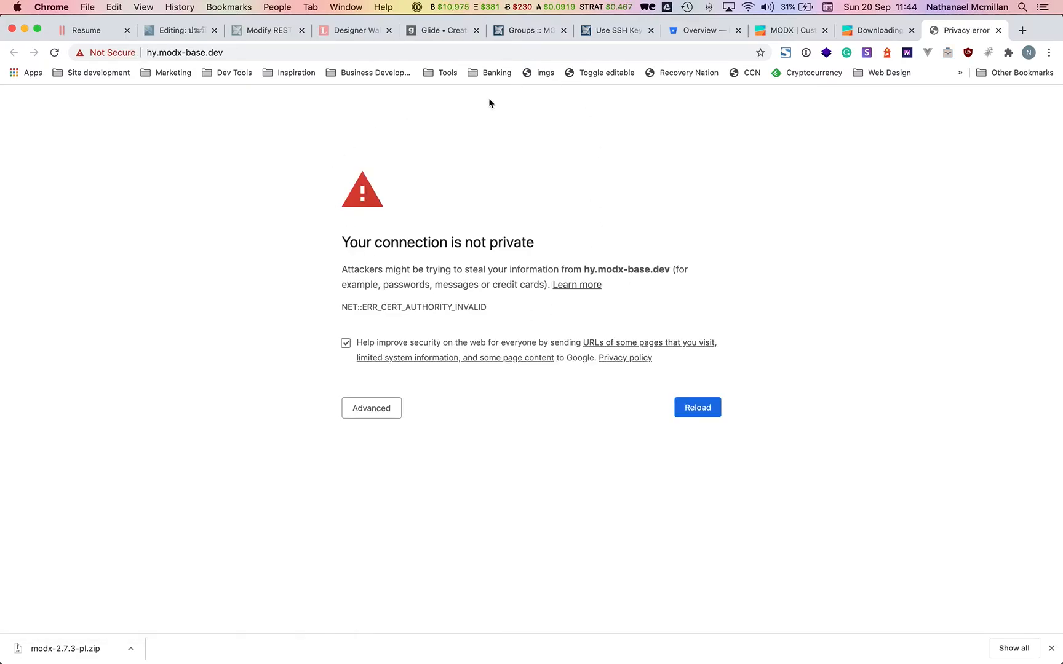
key(super+Tab)
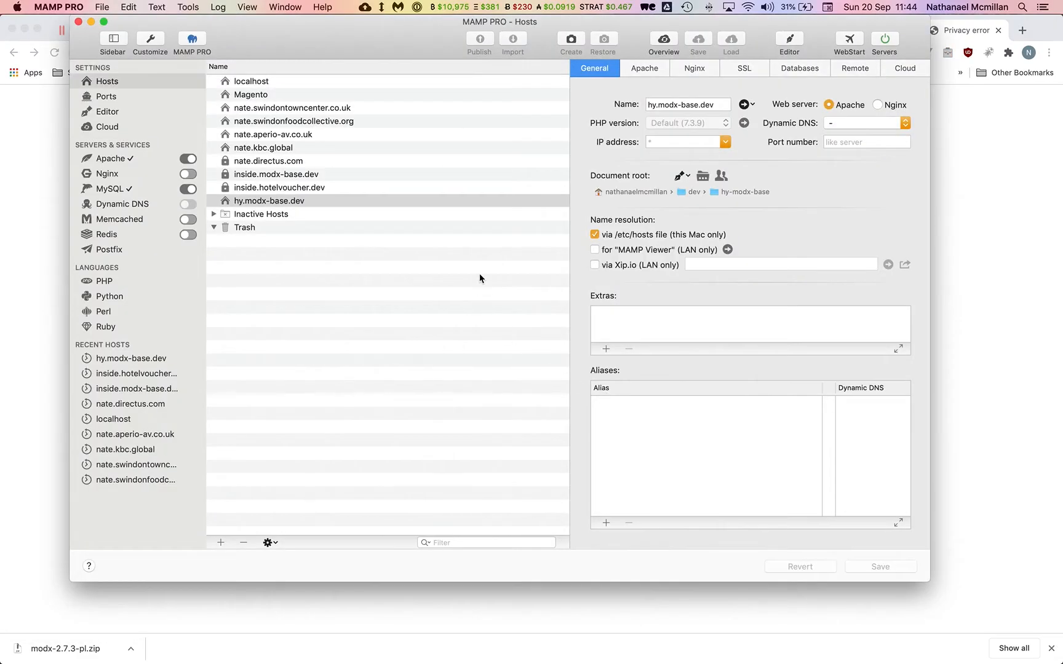
Enable SSL for hy.modx-base.dev with a self-signed certificate and key saved in ssl-certs.
click(745, 69)
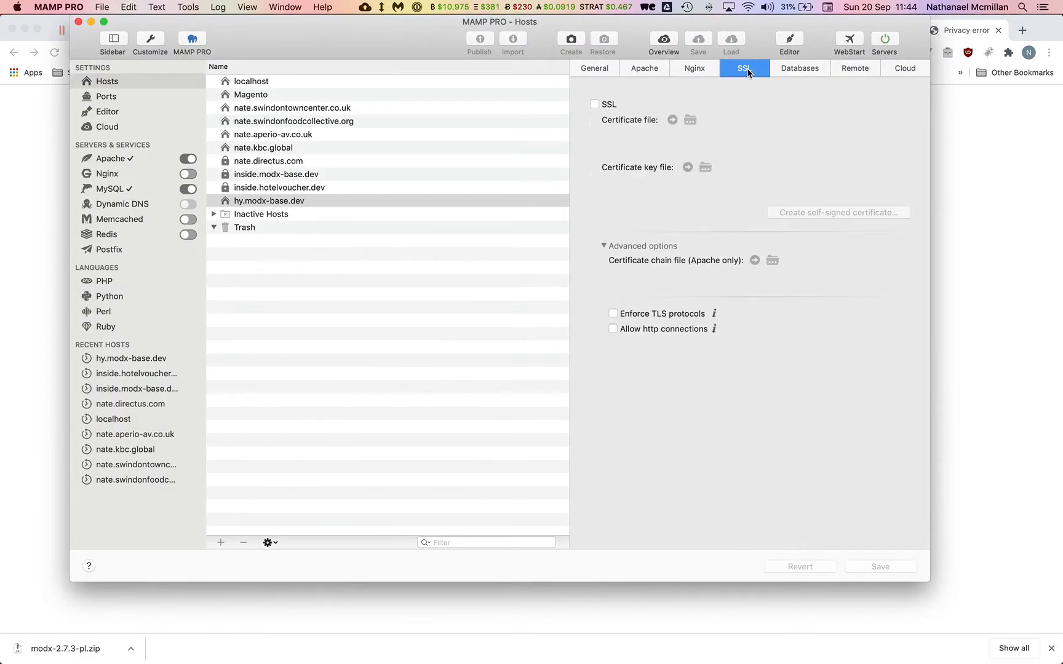
click(594, 105)
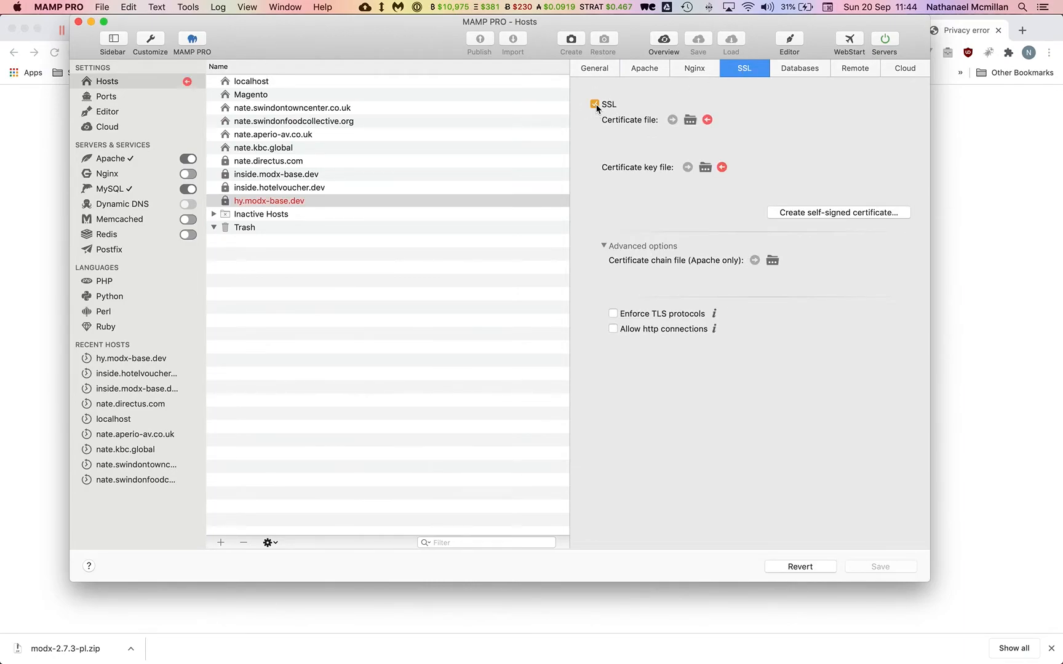
click(818, 216)
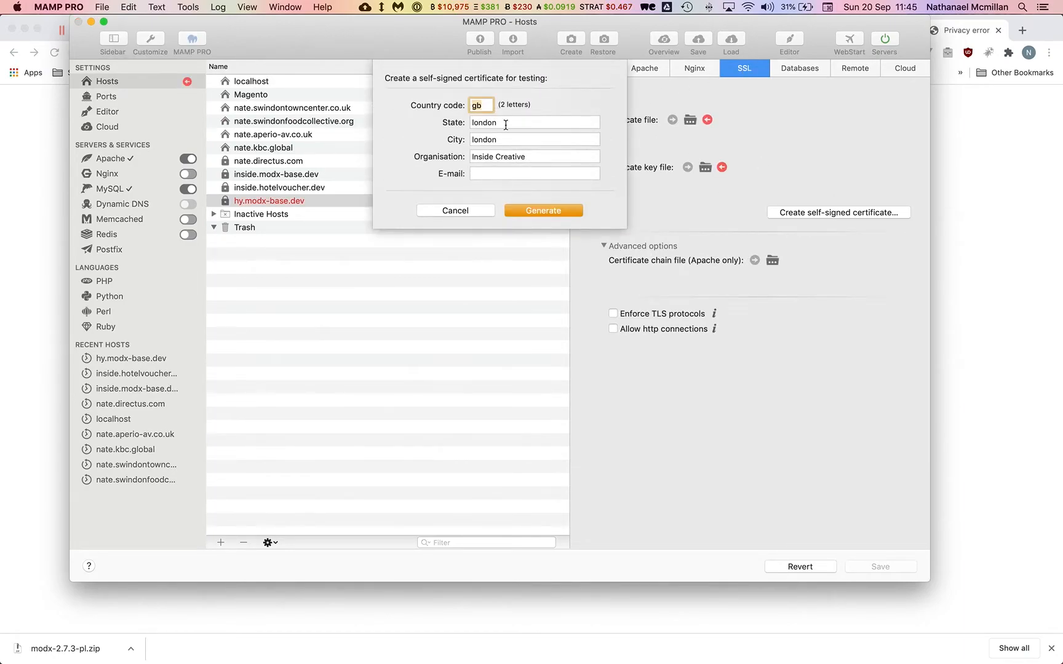
click(539, 217)
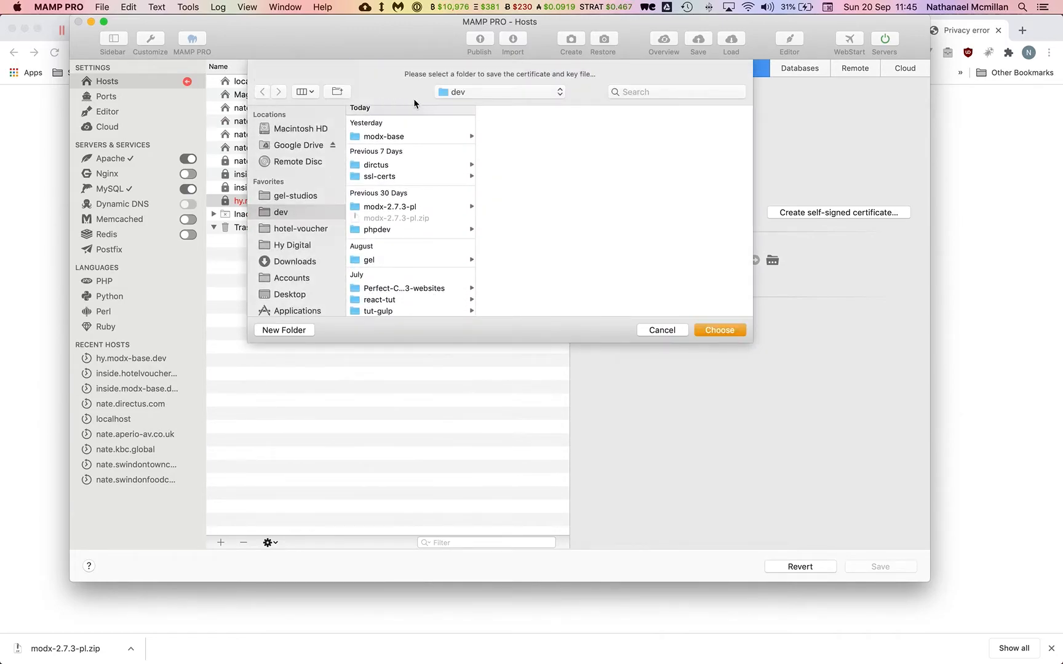
scroll(418, 171, up, 2)
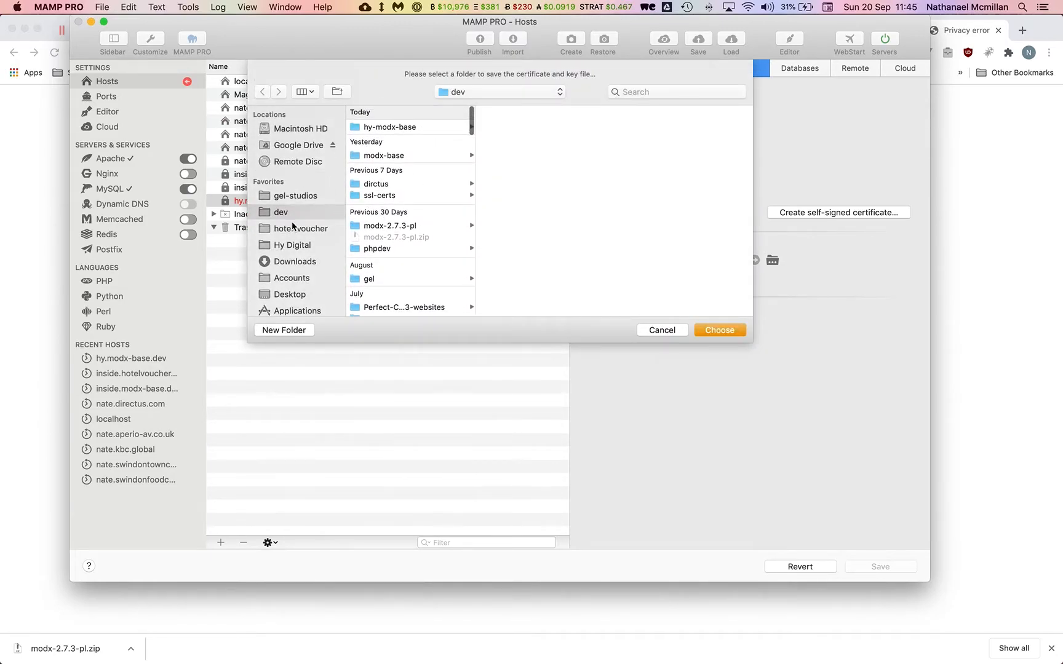
click(394, 196)
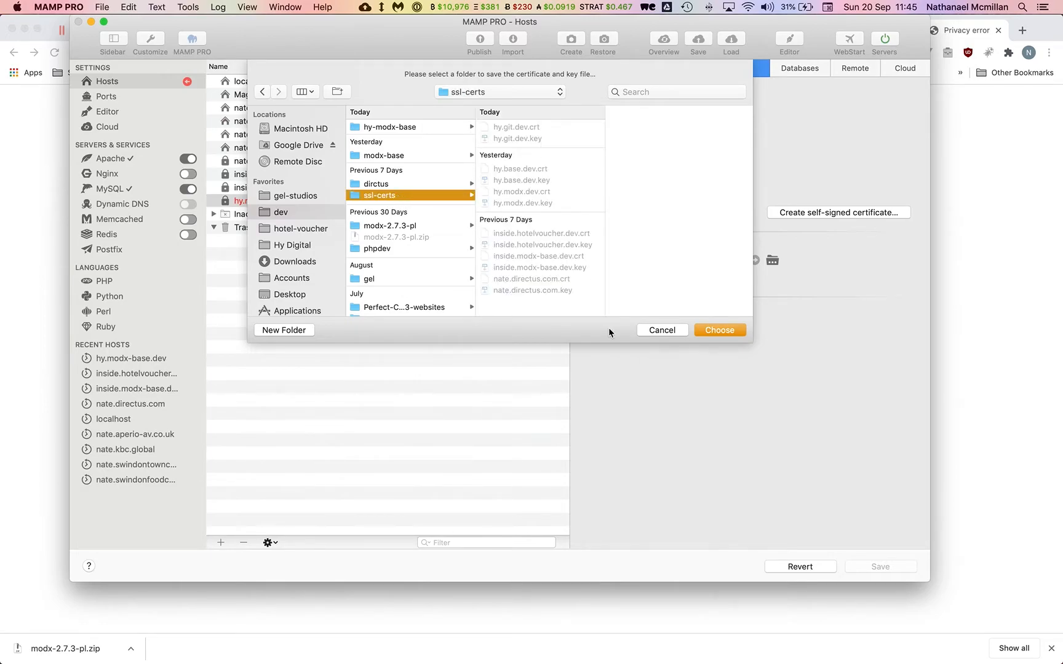
click(719, 331)
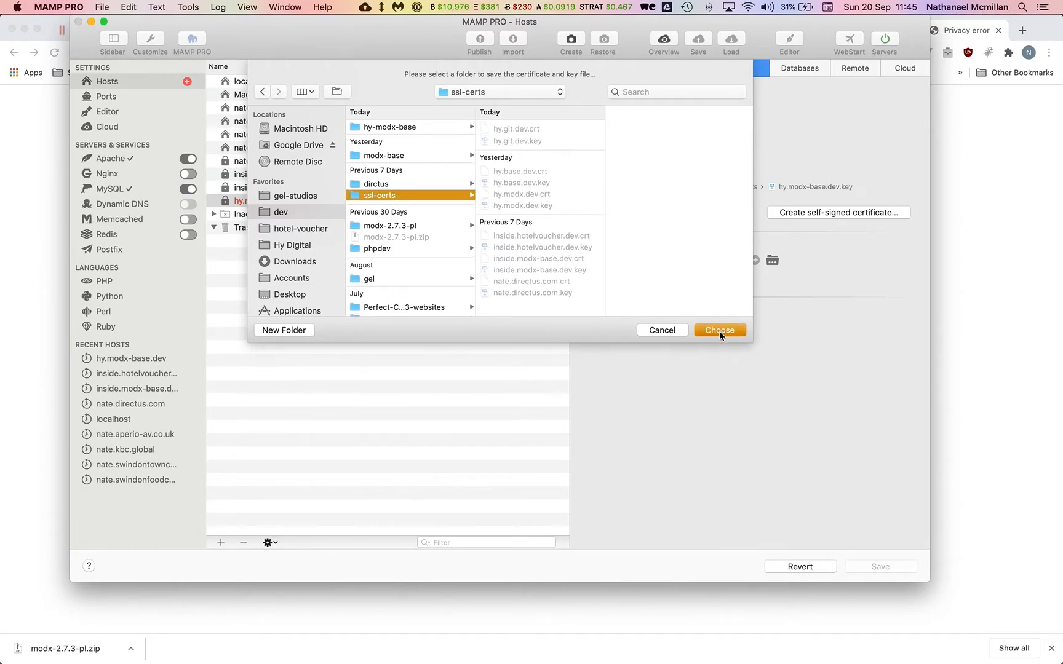
click(882, 567)
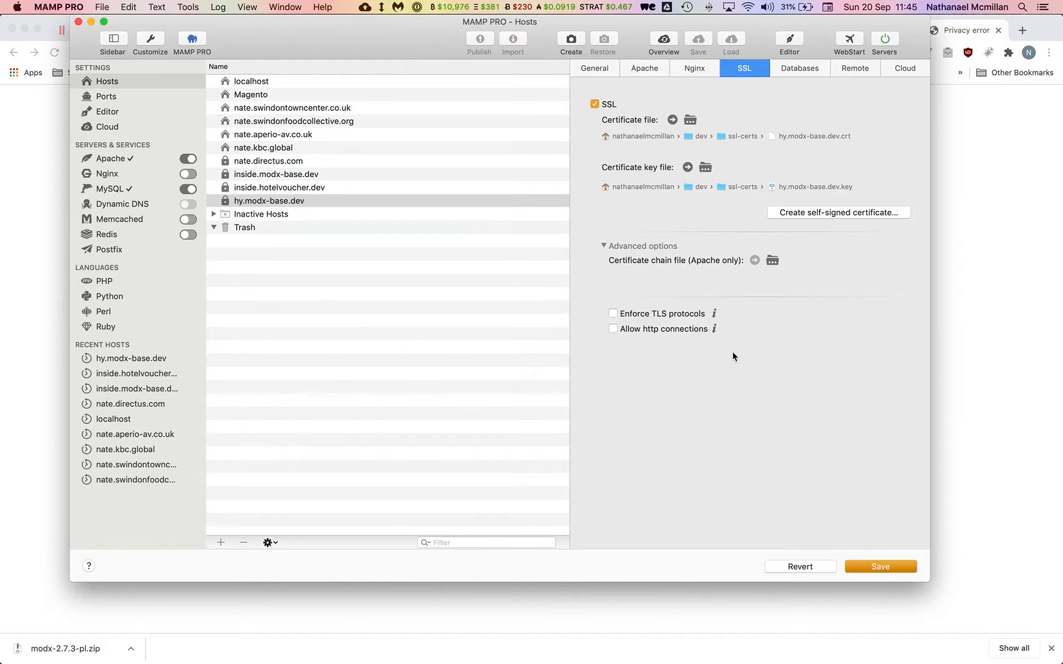
Open hy.modx-base.dev.crt from the ssl-certs folder with Keychain Access.
click(31, 642)
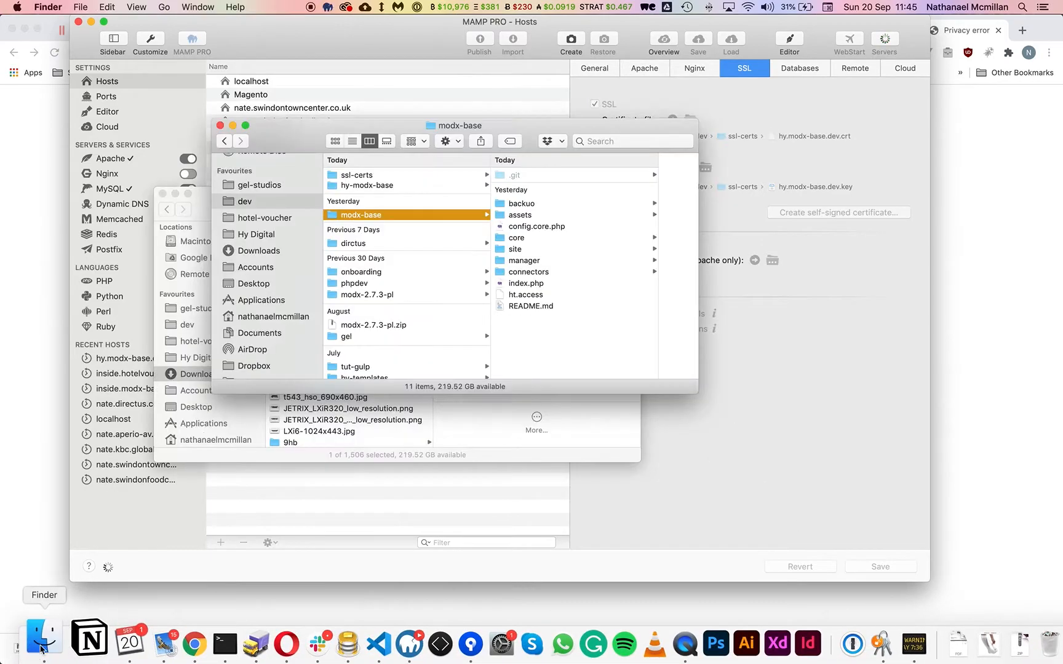
click(361, 177)
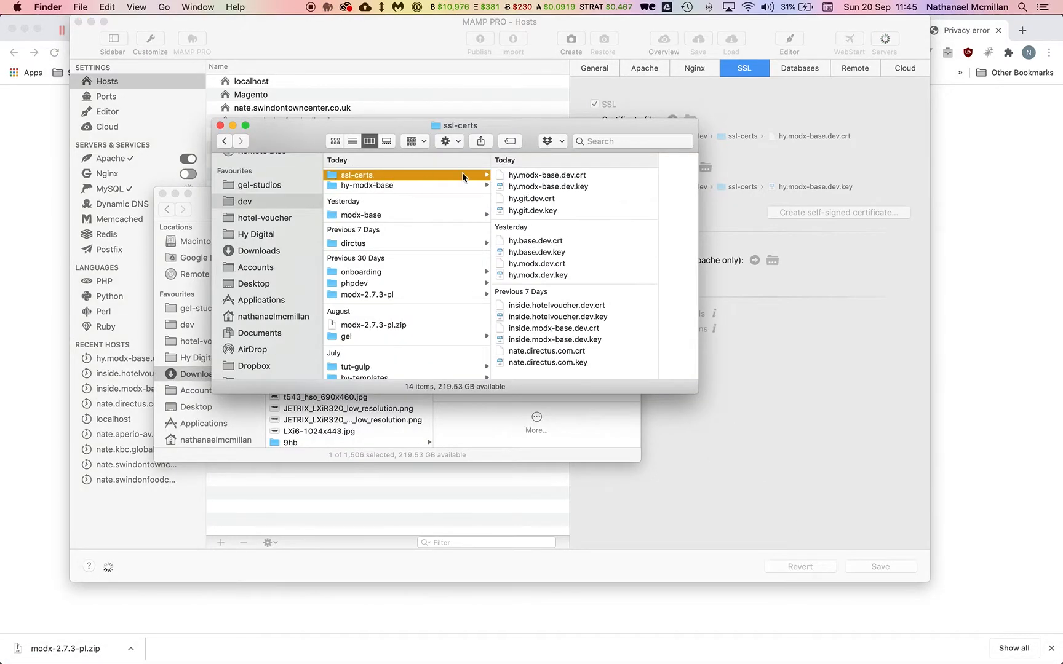
click(544, 176)
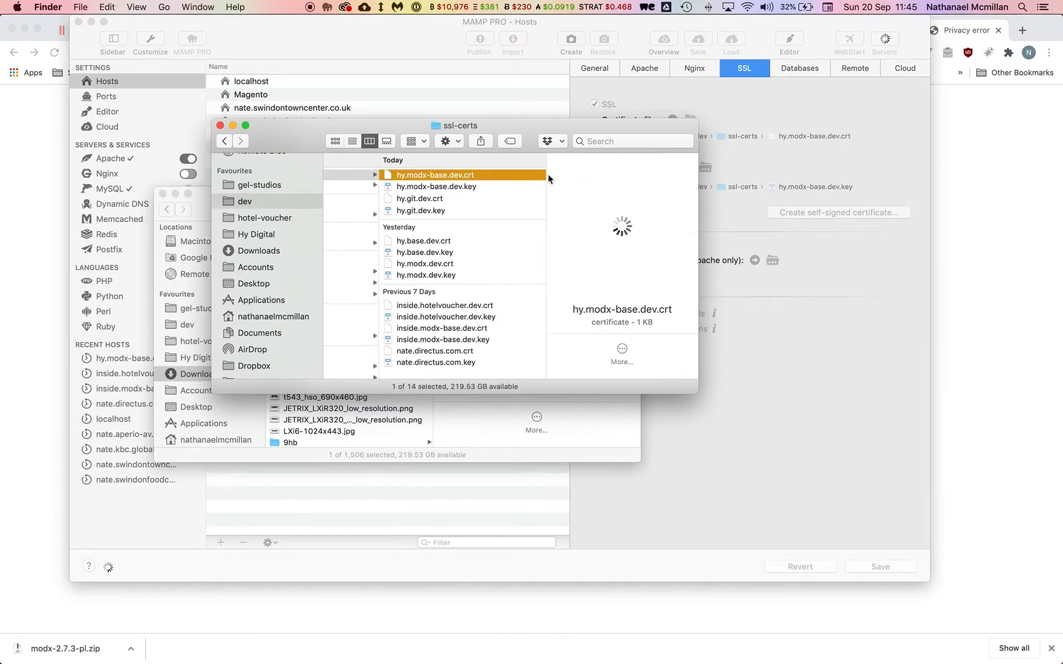
right_click(511, 180)
mouse_move(636, 193)
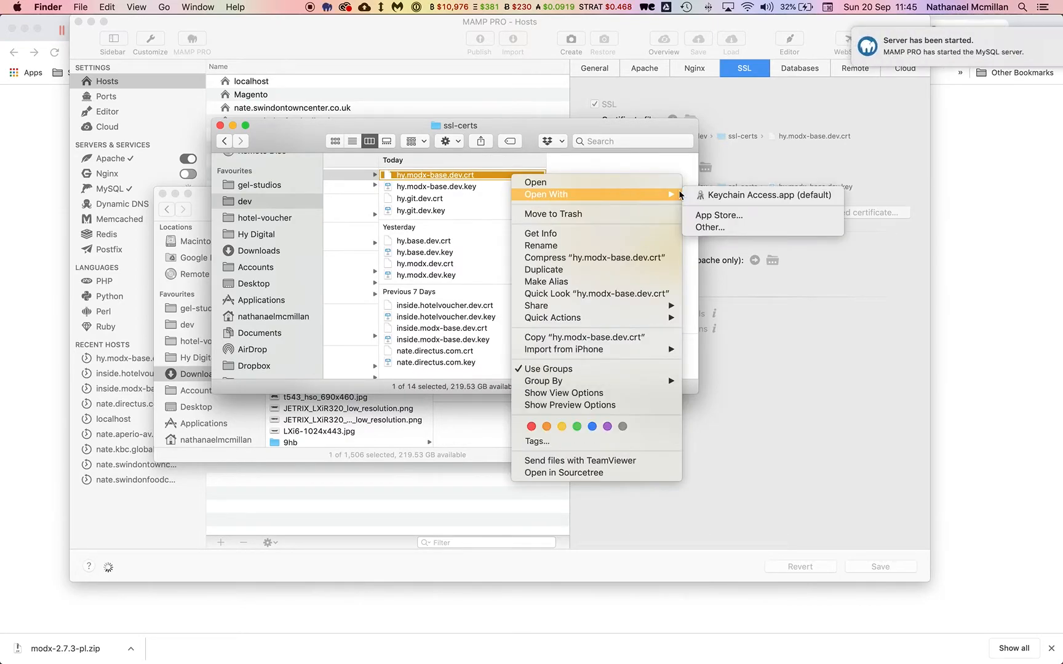
click(728, 195)
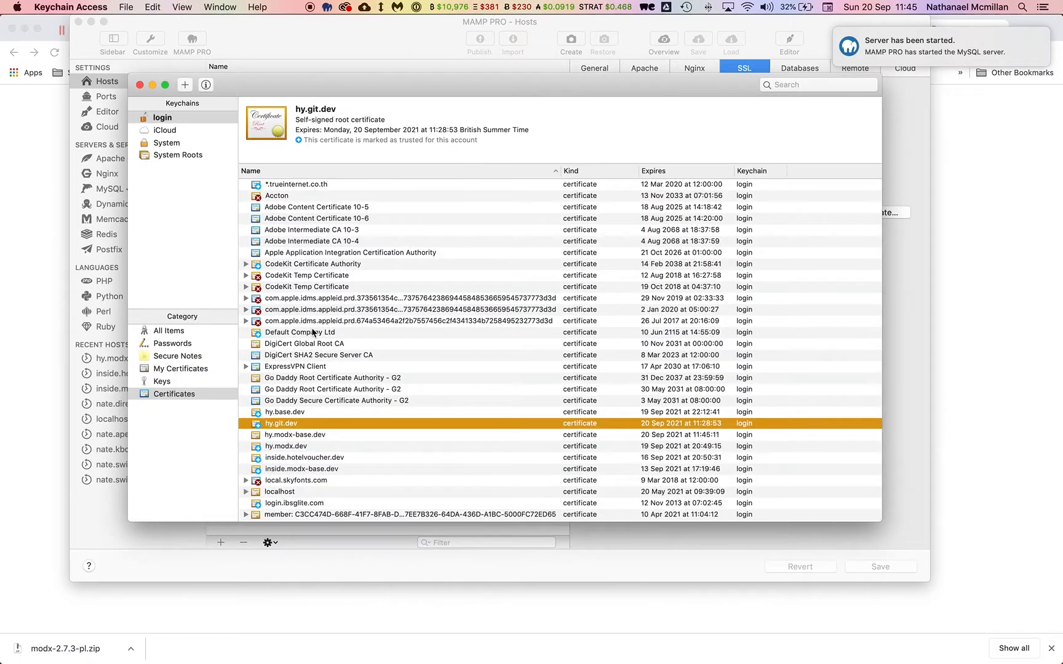
Set the hy.modx-base.dev certificate to Always Trust, approve the change, and reload the site.
click(333, 433)
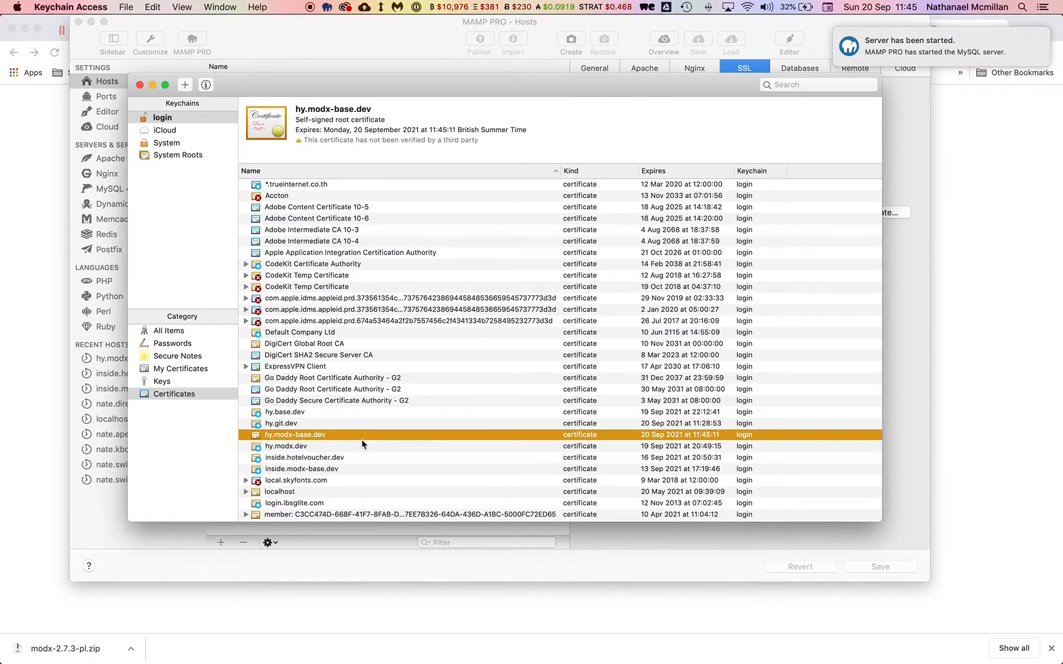
double_click(347, 435)
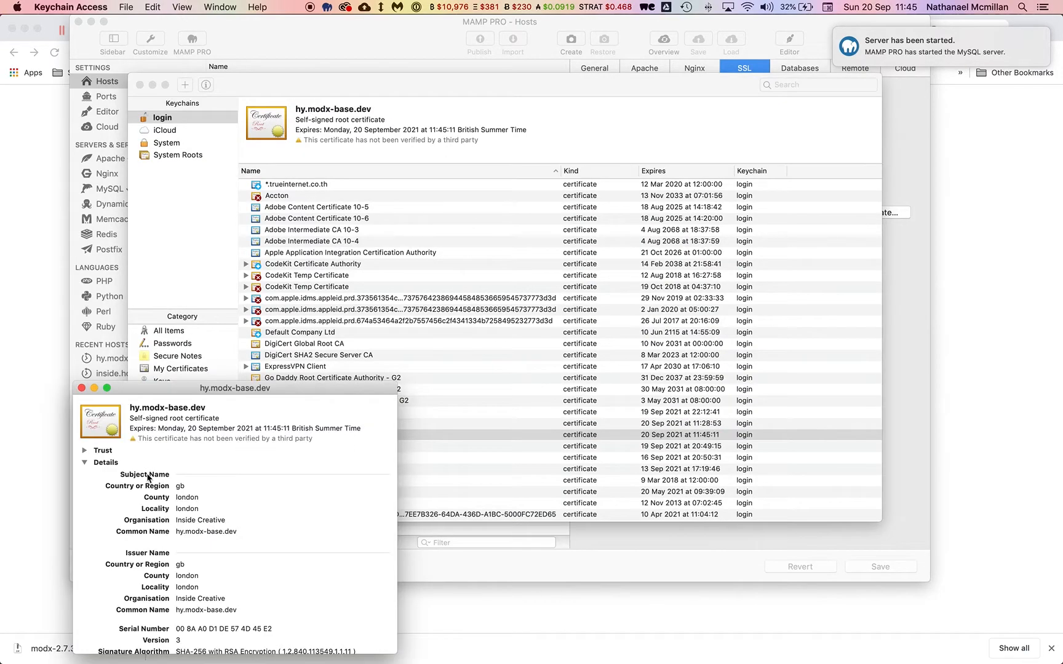
click(84, 450)
click(259, 468)
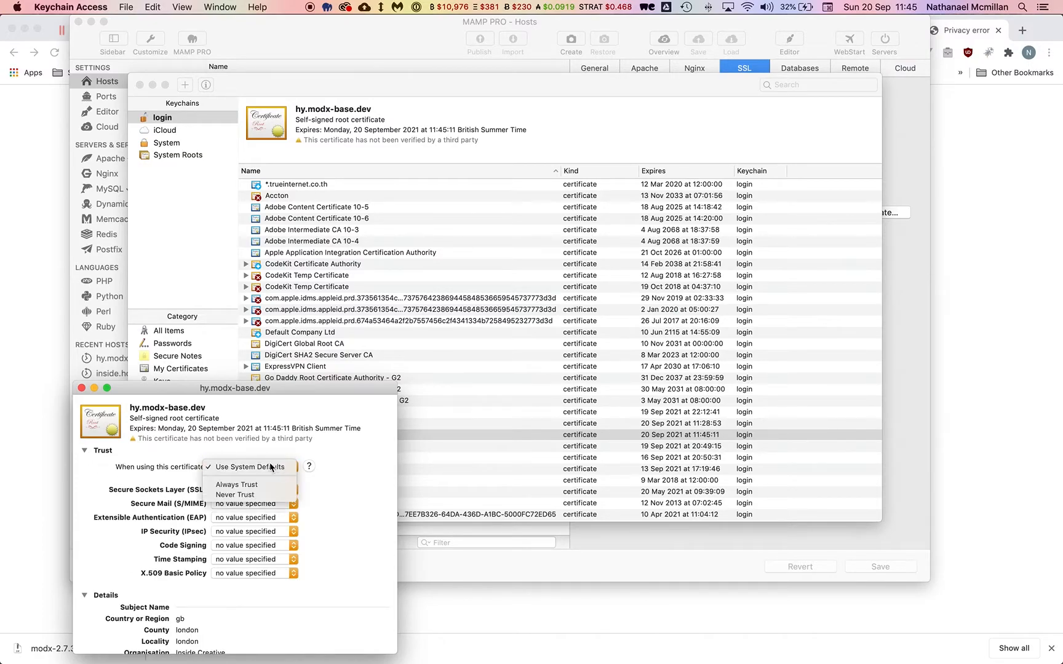
click(224, 486)
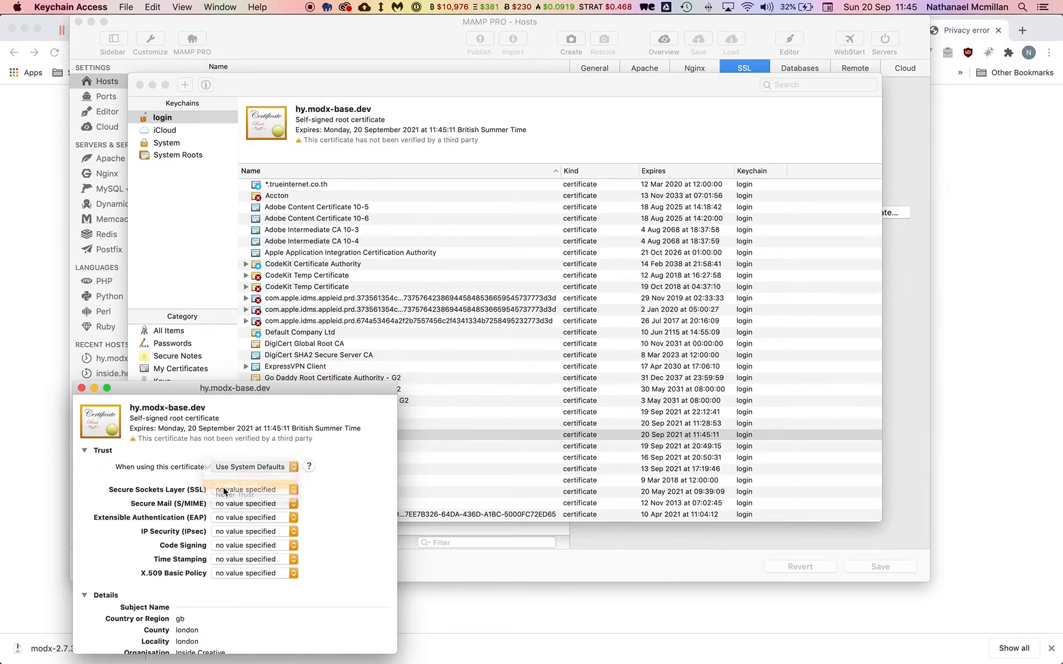
click(82, 388)
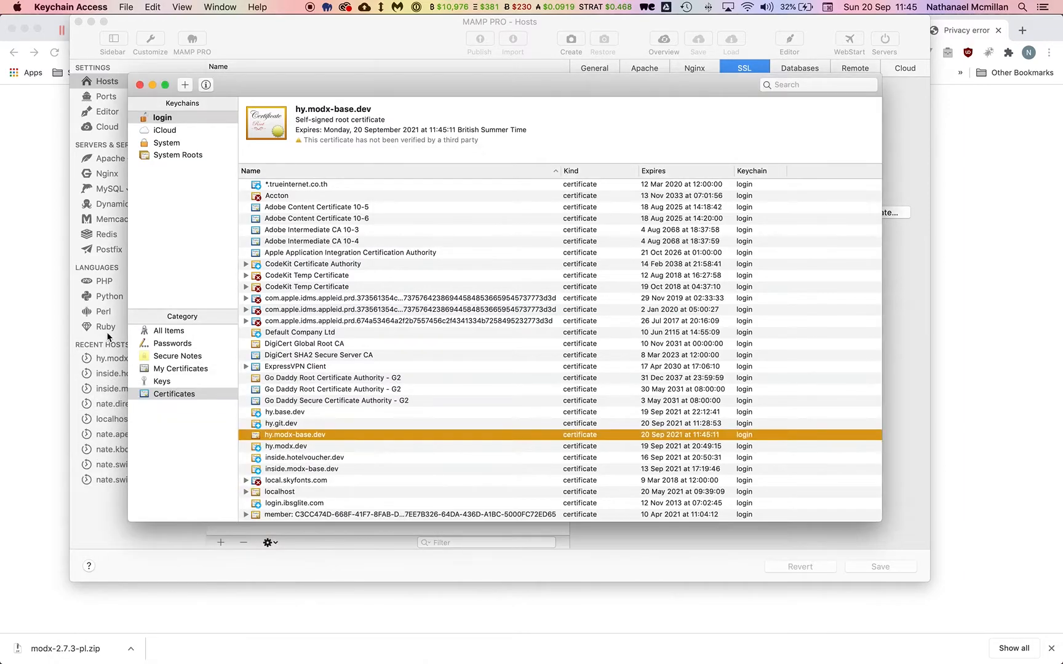
click(55, 338)
key(super+r)
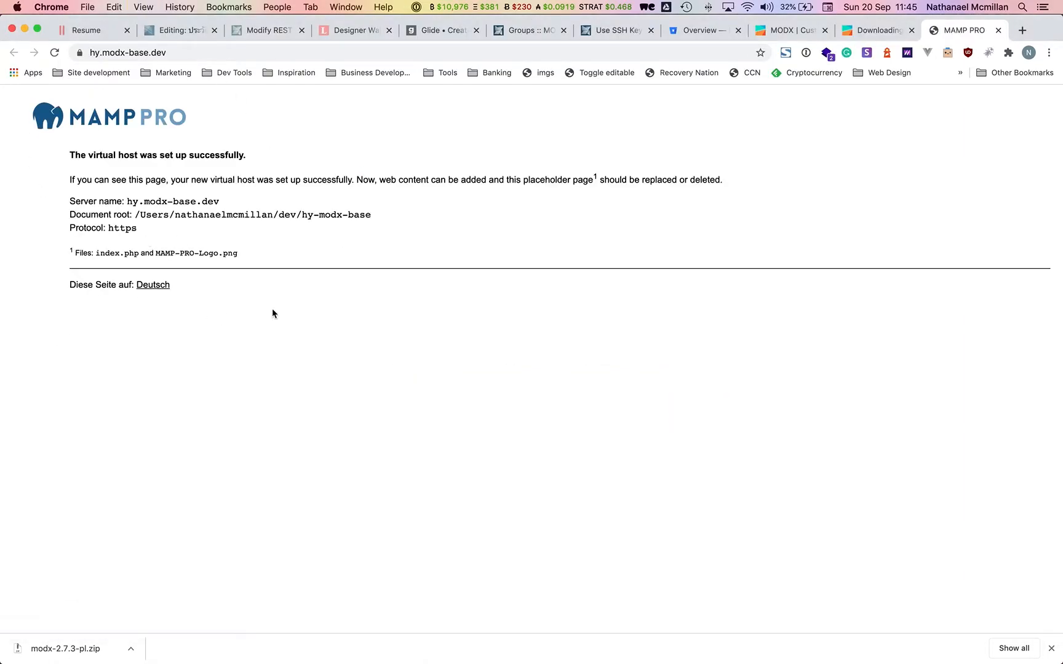
Delete index.php and MAMP-PRO-Logo.png from the hy-modx-base folder.
key(super+Tab)
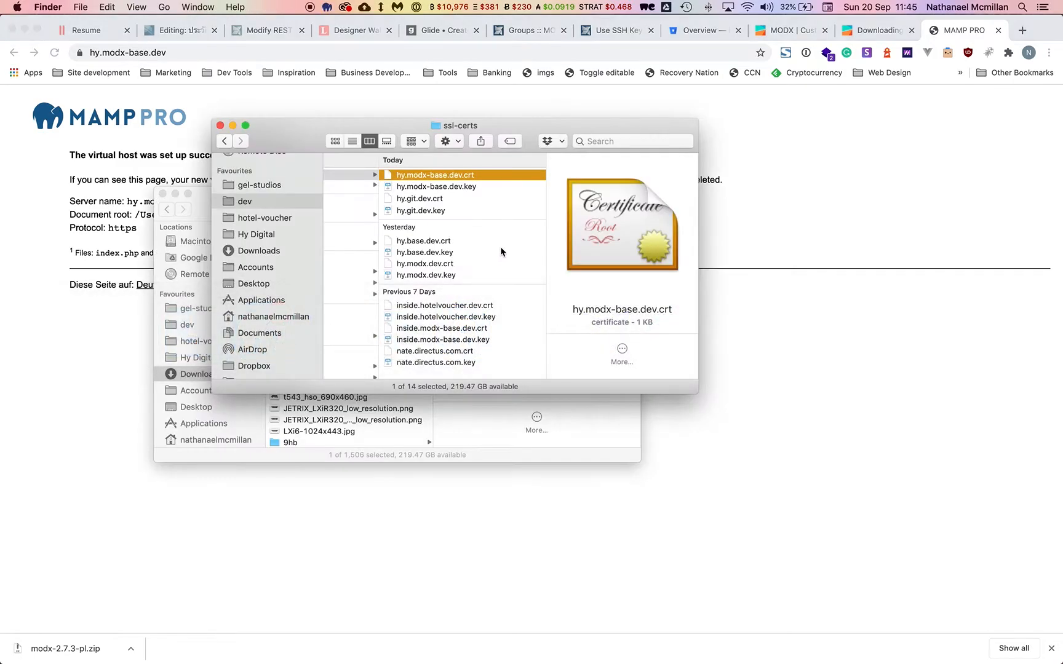
scroll(384, 220, left, 5)
click(369, 186)
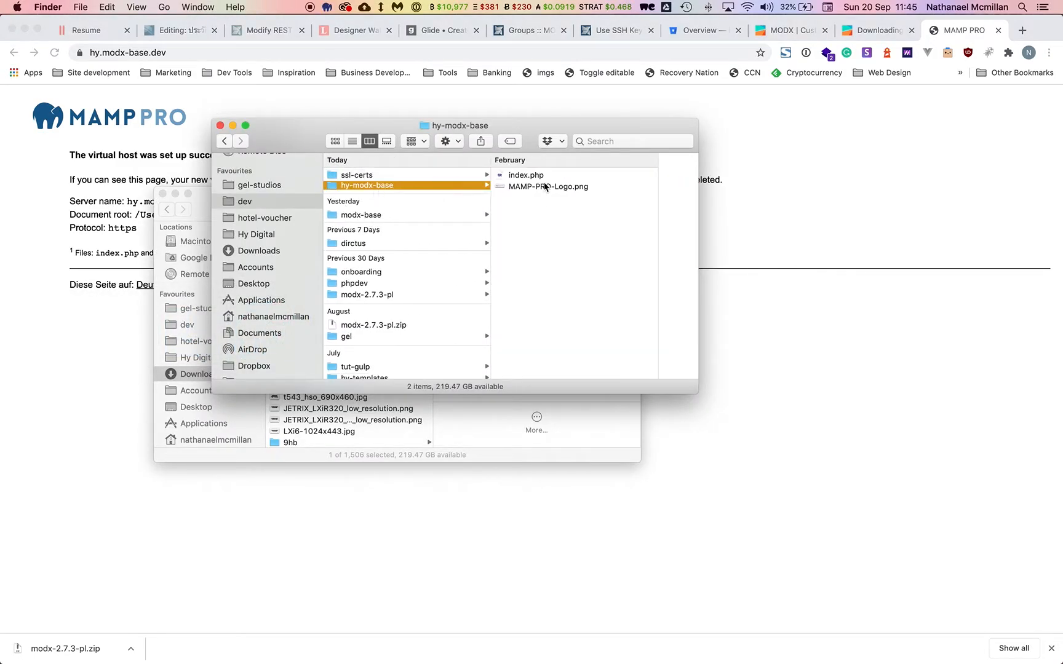
click(515, 196)
drag(514, 196, 500, 170)
key(super+BackSpace)
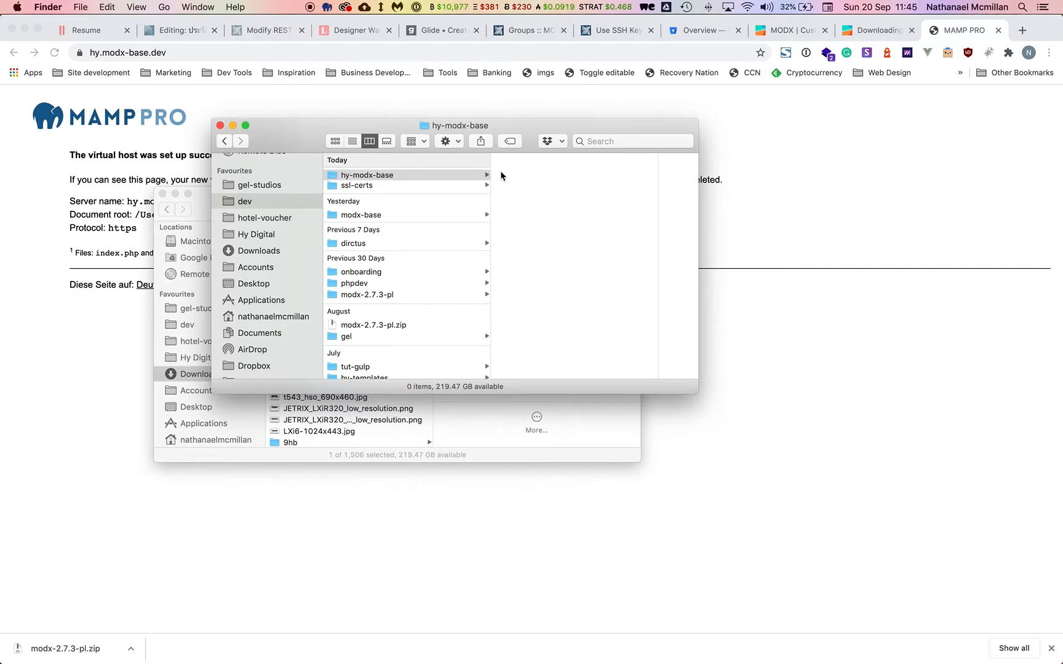
click(742, 122)
Page through the MODX Cloud clouds table and open the modx-base cloud.
click(533, 30)
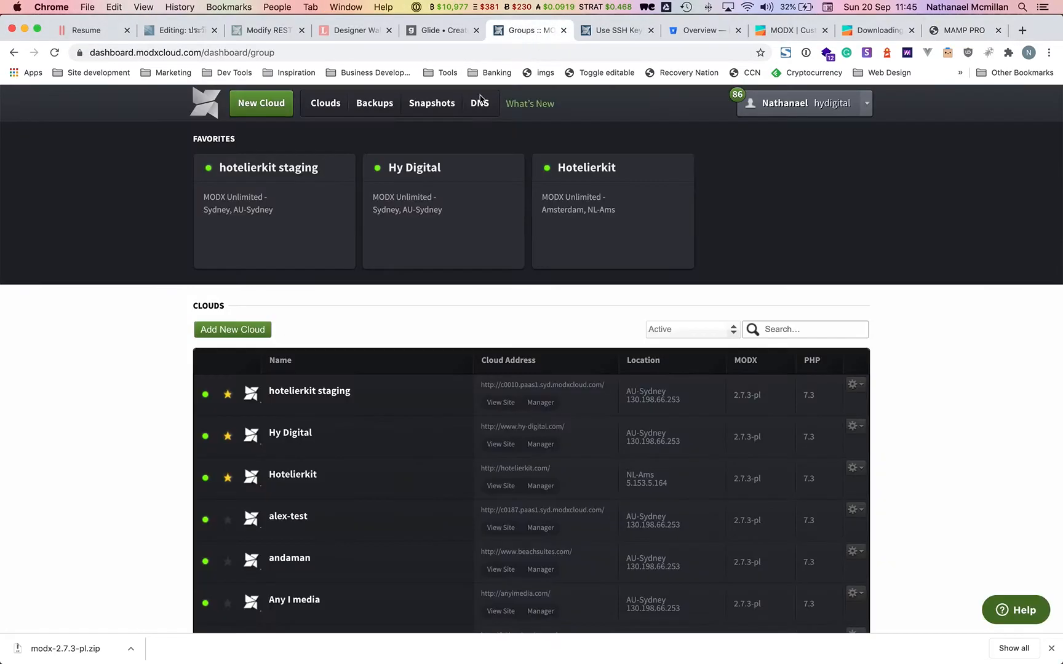
click(251, 333)
scroll(164, 442, down, 5)
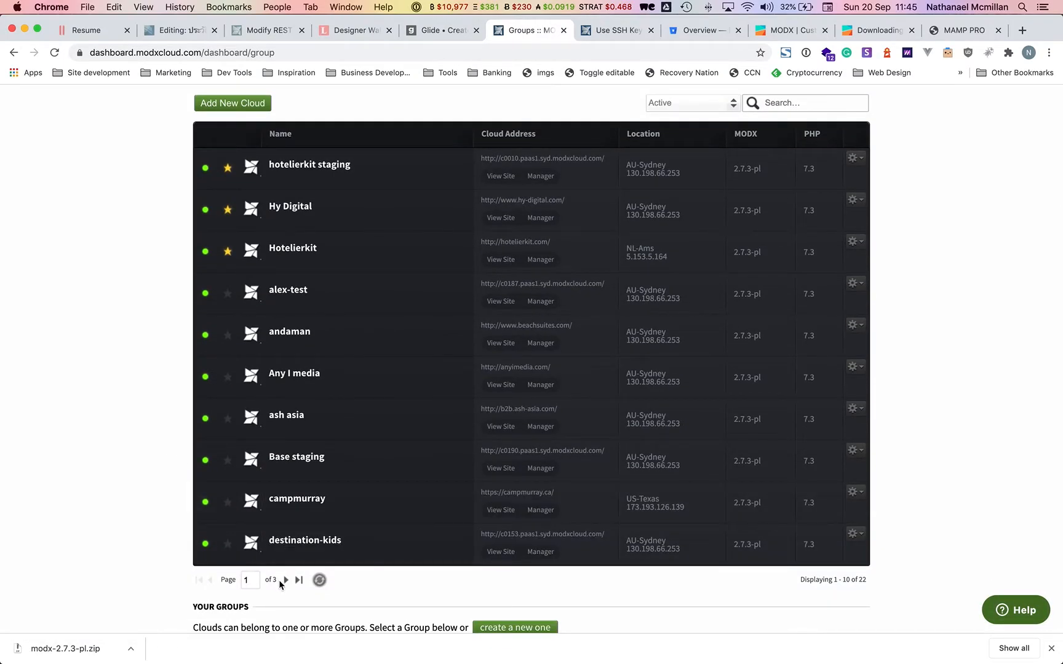
click(284, 580)
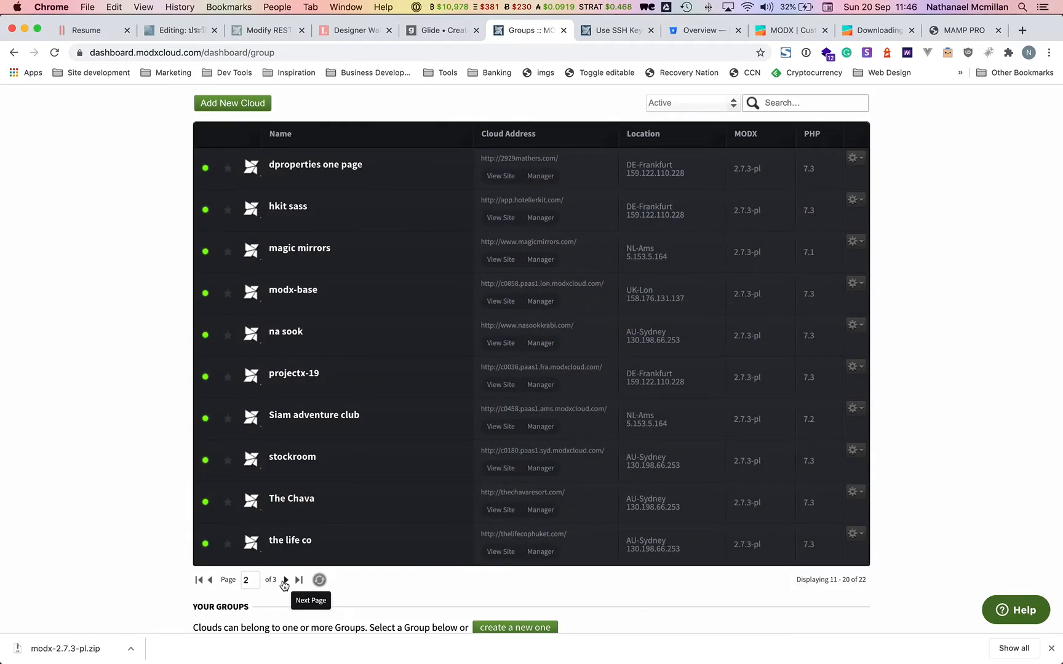
click(284, 581)
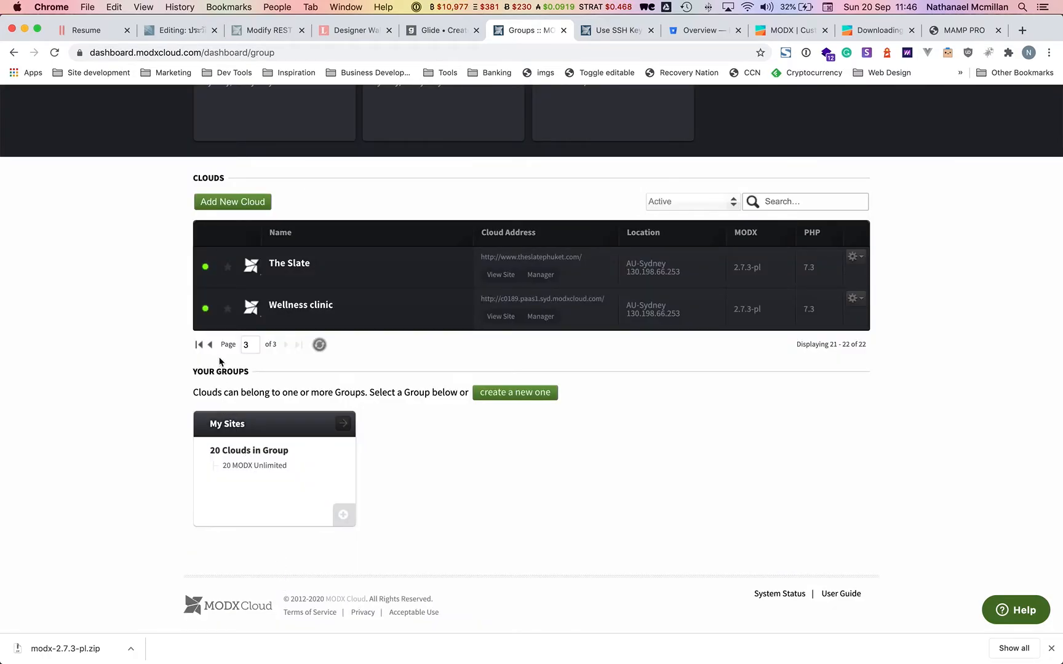
click(210, 345)
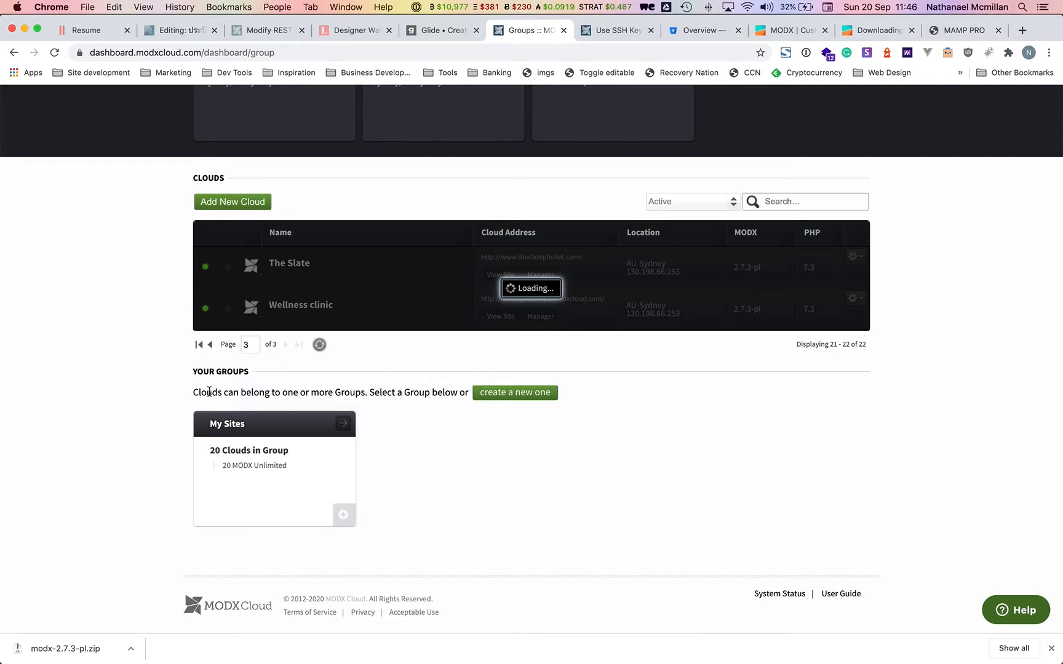
scroll(161, 444, down, 3)
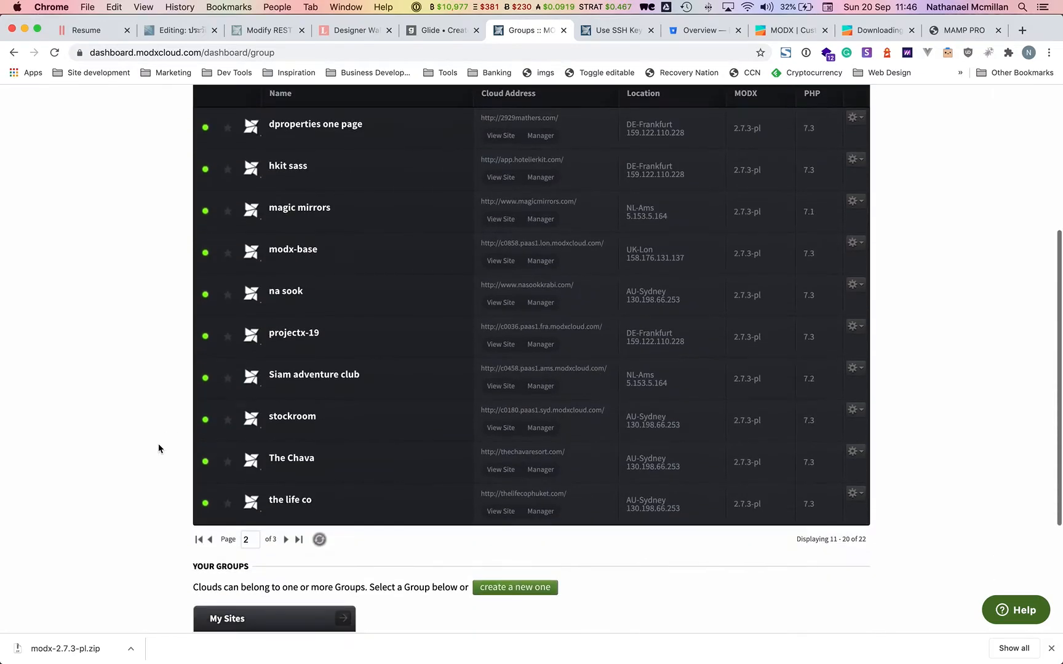
scroll(158, 443, up, 2)
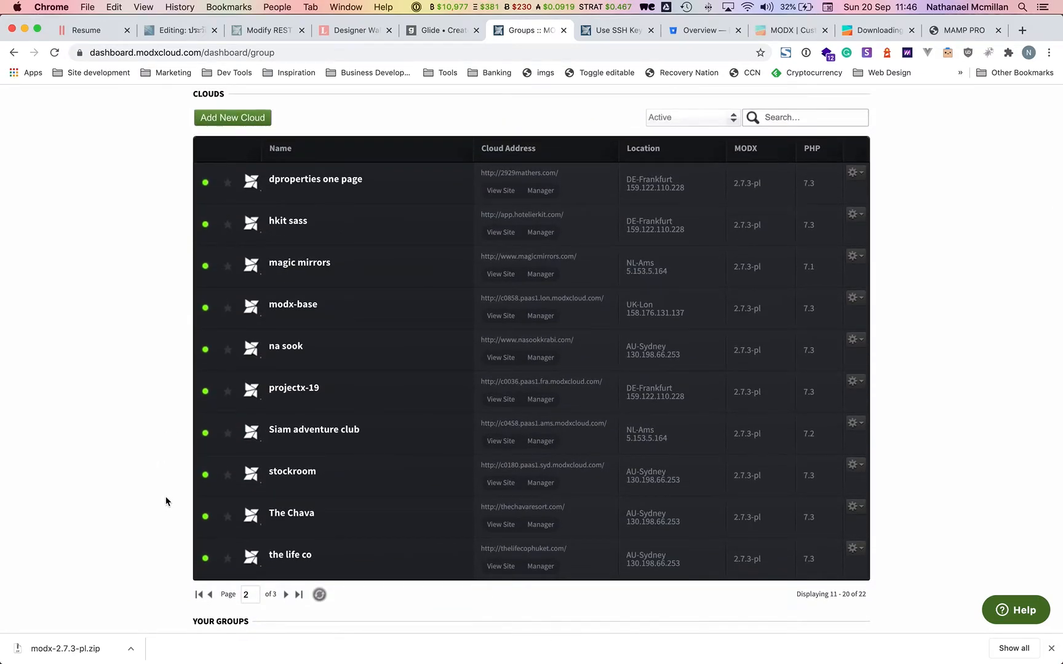
click(288, 312)
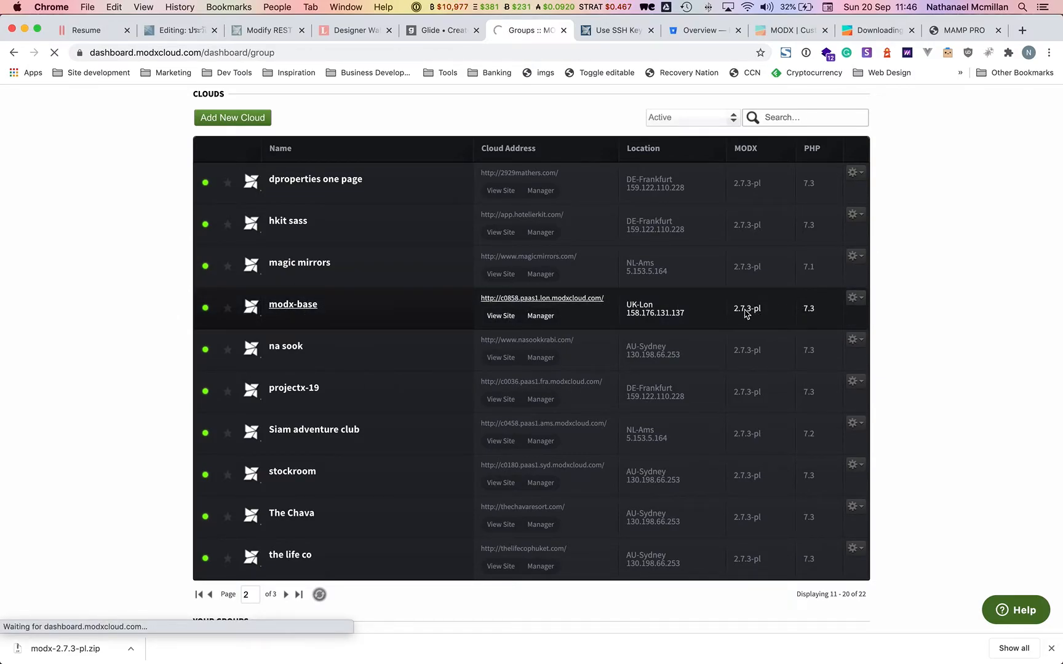
Check the local PHP version settings in MAMP PRO.
key(super+Tab)
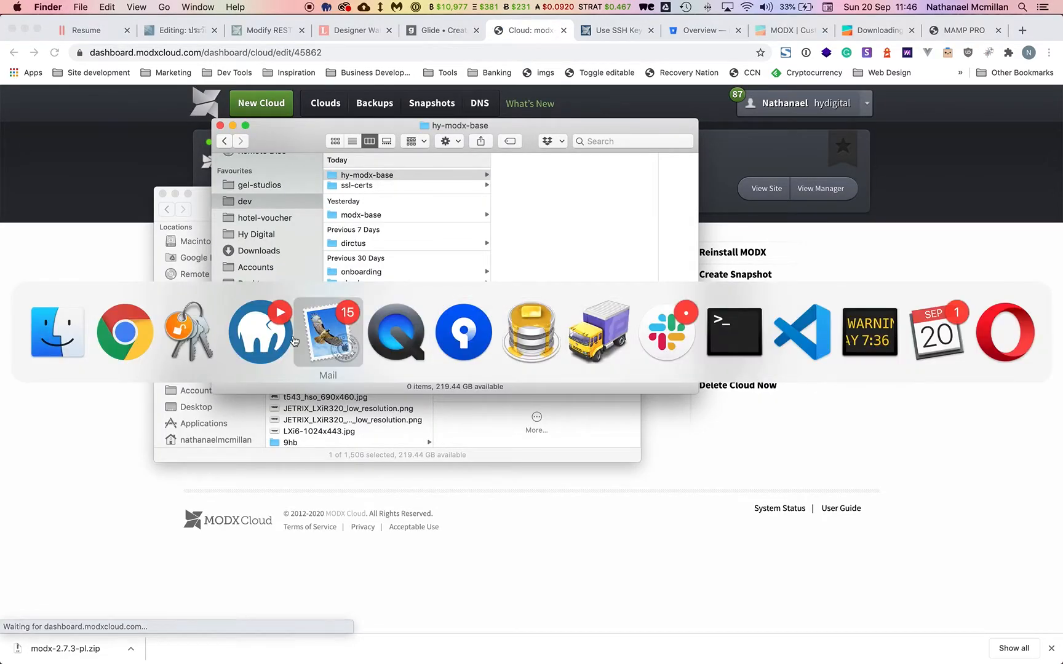
click(252, 342)
click(111, 281)
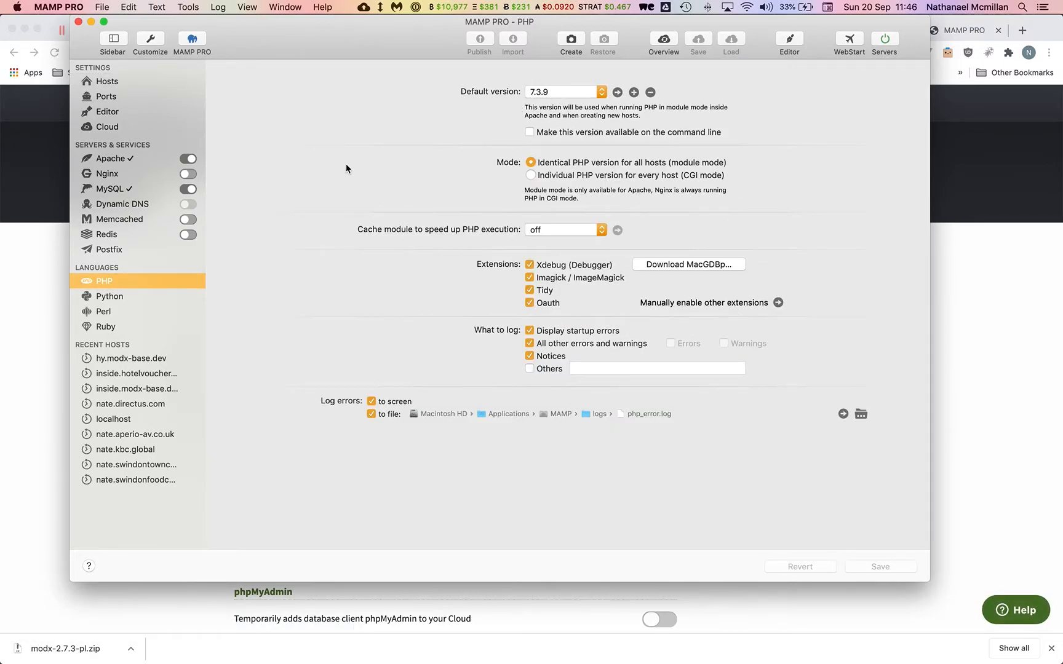
Open the MODX Revolution 2.7.3-pl download page and highlight its version number.
click(48, 195)
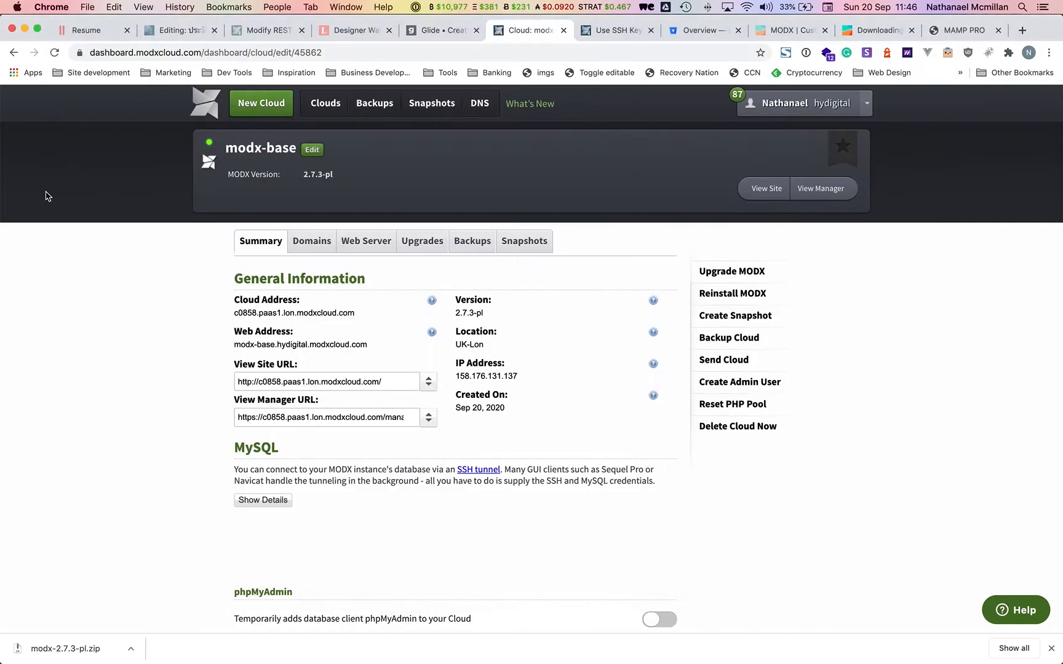
click(845, 29)
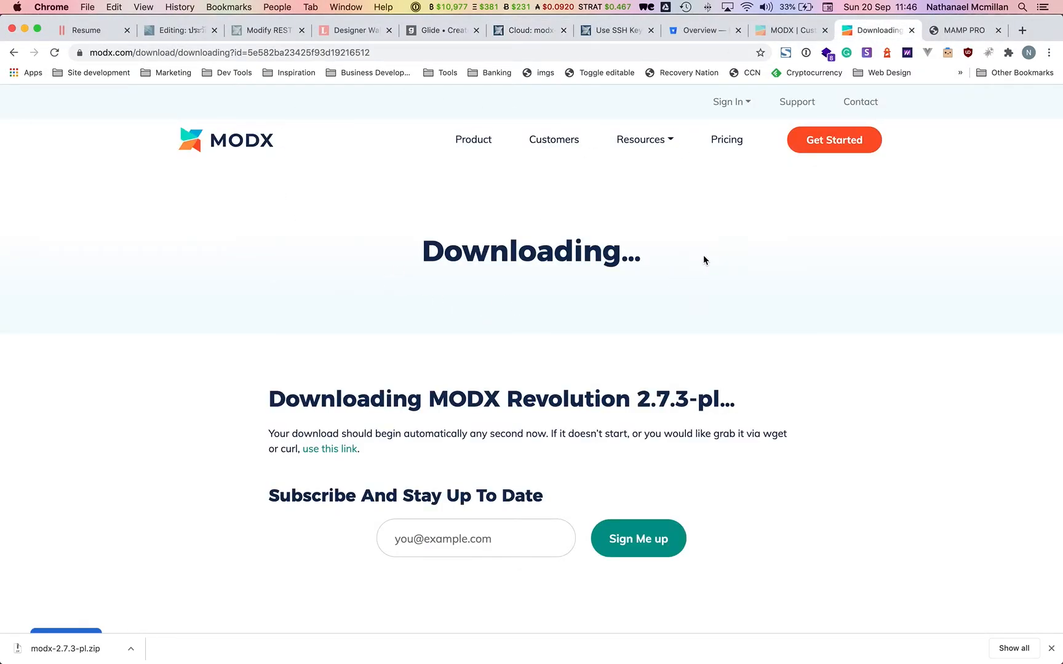
drag(658, 397, 732, 396)
Copy modx-2.7.3-pl.zip from Downloads into hy-modx-base and unzip it there.
click(731, 395)
click(32, 640)
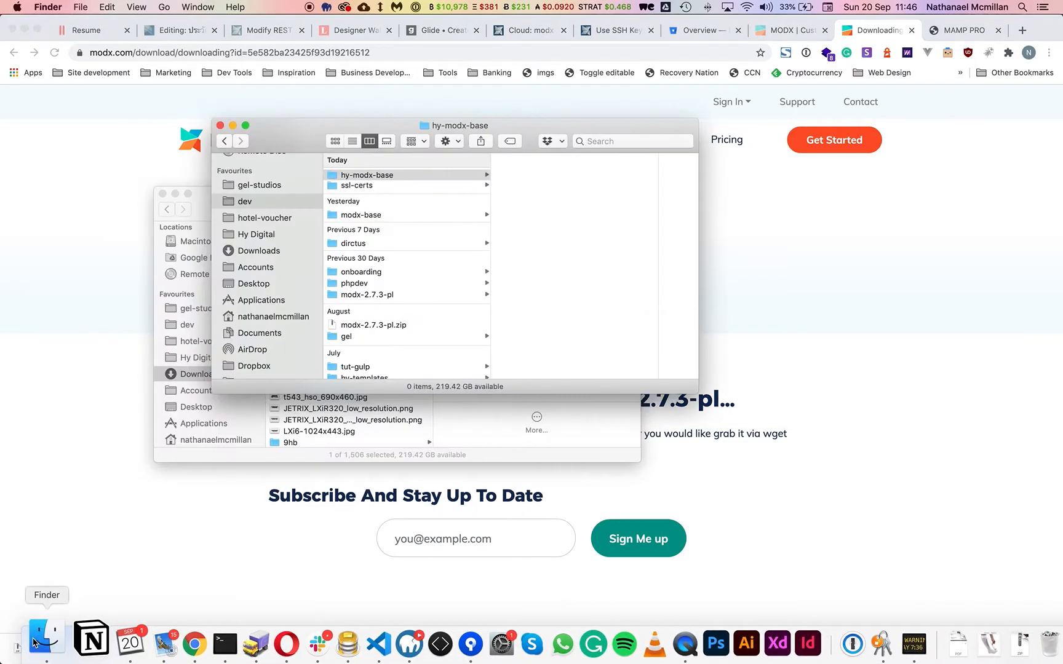
click(472, 425)
drag(334, 246, 545, 177)
double_click(525, 177)
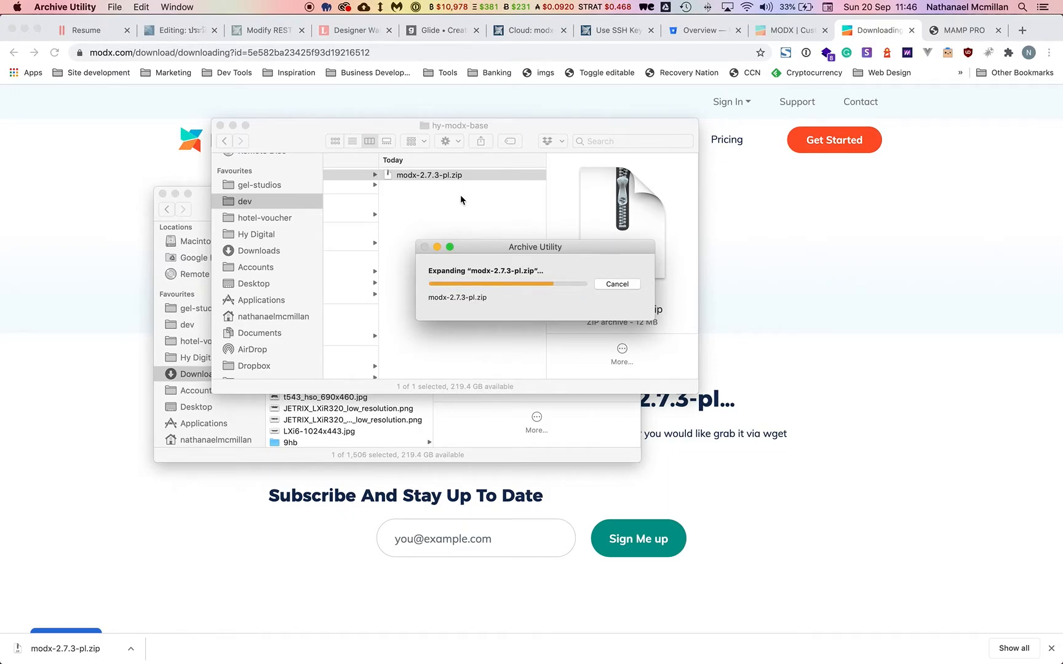
Move the downloaded modx-2.7.3-pl folder and zip to the Trash.
drag(595, 256, 425, 185)
shift+click(425, 184)
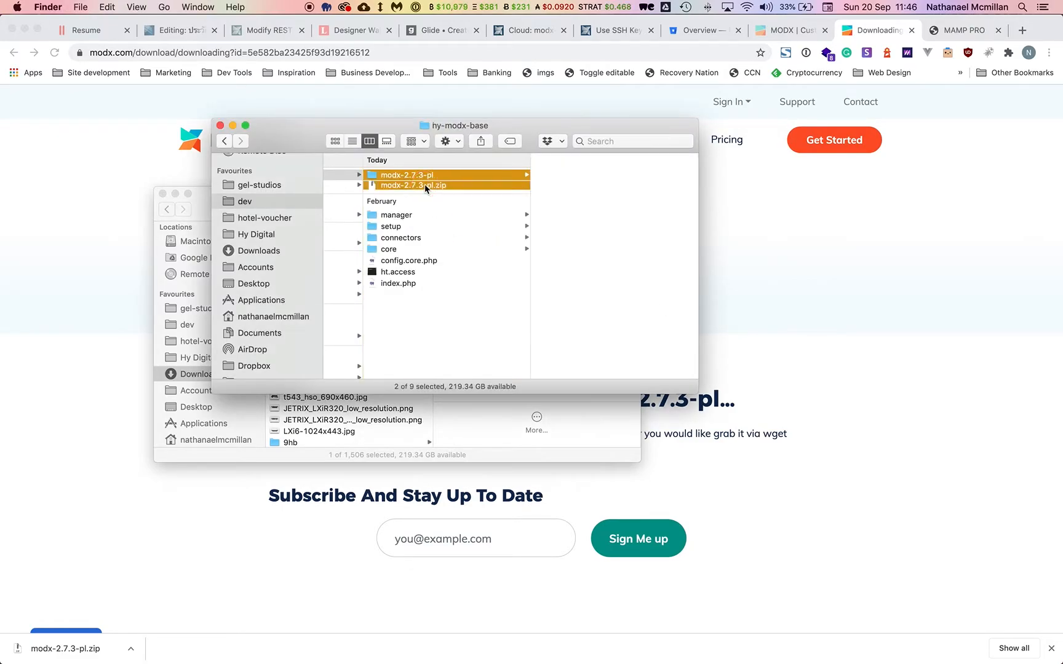
key(super+BackSpace)
Create a new folder named site in hy-modx-base.
right_click(433, 297)
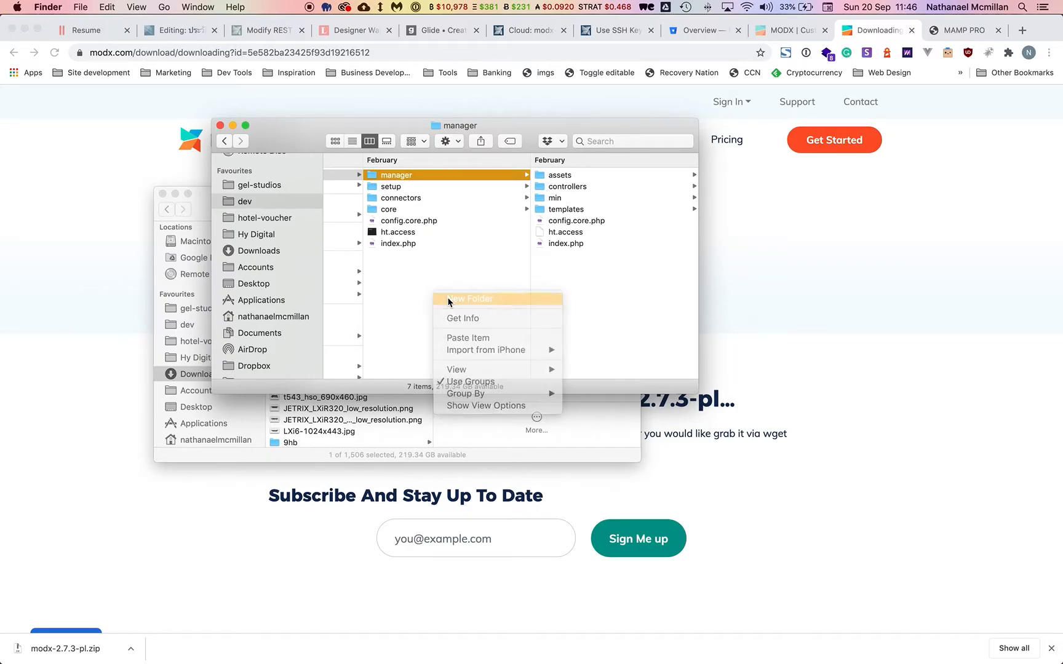
click(449, 299)
text(site)
key(Return)
Add two subfolders, _db and _elements, inside the site folder.
right_click(635, 251)
click(648, 257)
key(BackSpace)
key(Return)
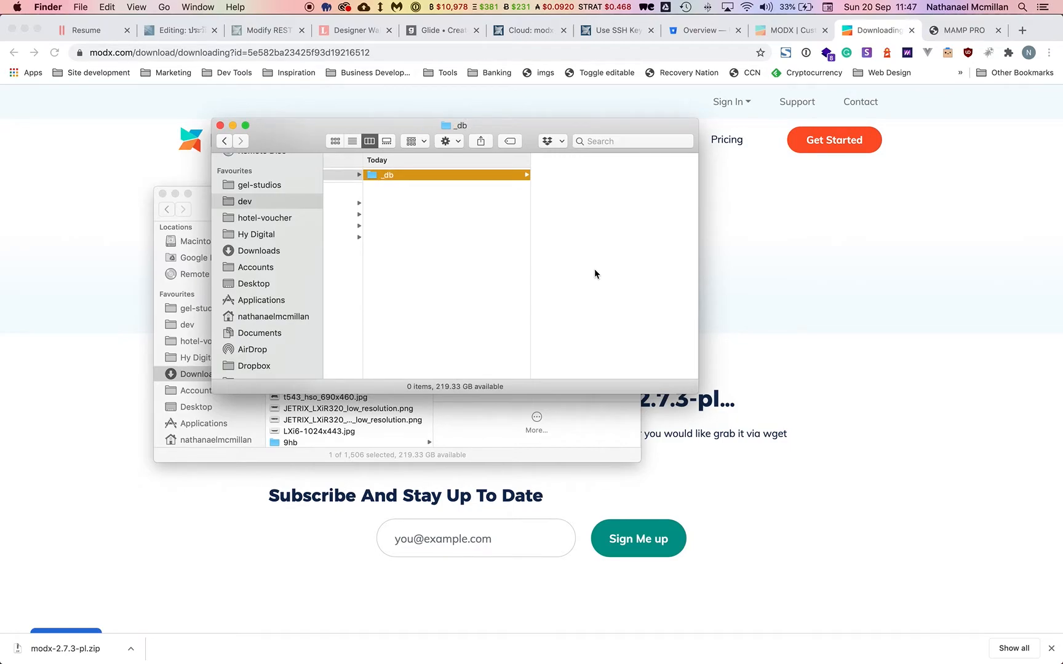
right_click(453, 276)
click(473, 290)
key(BackSpace)
text(_elements)
key(Return)
scroll(474, 271, left, 5)
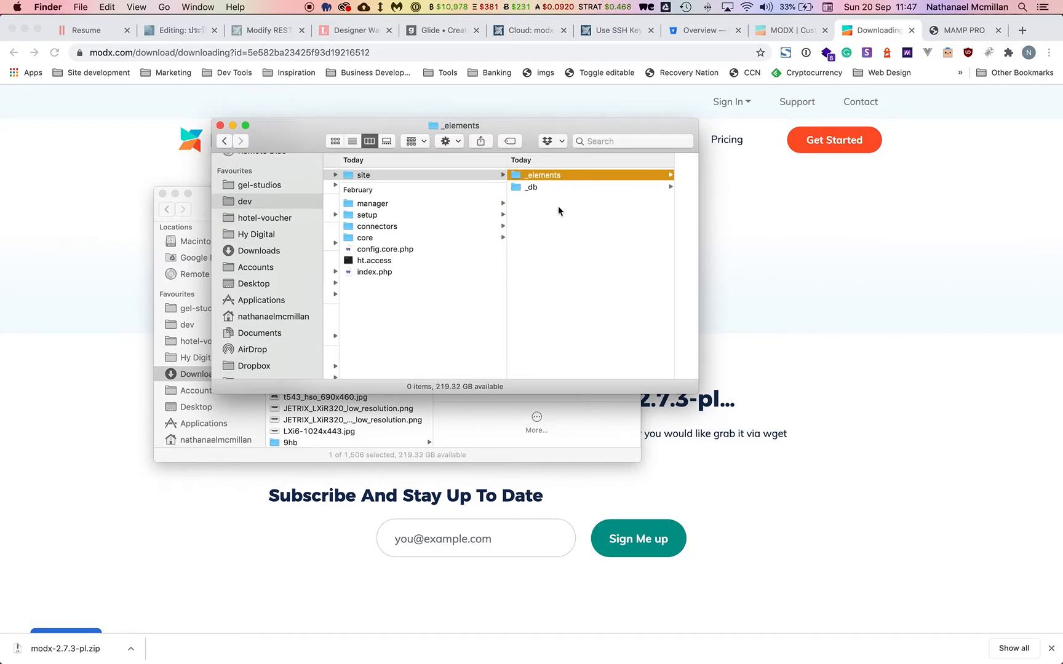
scroll(559, 211, right, 3)
scroll(558, 211, right, 5)
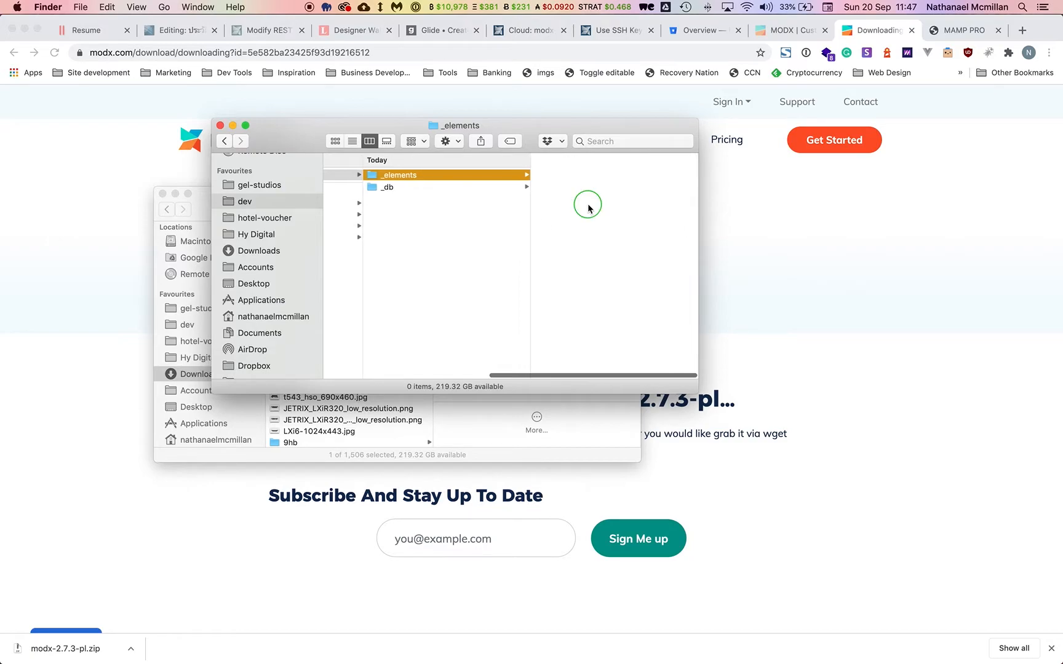
Launch Terminal through Spotlight, keeping the Finder window on _elements at hand.
right_click(588, 207)
click(515, 225)
key(super+space)
text(ter)
key(Return)
click(269, 134)
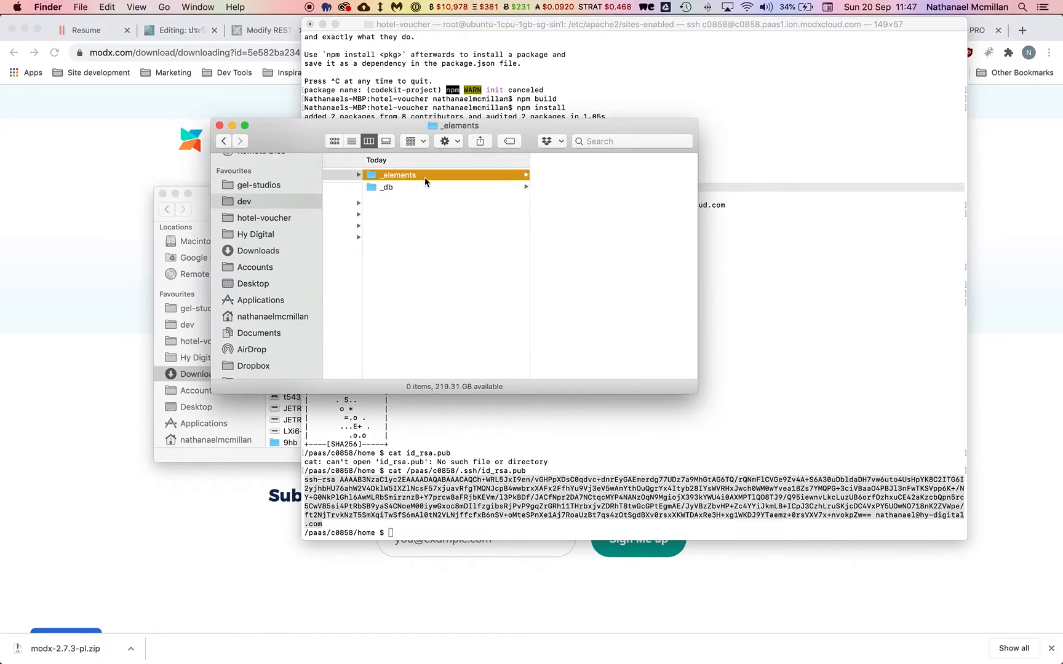
cd into site/_elements and run mkdir chunks templates snippets plugins.
key(super+Tab)
text(d)
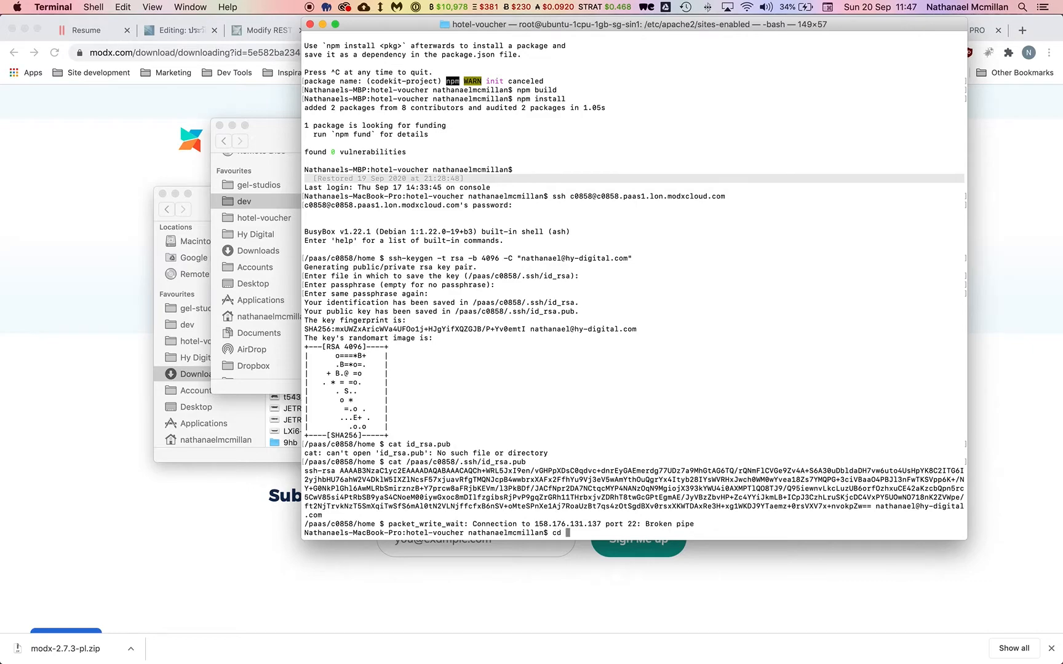
key(super+Tab)
drag(433, 176, 826, 347)
key(Return)
text(mkdir chunks )
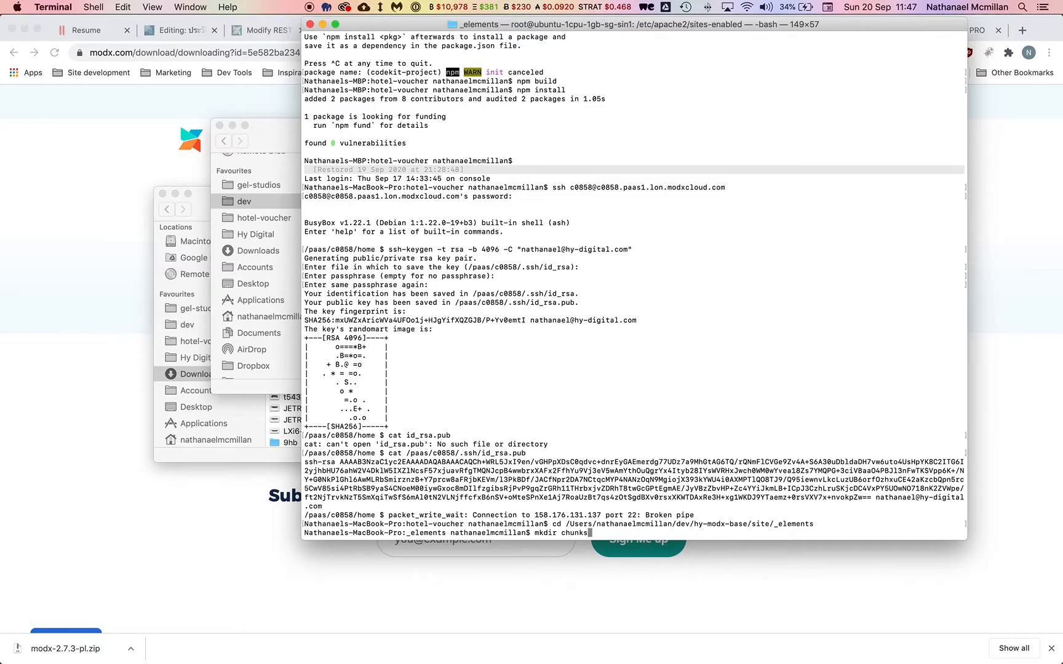
text(templates snippets plugins)
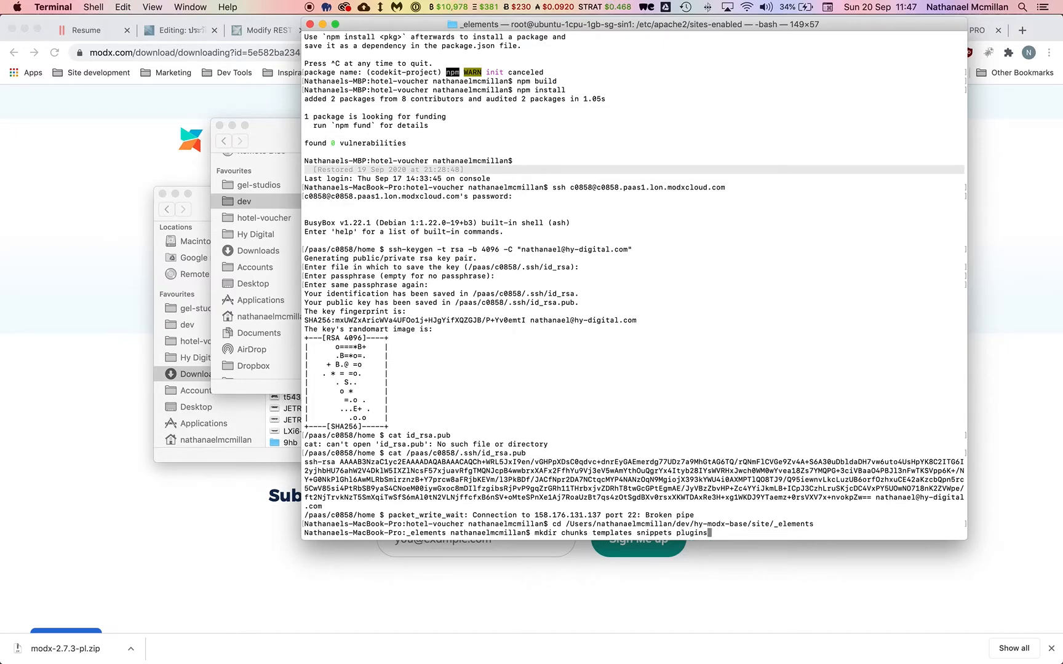
key(Return)
Browse the new chunks, templates and snippets folders in Finder to confirm they are empty.
key(super+Tab)
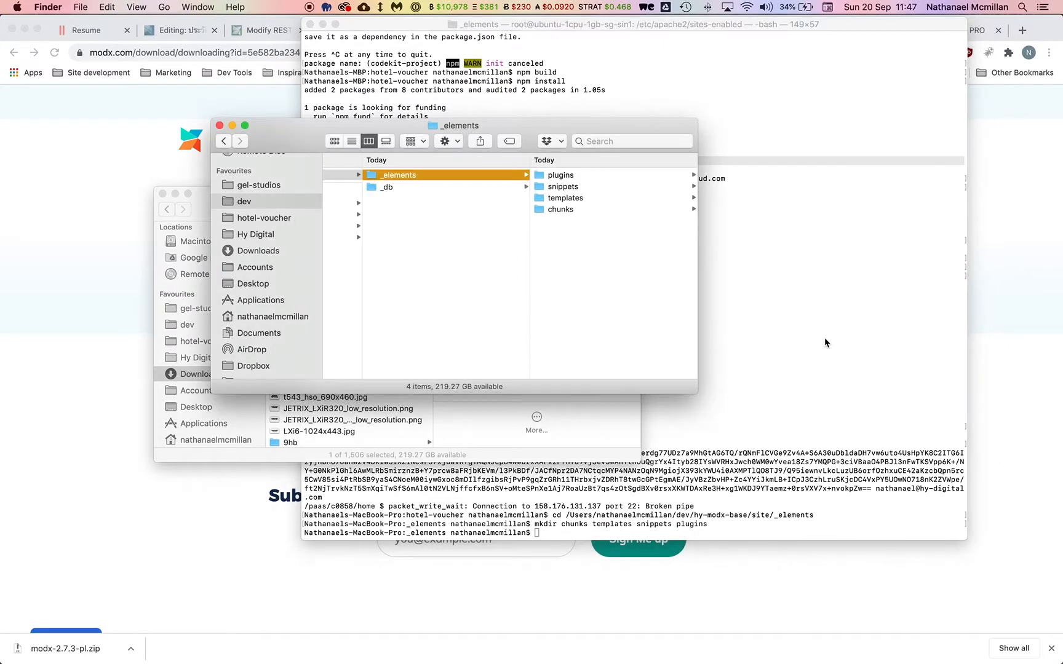
click(560, 210)
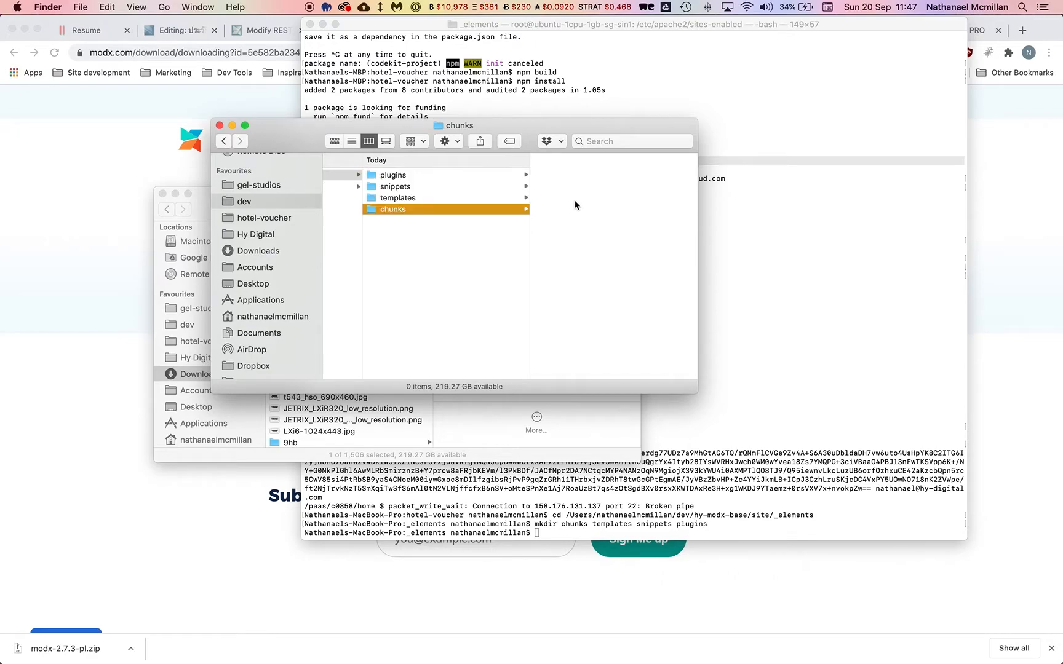
click(435, 198)
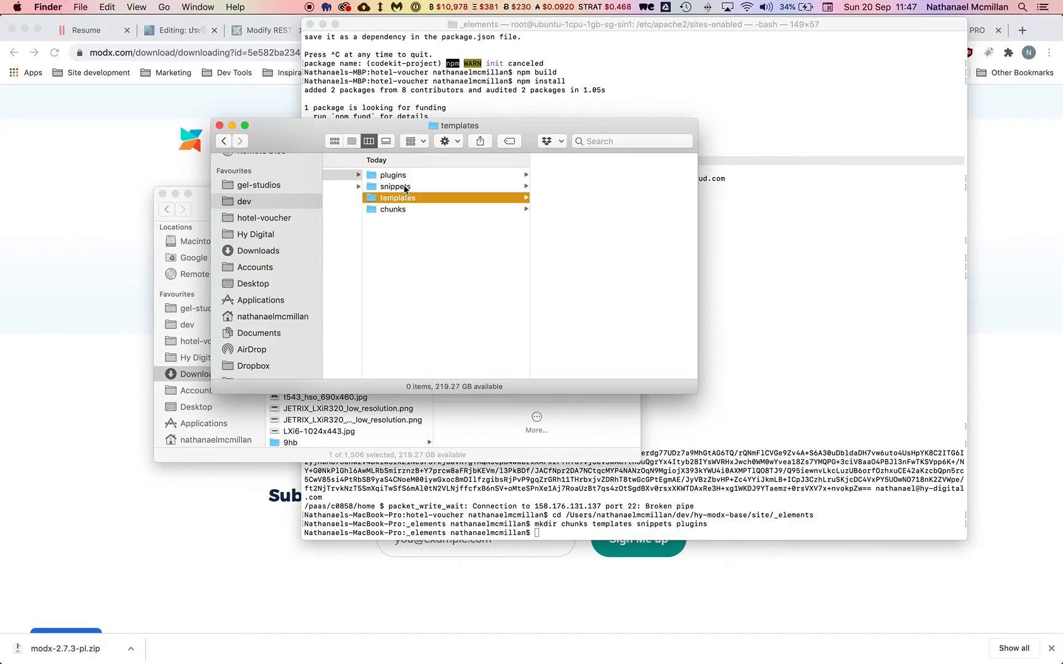
click(415, 188)
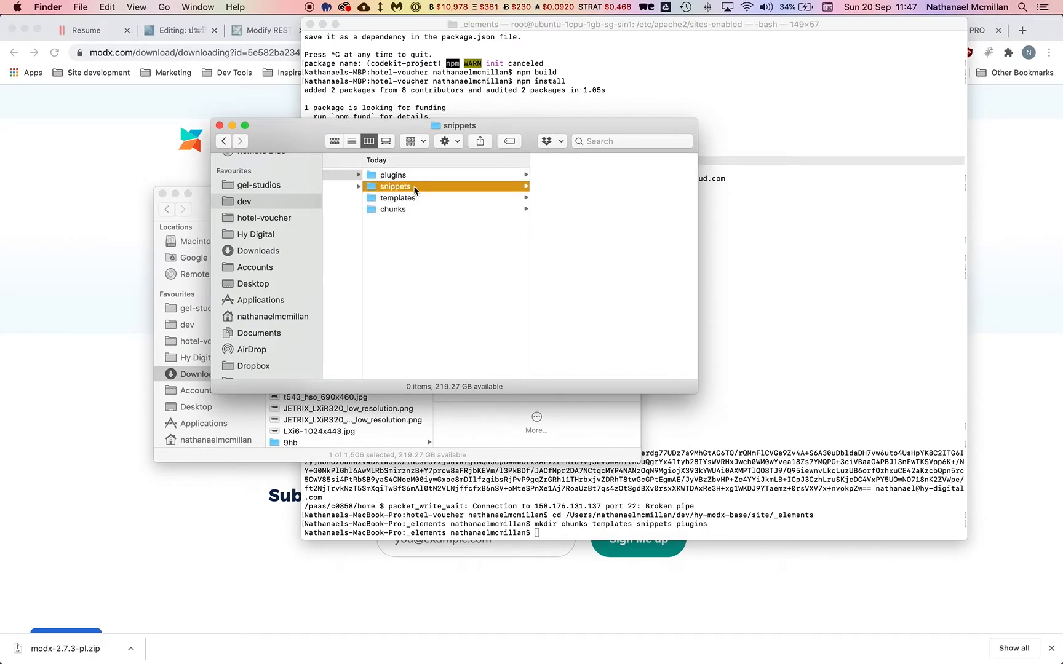
click(397, 212)
Return to Chrome's MODX Revolution 2.7.3-pl download window.
scroll(569, 257, left, 5)
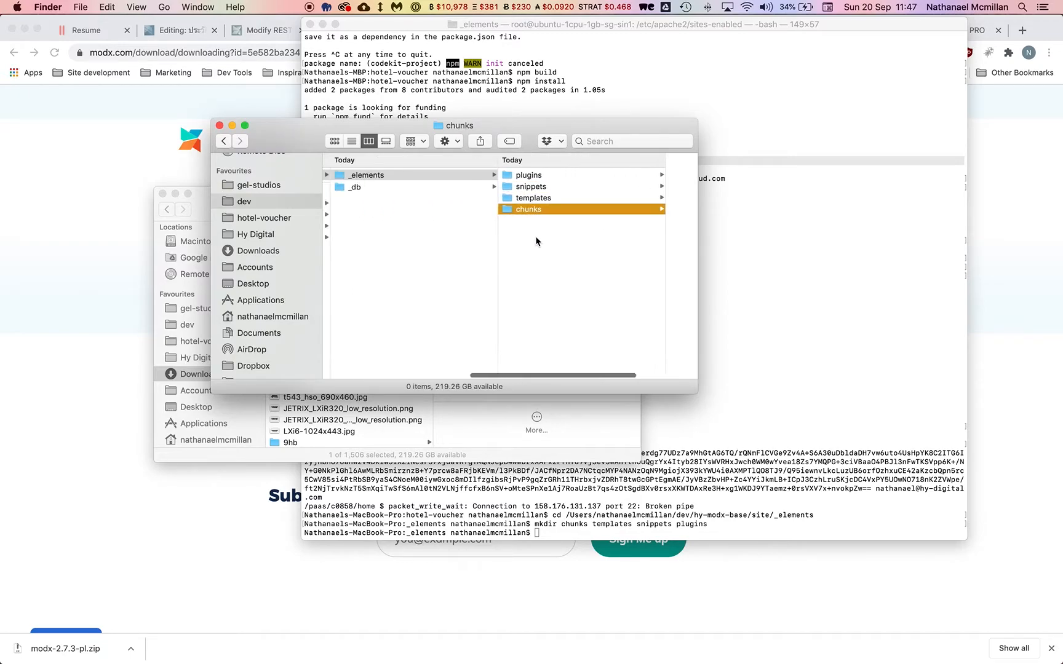
scroll(514, 299, right, 4)
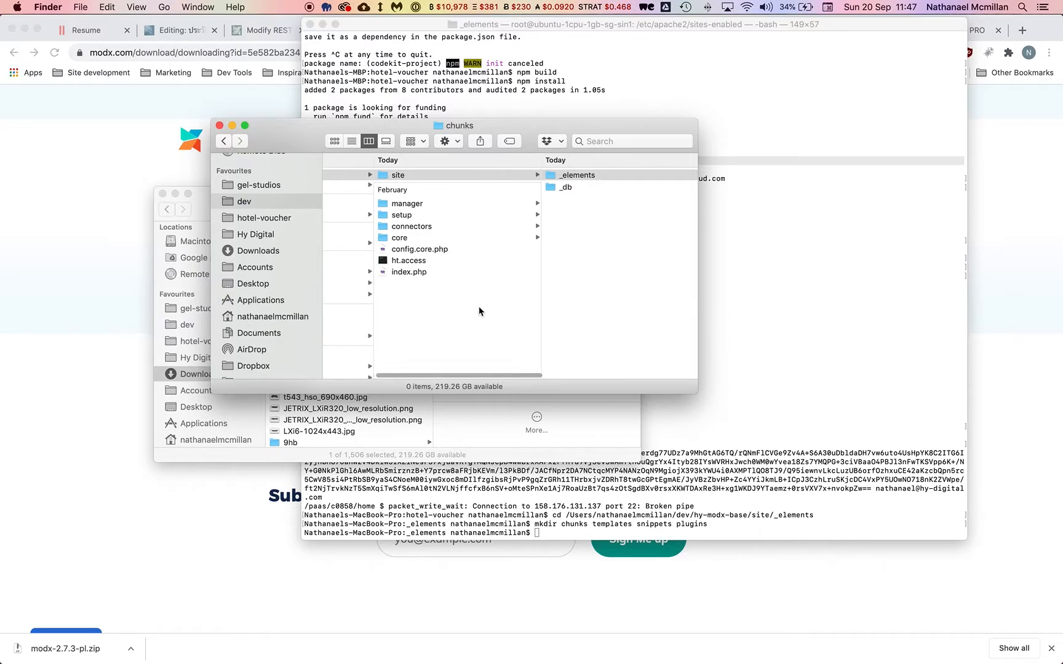
click(970, 178)
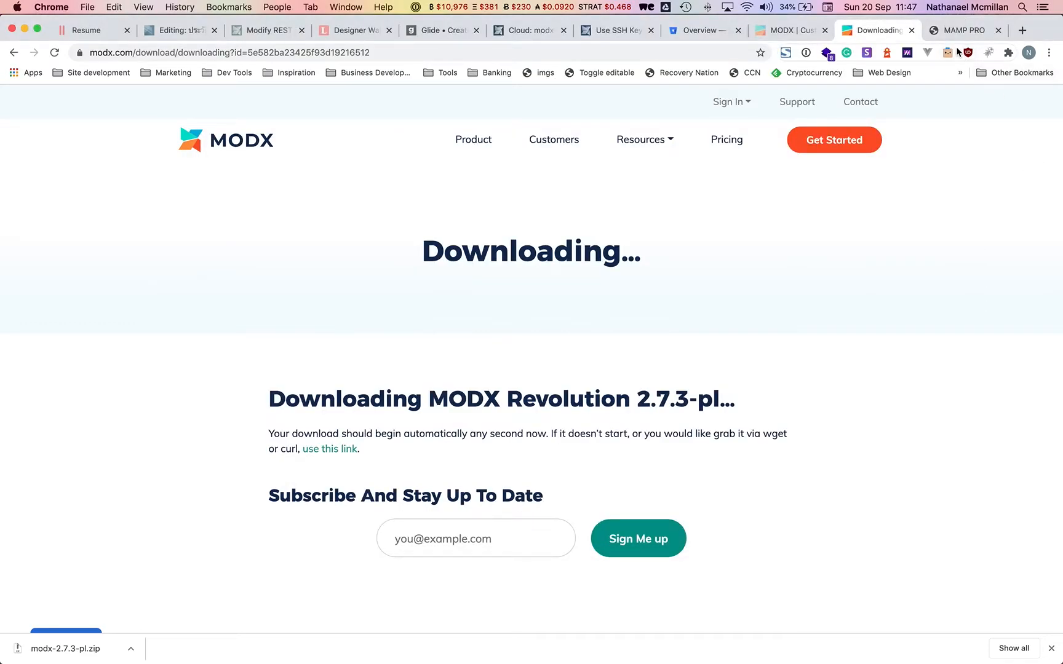
key(super+grave)
key(super+grave)
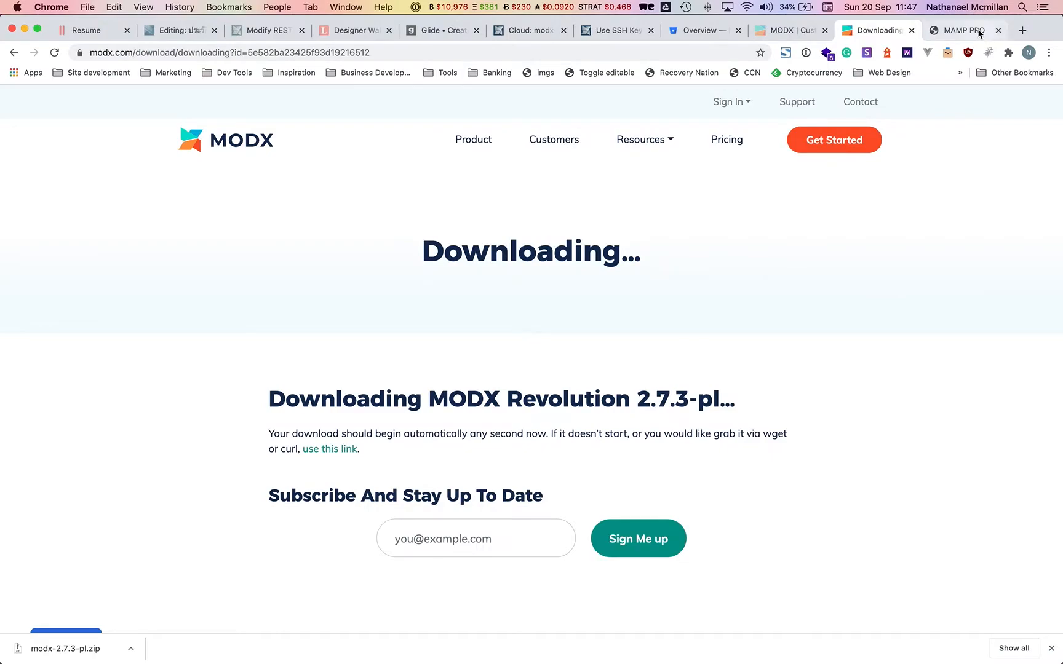
Load the hy.modx-base.dev/setup page in the local site tab.
click(979, 32)
key(super+r)
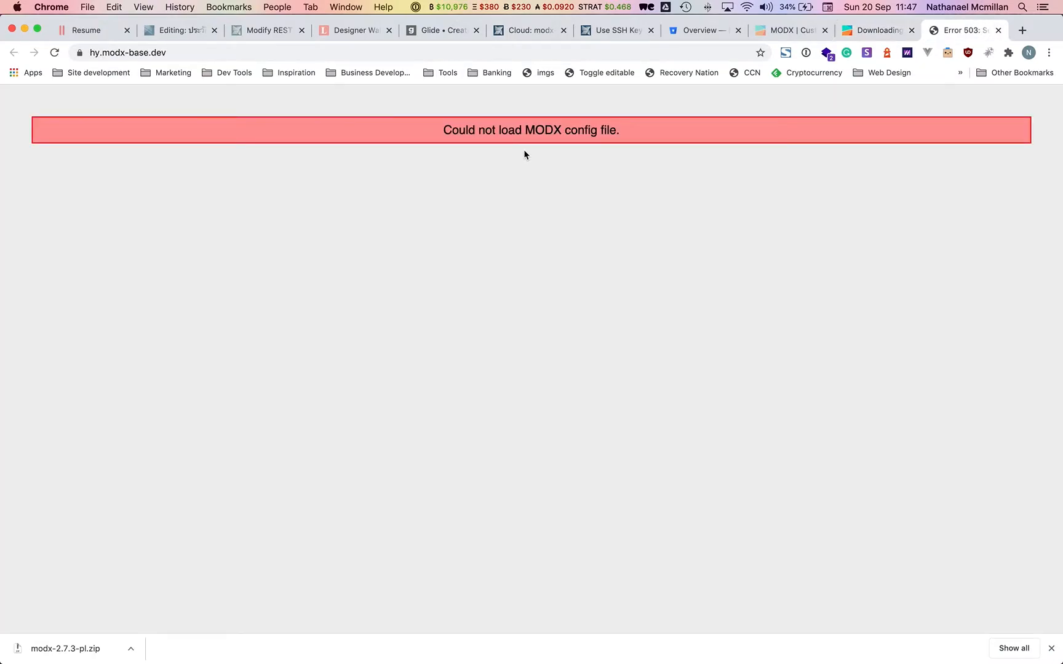
drag(437, 128, 624, 133)
click(293, 56)
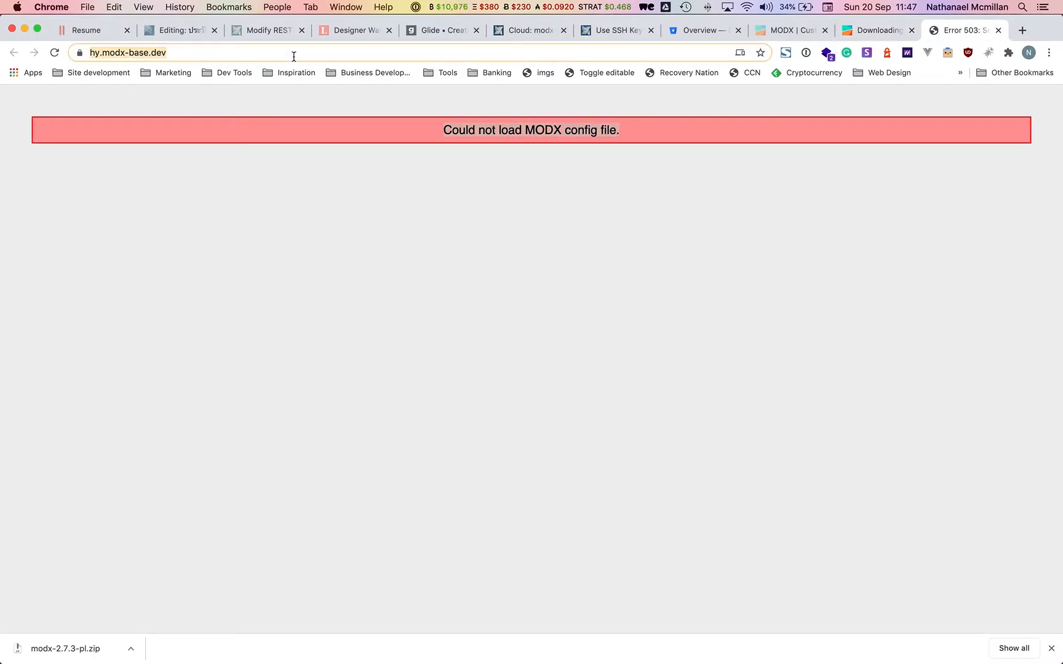
key(Right)
text(/setup)
key(Return)
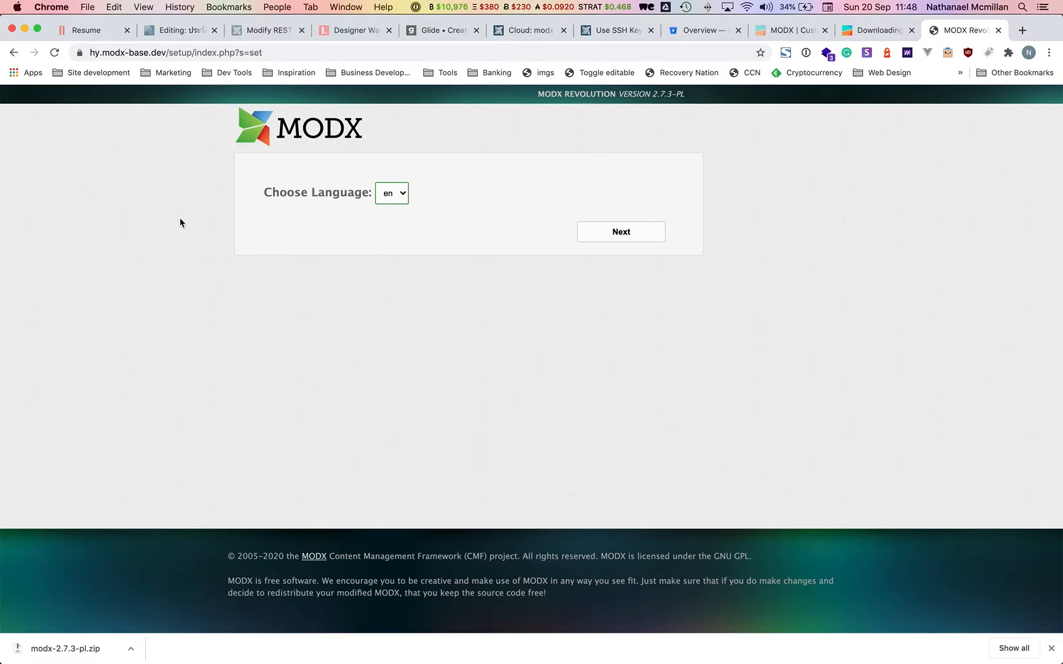
Continue through English, welcome and New Installation, then enter database login root and its password.
click(621, 237)
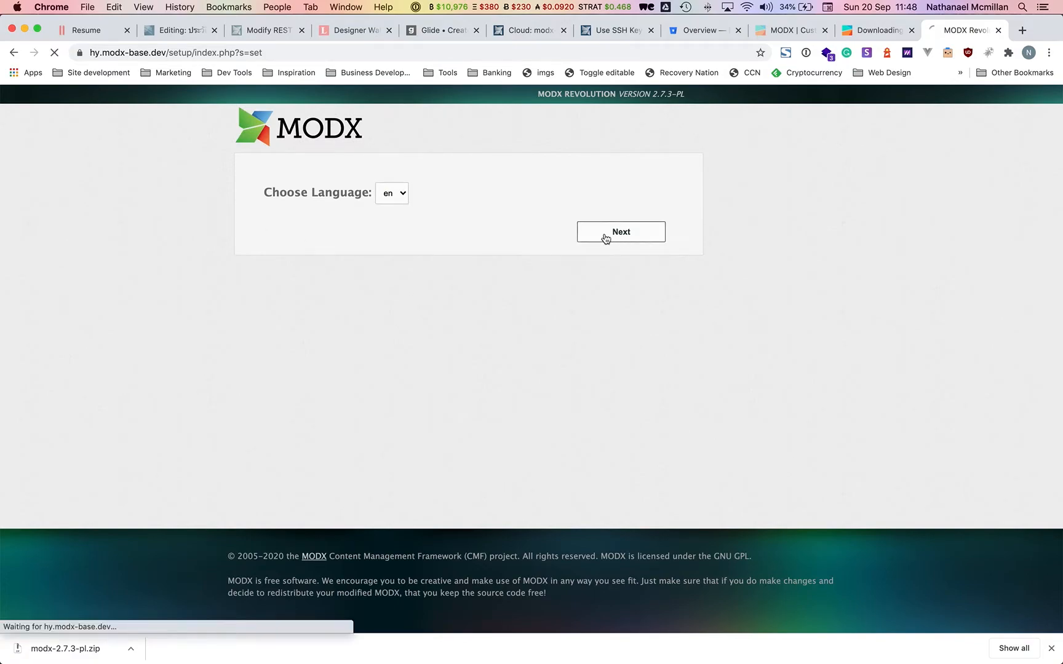
click(632, 275)
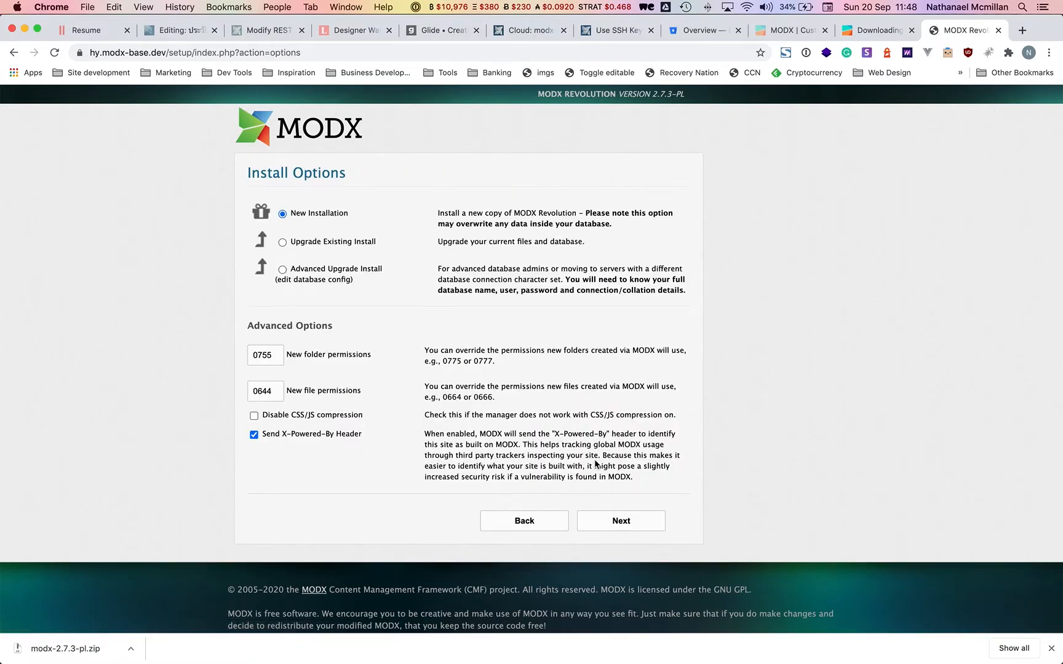
click(621, 523)
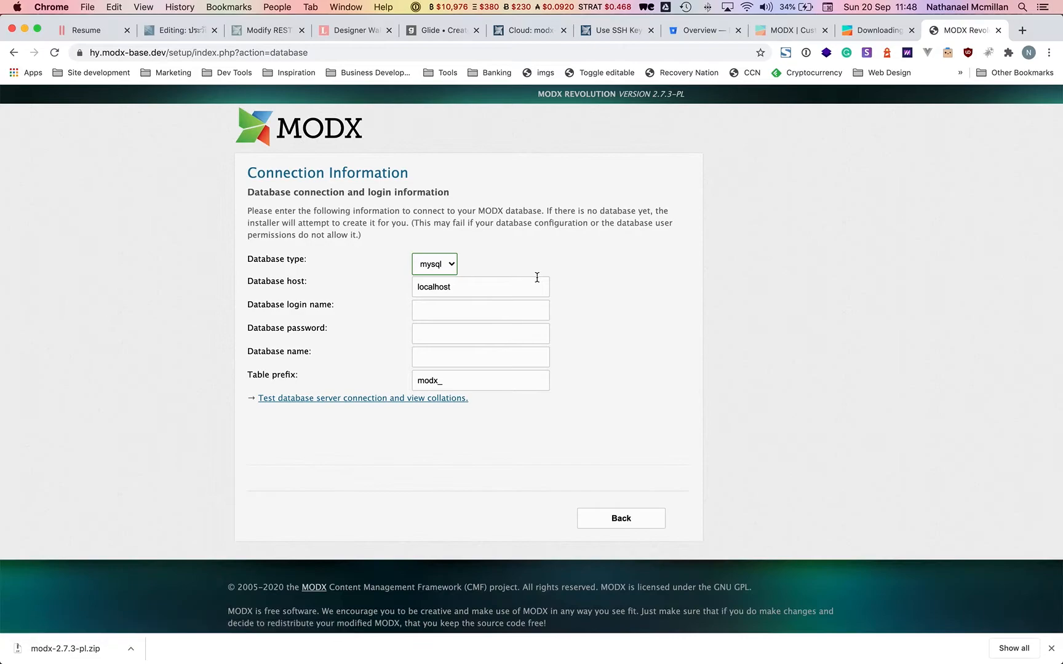
click(447, 307)
text(root)
key(Tab)
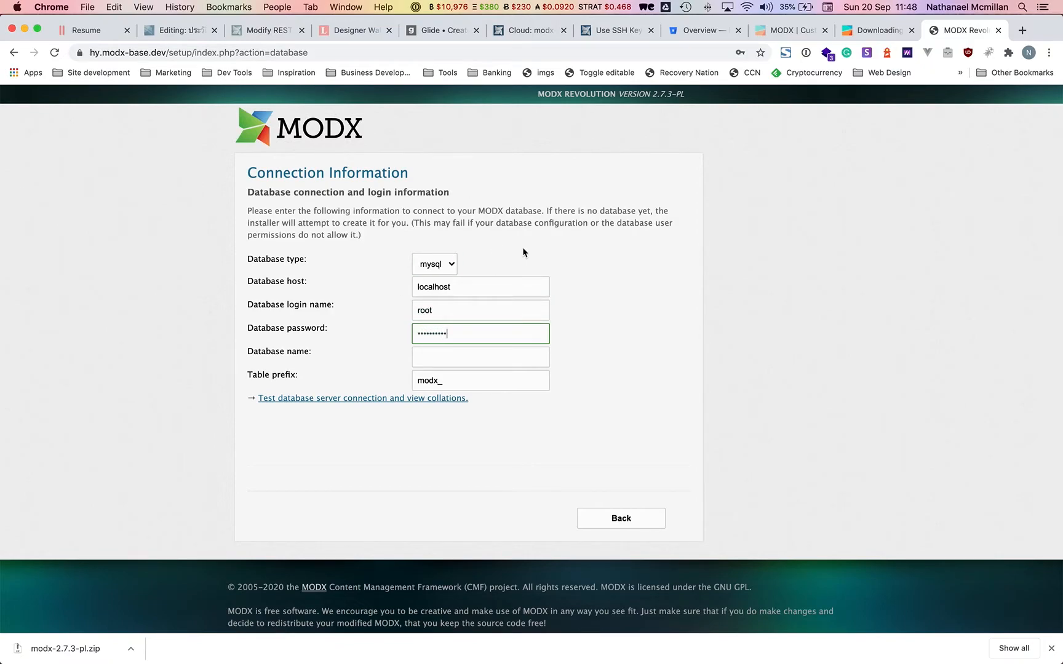
key(super+Tab)
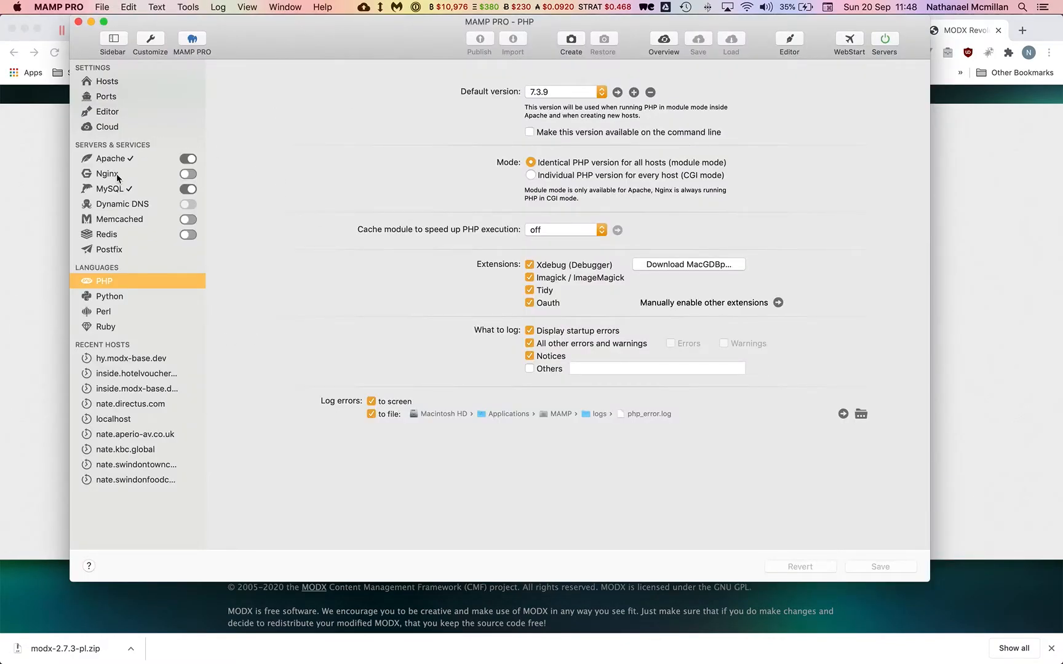
Compare MAMP PRO's MySQL server settings with the setup form's database name field.
click(111, 189)
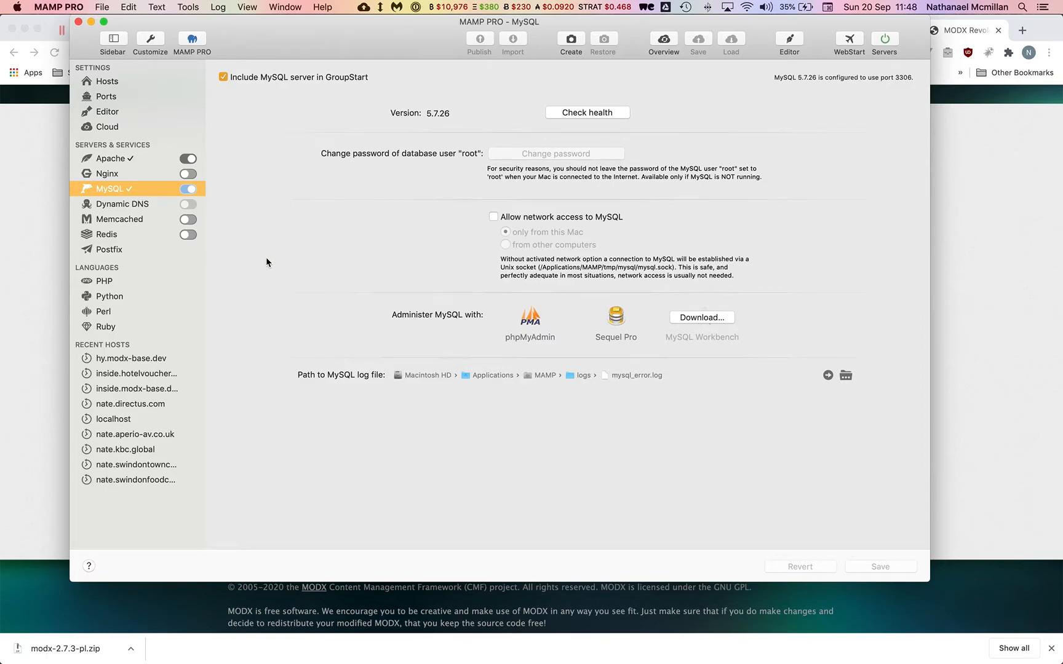
key(super+Tab)
click(451, 357)
key(super+Tab)
key(super+Tab)
key(super+Tab)
Open the local MySQL server in Sequel Pro and select the hy_modx database.
click(602, 353)
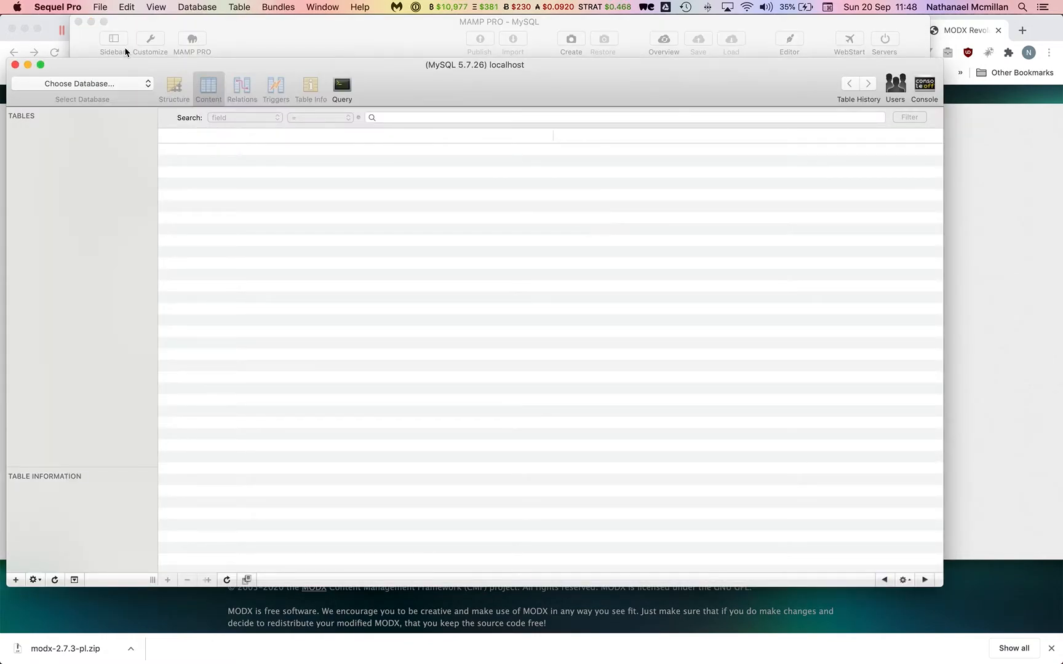
click(105, 84)
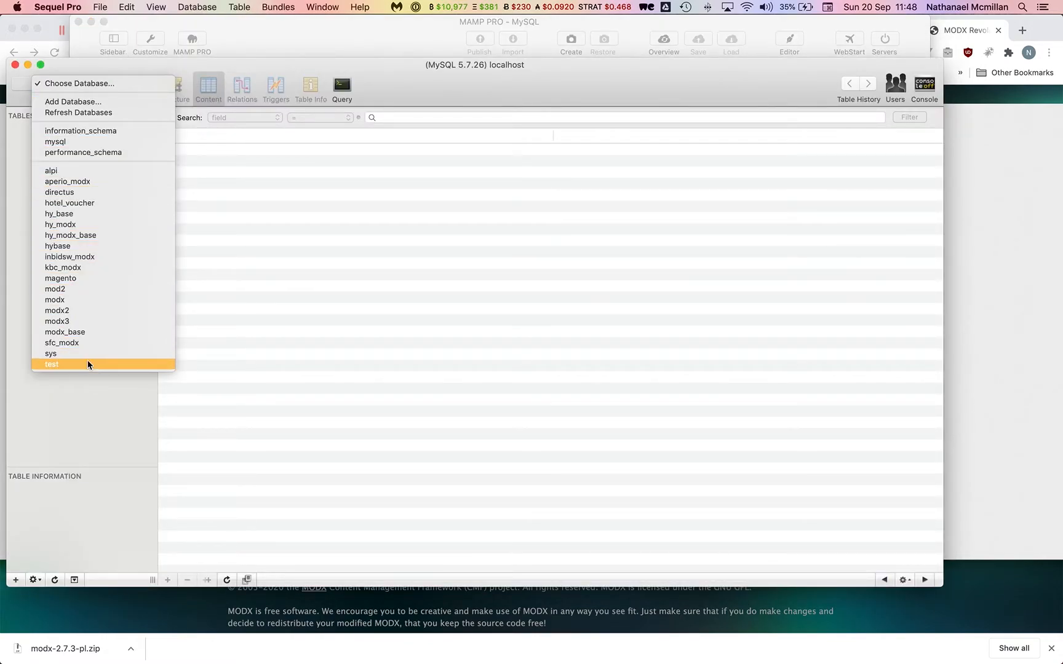
click(60, 237)
key(super+Tab)
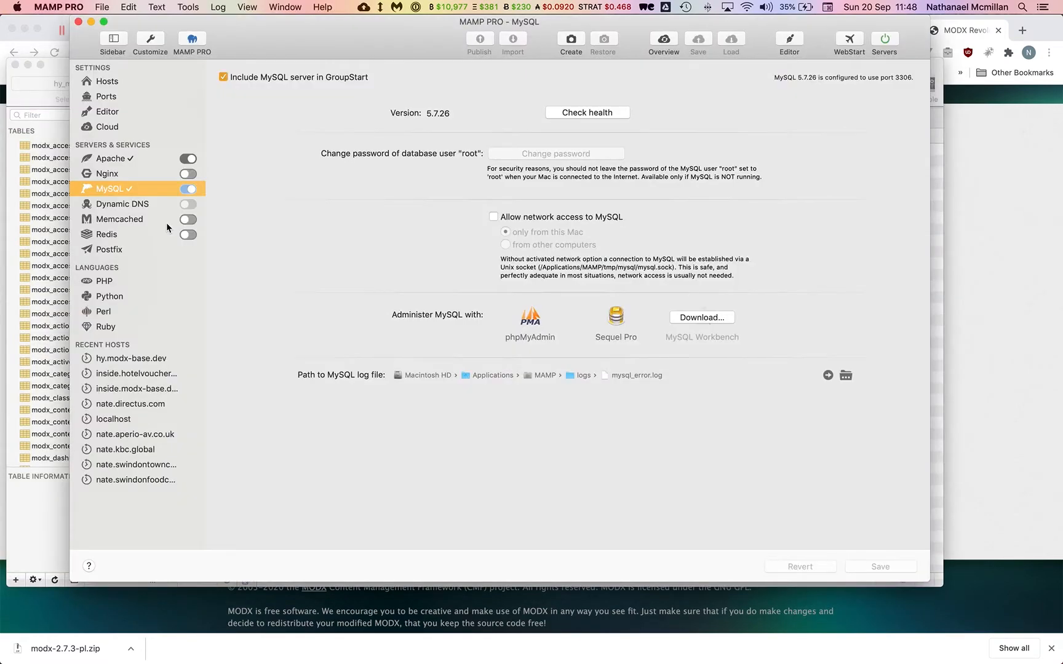
key(super+Tab)
click(98, 85)
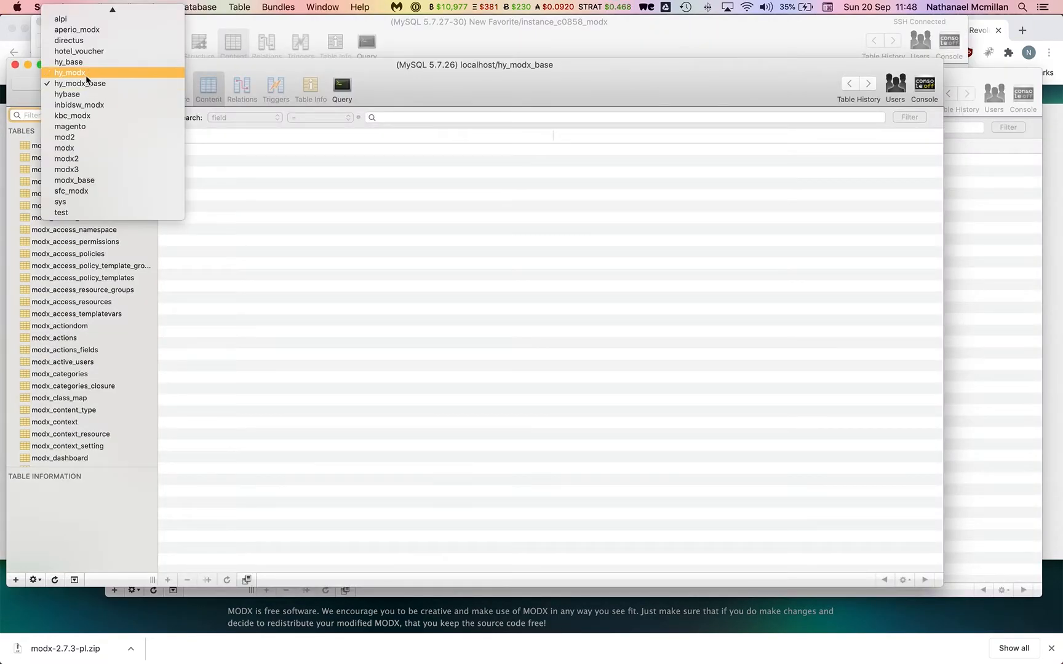
click(88, 74)
key(super+Tab)
key(super+Tab)
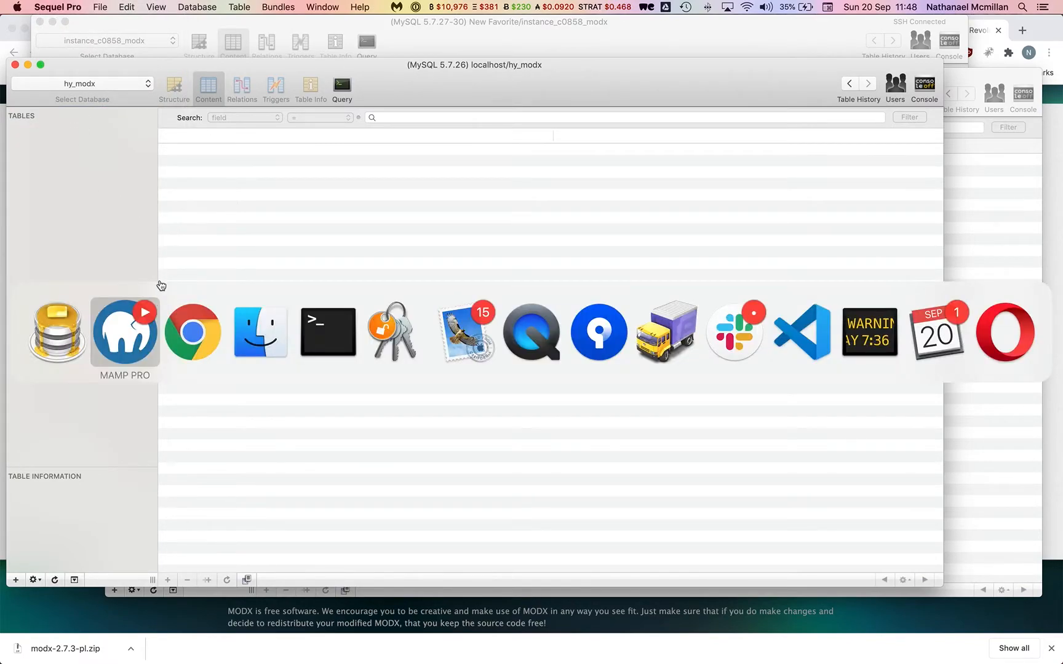
click(425, 357)
Enter hy_modx as the database name, test the server connection and the database selection.
text(hy_modx)
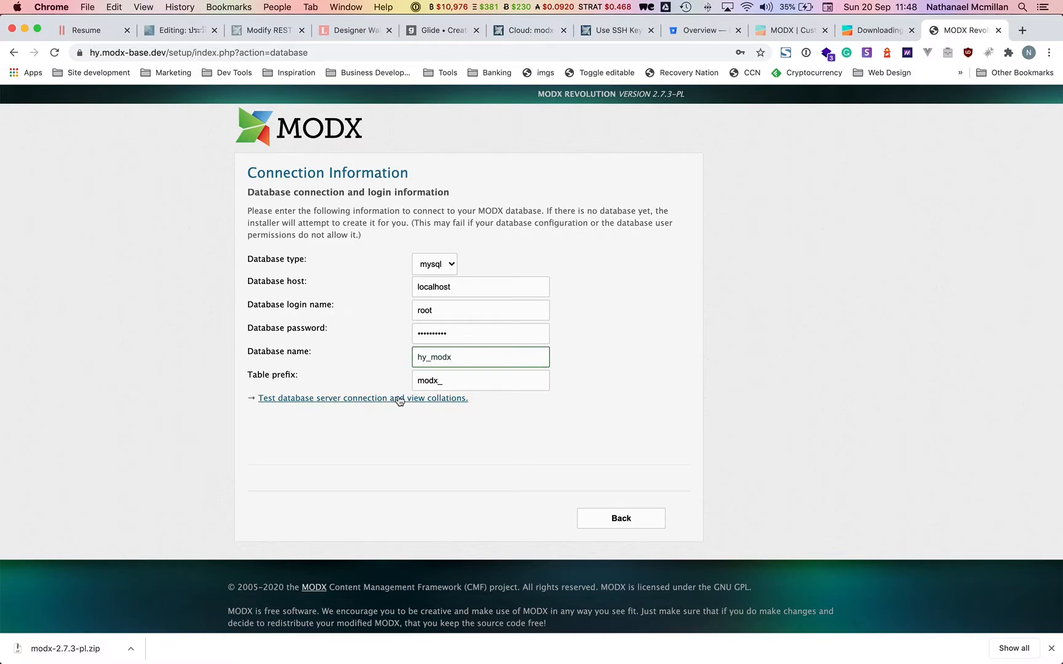
click(401, 398)
scroll(430, 393, down, 5)
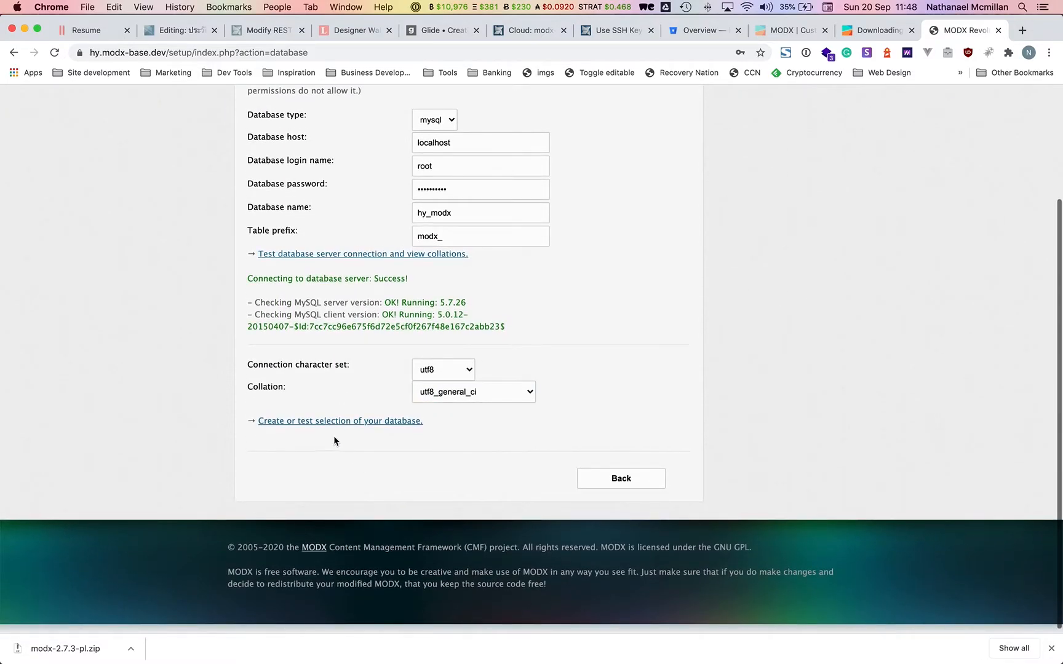
click(326, 419)
scroll(394, 510, down, 5)
Fill in the default admin username, e-mail address, password and password confirmation.
click(448, 410)
click(429, 425)
click(428, 426)
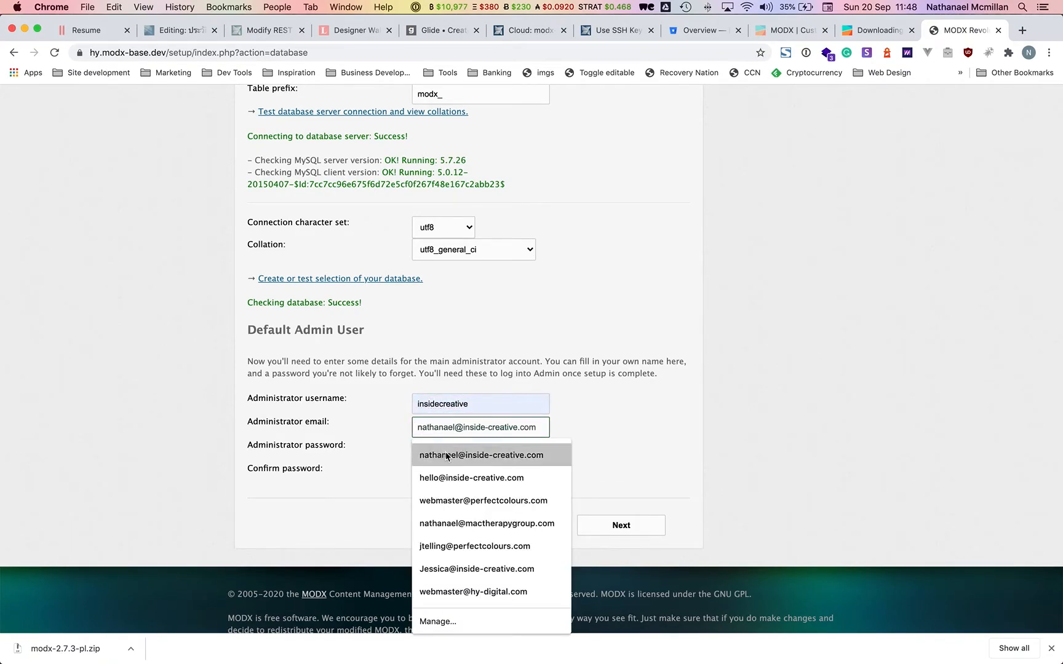
click(444, 454)
click(431, 451)
text(•••••)
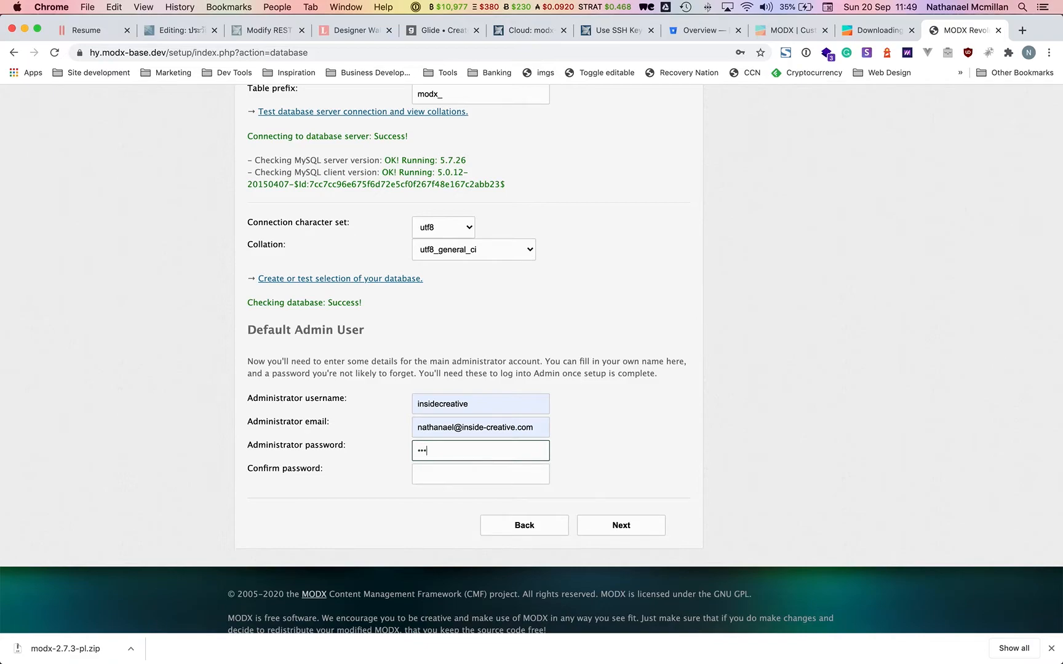
text(•••)
click(421, 474)
text(•)
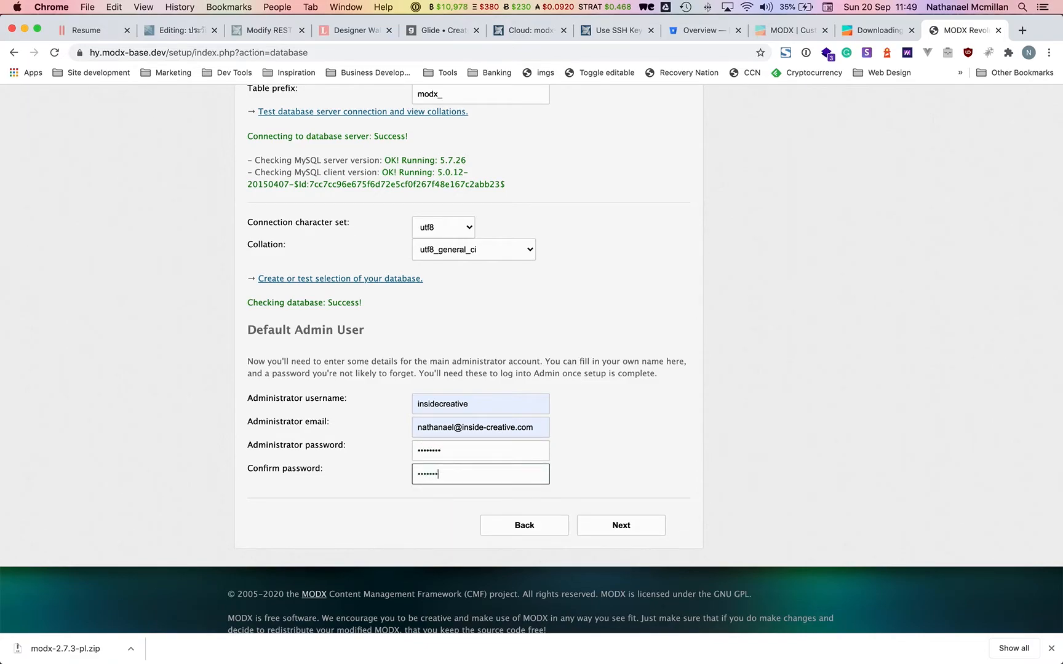
Submit, correct the mismatched password confirmation, resubmit, and decline browser password saving.
click(593, 525)
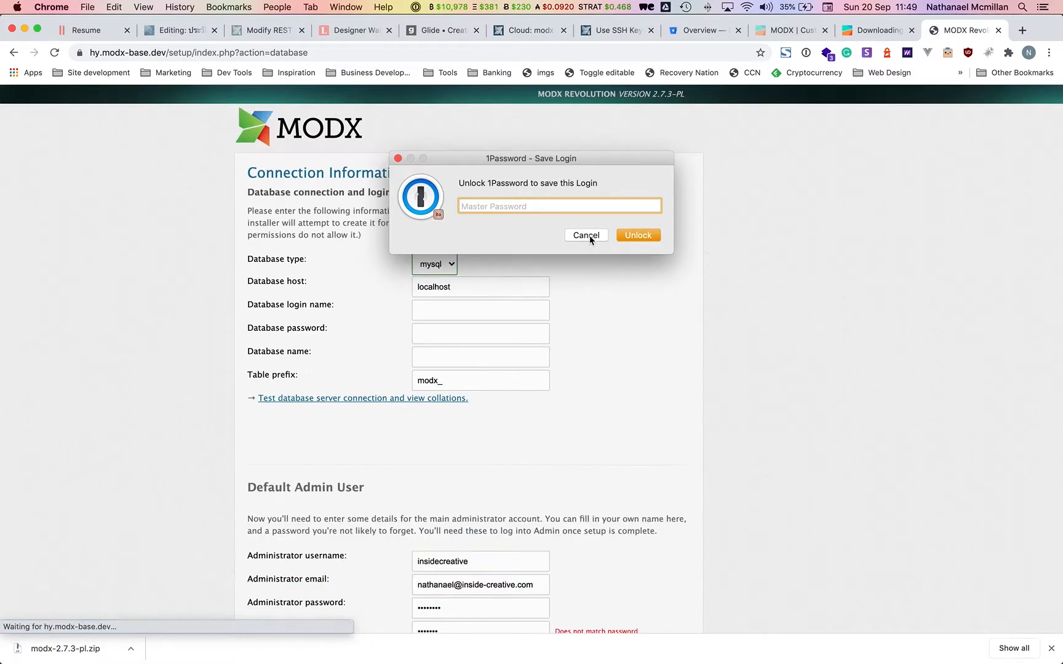
scroll(573, 411, down, 5)
click(485, 421)
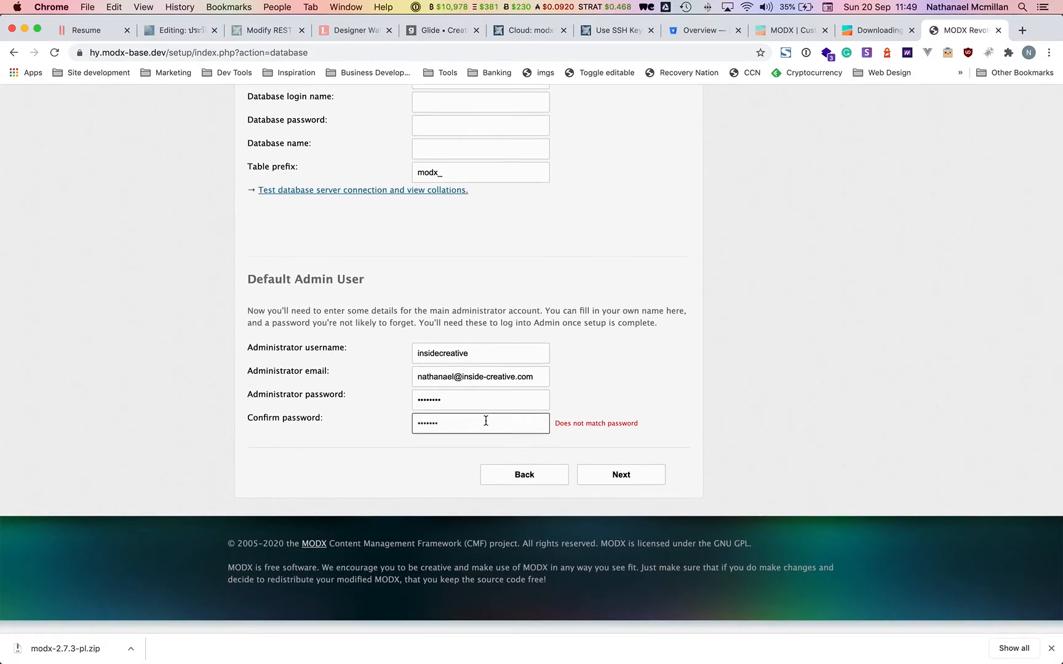
click(609, 478)
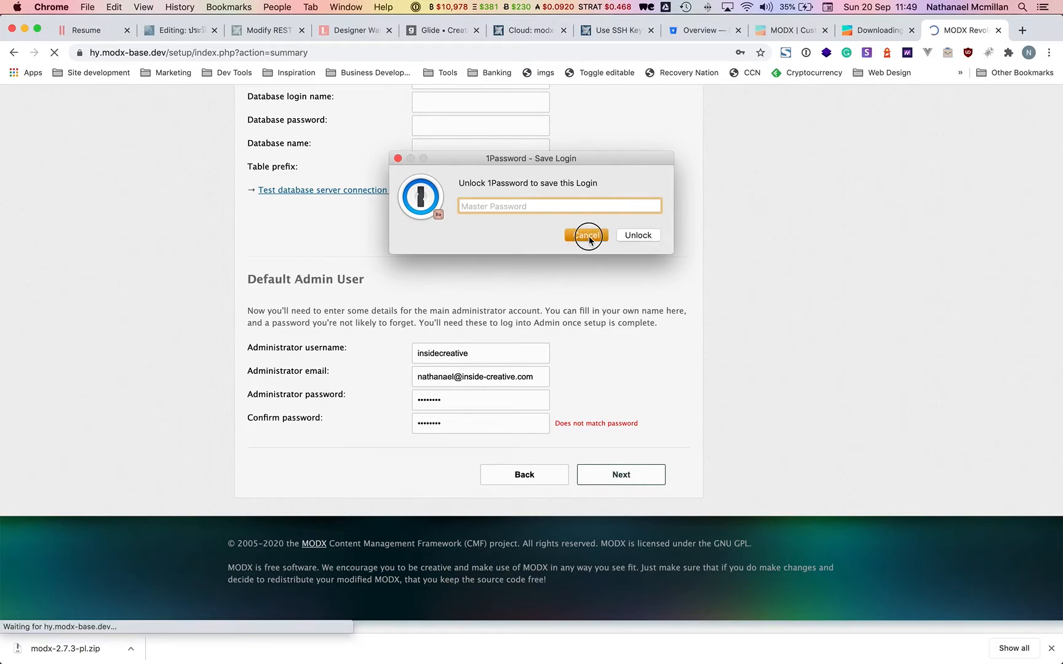
click(584, 236)
click(691, 258)
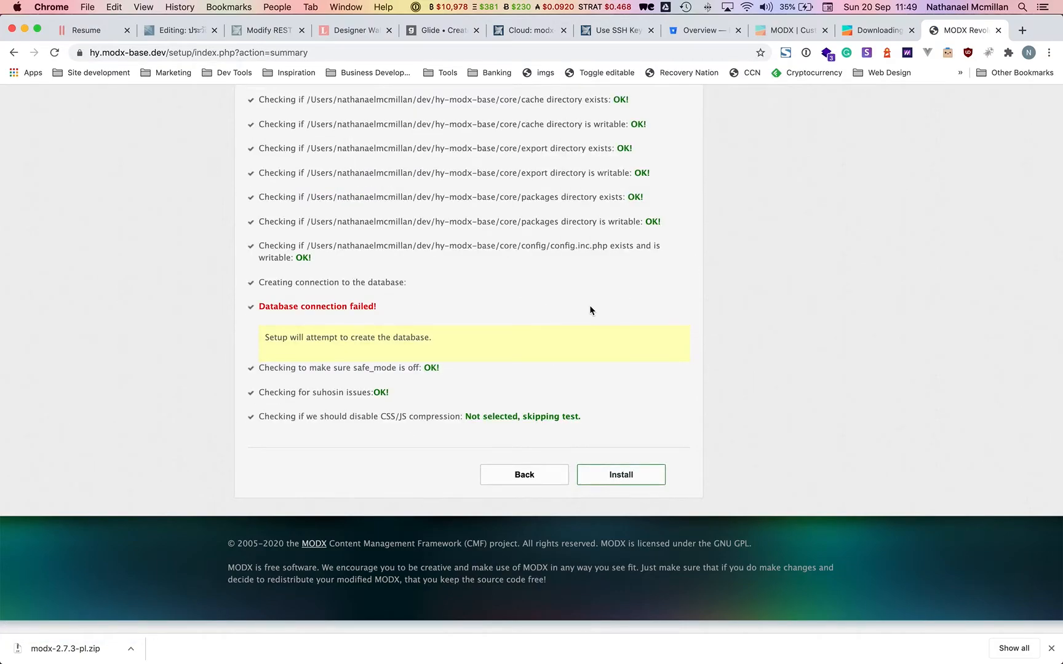
scroll(591, 309, up, 3)
Go back to the connection step and enter login root, its password and database hy_base.
click(541, 570)
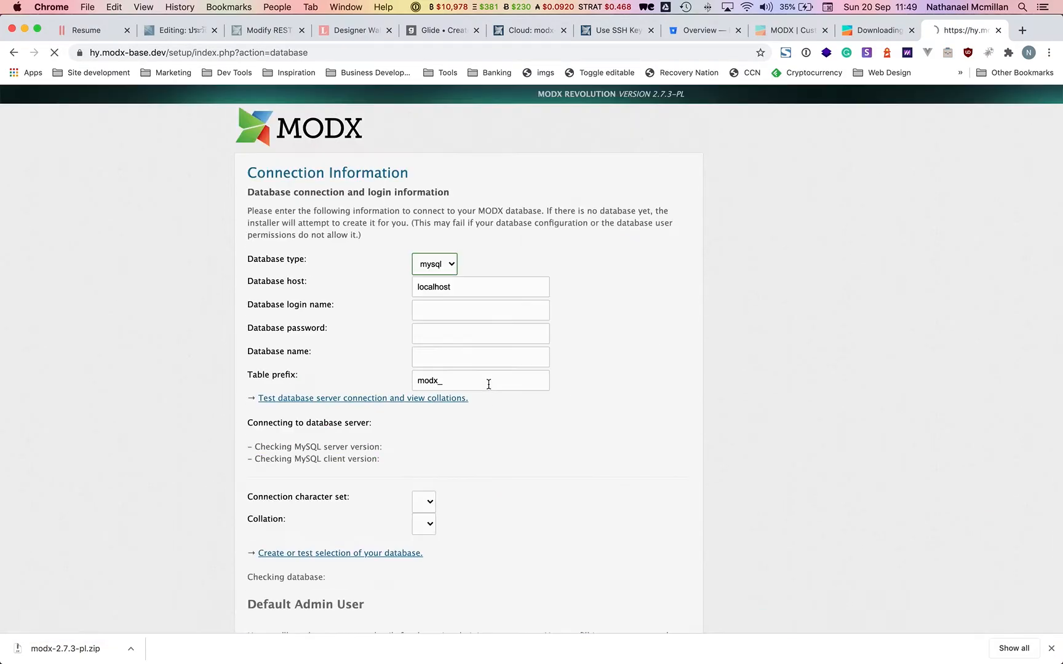
click(437, 310)
text(root)
key(Tab)
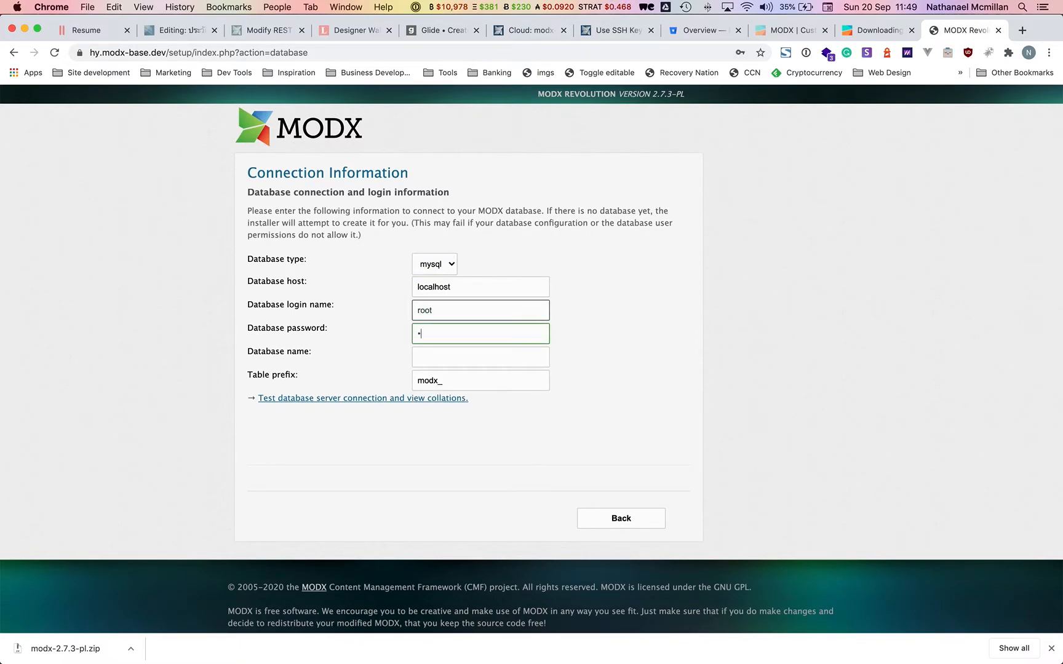
key(Tab)
text(hy)
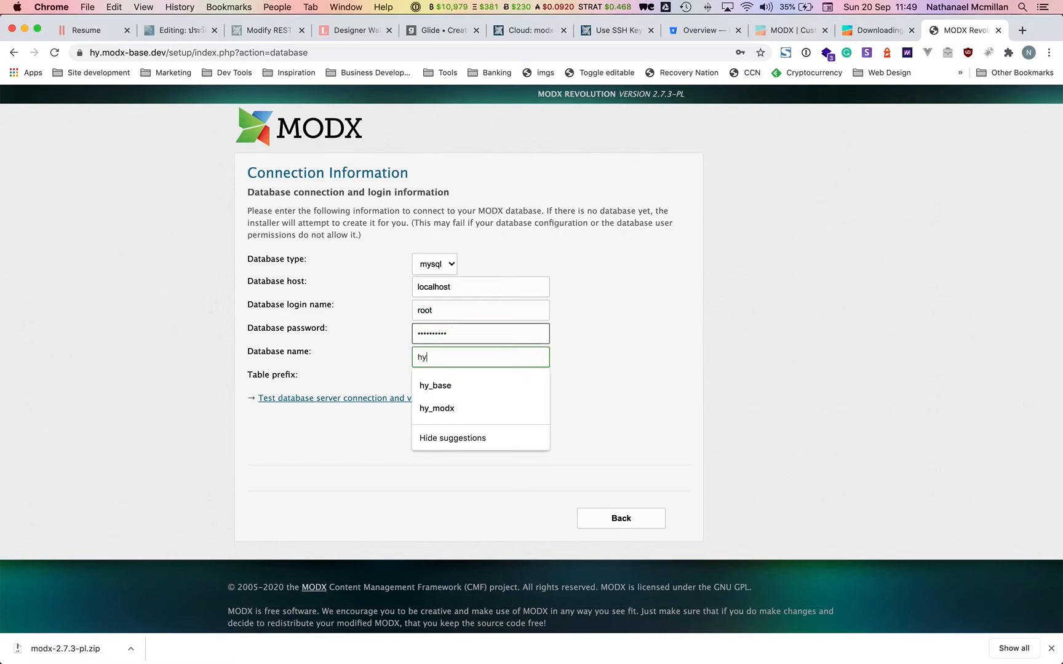
click(439, 385)
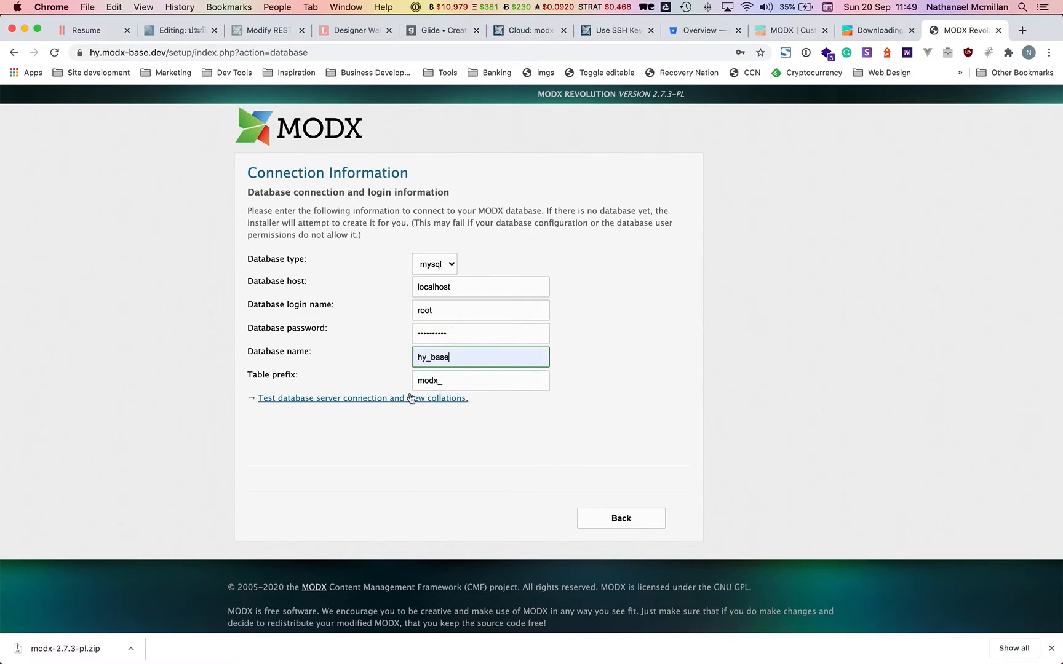
Test the server connection and the hy_base database selection.
click(392, 399)
scroll(396, 441, down, 3)
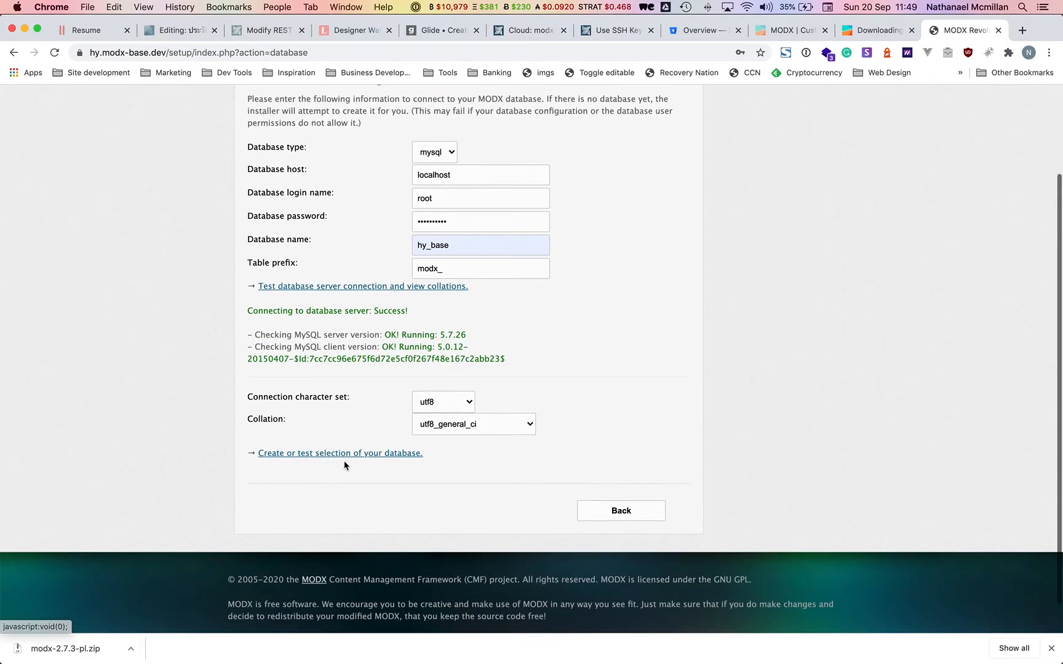
click(342, 455)
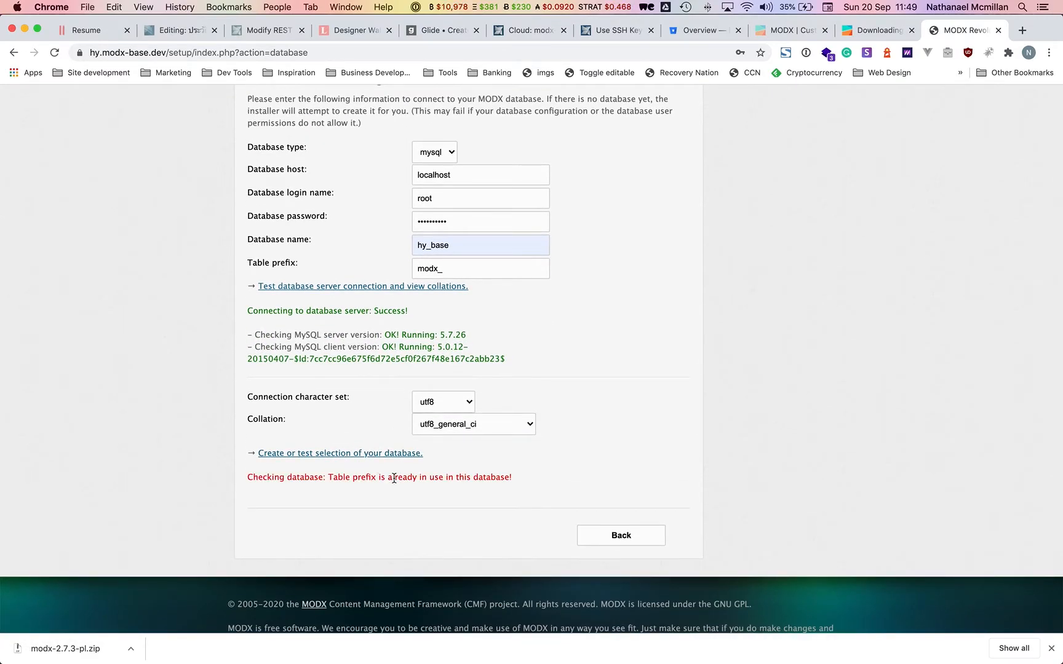
key(super+Tab)
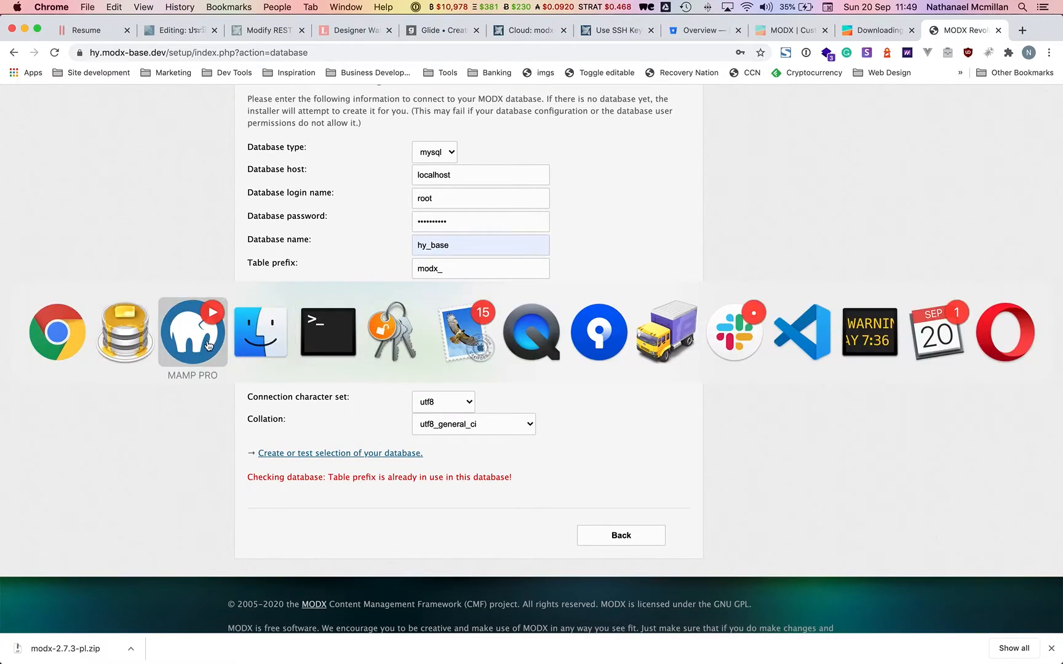
Change the setup database name back to hy_modx and test the connection.
click(137, 350)
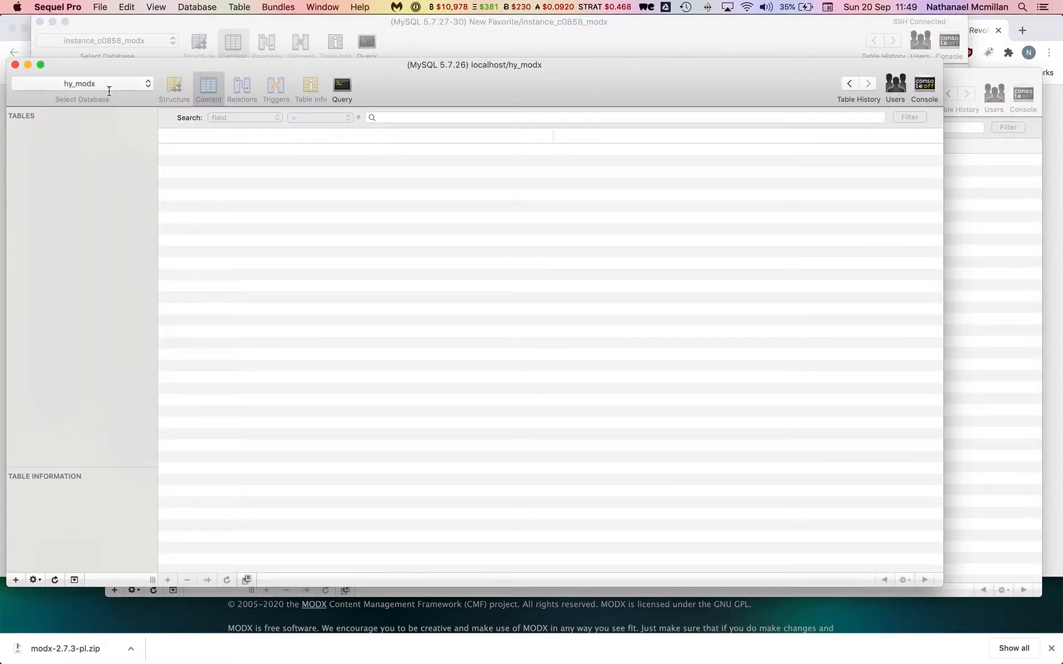
key(super+Tab)
click(457, 248)
key(BackSpace)
key(BackSpace)
key(BackSpace)
key(BackSpace)
text(modx)
click(392, 287)
In Sequel Pro, switch between the hy_base and hy_modx databases to compare them.
click(122, 88)
click(92, 70)
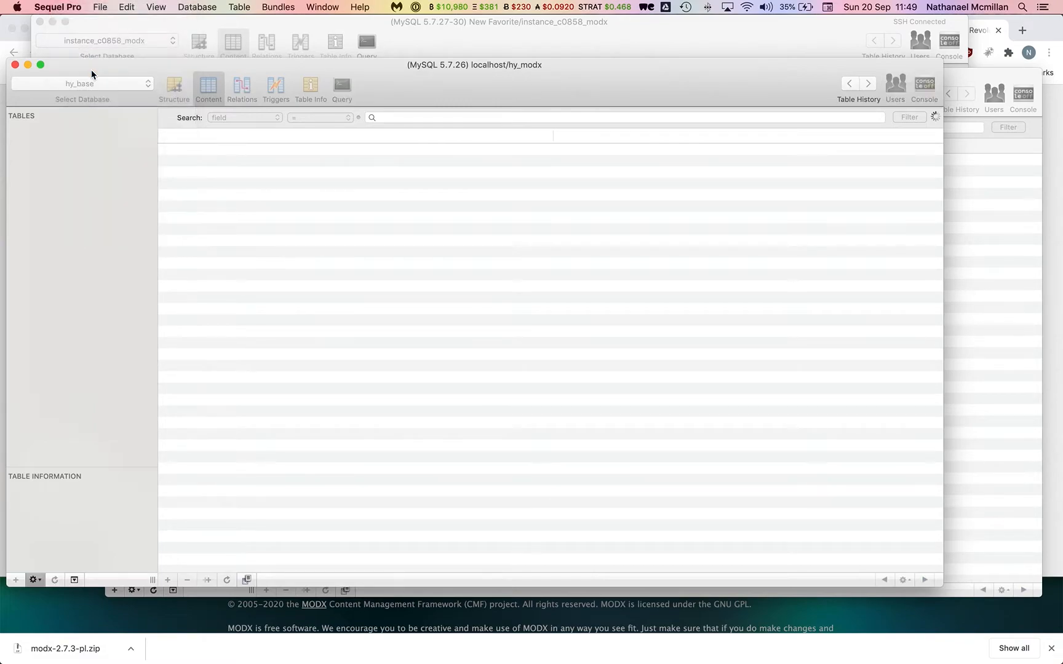
click(90, 84)
click(94, 95)
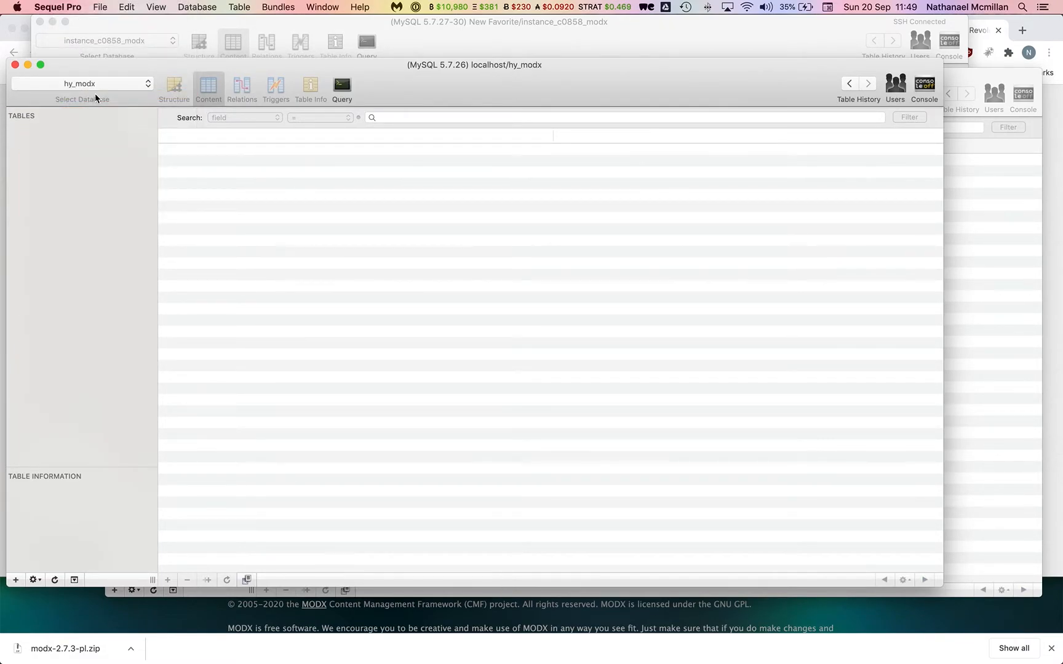
key(super+Tab)
click(477, 241)
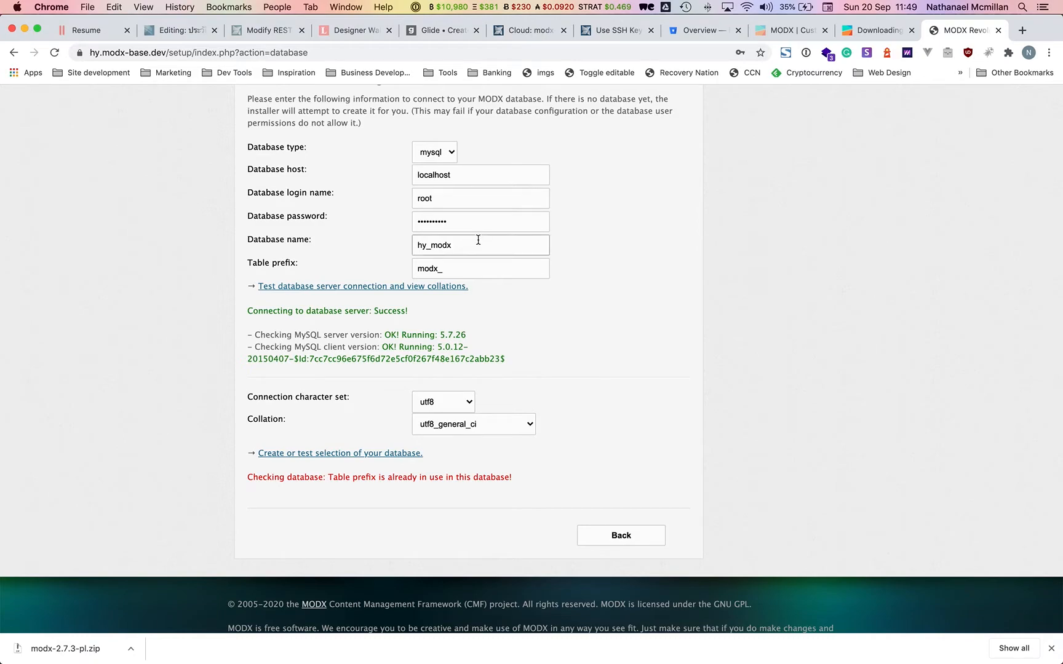
key(super+Tab)
key(super+Tab)
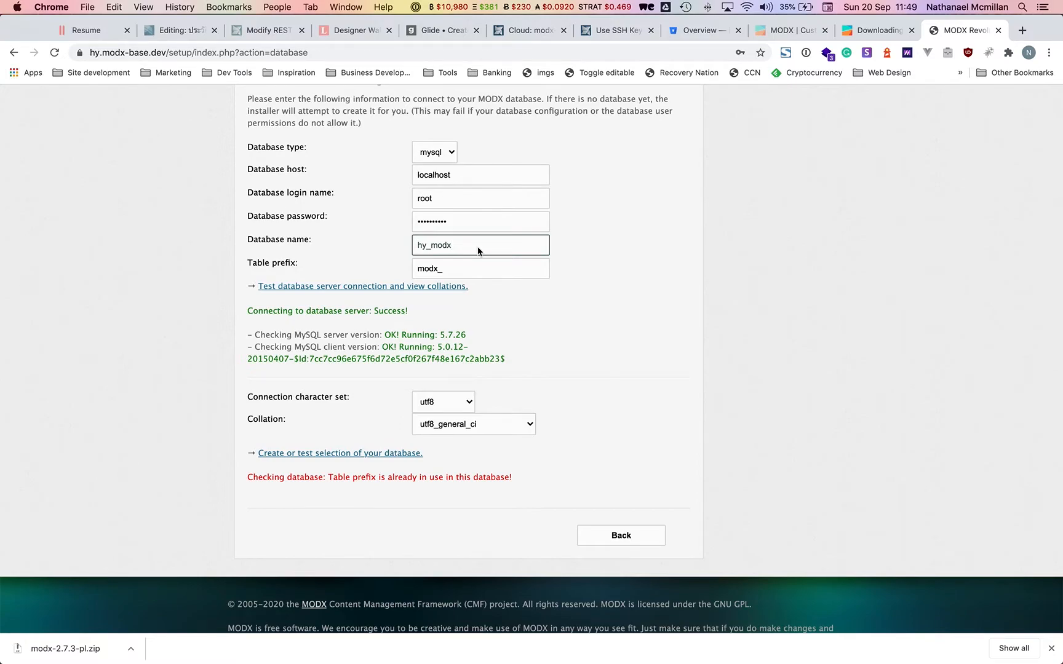
key(super+Tab)
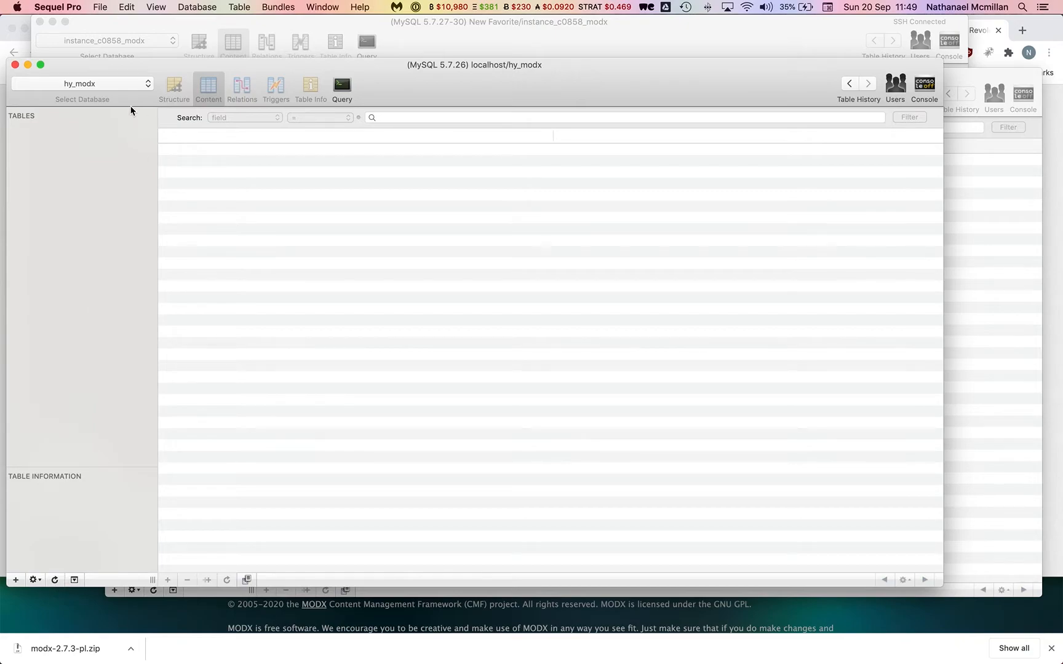
Confirm hy_modx has no tables, then choose Database > Refresh Databases.
click(123, 84)
key(super+Tab)
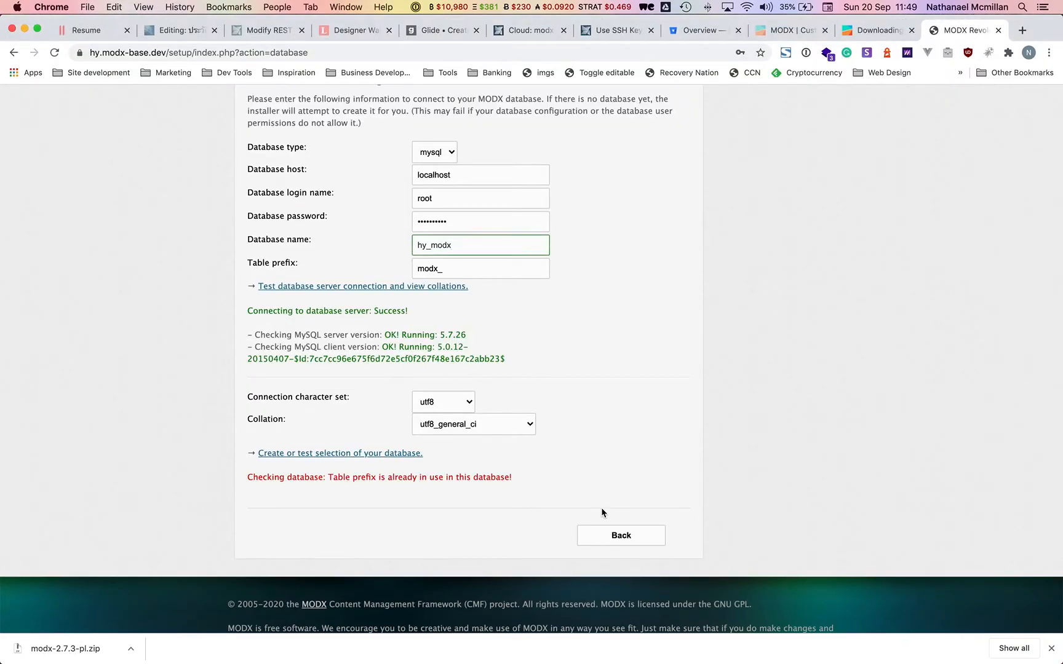
key(super+Tab)
click(97, 83)
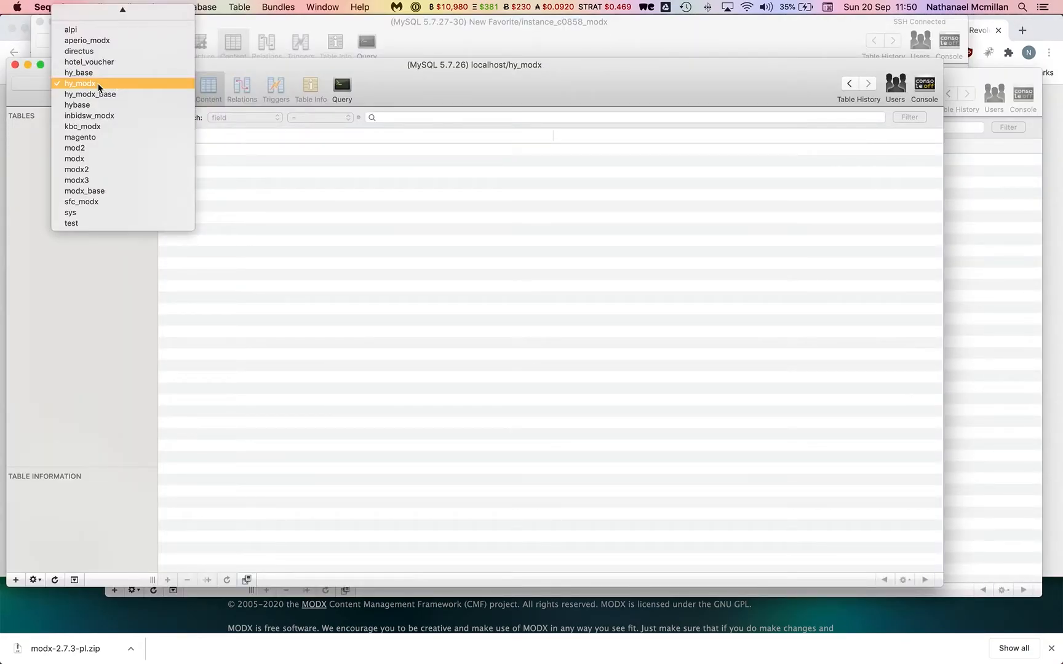
click(93, 74)
click(91, 84)
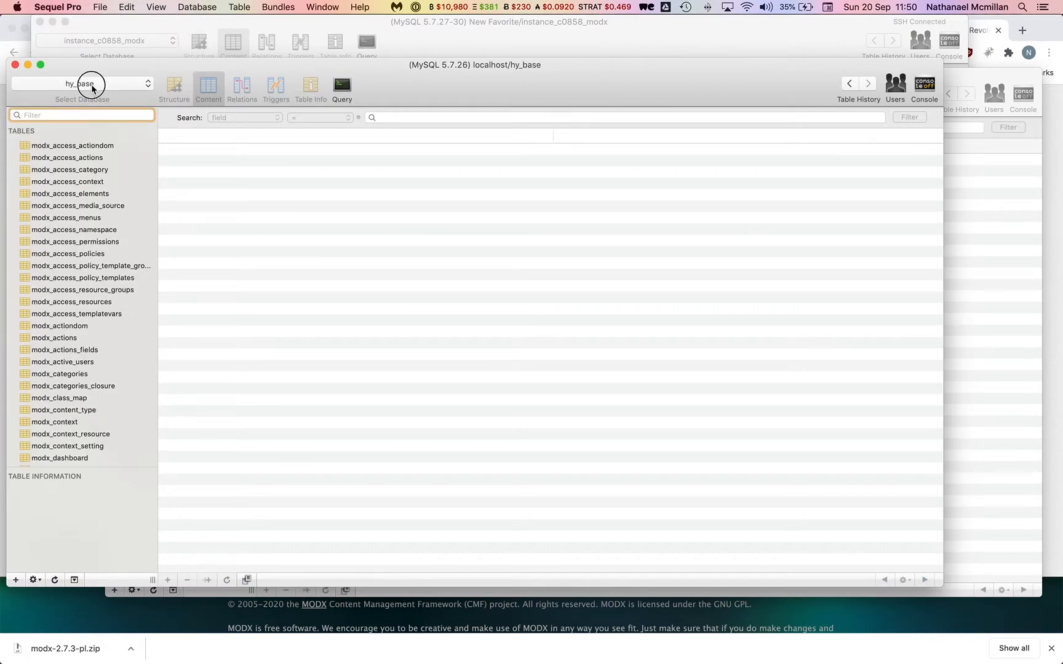
click(88, 90)
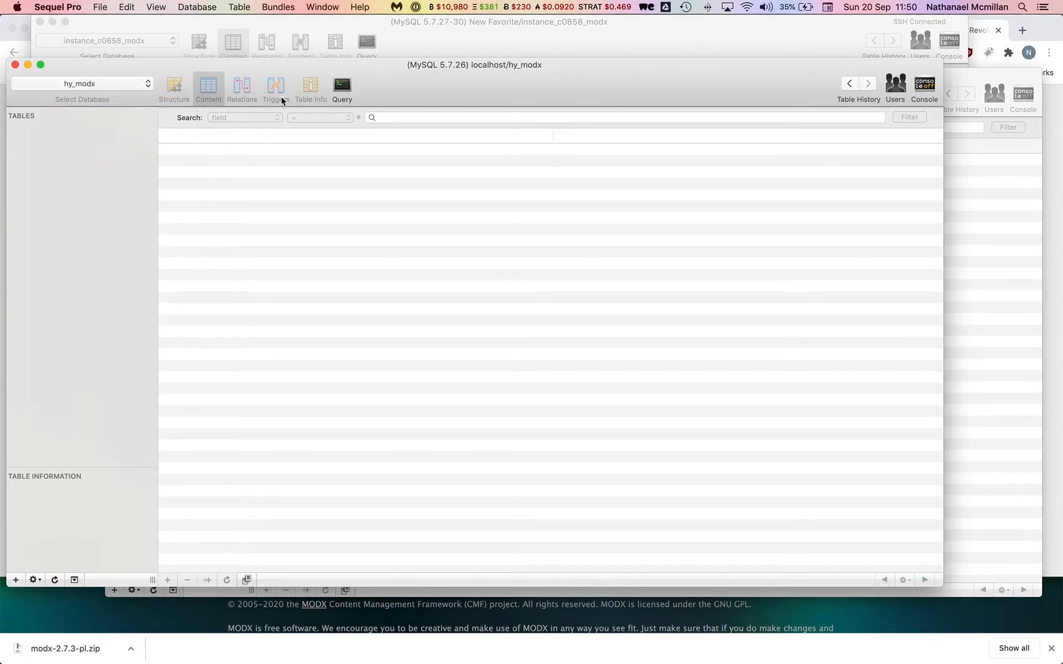
drag(515, 87, 616, 49)
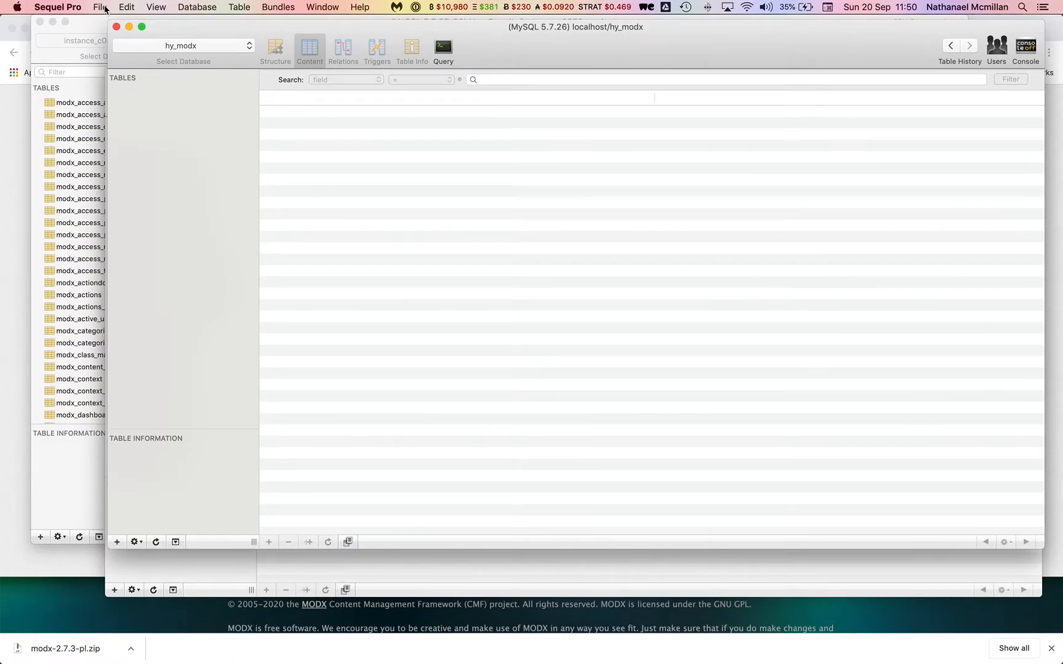
click(188, 6)
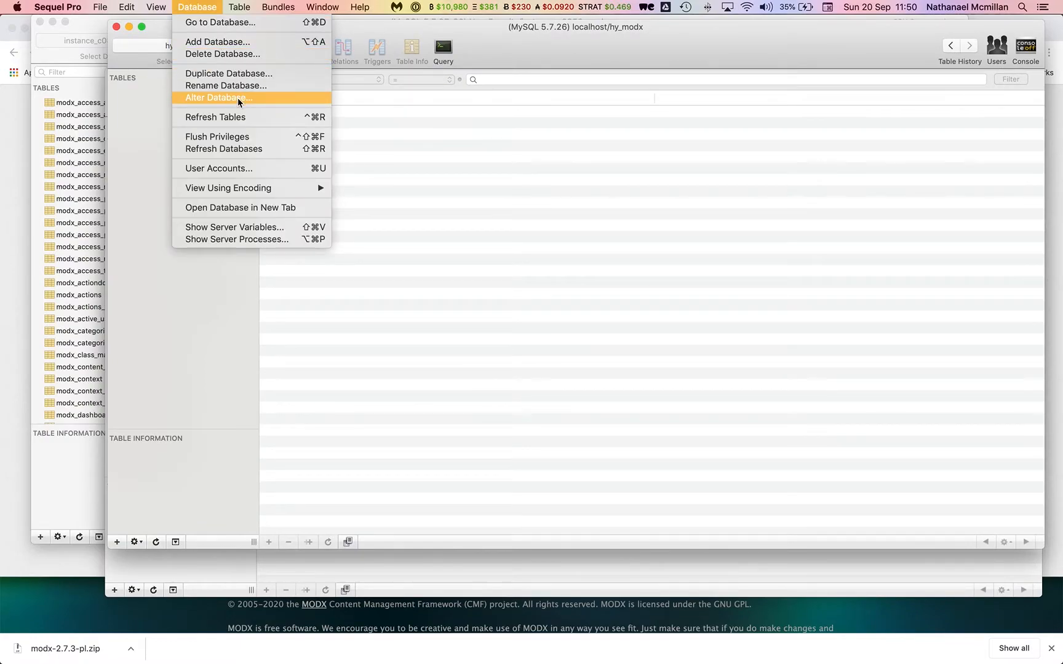
click(247, 154)
Reload the MODX setup form and enter login root, the database password and database name hy_modx.
key(super+Tab)
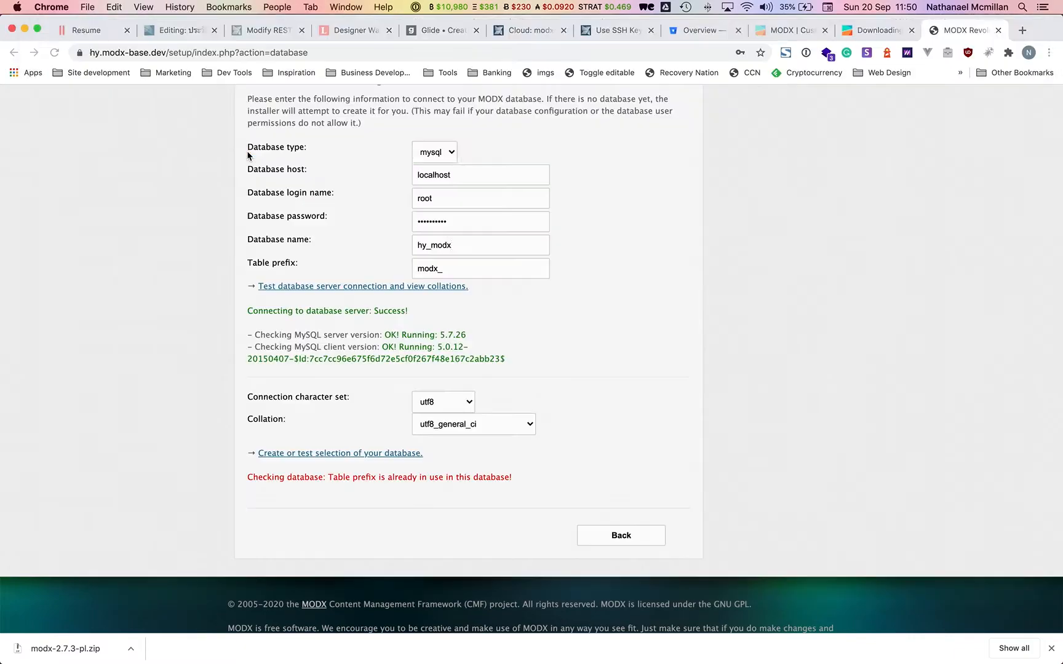
key(super+r)
click(441, 268)
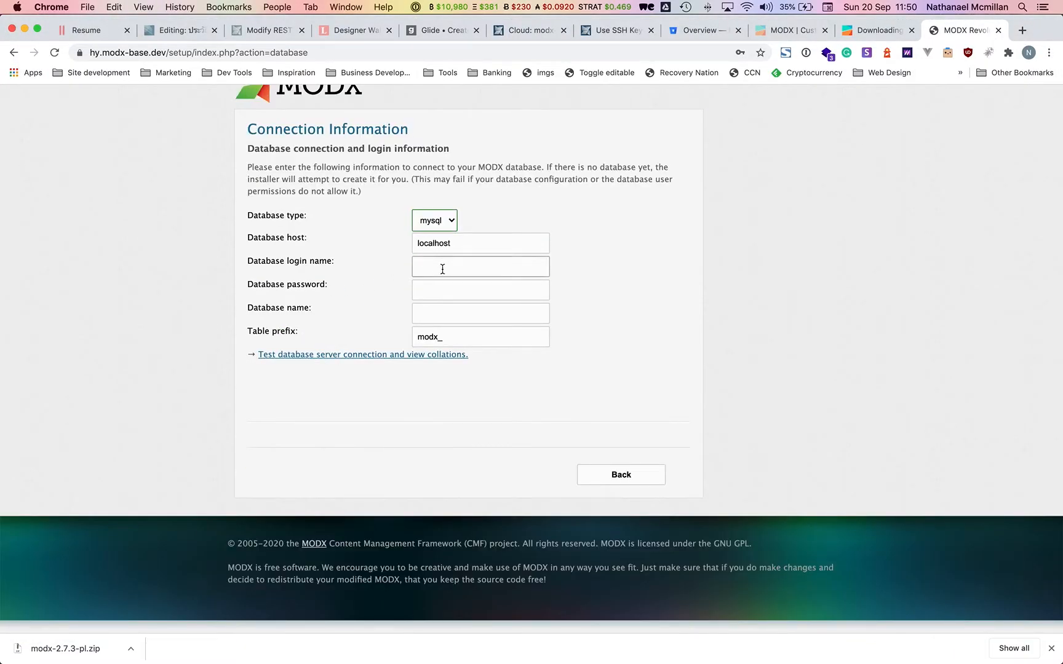
text(root)
key(Tab)
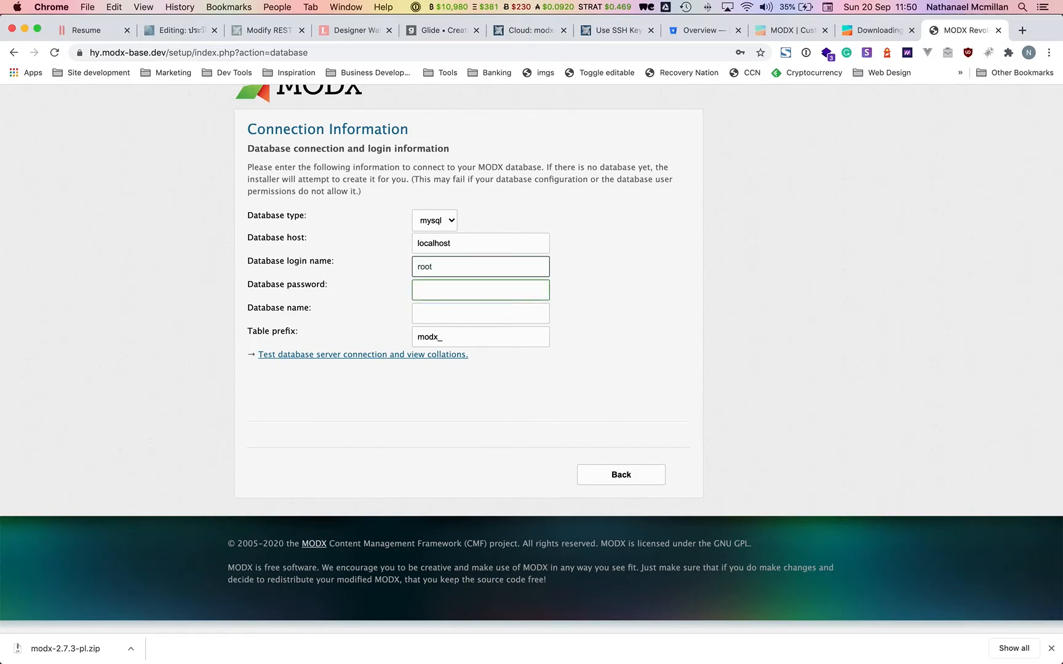
text(passw)
key(super+BackSpace)
text(••)
click(453, 318)
text(hy)
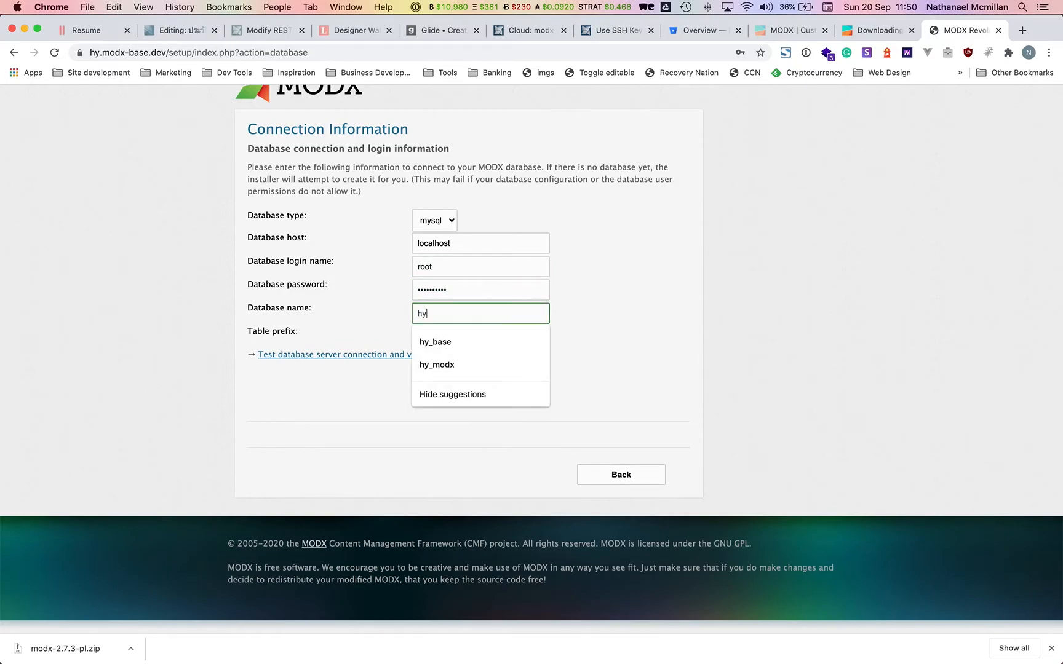
text(_modx)
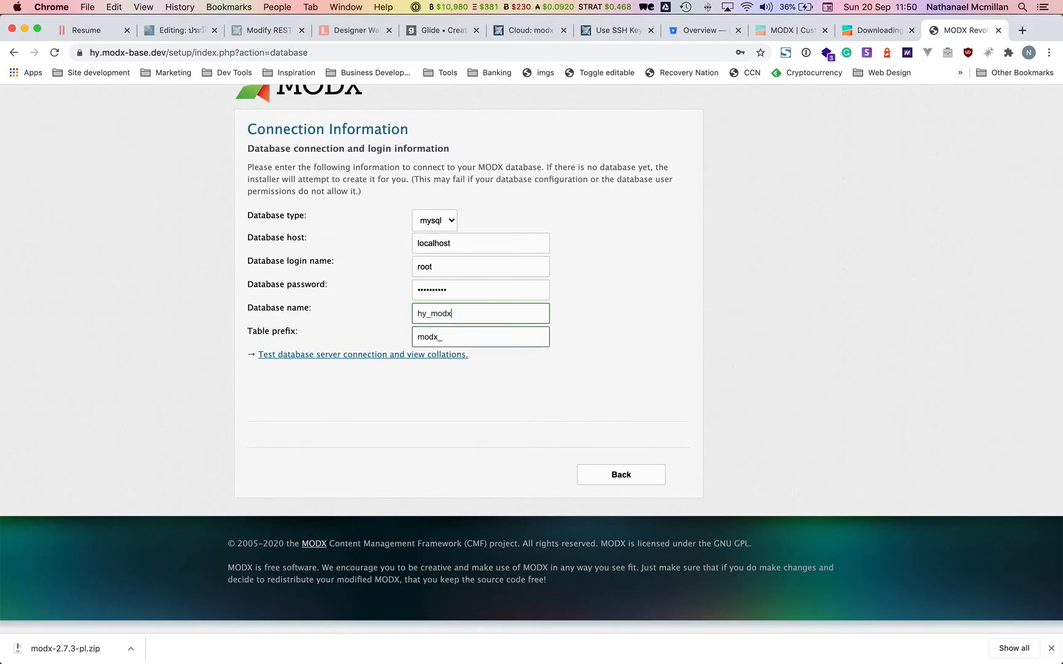
key(super+Tab)
key(super+Tab)
Test the server connection and the hy_modx database, then continue to the Installation Summary, dismissing 1Password.
click(463, 337)
click(407, 357)
scroll(427, 441, down, 3)
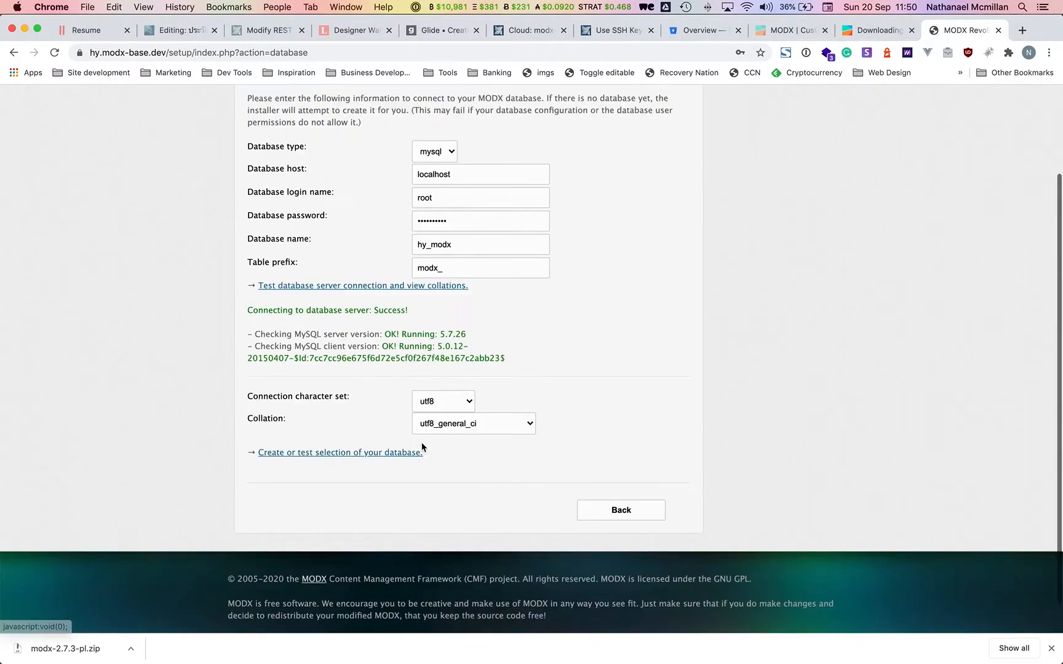
click(363, 419)
scroll(446, 432, down, 3)
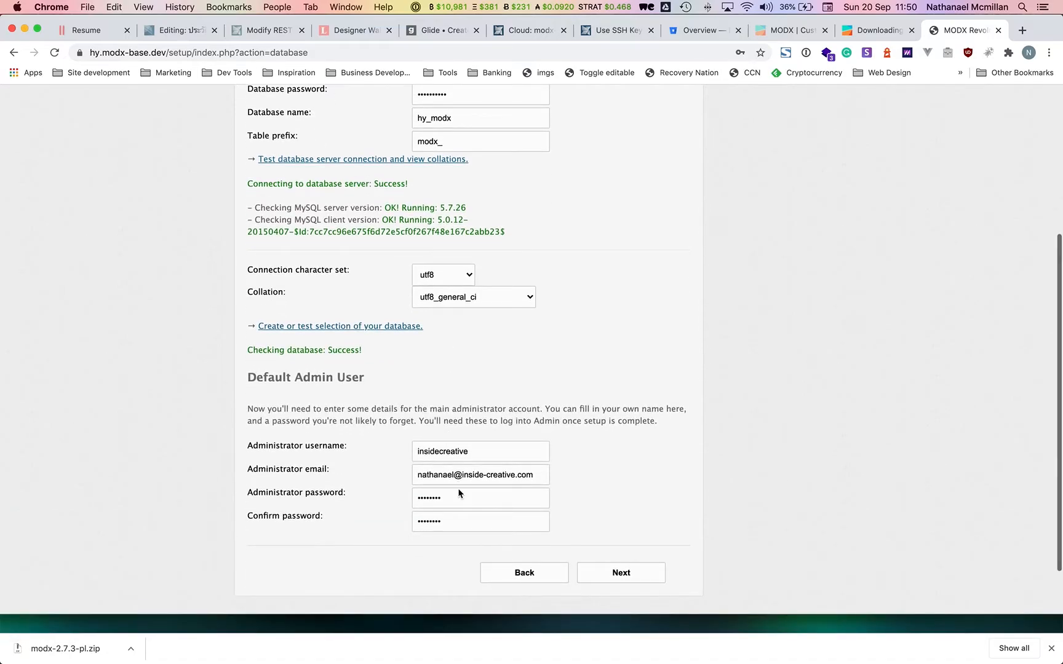
click(594, 571)
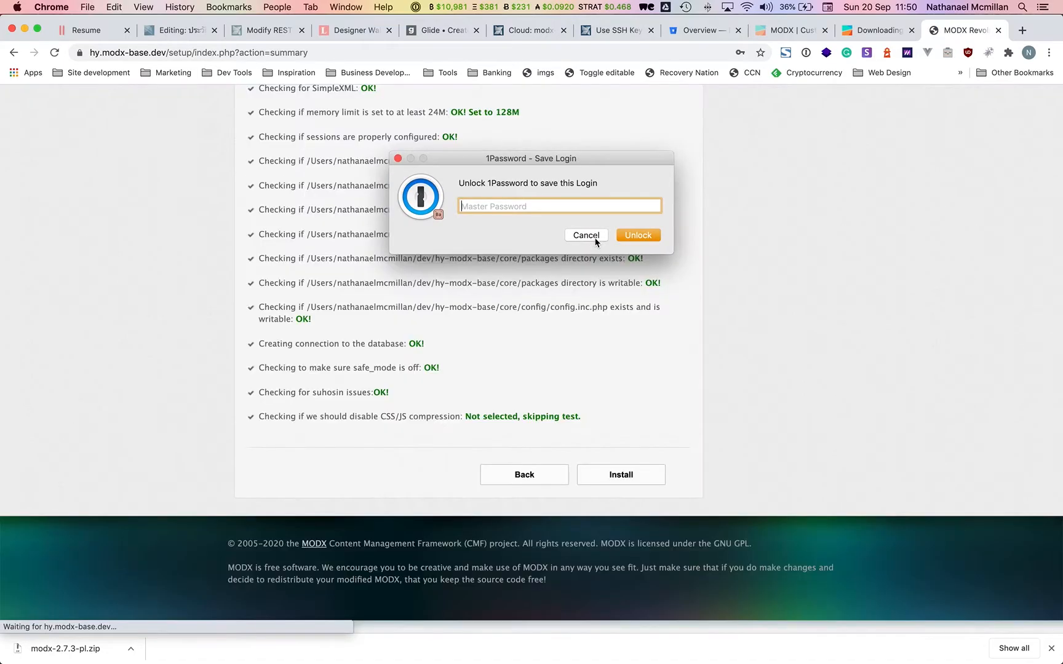
click(584, 235)
scroll(573, 285, up, 3)
scroll(615, 430, down, 2)
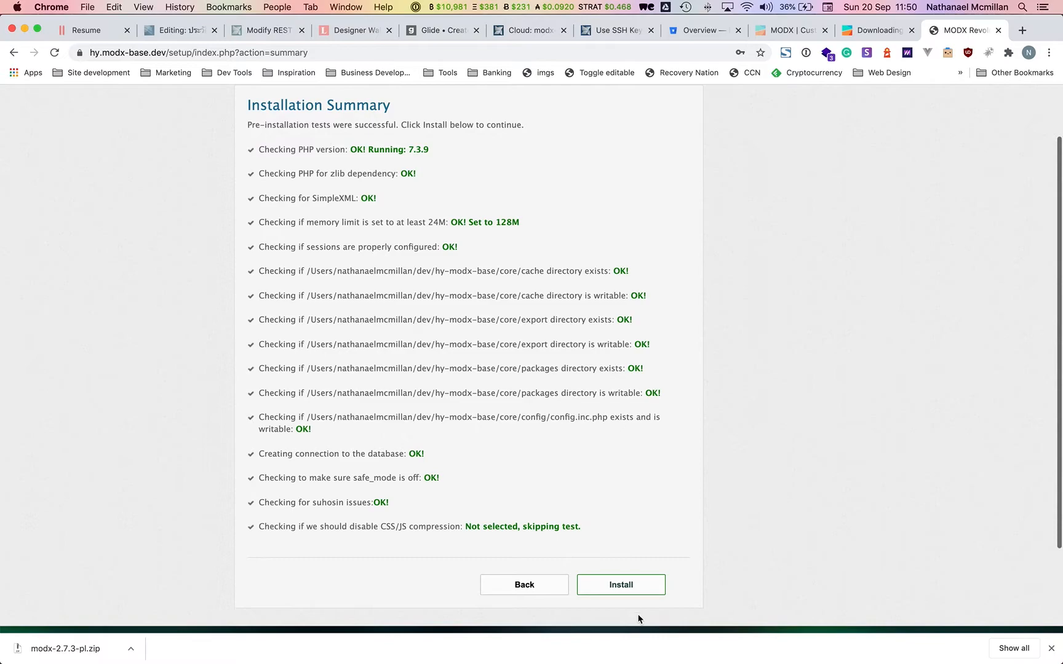
Run the MODX installation and review its success messages.
click(636, 590)
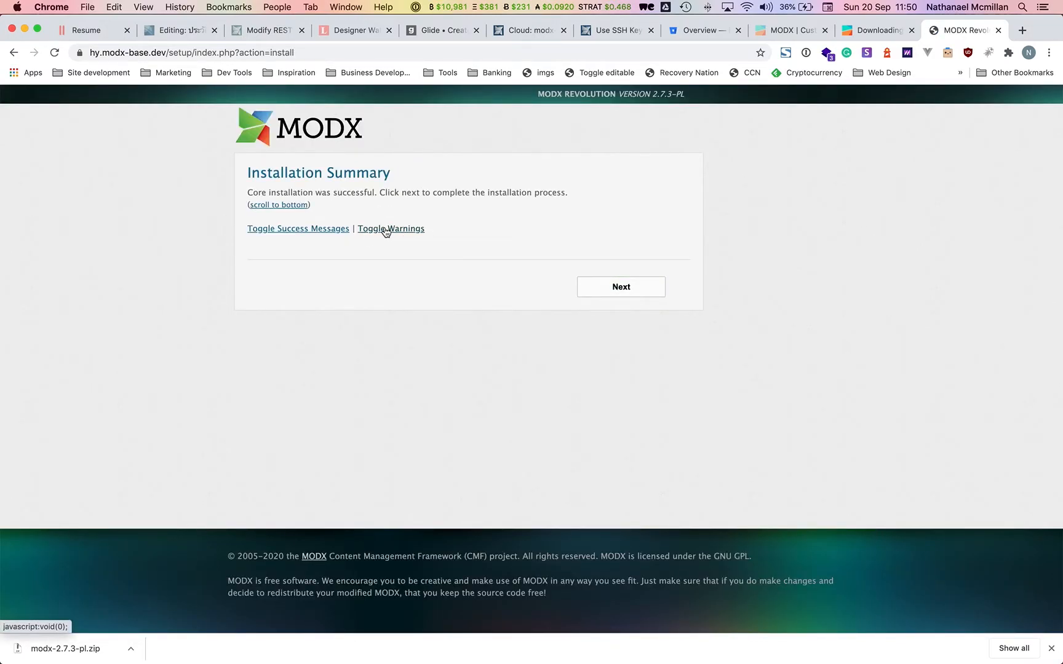
click(318, 233)
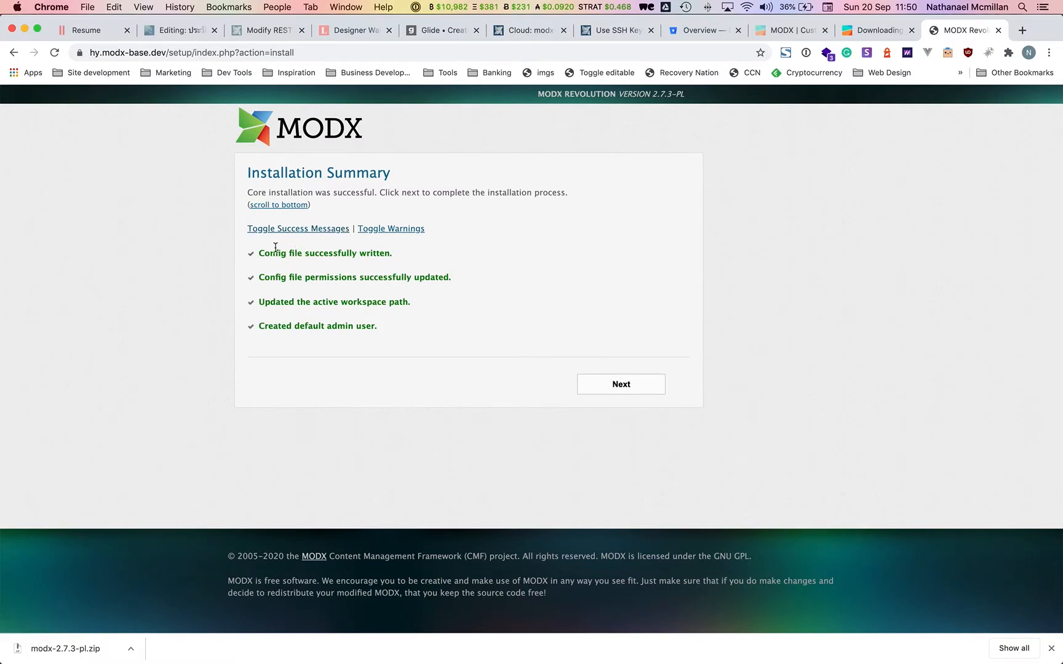
drag(269, 250, 419, 257)
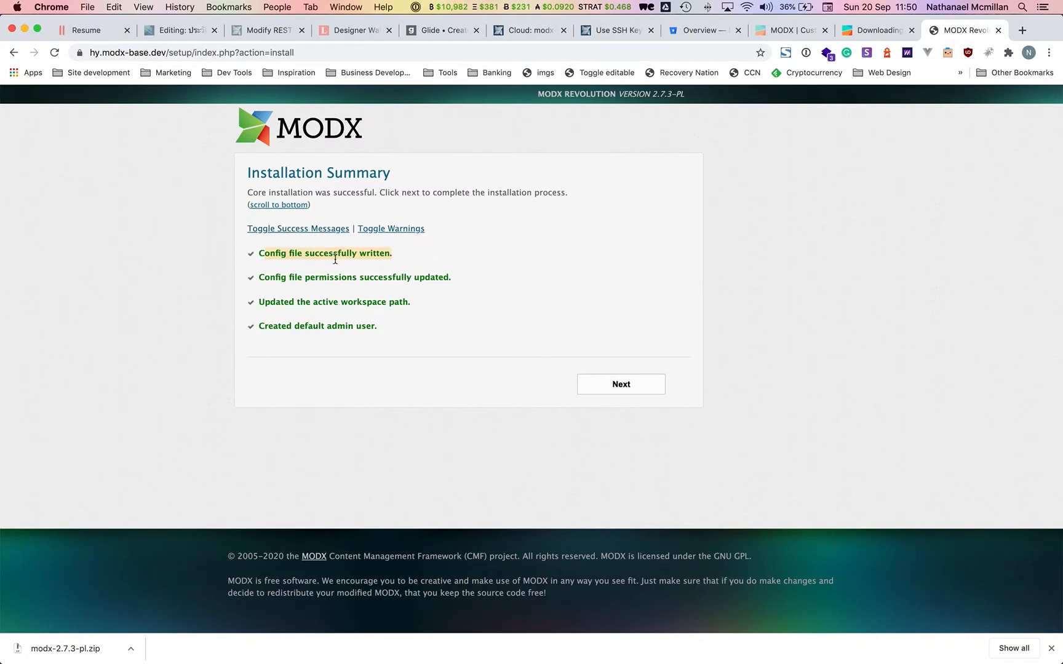
drag(289, 277, 394, 279)
Finish the installation keeping the setup directory, and go to the manager login page.
click(292, 298)
click(631, 389)
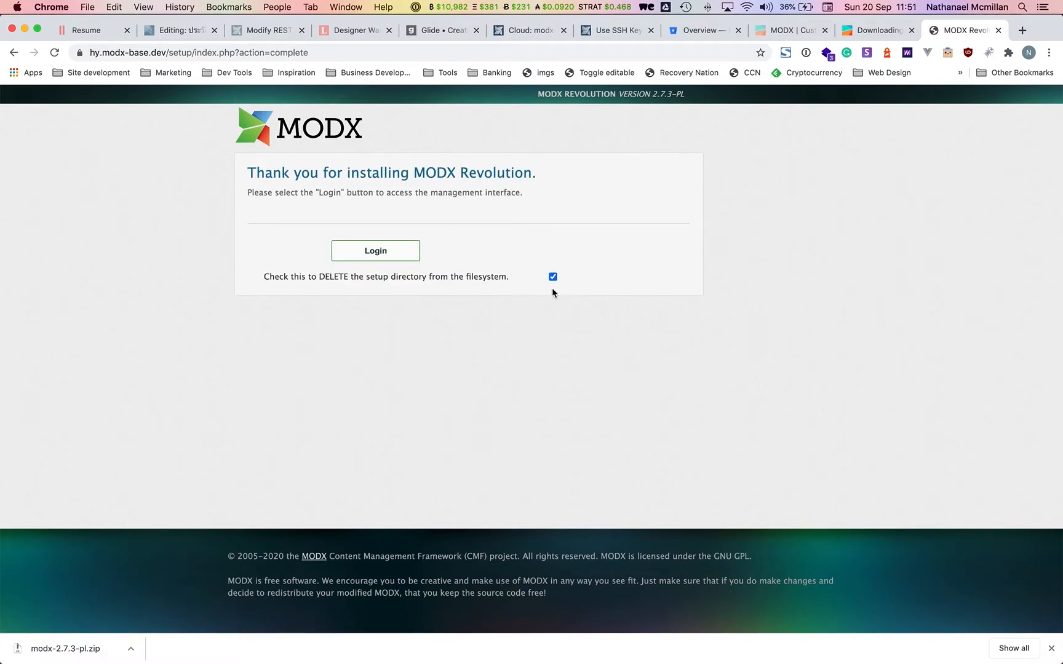
click(553, 278)
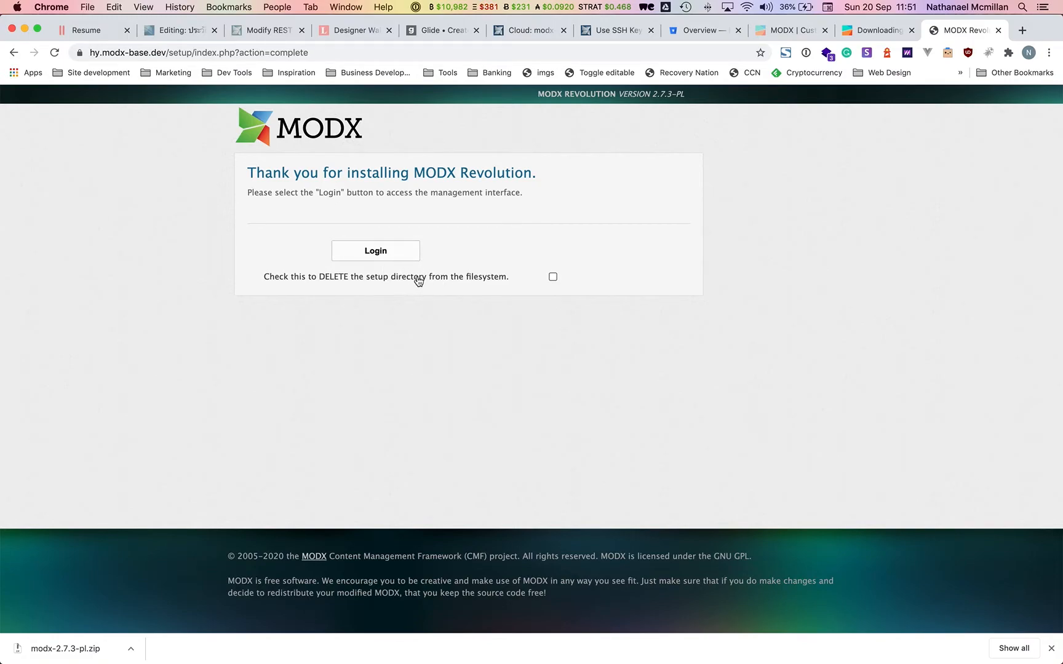
click(376, 249)
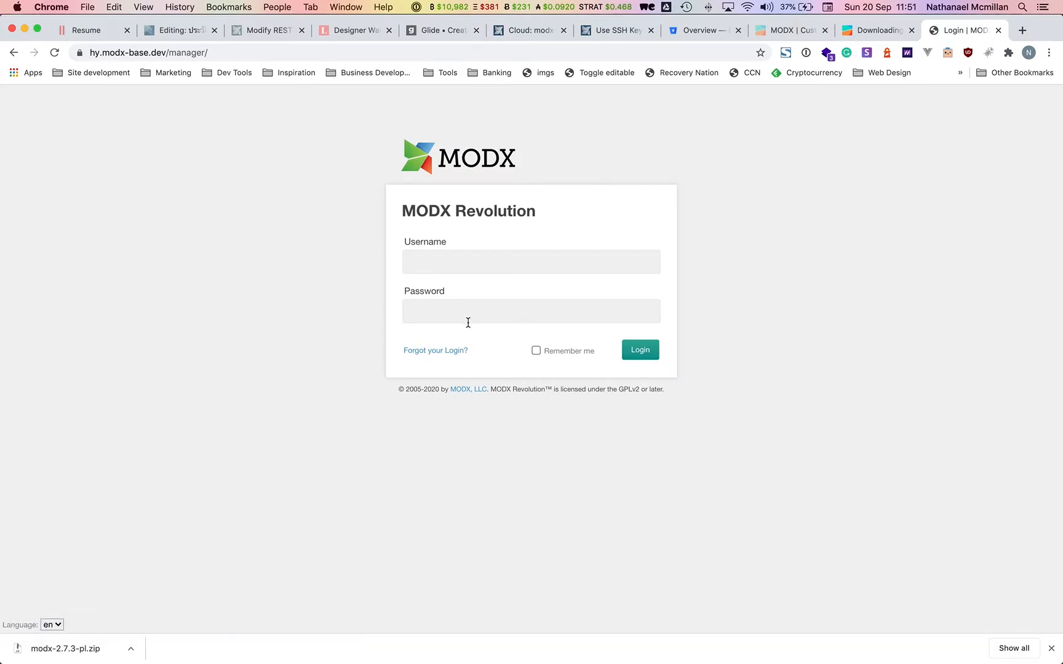
Close the hy_modx Sequel Pro window and return to the MODX Cloud dashboard.
key(super+Tab)
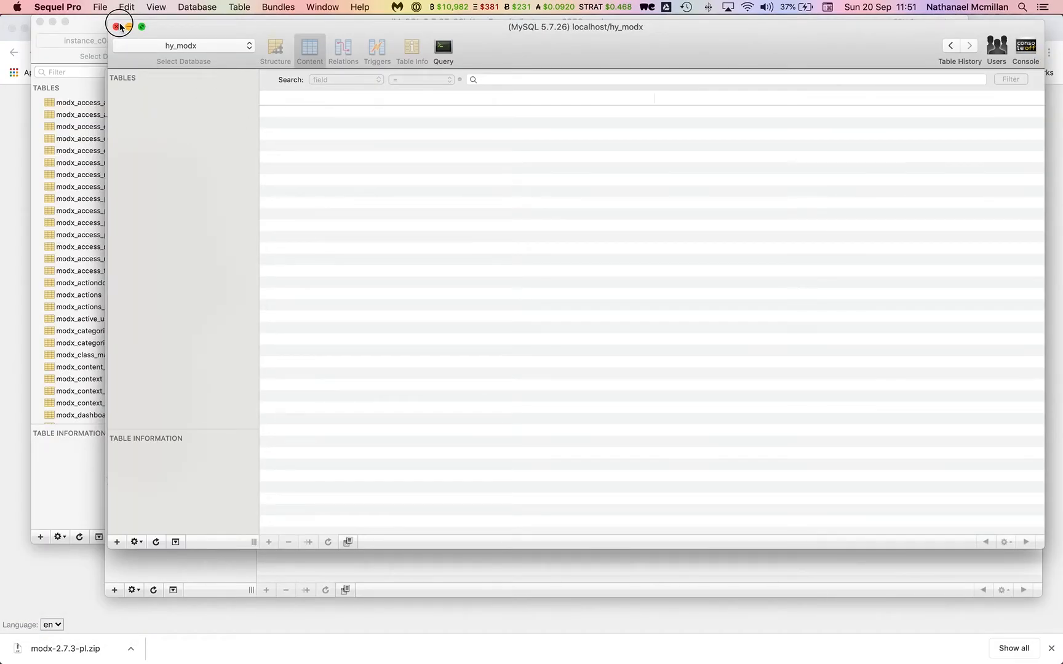
click(118, 27)
key(super+Tab)
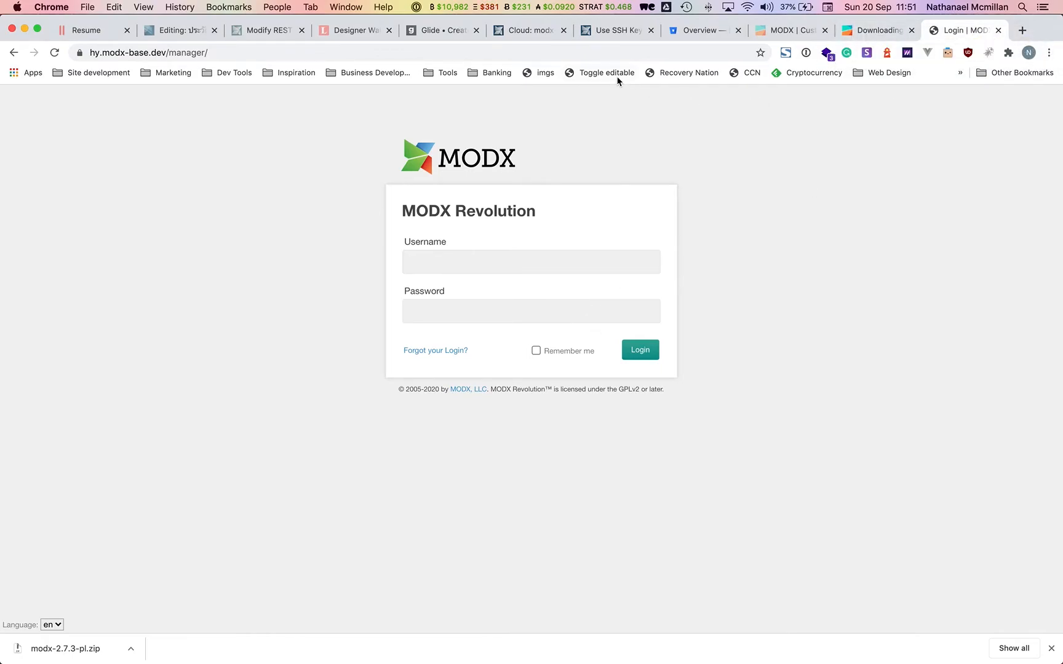
click(533, 32)
Show the modx-base MySQL and SSH/SFTP credentials, then bring up a blank Sequel Pro window.
scroll(482, 491, down, 5)
click(251, 229)
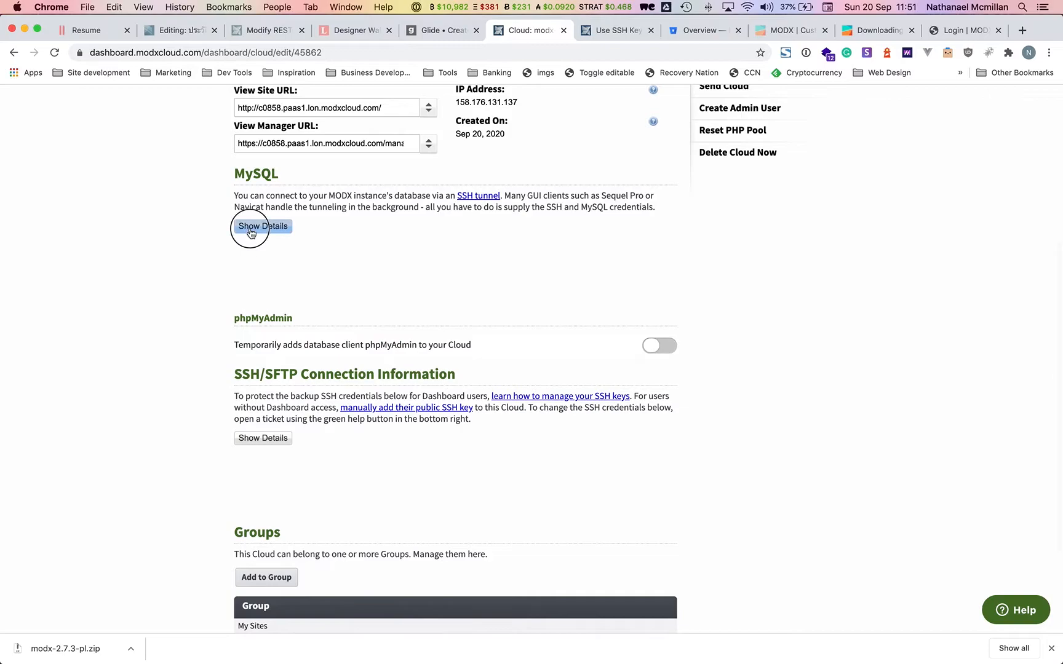
click(255, 443)
key(super+Tab)
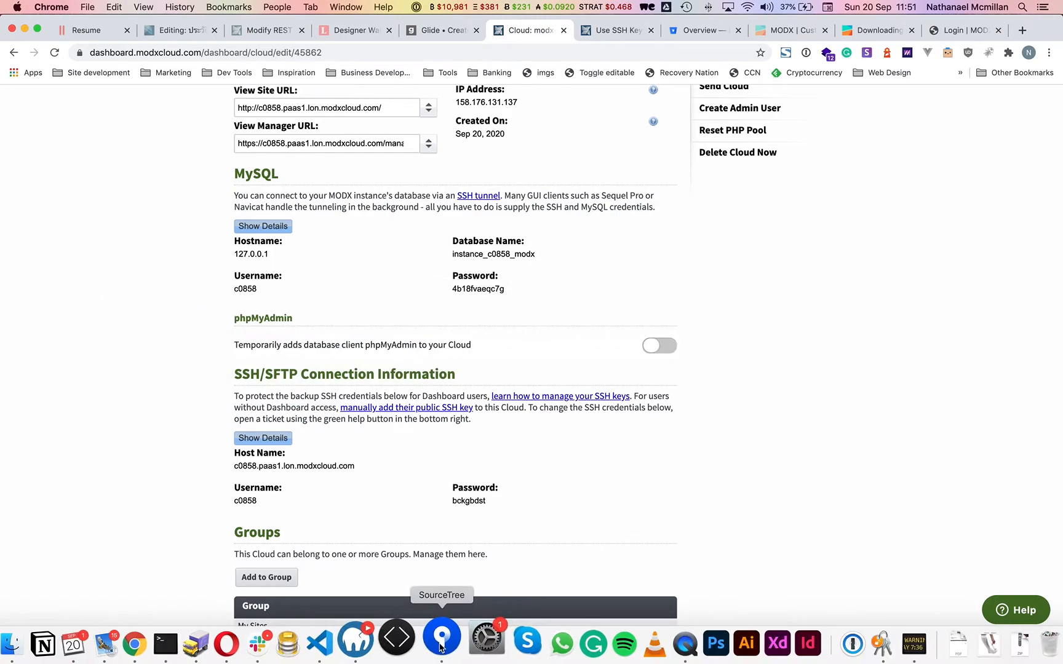
click(318, 638)
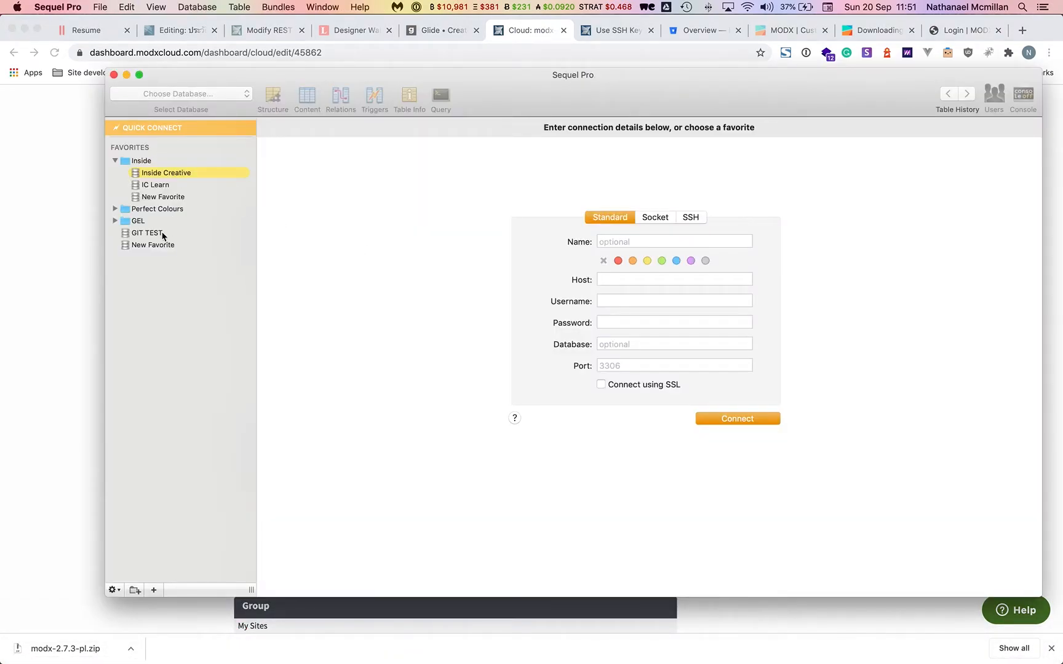
Create a new Sequel Pro favorite and set it to an SSH connection.
click(147, 239)
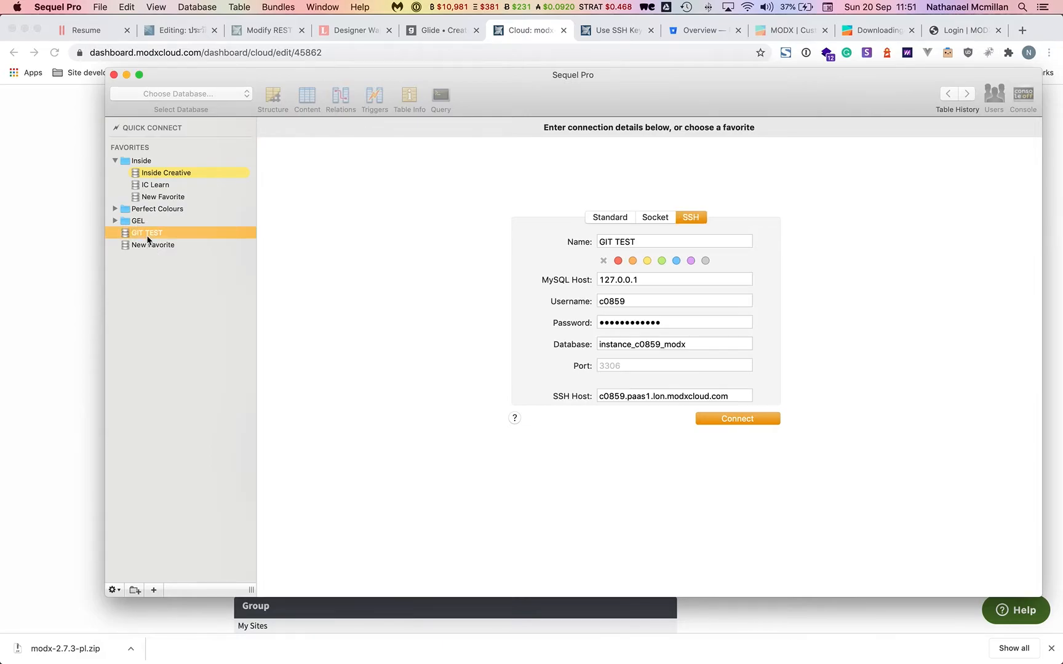
key(super+Tab)
key(super+Tab)
click(154, 245)
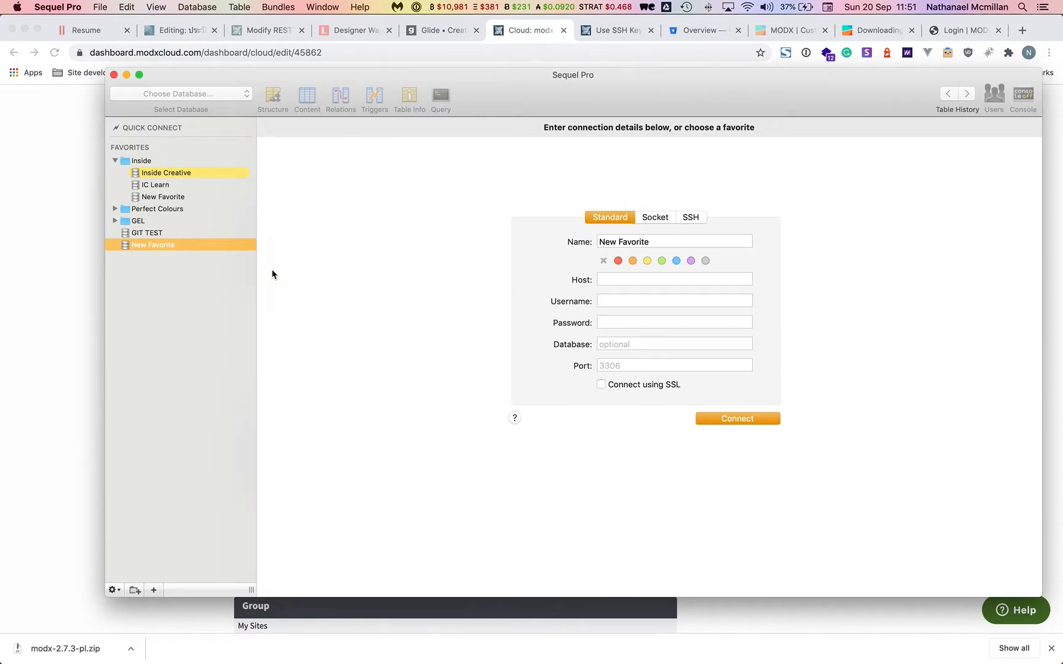
key(super+Tab)
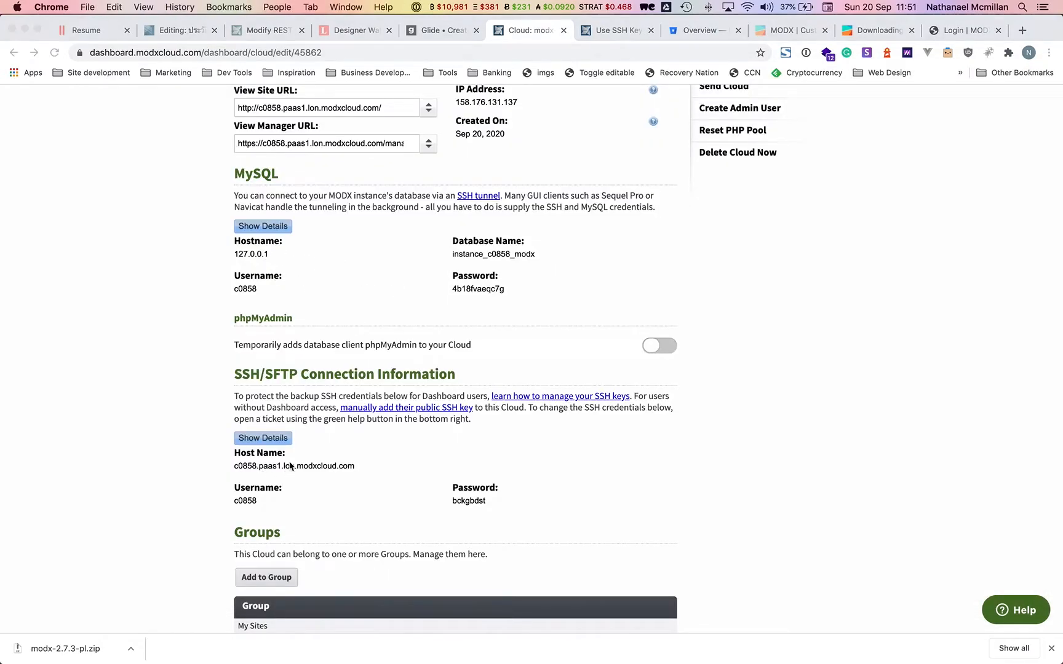
key(super+Tab)
click(681, 217)
Copy the cloud SSH host name into the form and start renaming the favorite Hy Modx Base.
key(super+Tab)
drag(369, 464, 230, 465)
key(super+c)
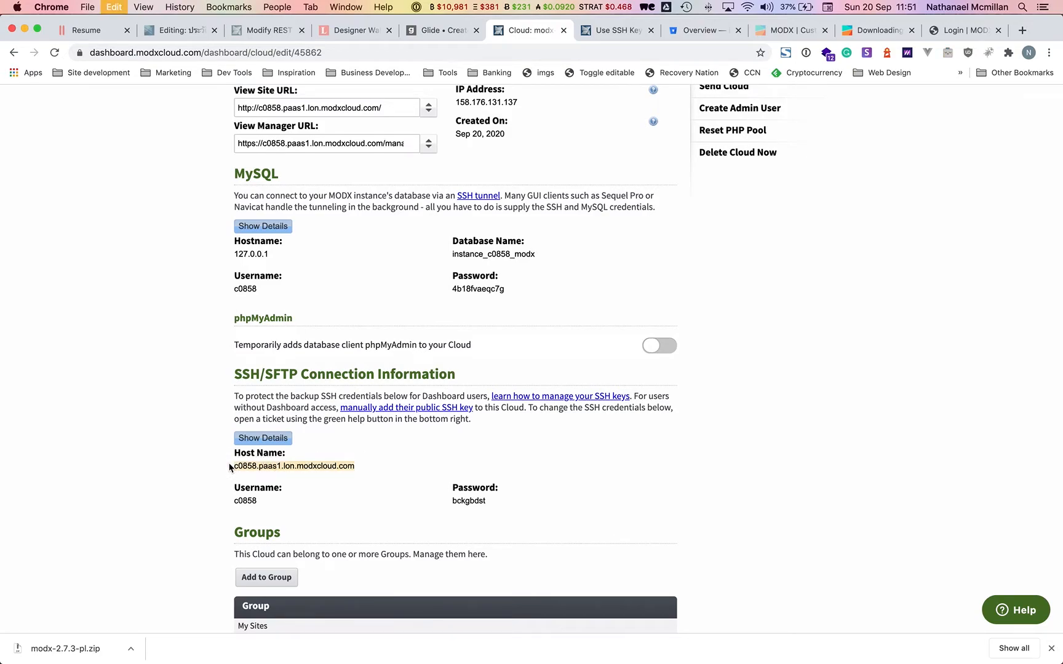
key(super+Tab)
click(609, 253)
key(super+v)
key(Tab)
key(super+Tab)
key(super+Tab)
click(664, 214)
key(super+a)
text(H)
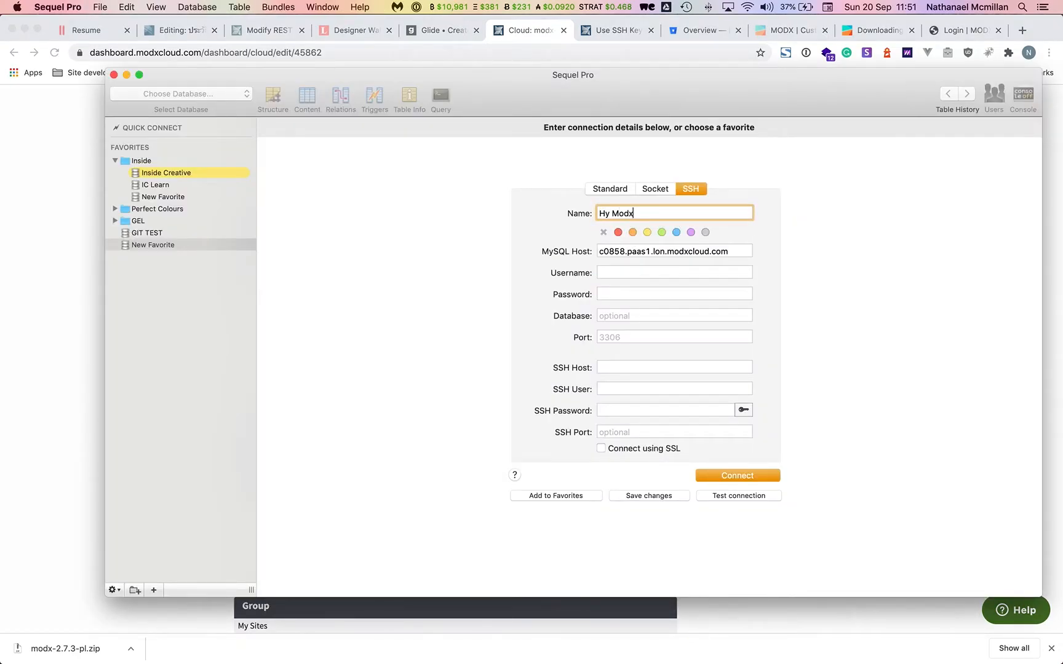
Fill in the SSH user and move the cloud host name into the SSH Host field.
key(super+Tab)
double_click(257, 502)
key(super+Tab)
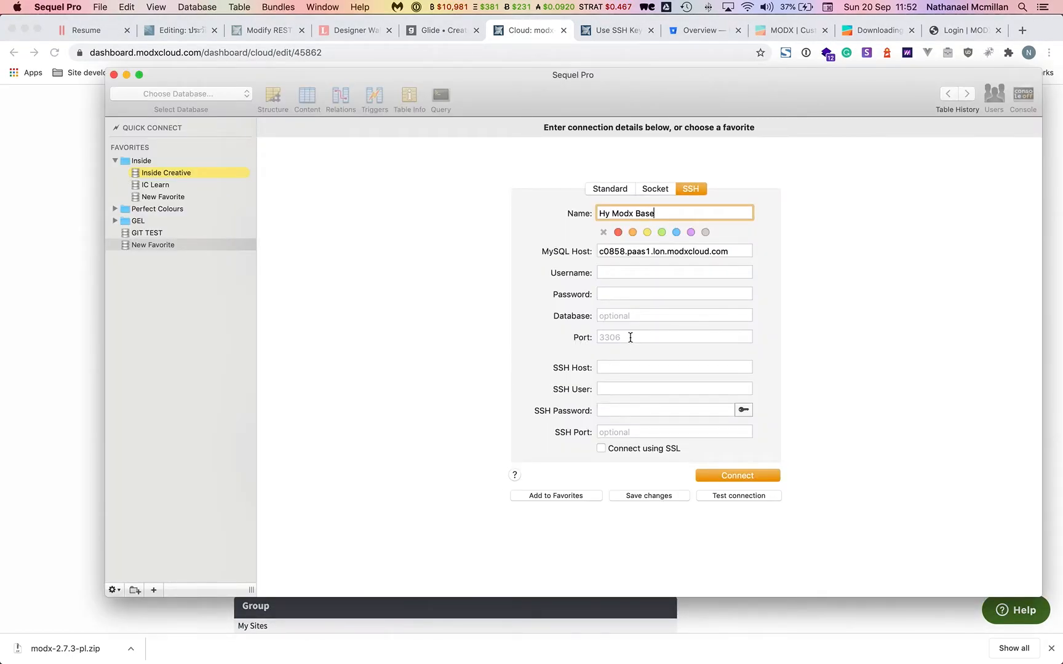
click(609, 390)
key(super+v)
click(738, 249)
key(super+a)
key(BackSpace)
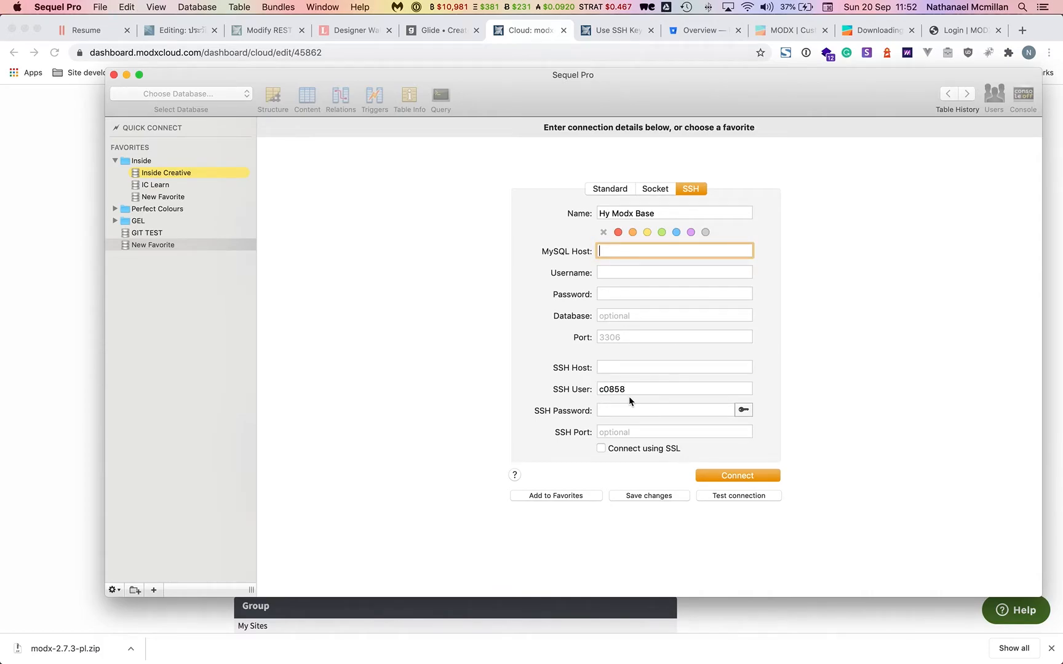
click(610, 369)
key(super+v)
Copy the cloud SSH password into the SSH password field.
key(super+Tab)
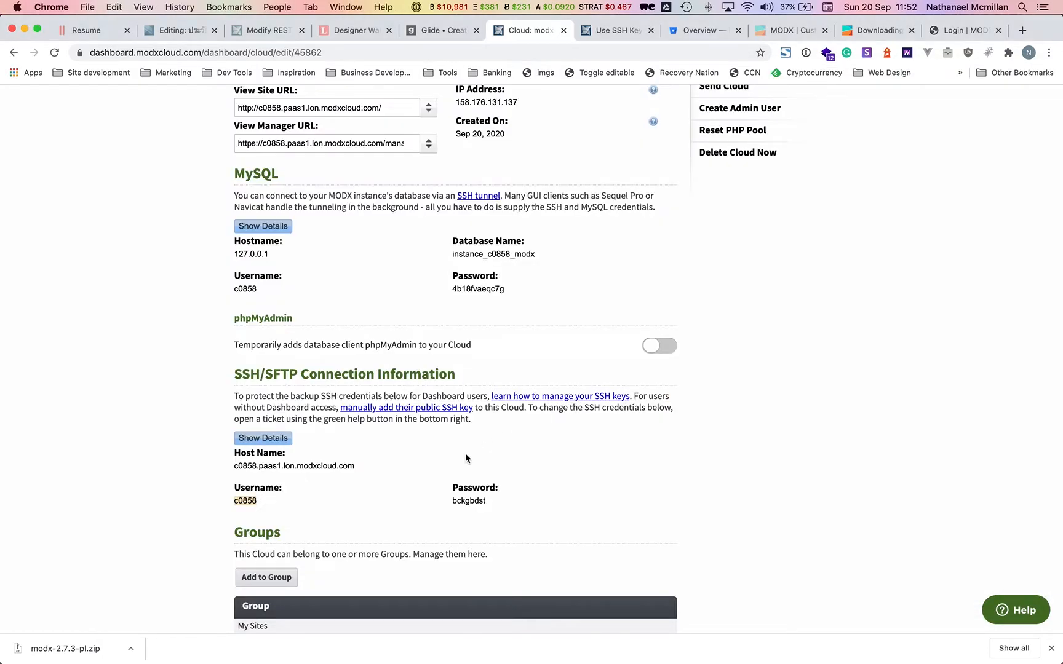
double_click(467, 500)
key(super+c)
key(super+Tab)
click(616, 410)
key(super+v)
Copy the cloud MySQL username and password into the connection form.
key(super+Tab)
double_click(245, 289)
key(super+c)
key(super+Tab)
click(610, 269)
key(super+v)
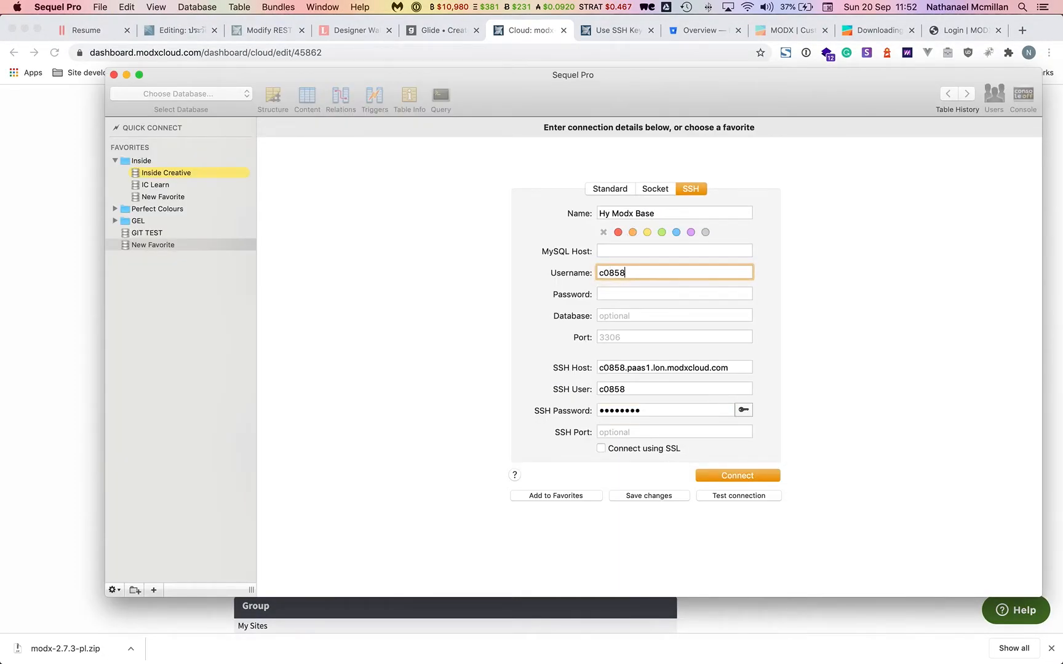
key(Tab)
key(super+Tab)
double_click(483, 288)
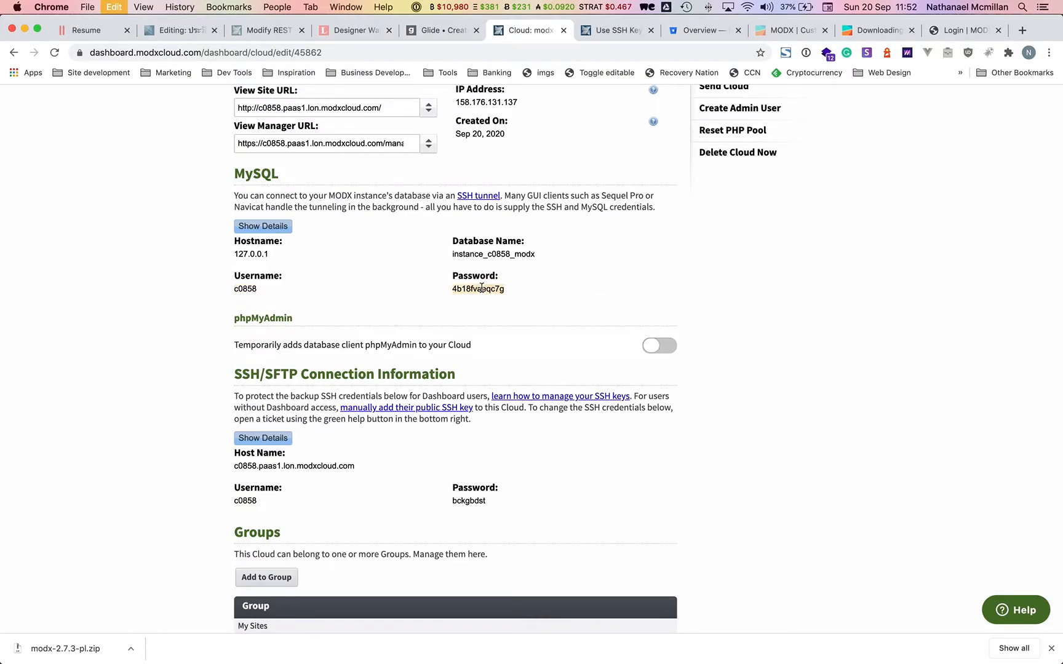
key(super+c)
key(super+Tab)
key(super+v)
key(Tab)
Add the database name and MySQL host 127.0.0.1, save the favorite, and connect.
key(super+Tab)
double_click(510, 255)
key(super+c)
key(super+Tab)
key(super+v)
key(super+Tab)
double_click(270, 252)
key(super+c)
key(super+Tab)
click(610, 251)
key(super+v)
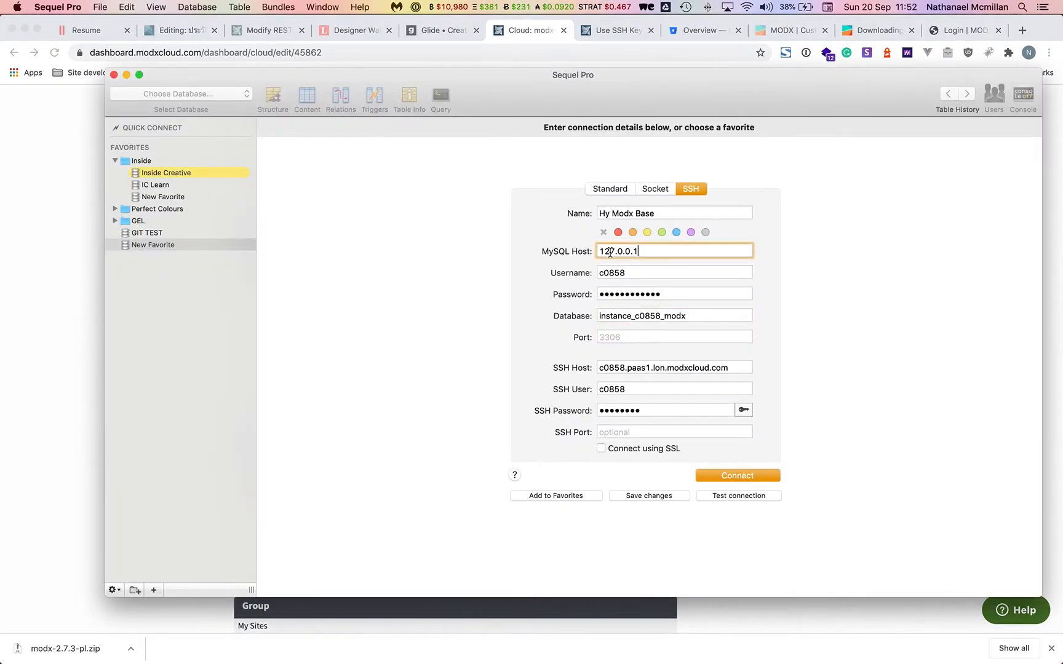
click(566, 496)
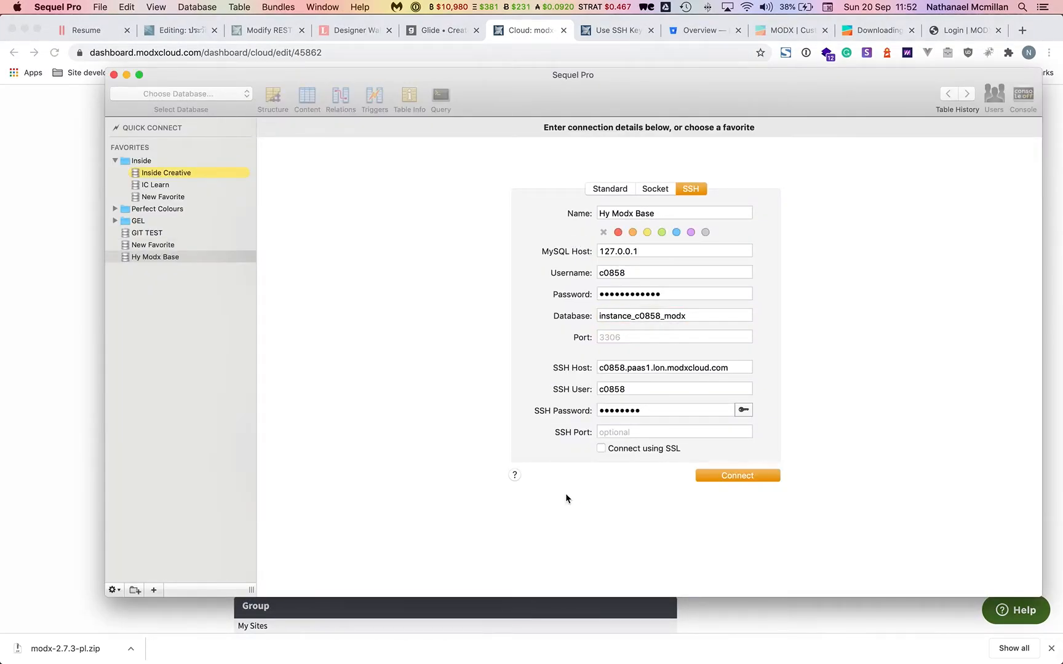
click(732, 477)
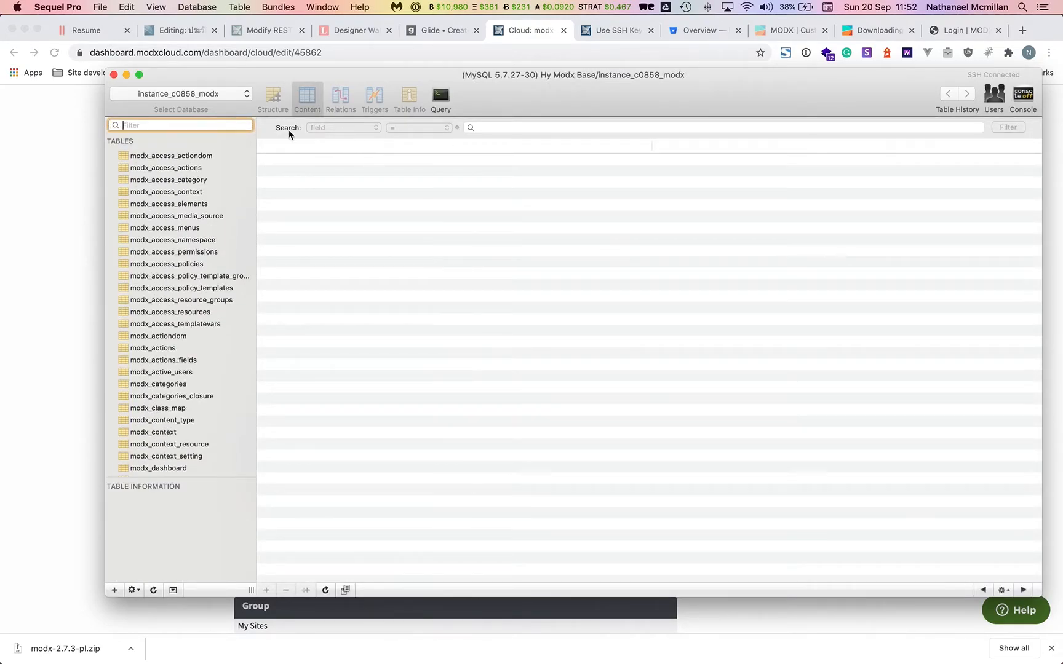
Start an SQL export and set its destination folder to dev/hy-modx-base/site/_db.
scroll(180, 291, down, 10)
scroll(183, 304, up, 12)
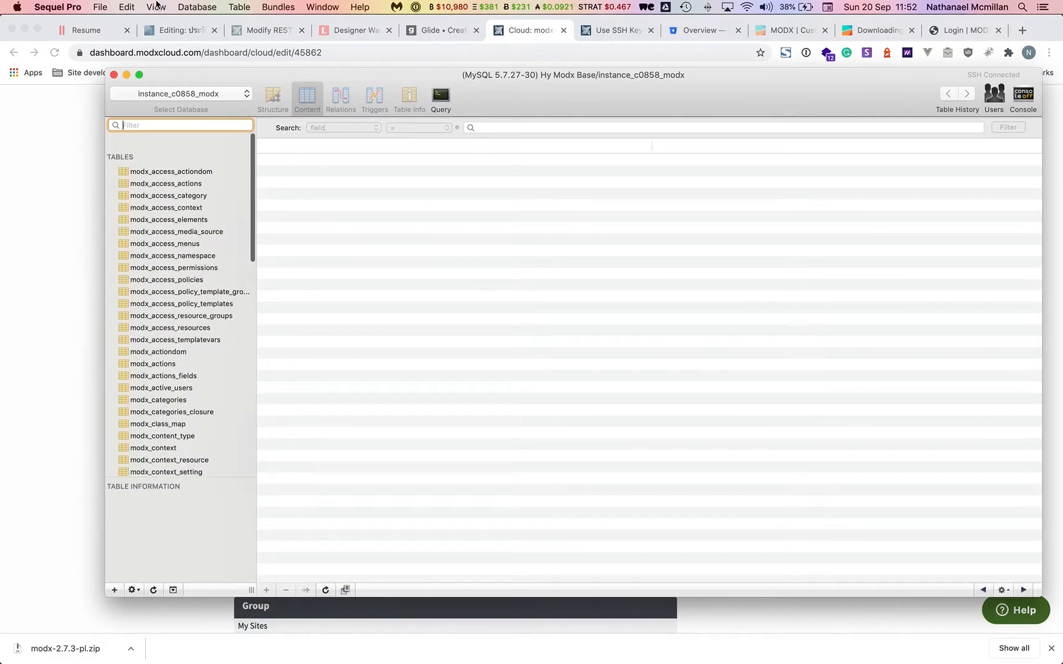
click(90, 9)
click(142, 160)
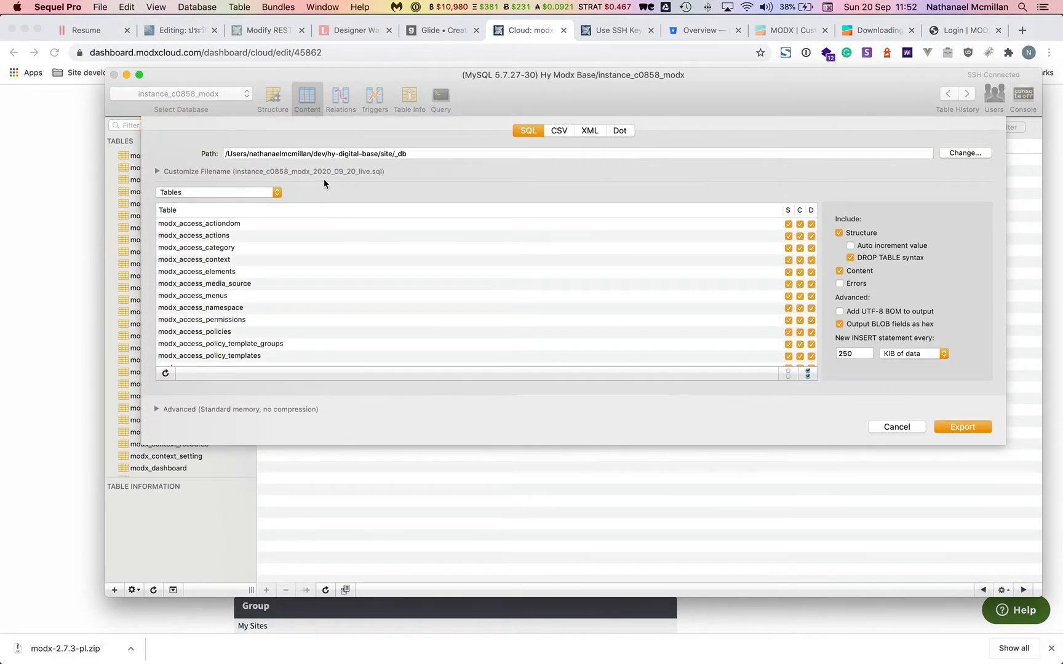
click(969, 154)
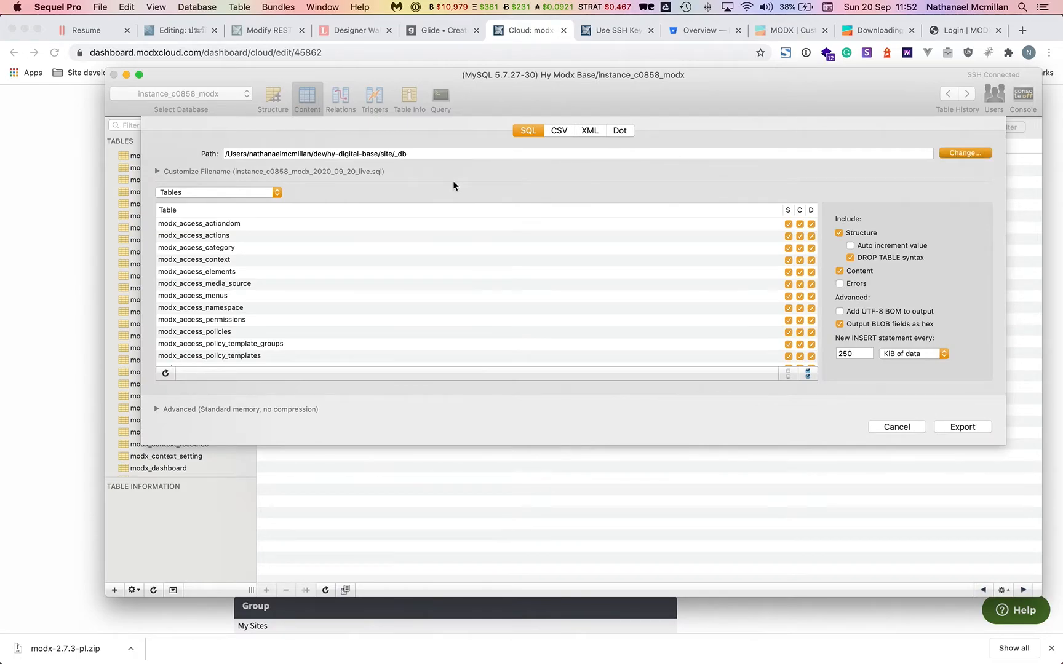
click(355, 250)
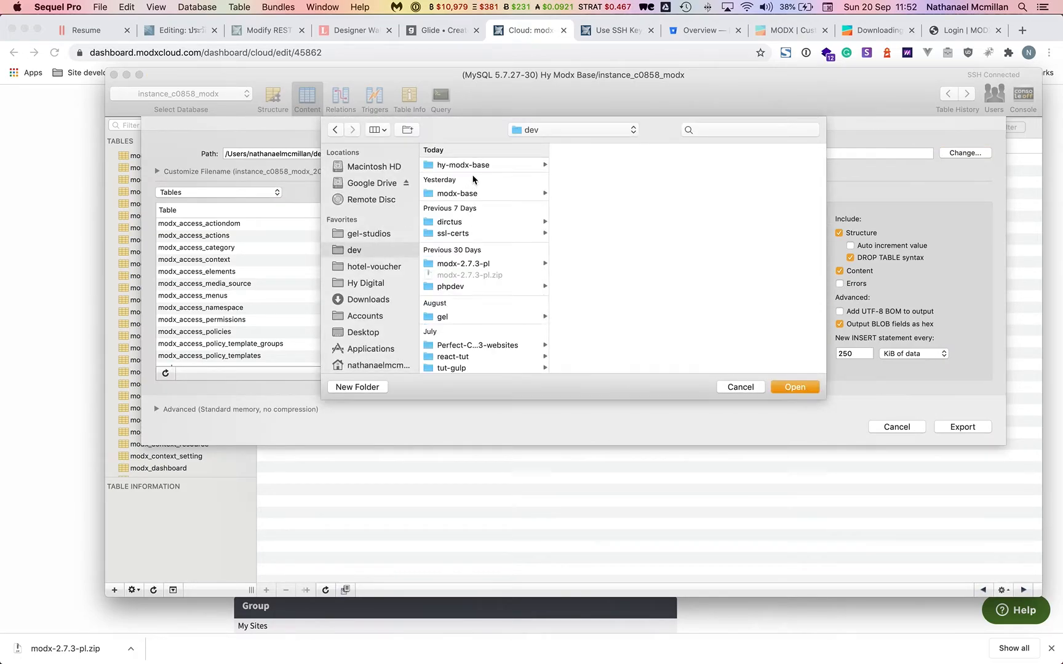
click(465, 166)
click(582, 256)
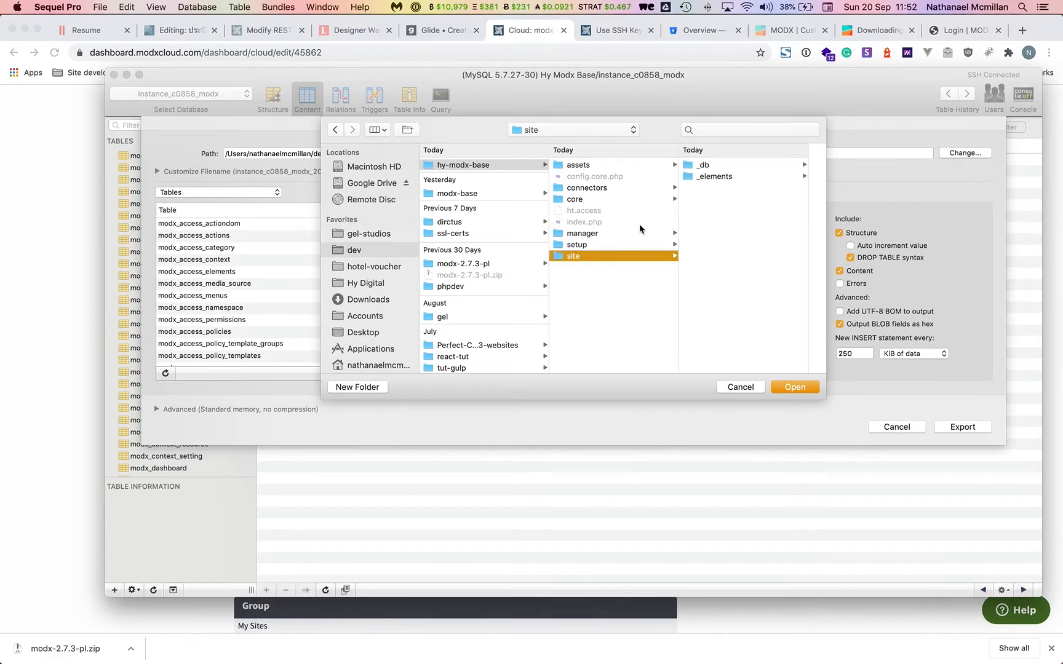
click(716, 166)
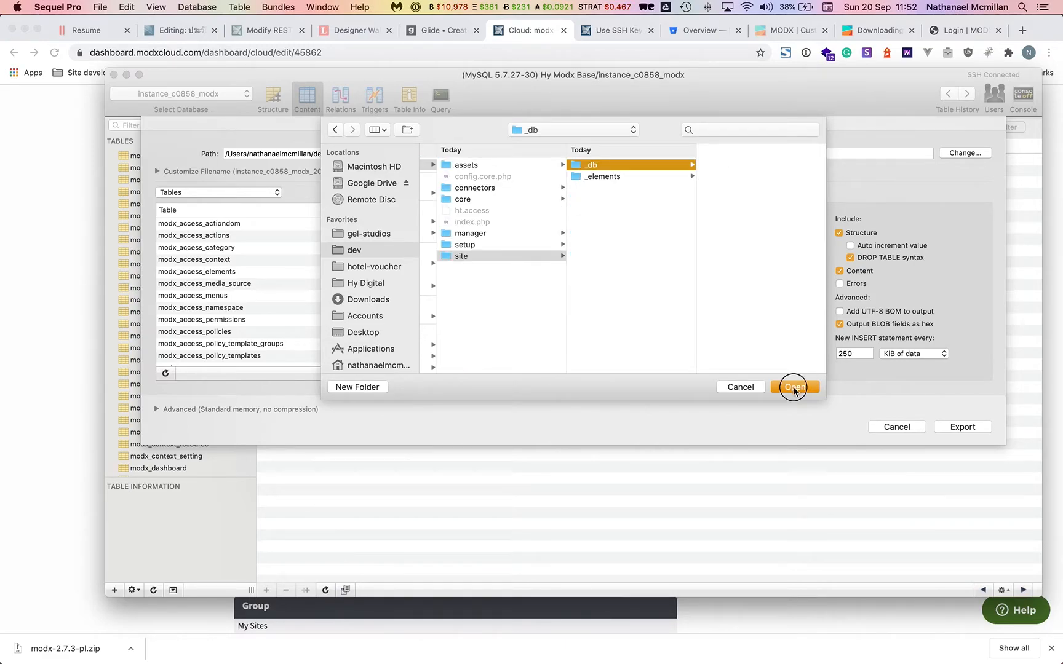
click(794, 387)
Export all 71 tables to instance_c0858_modx_2020_09_20_live.sql.
click(235, 171)
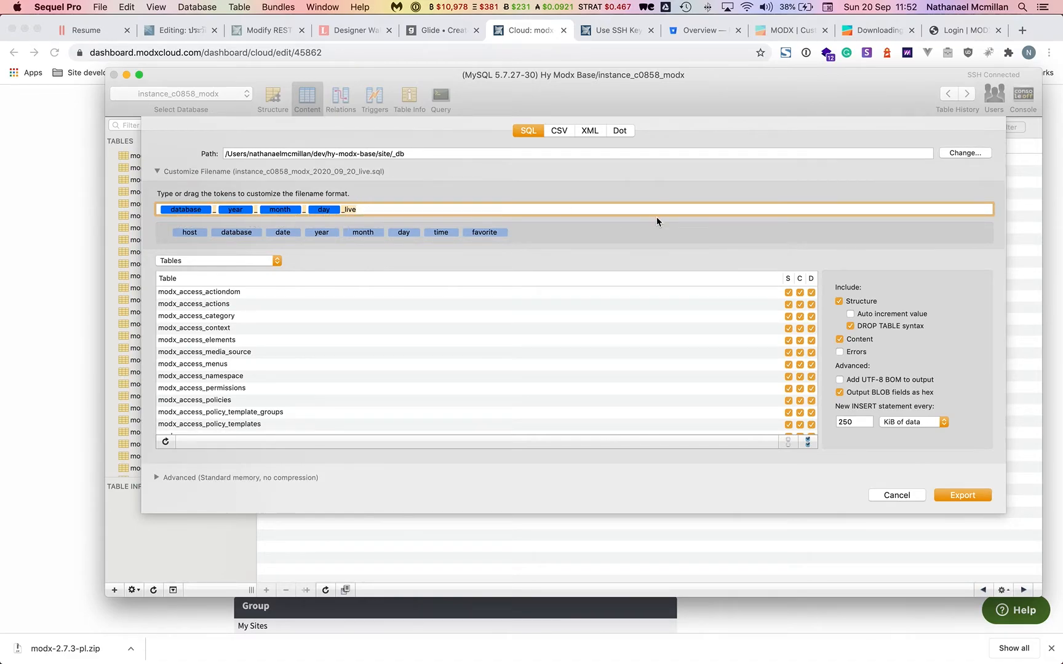
click(963, 495)
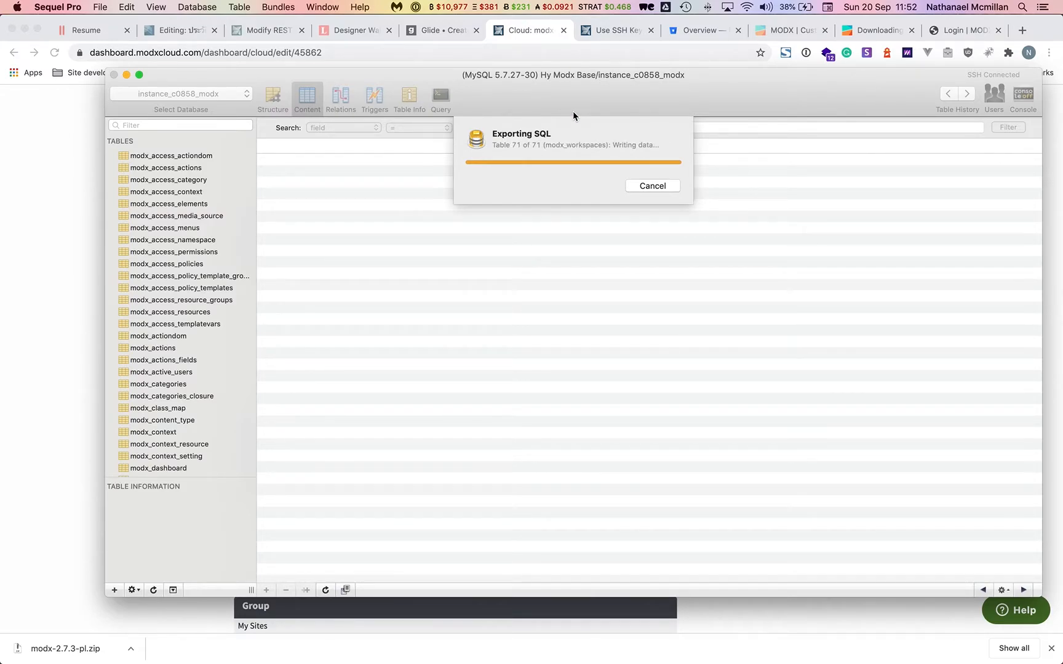
click(104, 9)
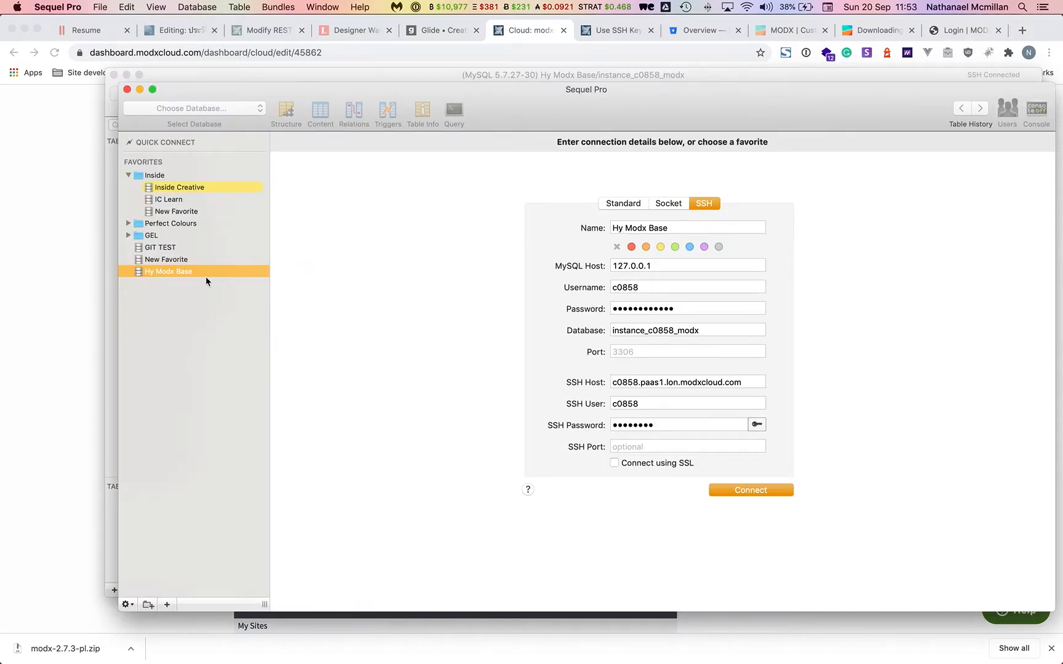
Create a new favorite named Localhost using a socket connection.
click(169, 260)
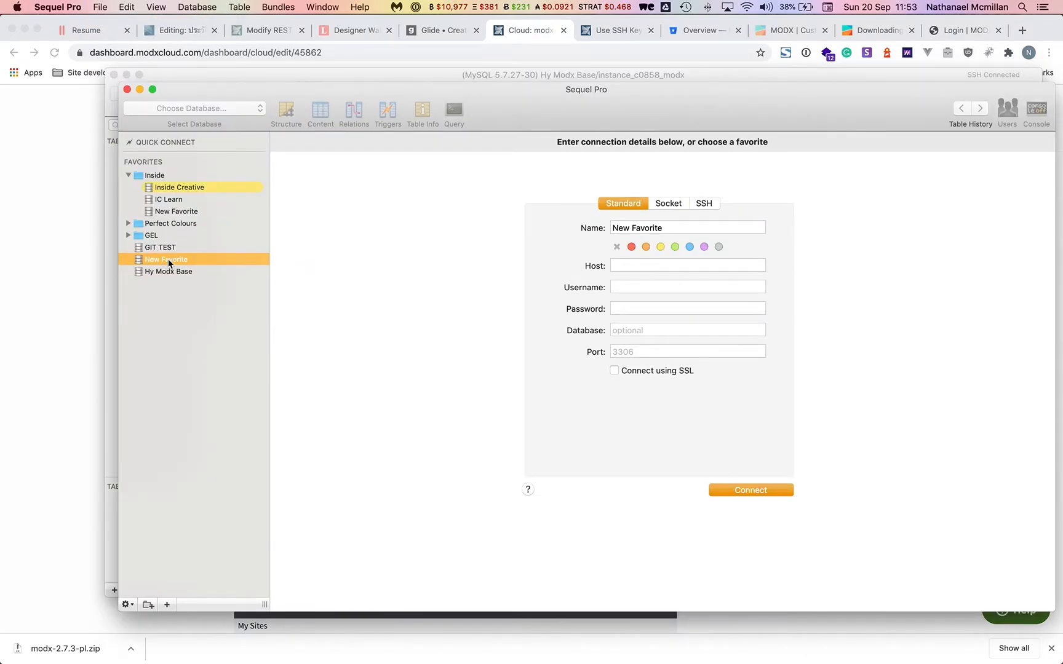
triple_click(641, 230)
key(BackSpace)
text(Loca)
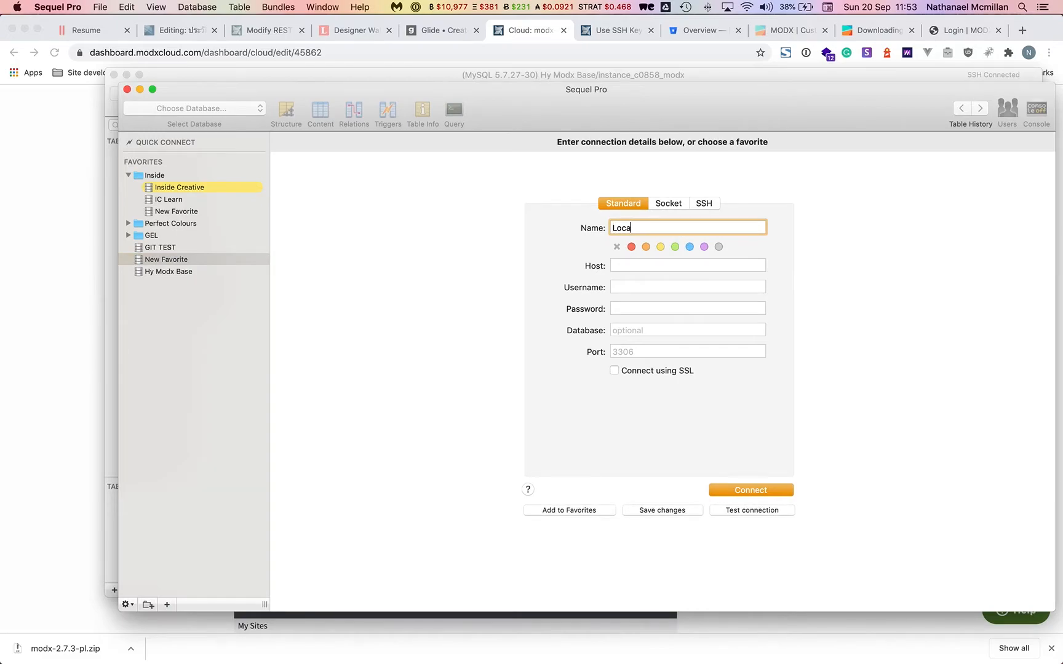
key(Tab)
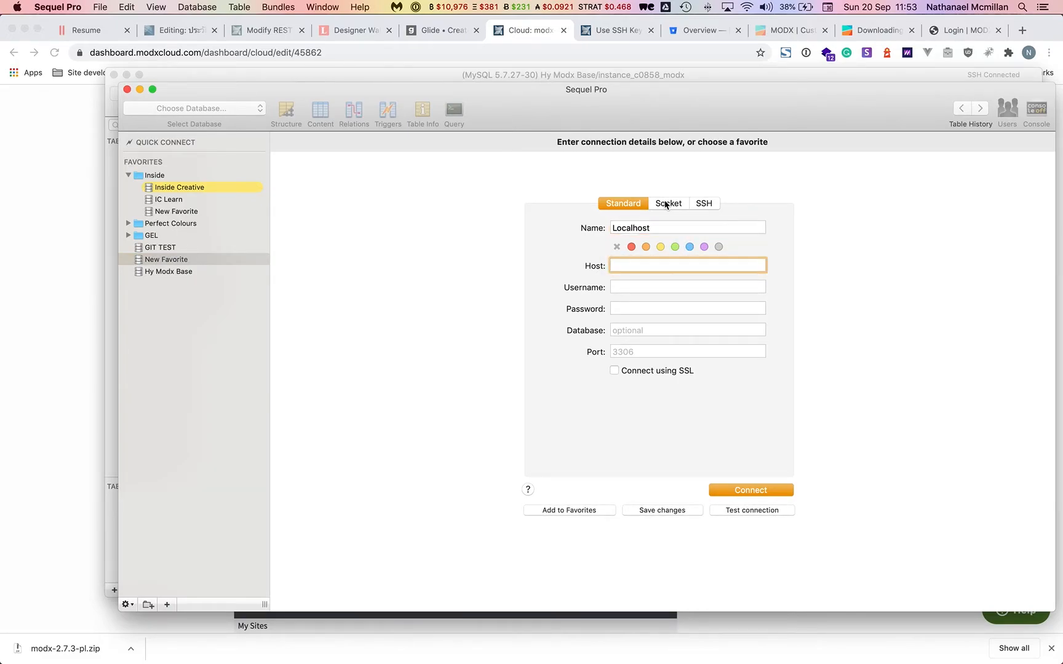
click(668, 204)
Connect with the local username and password and open the hy_modx database.
click(636, 263)
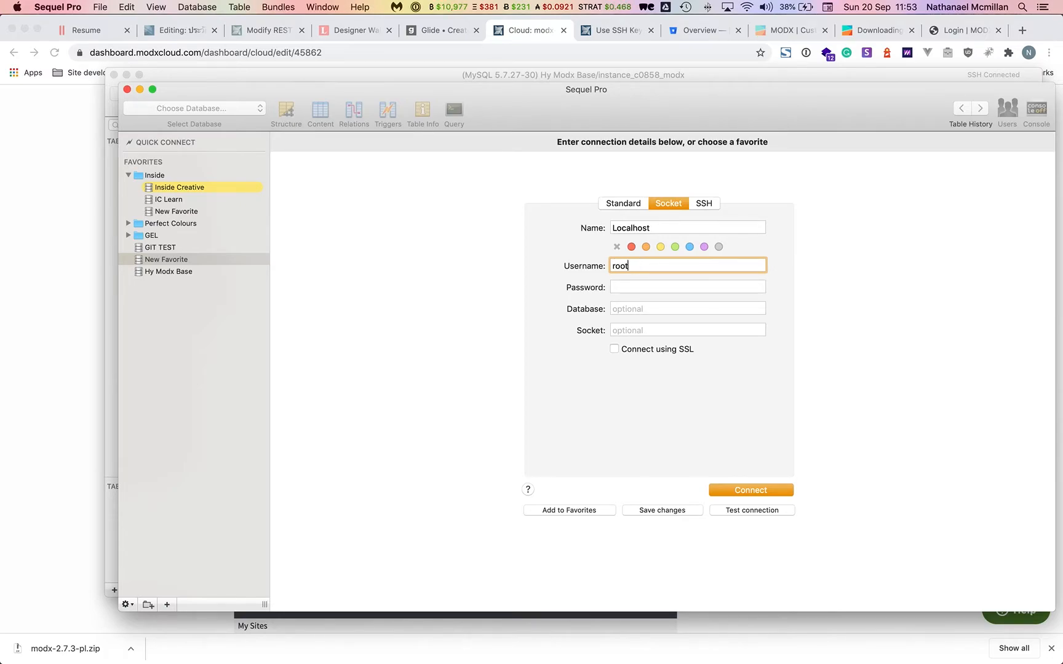
key(Tab)
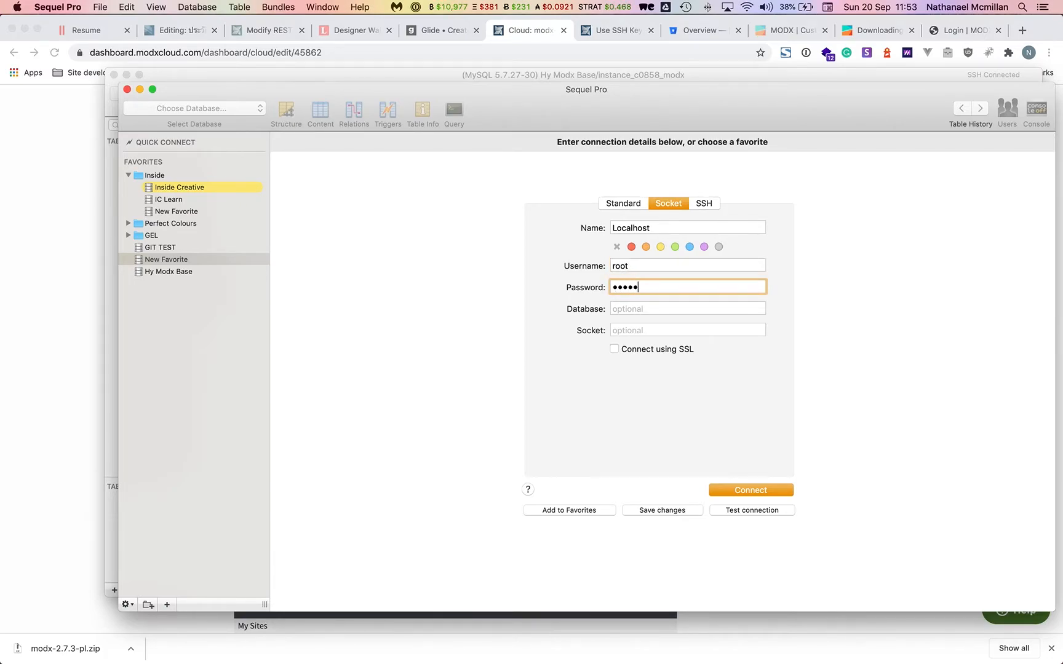
click(744, 490)
click(210, 110)
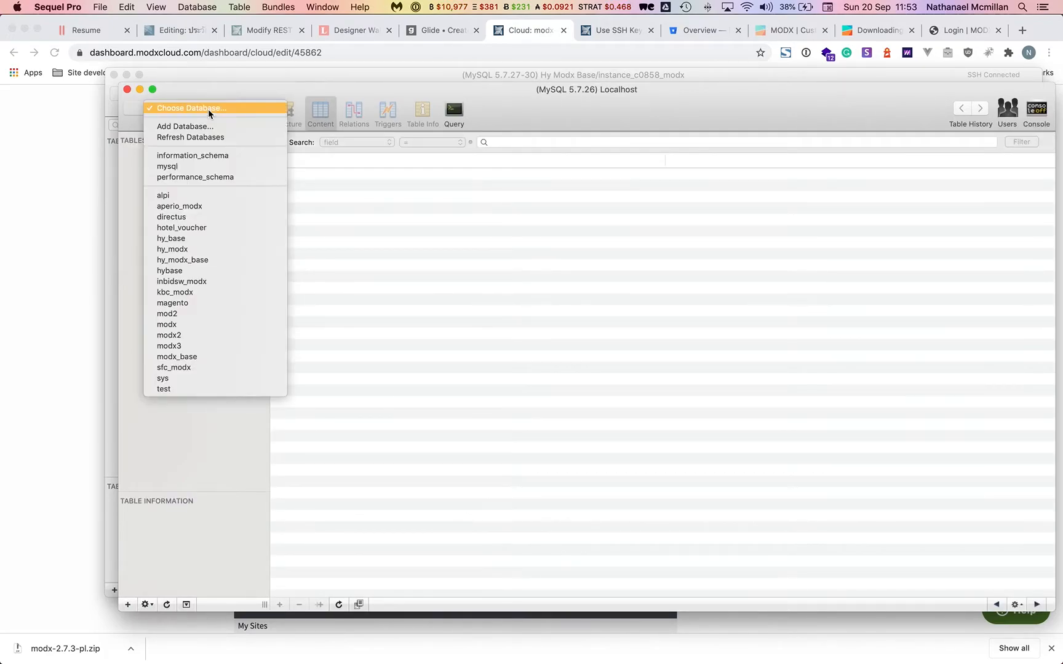
click(204, 251)
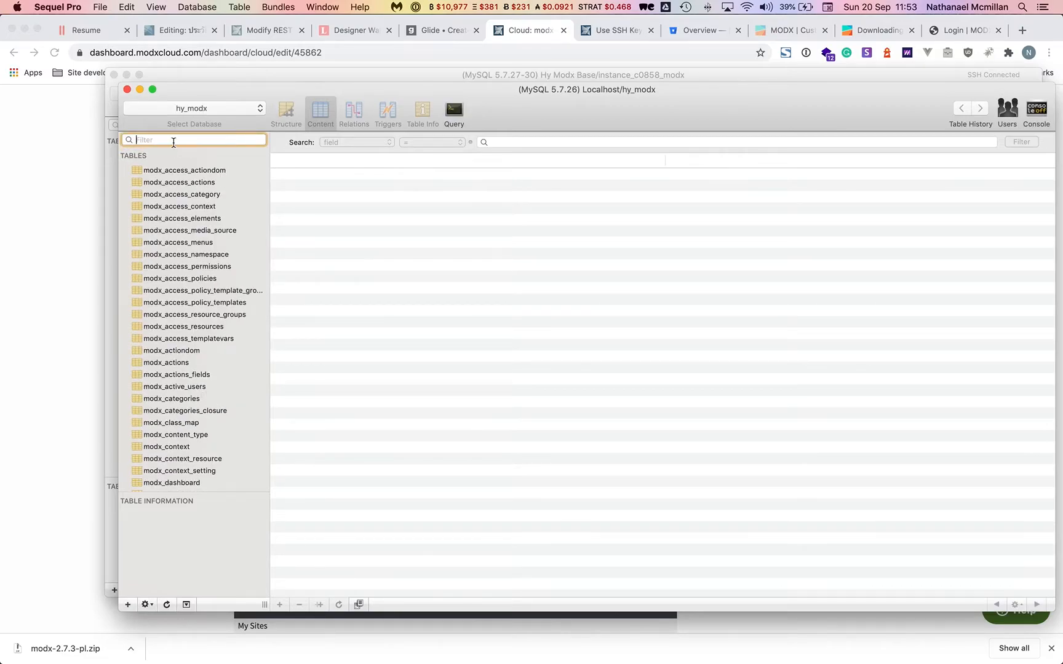
click(102, 5)
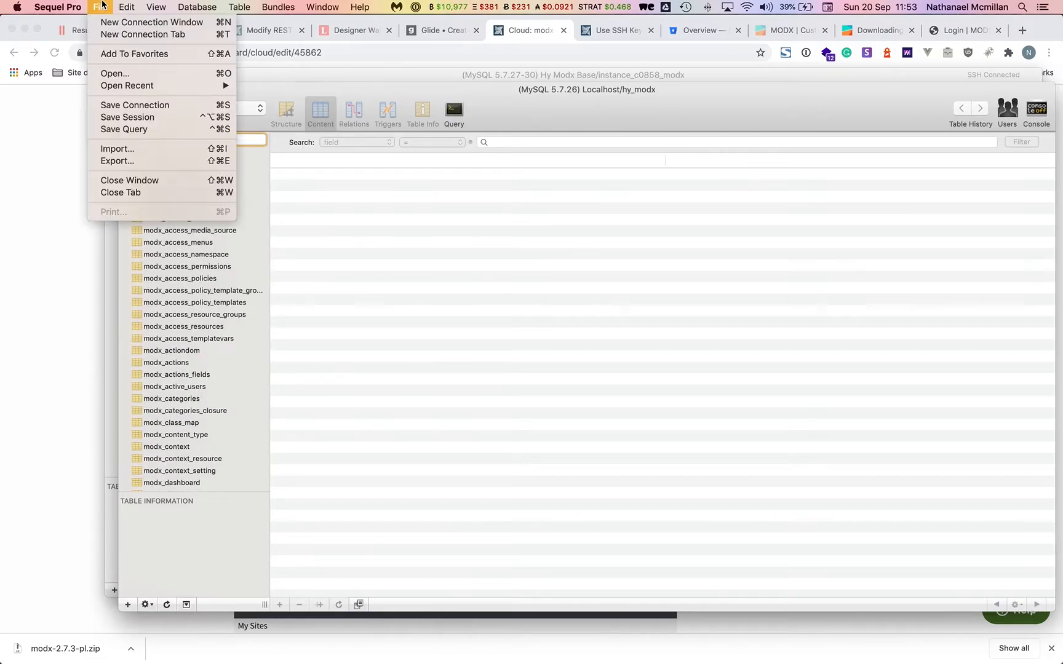
Import the _live.sql dump from hy-modx-base/site/_db into local hy_modx, then show the MODX login.
click(138, 150)
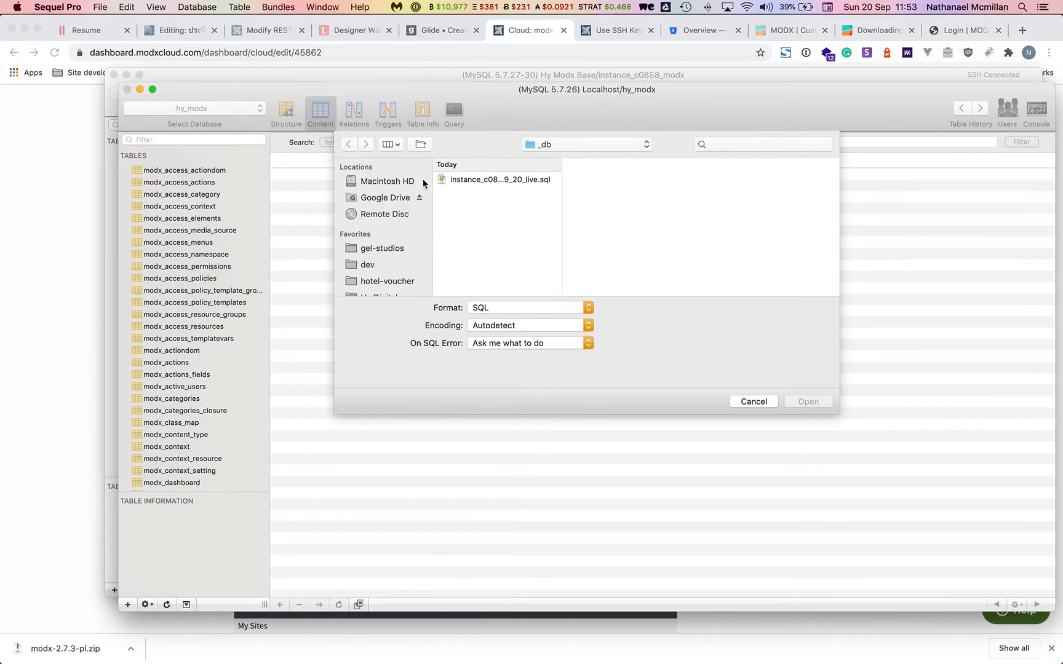
click(369, 264)
click(490, 180)
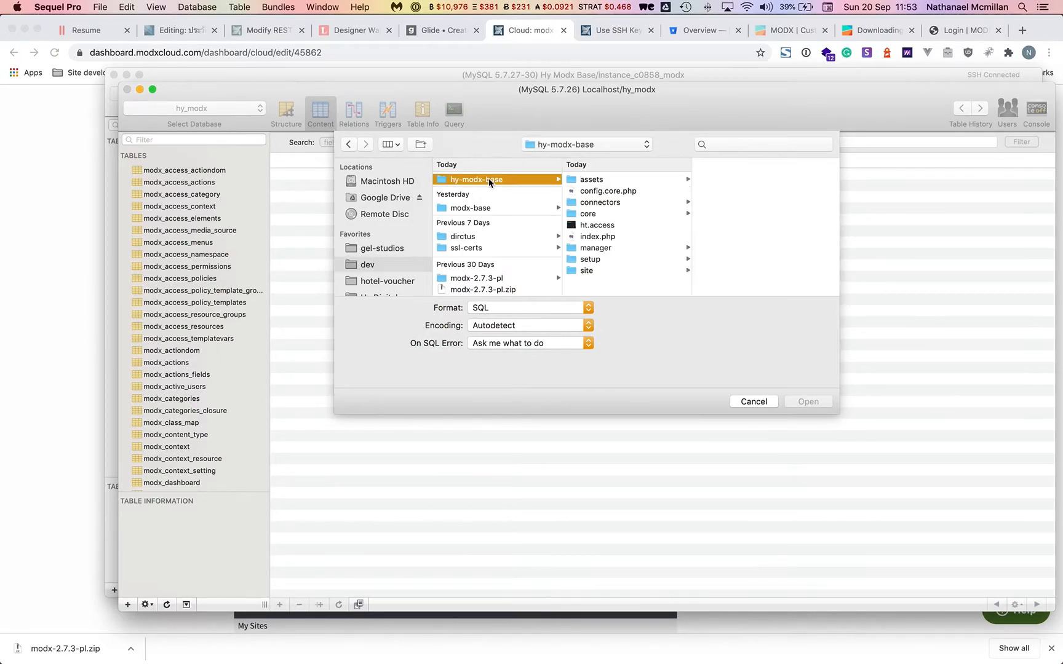
click(587, 271)
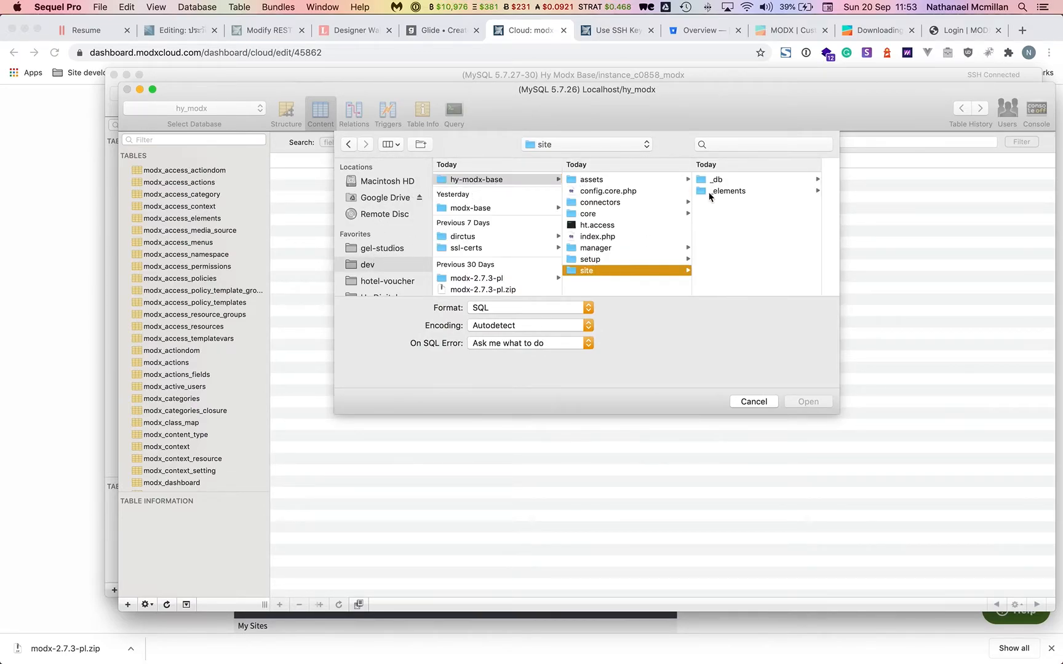
click(730, 179)
click(769, 183)
click(811, 401)
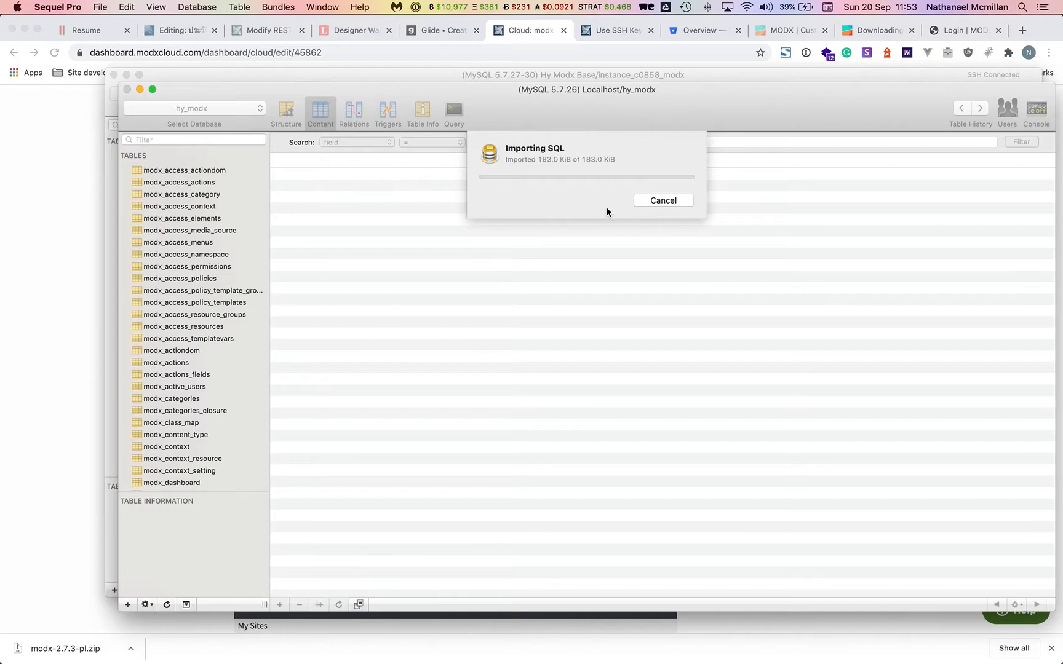
click(949, 34)
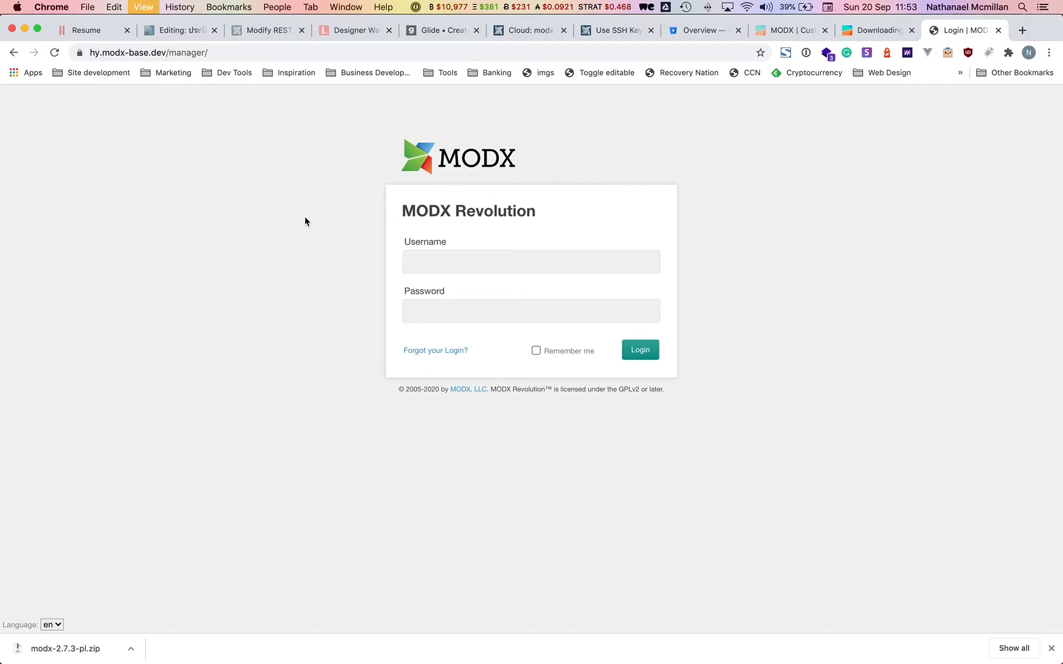
Reload the local MODX login page and paste in the admin username copied from the welcome email.
key(super+r)
key(super+Tab)
key(super+Tab)
key(super+Tab)
key(super+Tab)
key(super+Tab)
key(super+Tab)
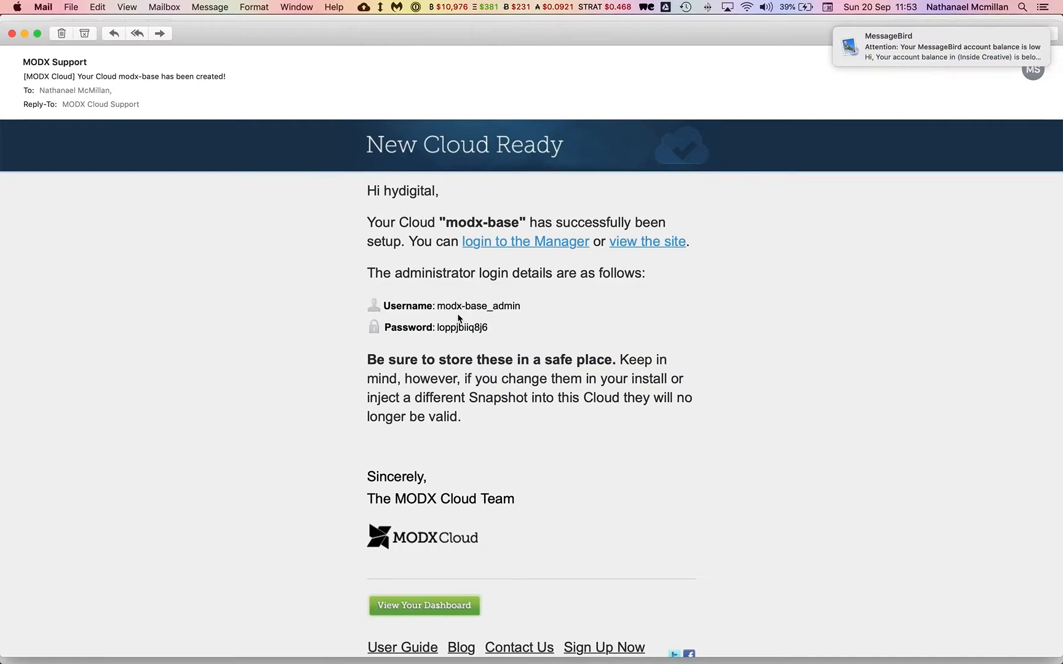
drag(527, 304, 505, 306)
click(522, 306)
drag(439, 304, 520, 305)
key(super+c)
key(super+Tab)
key(super+v)
key(Tab)
Paste the admin password from the email, log in, and dismiss the save-password prompt.
key(super+Tab)
double_click(460, 327)
key(super+c)
key(super+Tab)
key(super+v)
click(653, 355)
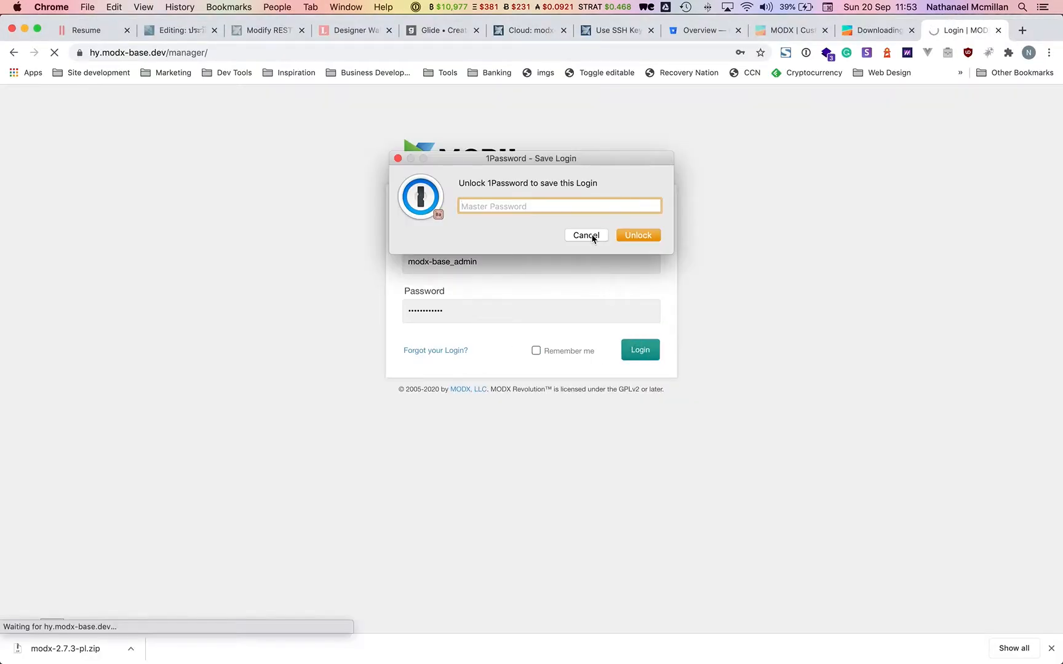
click(591, 238)
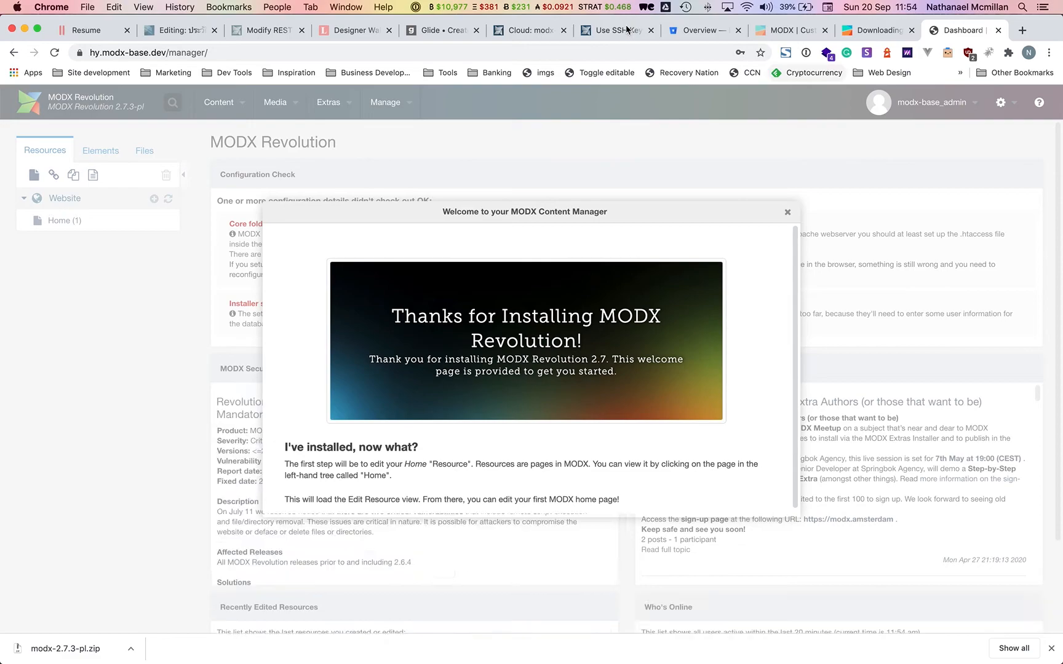
Open the cloud site's manager login page from the MODX Cloud instance details.
click(606, 30)
click(530, 30)
scroll(803, 201, up, 5)
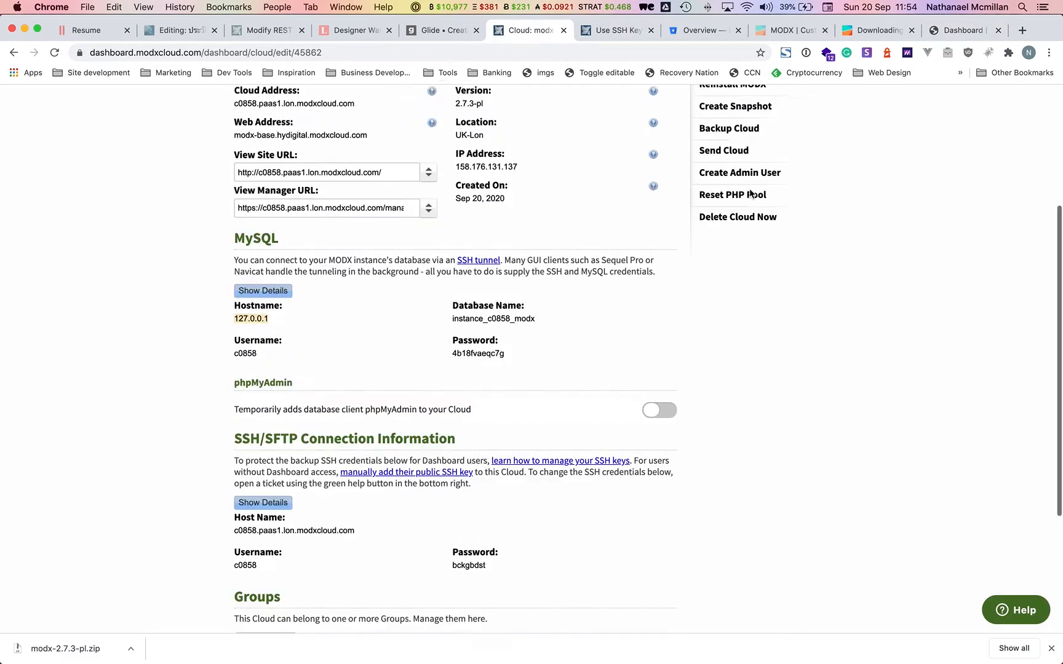
click(803, 192)
drag(562, 31, 965, 31)
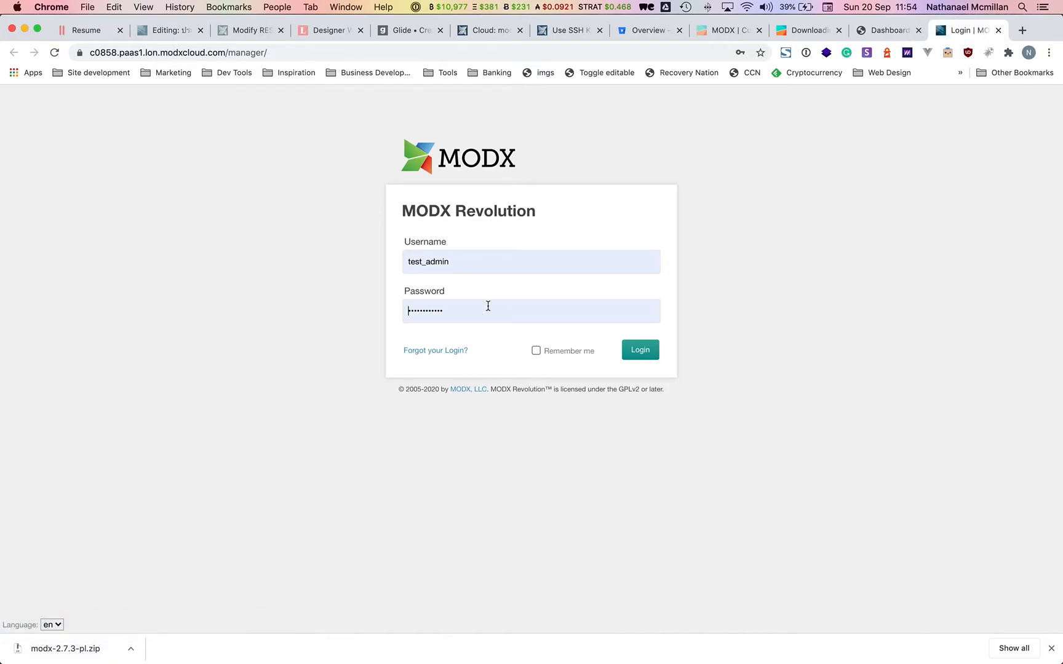
Log in to the cloud manager with the admin username from the email and save the login.
click(488, 306)
key(super+Tab)
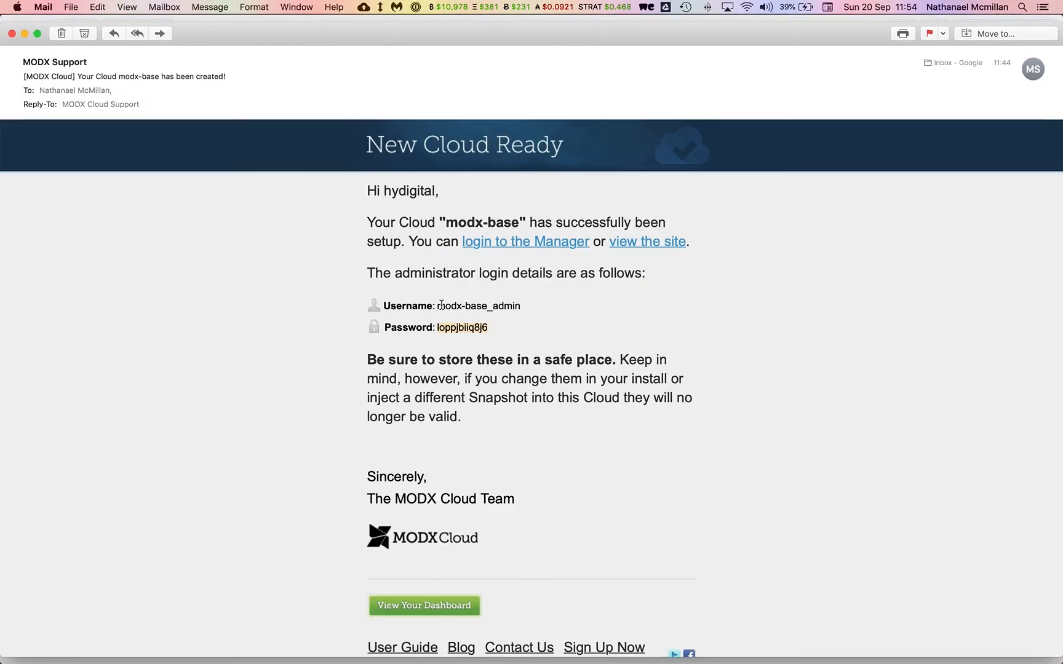
drag(437, 306, 519, 302)
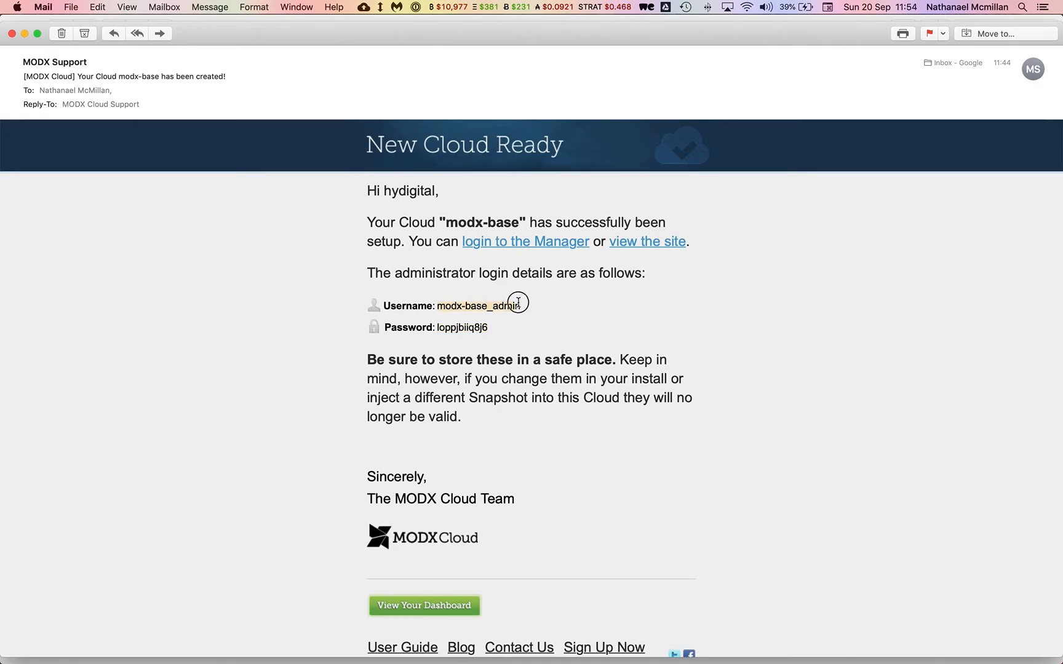
key(super+Tab)
triple_click(480, 266)
key(super+v)
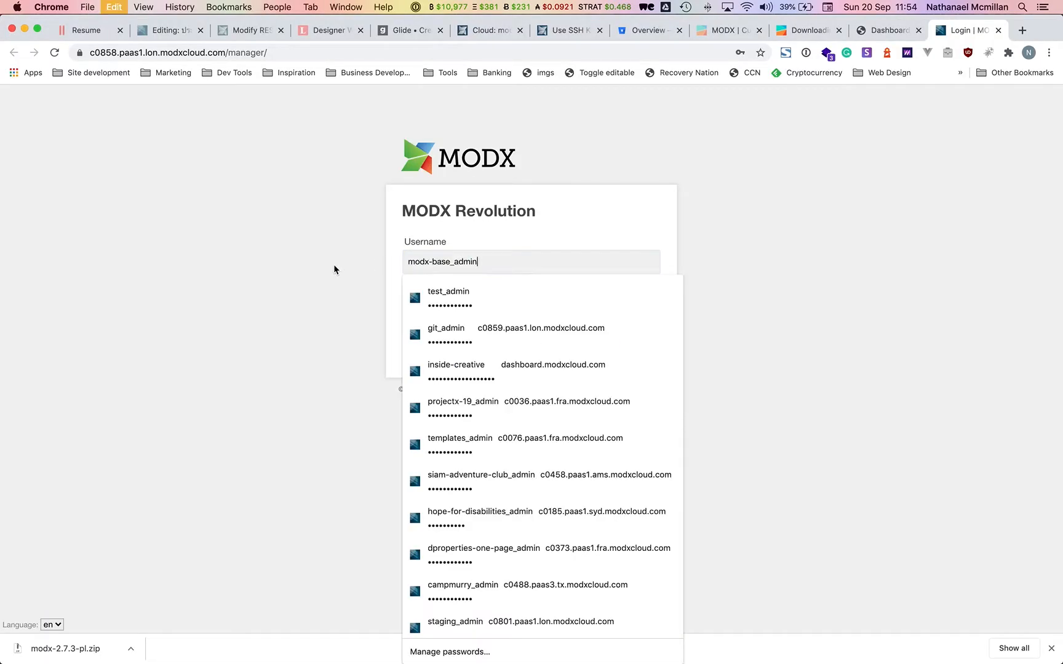
click(639, 349)
click(590, 235)
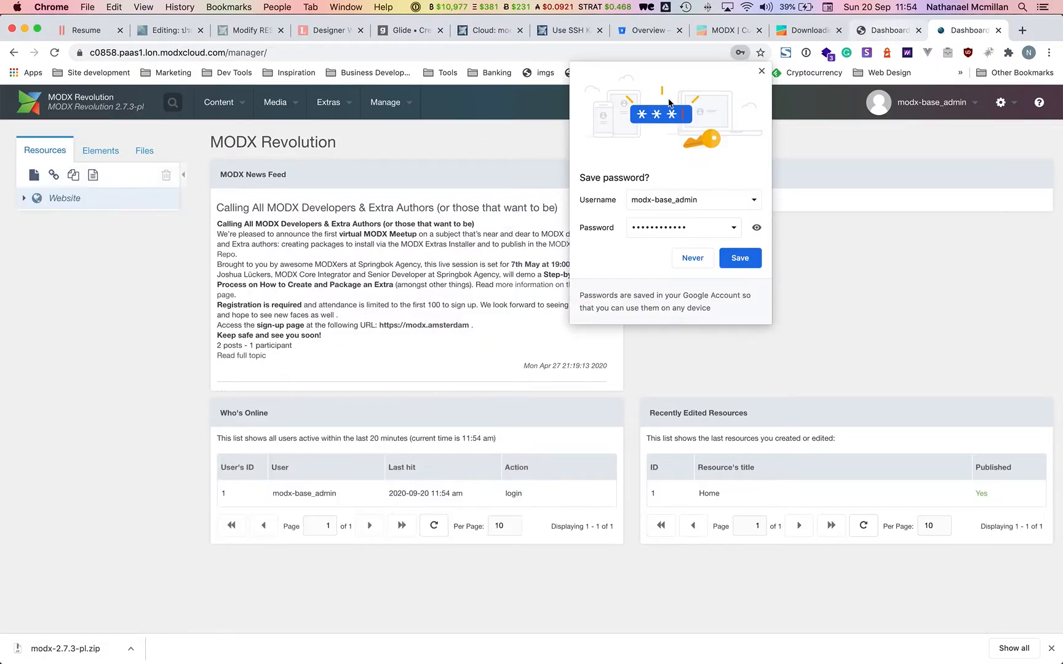
click(738, 257)
Close the welcome messages on both the cloud and local manager dashboards.
click(787, 212)
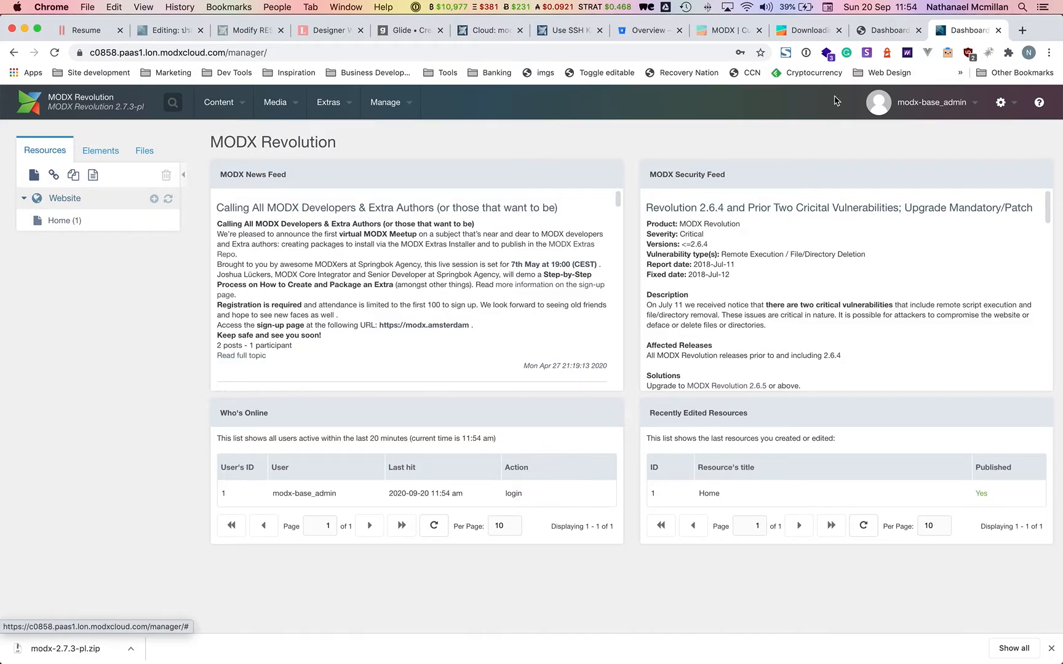
click(866, 33)
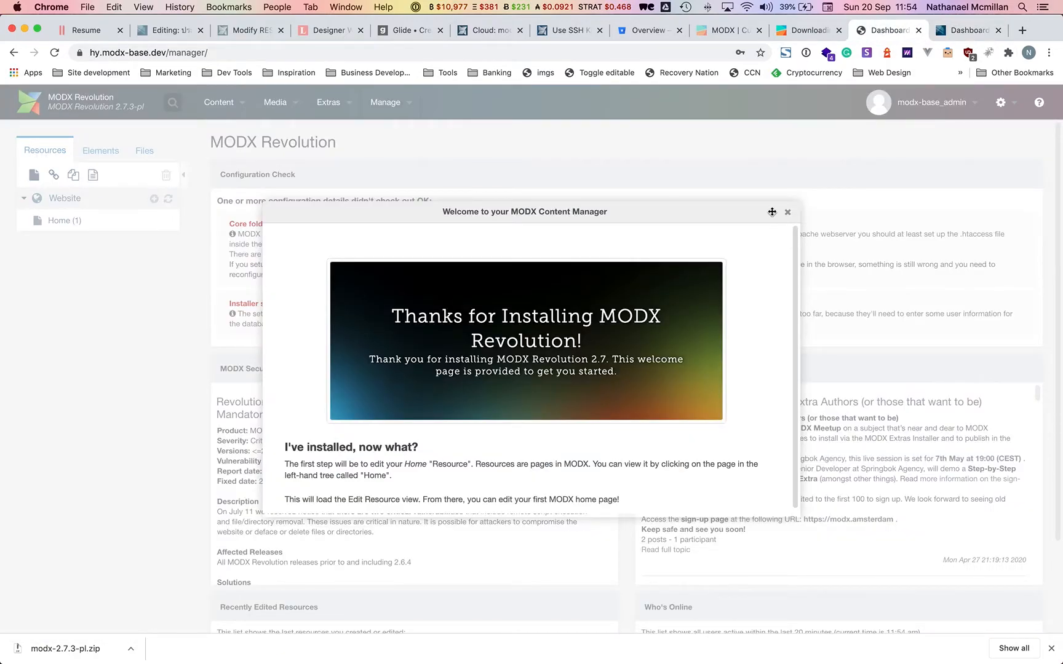
click(787, 211)
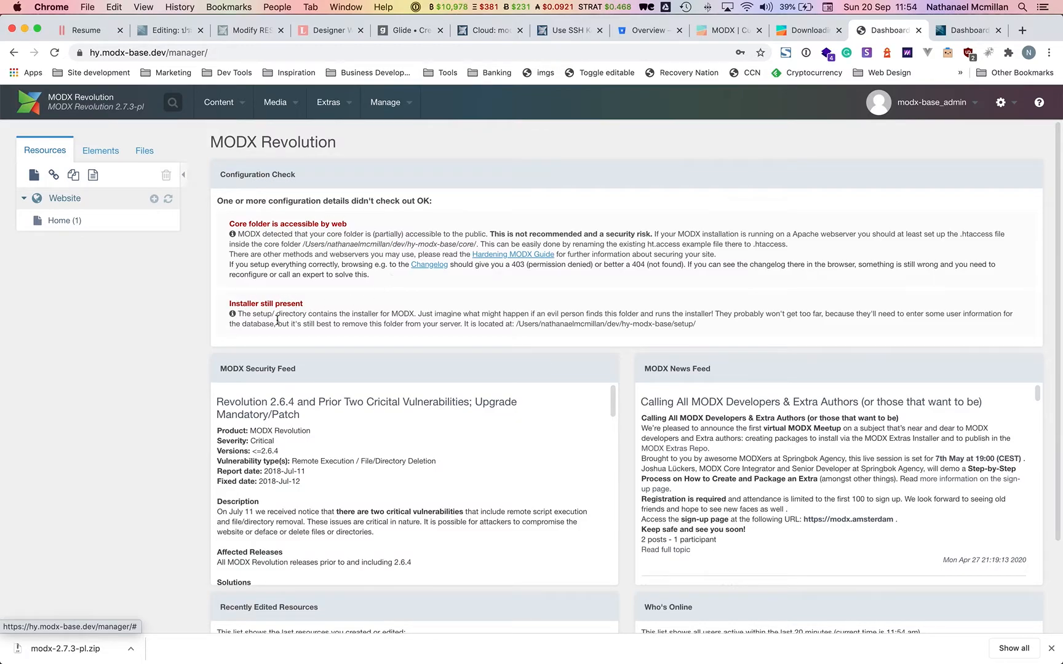
click(969, 30)
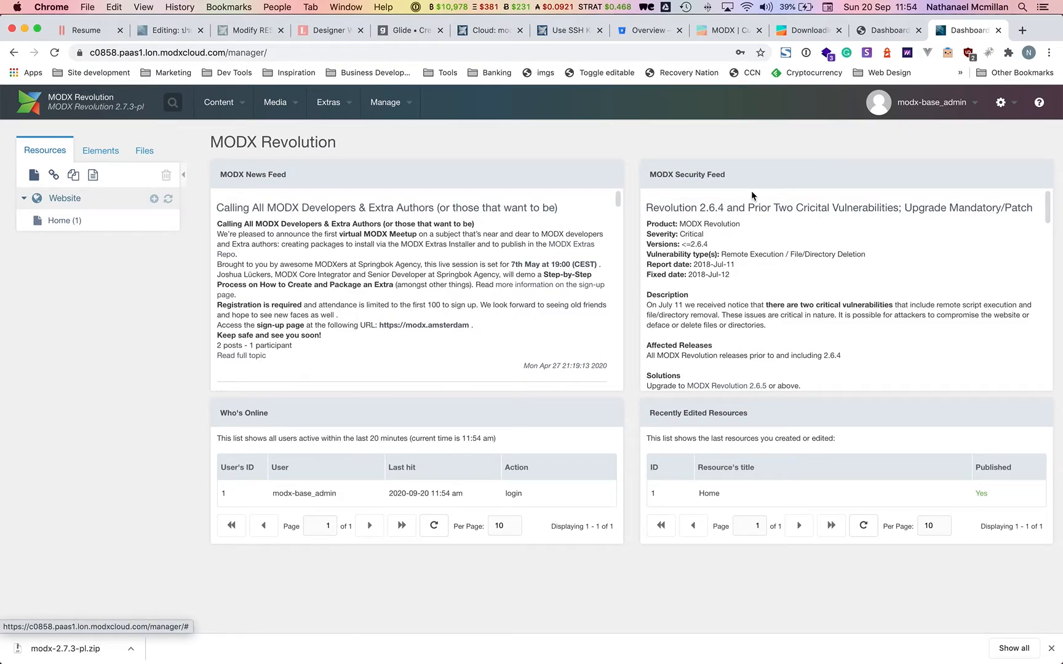
click(885, 30)
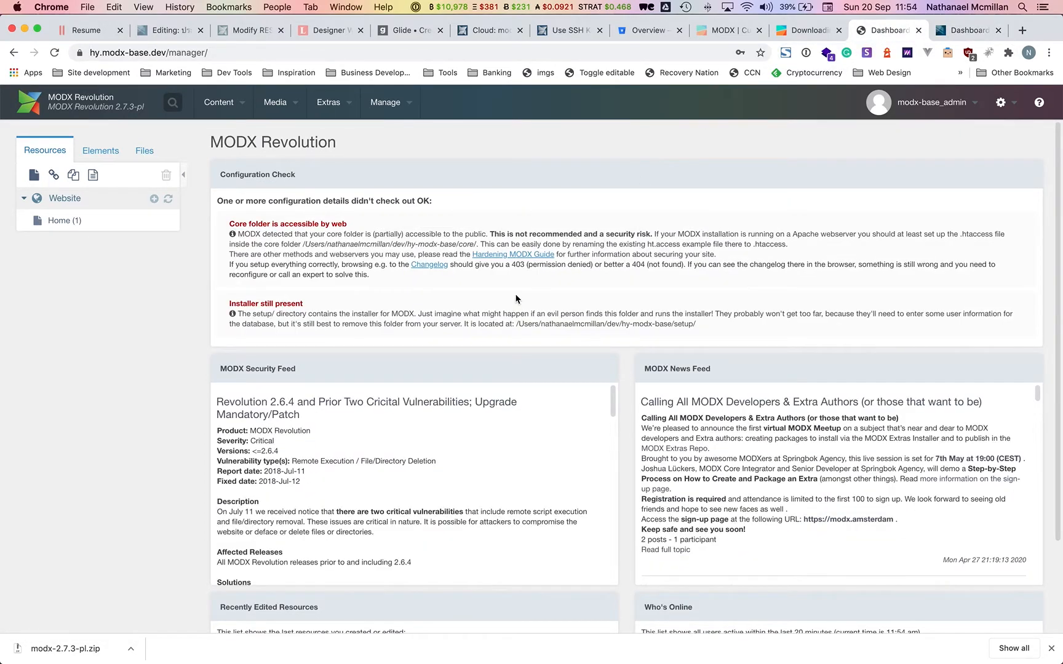
mouse_move(486, 658)
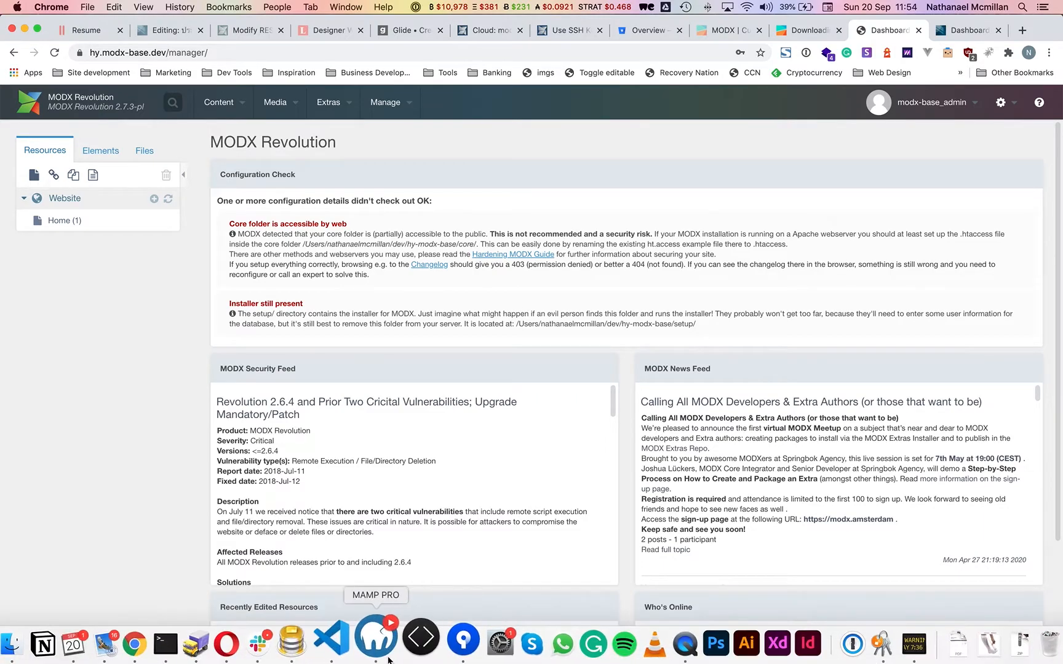
Bring Sourcetree forward, dismiss the git error and close the hy-modx repository window.
click(438, 649)
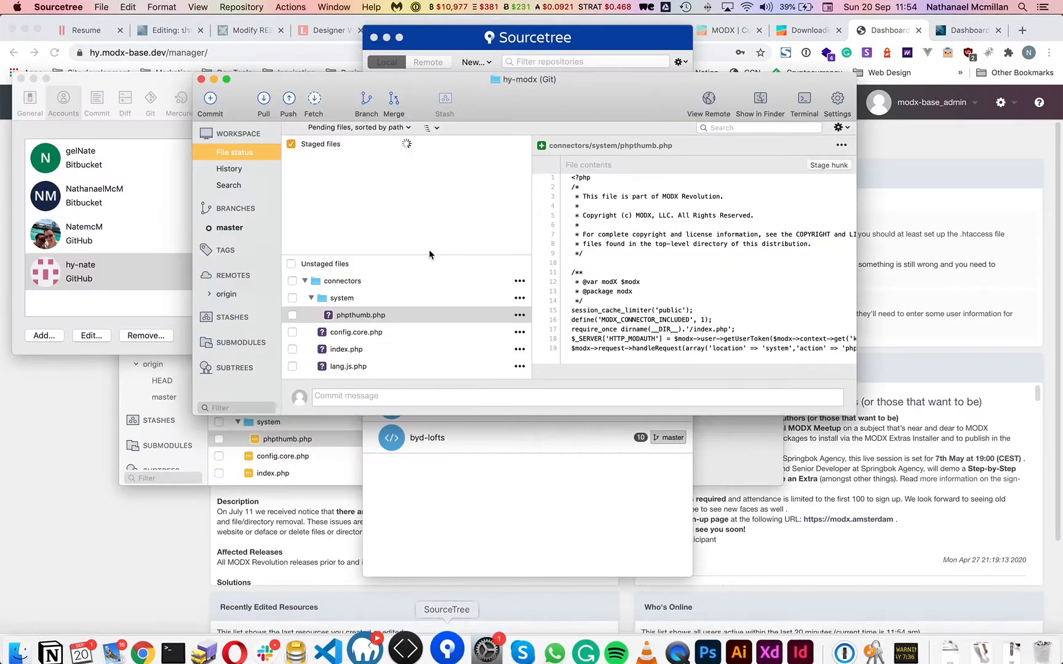
click(634, 232)
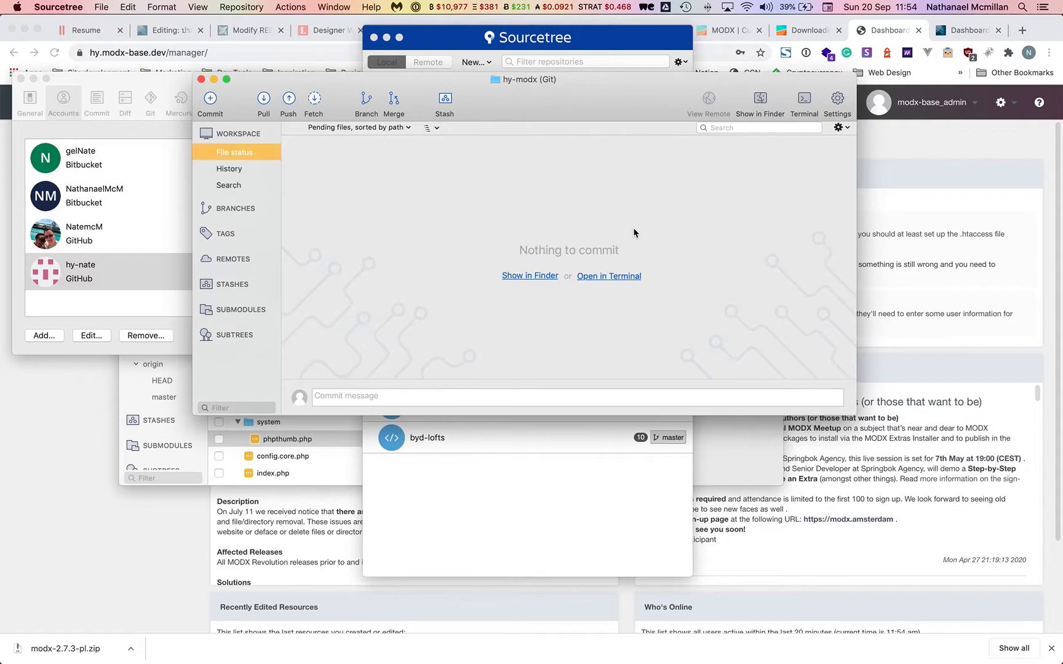
click(201, 79)
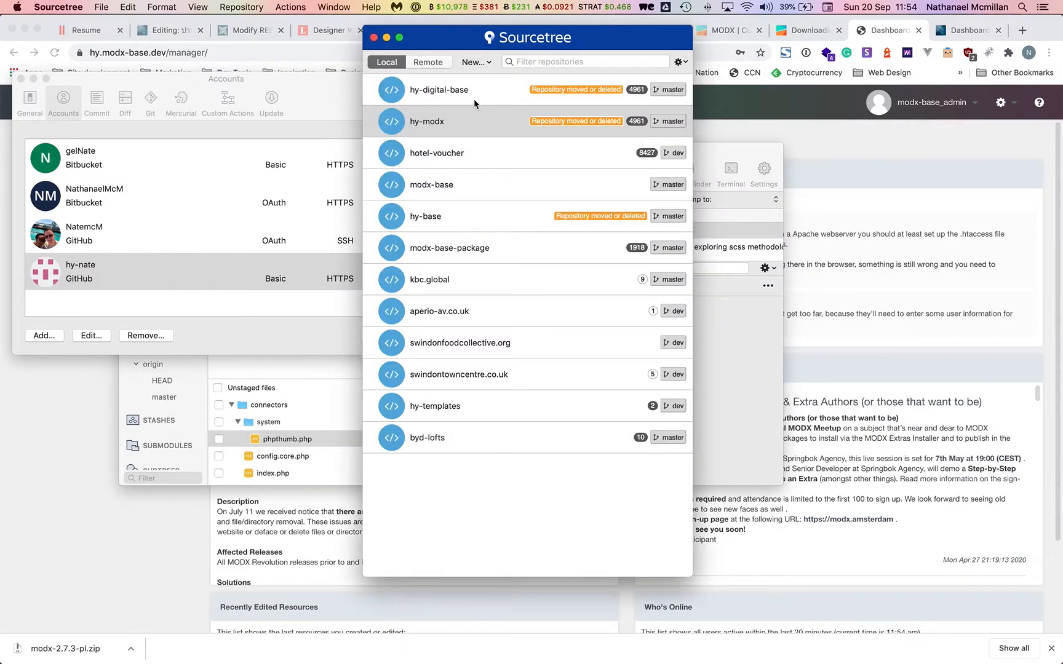
Delete the hy-modx, hy-digital-base and hy-base entries from the repository list.
right_click(480, 123)
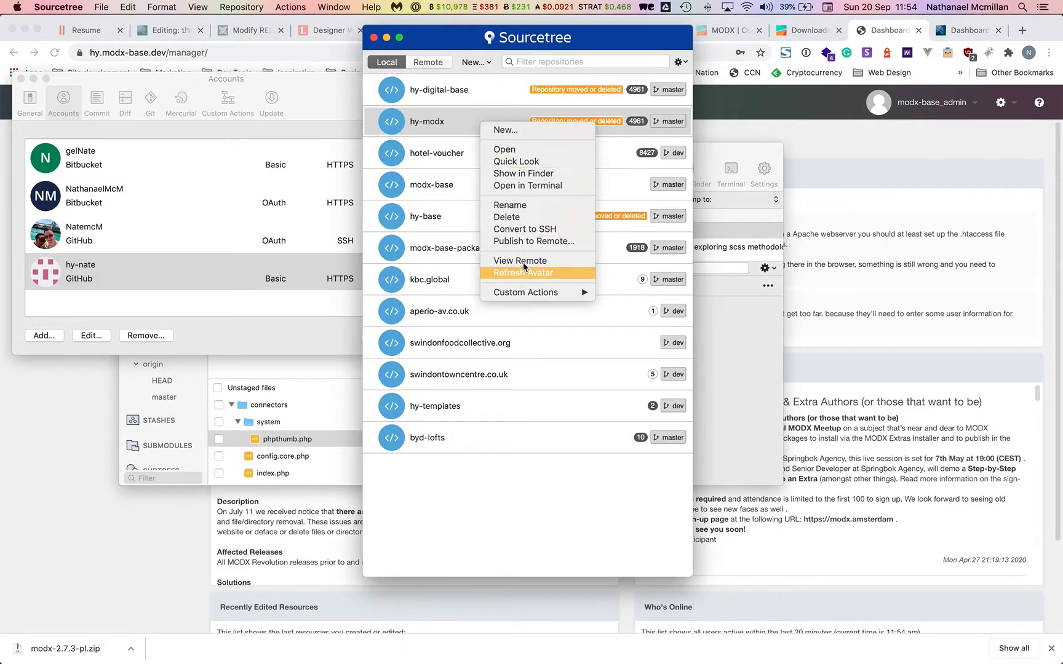
click(521, 217)
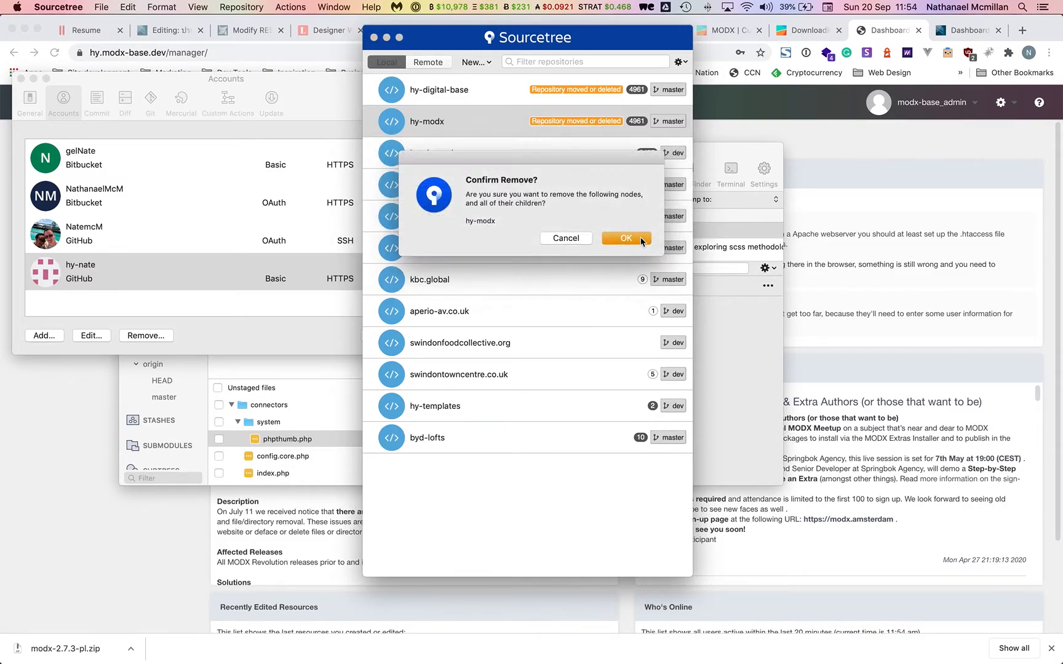
click(628, 237)
right_click(509, 86)
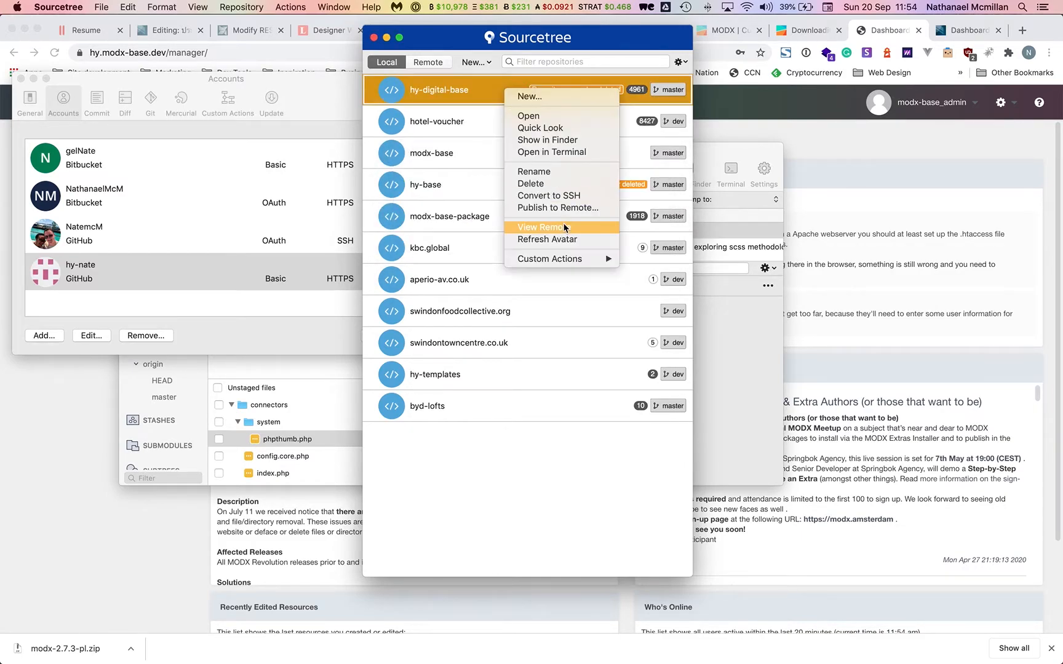
click(558, 184)
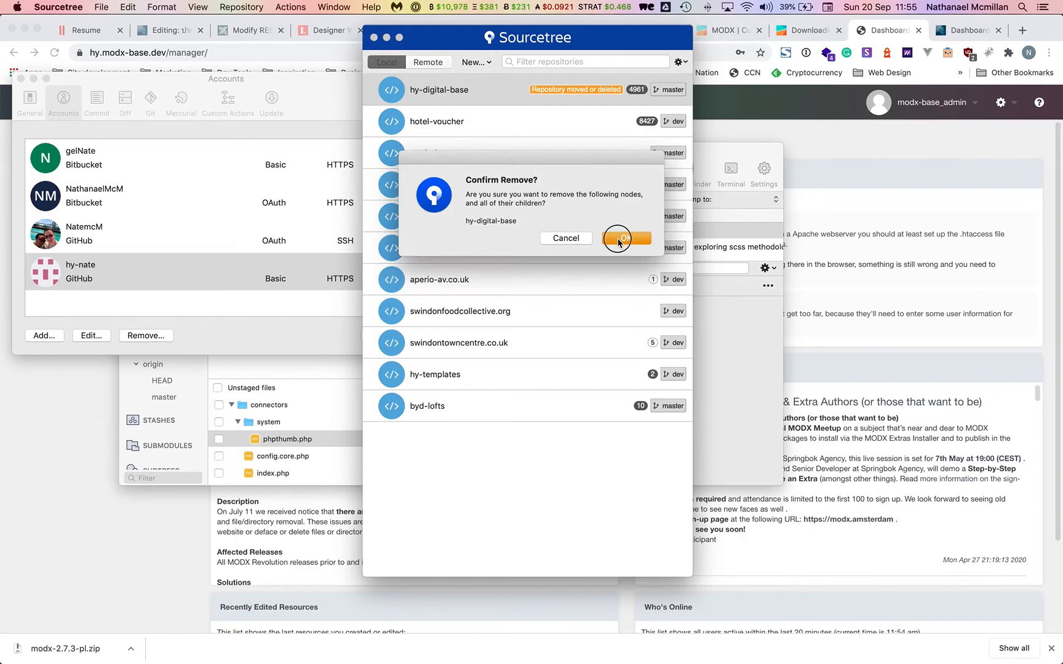
click(624, 237)
click(477, 152)
right_click(485, 153)
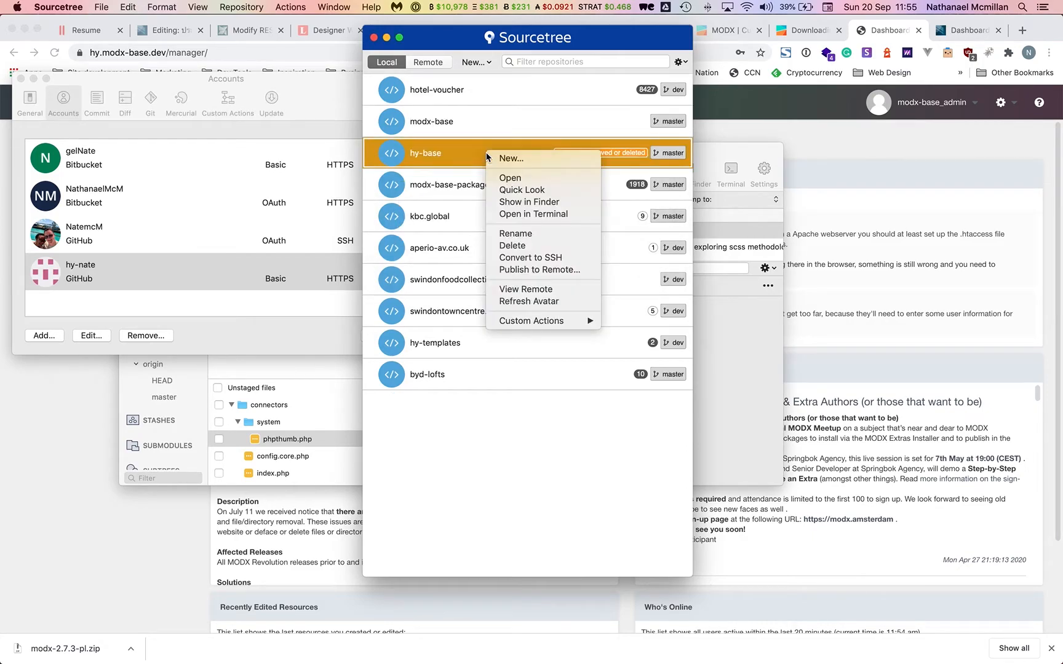
click(527, 251)
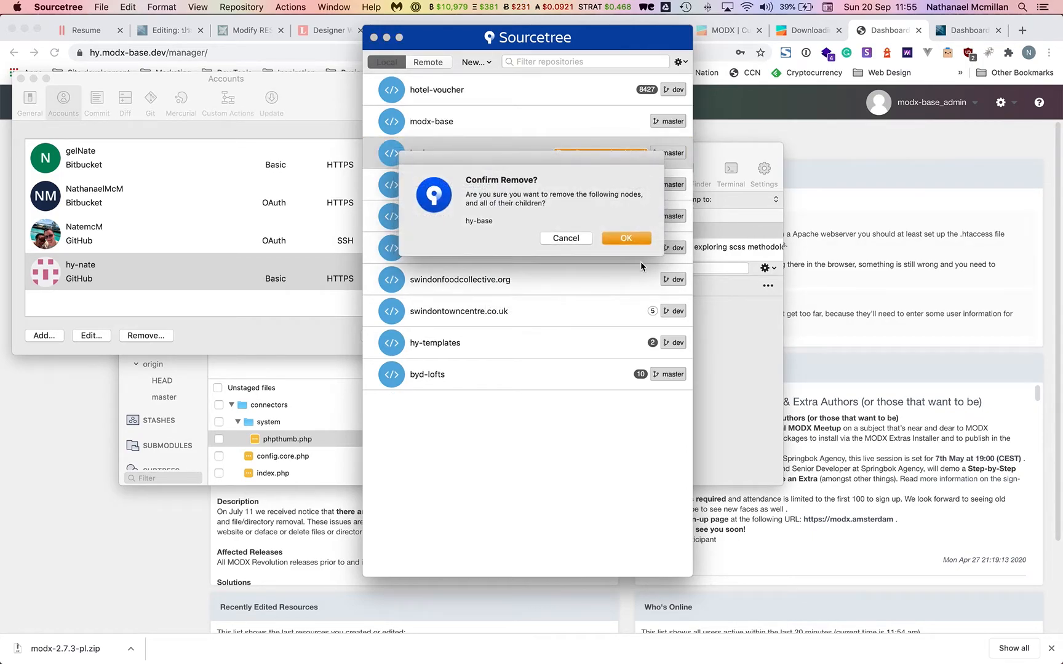
click(627, 238)
Create a Git repository from the dev/hy-modx-base folder with 'Also create remote repository' ticked.
click(486, 63)
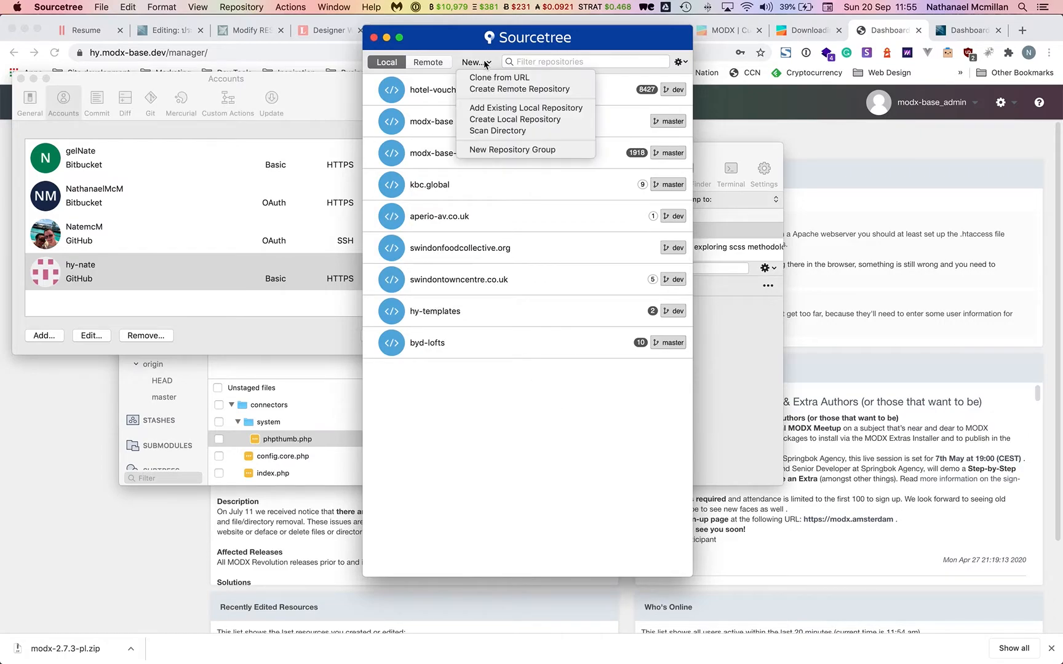
click(507, 119)
click(671, 96)
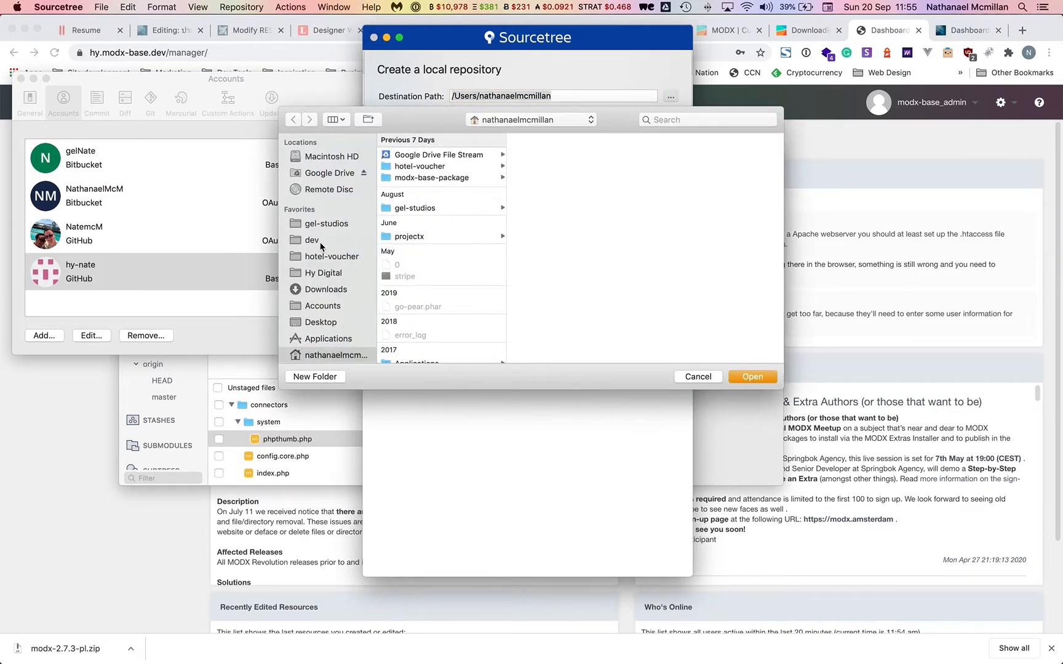
click(320, 243)
click(449, 158)
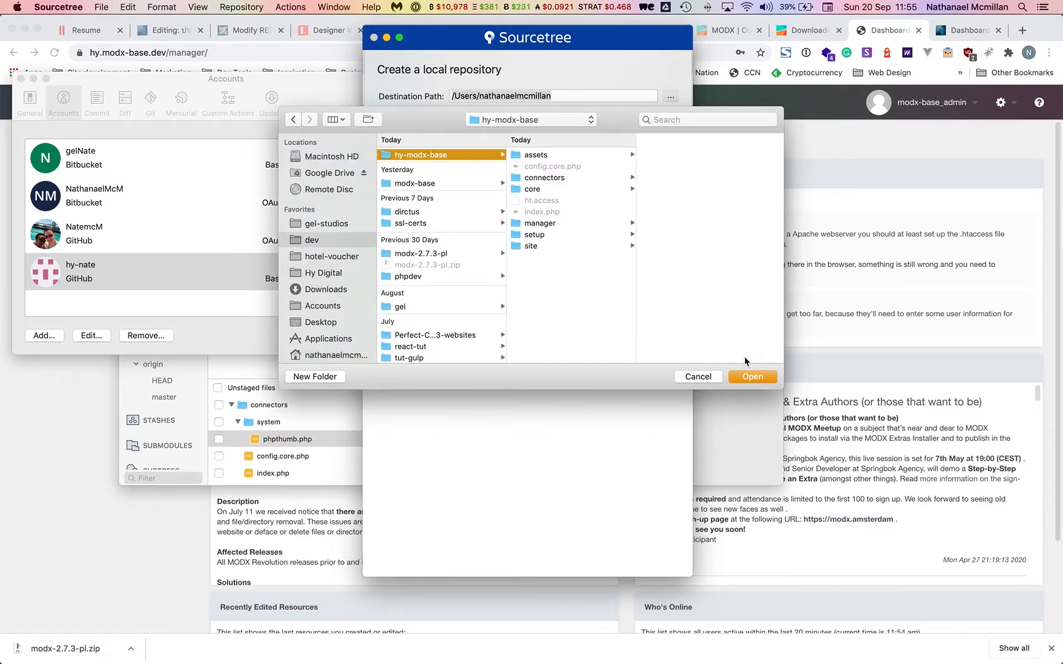
click(752, 374)
click(489, 157)
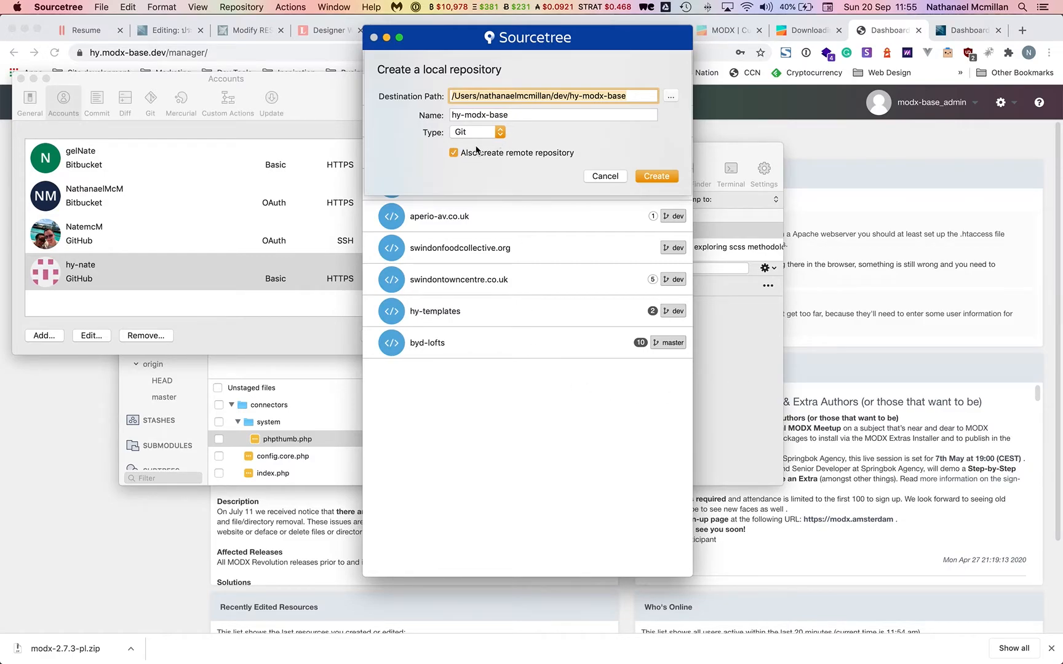
click(492, 132)
click(538, 136)
click(655, 176)
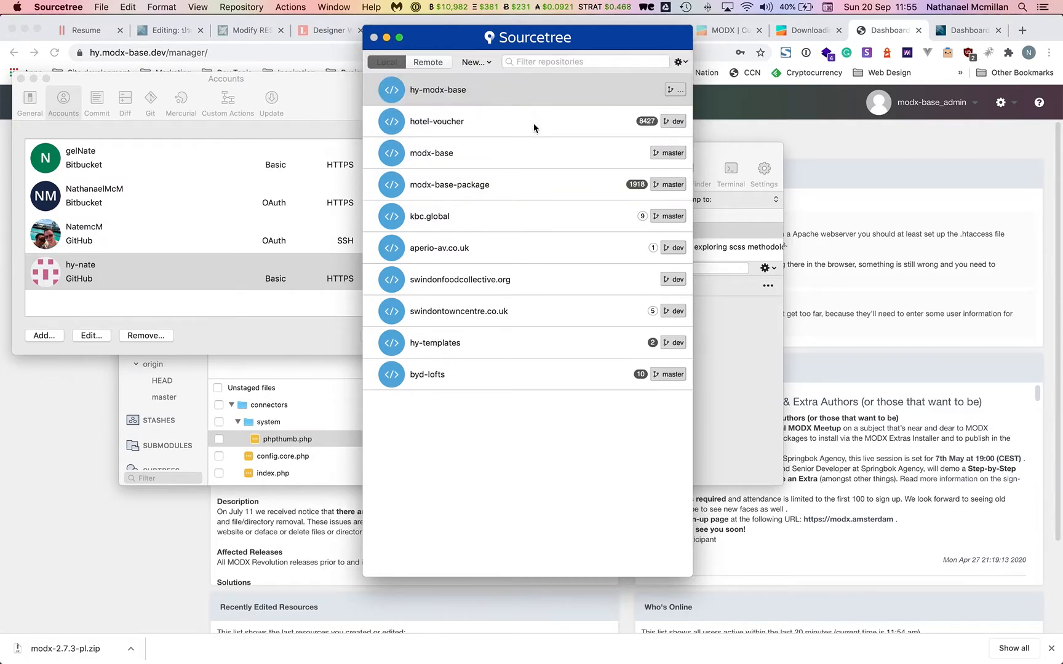
Set the remote's account to hy-nate, owner to Hy-Digital, and description to 'Modx base package'.
click(492, 93)
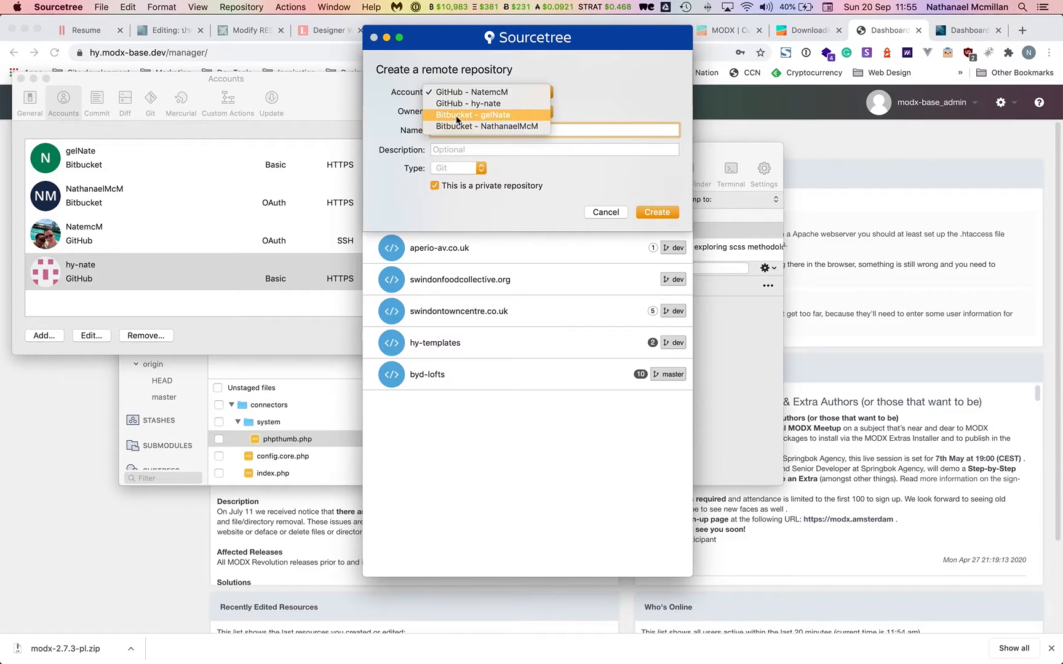
click(479, 104)
click(467, 111)
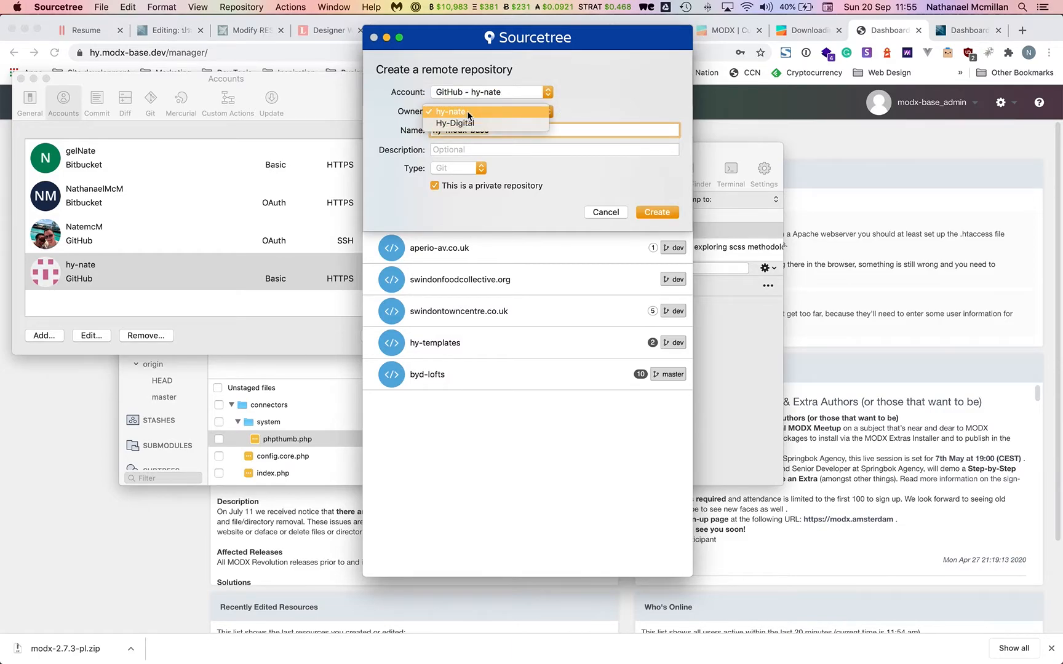
click(467, 122)
click(467, 149)
text(Modxc base)
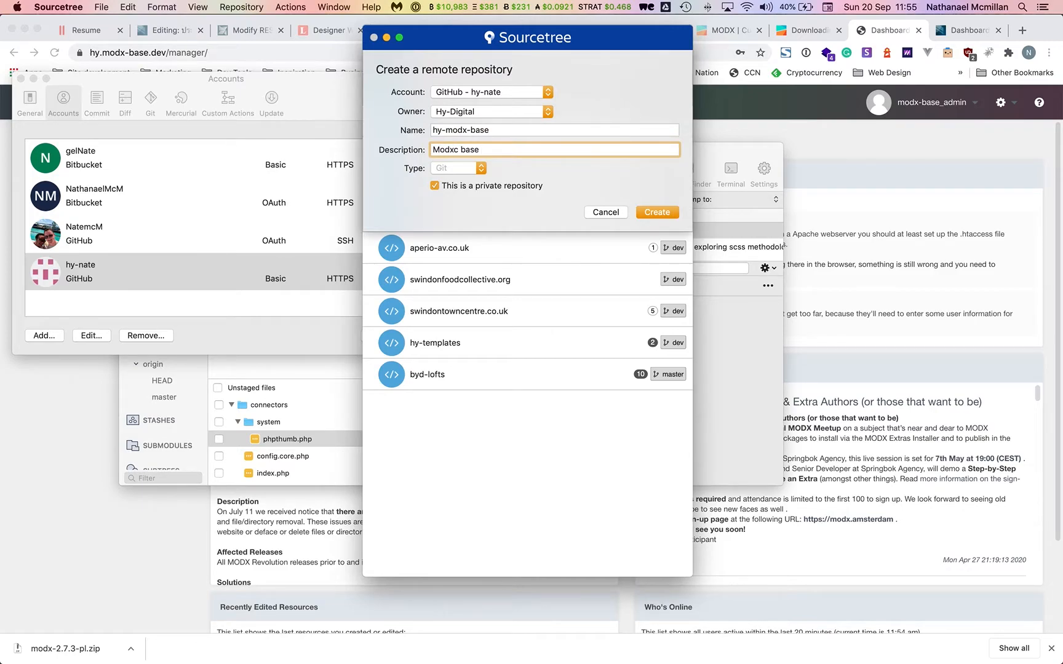
text( package or)
key(BackSpace)
key(BackSpace)
click(460, 150)
key(BackSpace)
Submit the remote, dismiss the Not Found error, rename it hy-modx-base-package and retry.
click(653, 212)
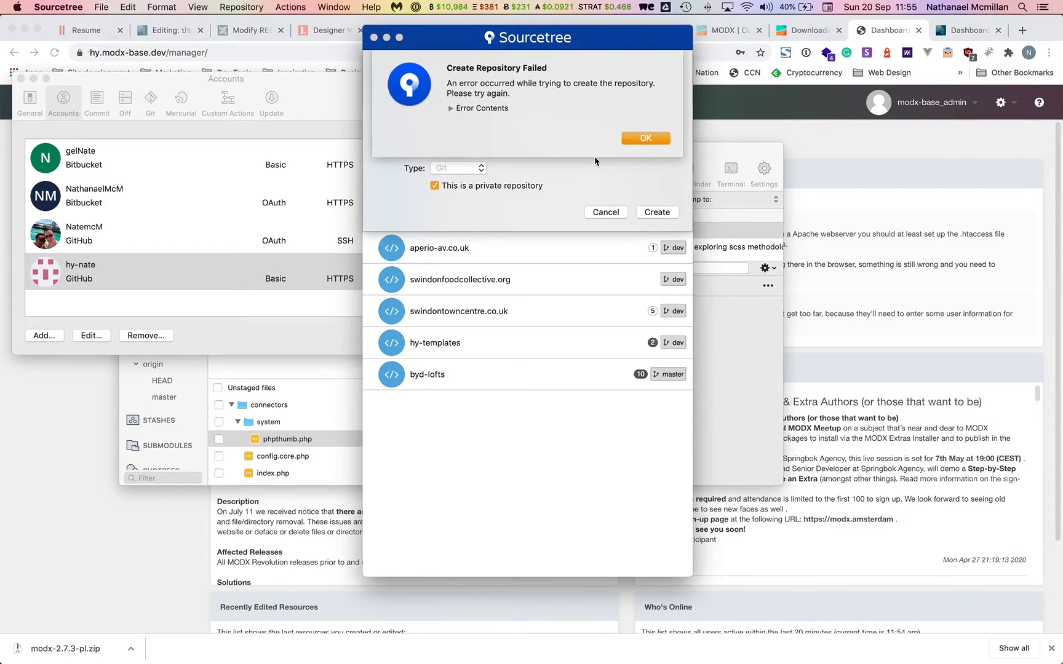
click(450, 109)
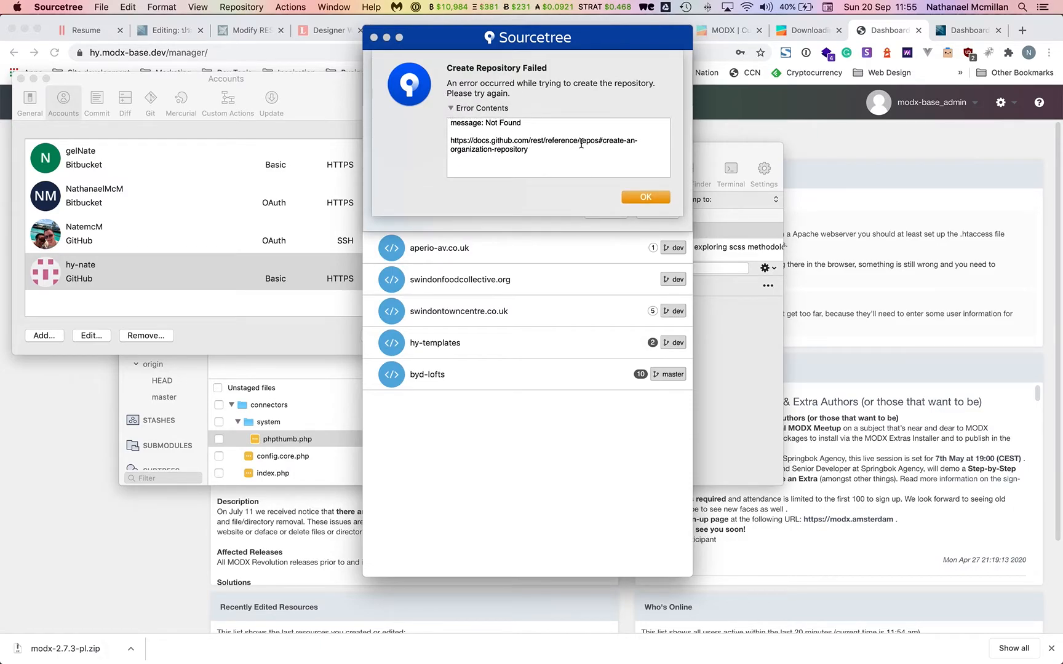
click(639, 197)
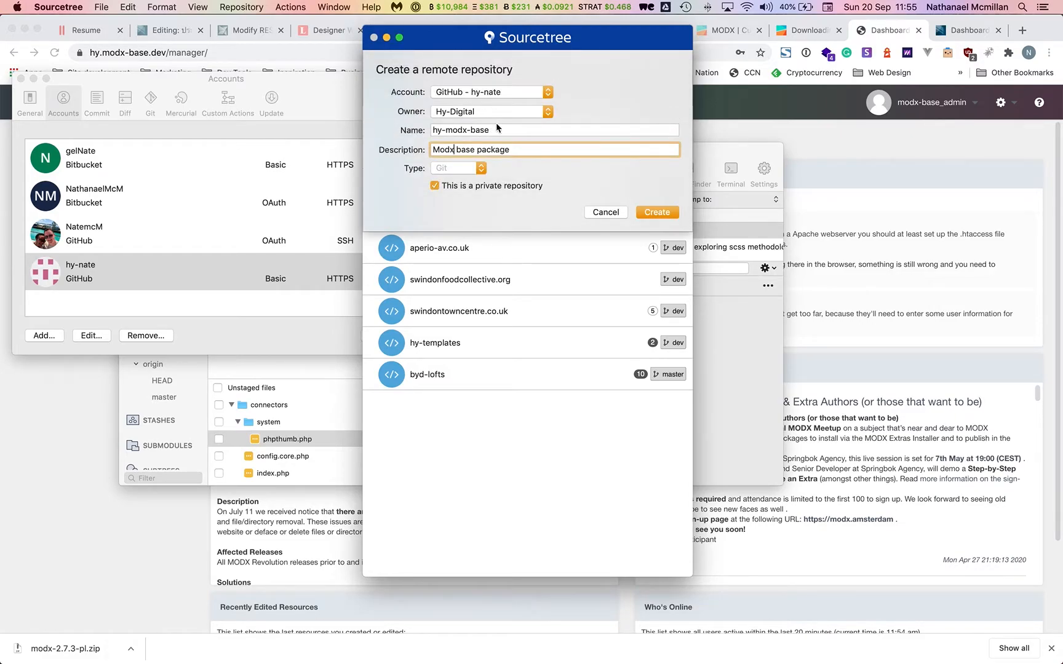
click(503, 134)
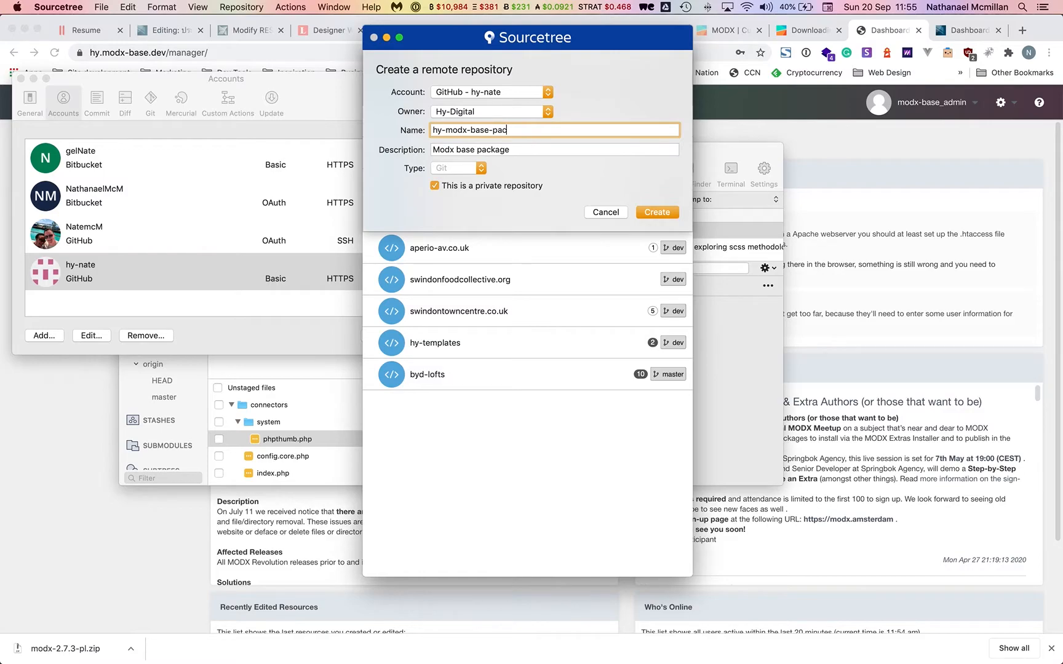
click(661, 212)
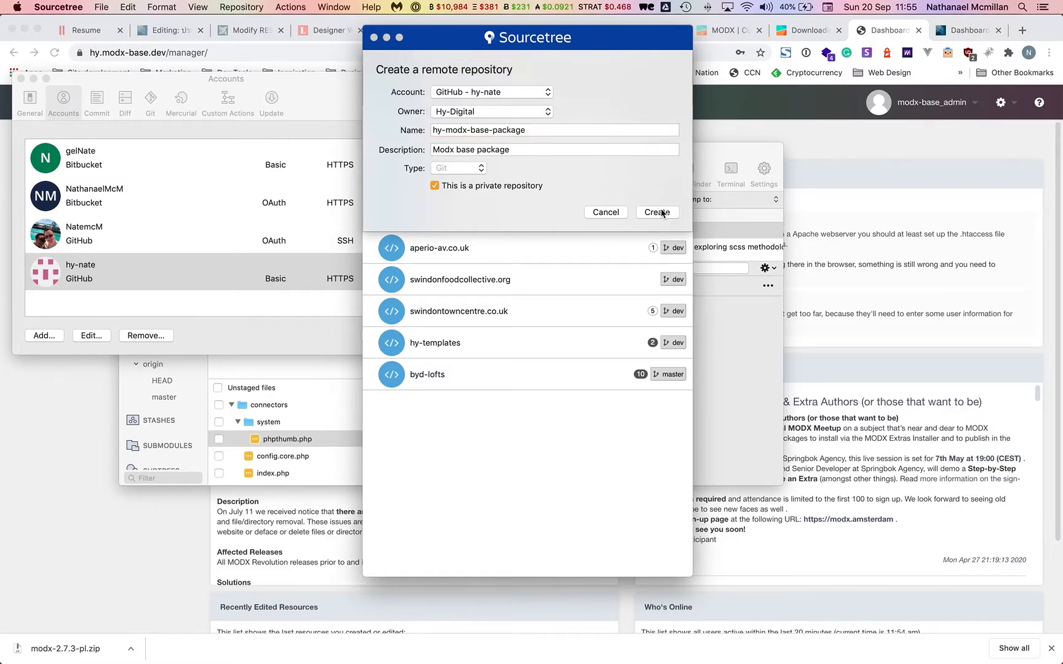
Switch the repository owner to hy-nate and retry creation, dismissing the resulting failure.
click(633, 141)
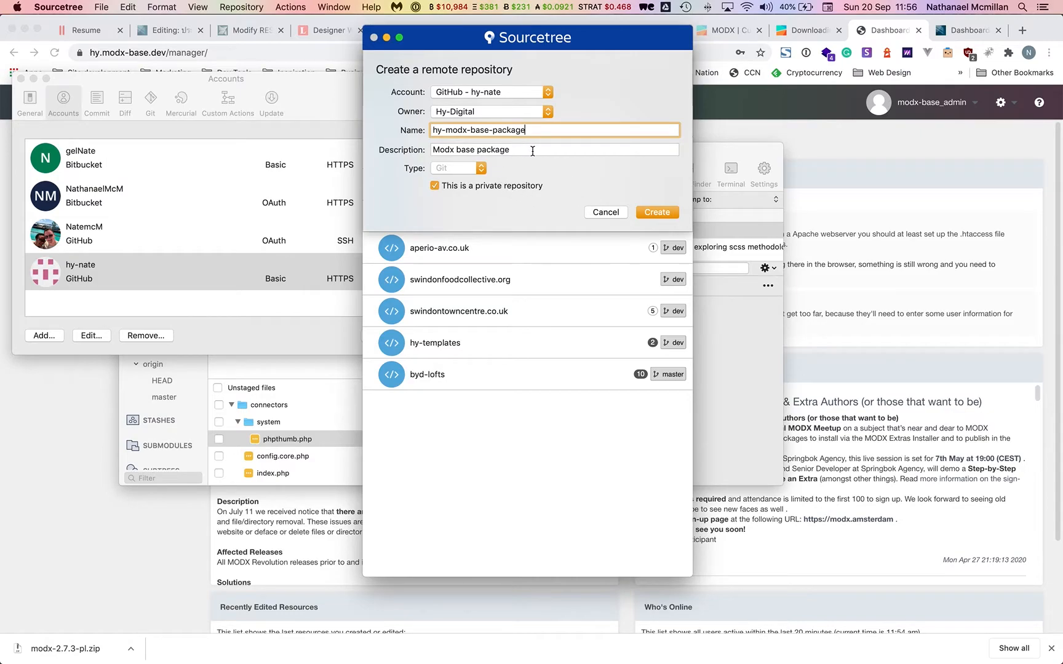
click(491, 112)
click(491, 112)
click(463, 112)
click(455, 101)
click(659, 210)
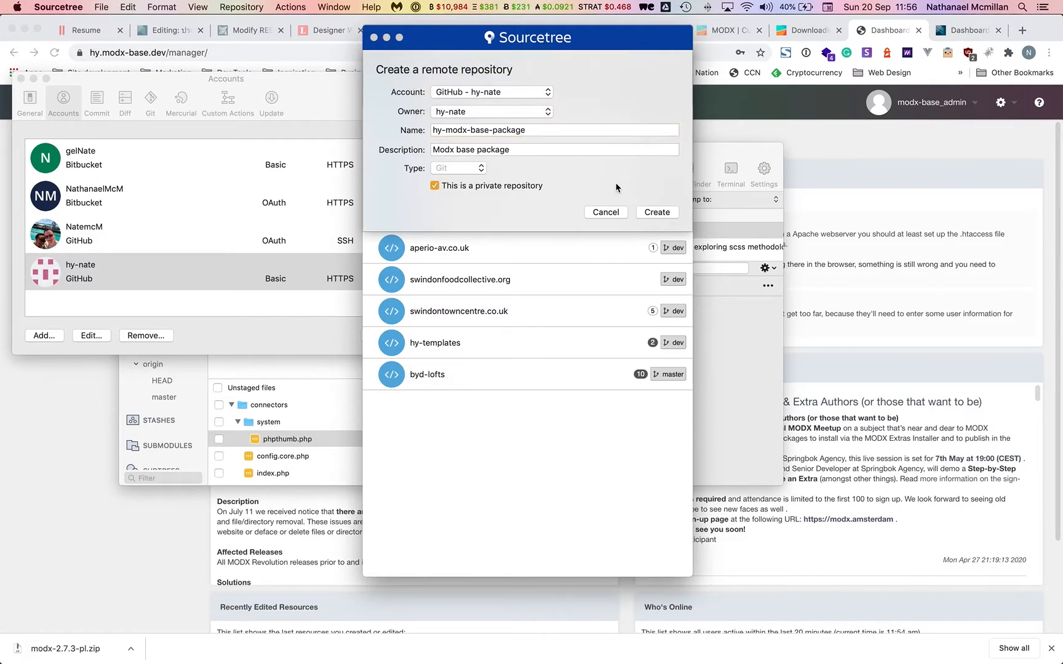
click(643, 138)
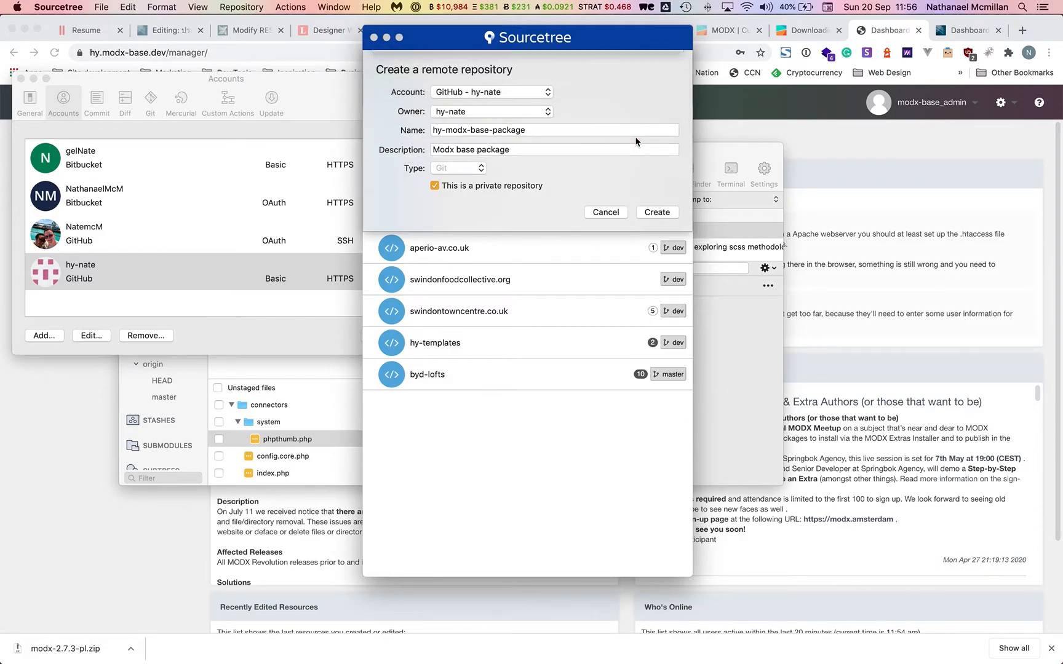
Rename the repository 'Hy Modx Base' under GitHub - hy-nate and retry, dismissing the Not Found error.
click(533, 96)
click(505, 94)
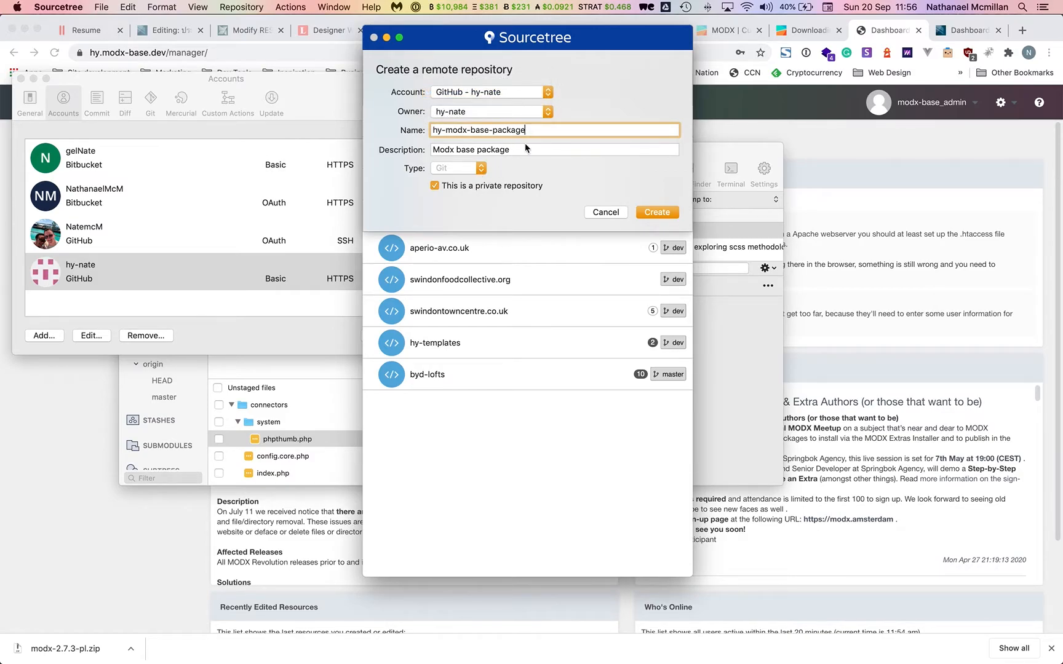
key(super+a)
key(BackSpace)
text(Hy)
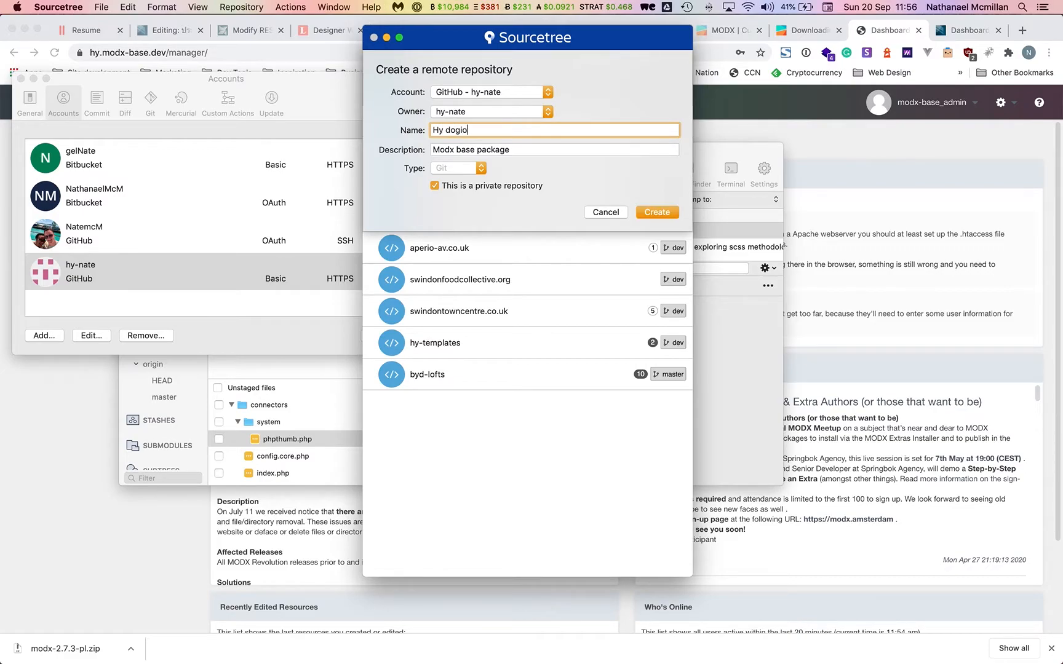
text(Modx BAse)
click(656, 212)
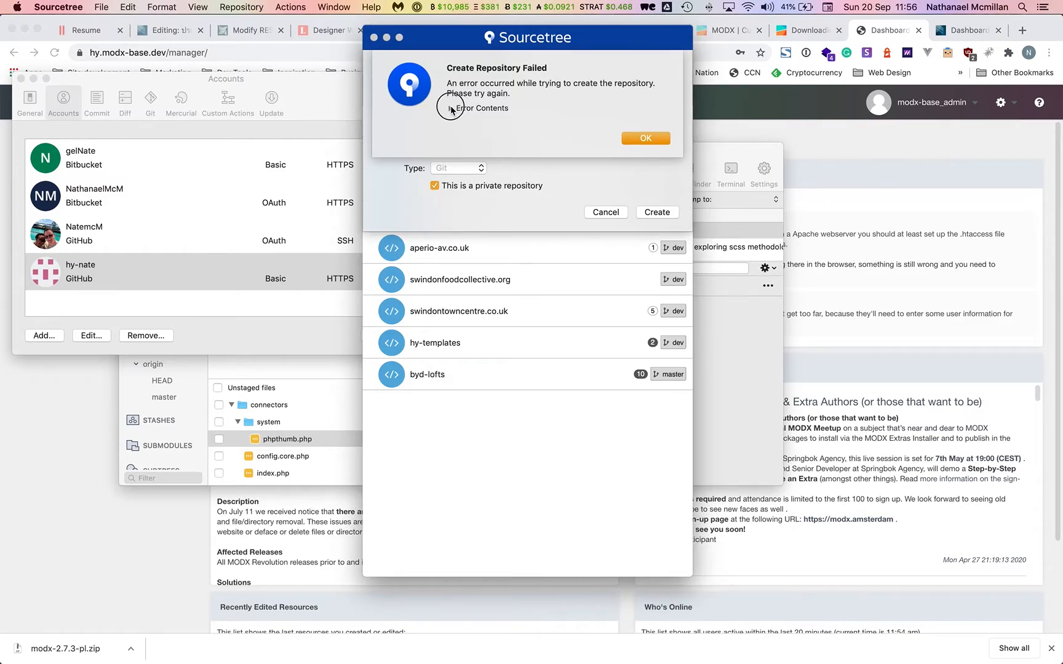
click(451, 109)
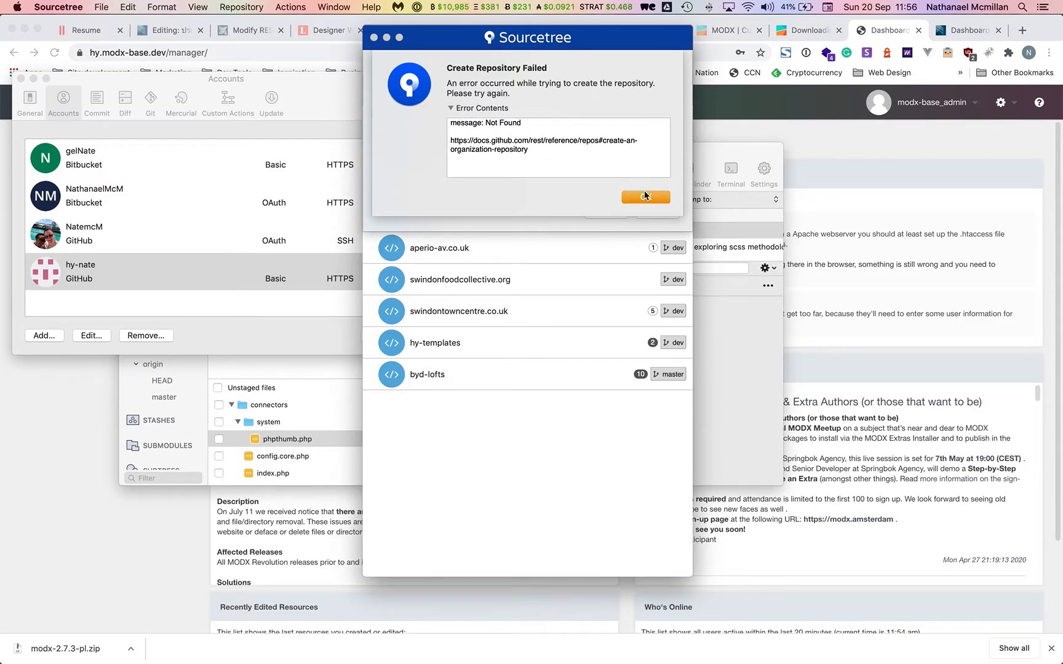
click(645, 196)
Cancel the remote repository sheet and open the local hy-modx-base repository.
click(623, 212)
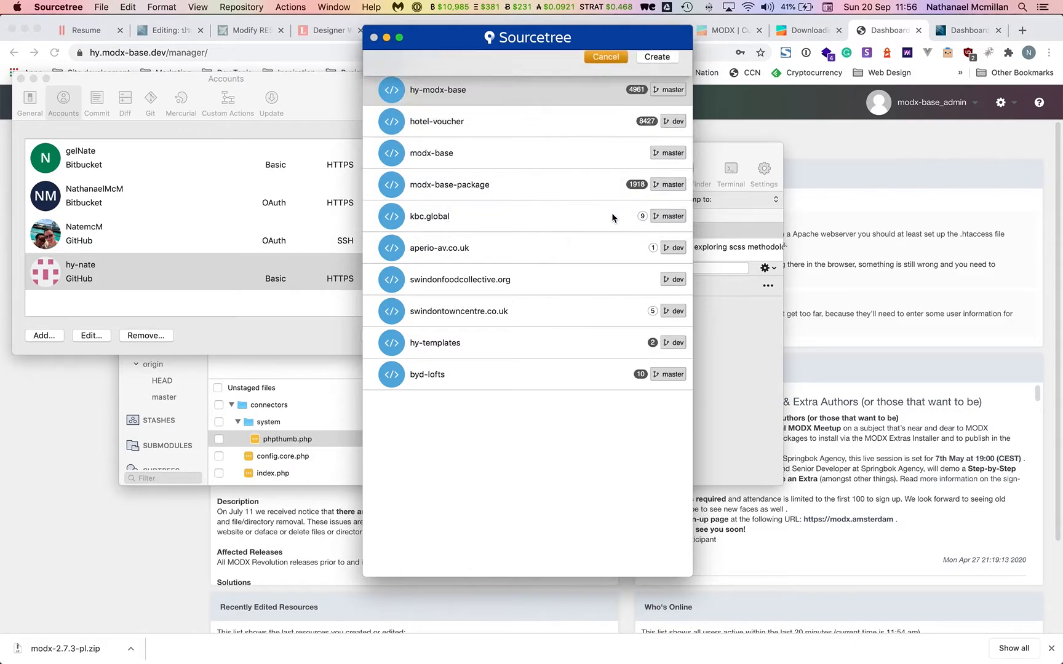
double_click(558, 95)
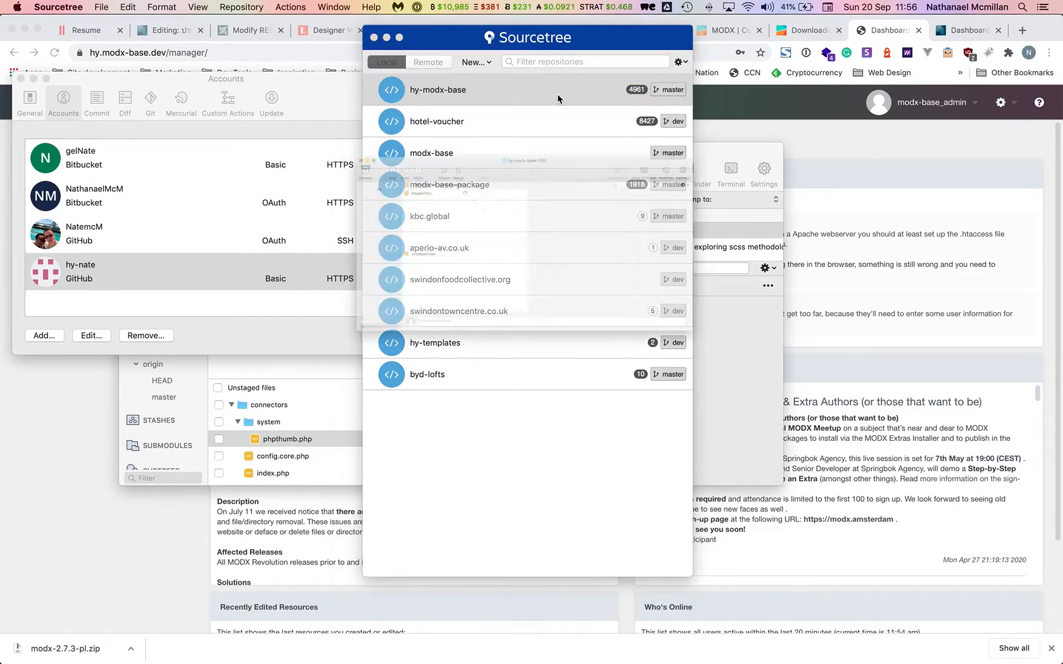
scroll(400, 320, down, 5)
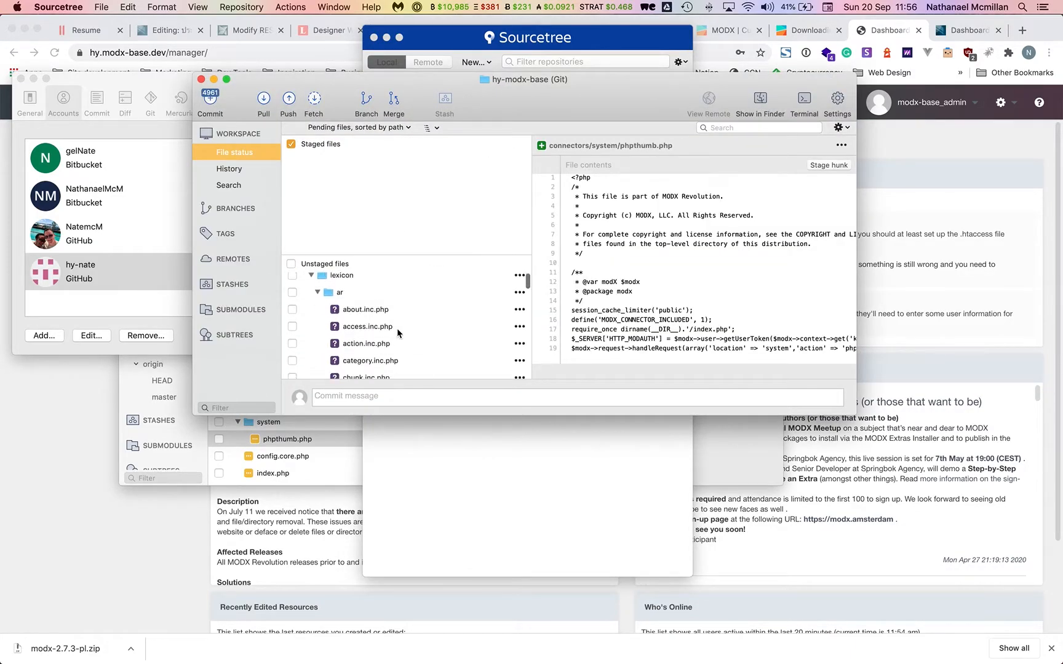
scroll(432, 321, up, 5)
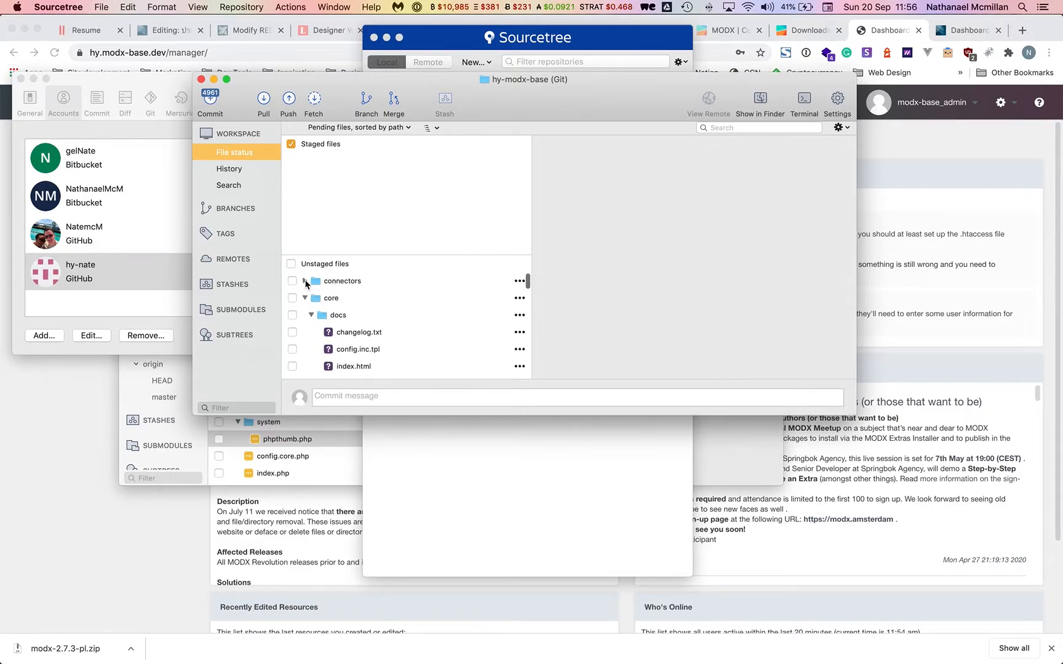
Collapse the system, connectors, manager, setup, site and core subfolders in the unstaged files list.
click(311, 297)
click(304, 280)
click(305, 315)
scroll(307, 308, down, 2)
click(310, 294)
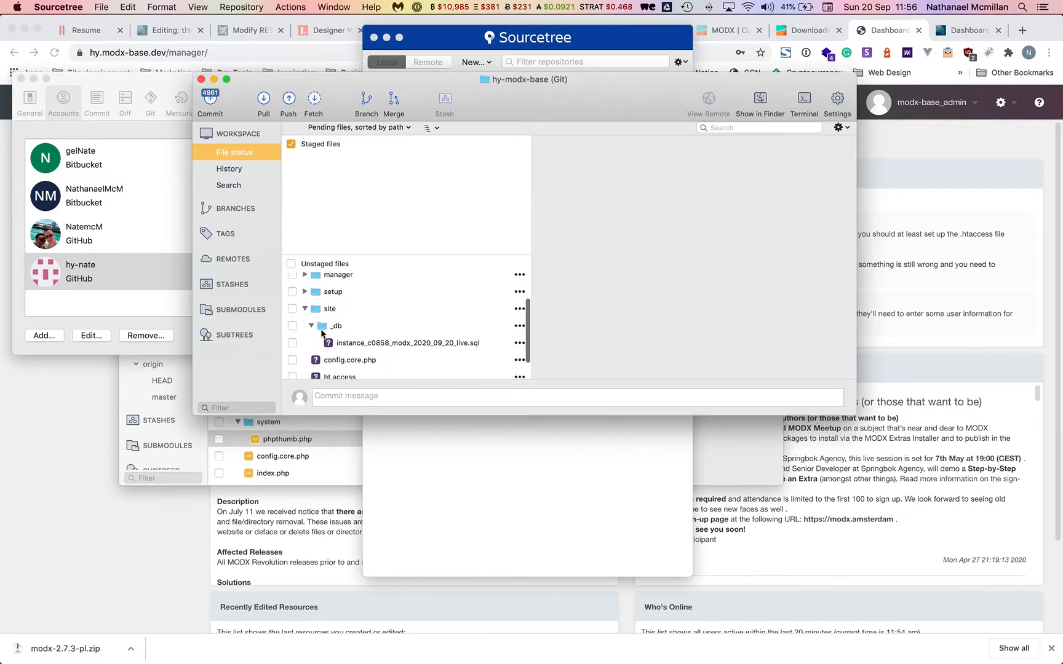
click(305, 309)
scroll(325, 319, up, 2)
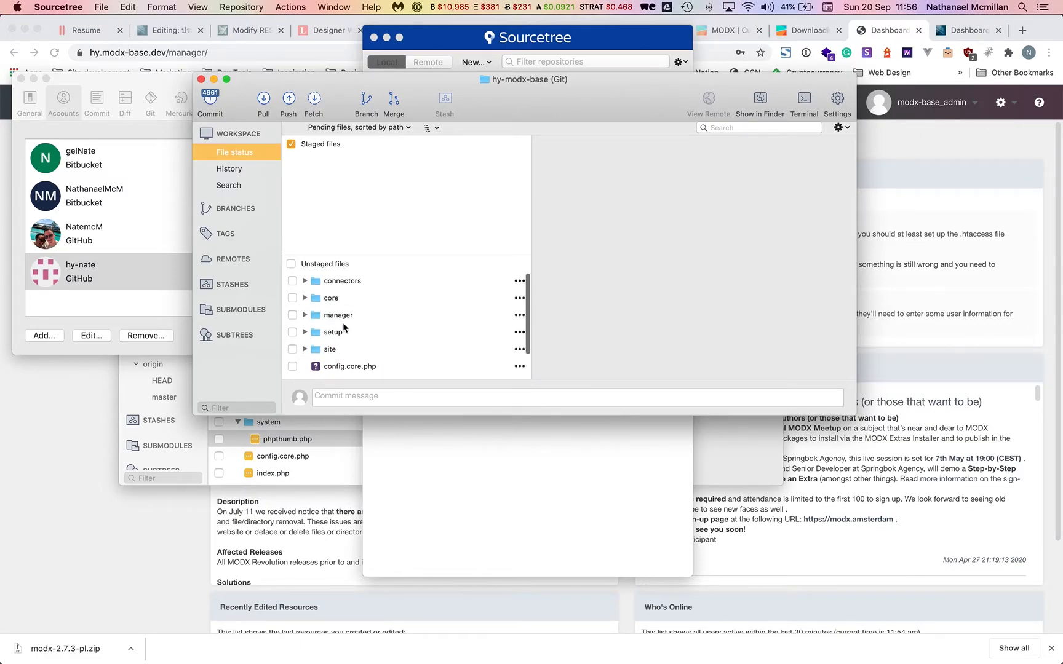
click(306, 298)
scroll(313, 307, down, 1)
click(312, 295)
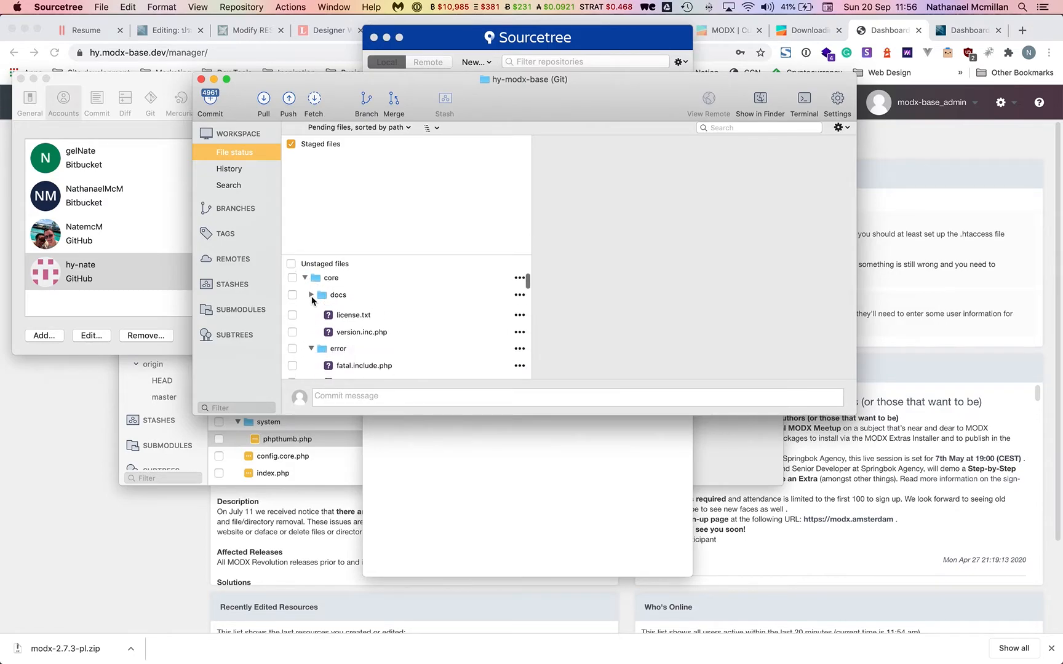
click(311, 312)
click(311, 329)
scroll(311, 317, down, 2)
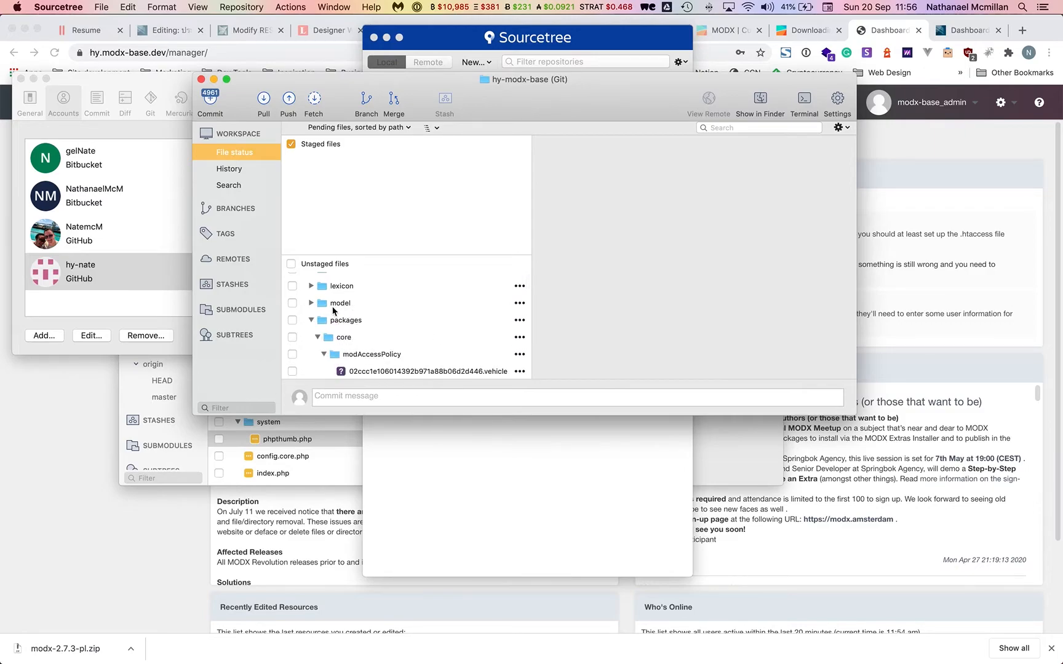
click(311, 319)
click(312, 345)
scroll(371, 327, down, 2)
scroll(371, 326, up, 3)
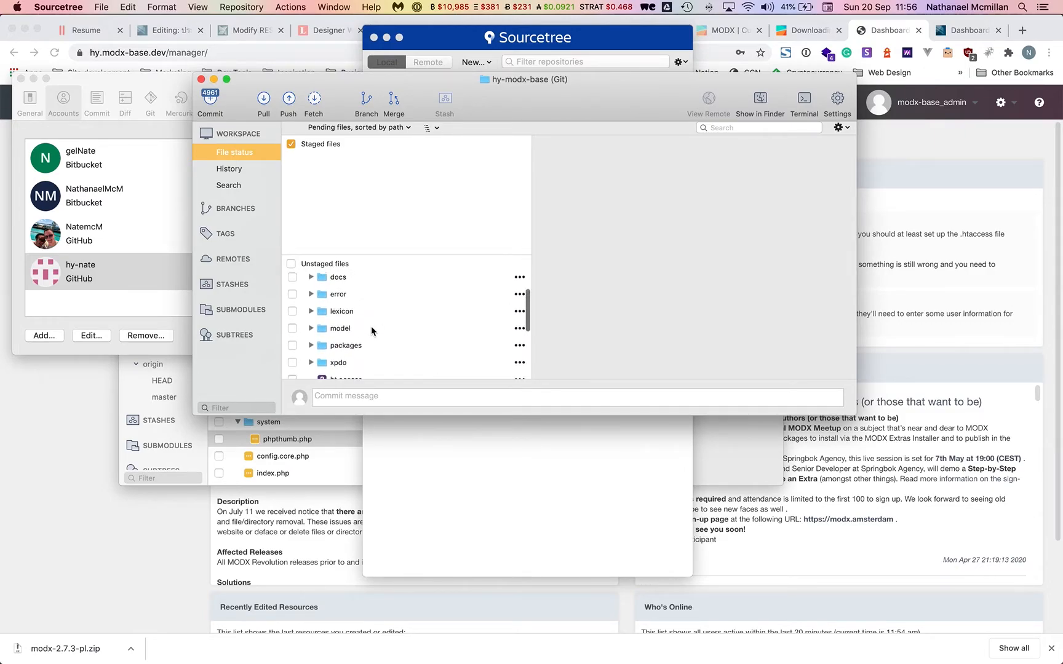
key(super+Tab)
key(super+Tab)
key(super+Tab)
key(super+Tab)
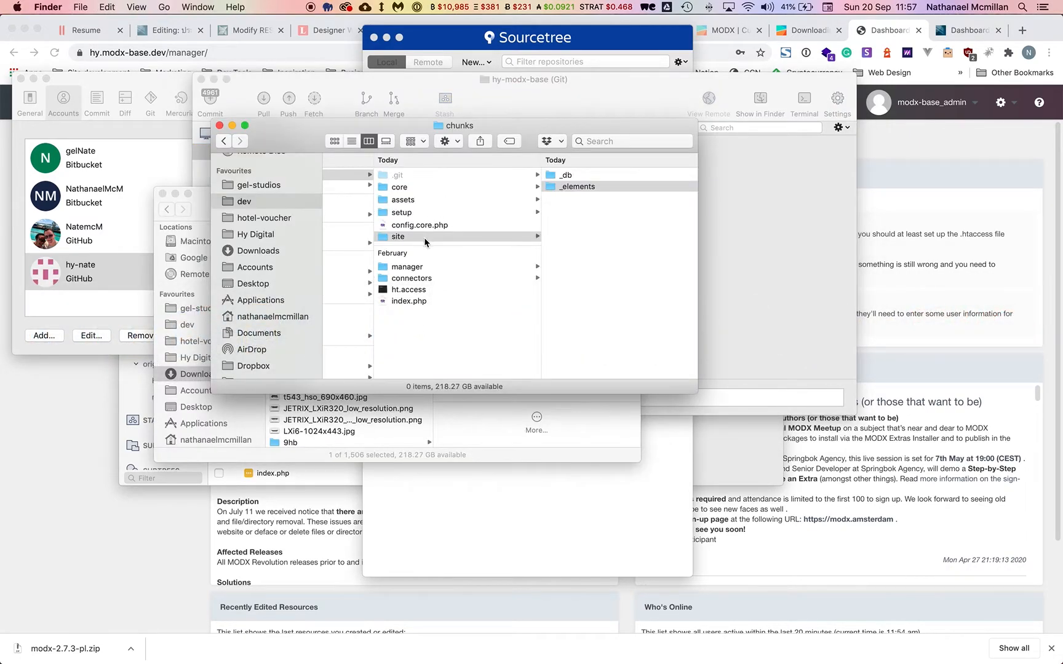
Open the project's core/config folder in Finder to reveal config.inc.php.
click(426, 188)
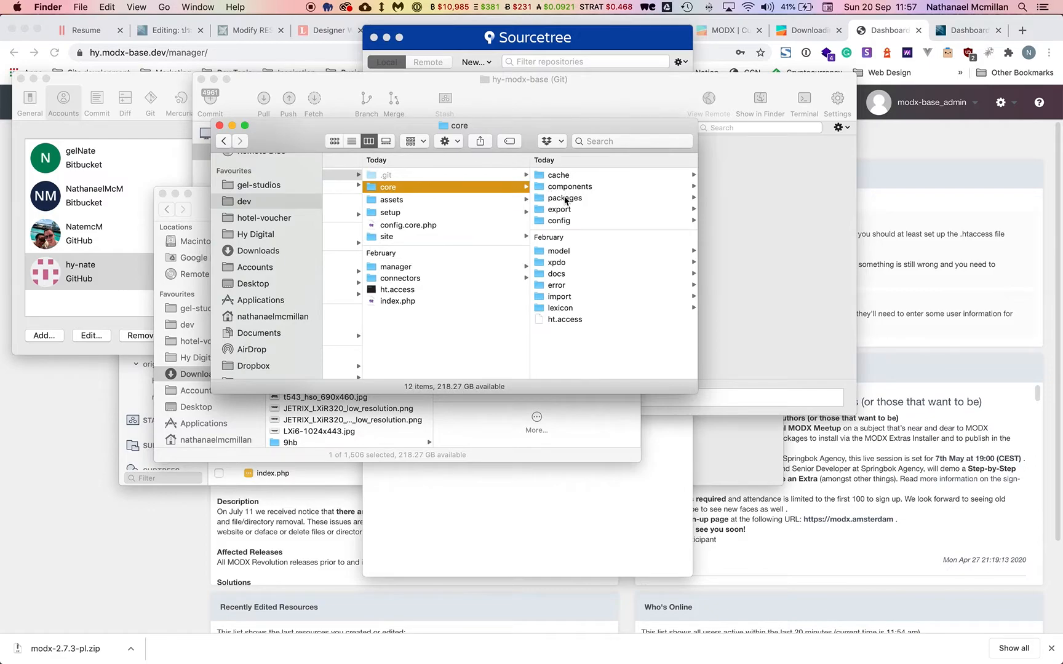
click(571, 223)
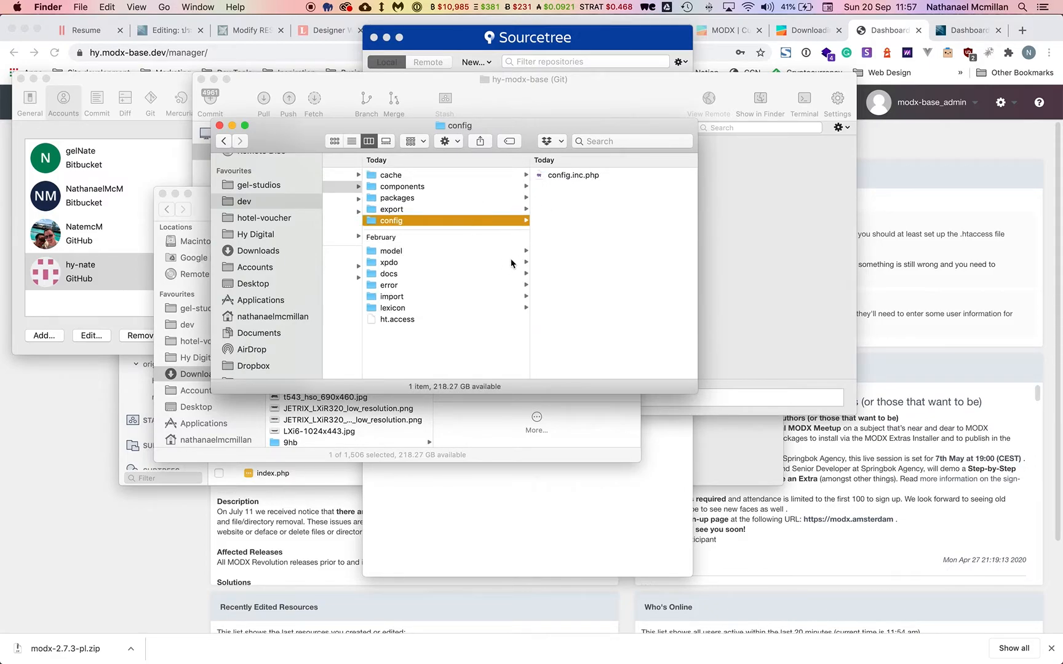
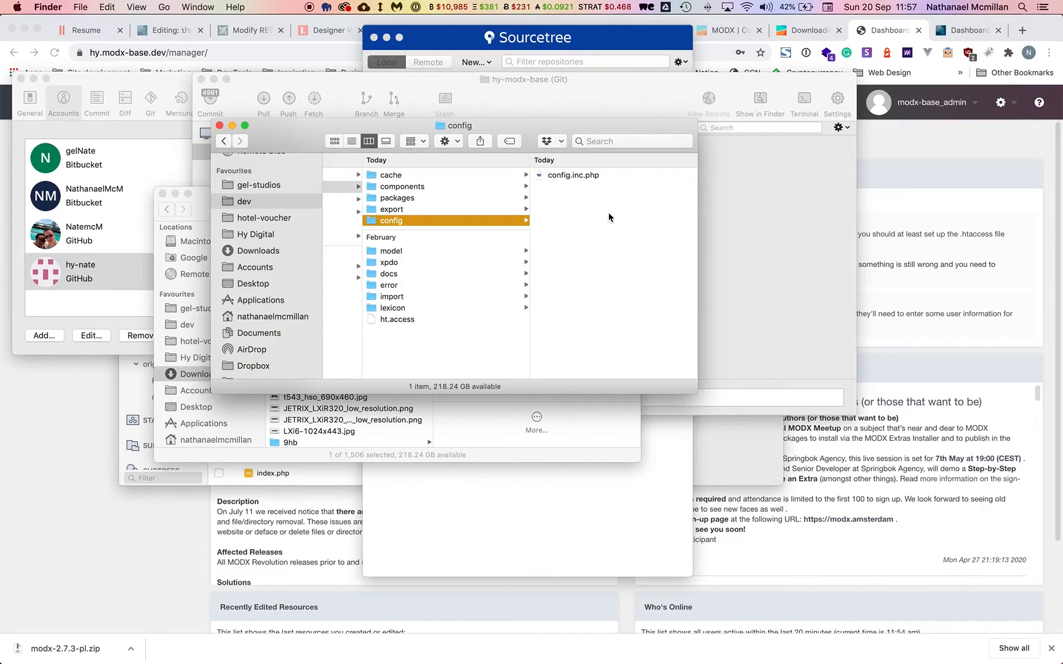
Bring Sourcetree's hy-modx-base window forward, showing connectors and core as unstaged files.
click(764, 316)
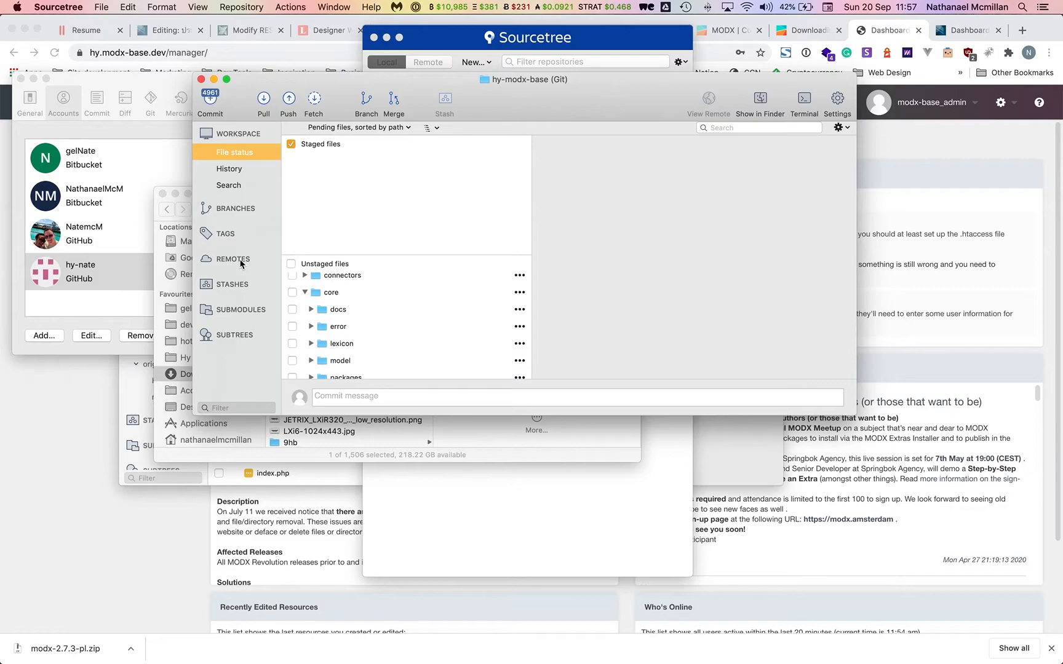
In hy-modx-base's repository settings, open the Remotes list and start adding a new remote.
drag(249, 92, 274, 69)
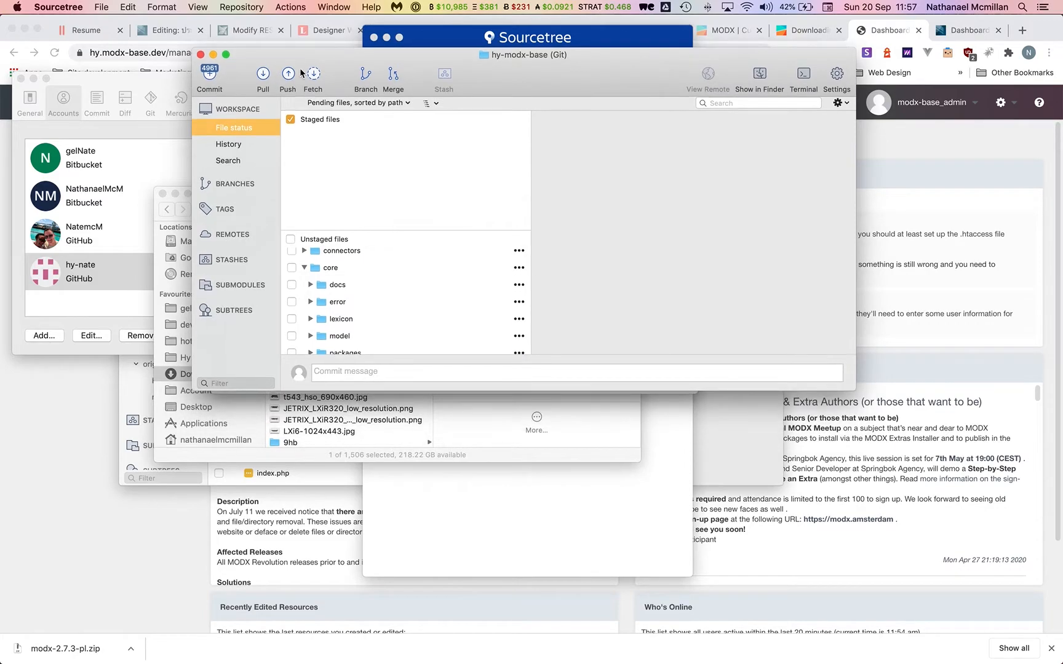
click(837, 77)
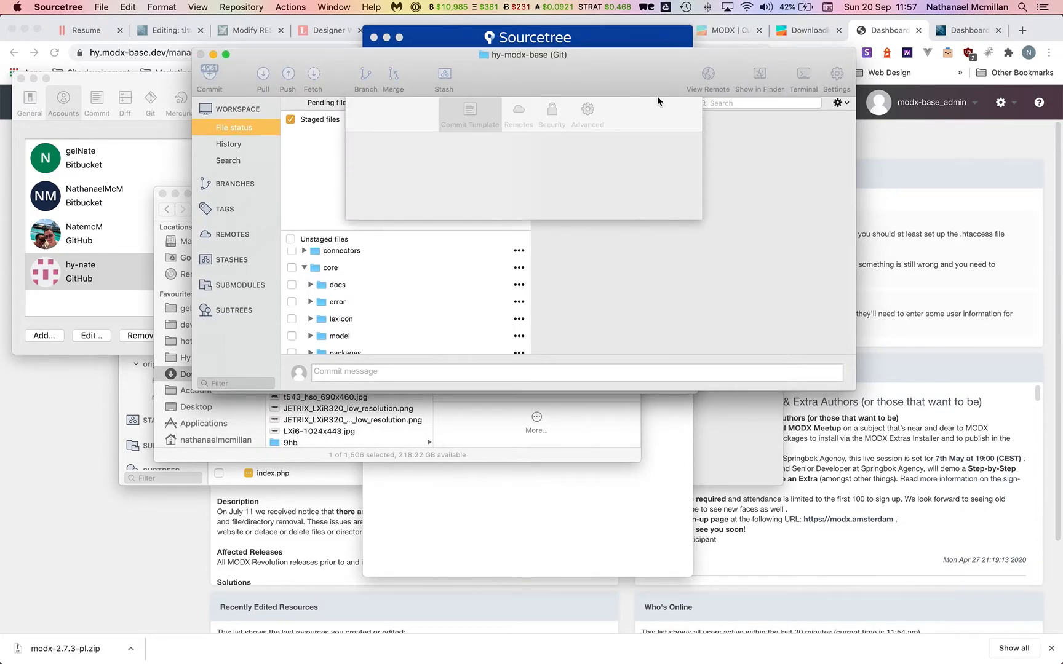
click(519, 114)
click(383, 240)
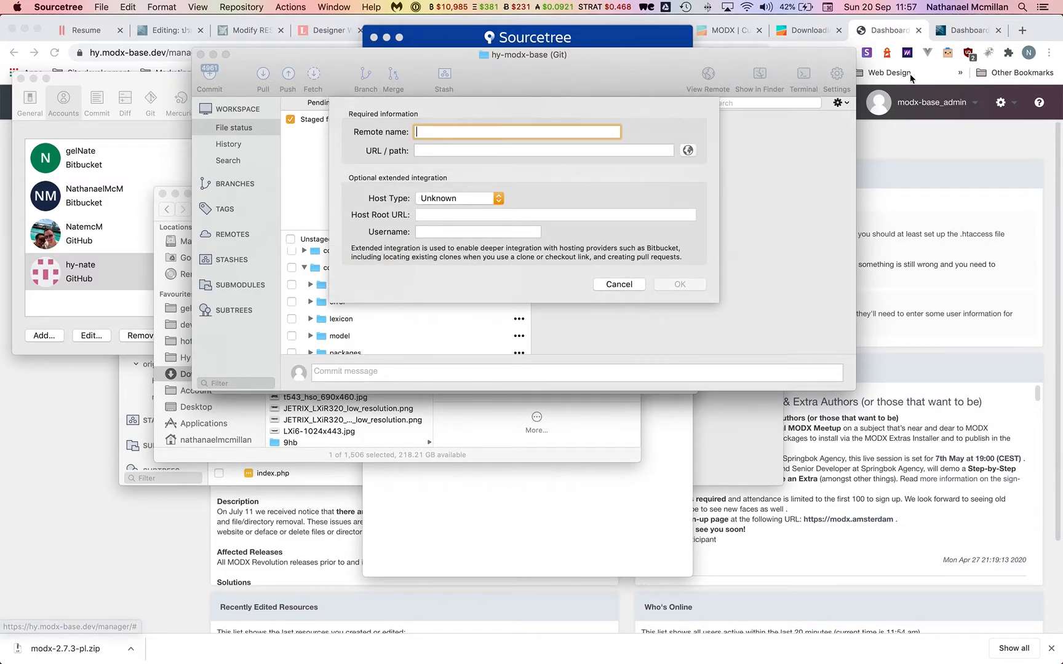
Start a new GitHub repository owned by Hy-Digital, named 'Modx base', described 'Base package for modx'.
click(891, 34)
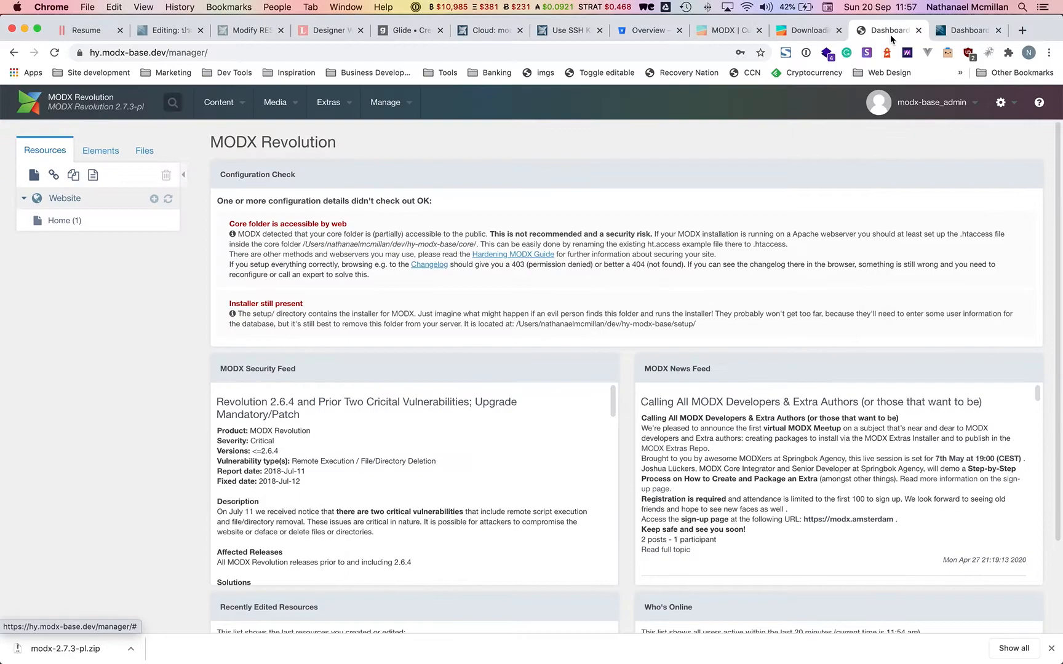
click(891, 34)
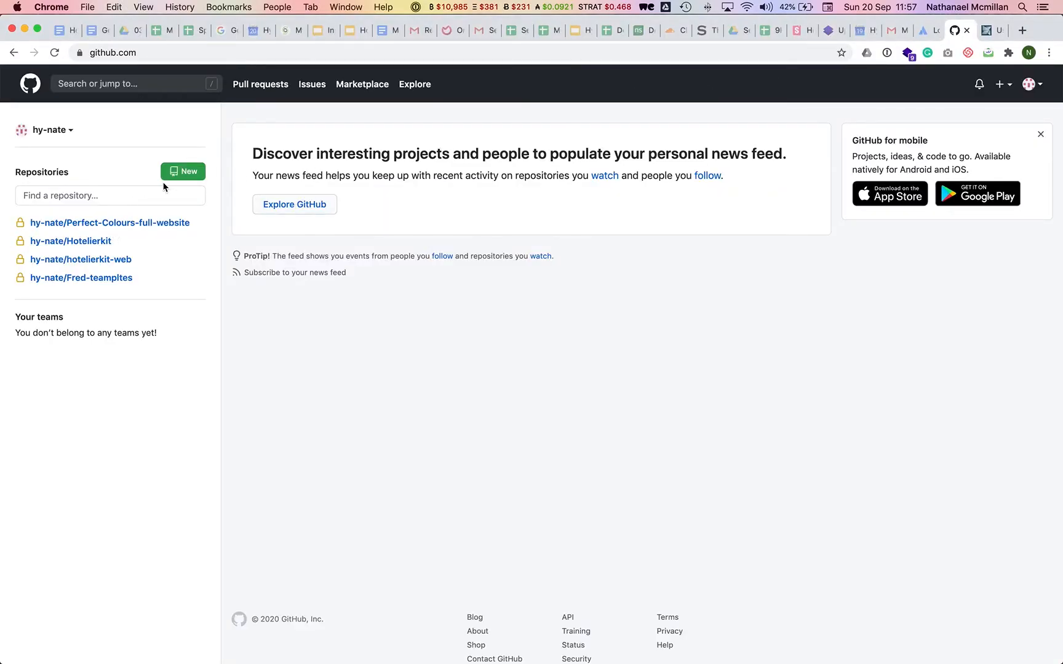
click(184, 172)
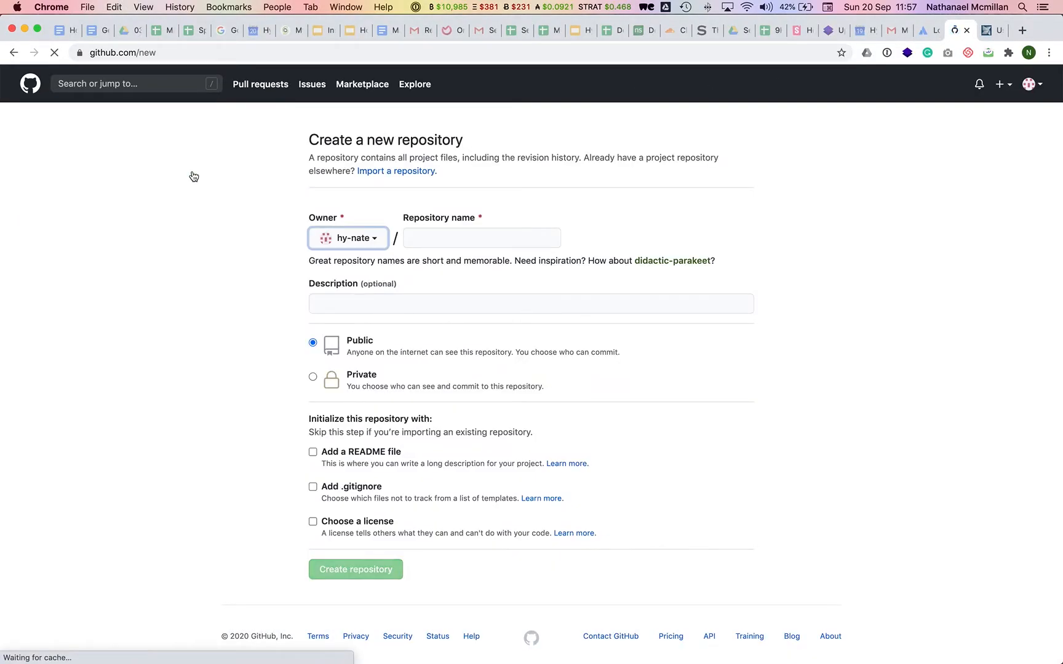
click(348, 238)
click(364, 286)
click(447, 232)
text(Modx base)
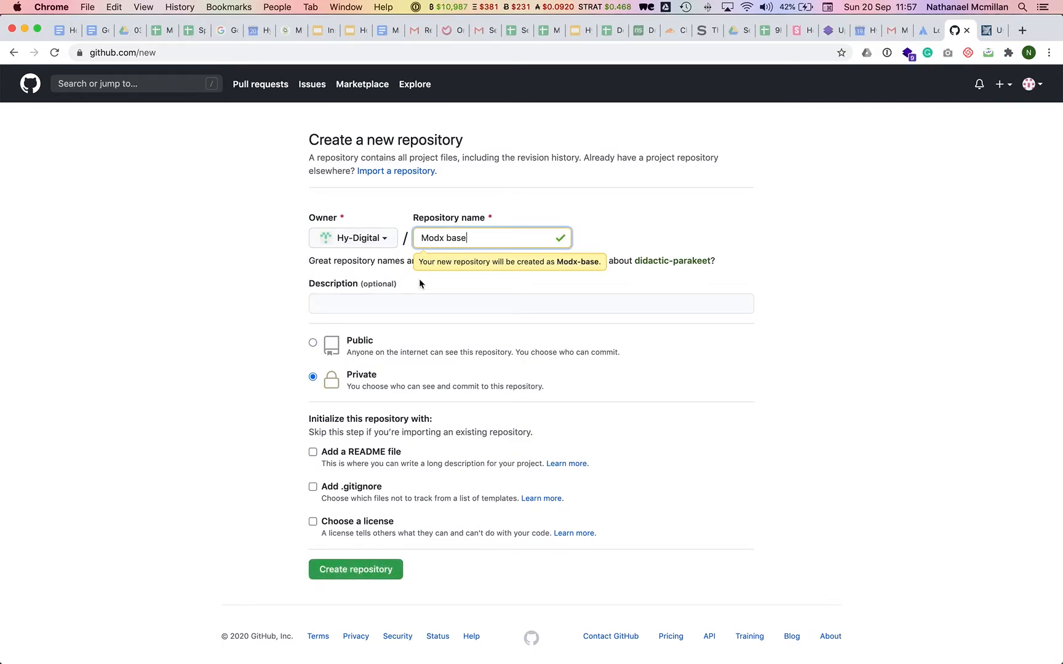
click(377, 302)
text(Base)
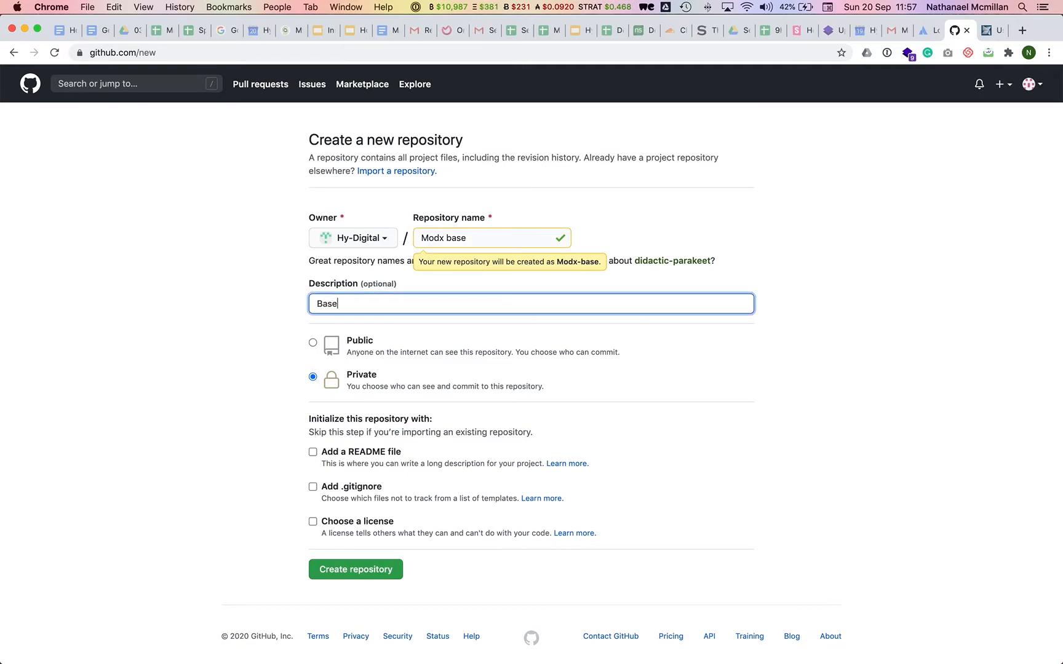
text( package for modx)
After a look at the import form, re-enter the name and create the Modx-base repository.
scroll(336, 388, down, 1)
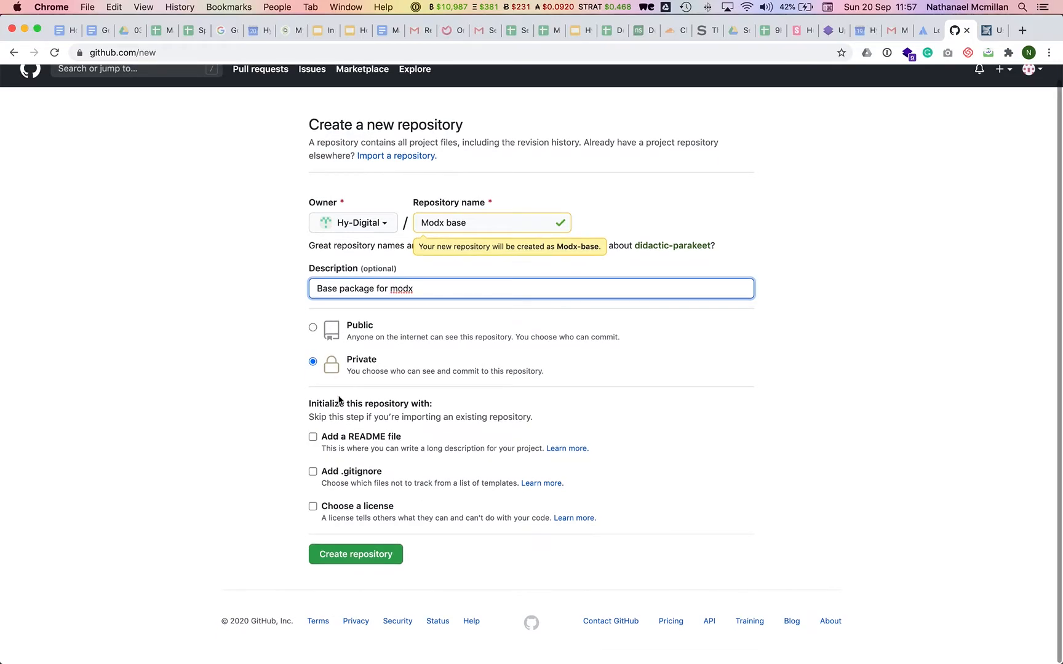
click(381, 157)
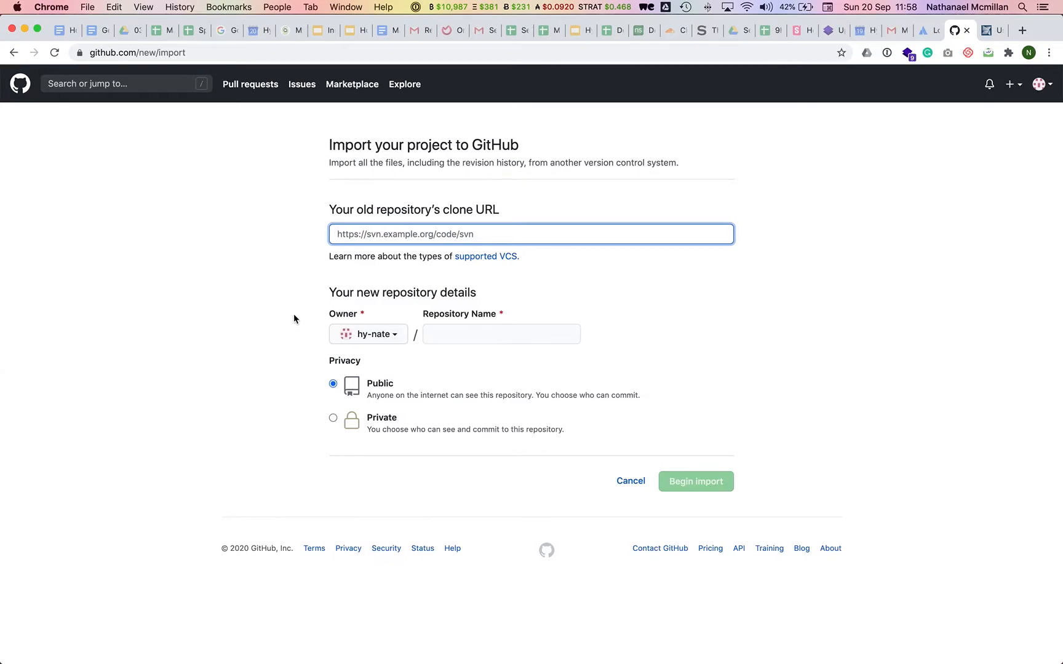
click(259, 293)
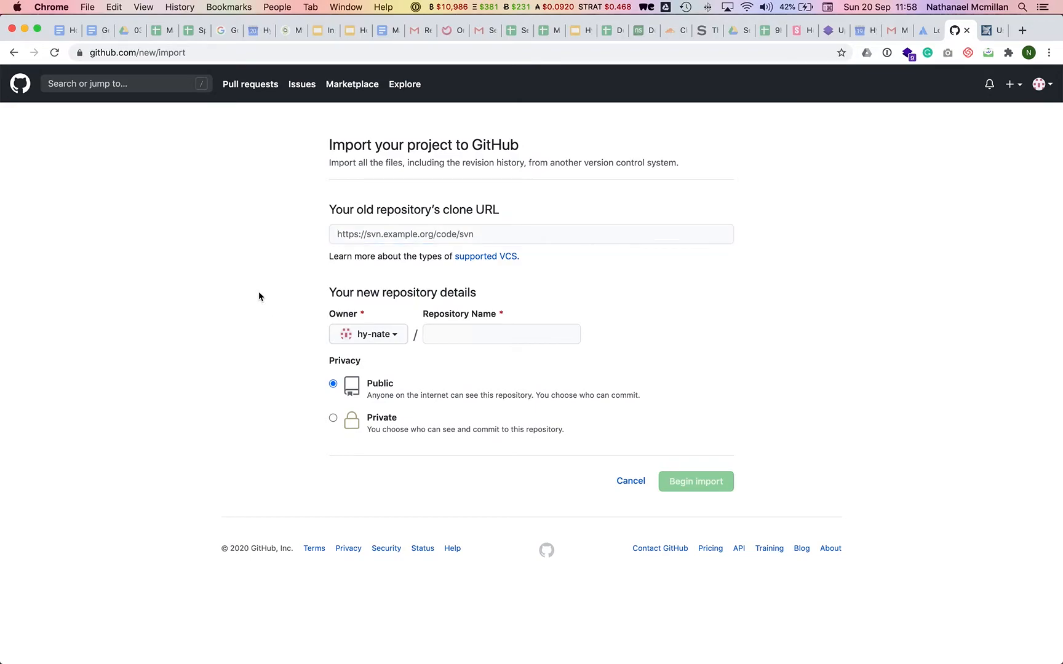
click(14, 55)
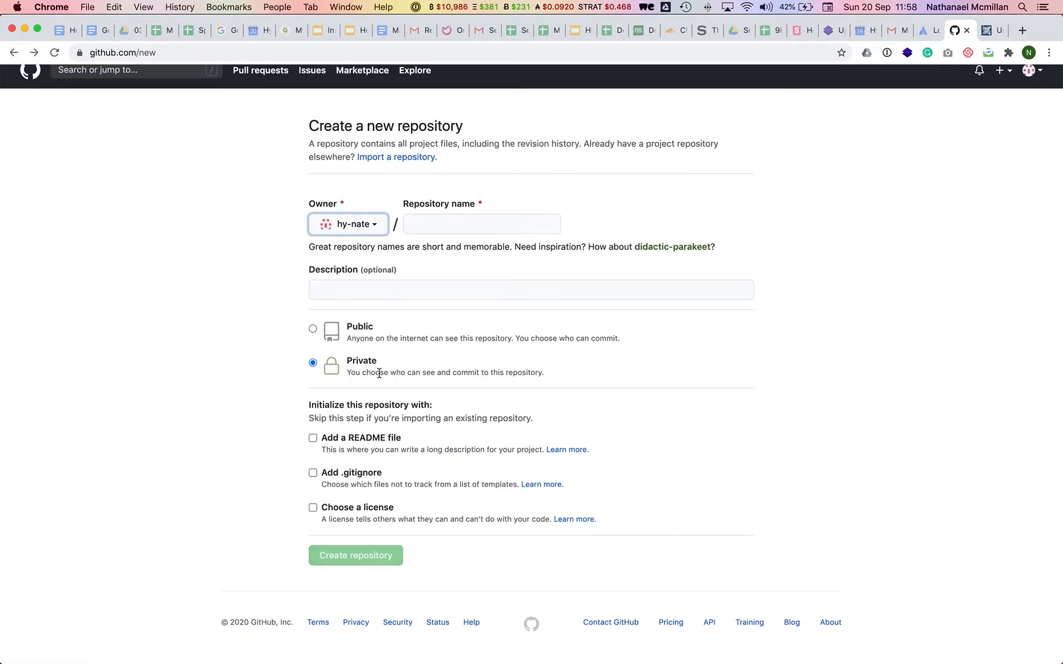
click(472, 226)
text(Modx base)
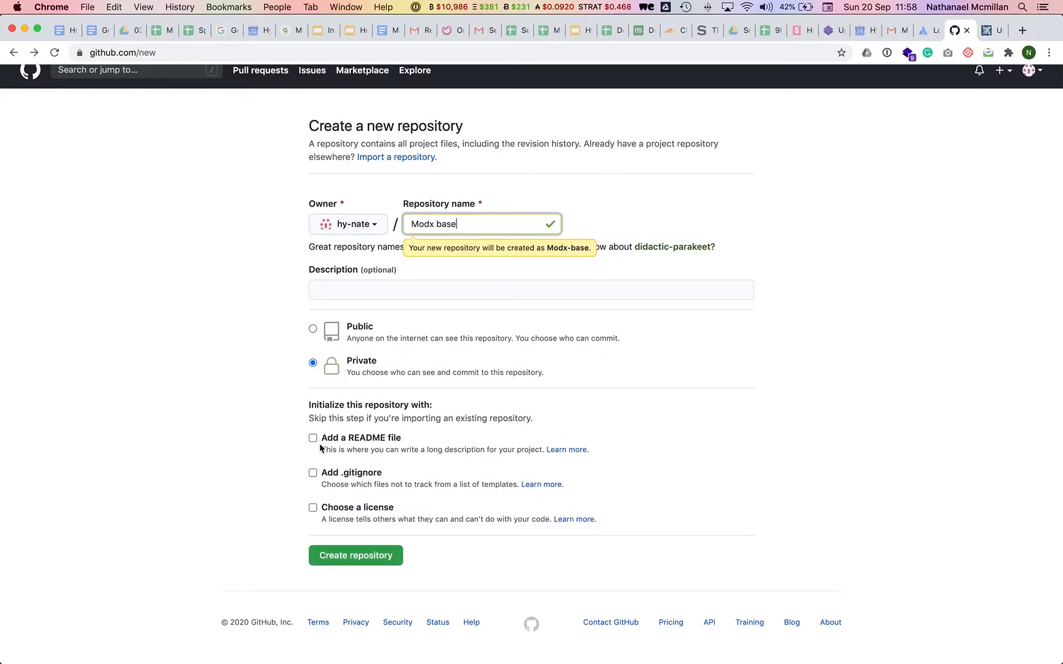
click(353, 553)
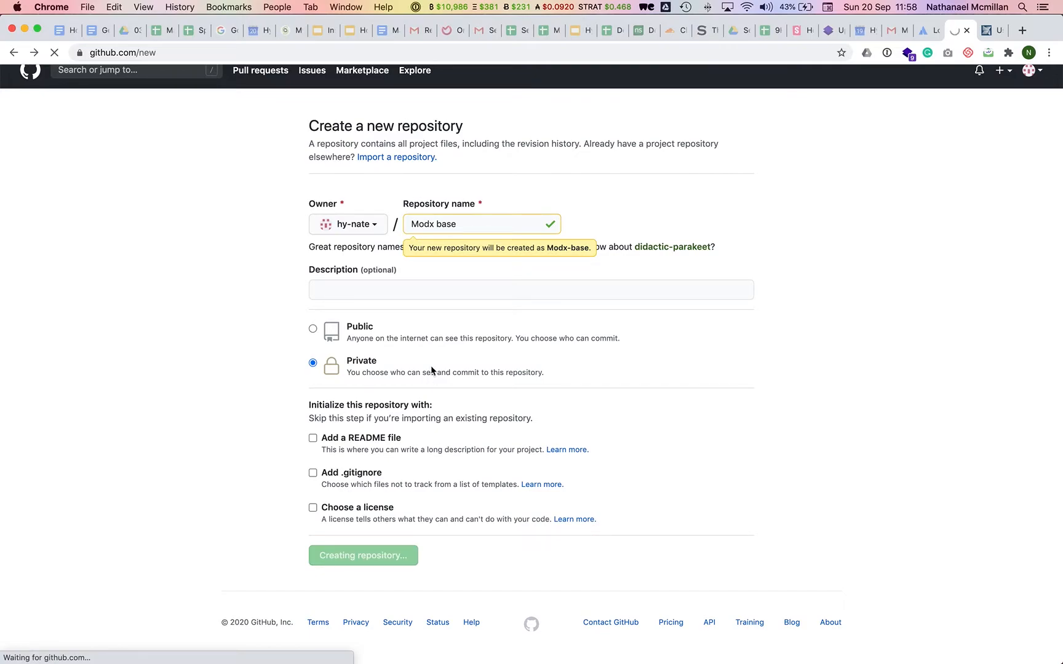
Copy the new Modx-base repository's HTTPS clone URL from GitHub's Quick setup.
key(super+Tab)
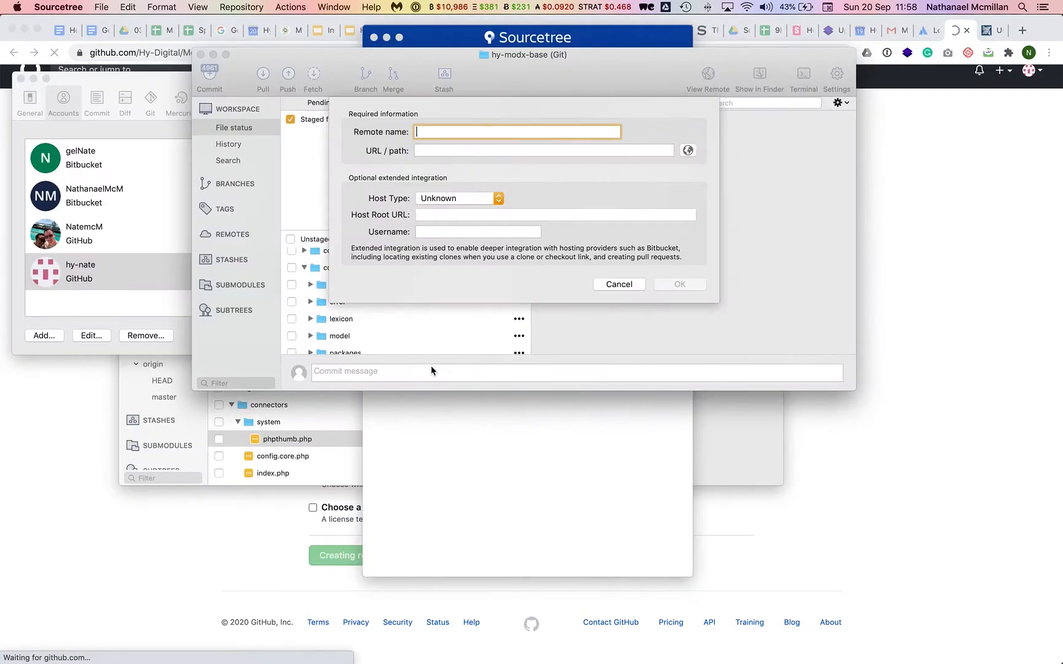
key(super+Tab)
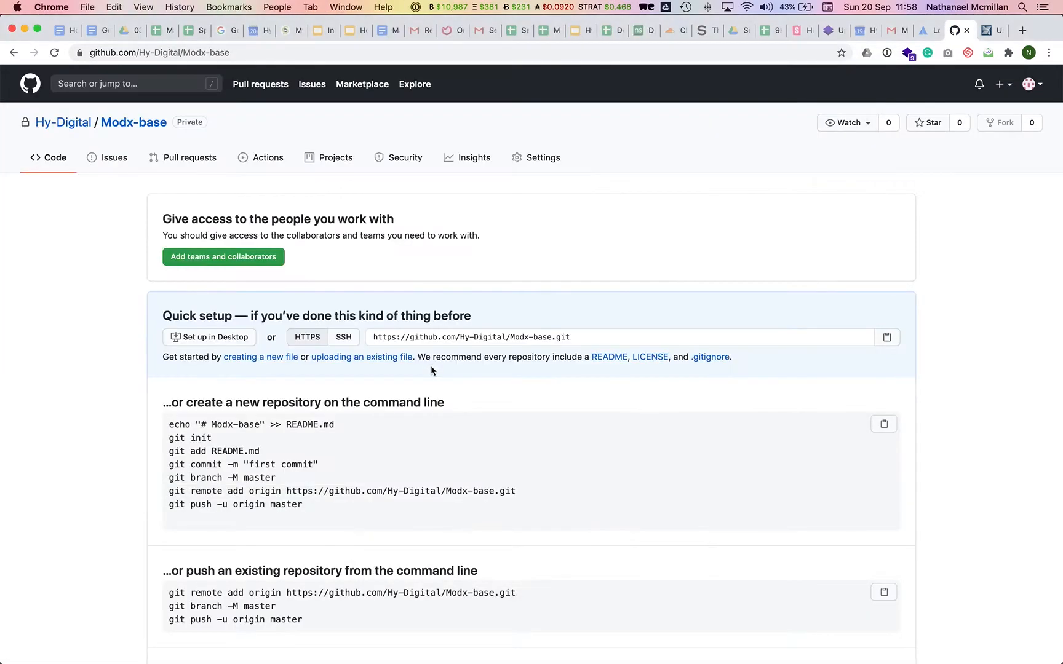
scroll(410, 338, down, 1)
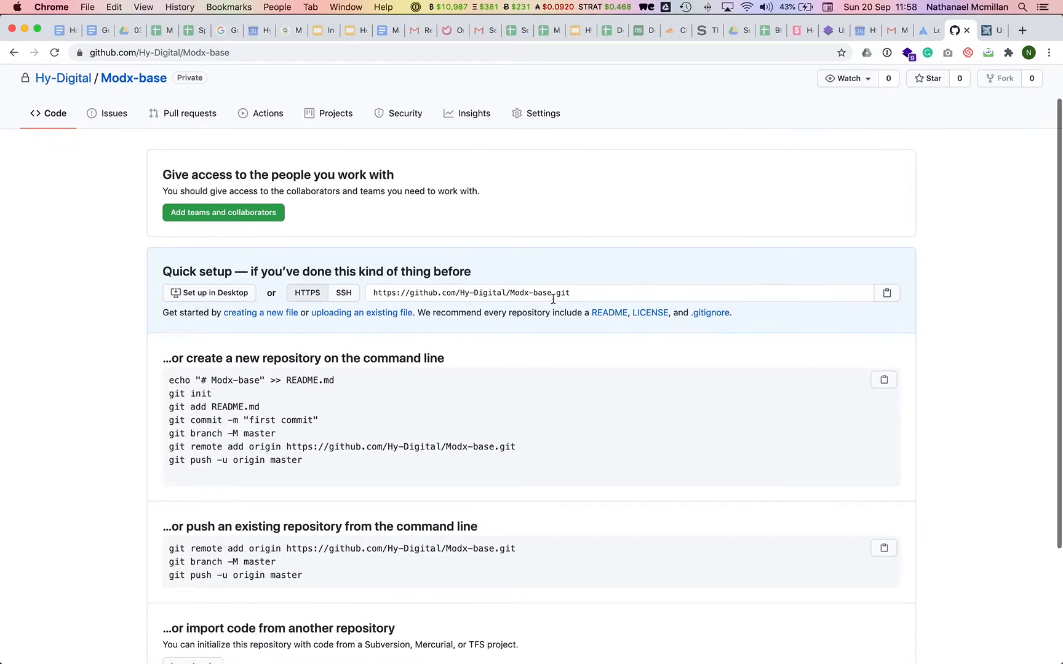
mouse_move(645, 288)
mouse_down()
mouse_move(368, 293)
mouse_move(595, 287)
mouse_move(585, 295)
mouse_up()
key(super+c)
Paste the clone URL into Sourcetree's new remote form and name the remote Modx-base.
key(super+Tab)
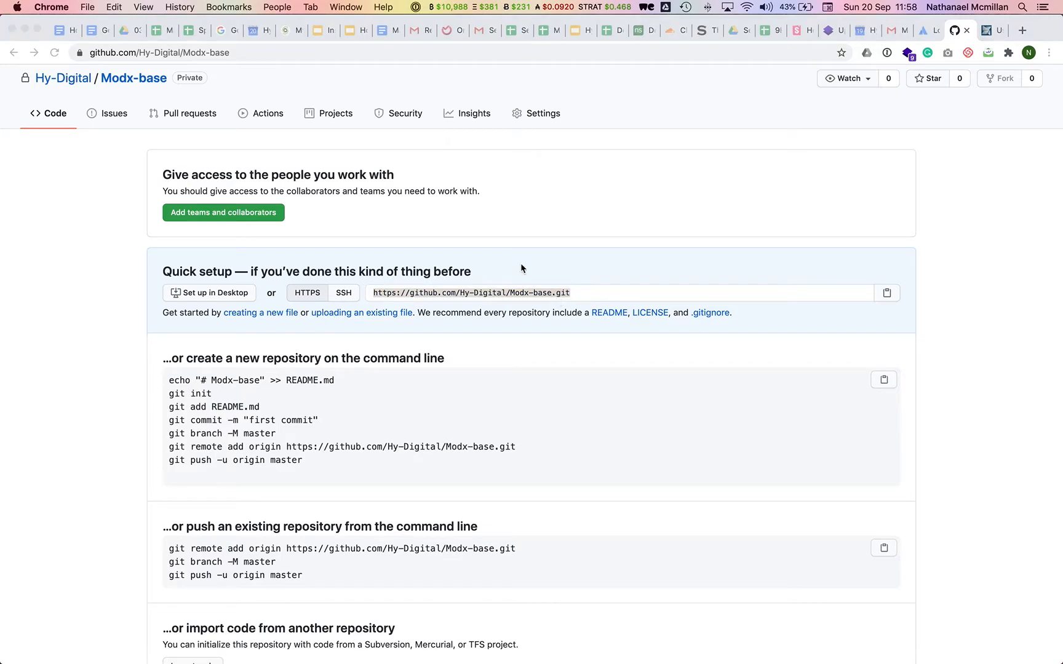
click(454, 151)
key(super+Tab)
key(super+Tab)
key(super+v)
key(super+Tab)
scroll(369, 200, up, 1)
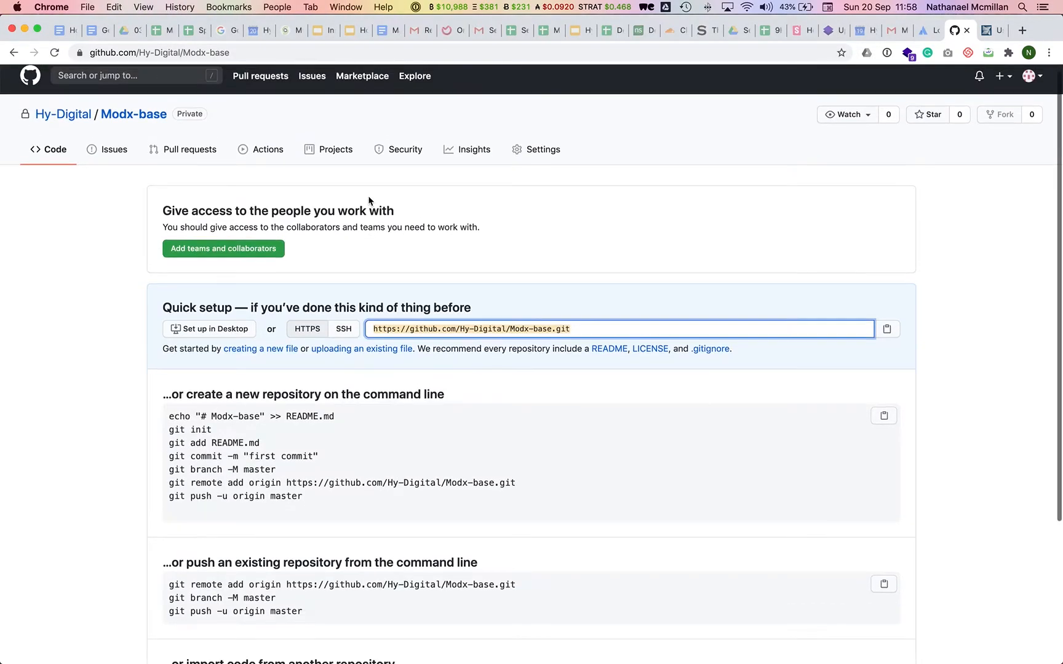
key(super+Tab)
click(432, 133)
text(Modx-base)
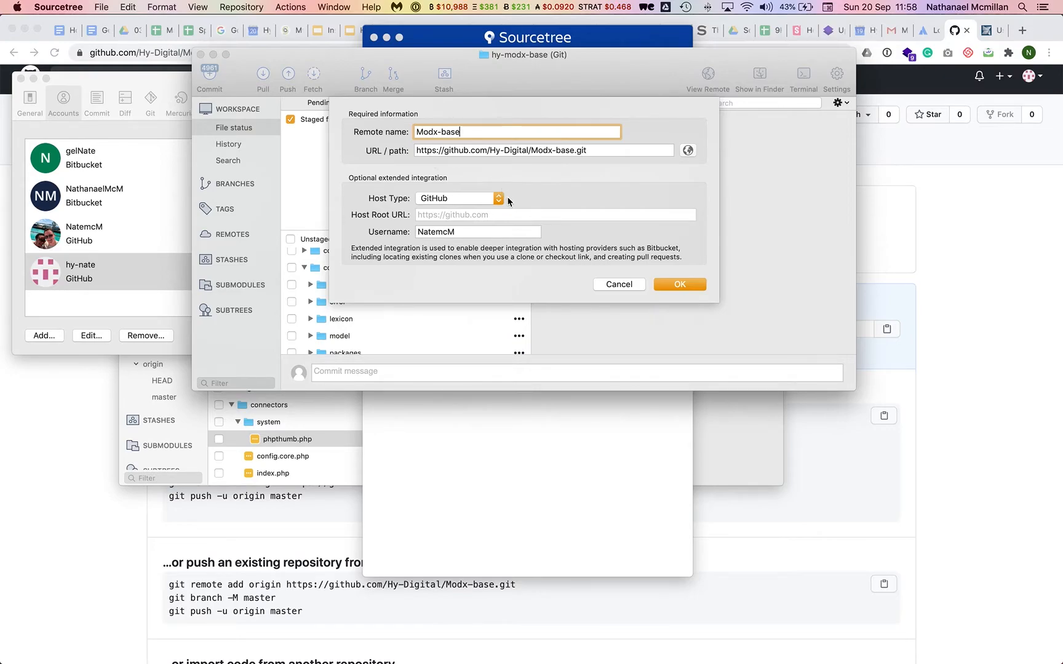
Set the remote's host type to GitHub and replace the prefilled username with the account username.
double_click(474, 231)
key(BackSpace)
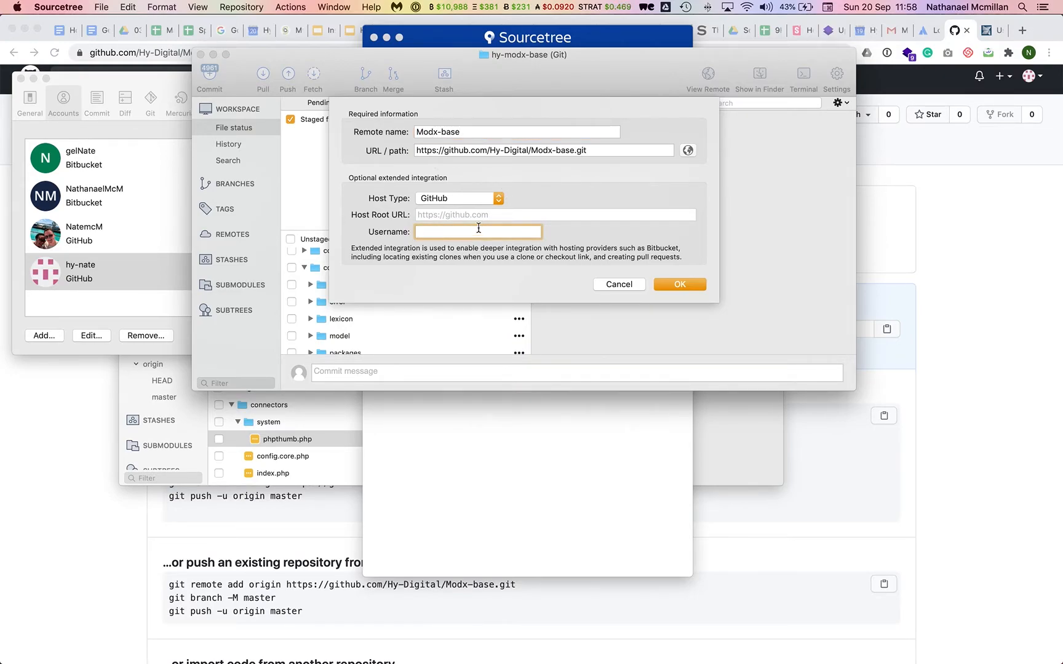
click(477, 200)
click(467, 199)
text(hynas)
Search hosted repositories for 'modx', pick the GitHub Modx-base repository and confirm the remote.
click(688, 149)
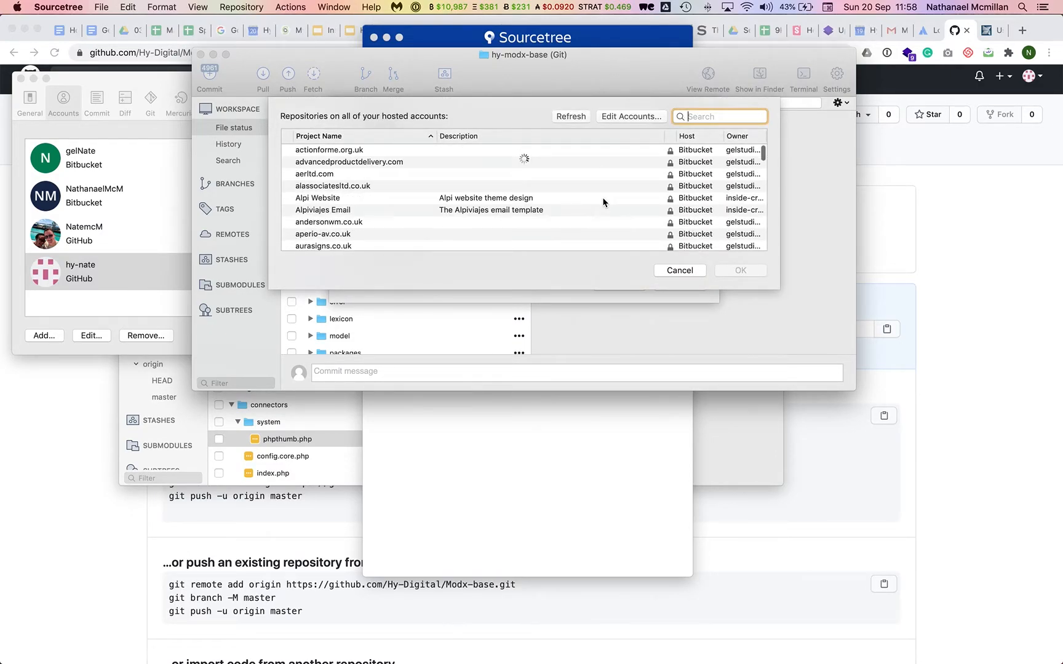
scroll(602, 197, down, 2)
scroll(602, 196, down, 5)
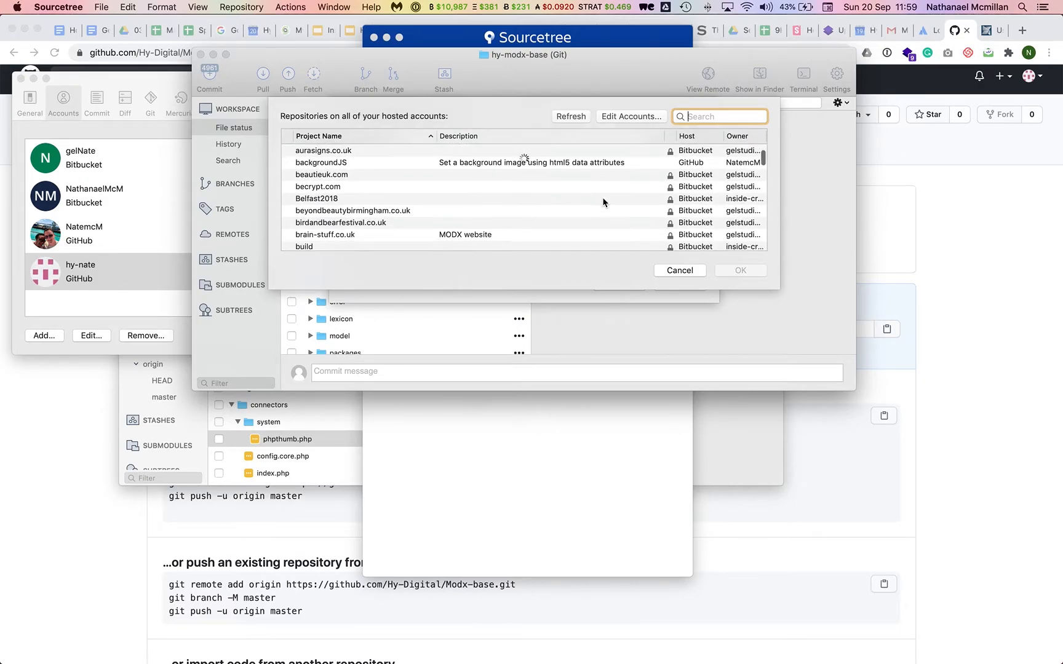
scroll(602, 197, down, 8)
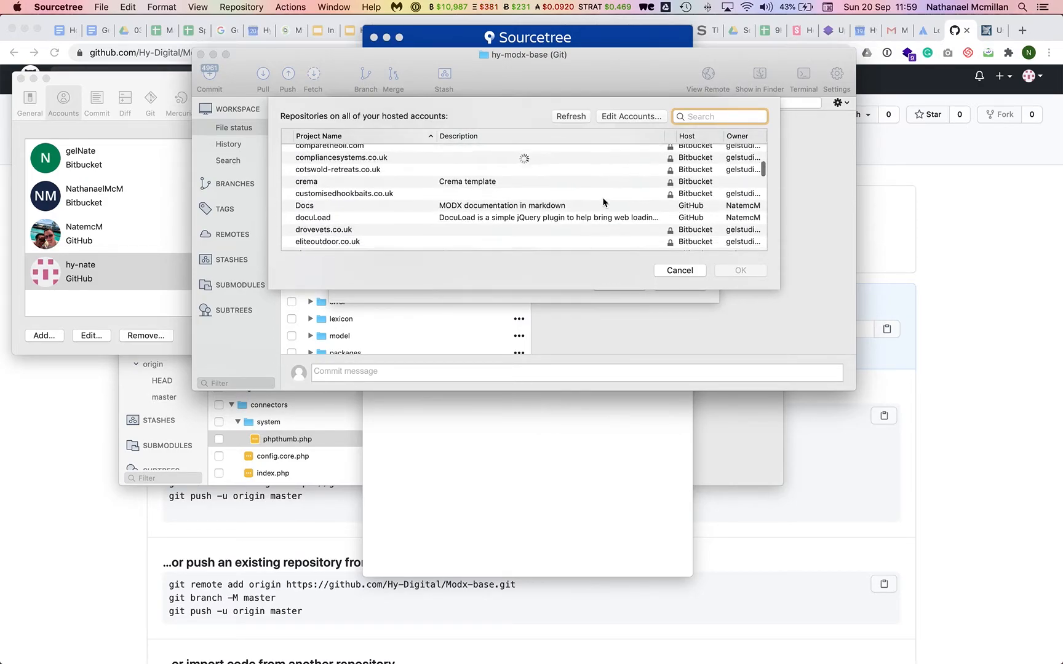
scroll(603, 200, down, 3)
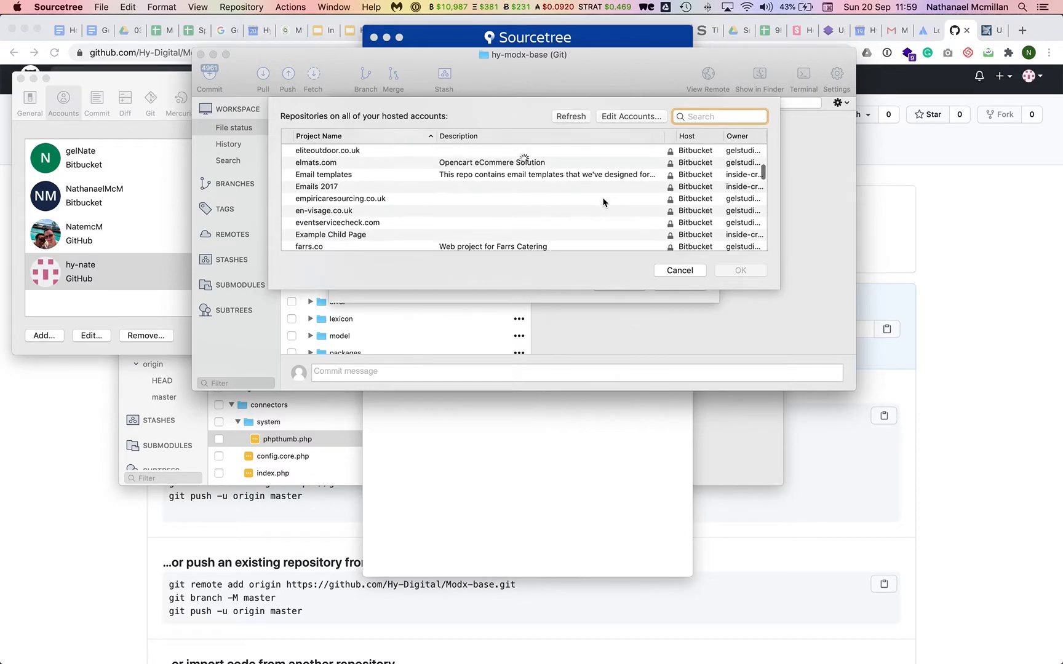
text(modx)
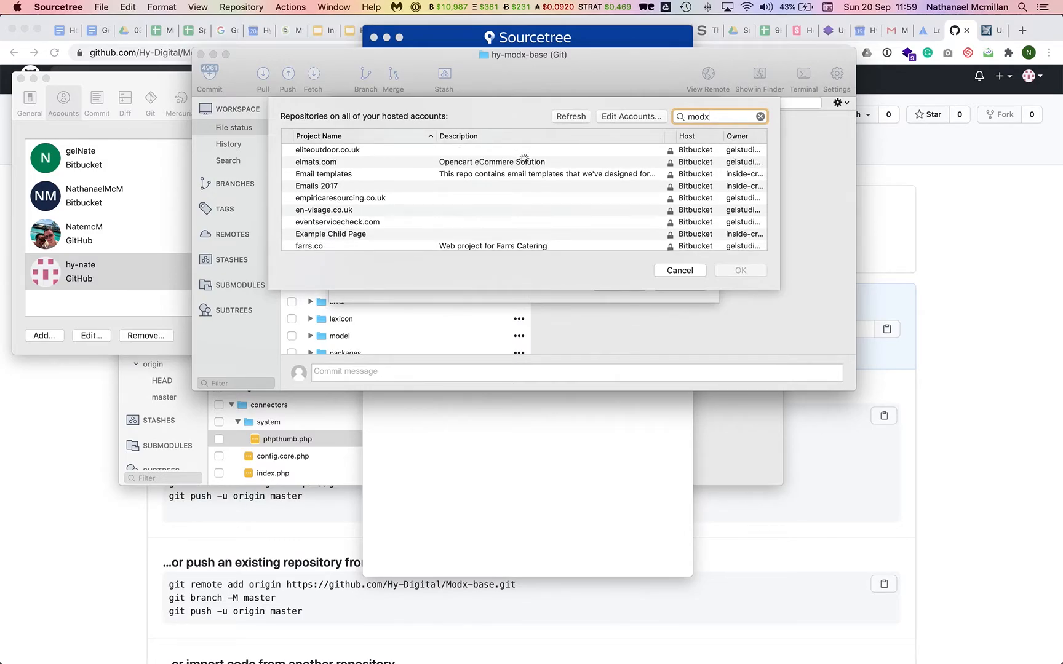
scroll(499, 189, up, 3)
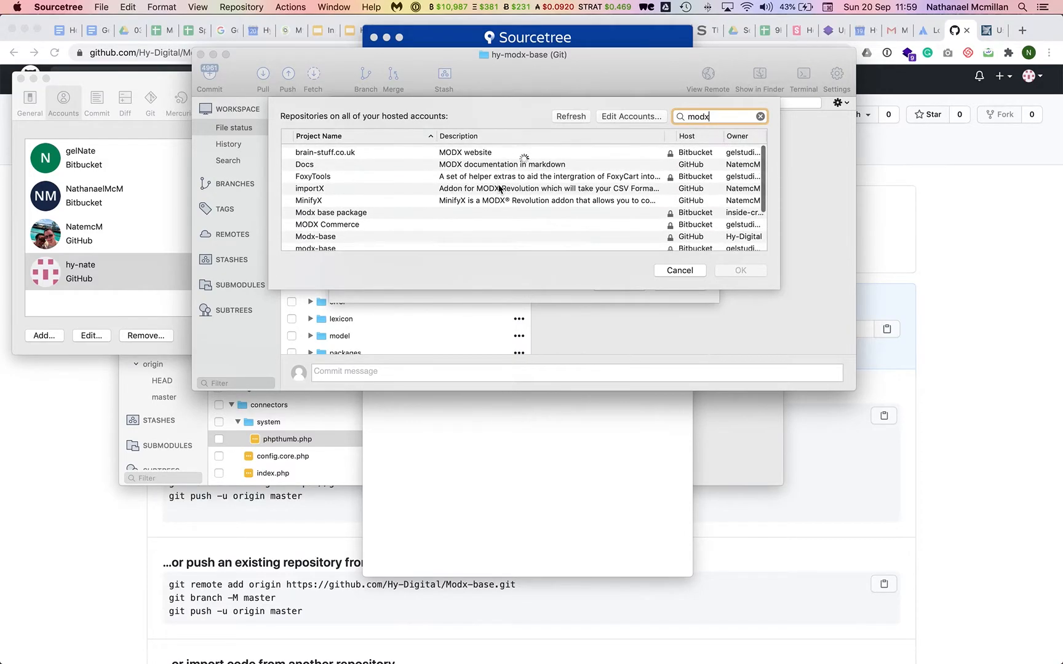
click(397, 213)
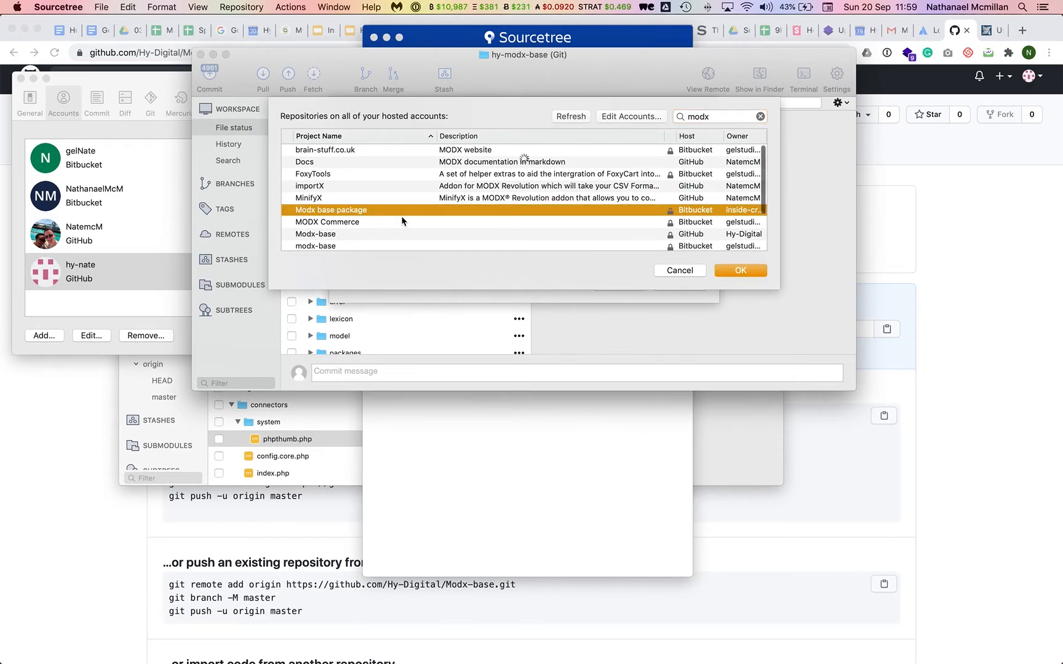
scroll(369, 216, down, 2)
click(361, 218)
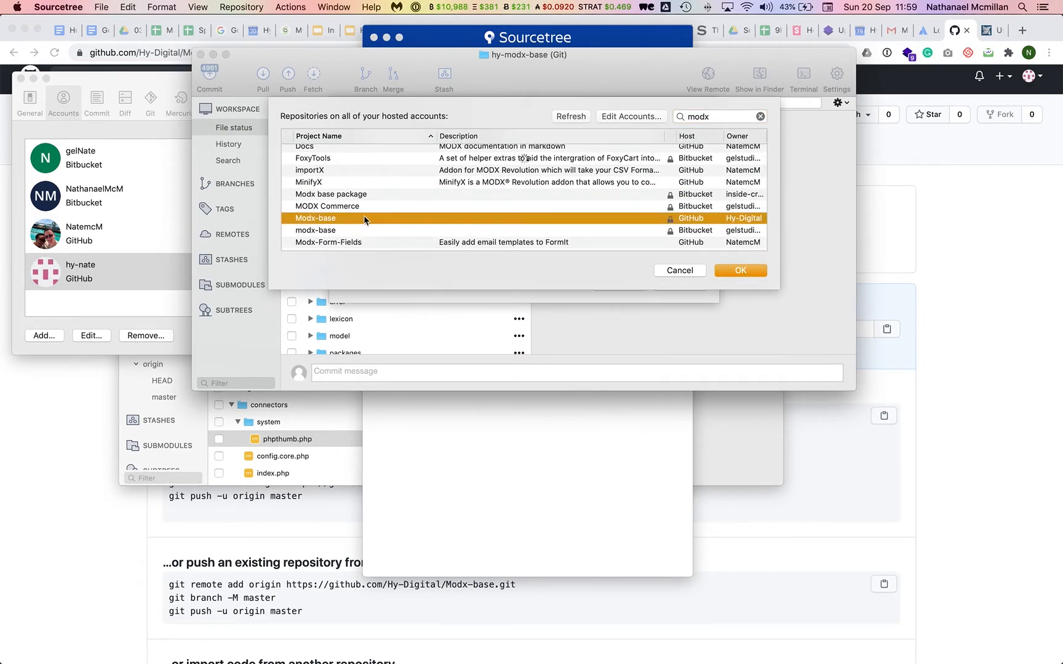
scroll(386, 220, down, 1)
scroll(386, 220, down, 1)
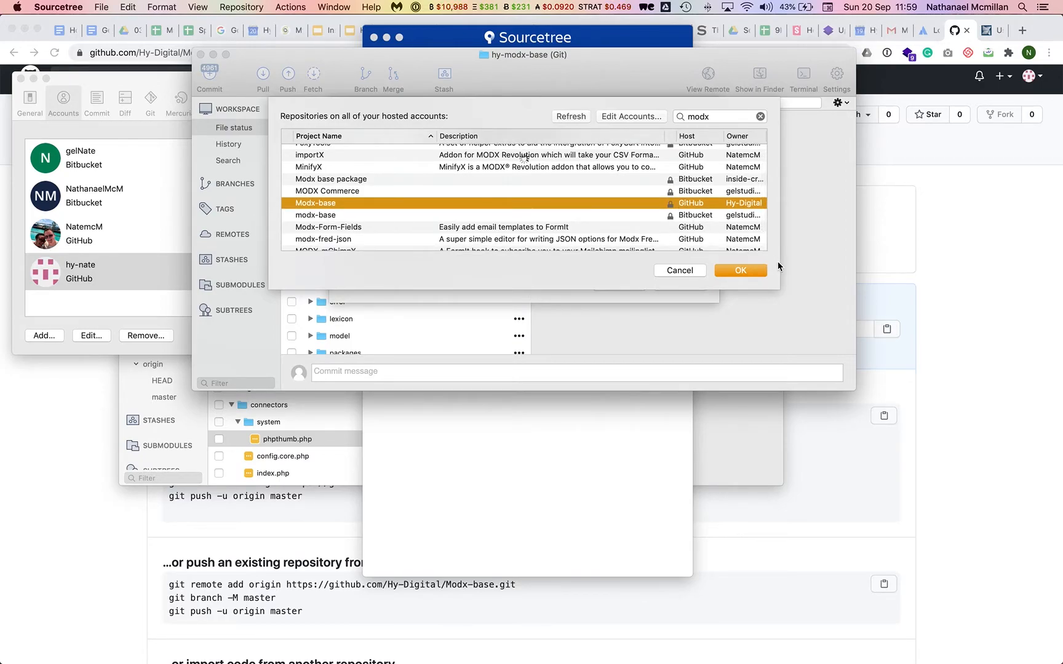
click(752, 270)
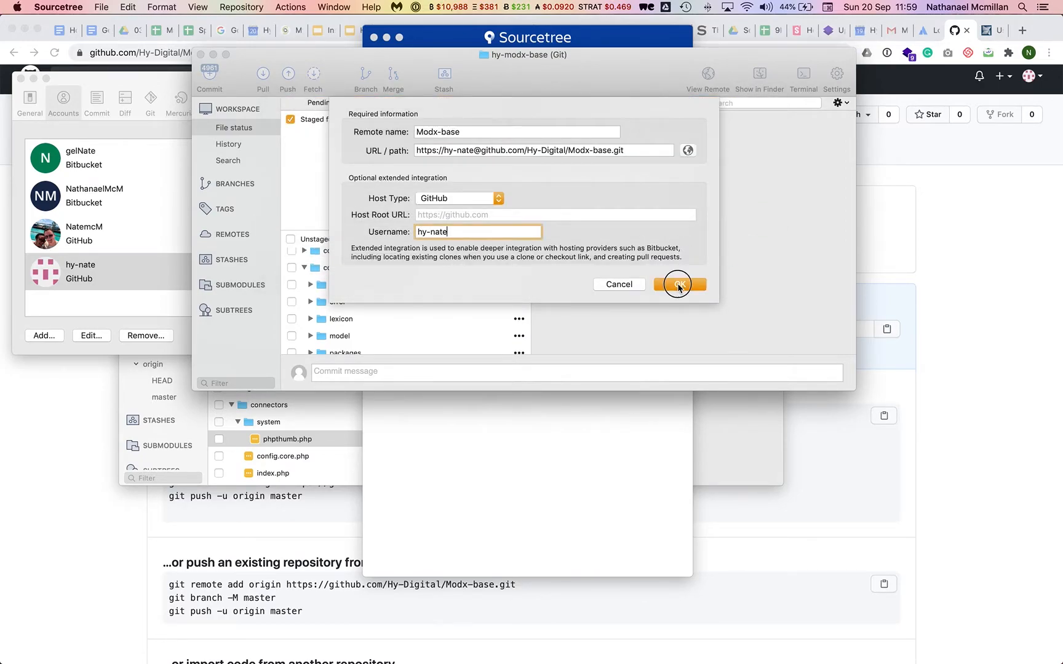
click(678, 285)
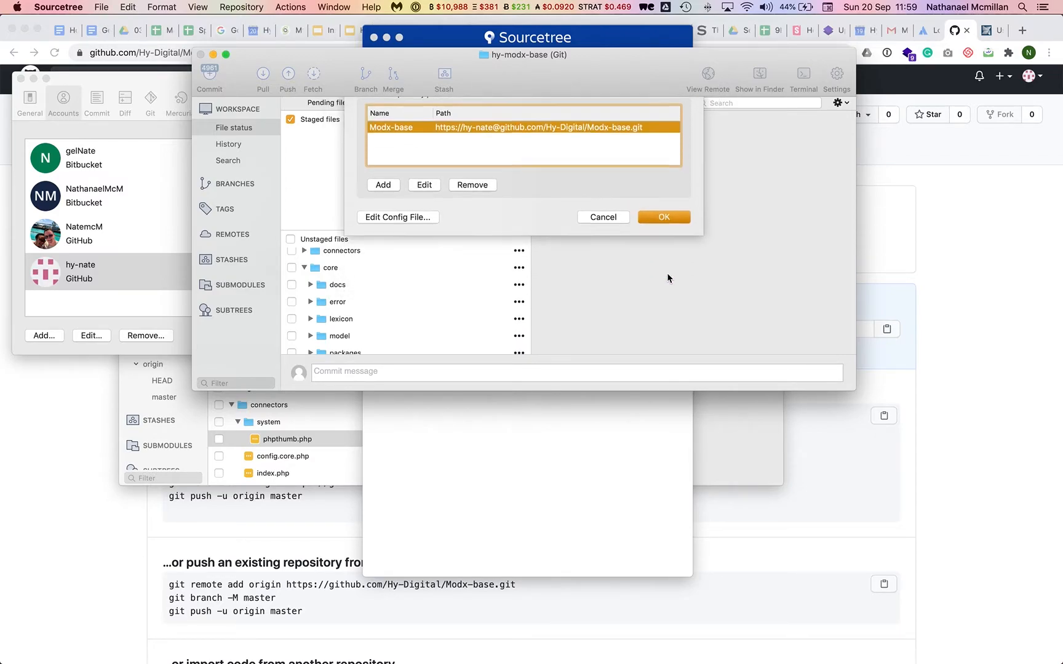
Close repository settings and expand Remotes to show Modx-base, glancing at its GitHub code page.
key(Return)
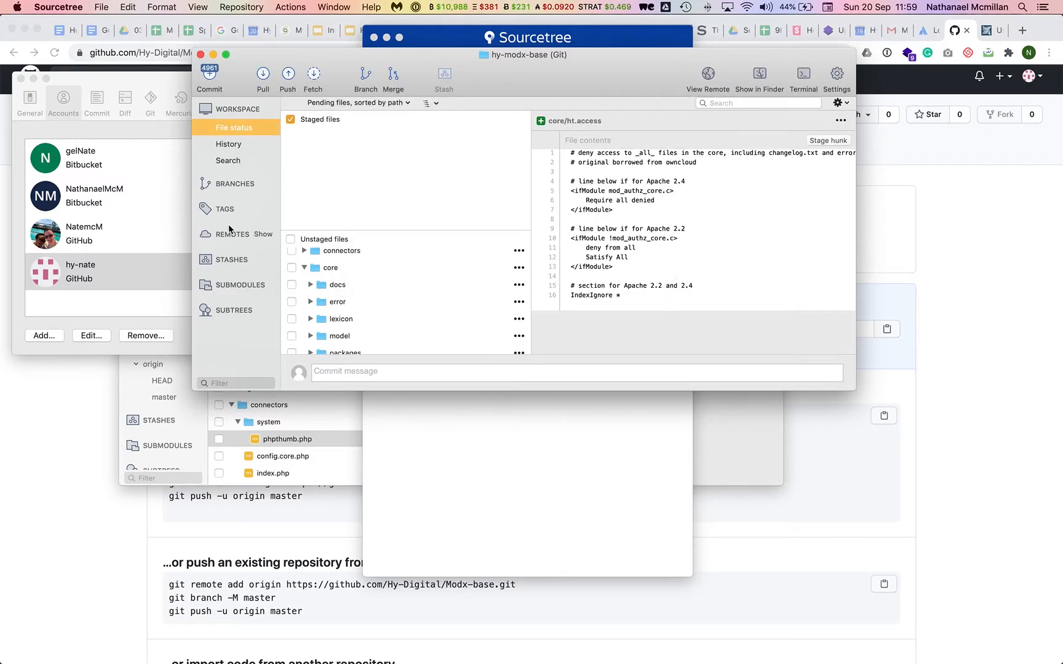
click(263, 235)
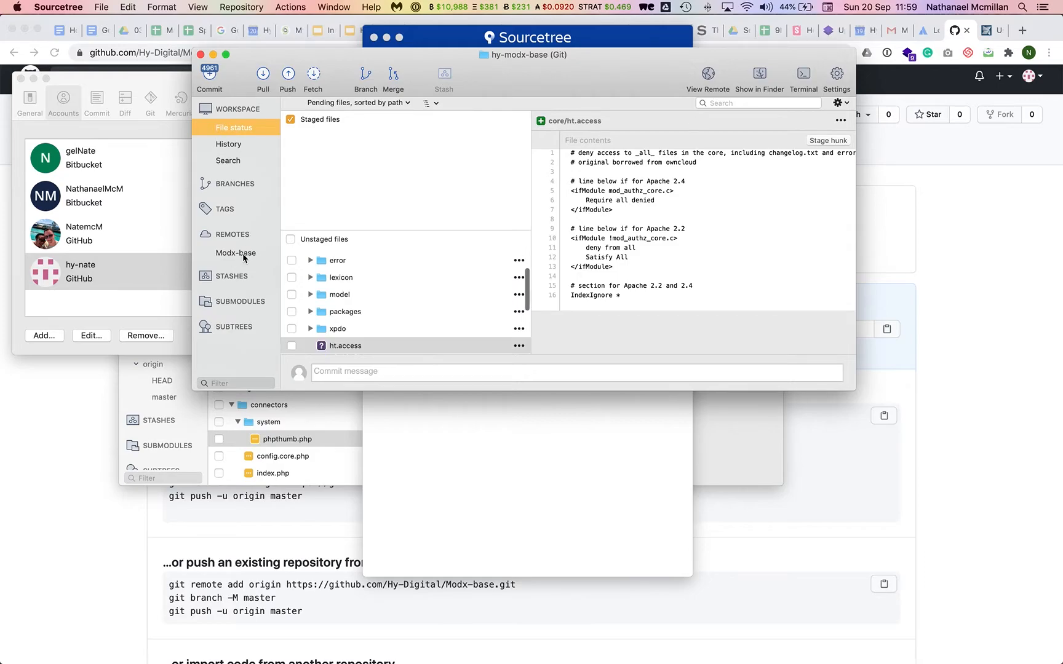
key(super+Tab)
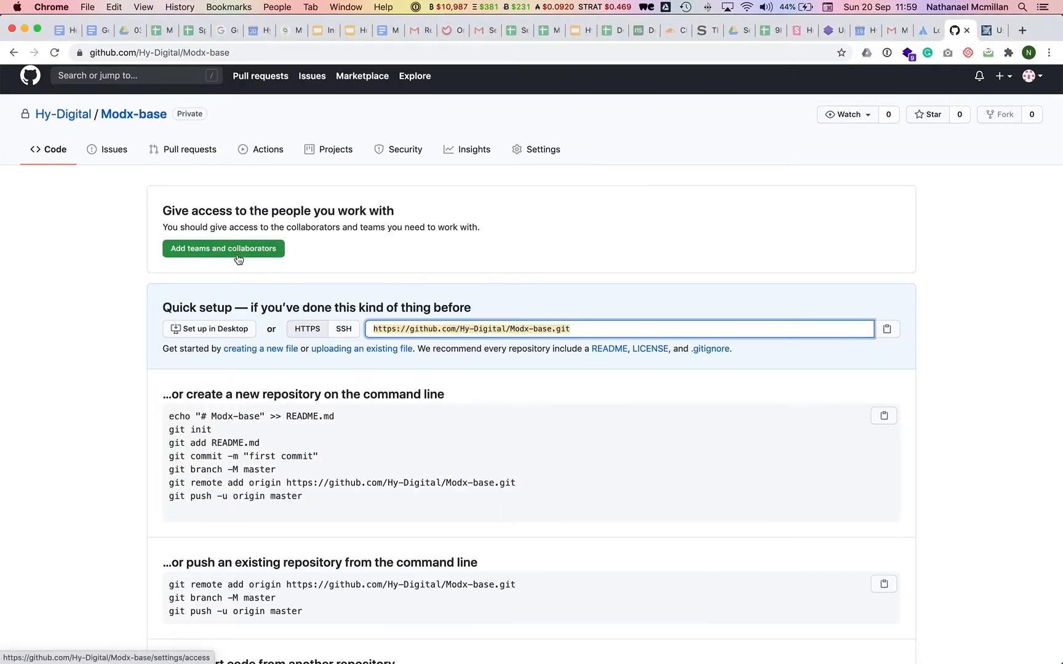
click(55, 153)
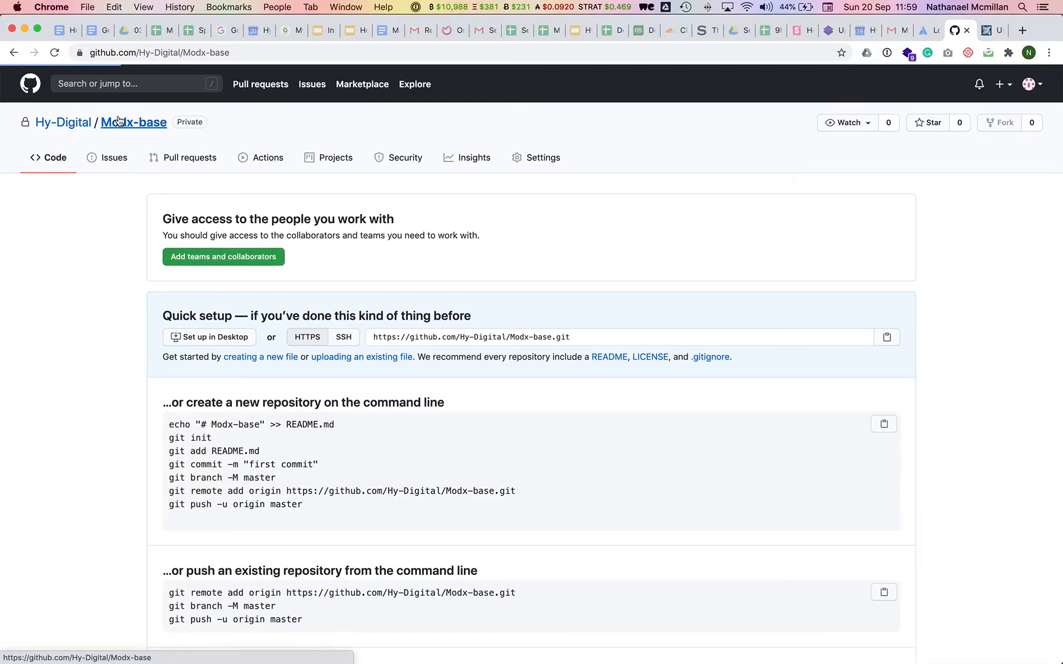
scroll(144, 319, down, 4)
scroll(144, 319, up, 4)
key(super+Tab)
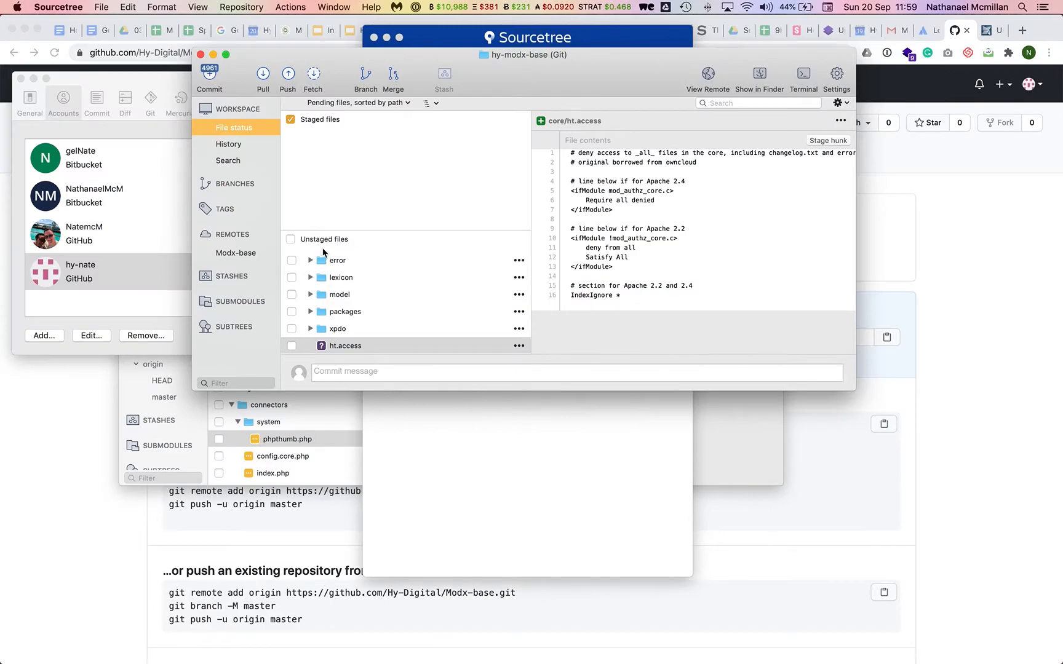
Stage all files and commit them as 'First commit', pushing immediately to Modx-base/master.
click(290, 240)
click(382, 372)
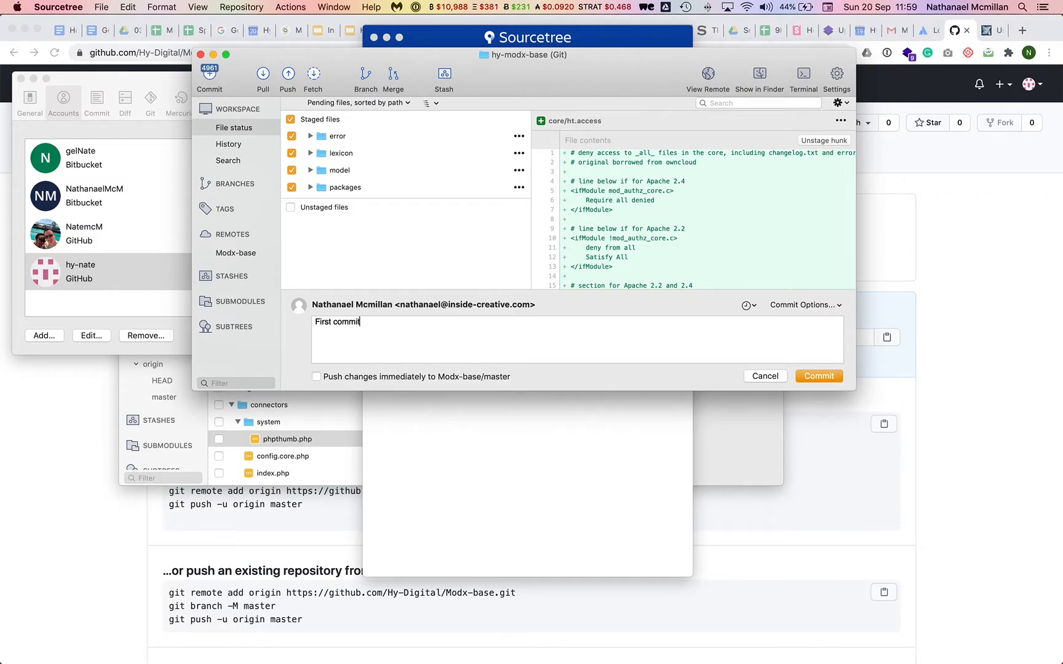
click(425, 377)
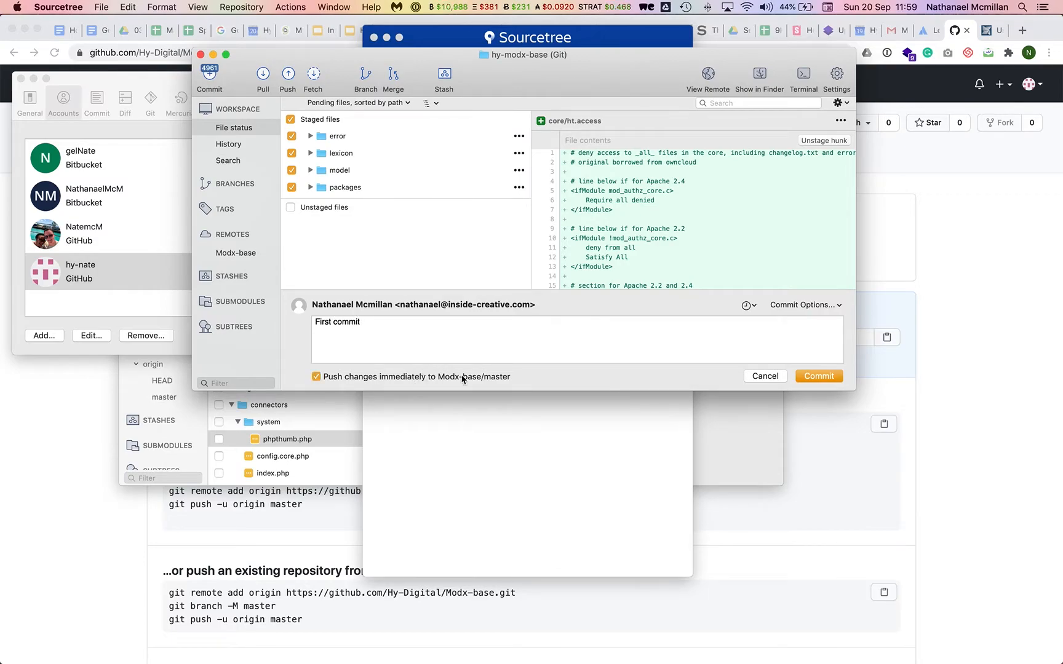
click(819, 374)
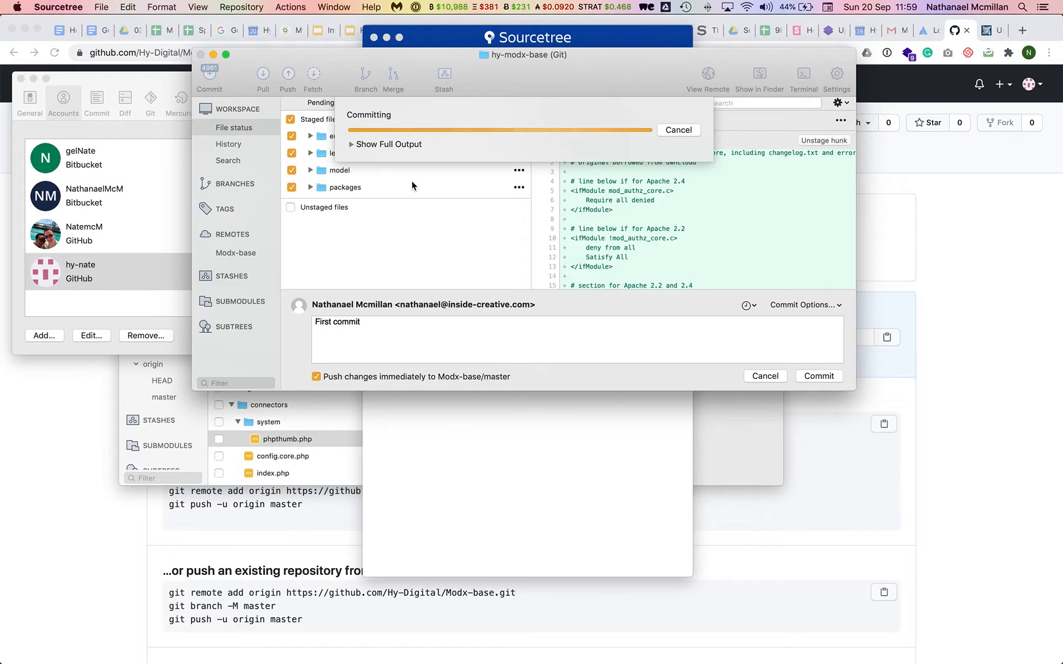
click(353, 144)
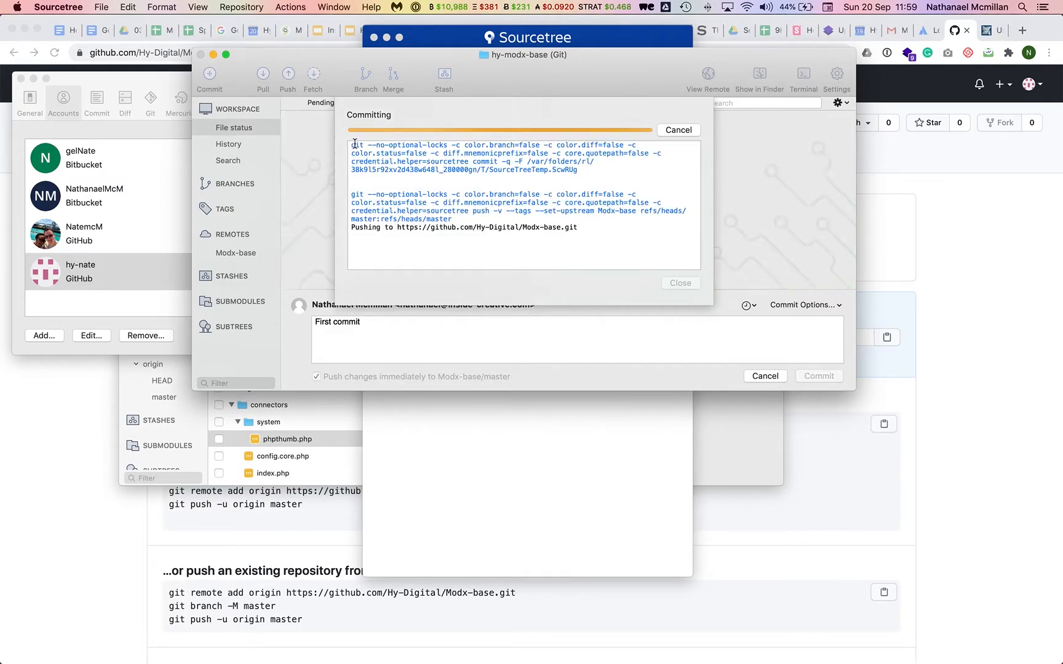
Reload the Modx-base page on GitHub, then open the Hy-Digital organisation's repository list.
key(super+Tab)
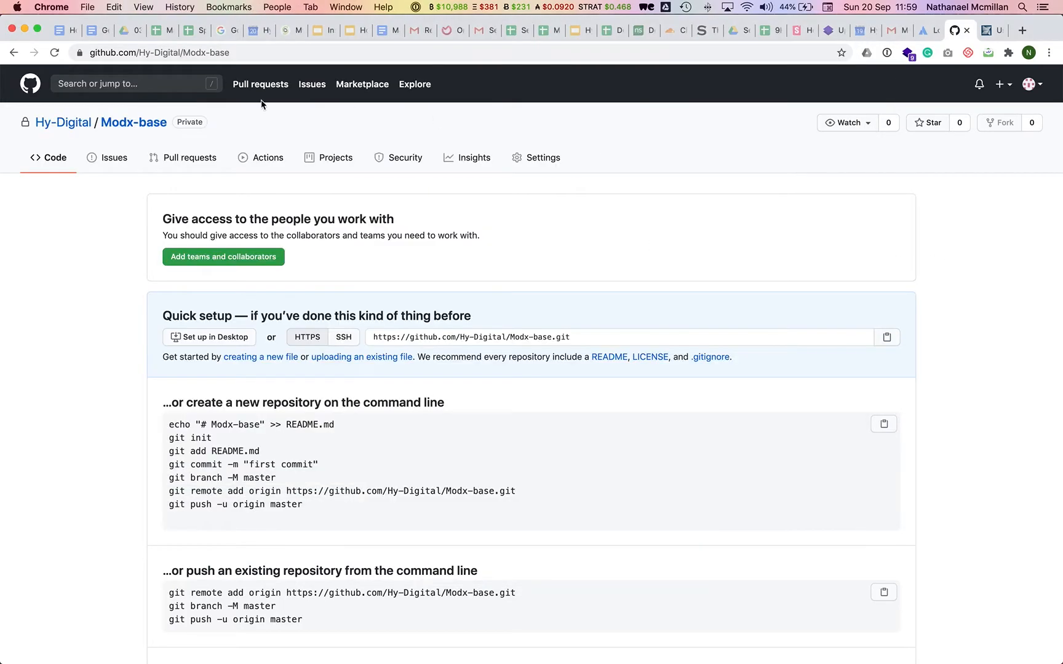
click(139, 128)
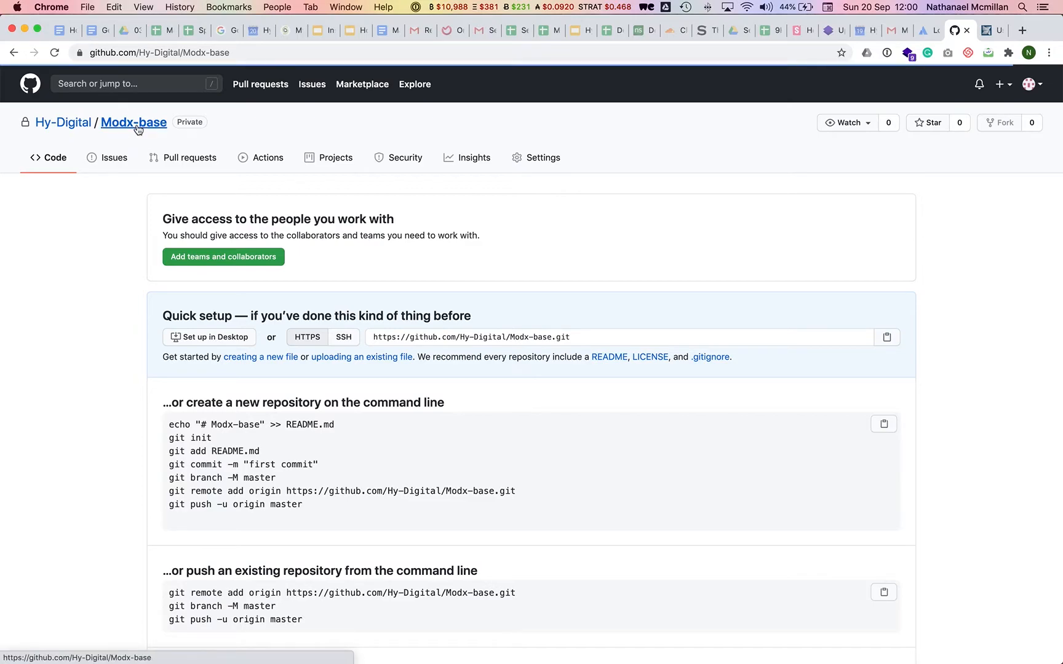
click(110, 161)
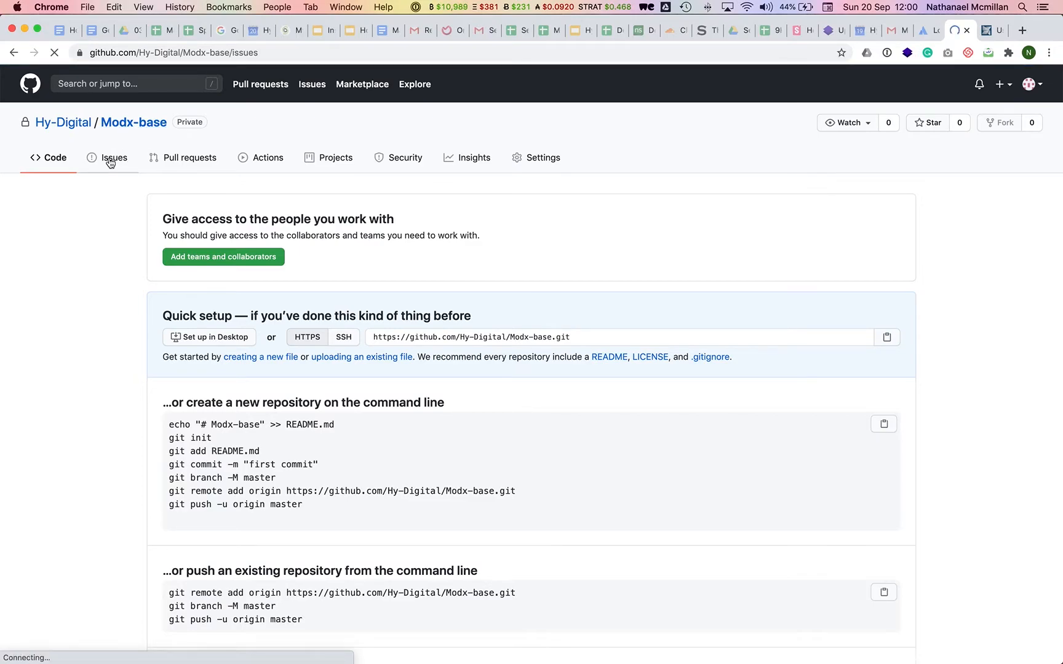
click(51, 159)
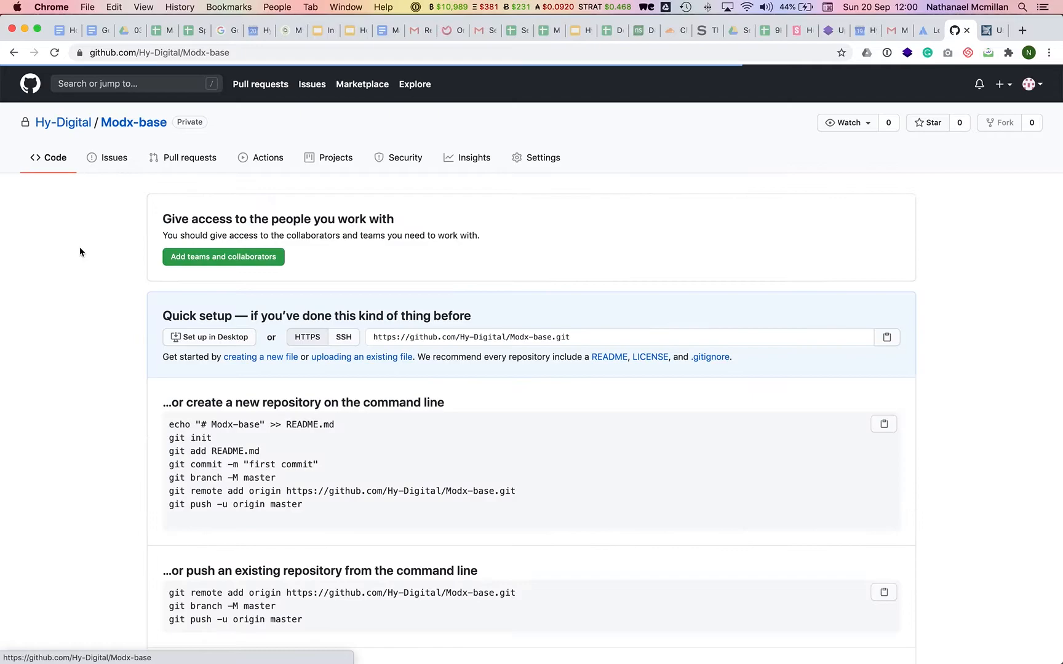
scroll(80, 249, down, 3)
scroll(80, 252, up, 5)
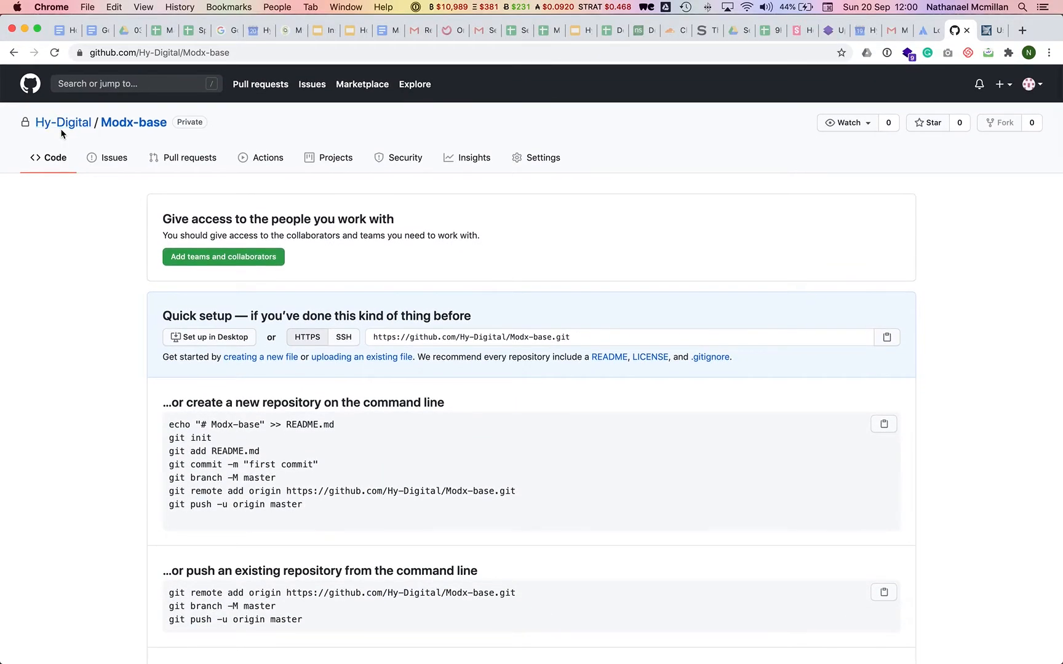
click(69, 124)
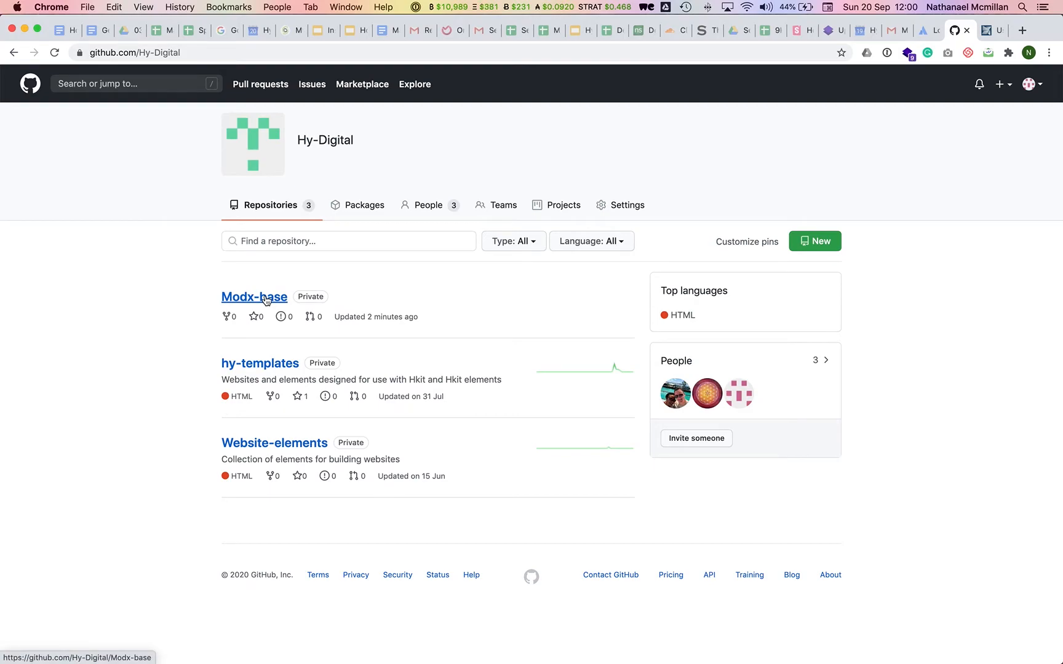
mouse_move(297, 646)
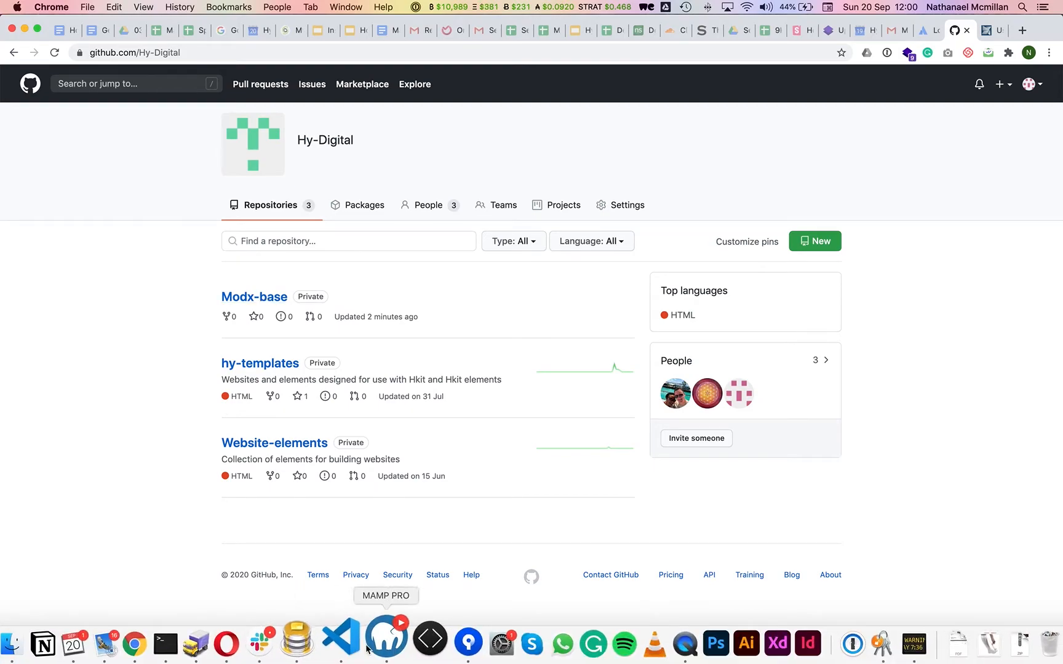
Close Sourcetree's completed commit and push log, leaving nothing to commit.
click(516, 643)
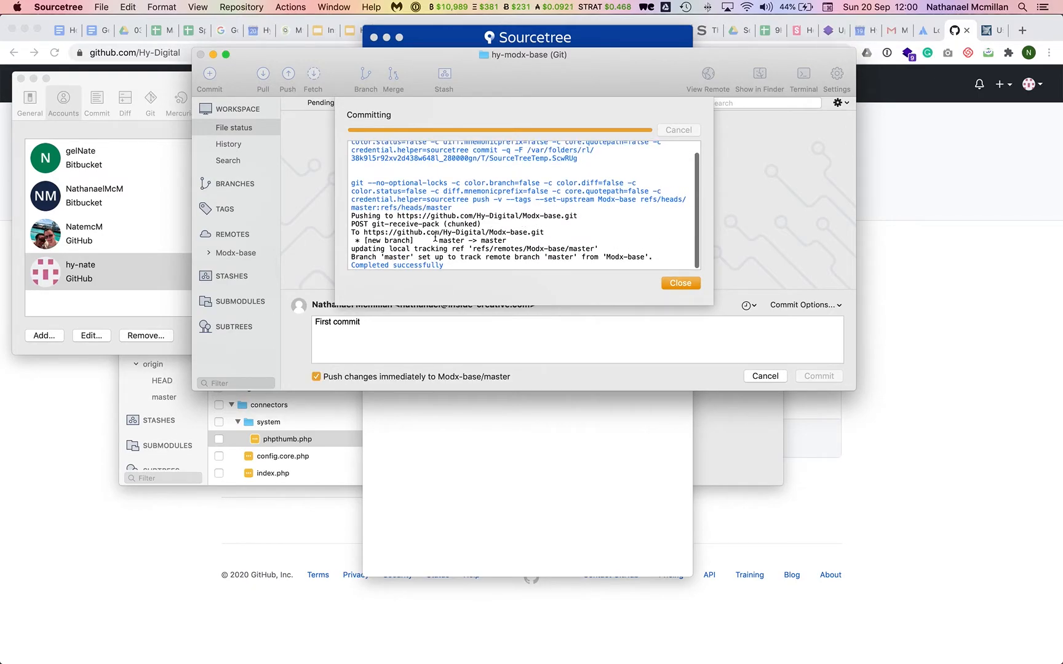
click(680, 284)
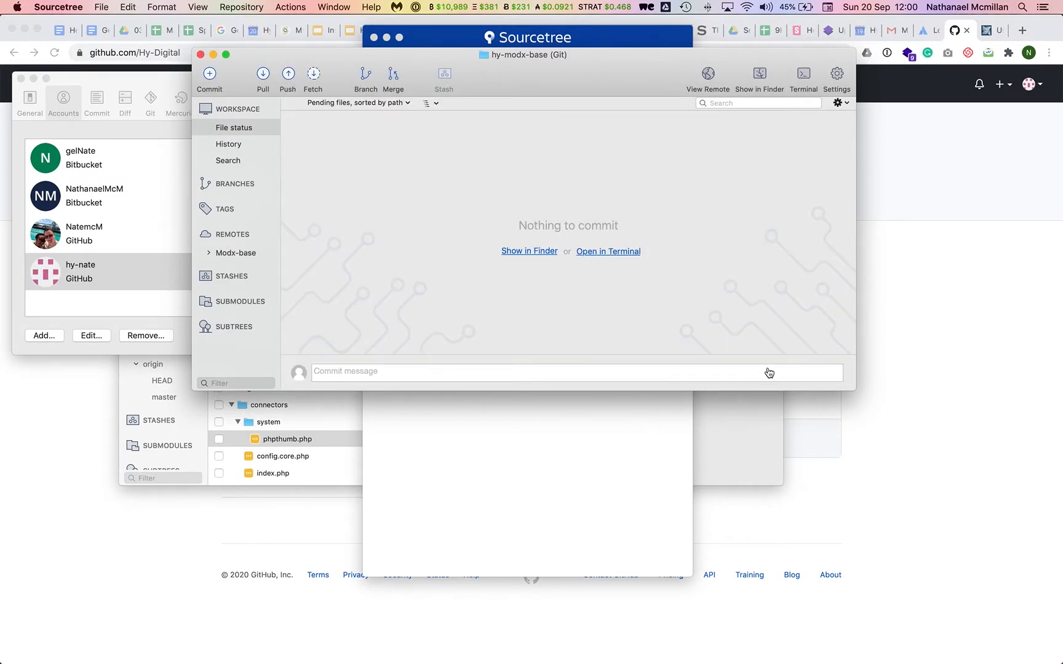
click(921, 302)
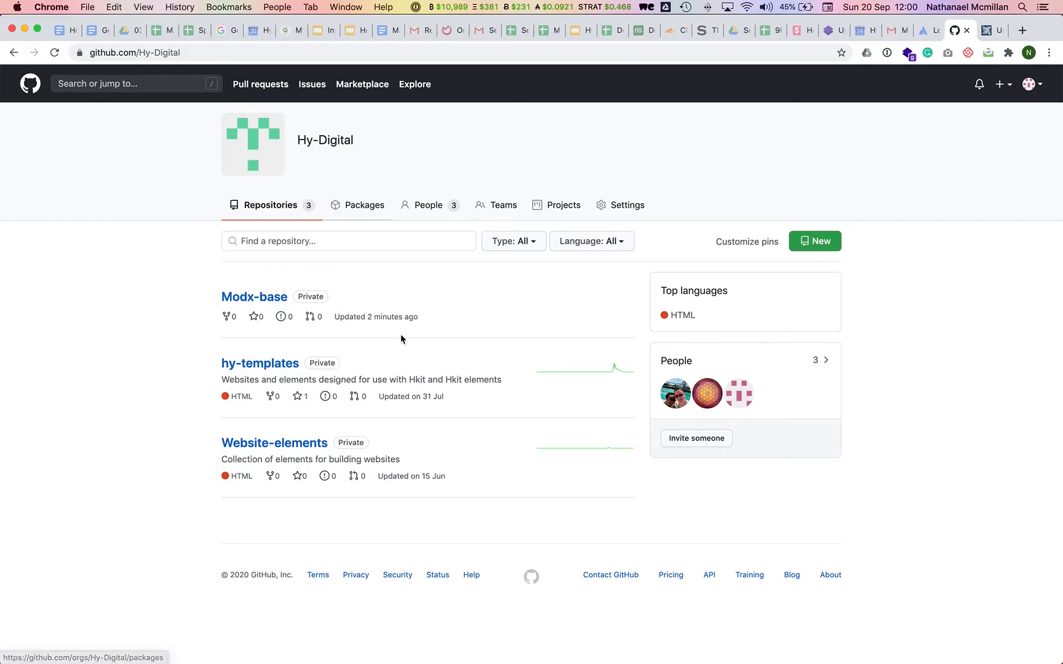
Open Modx-base from the Hy-Digital page to see connectors, core, manager and setup folders.
click(250, 298)
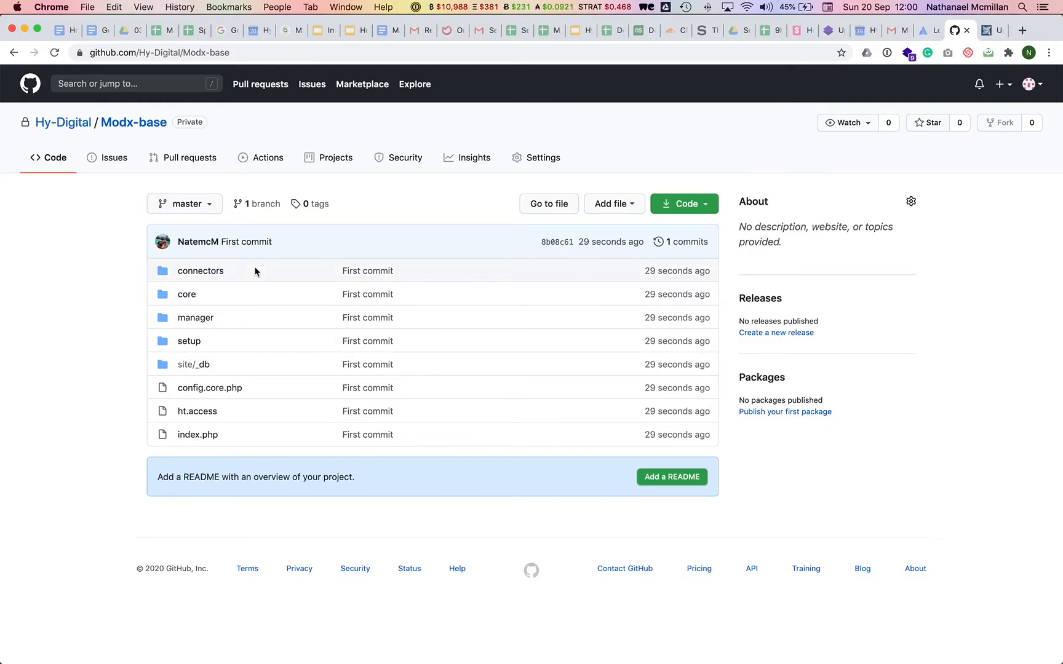
key(super+Tab)
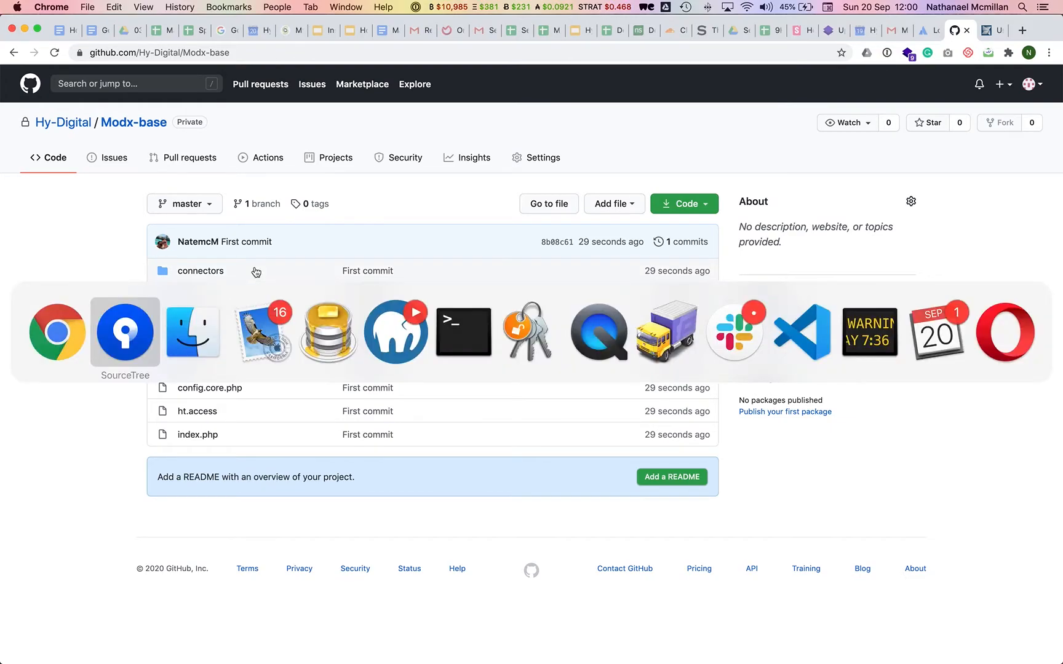
key(super+Tab)
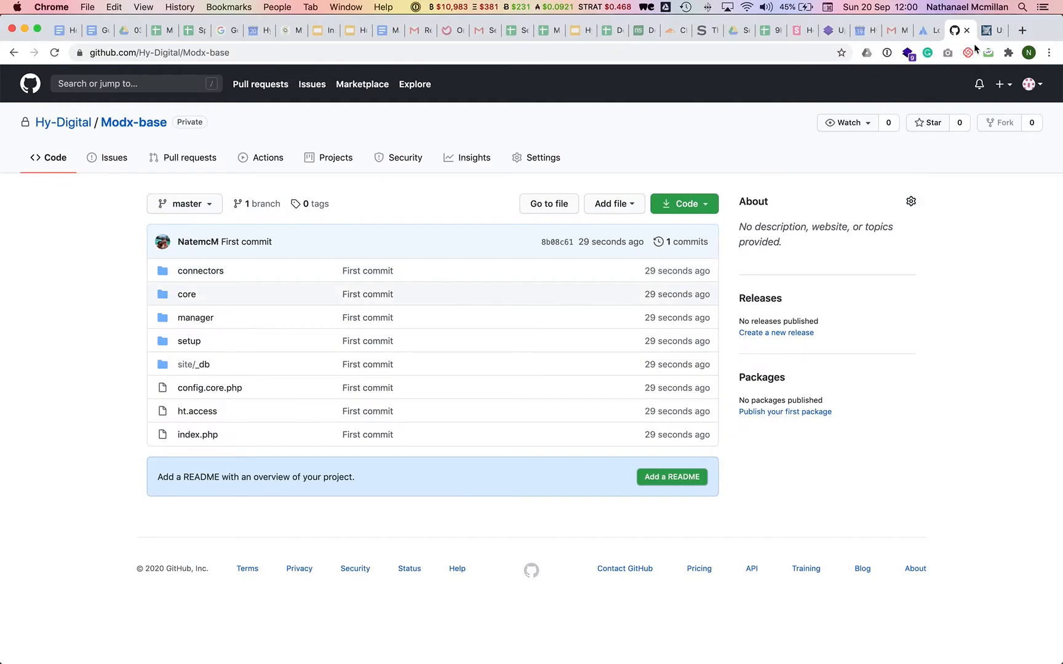
Switch to the Chrome window showing the hy.modx-base.dev MODX manager dashboard.
key(super+grave)
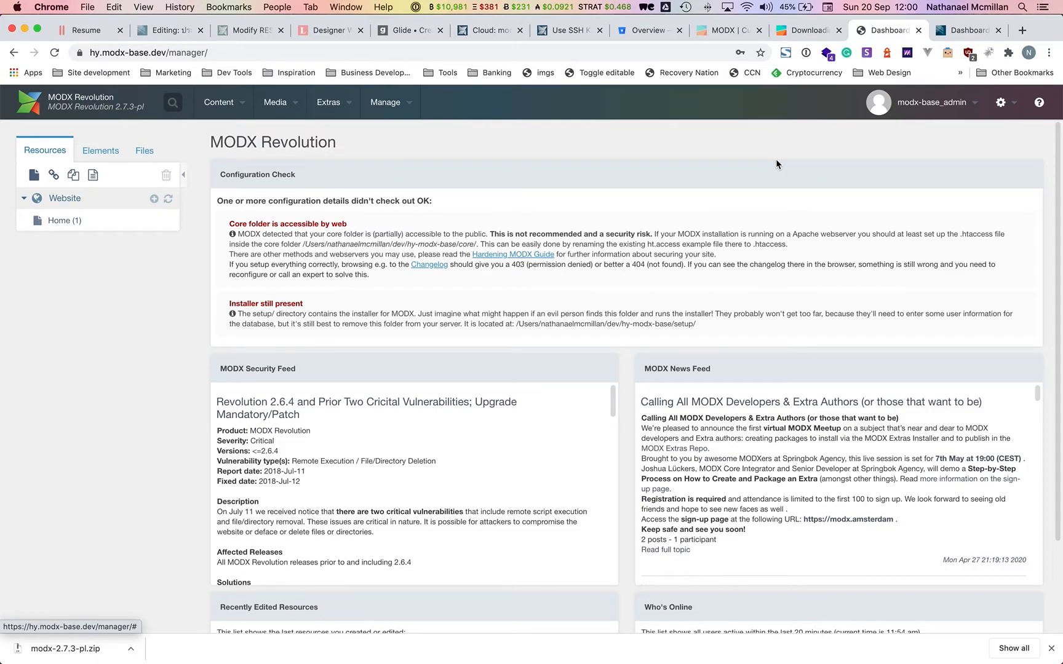
mouse_move(555, 660)
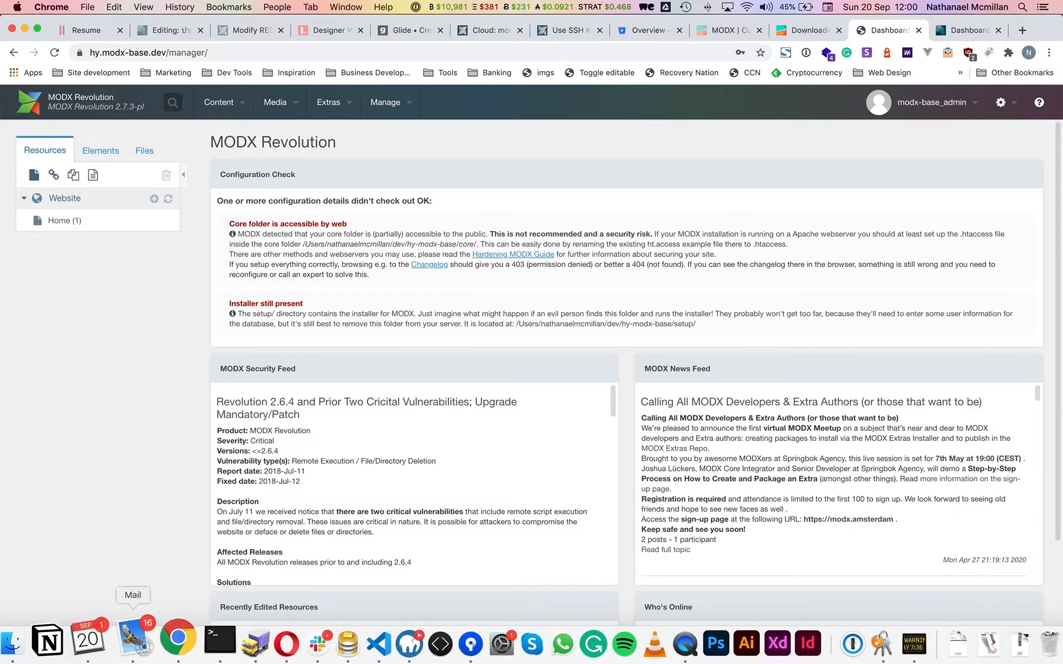
click(40, 640)
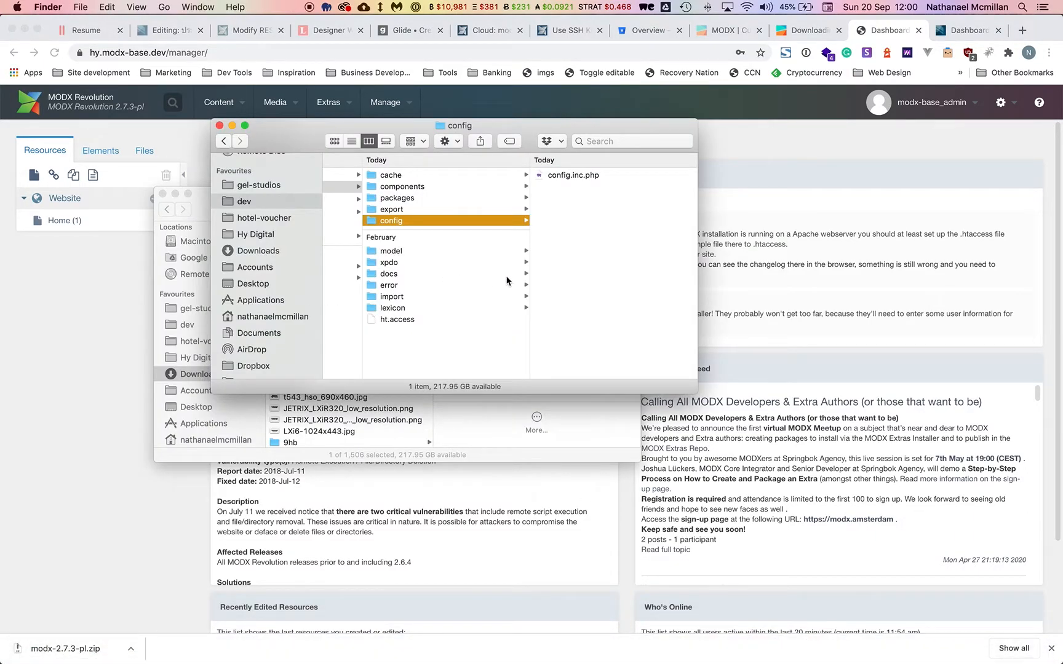
scroll(478, 285, left, 5)
scroll(478, 286, left, 5)
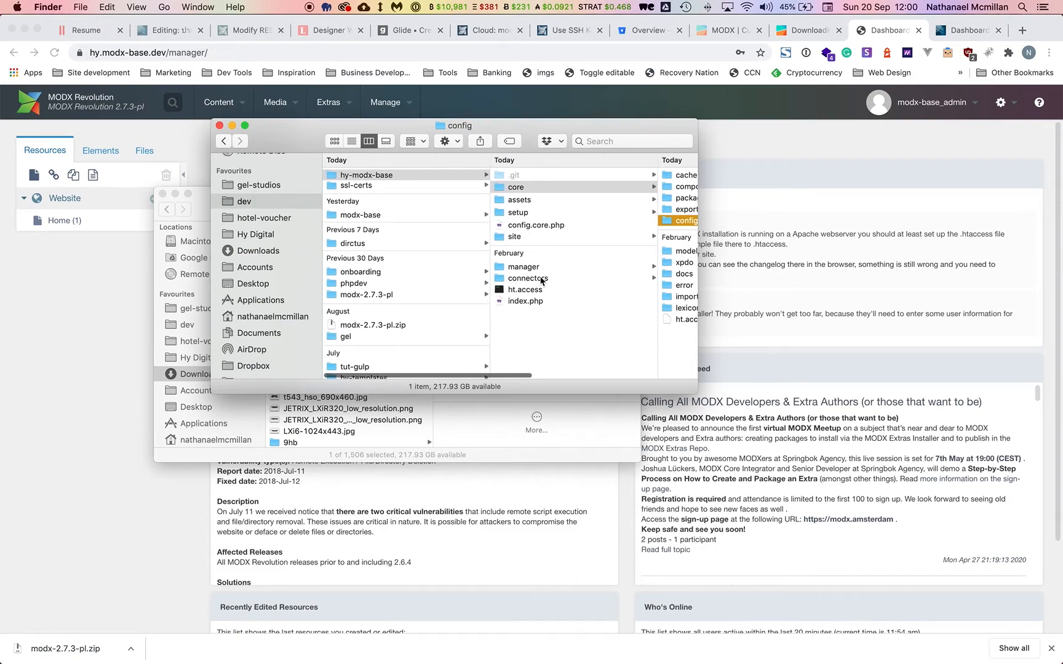
click(401, 217)
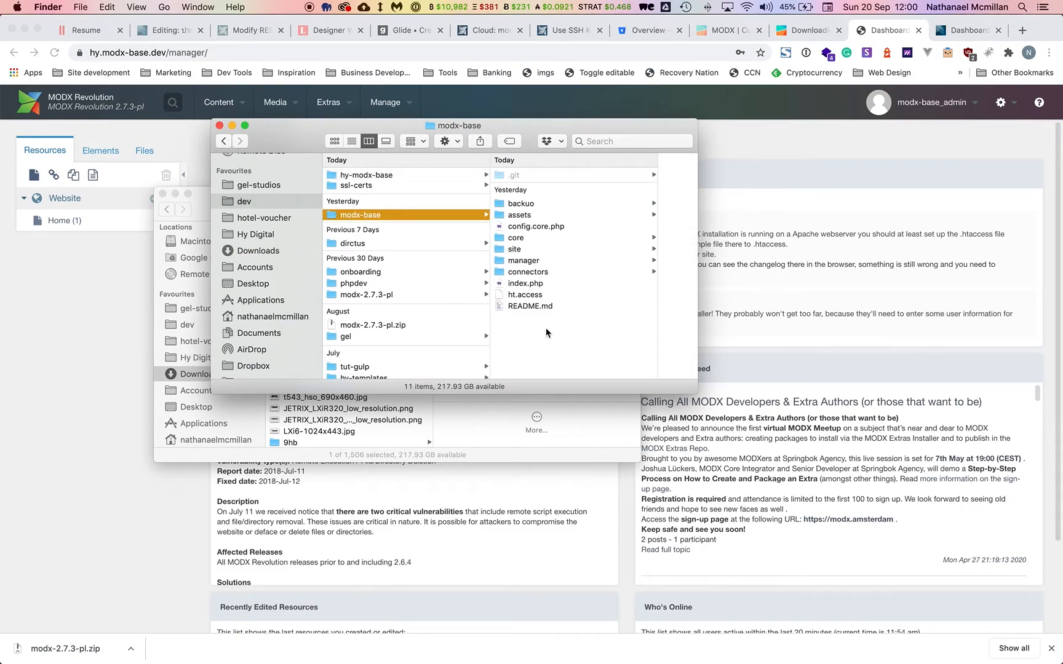
click(411, 175)
click(729, 177)
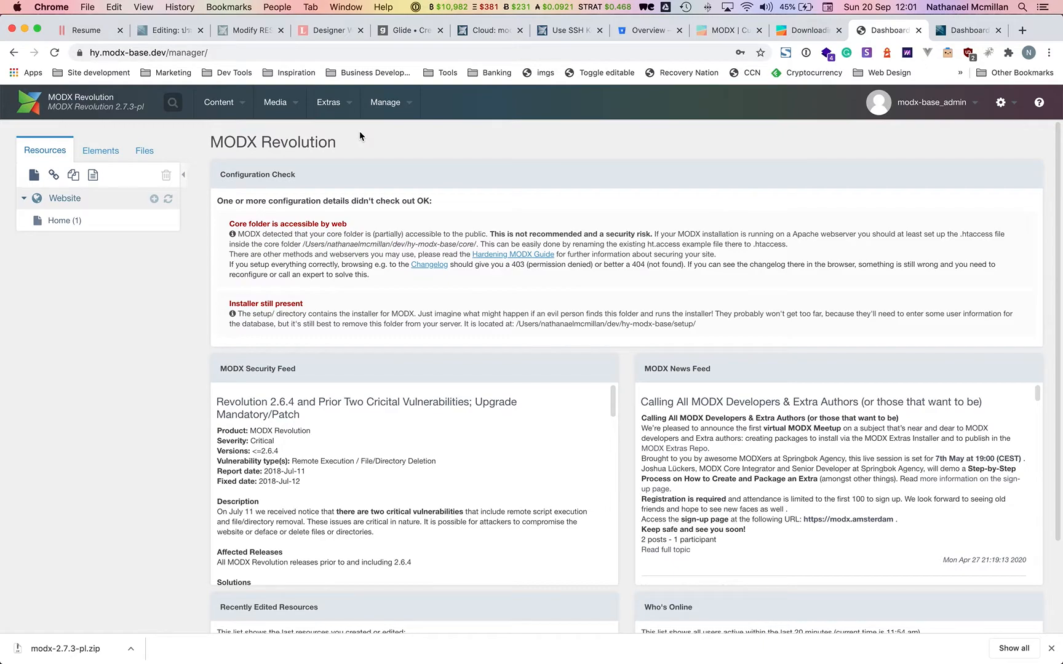
Search the downloadable extras for 'elem' and download ElementHelper.
mouse_move(345, 107)
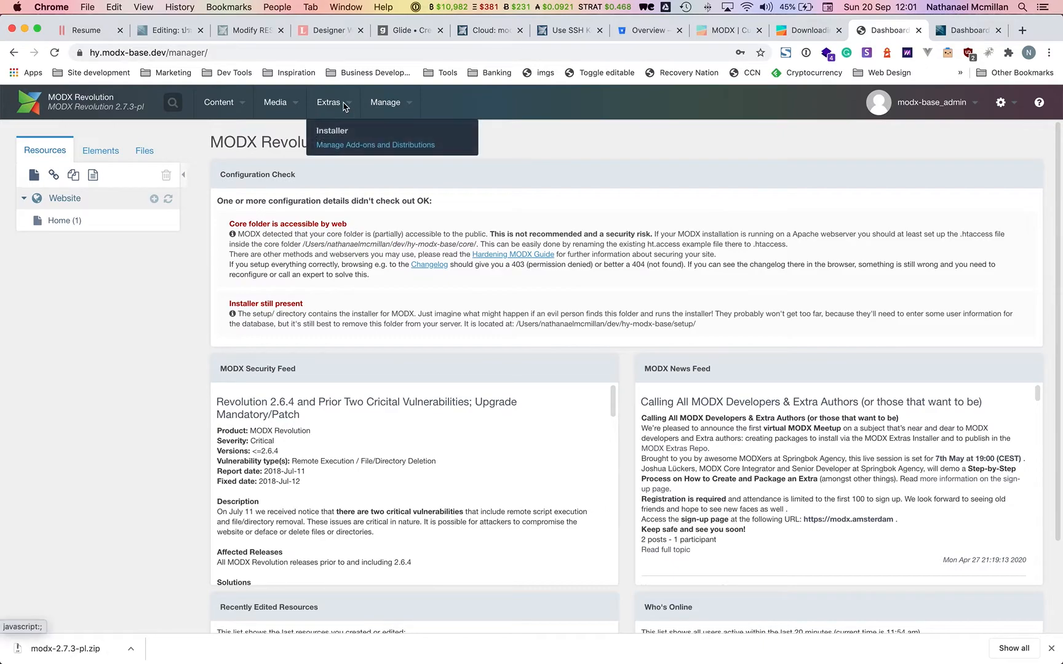
click(345, 137)
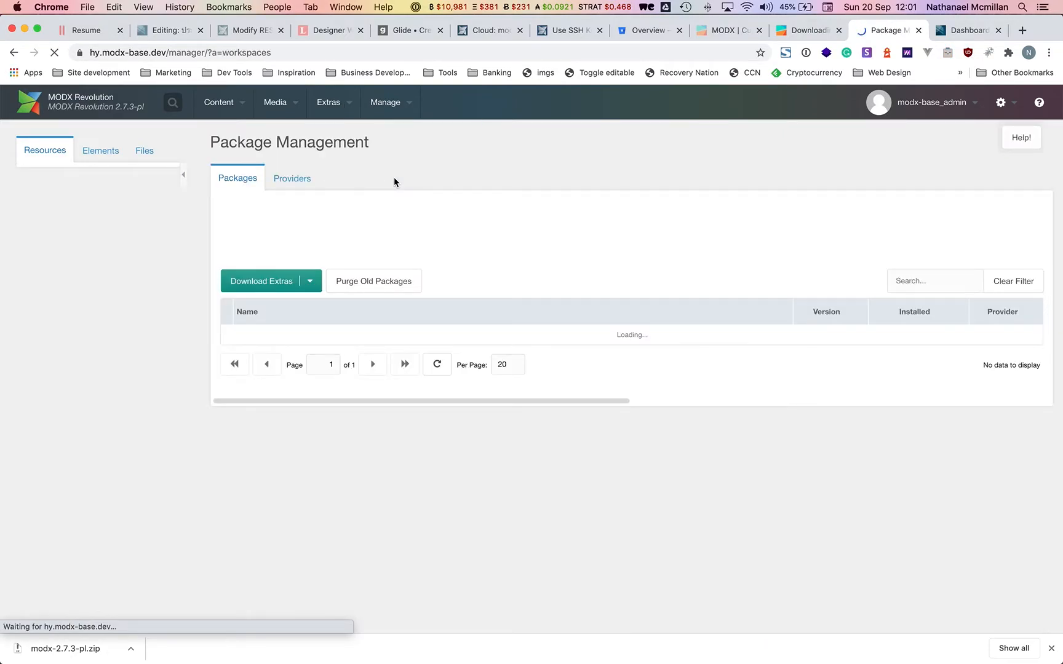
click(282, 291)
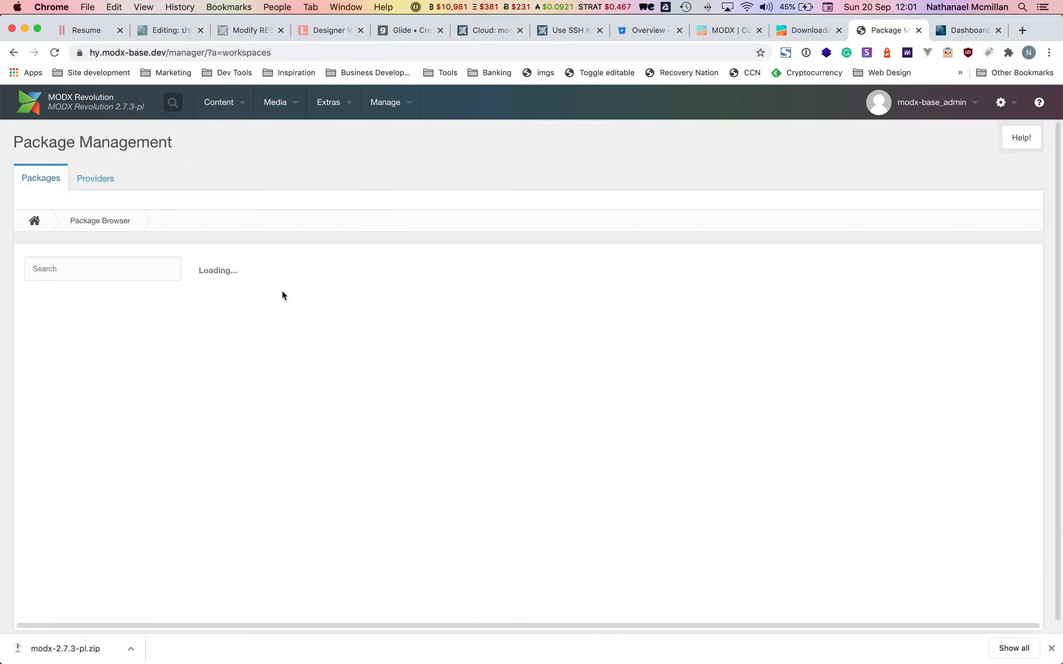
click(137, 278)
text(ele)
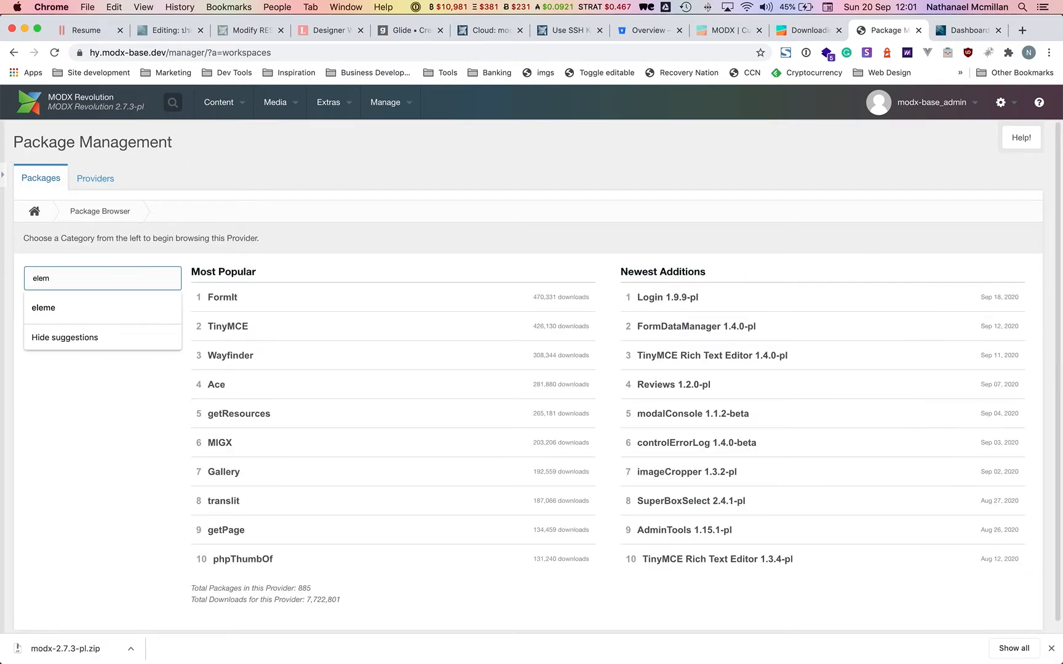
text(m)
click(111, 310)
key(Return)
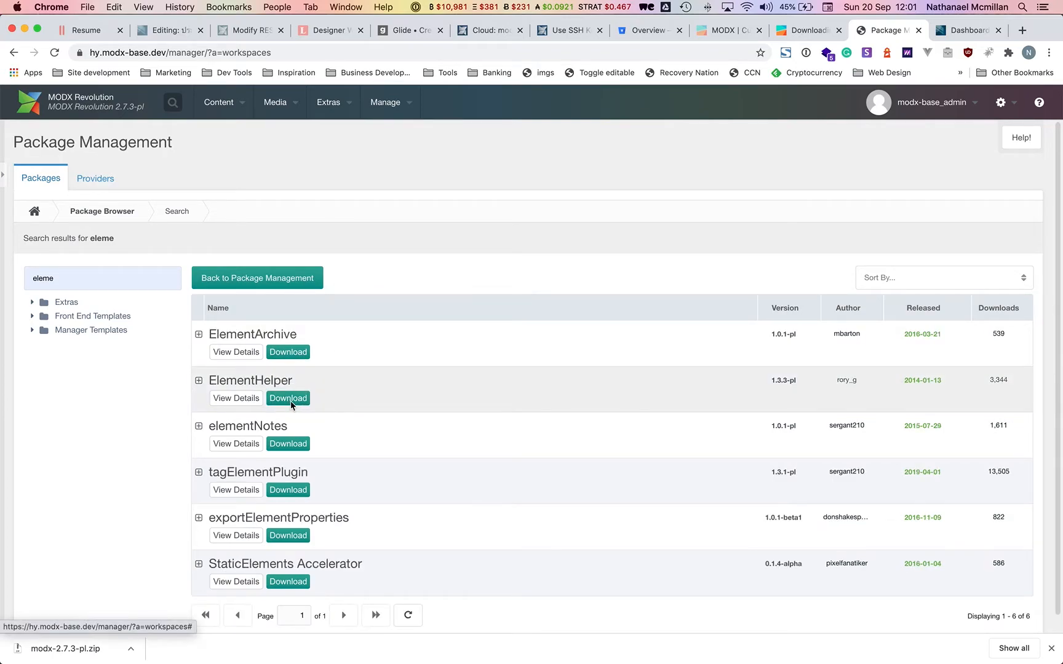
click(289, 400)
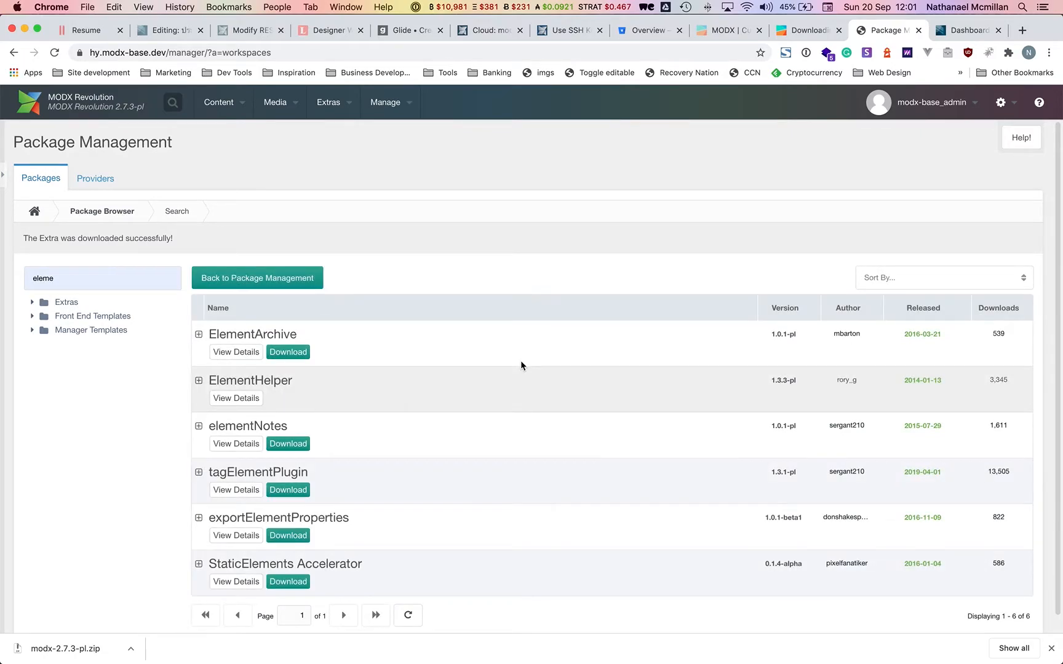
Search the extras catalogue for pdoTools, then clear it and search for seo.
click(59, 280)
key(BackSpace)
key(BackSpace)
key(BackSpace)
key(BackSpace)
key(BackSpace)
text(pdo)
click(67, 306)
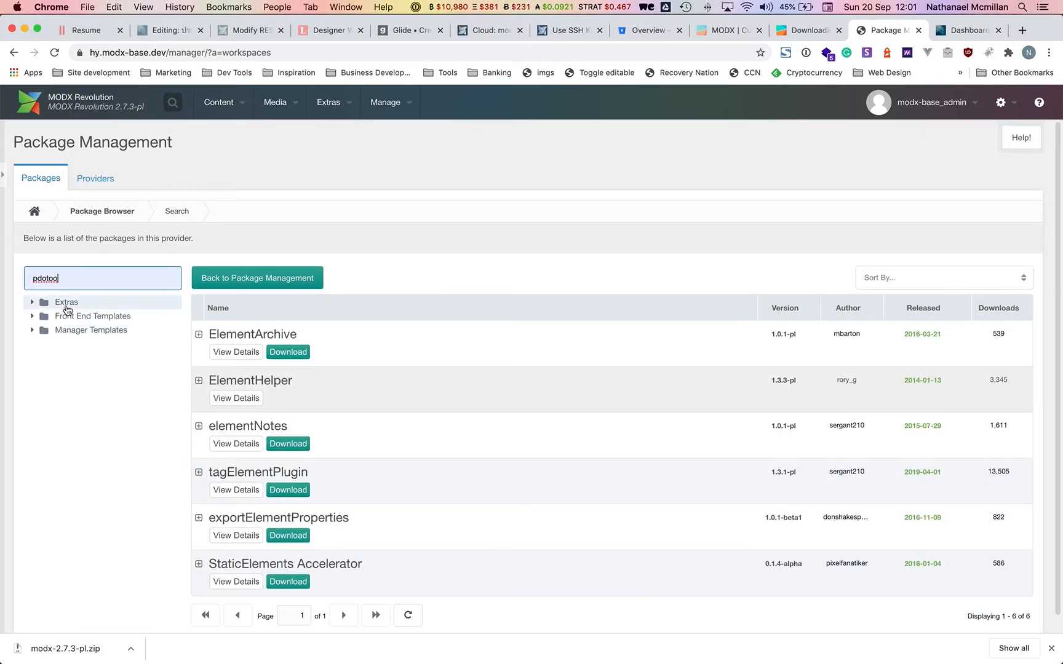
key(Return)
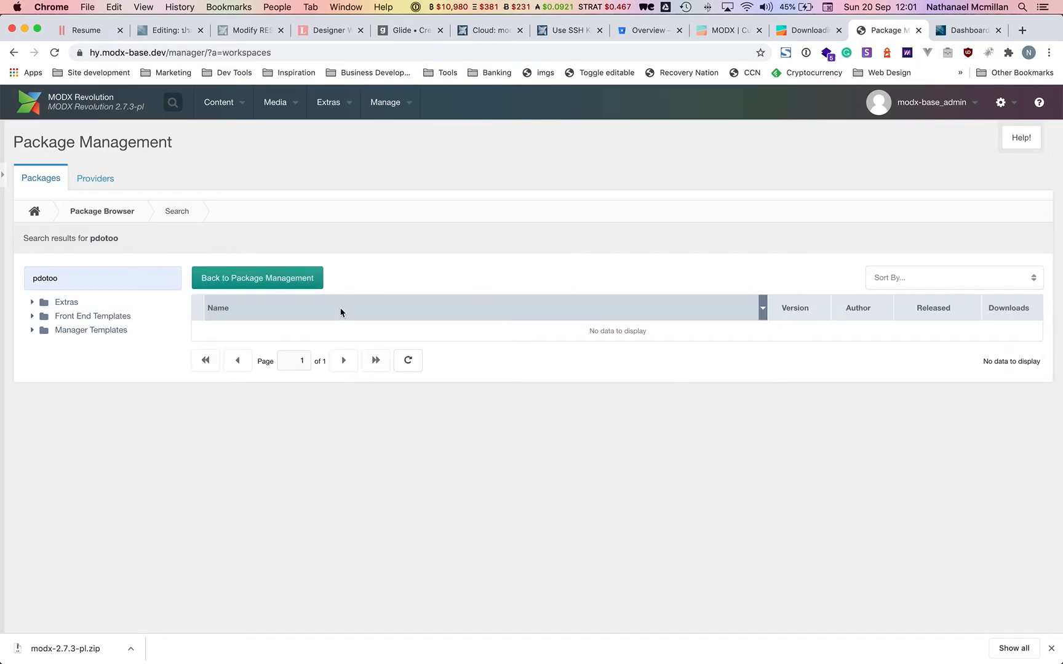
click(147, 275)
key(BackSpace)
key(BackSpace)
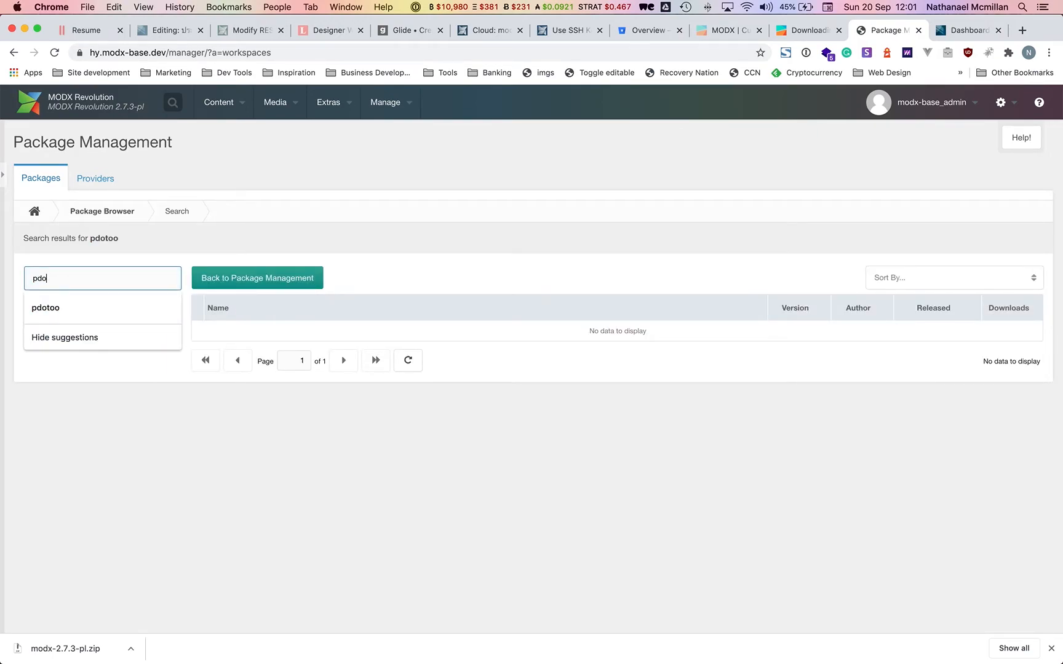
key(BackSpace)
key(BackSpace)
key(BackSpace)
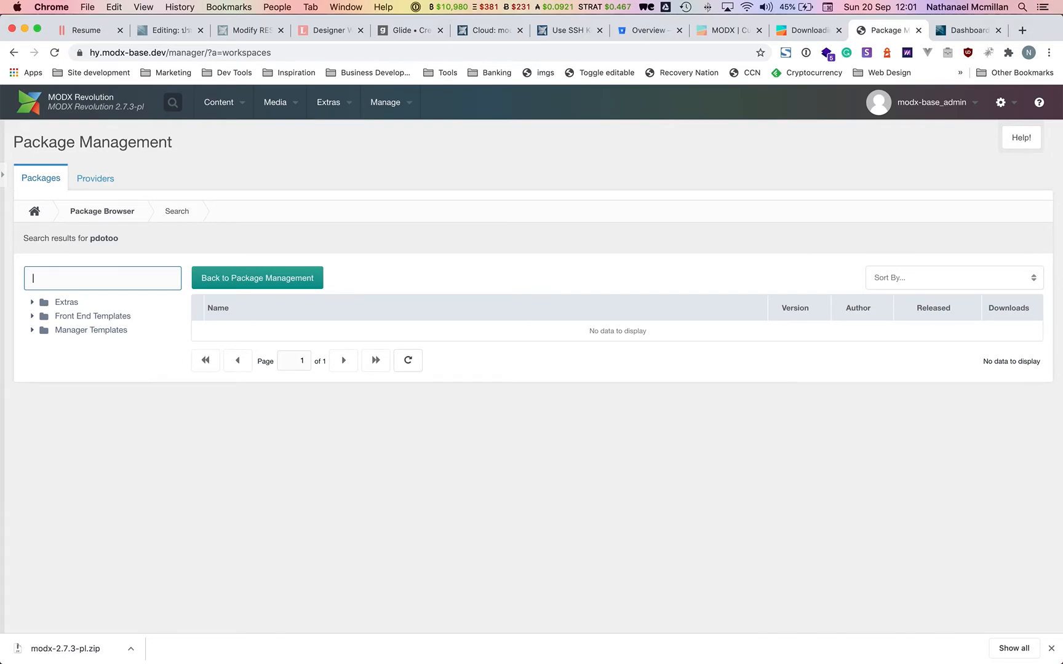
key(Return)
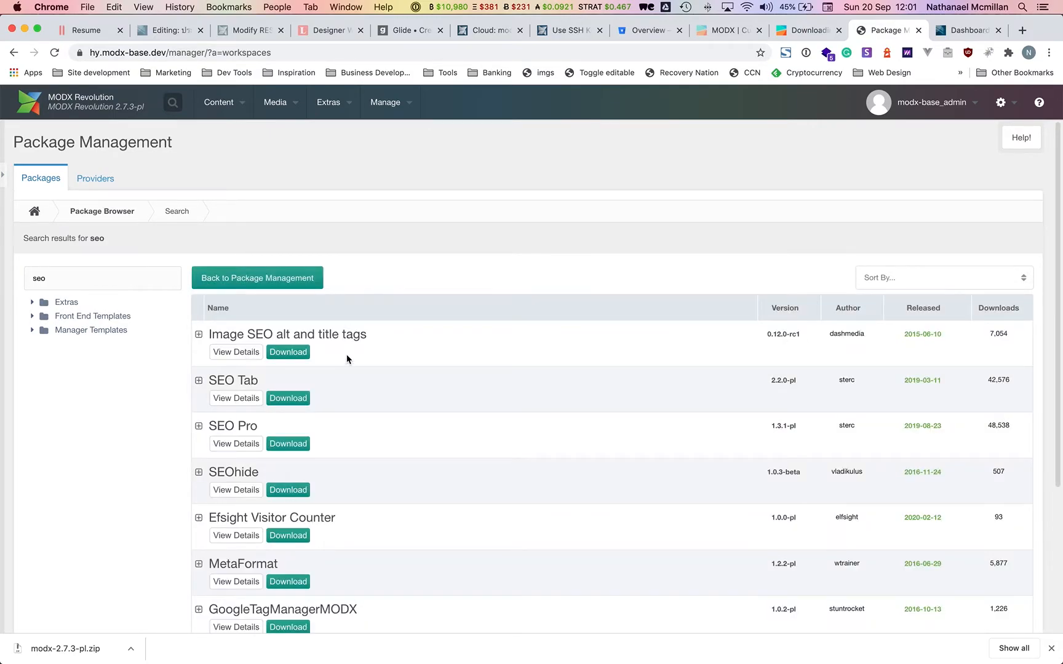
Download the SEO Tab and SEO Pro extras and return to Package Management.
scroll(347, 356, down, 1)
click(292, 359)
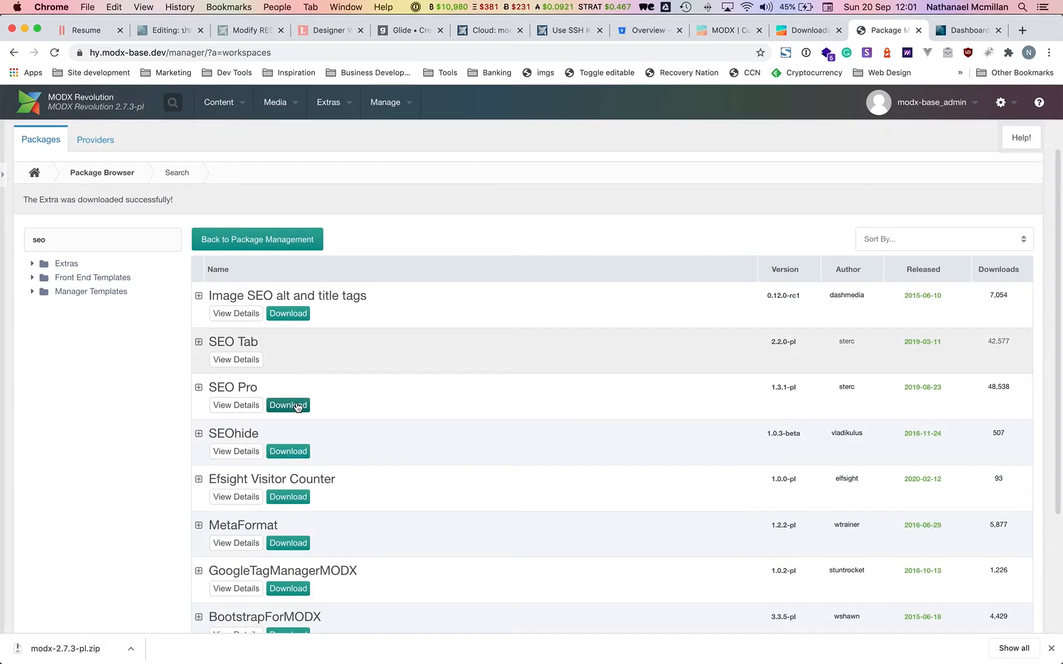
click(297, 406)
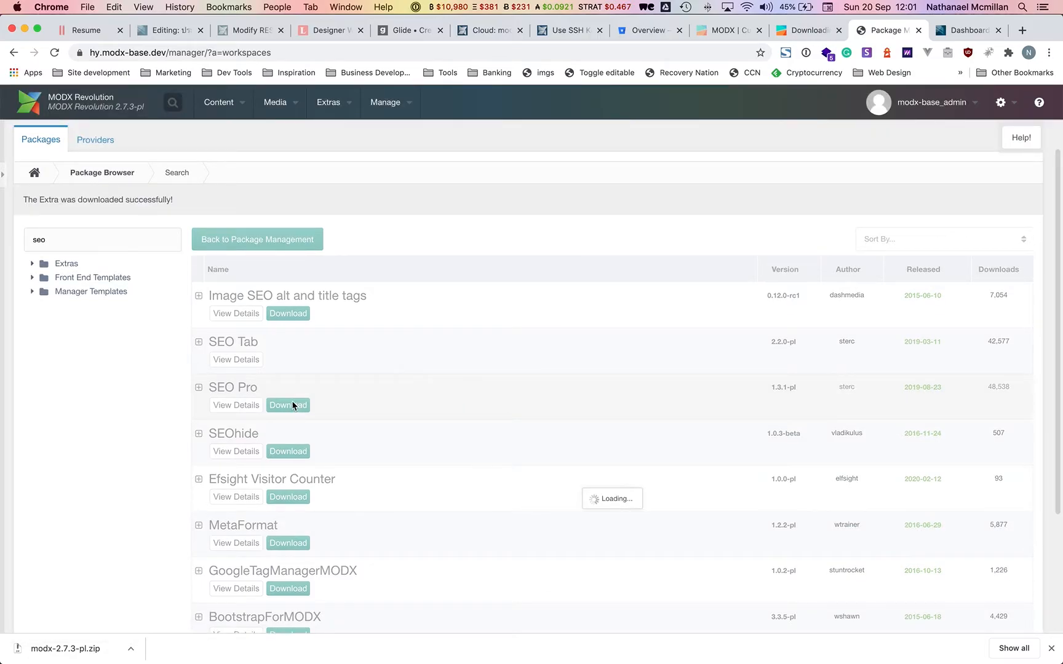
click(120, 240)
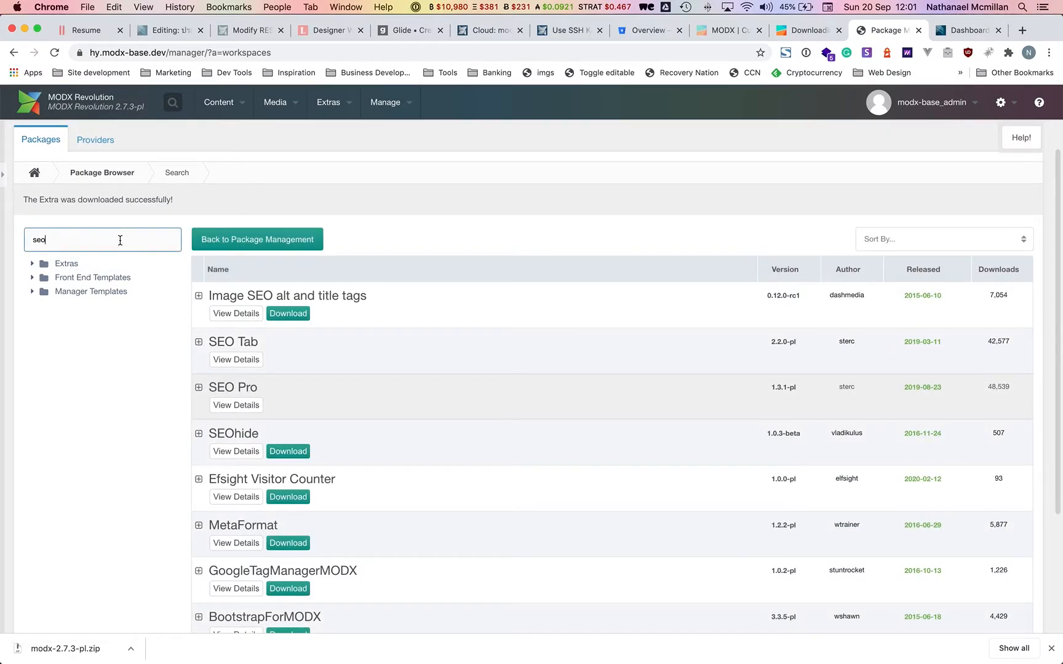
click(35, 174)
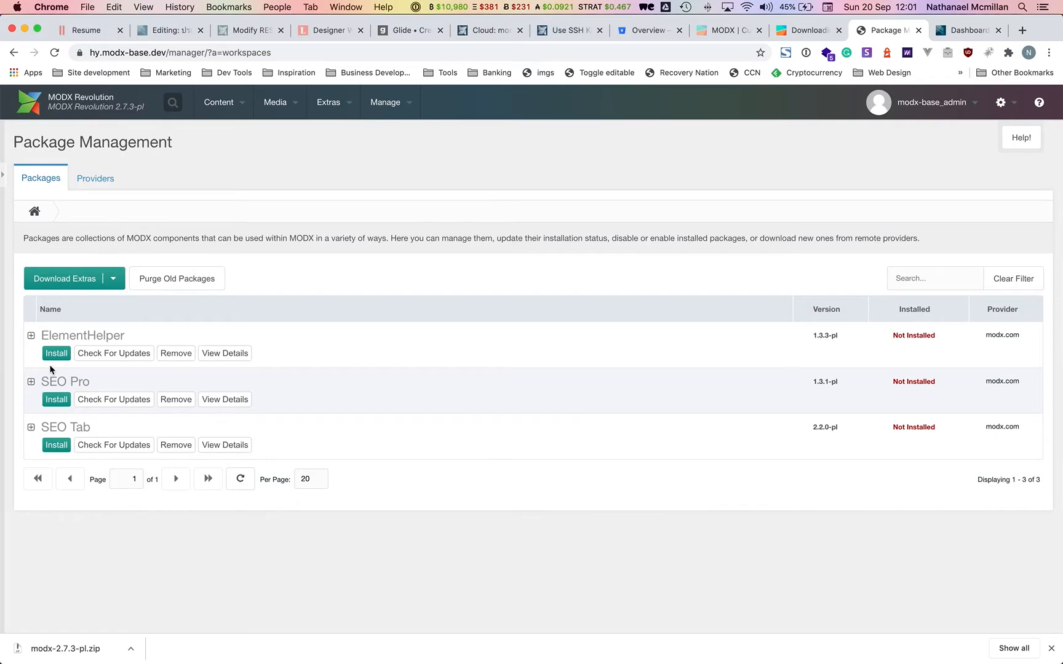
Install ElementHelper, accepting its license and closing the console, then open System Settings.
click(56, 354)
click(1016, 559)
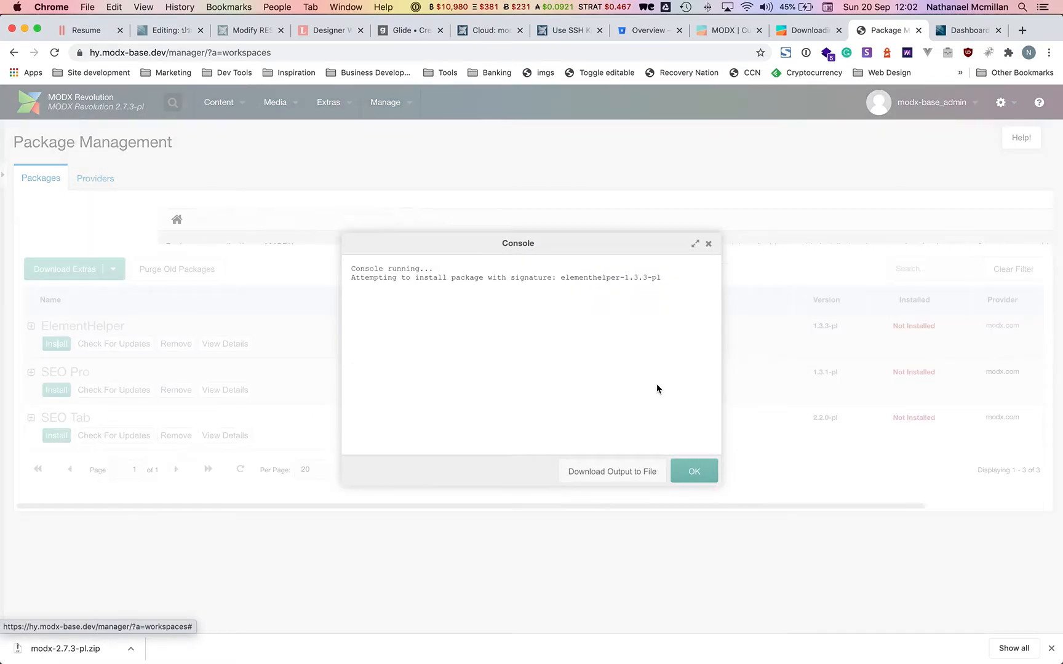
click(694, 471)
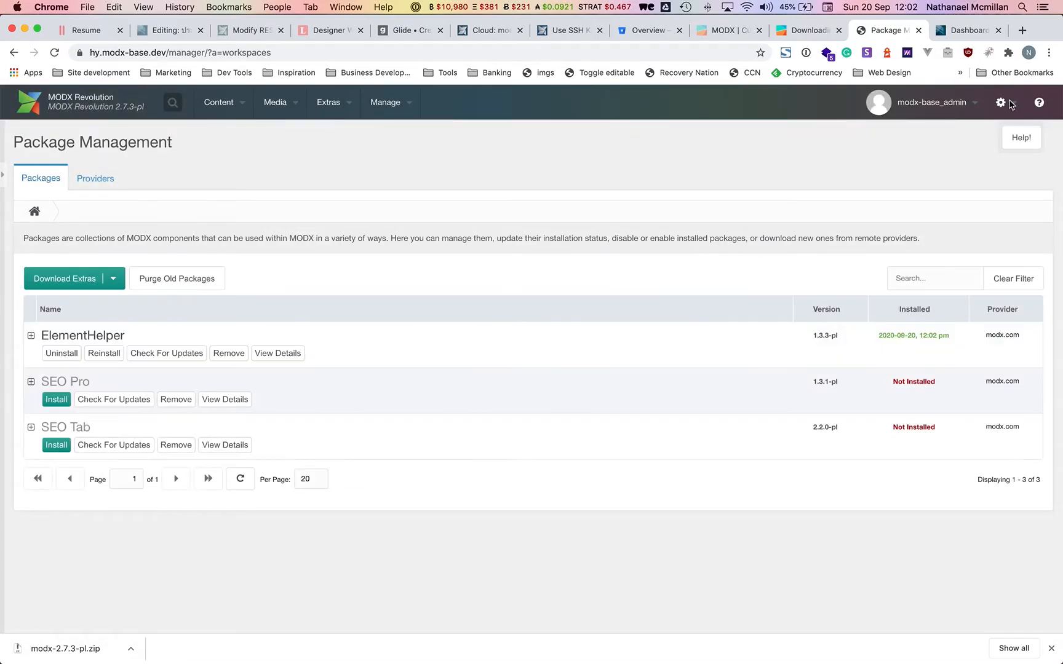
mouse_move(1009, 106)
click(975, 140)
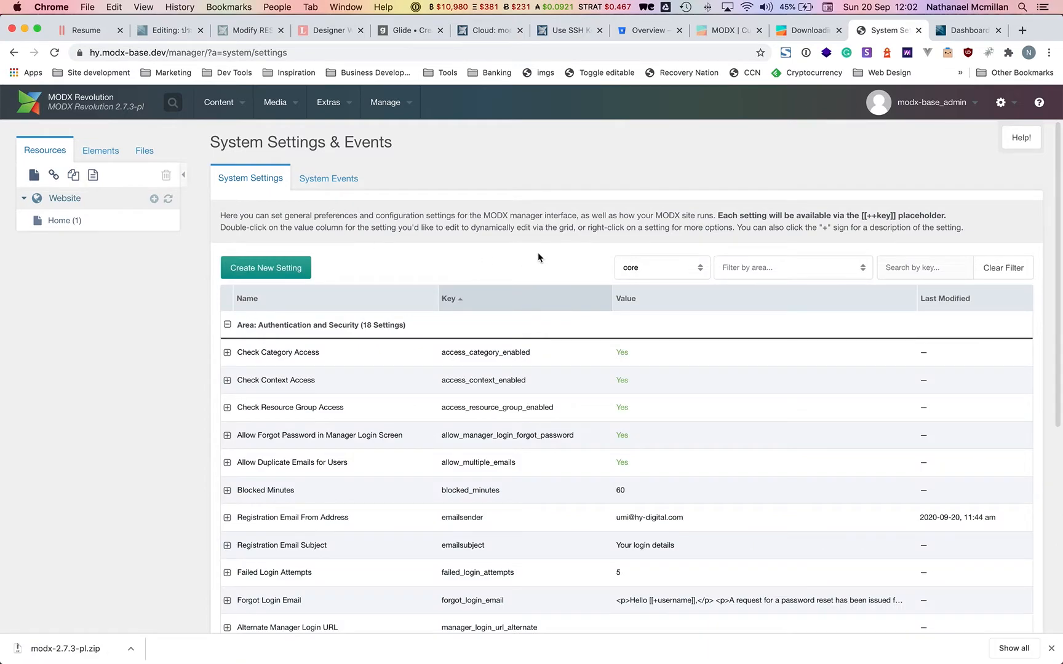
Filter settings to the elementhelper namespace and check the site/_elements folder in the file tree.
click(704, 272)
click(654, 306)
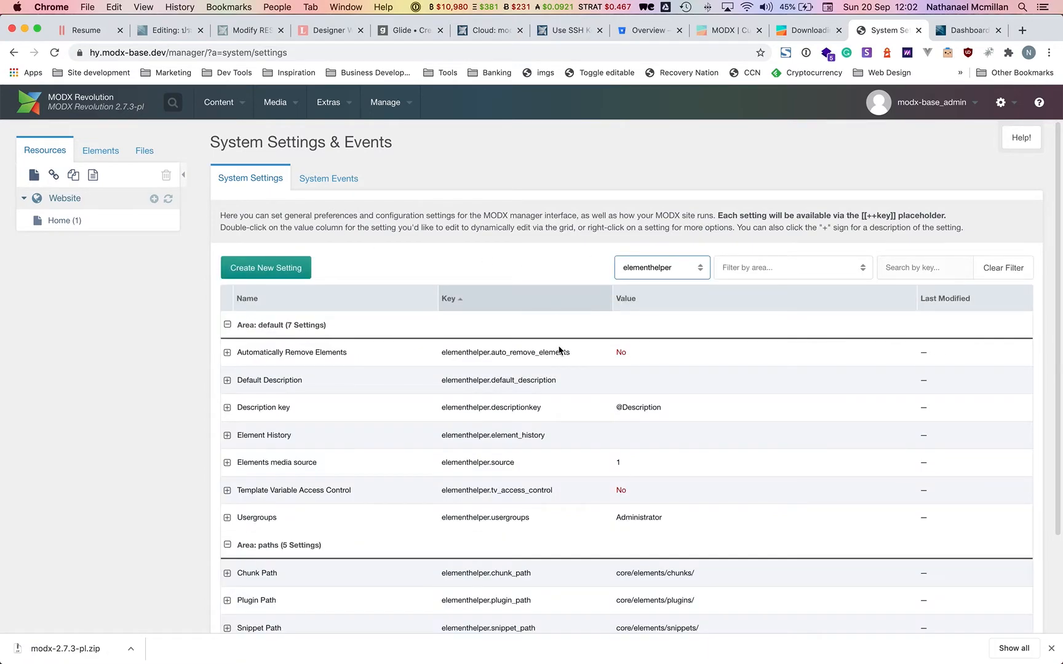
scroll(558, 346, down, 3)
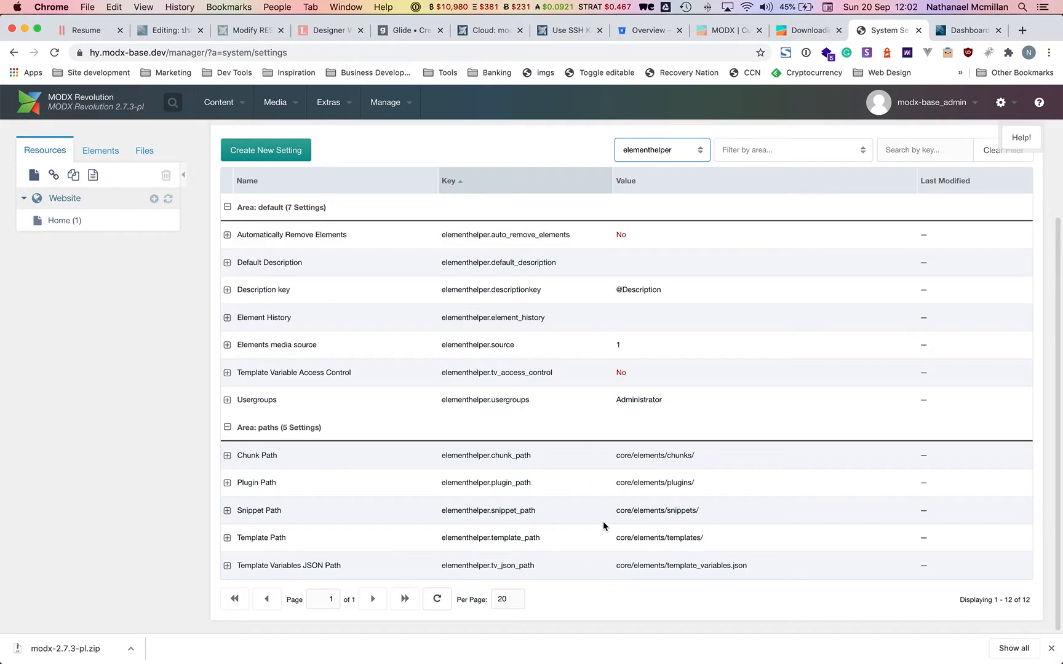
click(144, 150)
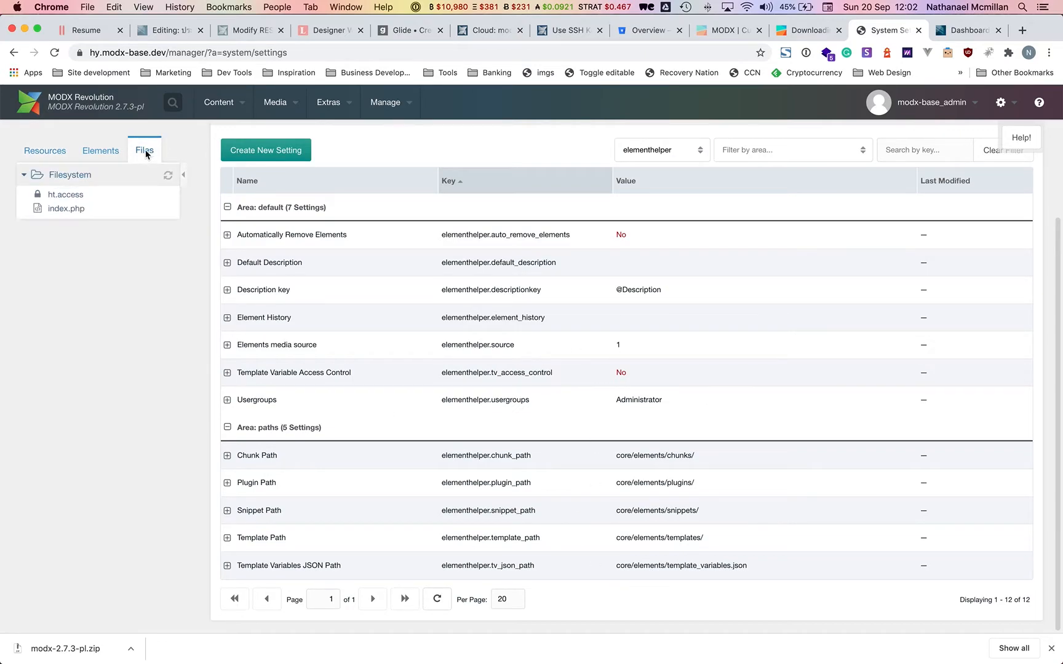
click(25, 267)
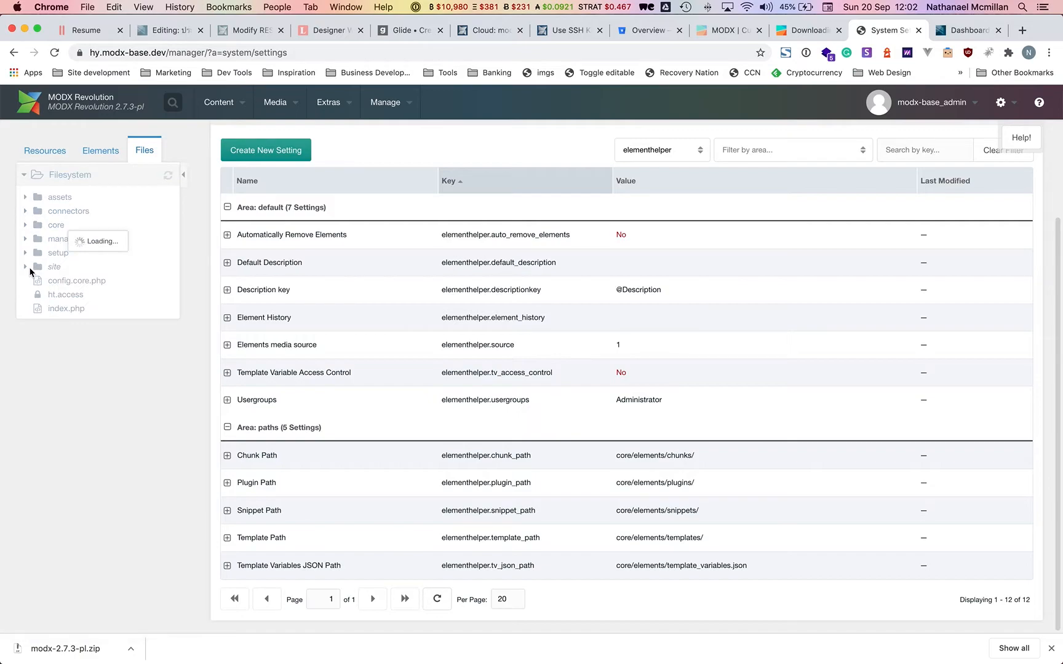
click(36, 294)
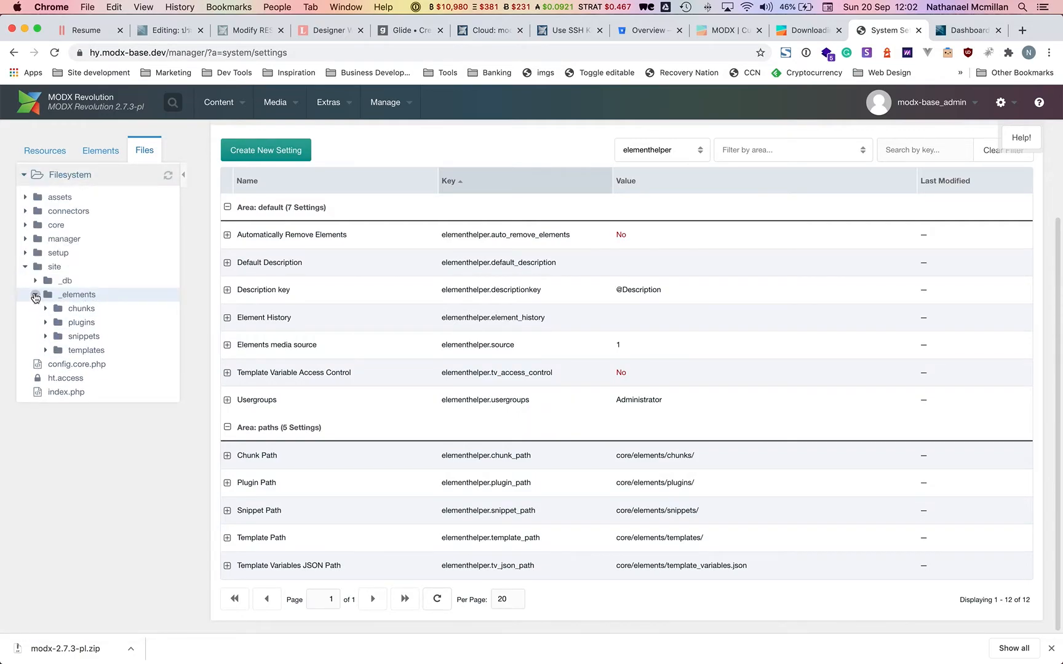
Change the Chunk, Plugin and Snippet paths from core/elements/ to site/_elements/.
double_click(664, 459)
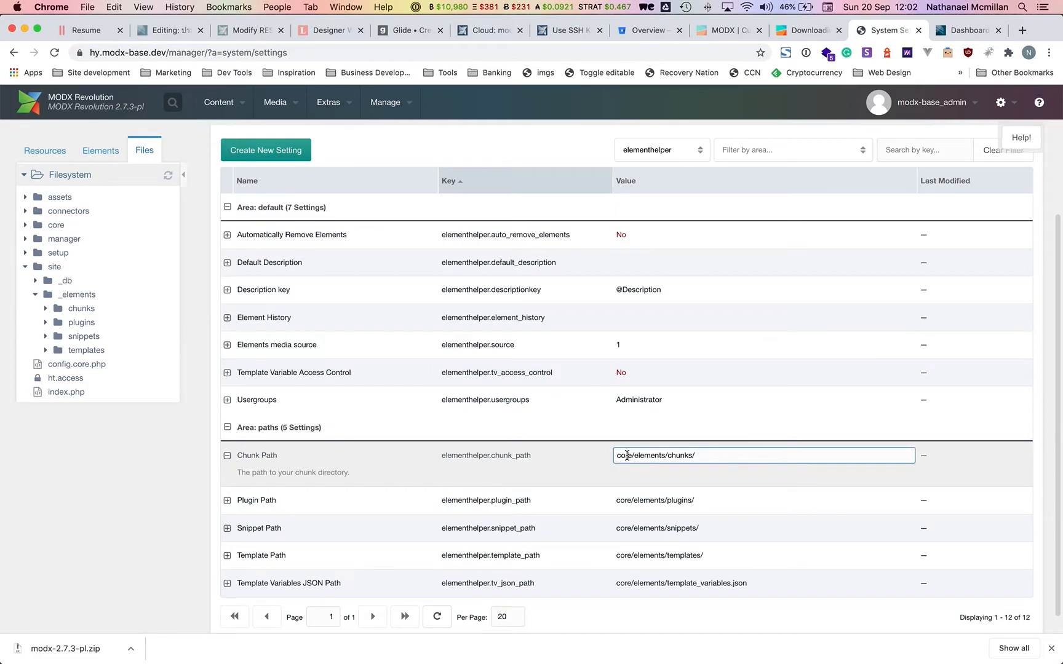
drag(626, 456, 631, 455)
text(site/_)
key(Tab)
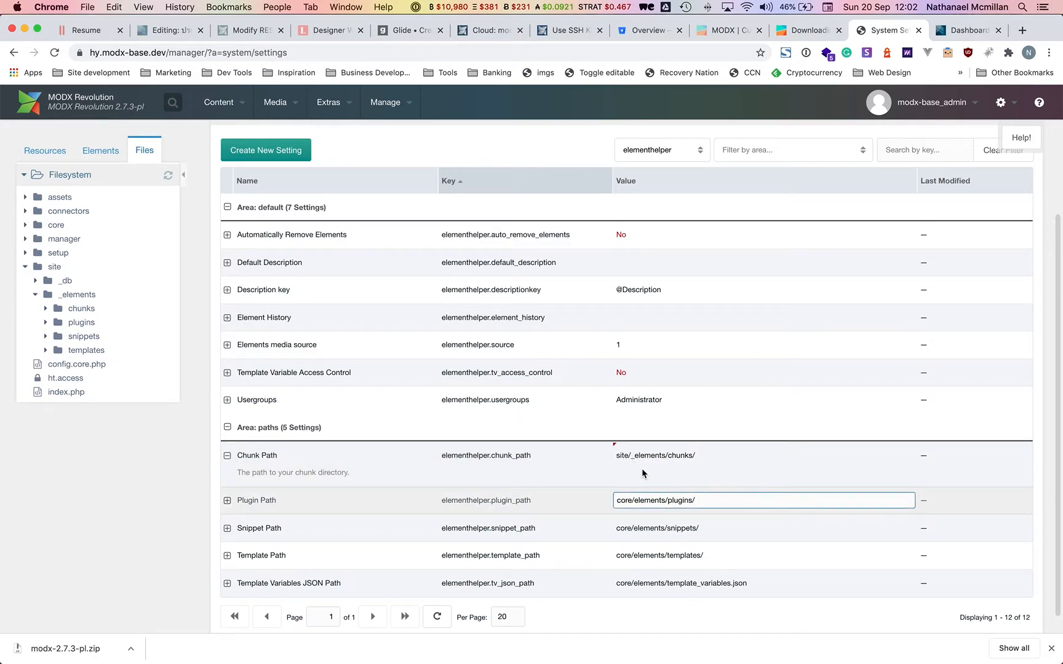
key(super+shift+Left)
text(site/_elements/)
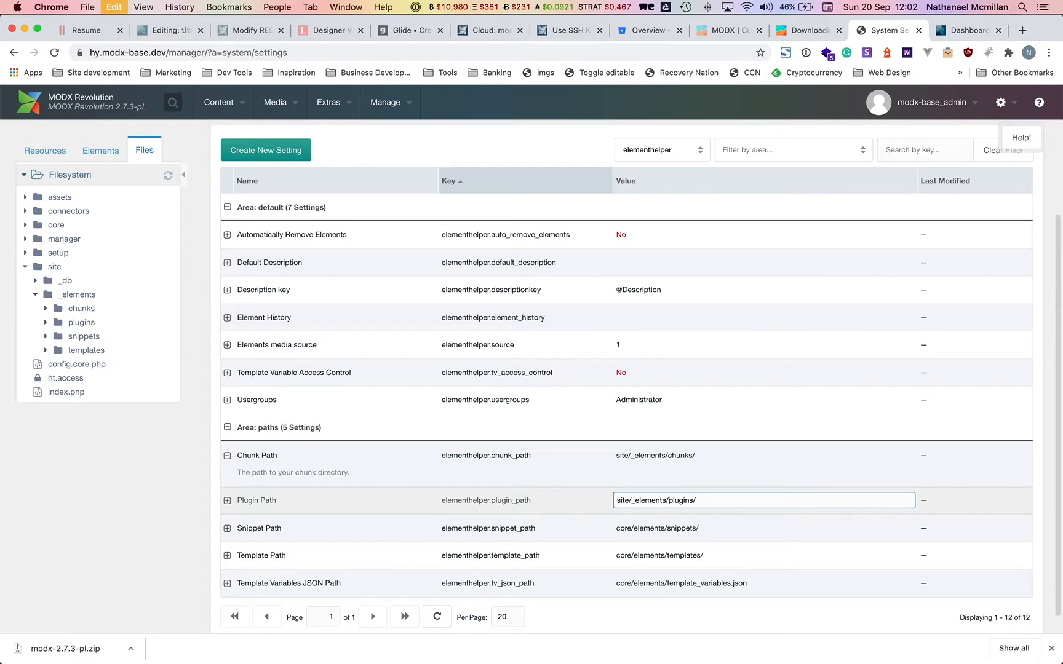
double_click(695, 525)
key(alt+Left)
key(super+shift+Left)
key(Left)
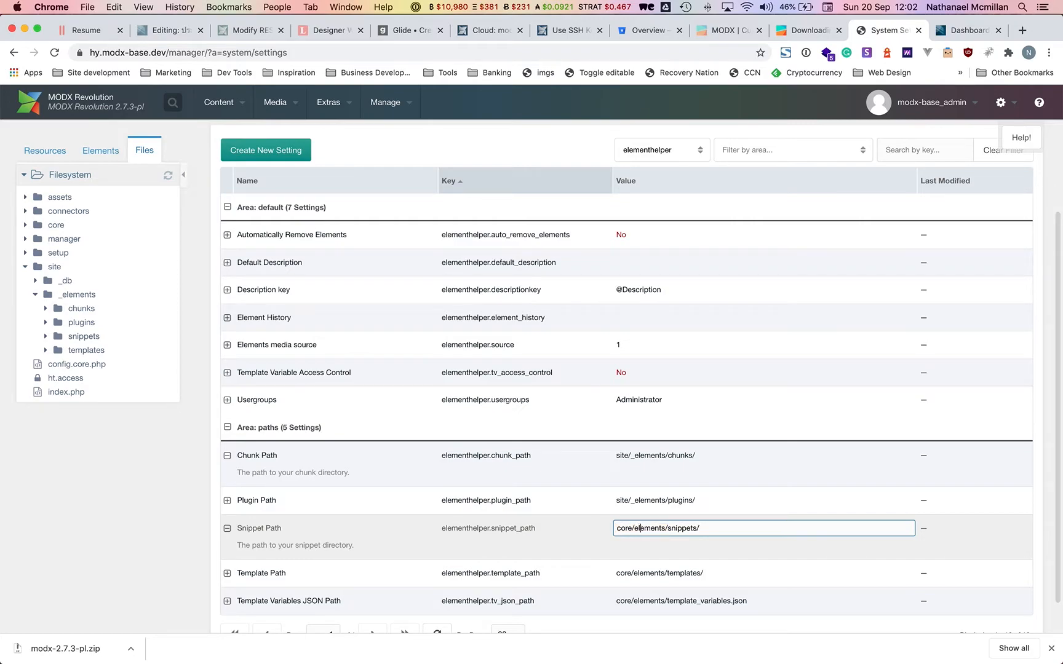
key(super+shift+Left)
text(site/_elements/)
key(BackSpace)
Point the Template Path and Template Variables JSON Path to site/_elements/.
double_click(667, 573)
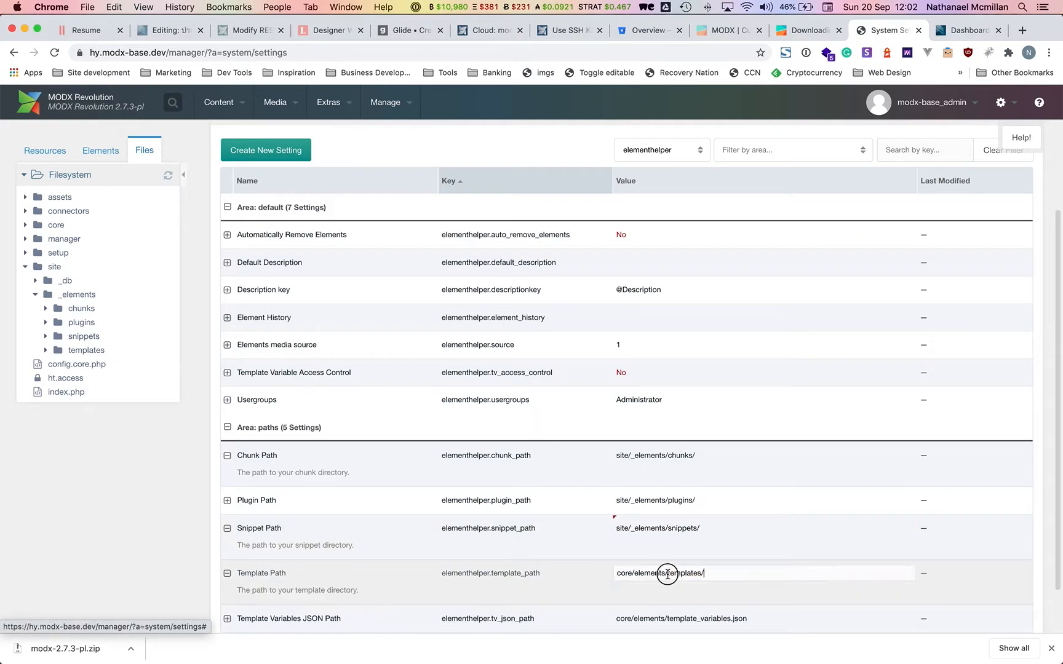
key(Right)
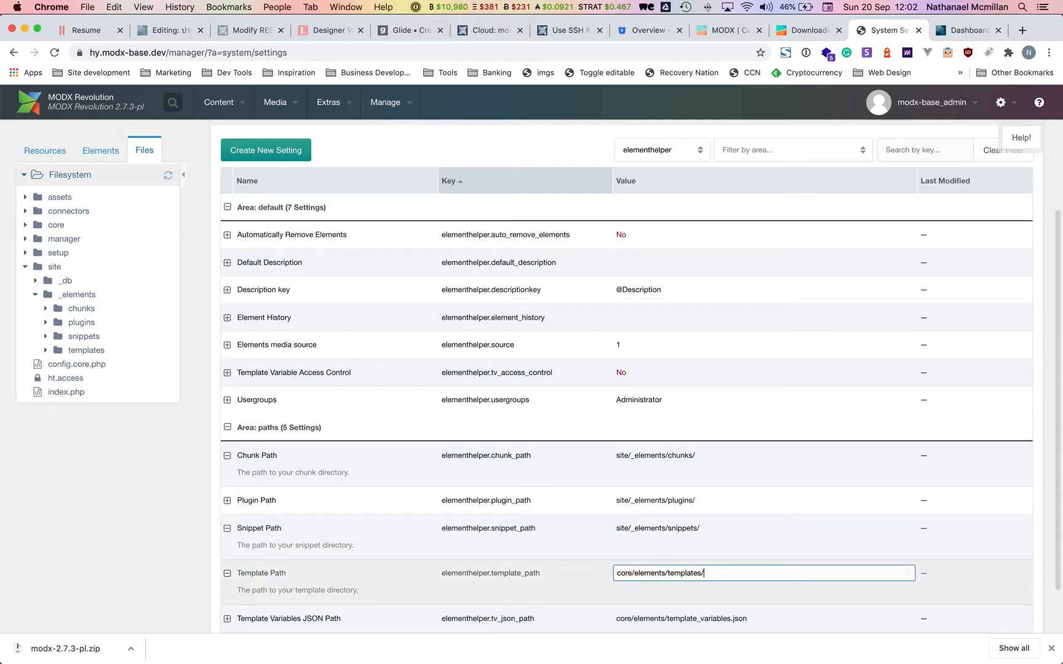
key(super+BackSpace)
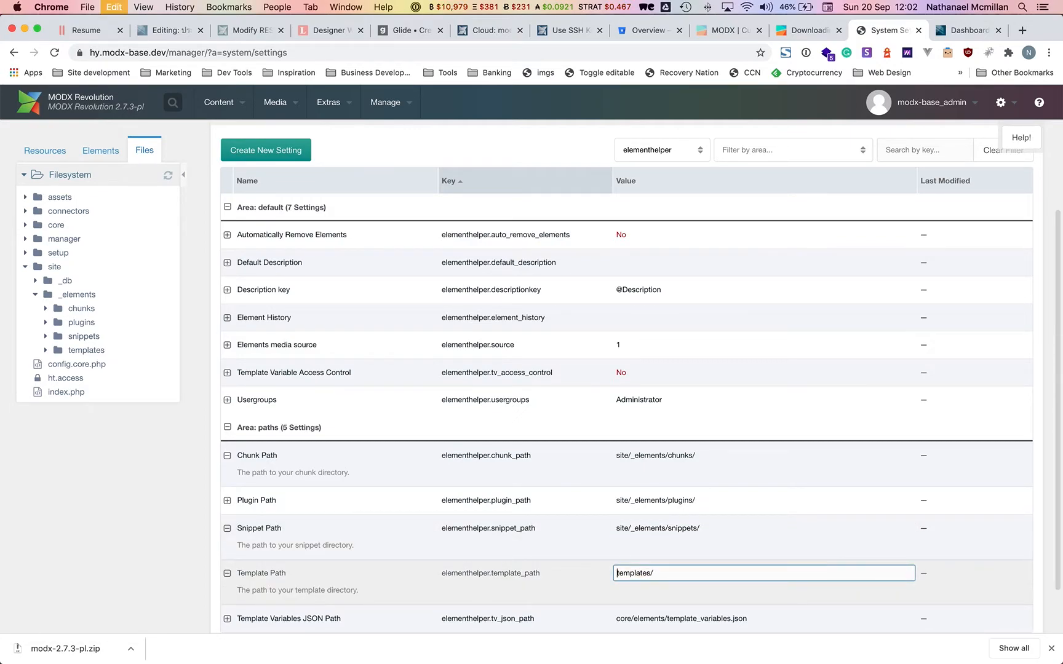
text(site/_elements/)
key(Return)
scroll(677, 573, down, 2)
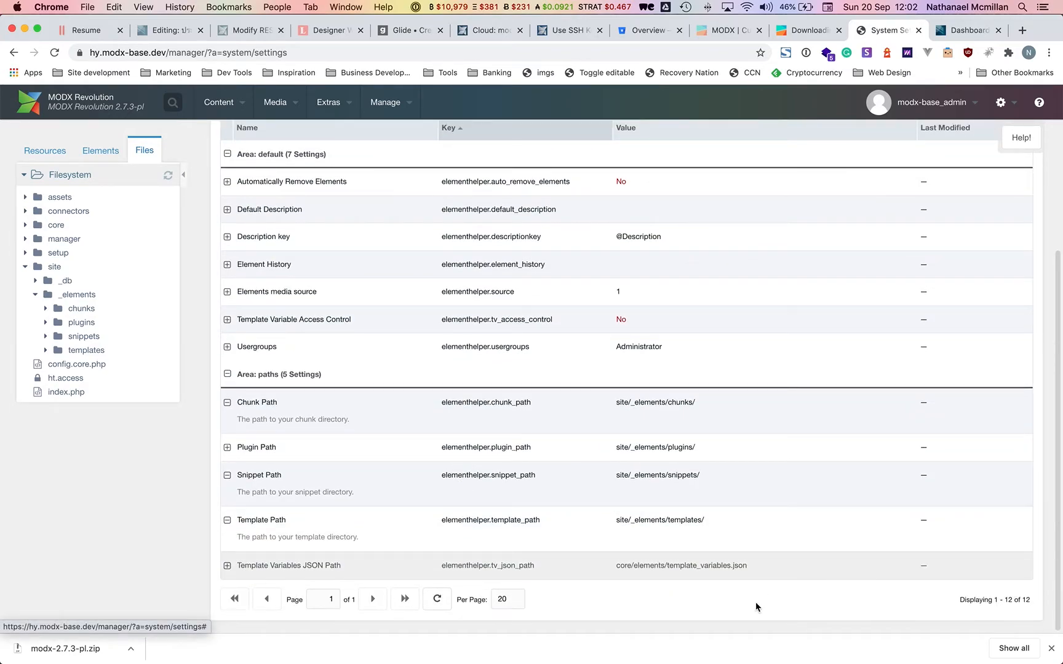
double_click(755, 567)
key(super+shift+Left)
text(site/_elements/)
key(Return)
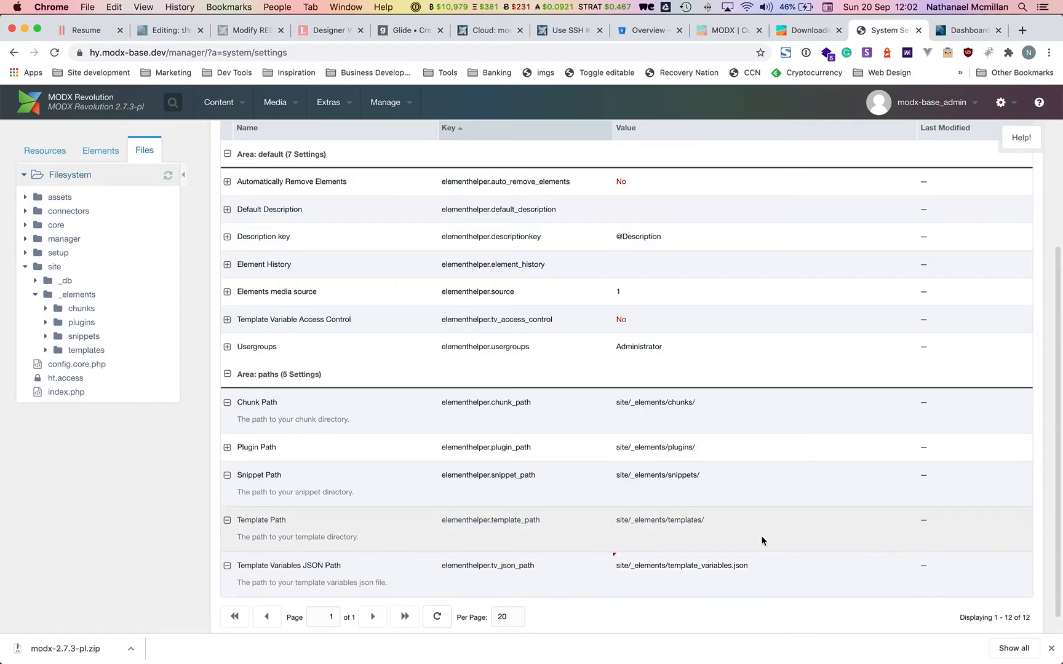
scroll(720, 380, up, 2)
scroll(721, 380, up, 1)
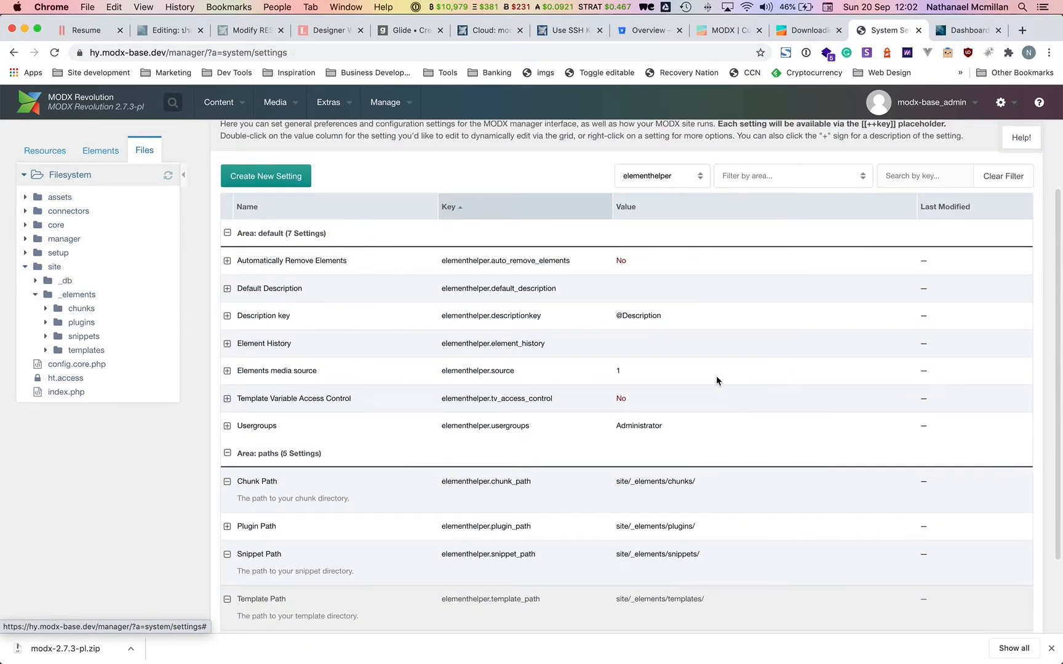
scroll(565, 425, up, 3)
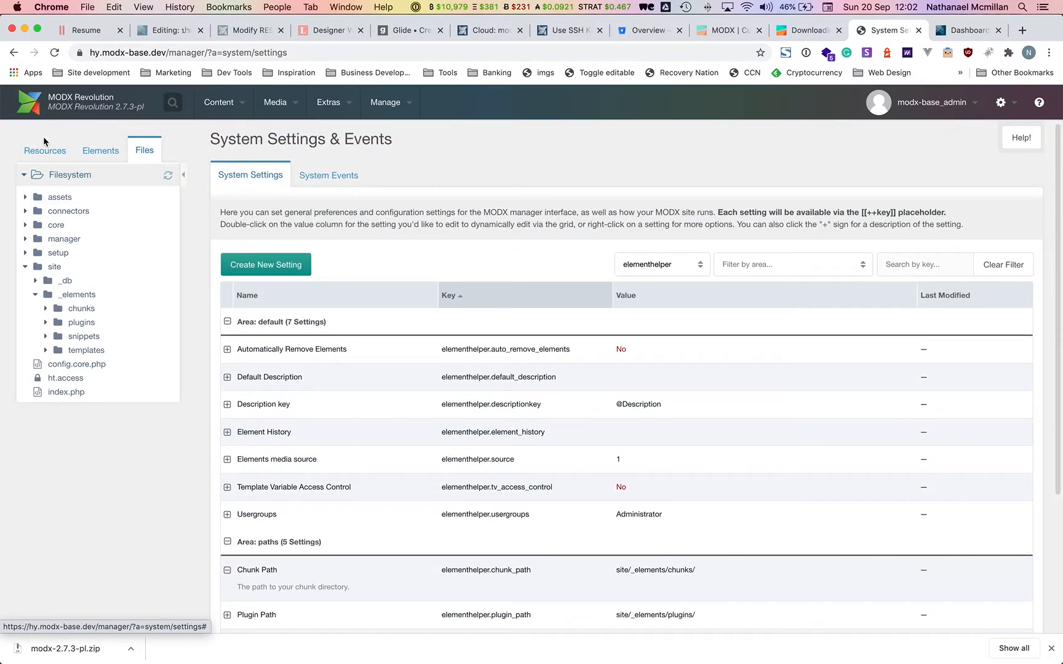
Quick-create a Website document titled DO NOT EDIT, published and hidden from menus.
click(45, 153)
right_click(64, 198)
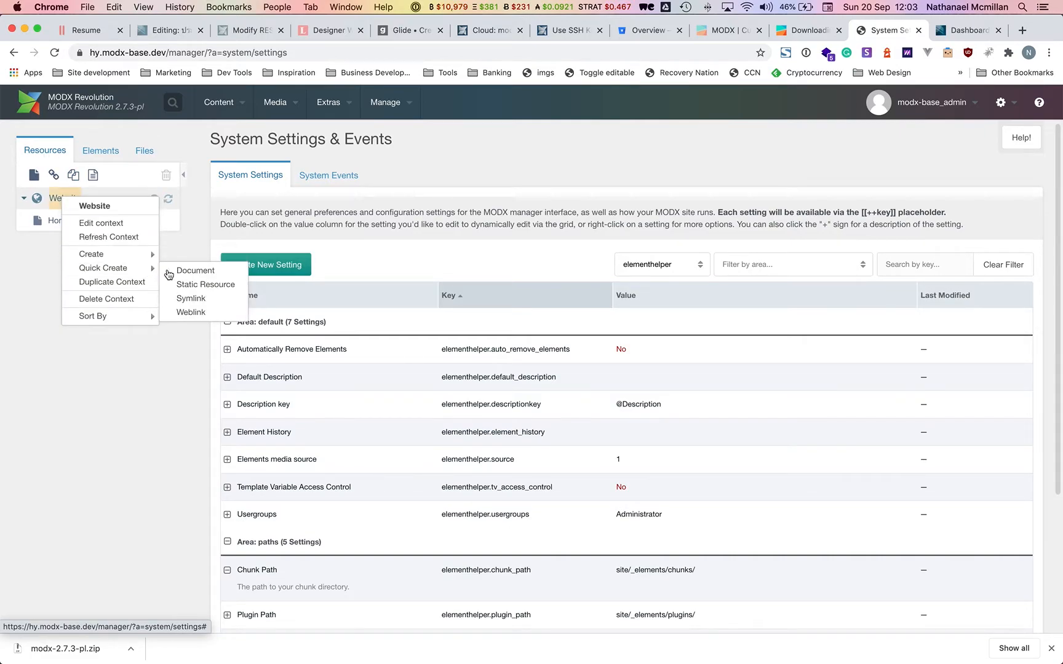
click(184, 258)
text(DO NO)
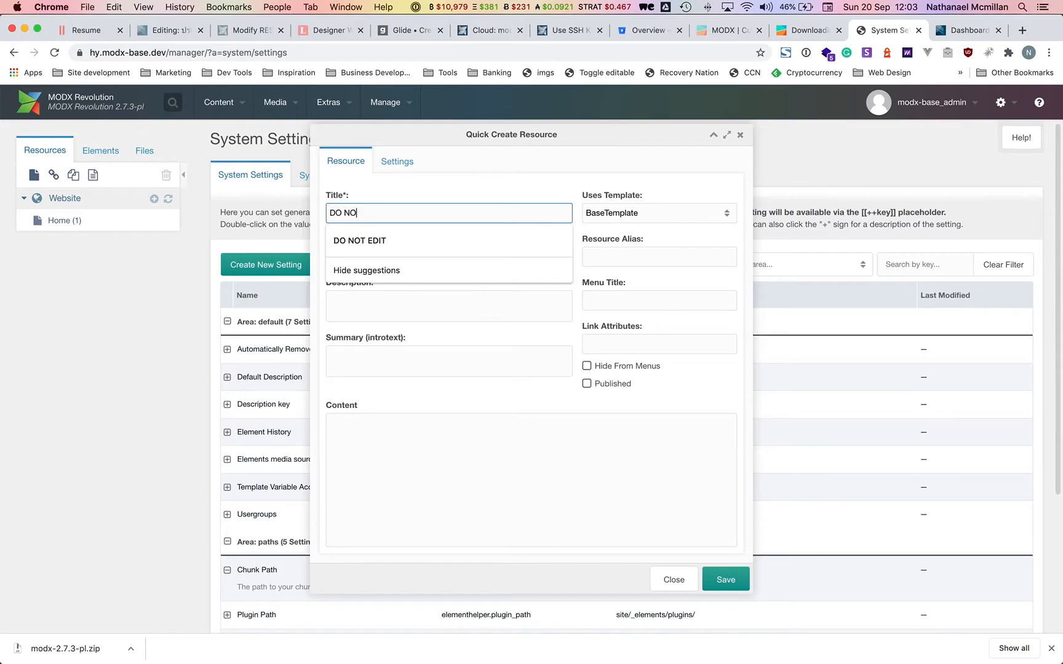
text(T)
click(401, 246)
click(616, 384)
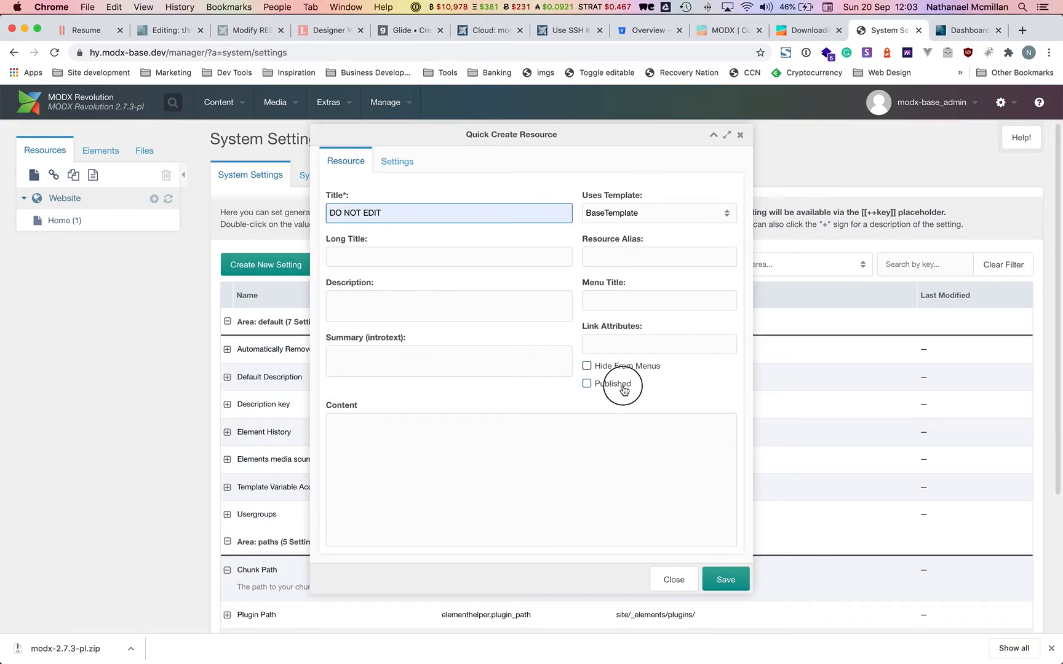
click(606, 367)
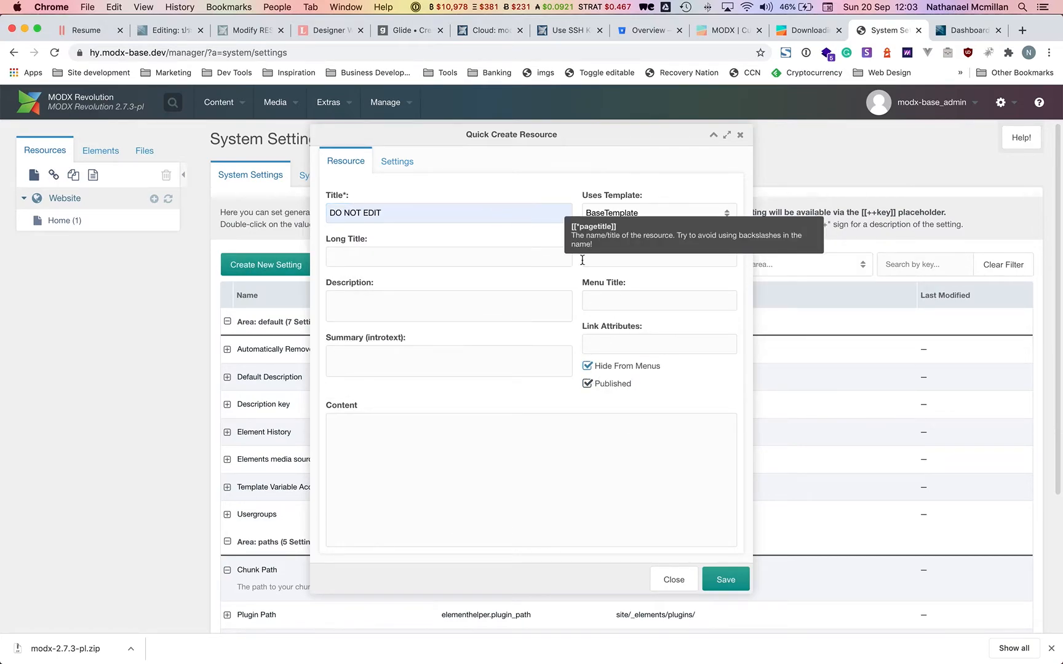
Give the resource alias 'source' and no template, then save it.
click(615, 258)
text(source)
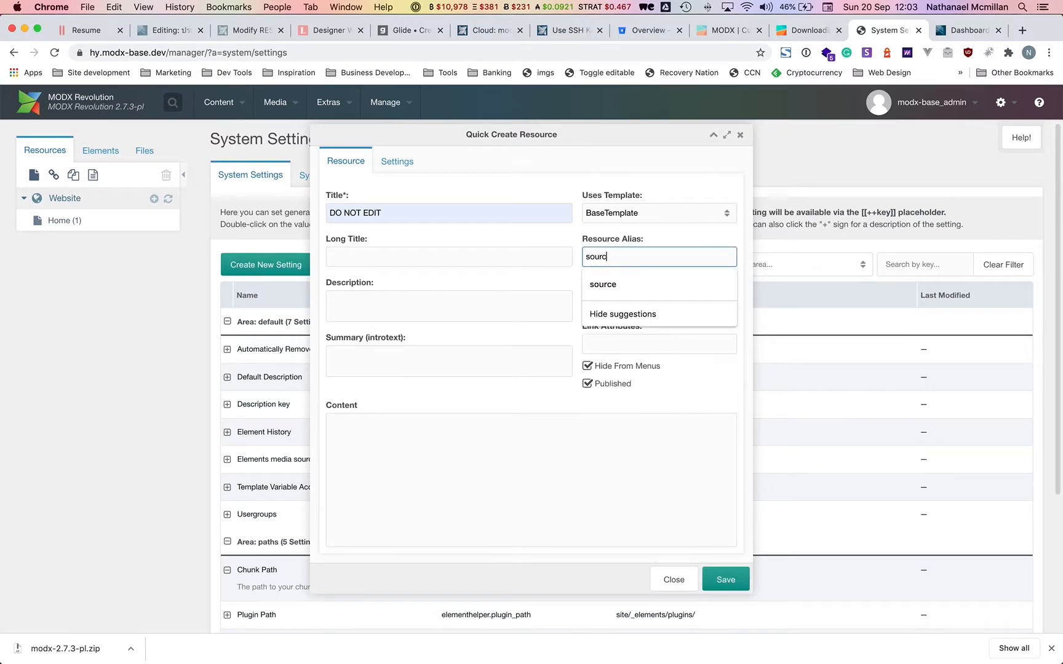
click(637, 223)
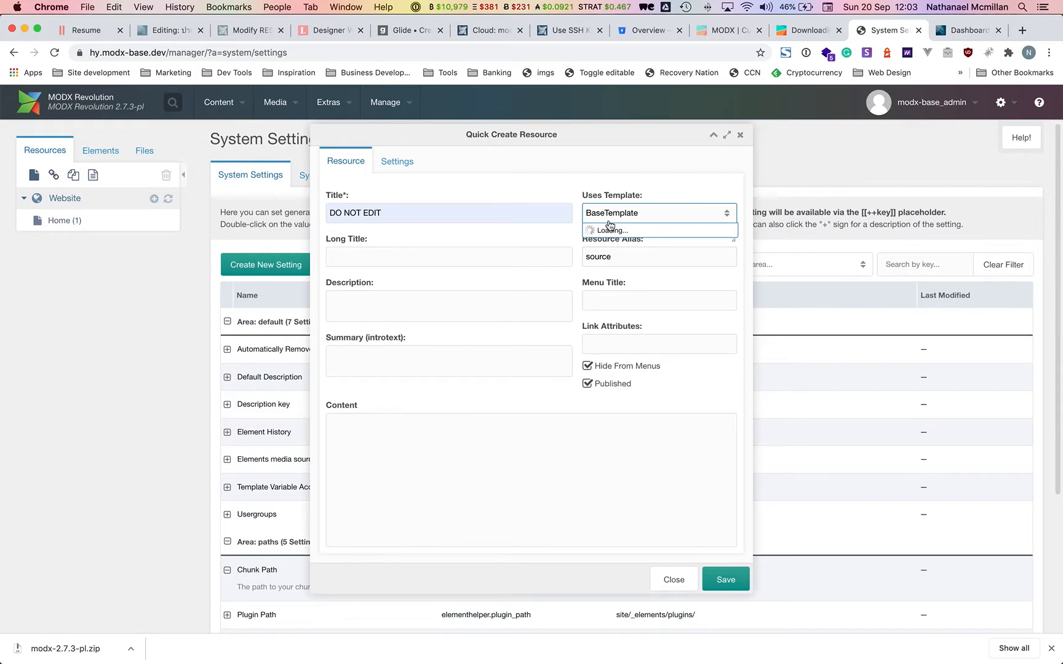
click(610, 233)
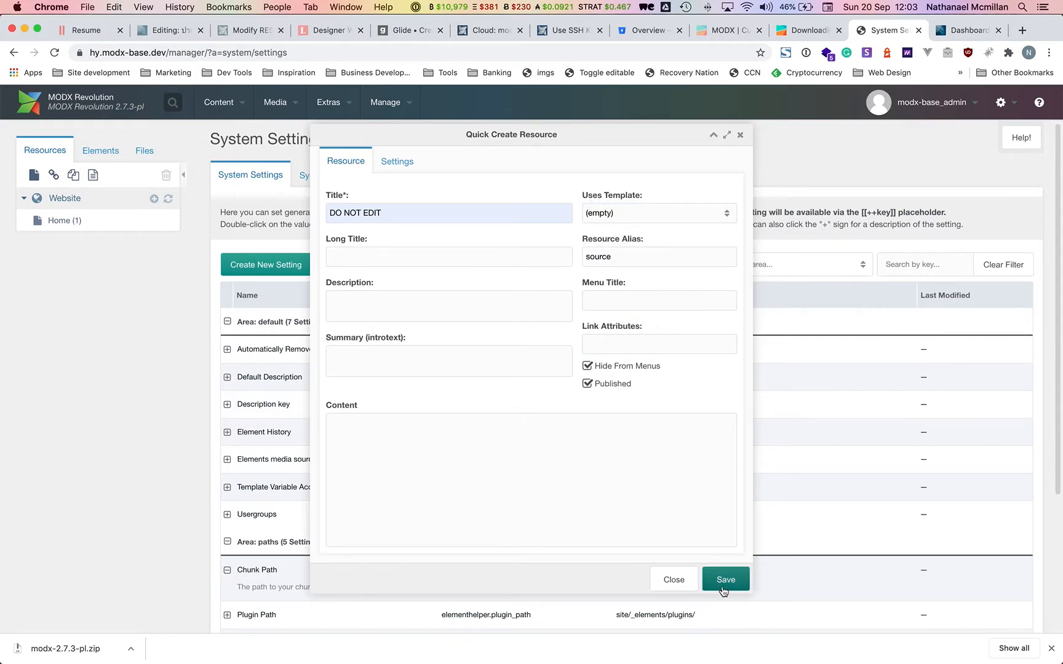
click(725, 579)
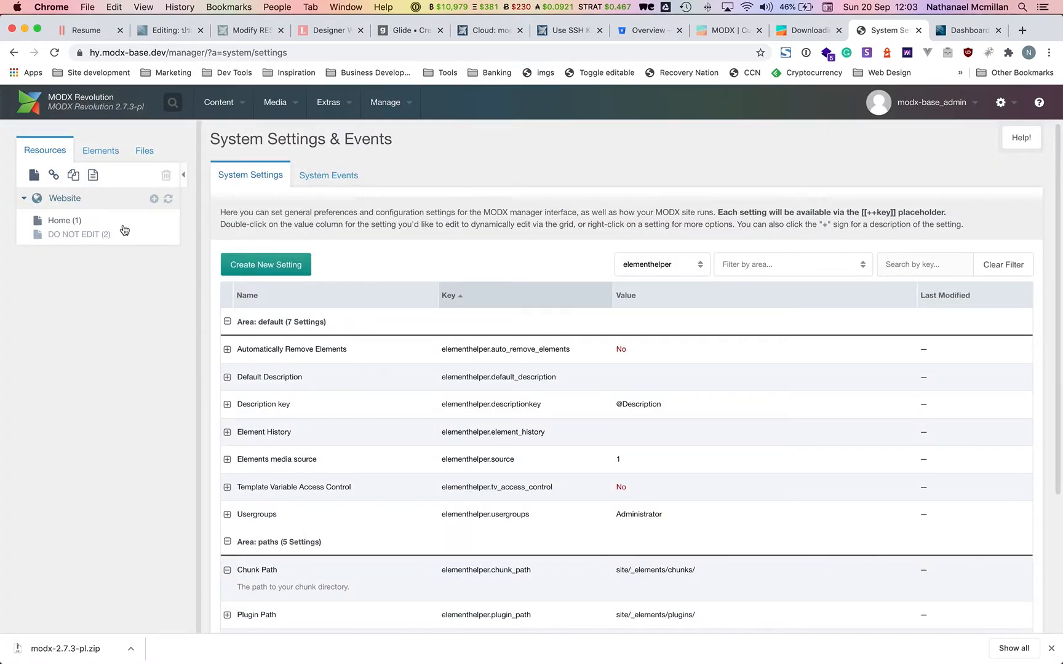
right_click(81, 235)
Quick-create a published document titled sitemap under DO NOT EDIT with no template.
mouse_move(148, 348)
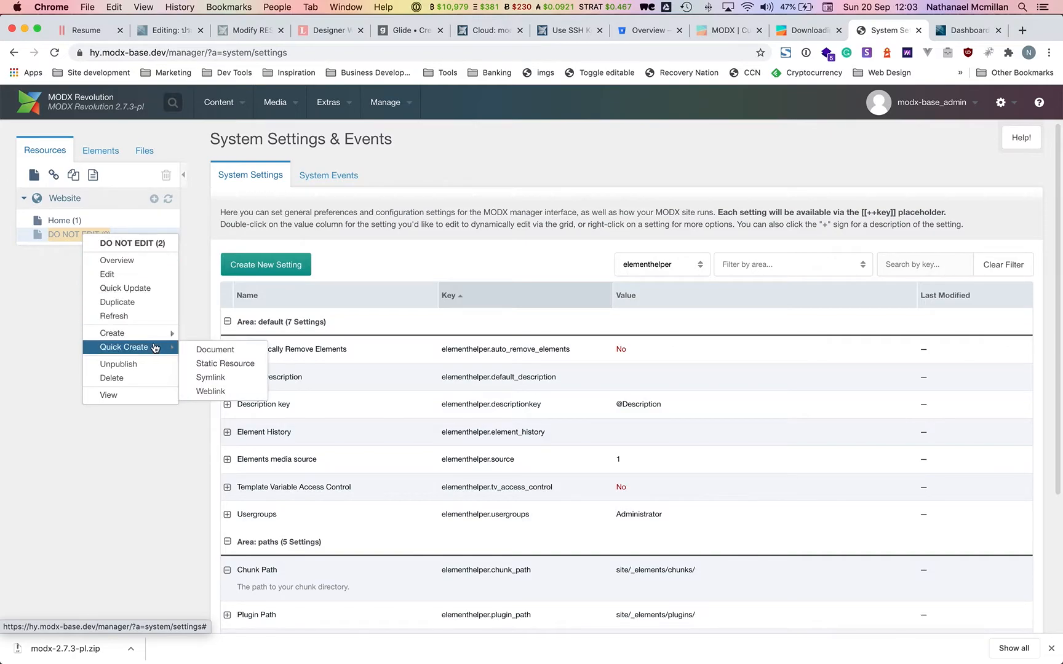
click(203, 348)
text(sitemap)
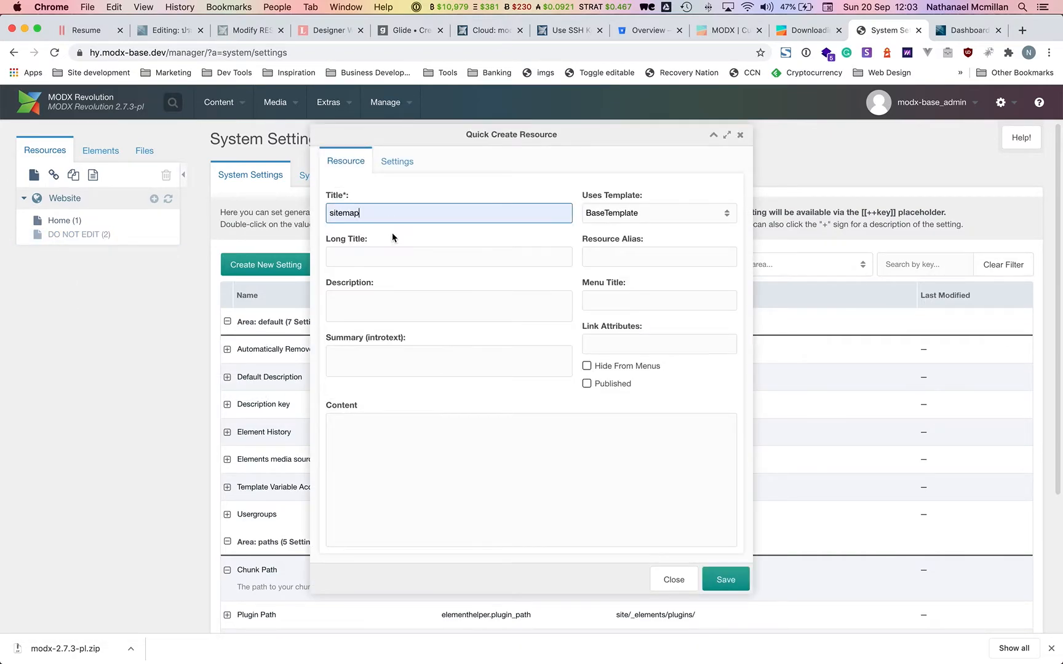
click(599, 384)
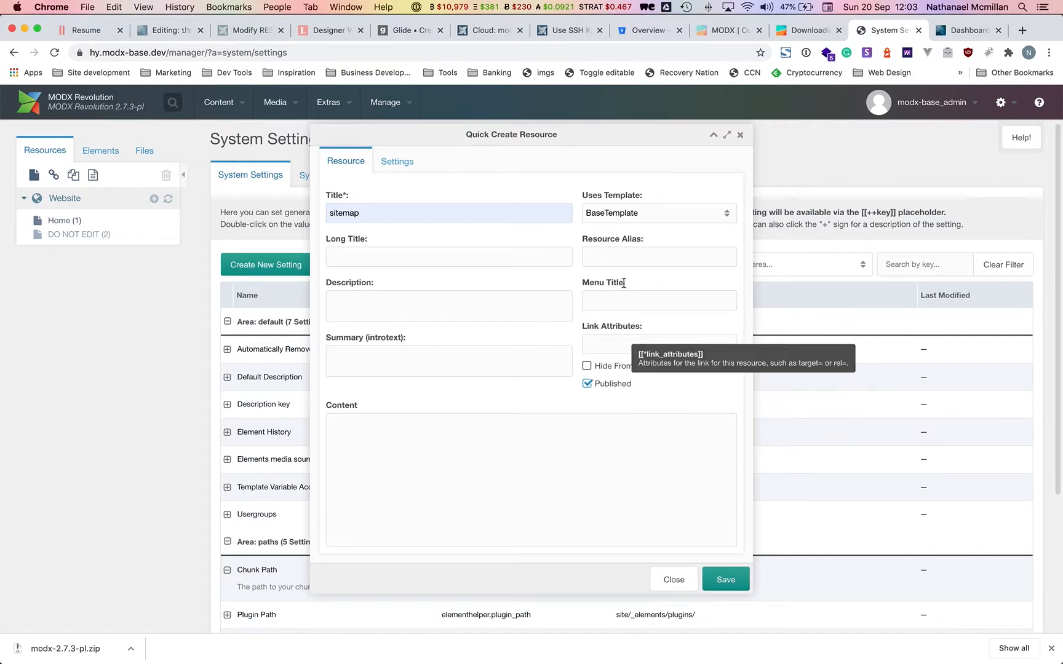
click(626, 214)
click(592, 232)
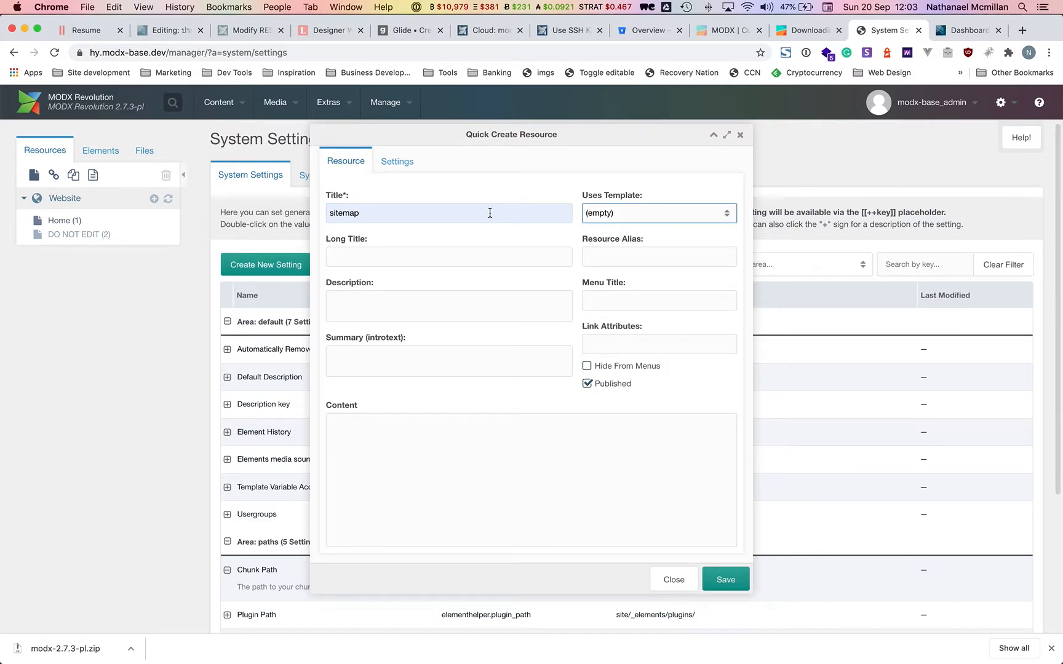
Set the sitemap's content type to XML, freeze its URI as sitemap.xml, and save.
click(398, 166)
click(358, 304)
click(352, 443)
click(356, 165)
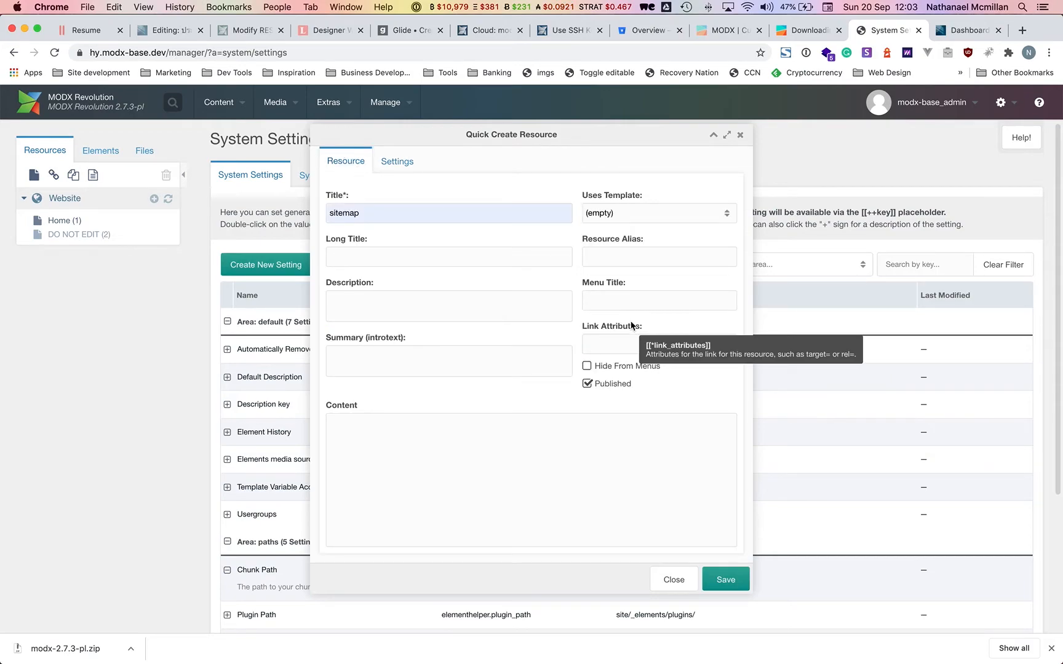
click(397, 161)
click(567, 360)
click(563, 399)
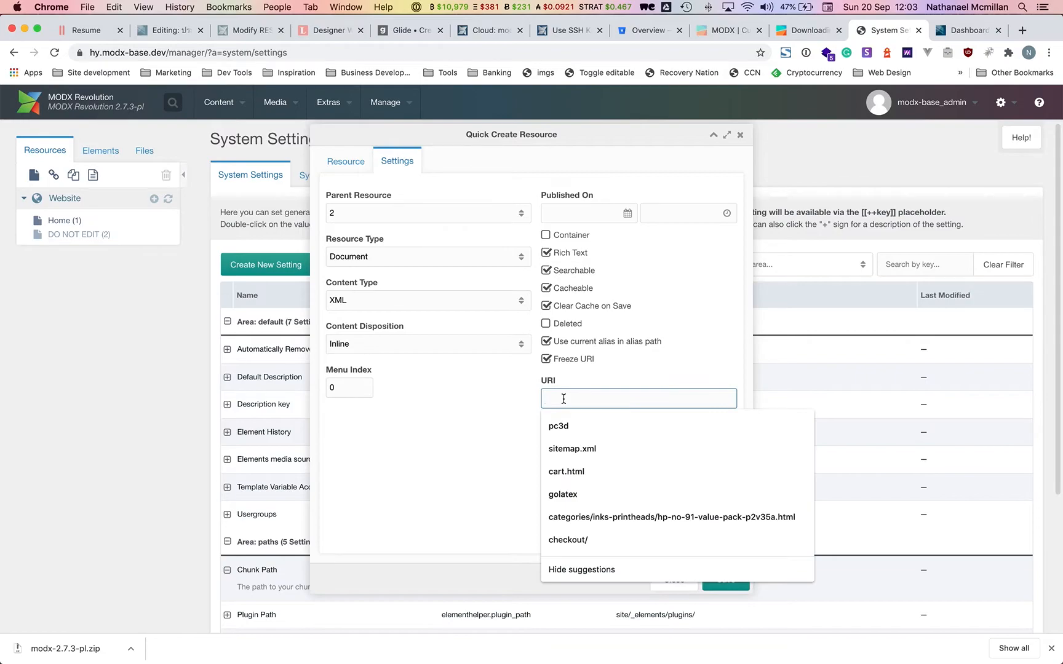
text(sitemap.xml)
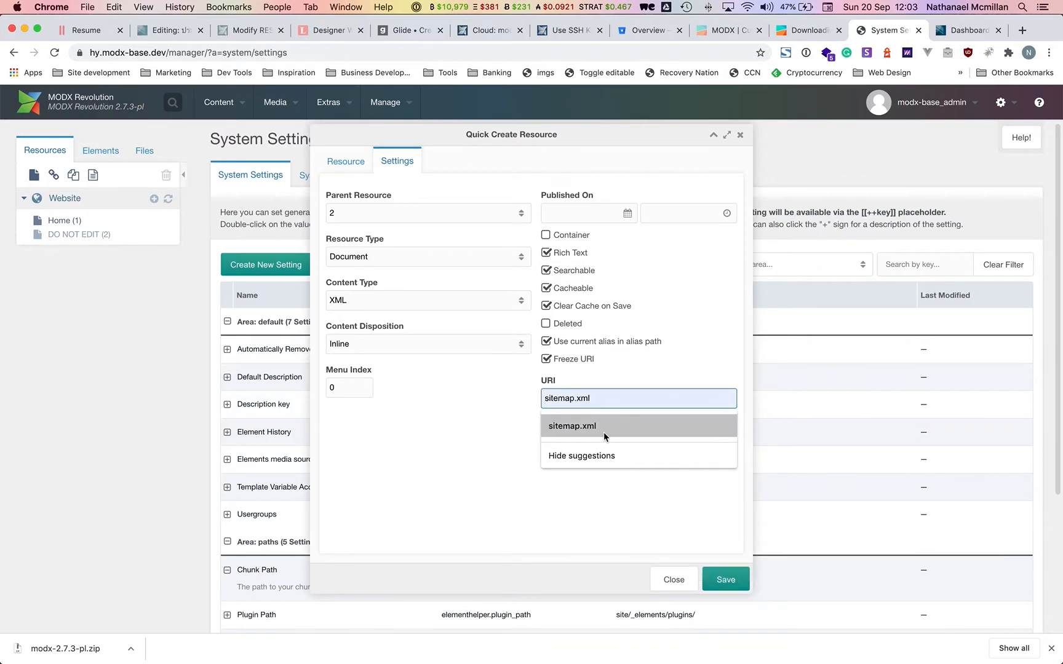
click(605, 430)
click(346, 161)
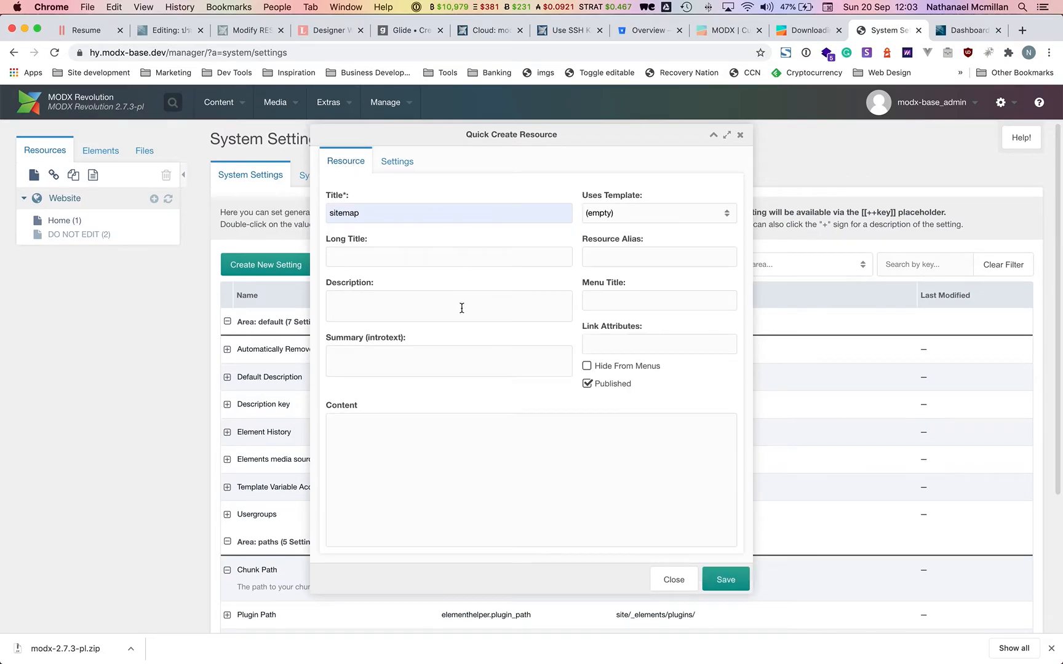
click(723, 580)
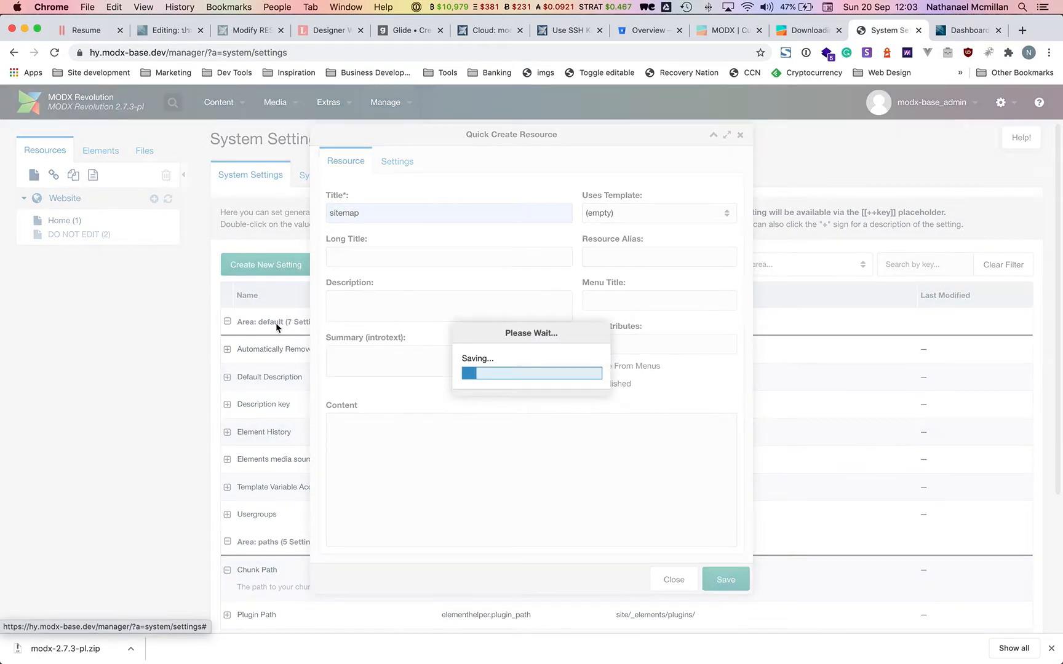
Quick-create a 404 document under DO NOT EDIT, published, hidden from menus, using BaseTemplate.
right_click(71, 240)
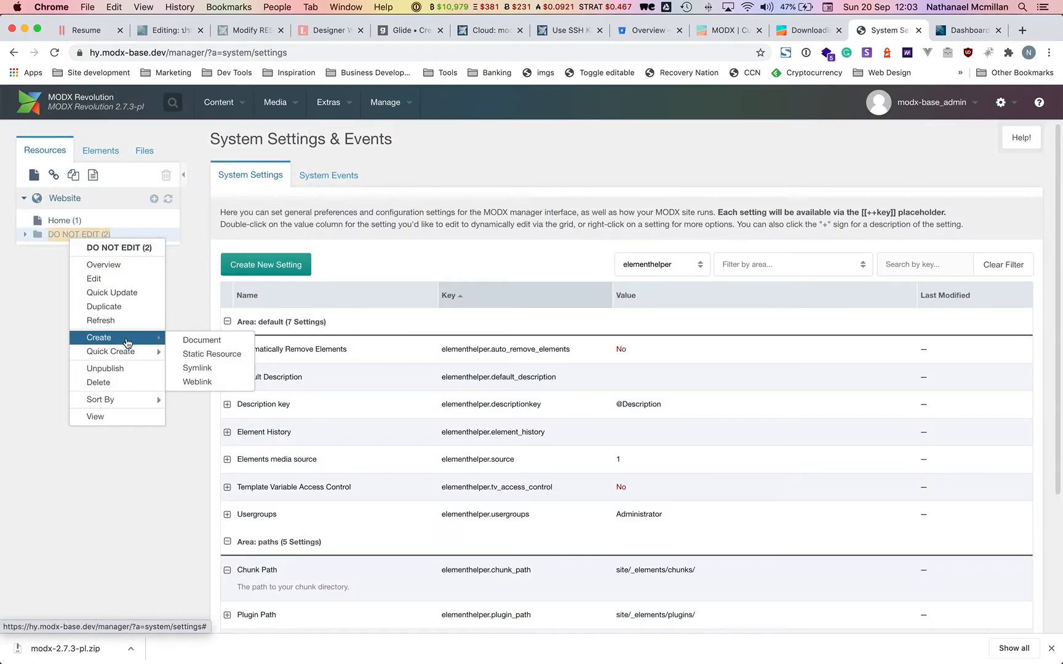
mouse_move(154, 351)
click(192, 368)
click(196, 354)
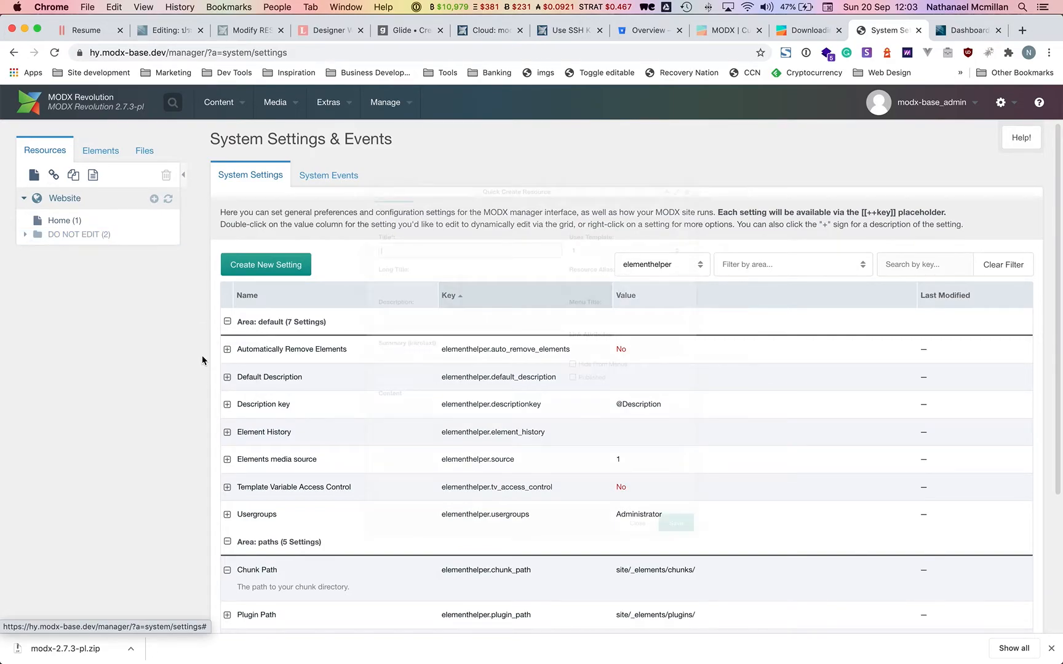
text(404)
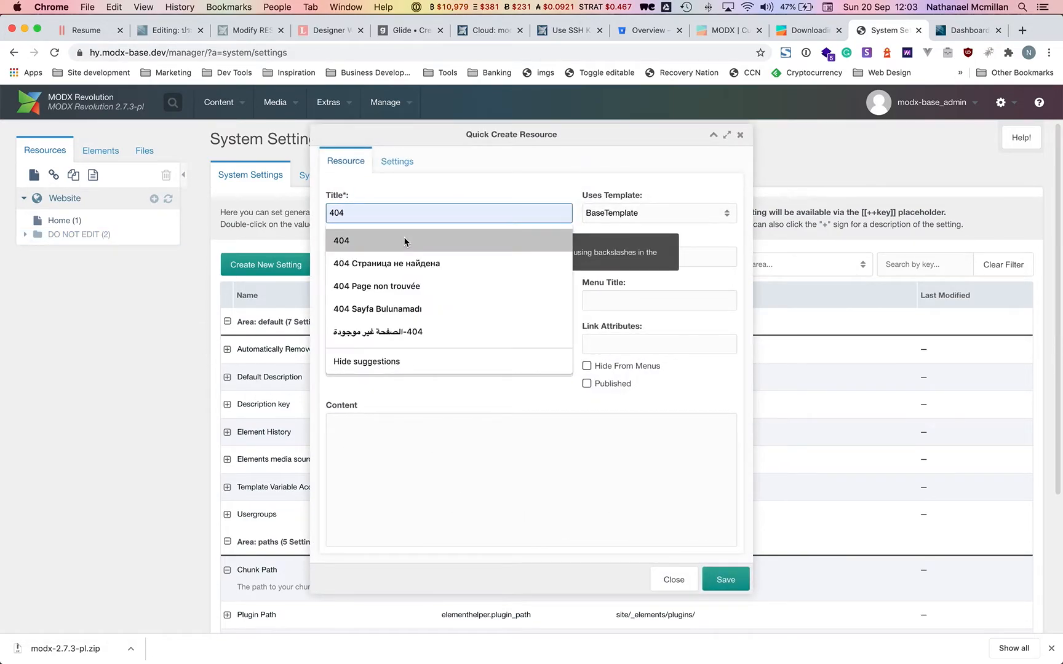
click(403, 240)
click(601, 386)
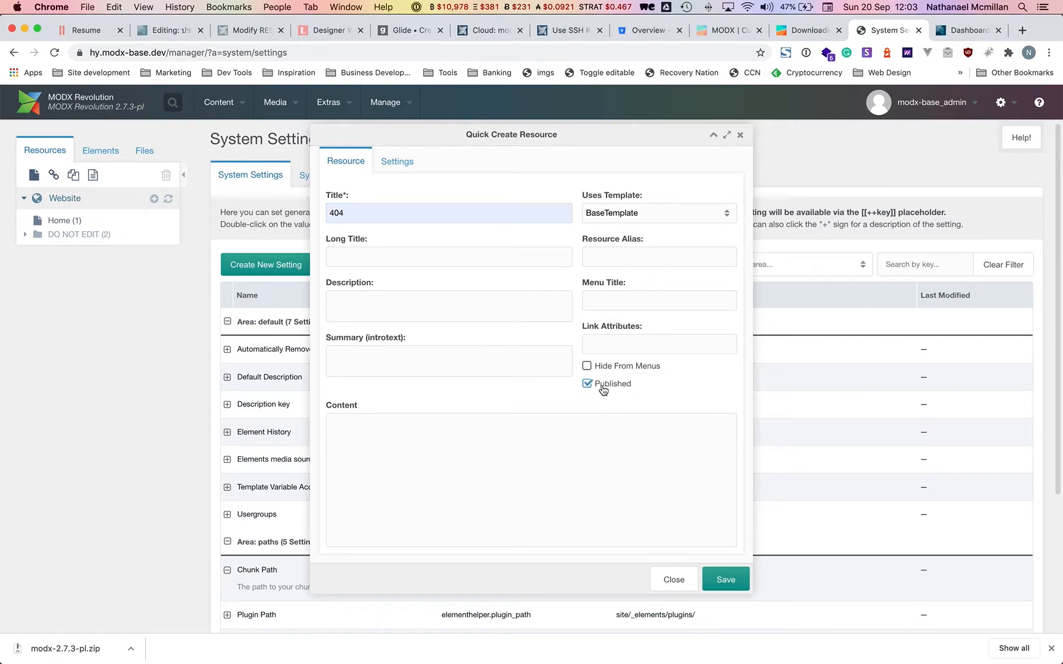
click(600, 365)
click(676, 220)
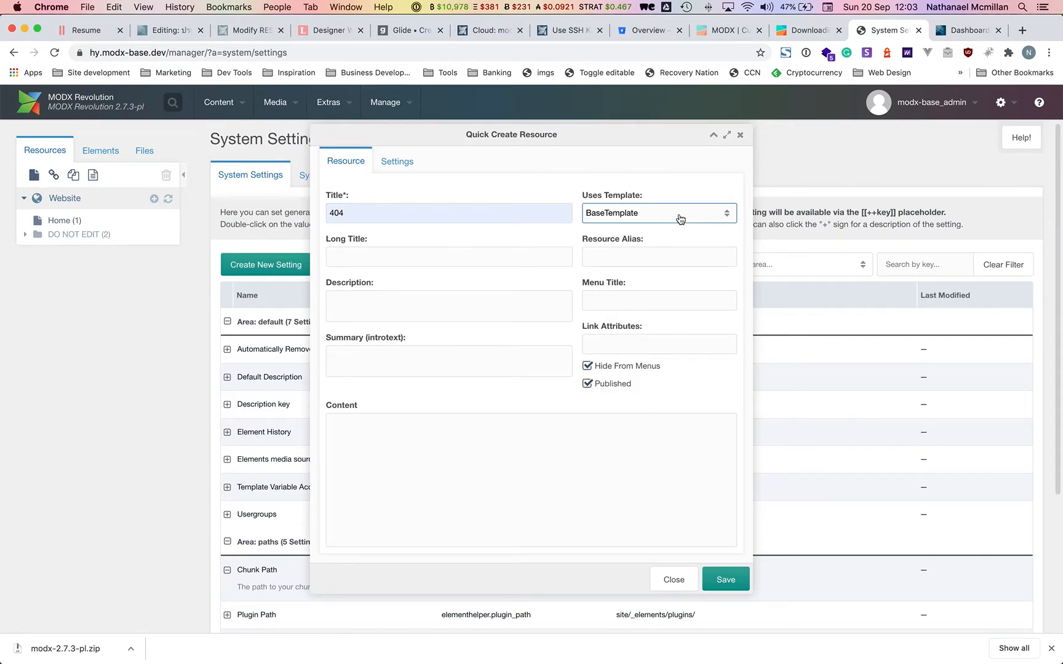
click(668, 220)
Freeze the 404 page's URI as 404.html, save, and expand DO NOT EDIT.
click(389, 163)
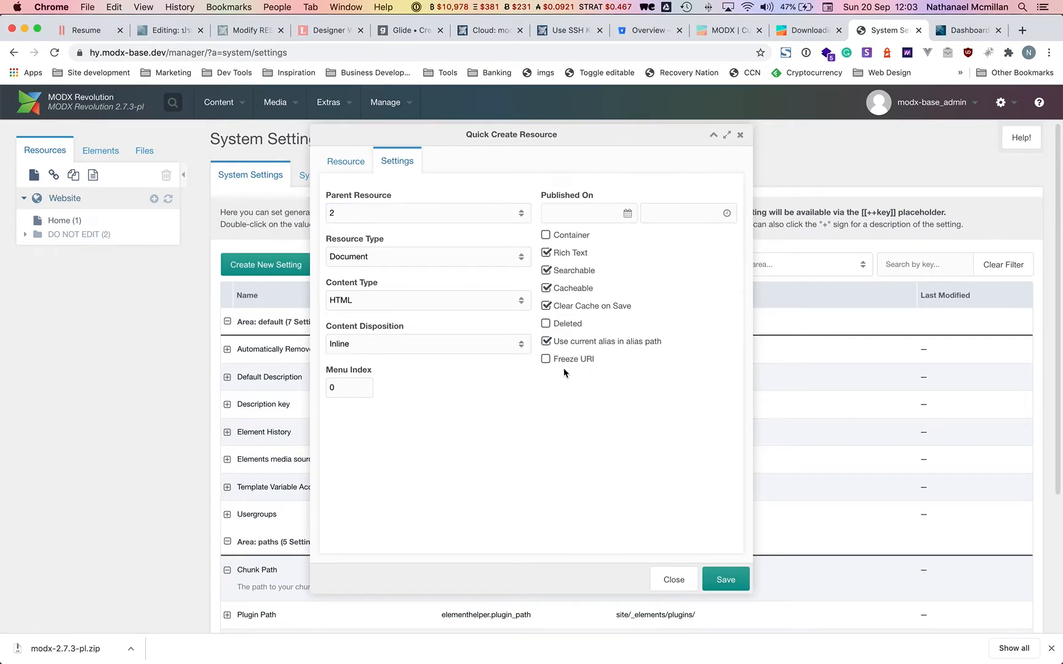
click(573, 358)
click(570, 400)
text(303)
text(404)
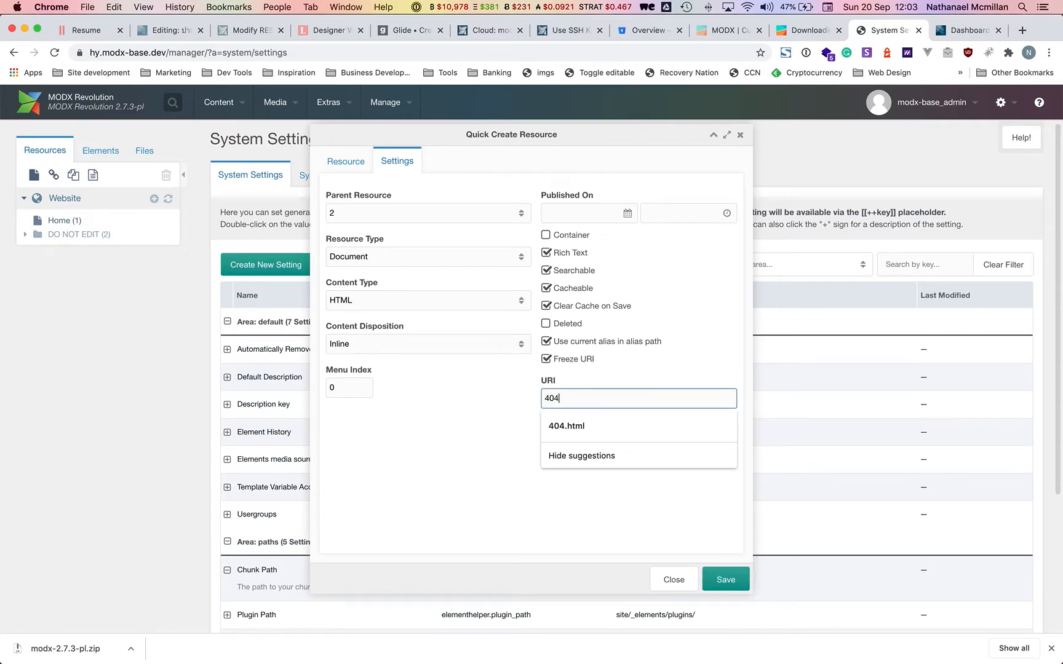
text(.html)
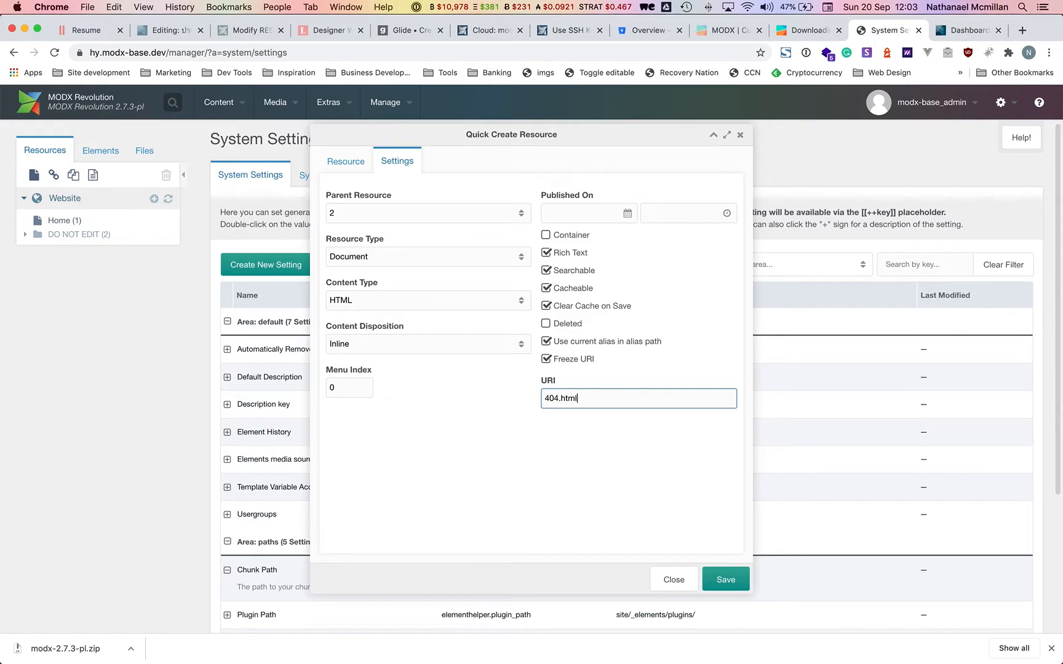
click(728, 579)
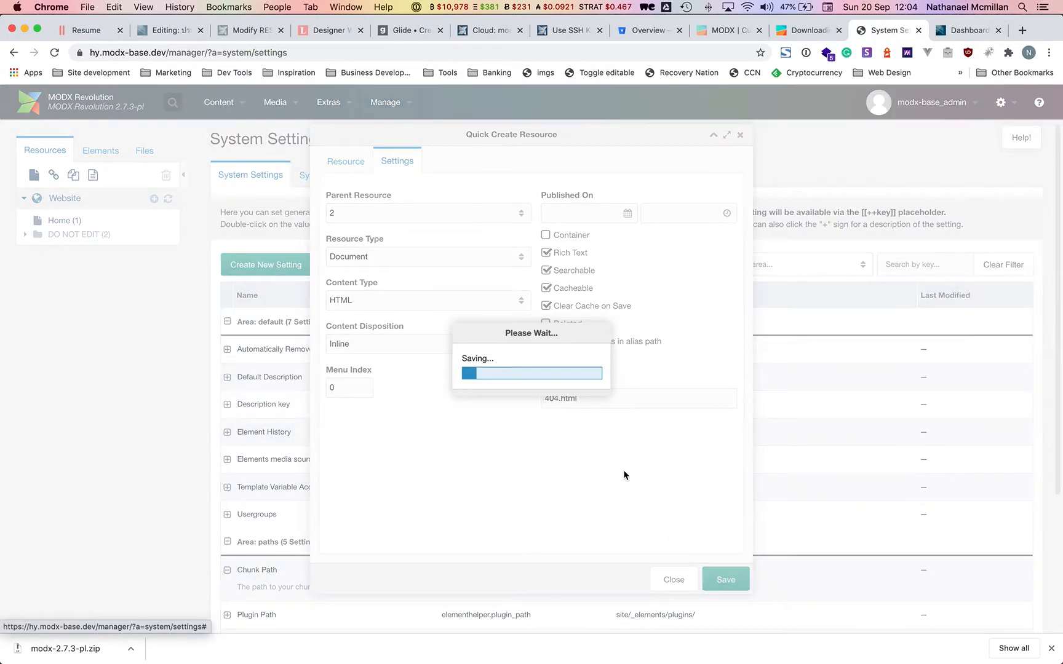
click(24, 235)
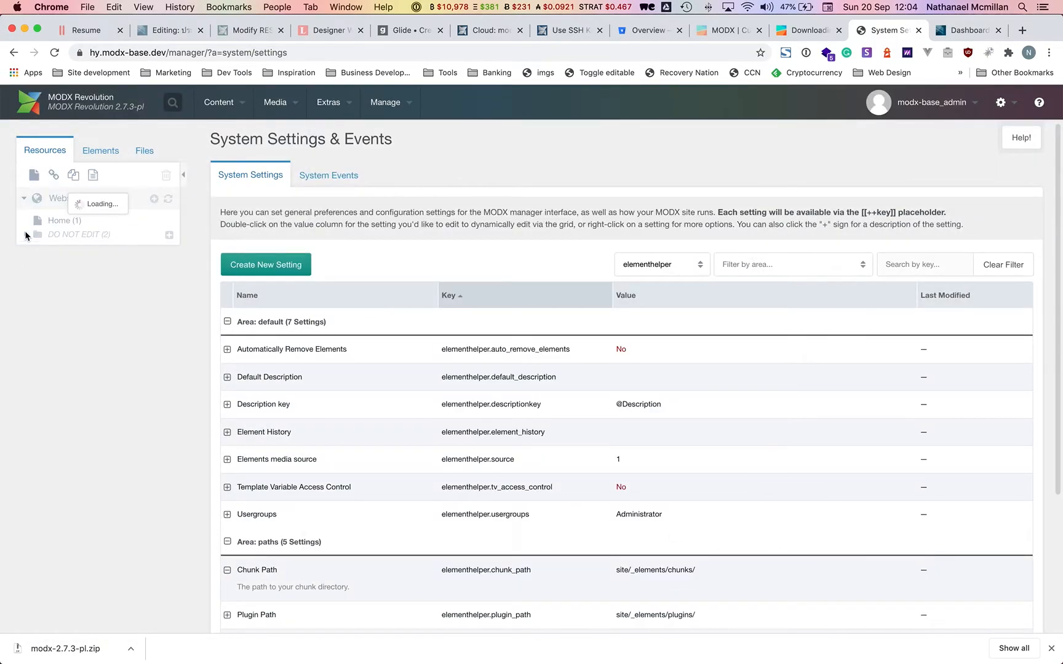
Open the sitemap resource, check its settings, and view it in a new tab at index.php?id=3.
click(79, 250)
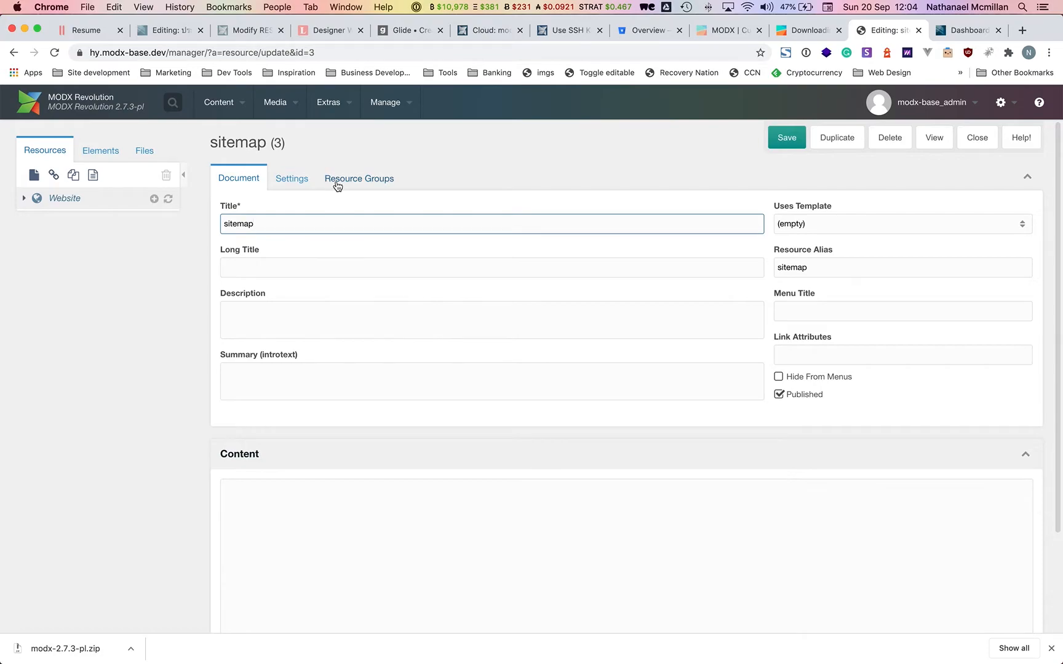
click(337, 185)
click(303, 179)
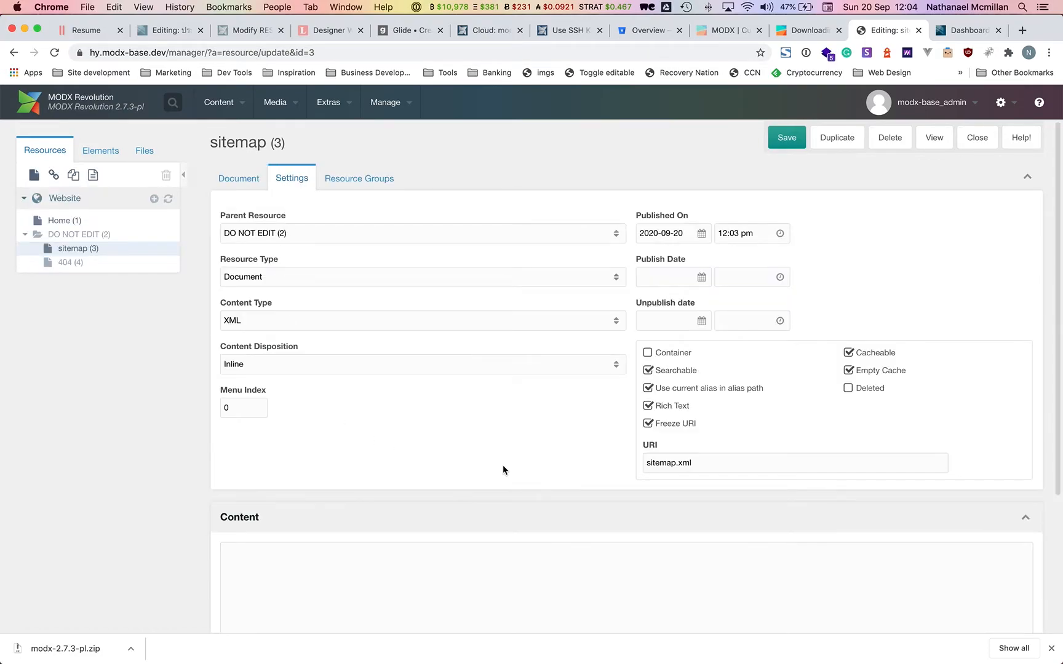
click(933, 138)
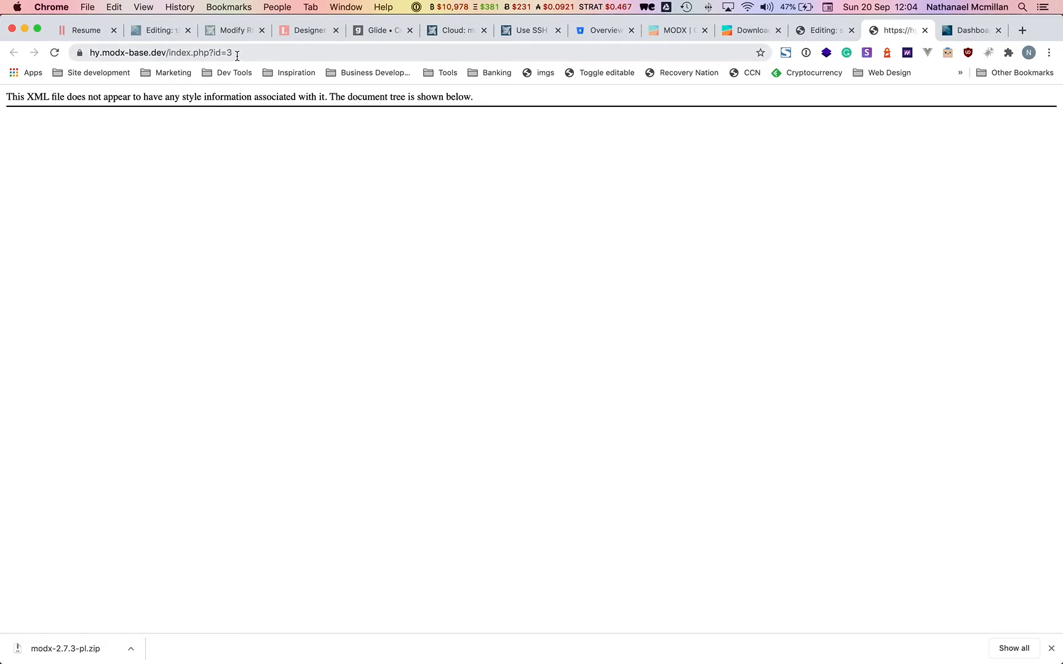
drag(169, 53, 261, 52)
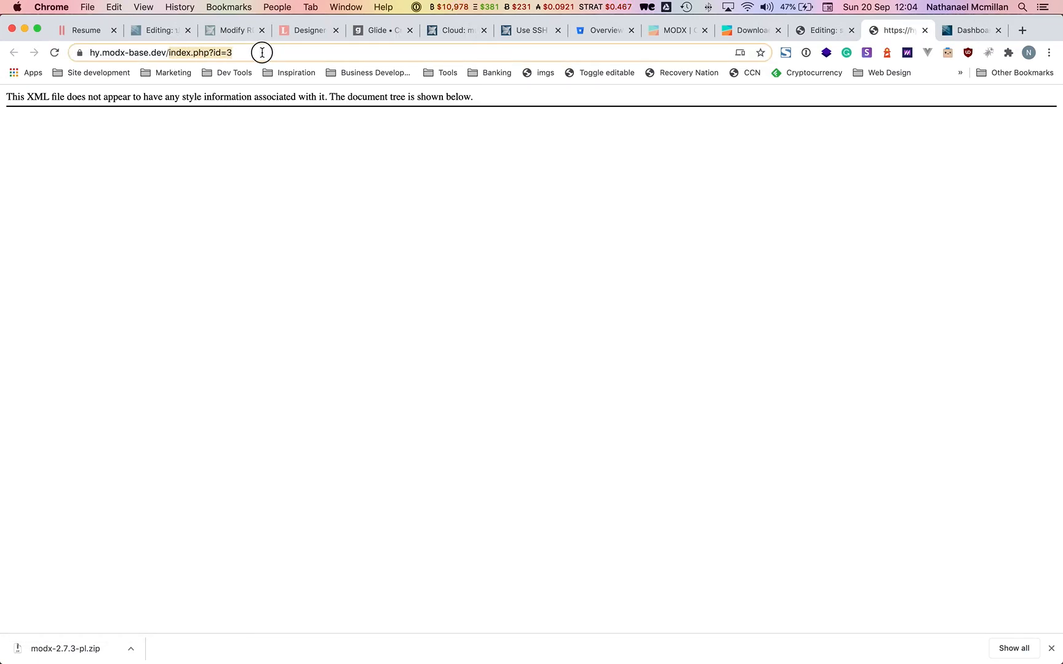
click(304, 116)
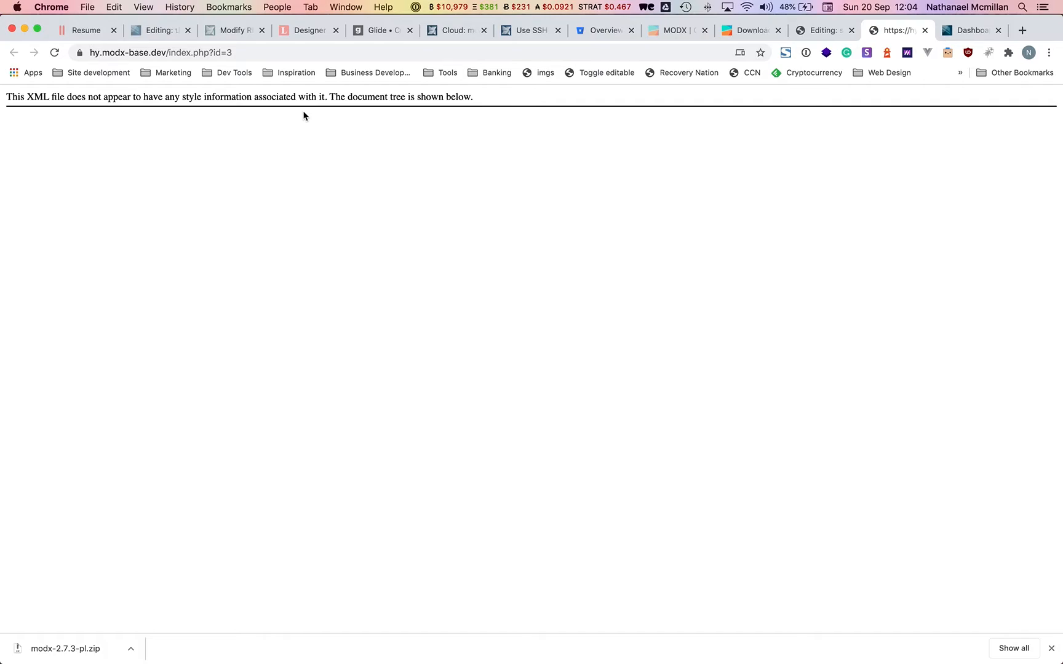
key(super+Tab)
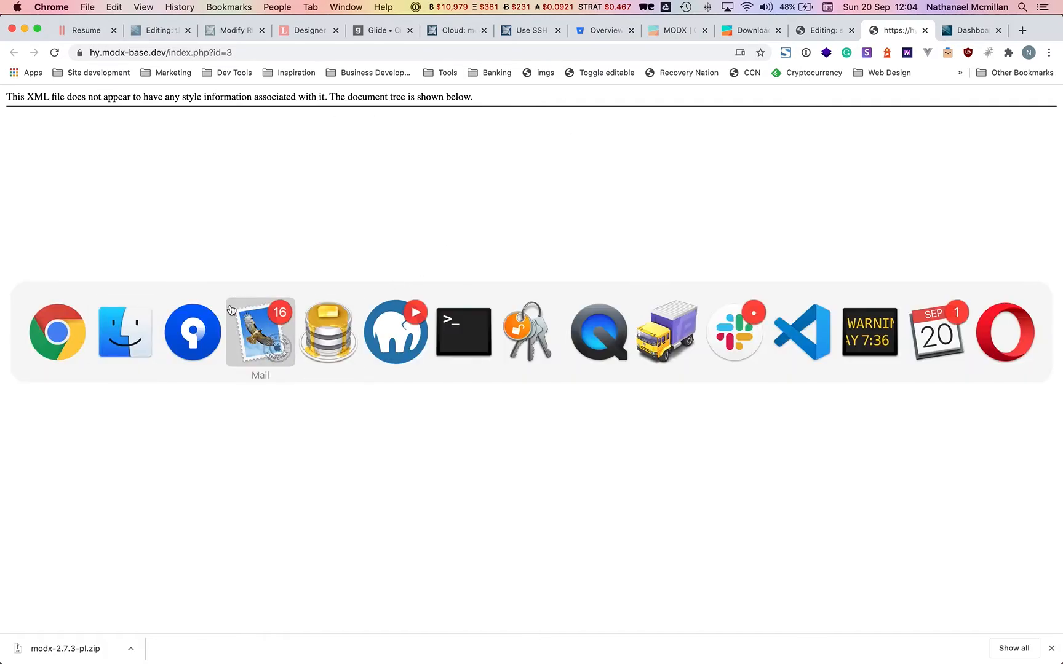
Rename hy-modx-base's ht.access to .htaccess, accepting the dot prefix, then return to the sitemap editor.
click(125, 332)
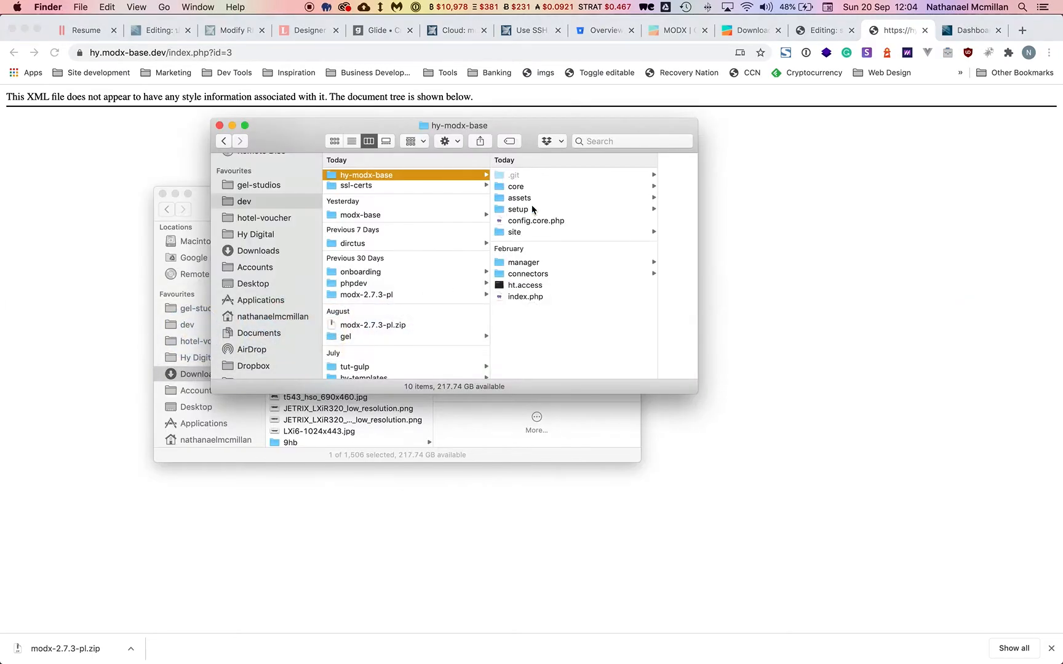
click(535, 289)
key(Return)
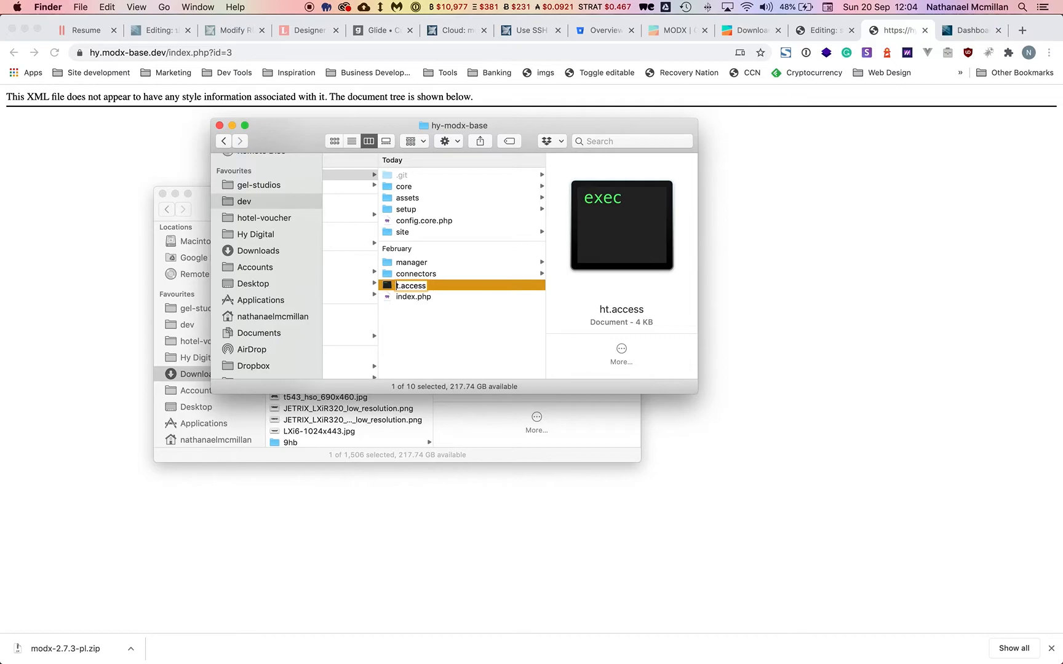
key(Return)
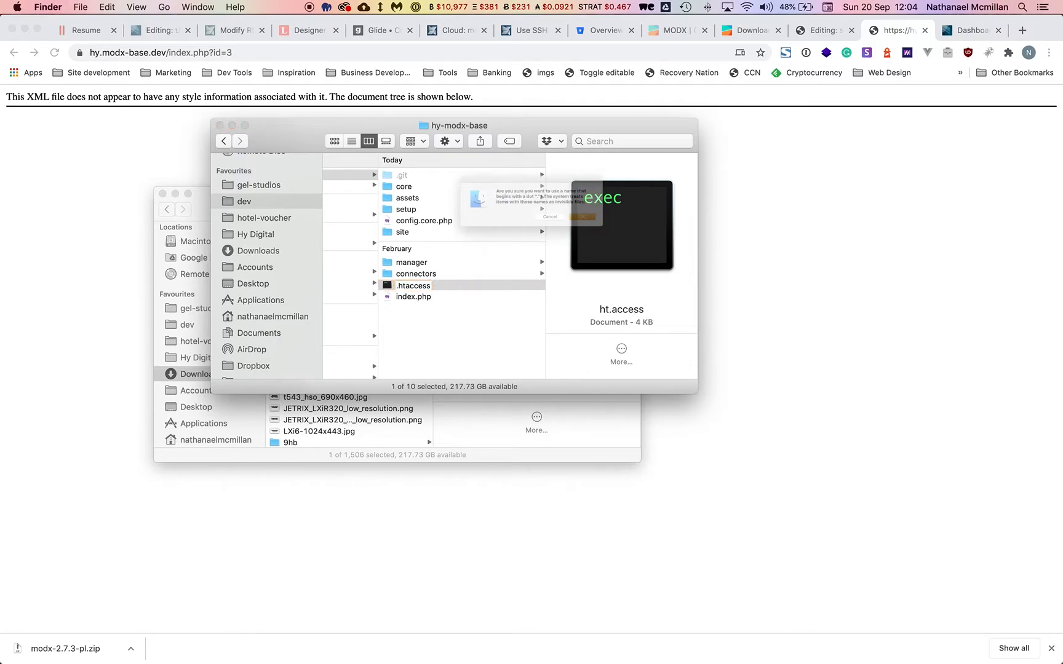
click(633, 232)
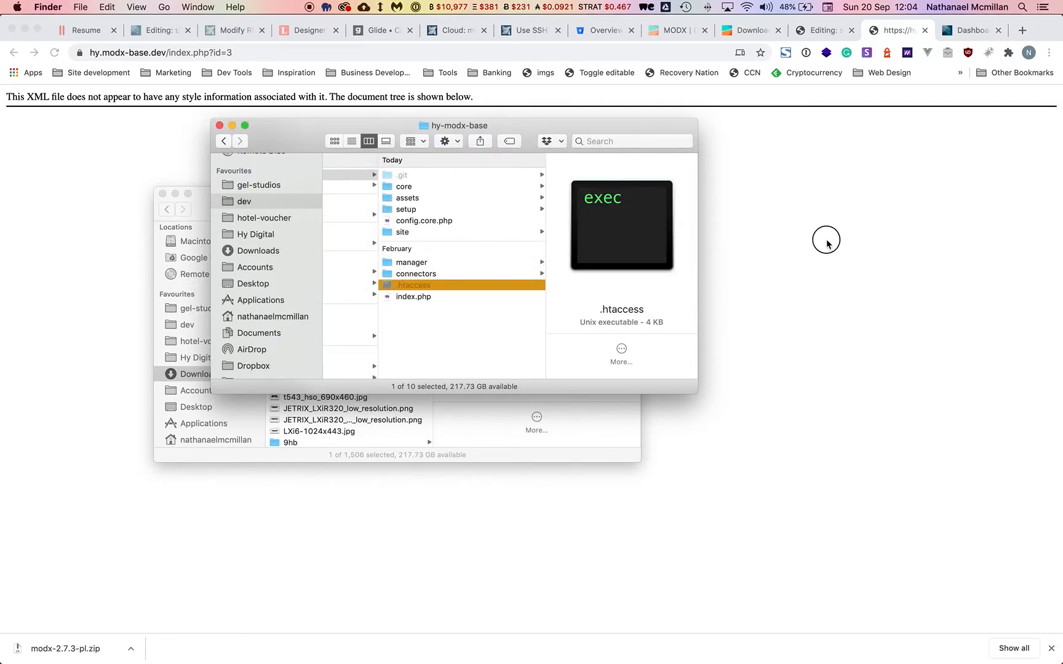
click(826, 241)
click(827, 36)
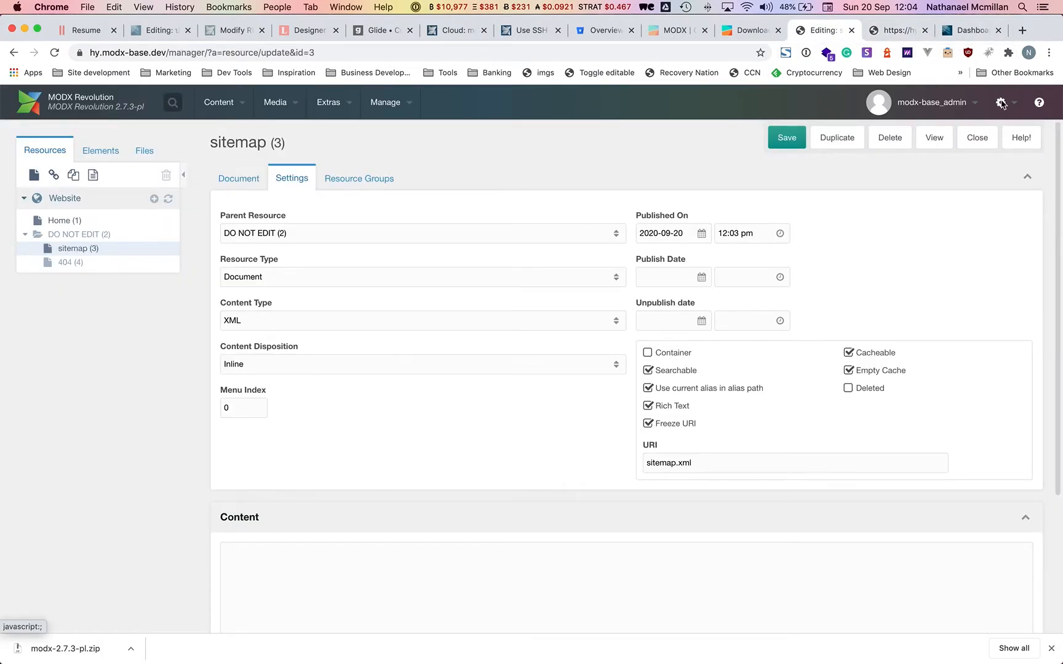
Set Use Friendly URLs and Use Friendly Alias Path to Yes in the Friendly URL system settings.
mouse_move(1000, 102)
click(986, 126)
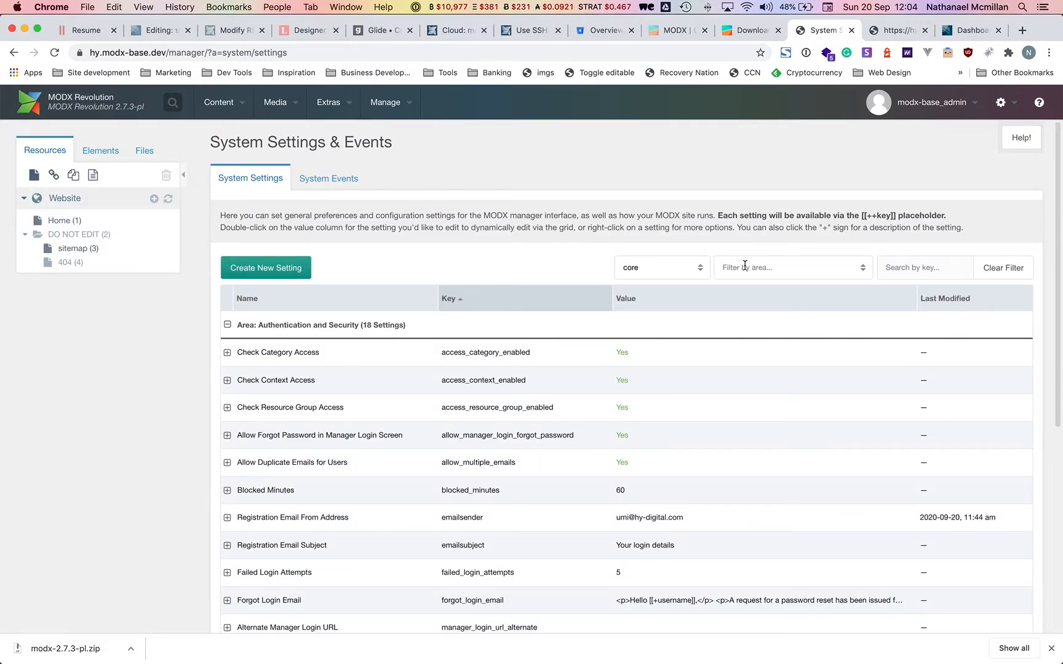
click(815, 275)
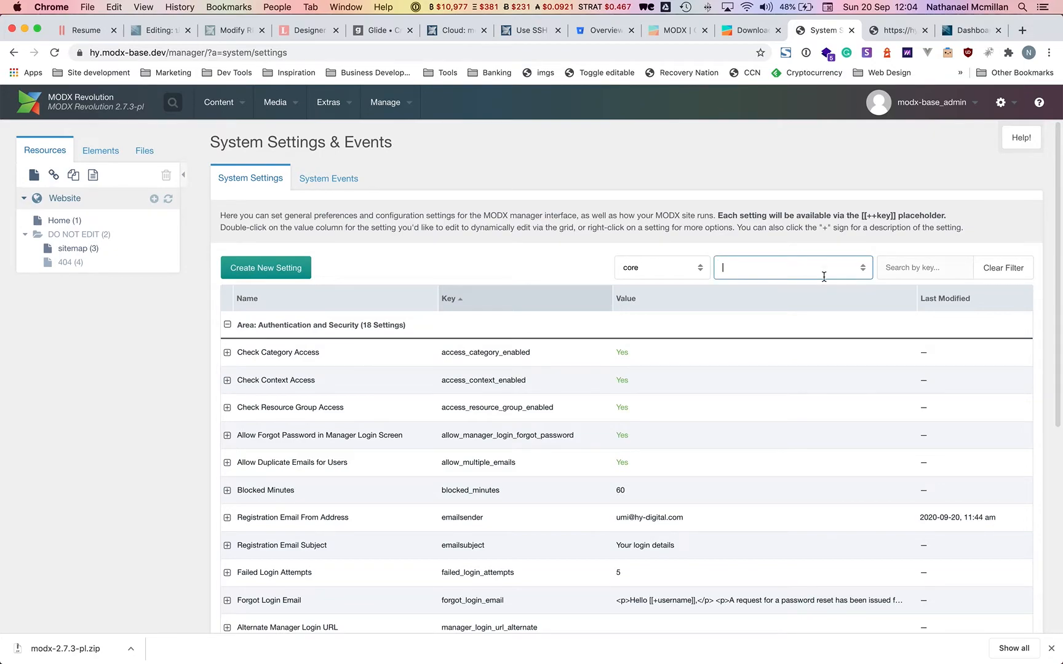
click(861, 268)
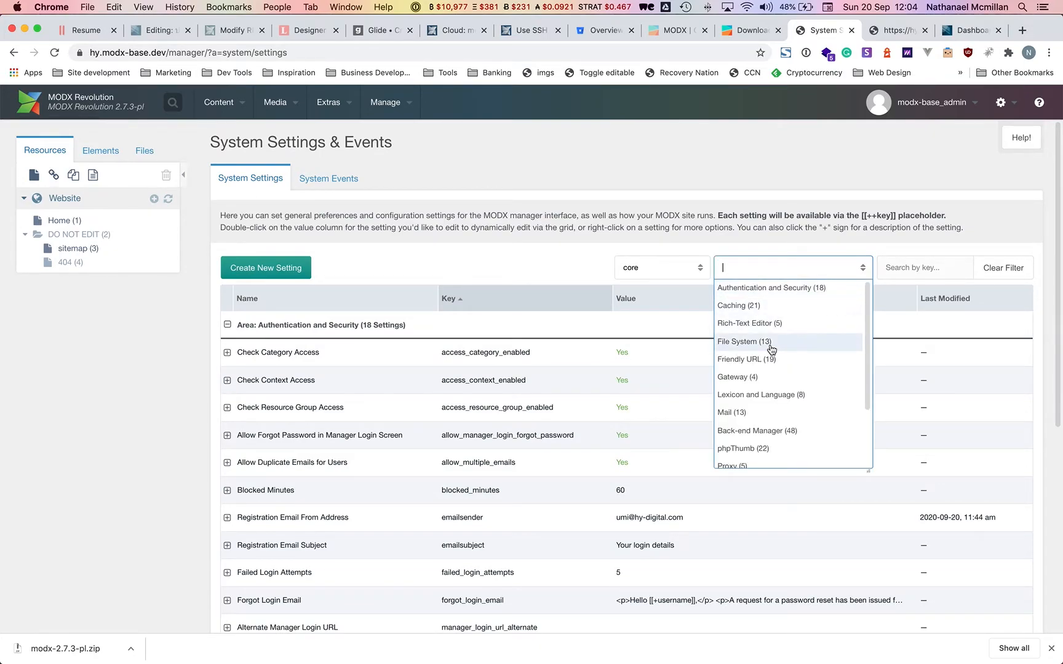
click(766, 358)
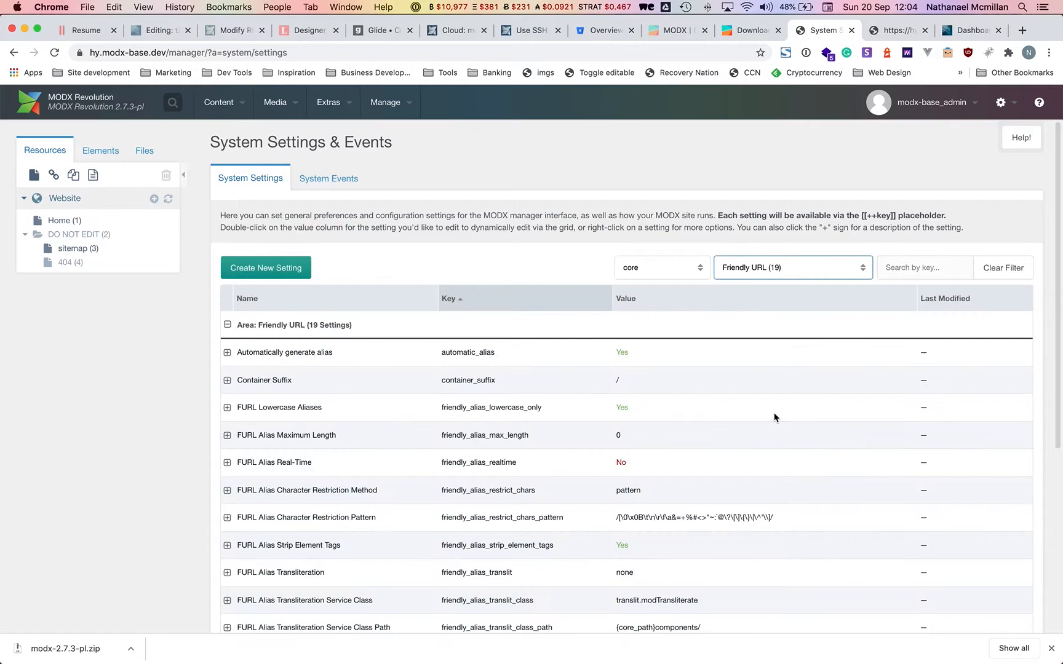
scroll(774, 418, down, 5)
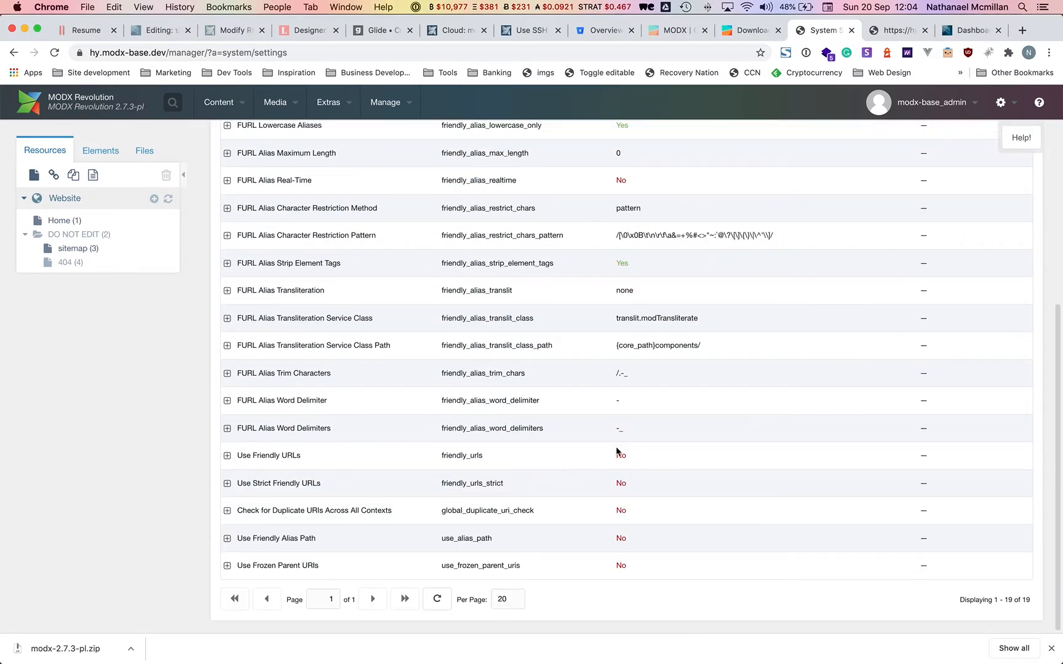
double_click(617, 452)
click(634, 456)
click(633, 469)
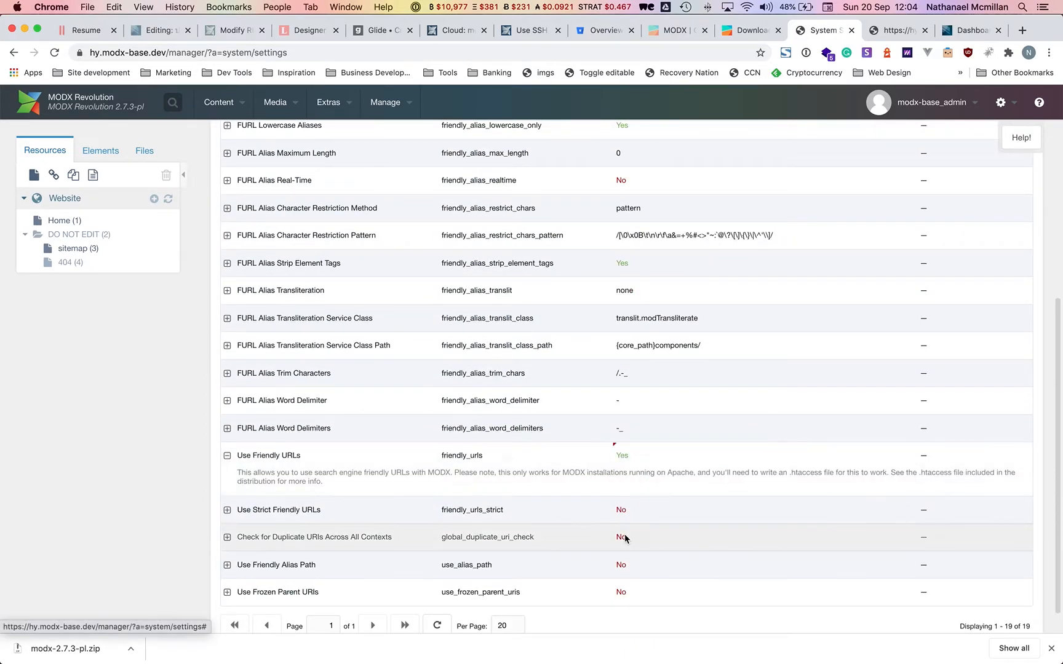
double_click(622, 564)
click(627, 566)
click(624, 578)
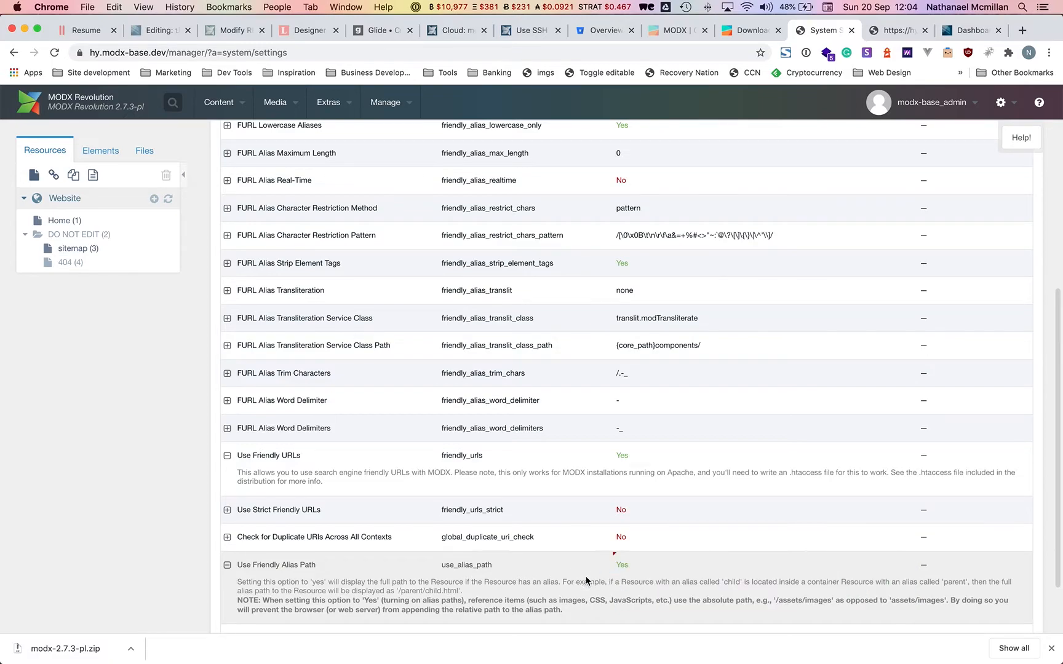
Refresh the site URIs and bring up the sitemap resource's context menu.
scroll(586, 580, up, 5)
right_click(72, 265)
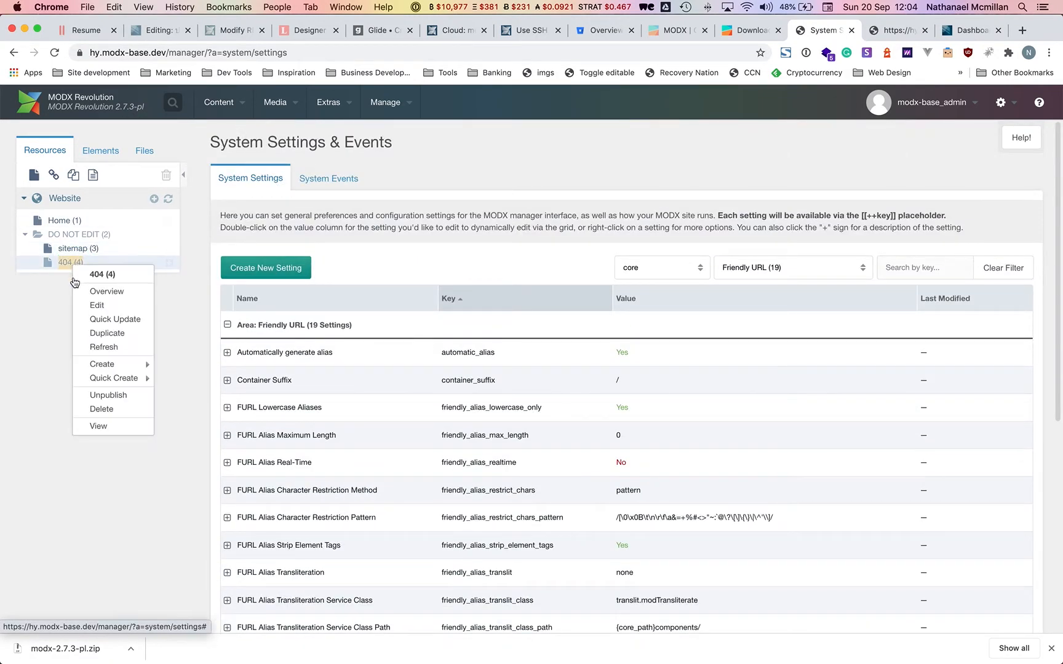
click(43, 399)
mouse_move(398, 111)
mouse_move(439, 166)
click(582, 168)
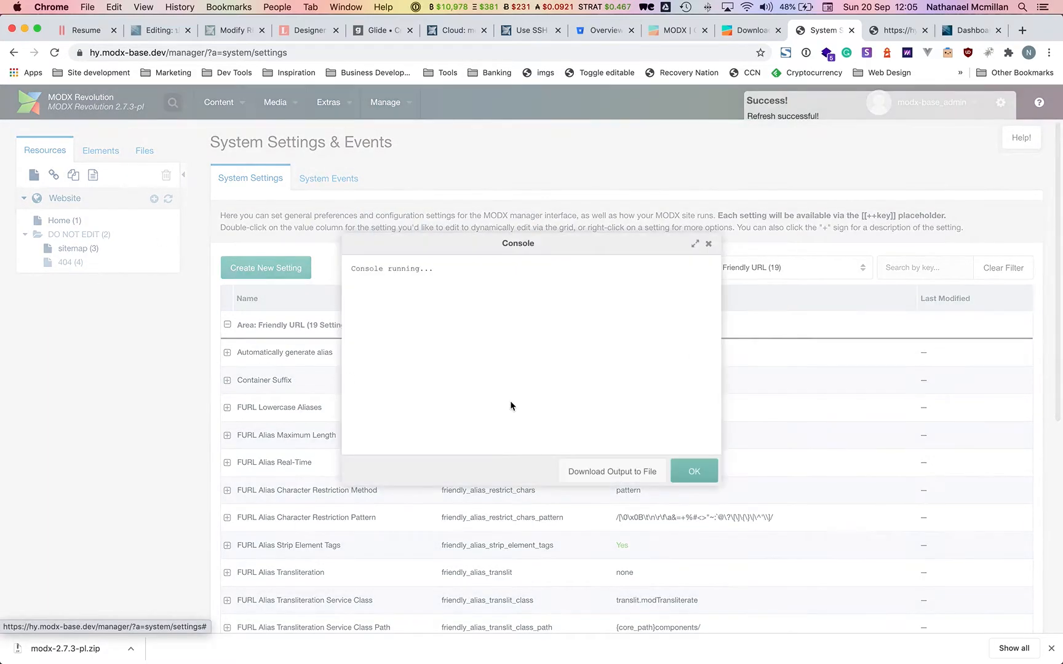
click(691, 470)
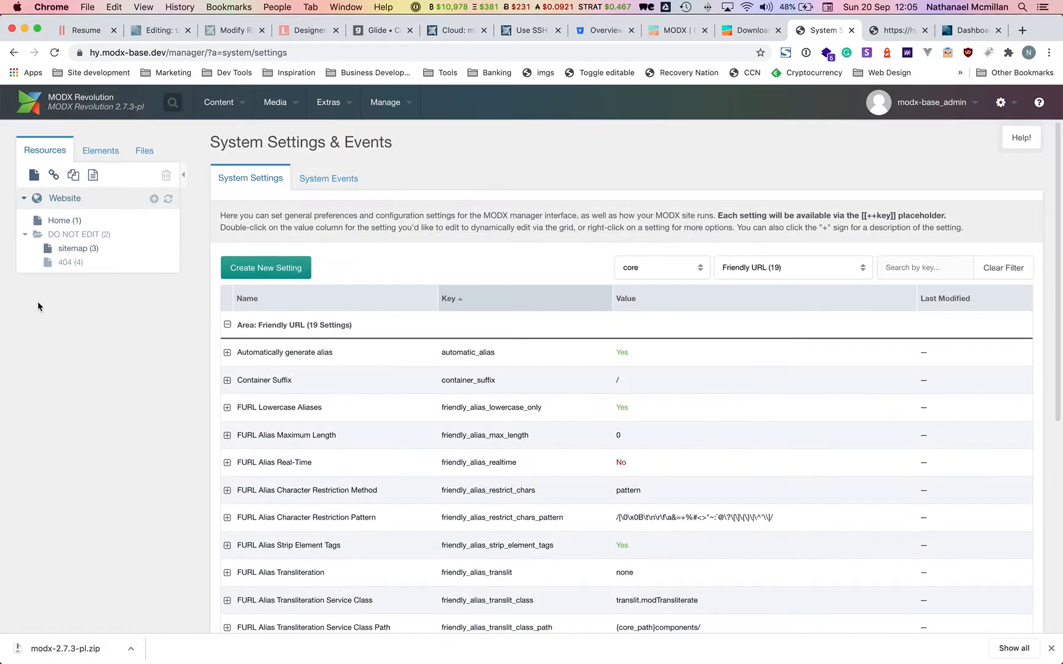
right_click(82, 249)
View the sitemap, then load it at the friendly address hy.modx-base.dev/sitemap.xml.
click(104, 407)
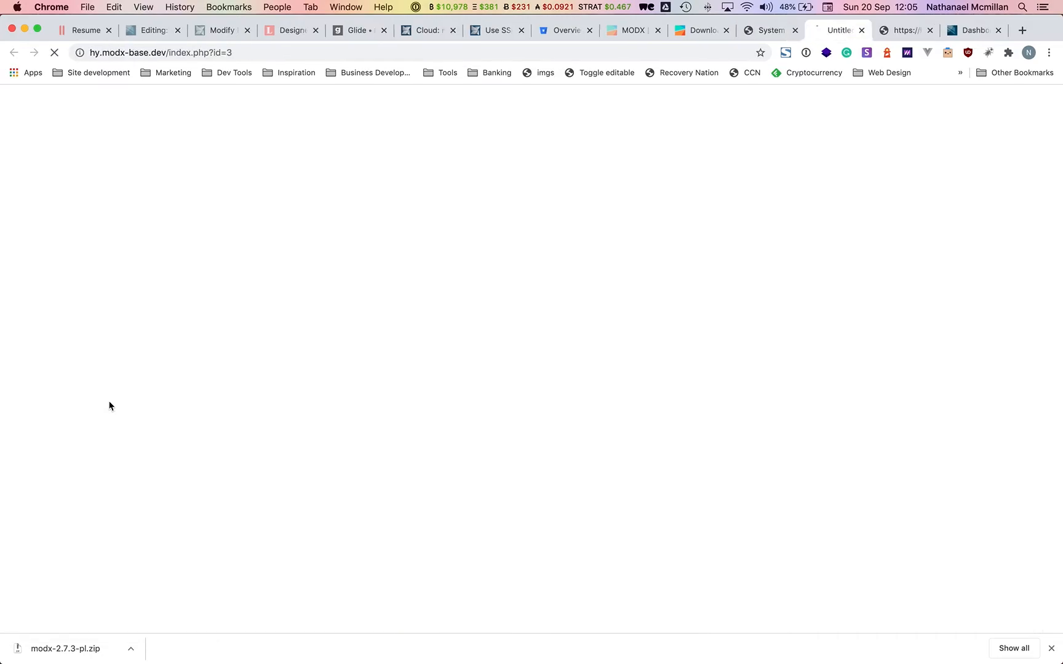
key(super+w)
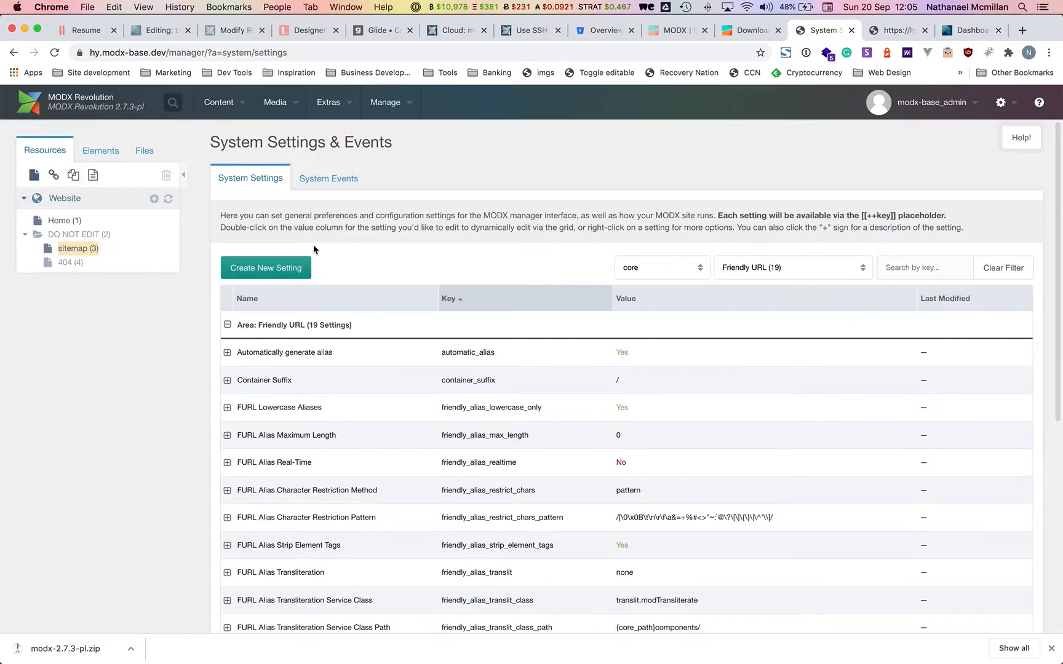
click(886, 32)
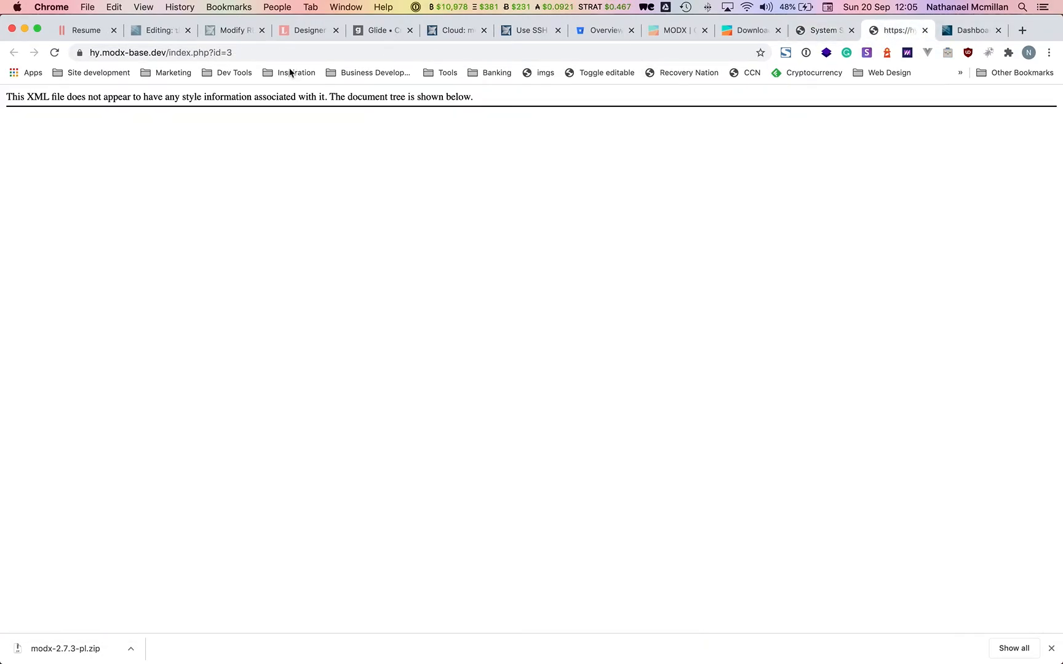
drag(263, 53, 172, 54)
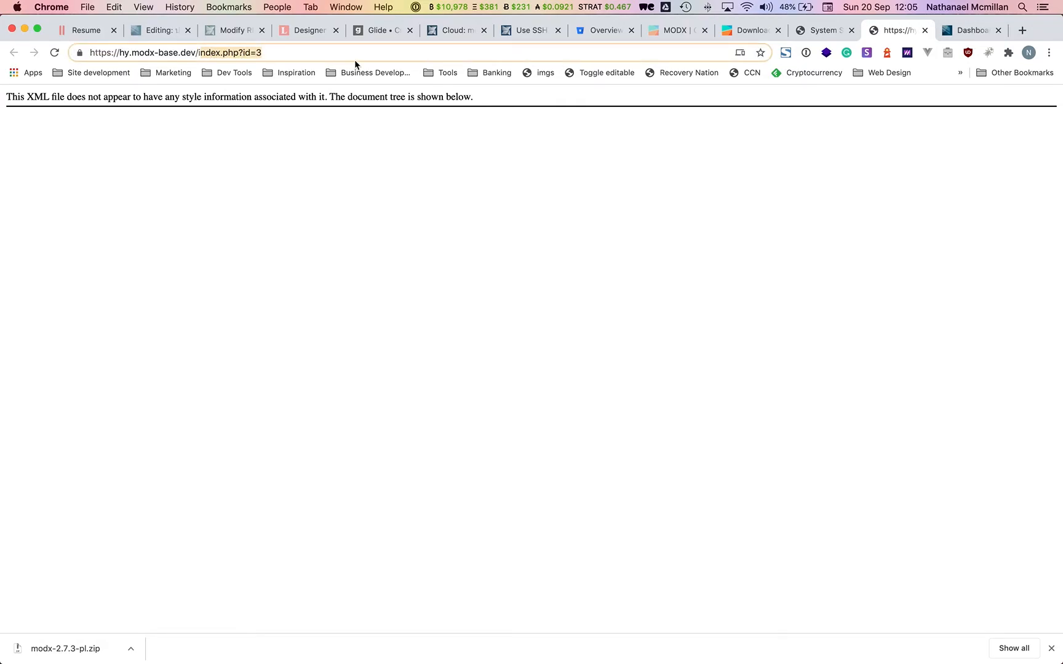
key(BackSpace)
text(sitemap.xml)
key(Return)
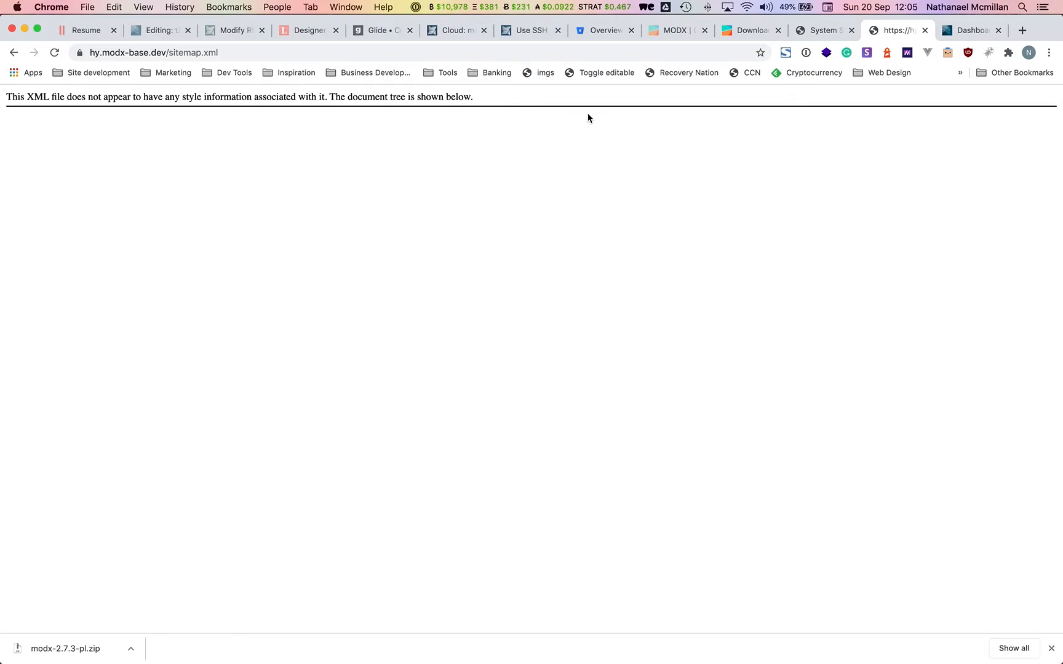
Move the cloud Dashboard tab beside System Settings and bring Sequel Pro forward.
click(824, 30)
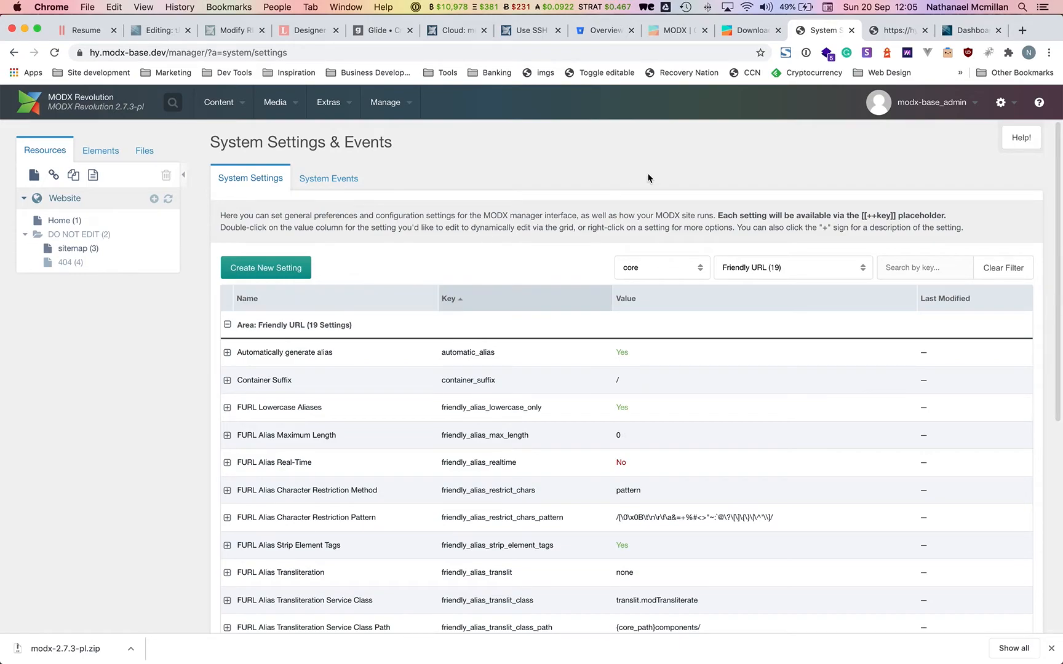
click(963, 32)
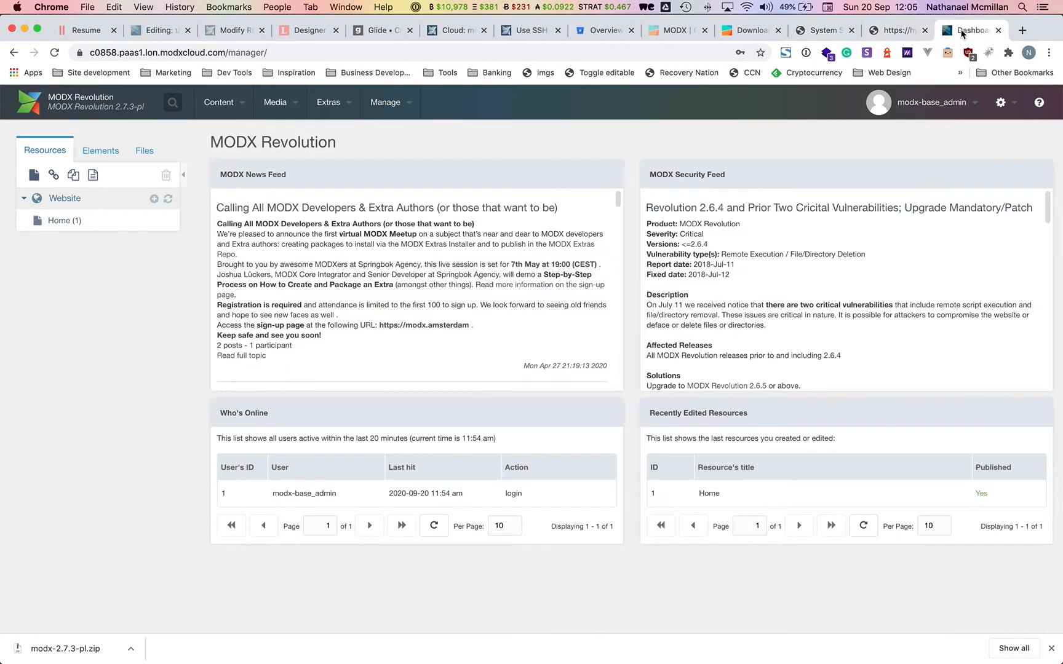
drag(964, 32, 890, 32)
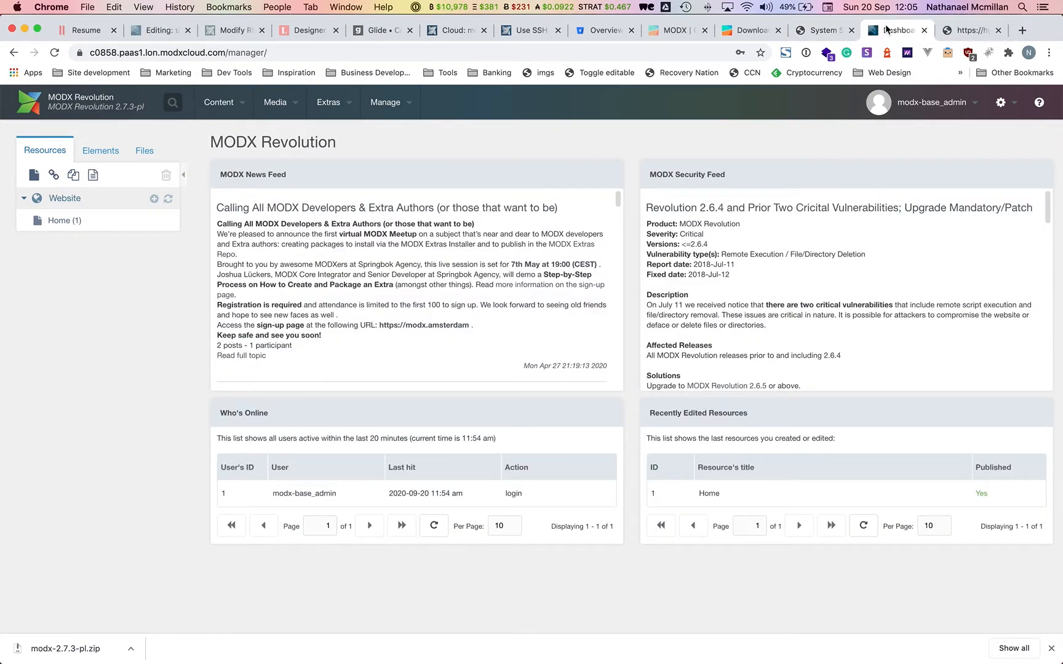
click(822, 33)
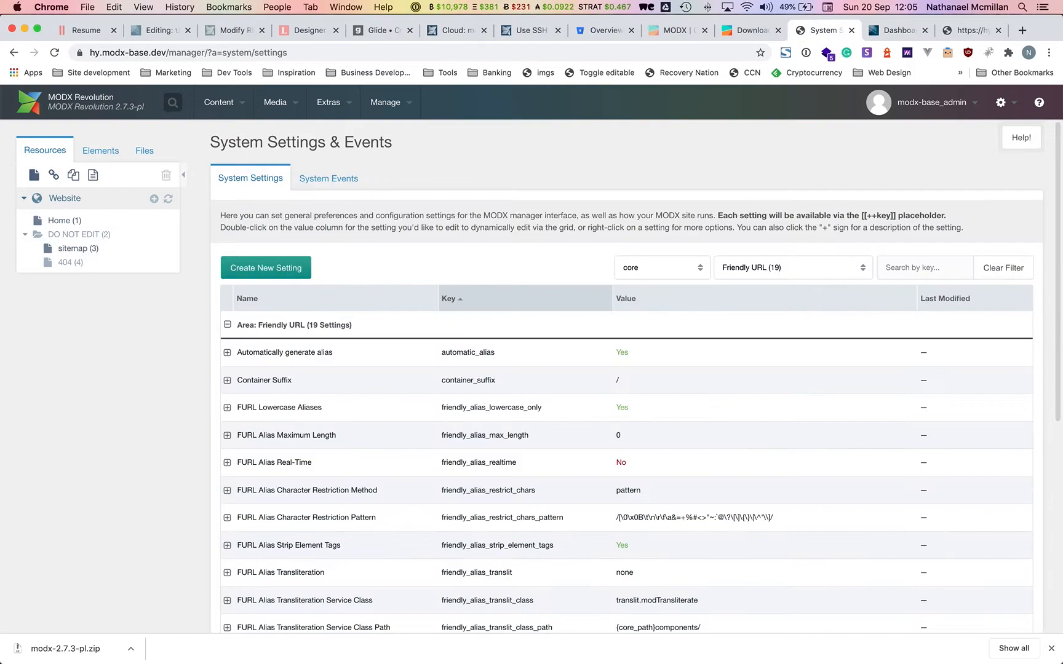
click(315, 640)
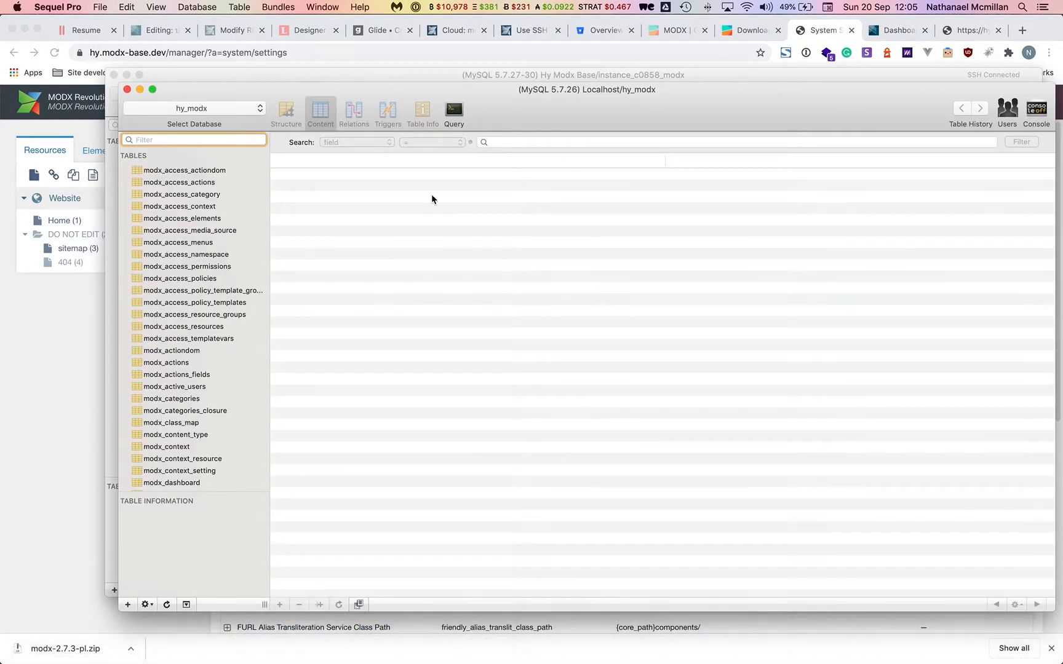
Review the hy_modx SQL export's custom filename format in Sequel Pro, then cancel the export.
drag(581, 109, 588, 110)
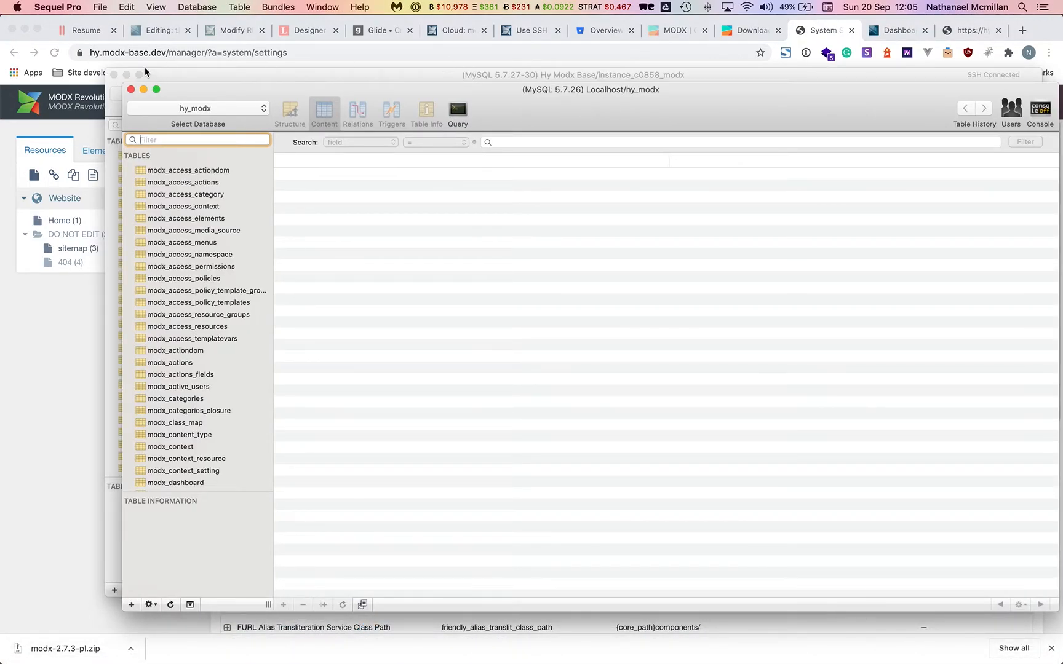
click(98, 5)
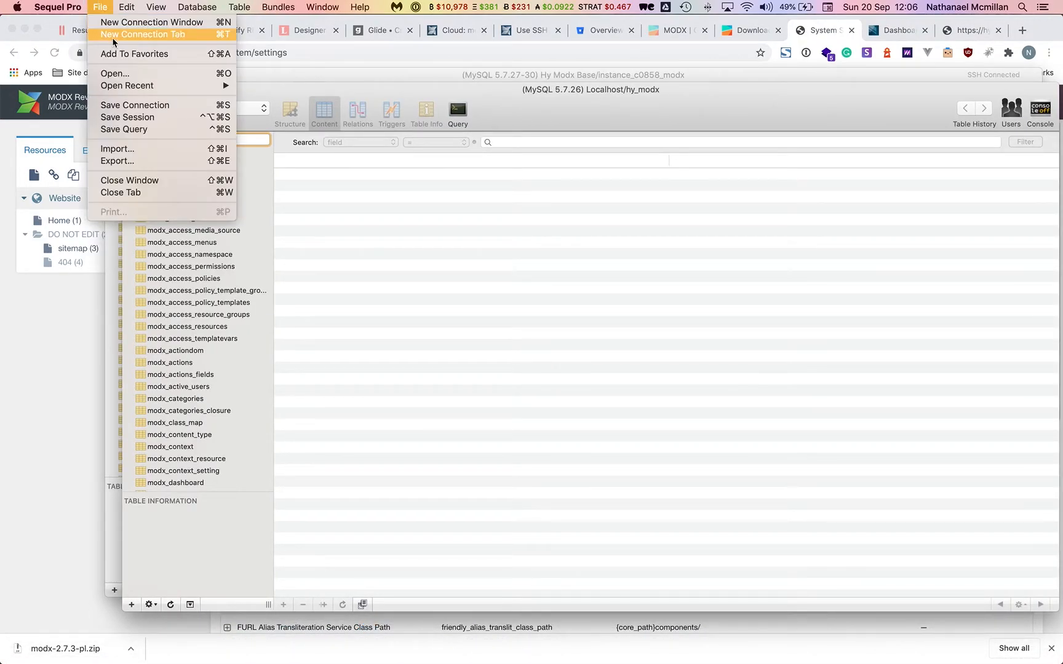
click(138, 161)
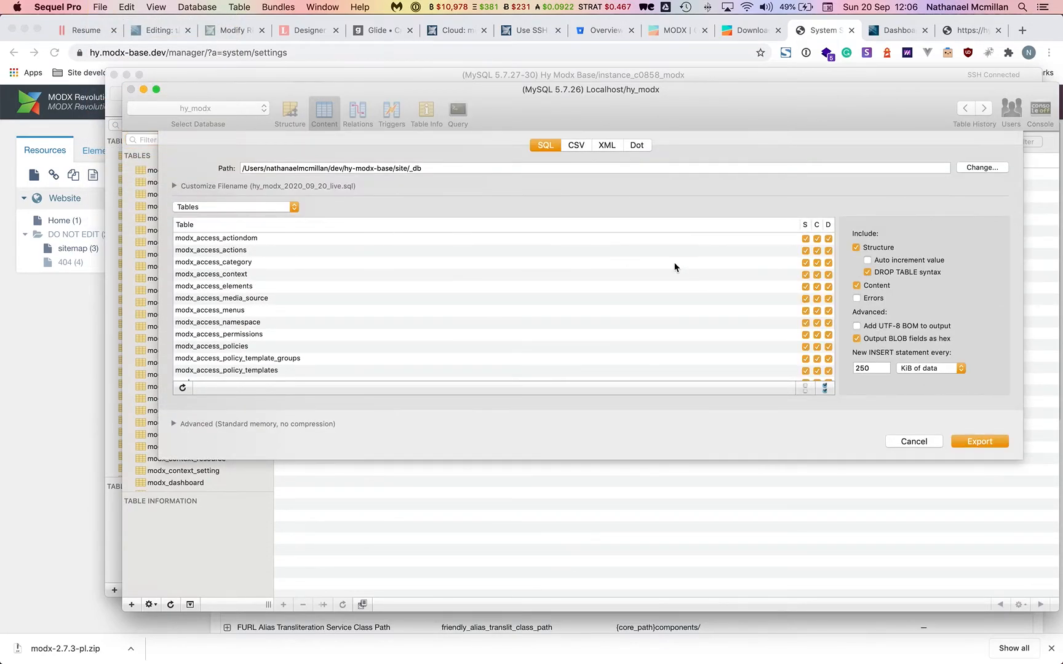
click(315, 186)
click(397, 224)
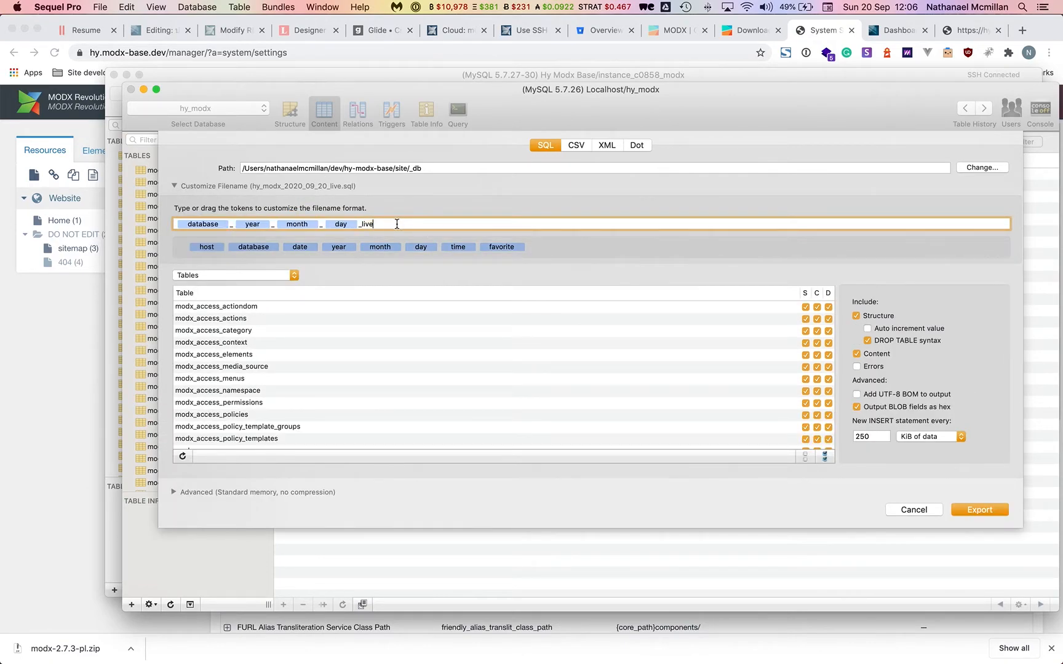
click(925, 509)
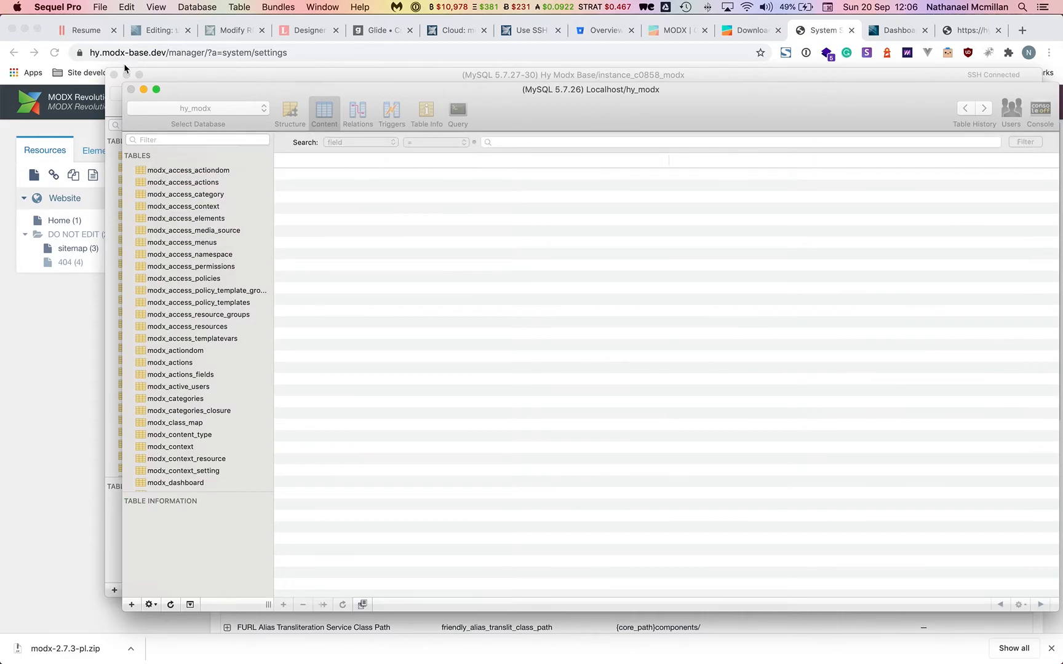
Search the extras for 'client', download ClientConfig, and return to the site's package list.
click(84, 271)
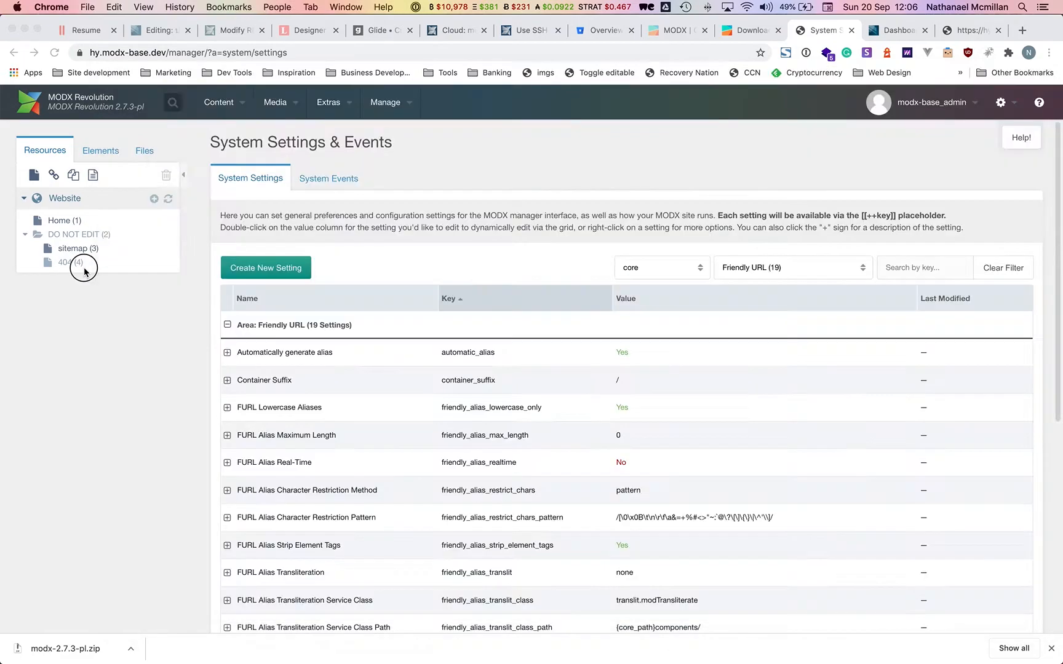
mouse_move(335, 111)
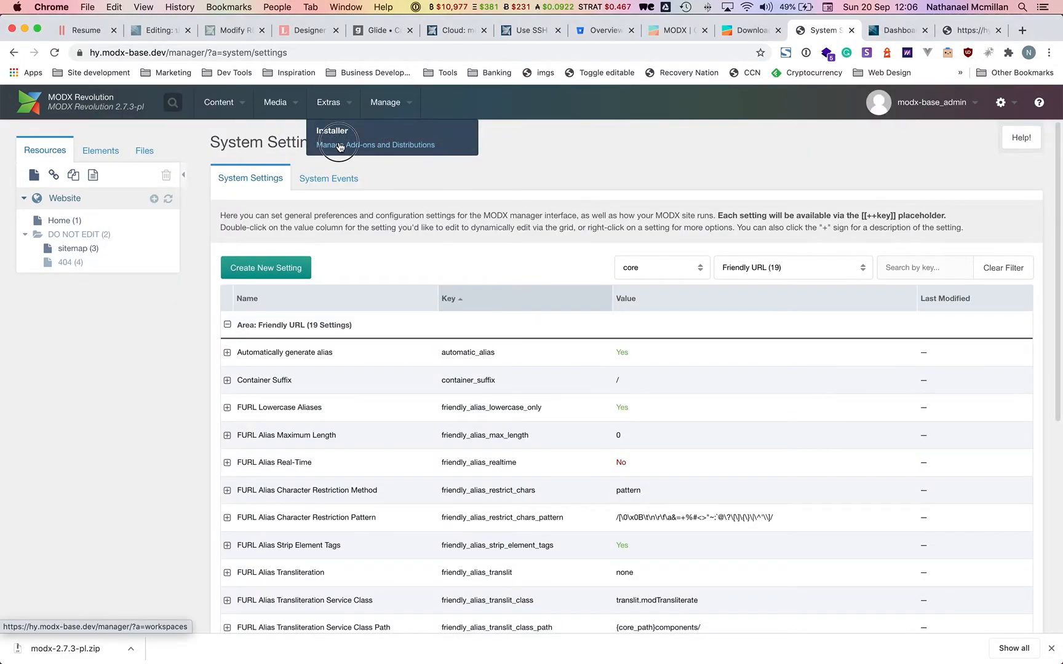
click(340, 146)
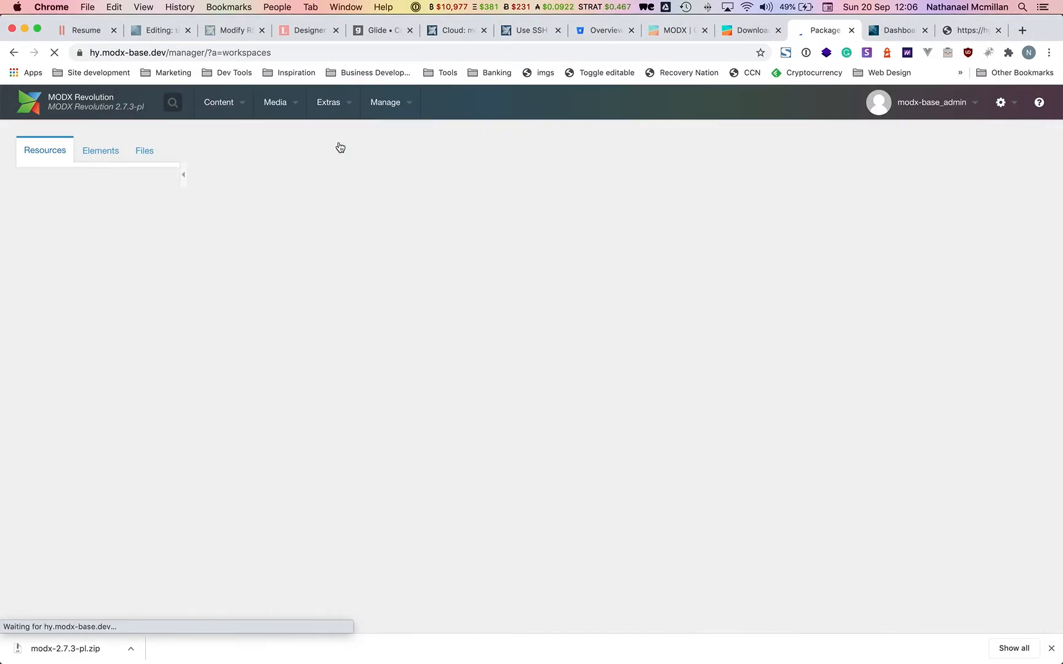
click(261, 290)
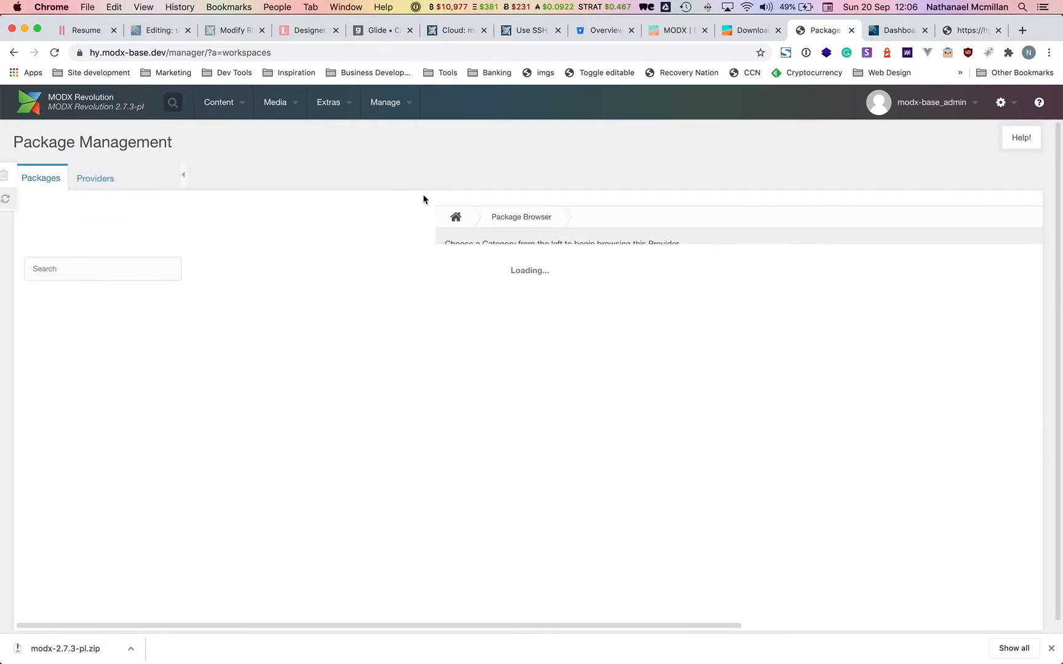
click(131, 280)
text(client)
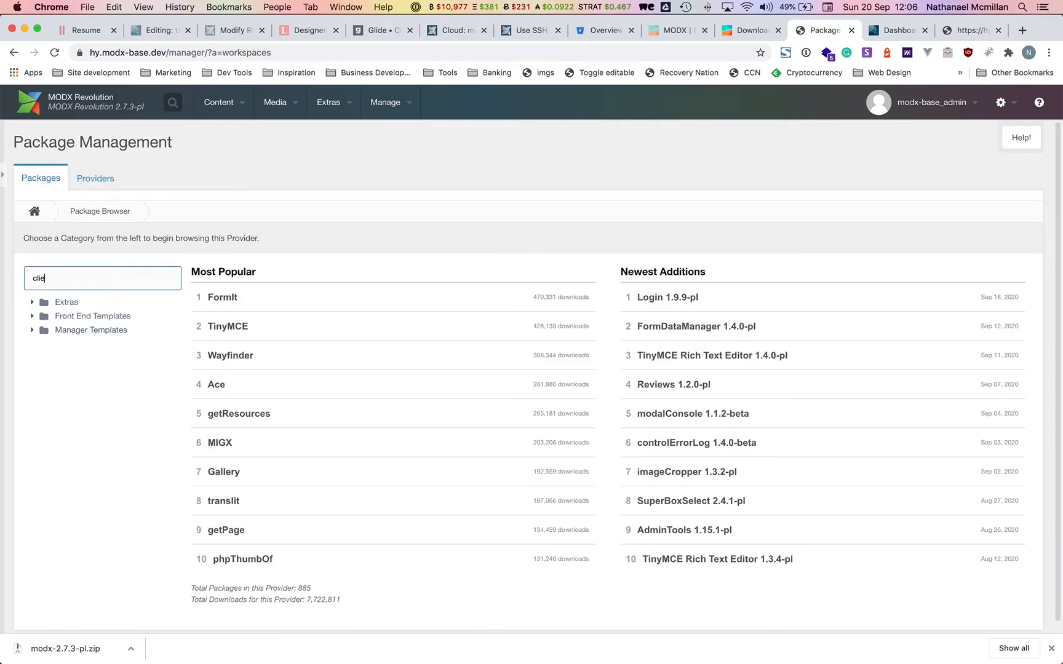
key(Return)
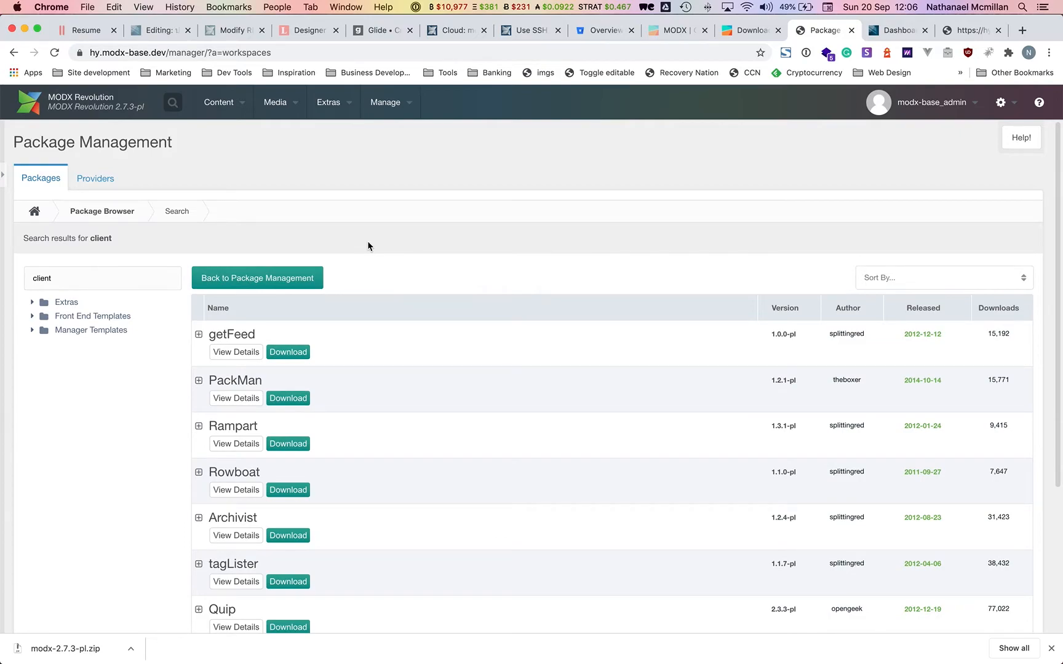
click(299, 355)
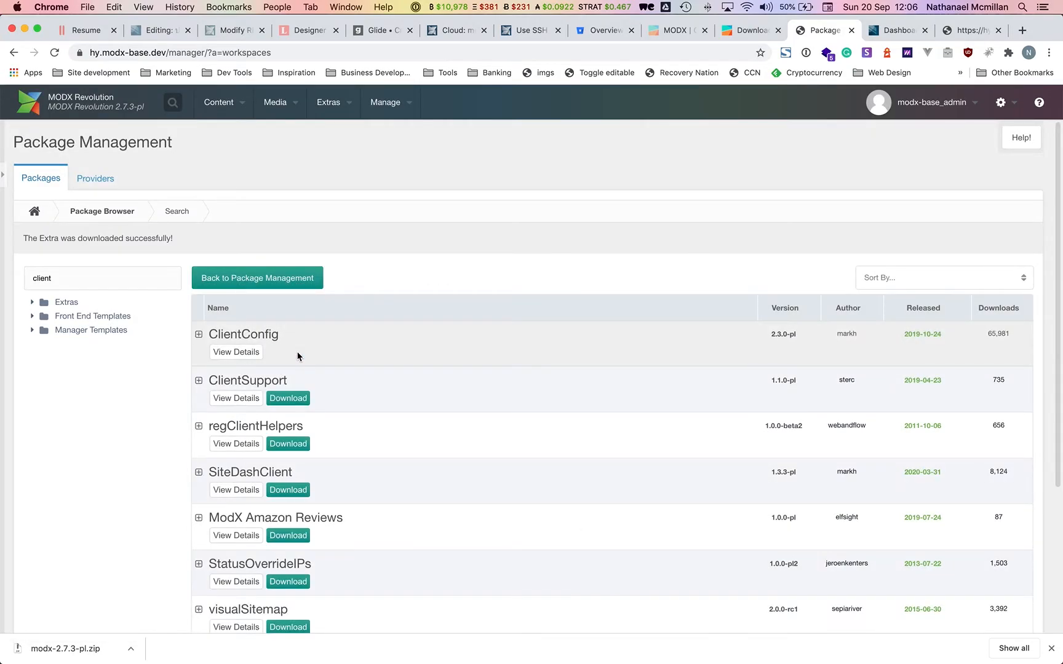
click(5, 180)
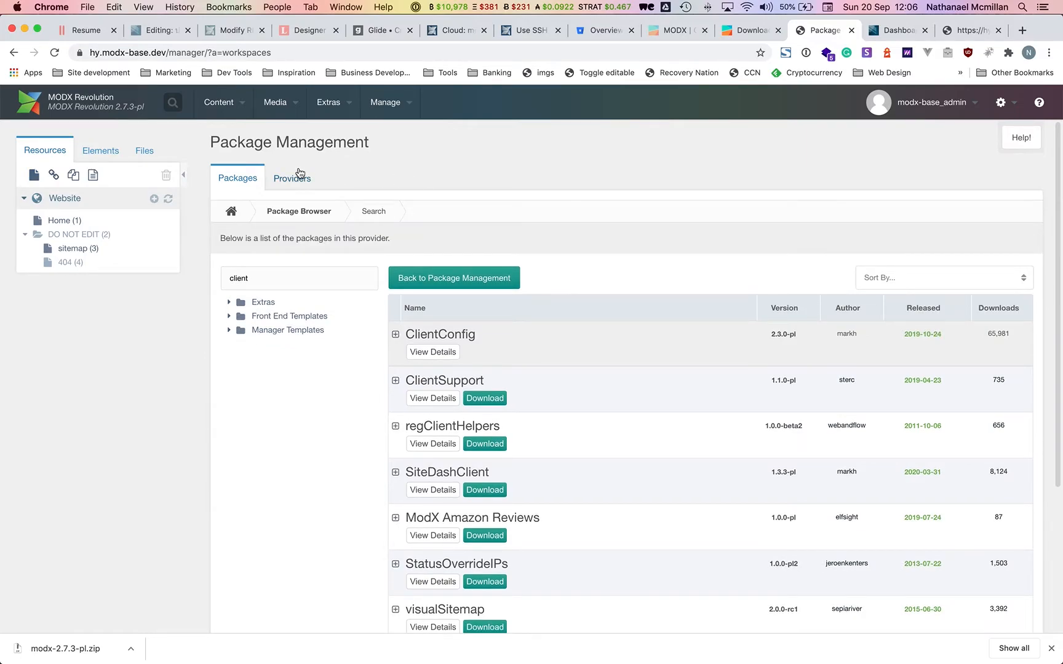
click(230, 209)
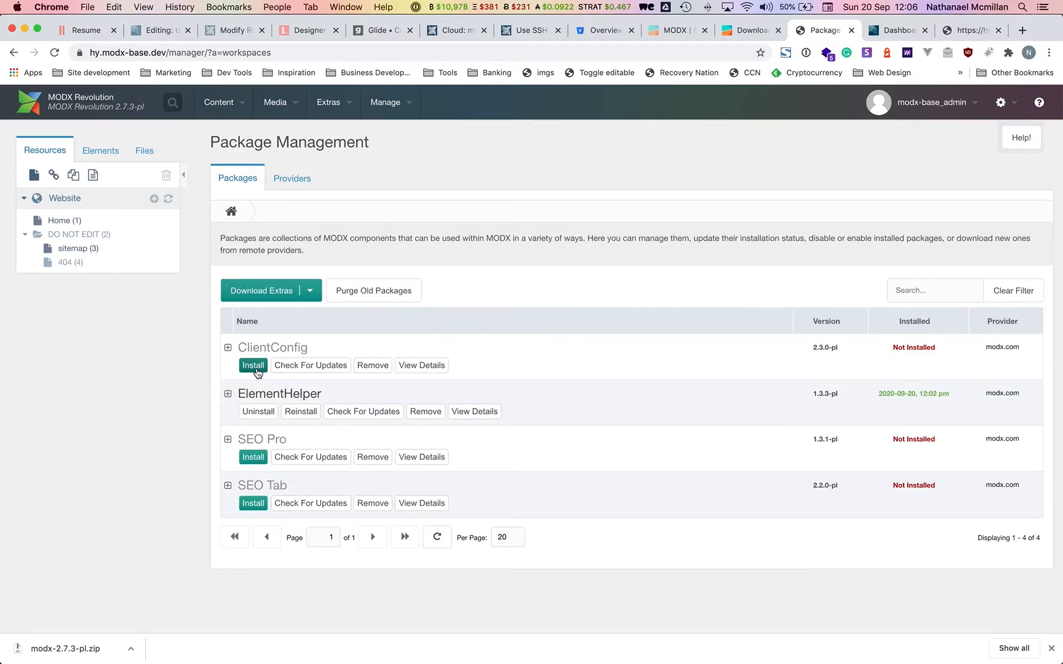
Install ClientConfig 2.3.0-pl through its setup options and close the install console.
click(250, 363)
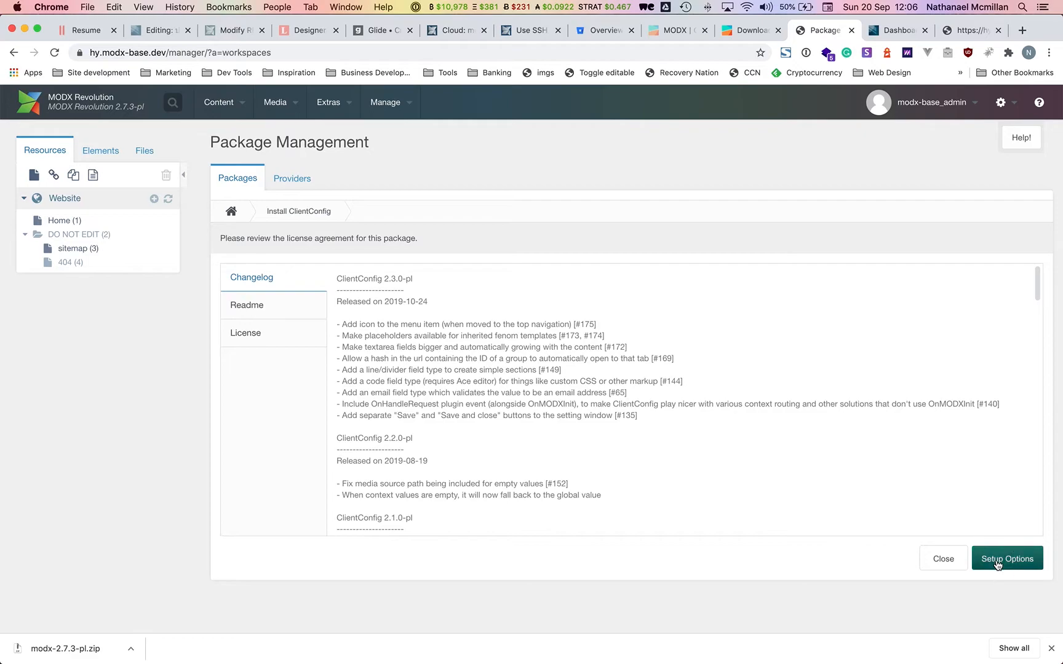
click(1007, 558)
click(702, 518)
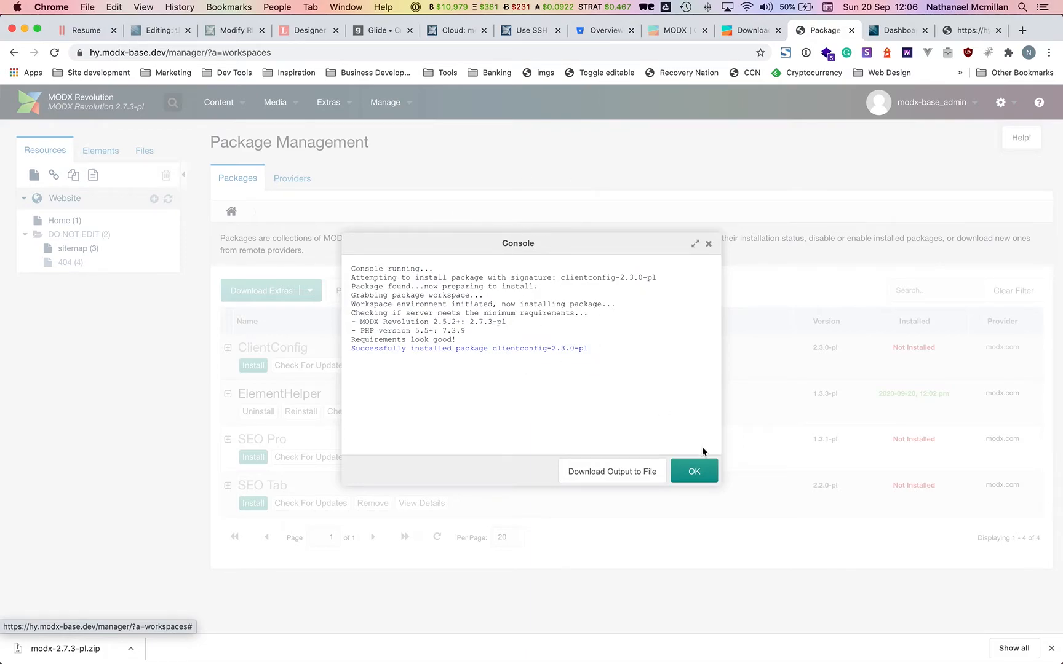
click(702, 472)
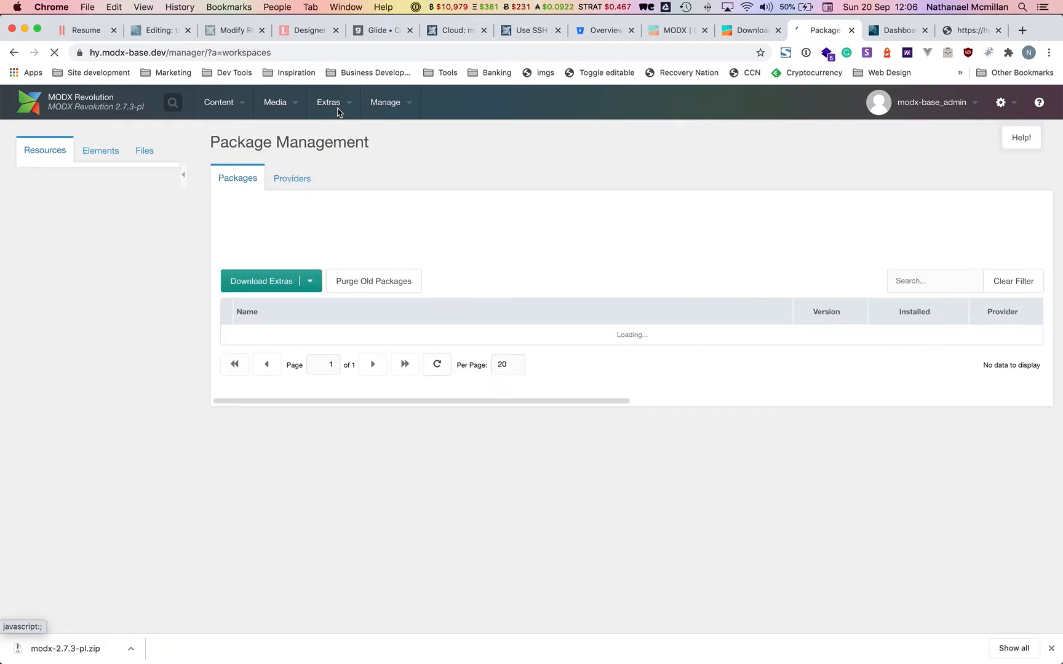
Open the ClientConfig admin panel and add a group named Communications.
mouse_move(339, 110)
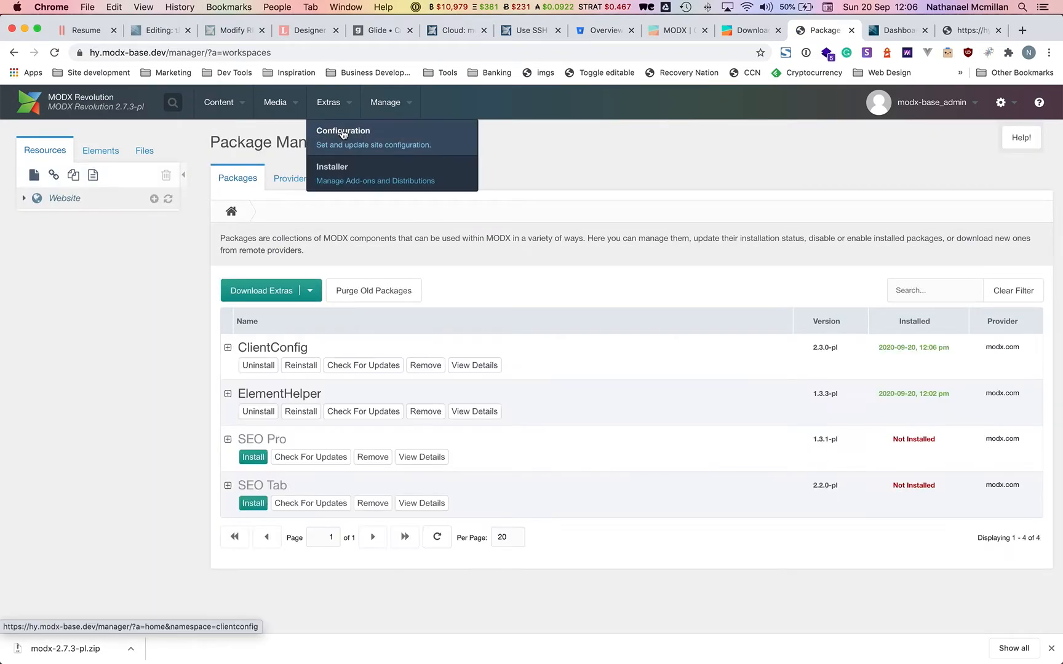
click(344, 134)
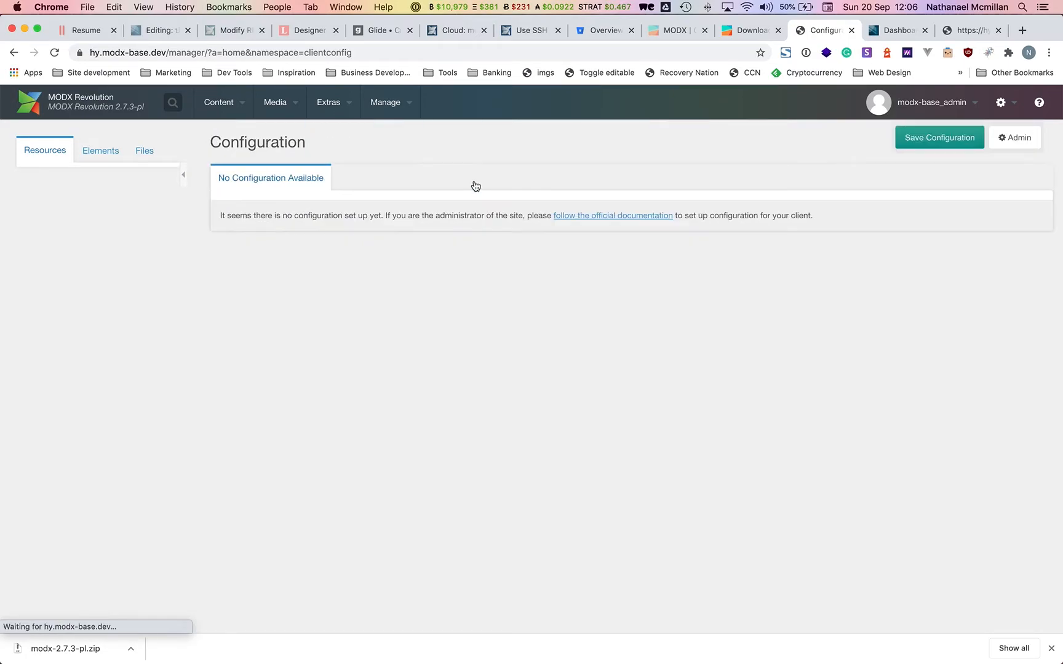
click(938, 140)
click(1011, 149)
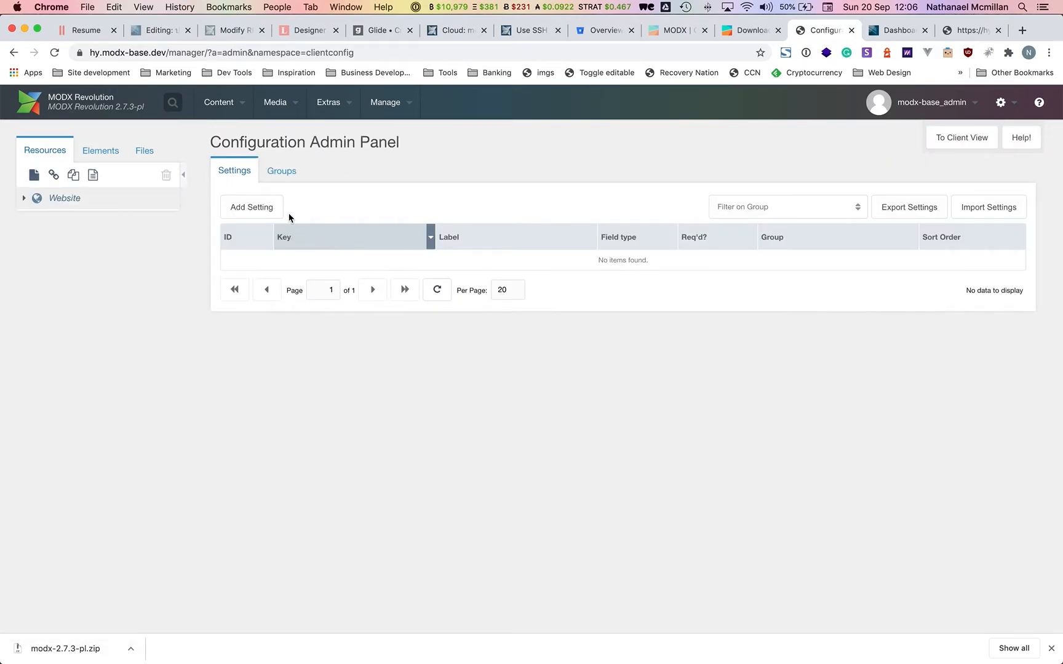
click(284, 172)
click(258, 208)
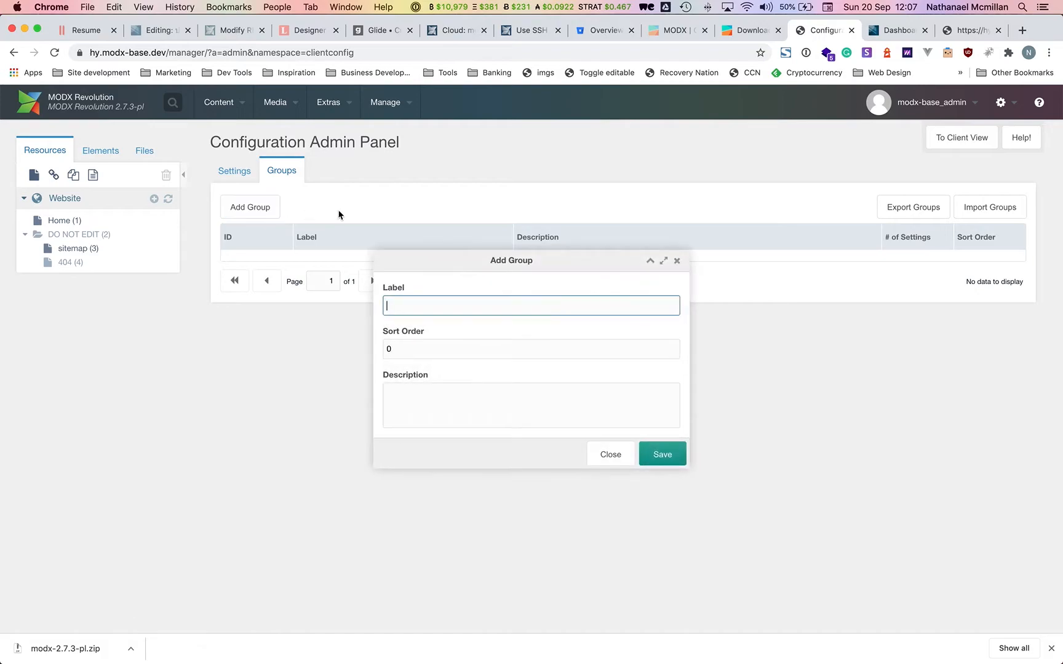
text(Con)
click(438, 329)
key(Return)
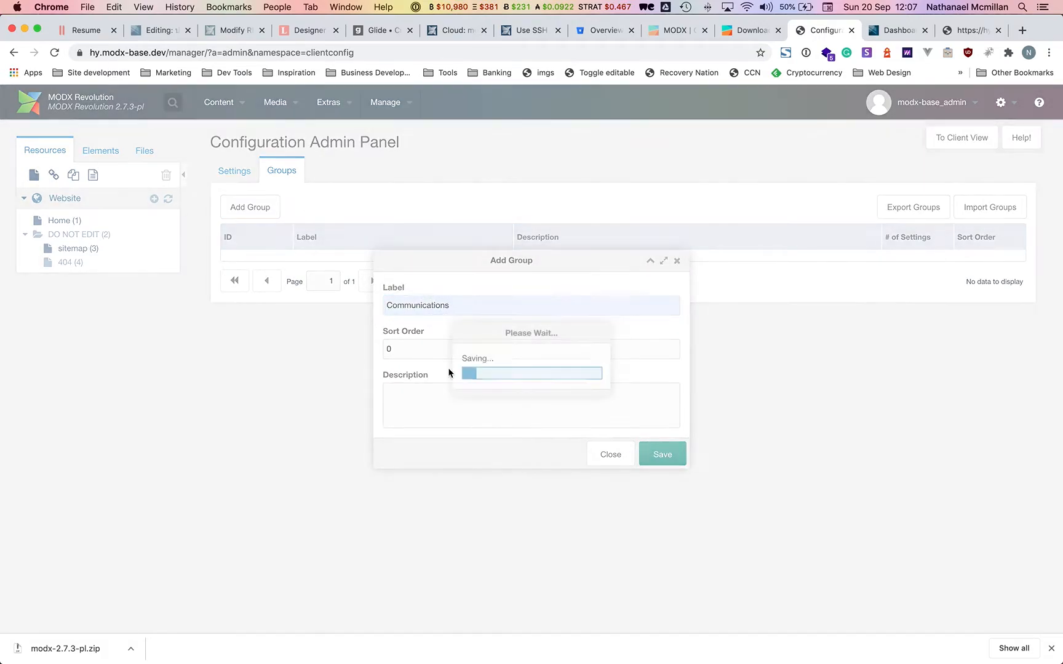
Add a contact_email setting labelled 'Email address', described 'Enter your email address'.
click(247, 180)
click(258, 209)
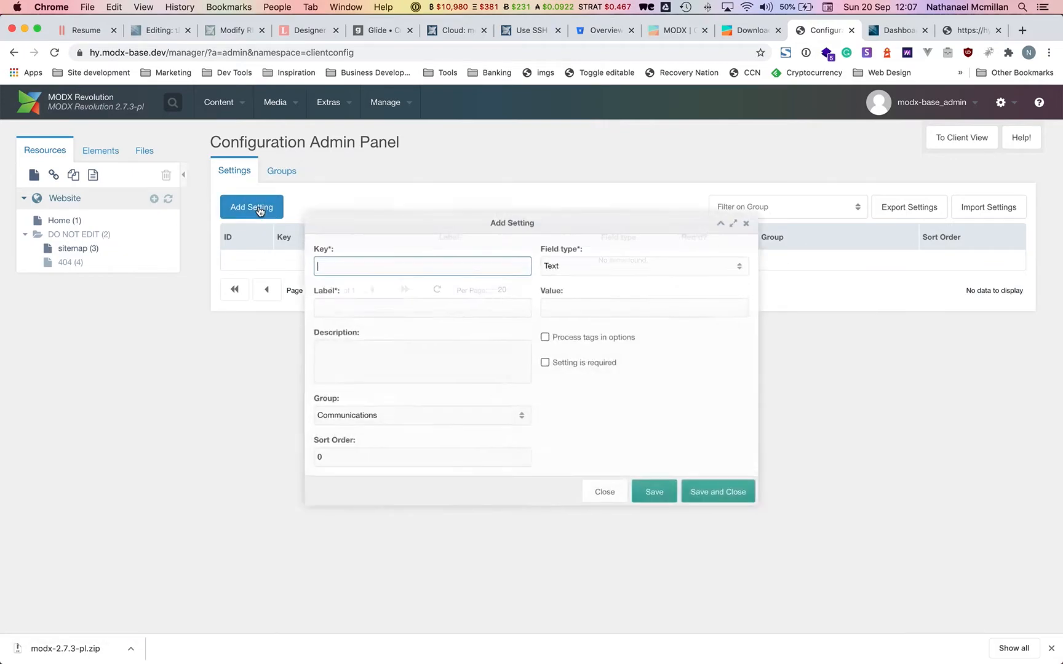
text(contact)
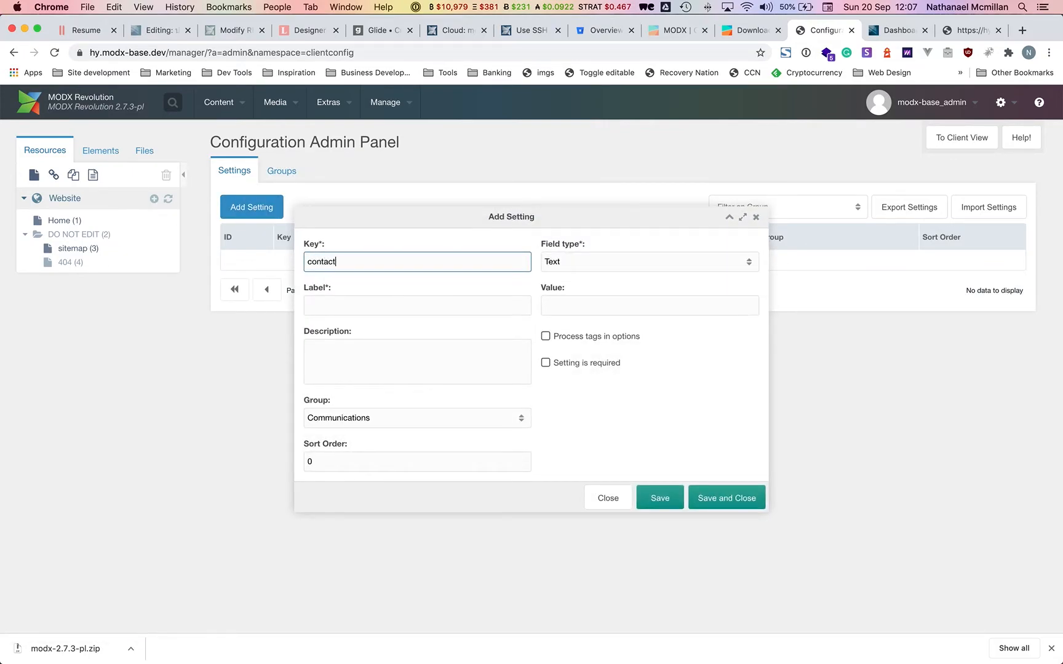
text(_email)
key(Tab)
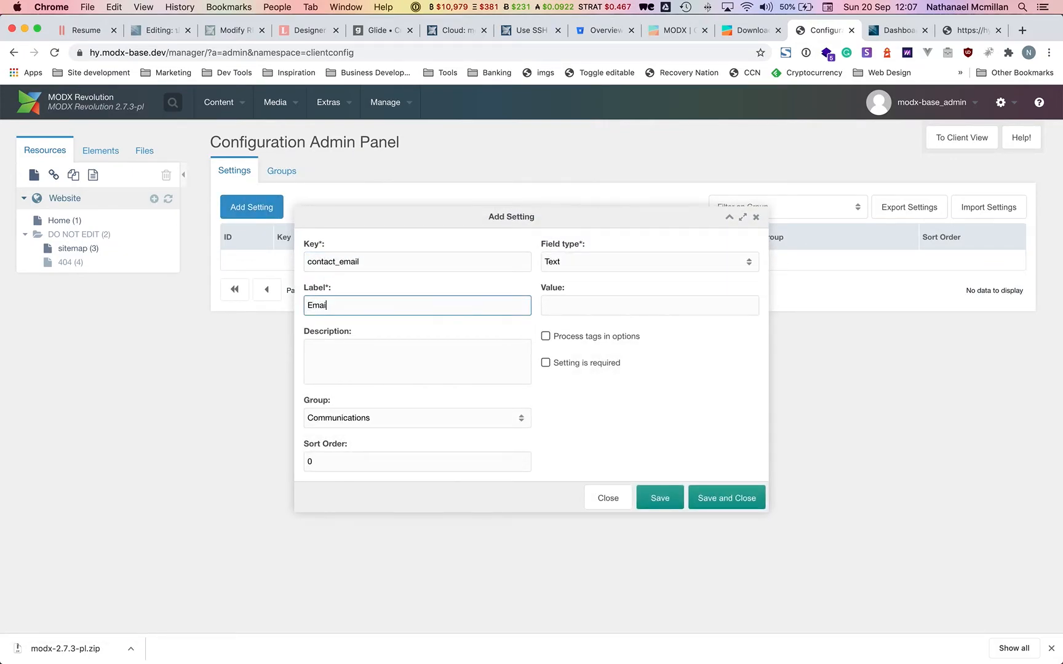
text(Email address)
click(373, 378)
text(Enter yo)
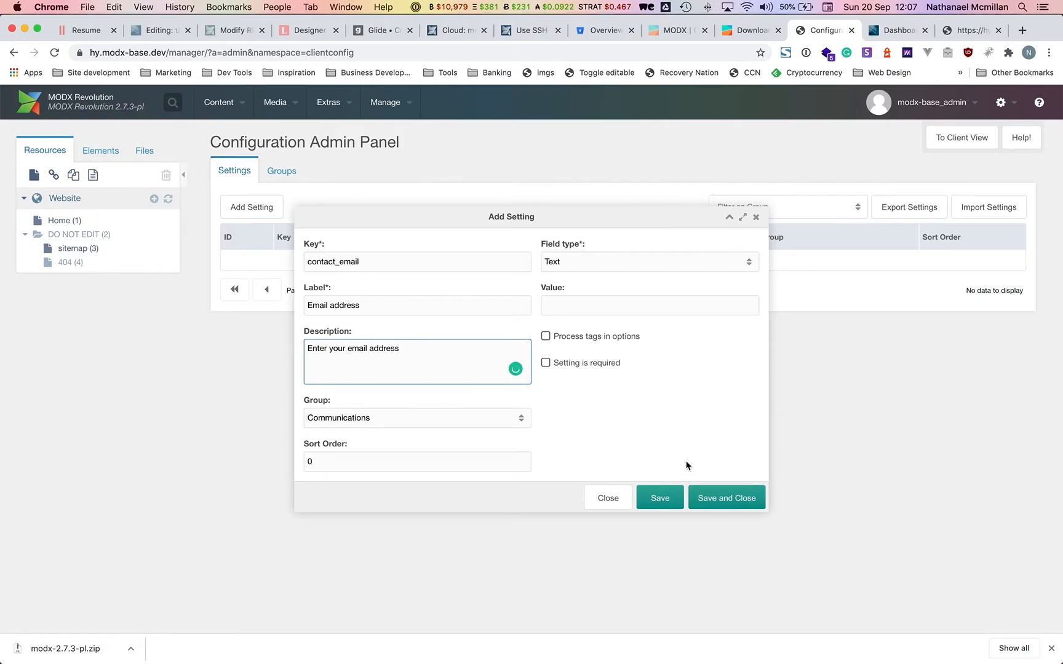
click(740, 501)
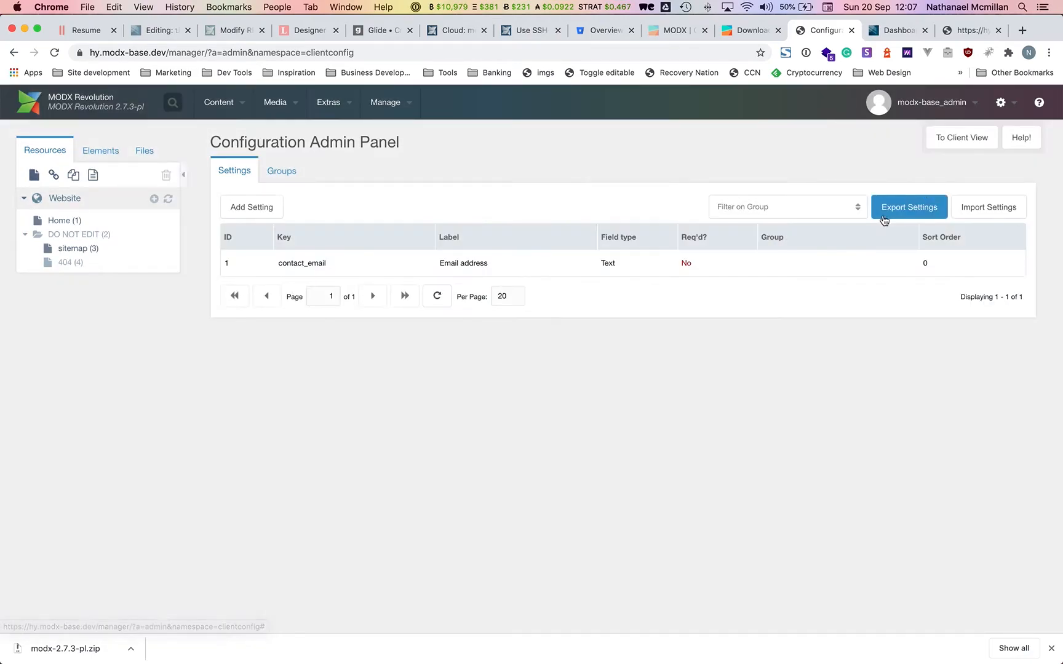
Switch to the client view and focus the Communications Email address field, dismissing autofill suggestions.
click(957, 142)
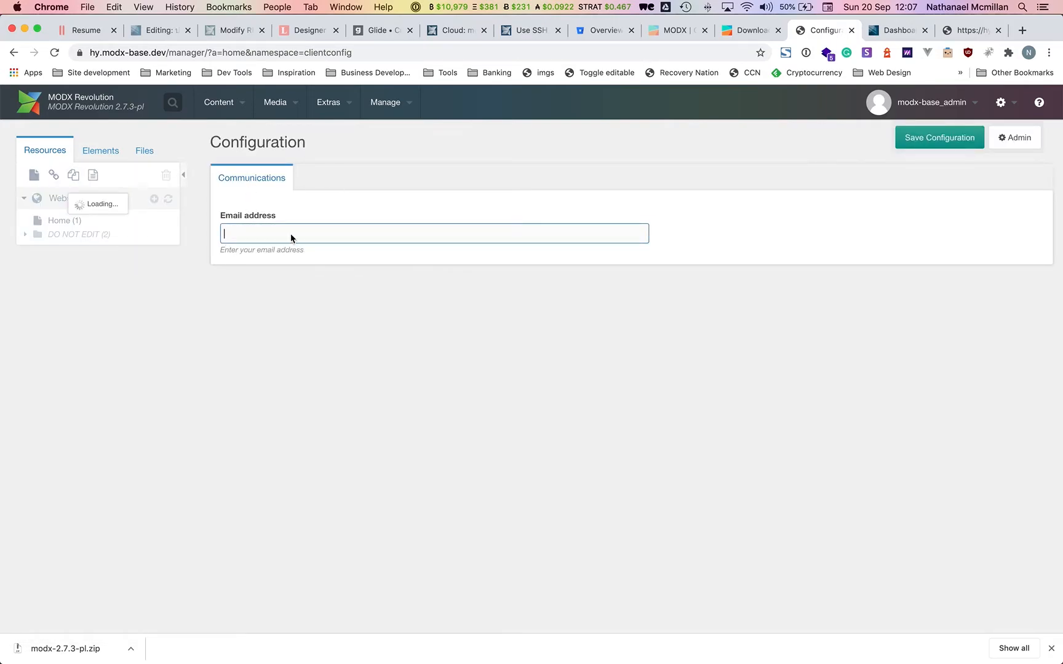
click(253, 232)
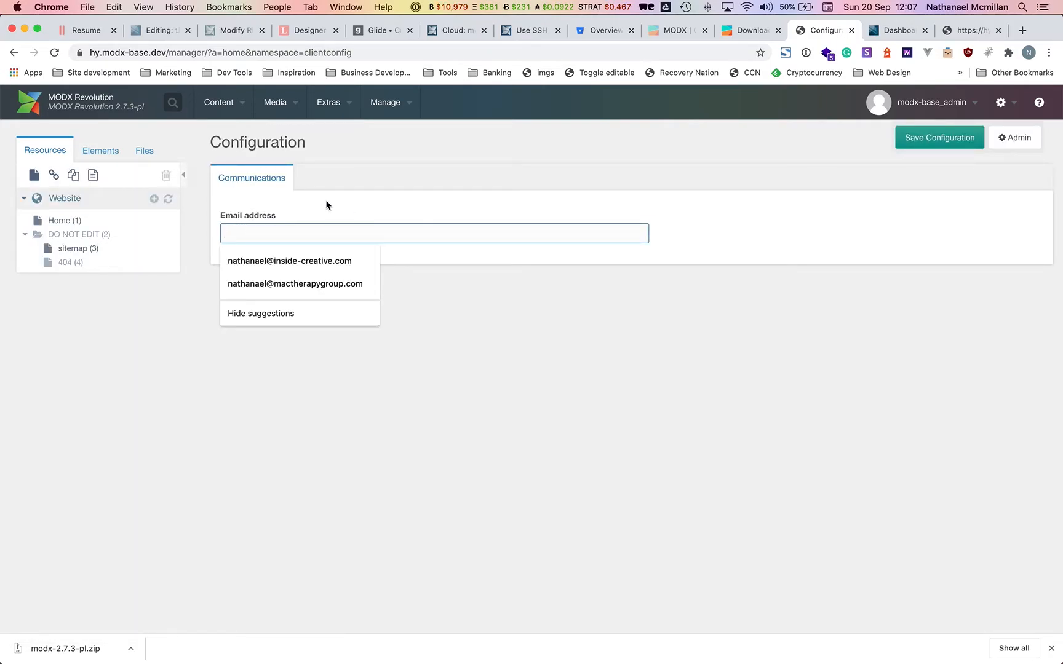
click(327, 207)
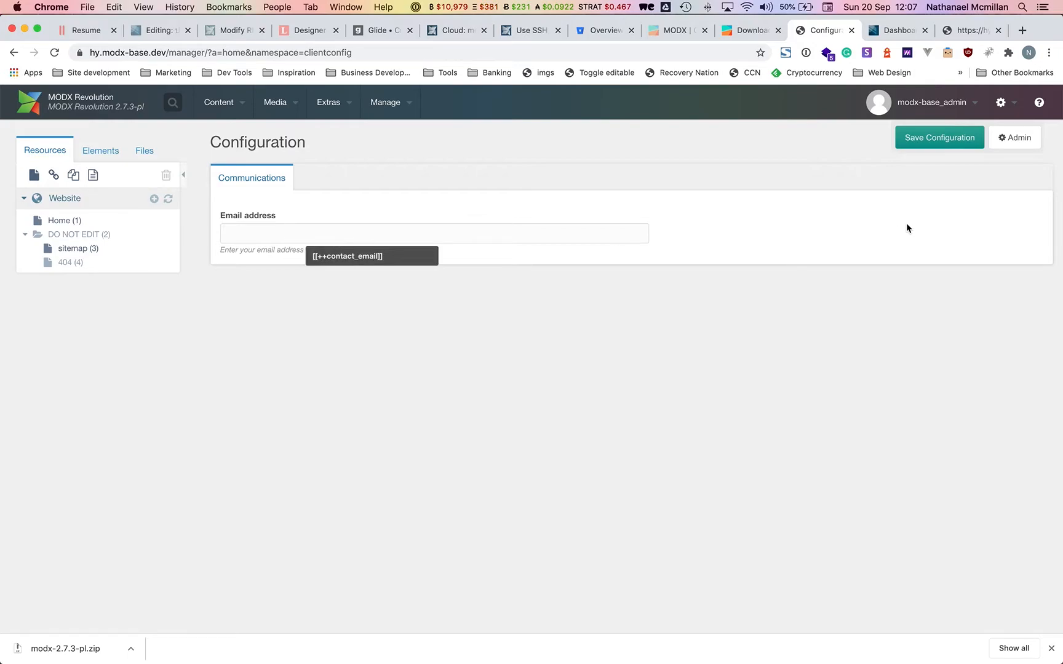
Set the clientconfig vertical_tabs system setting to Yes and reopen the Configuration page.
mouse_move(1001, 102)
click(951, 146)
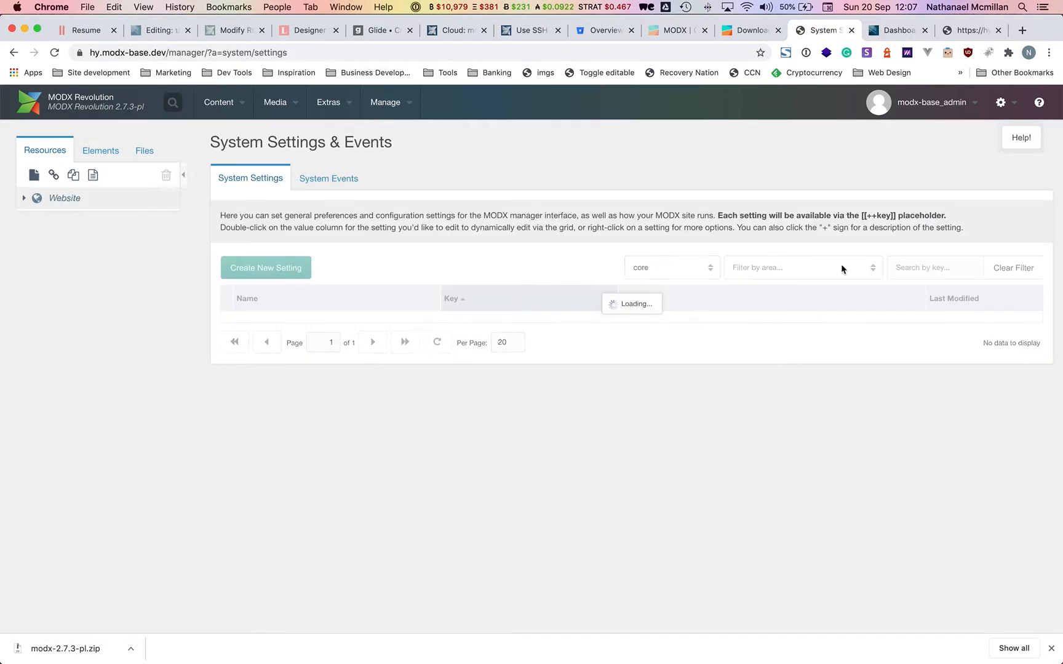
click(701, 270)
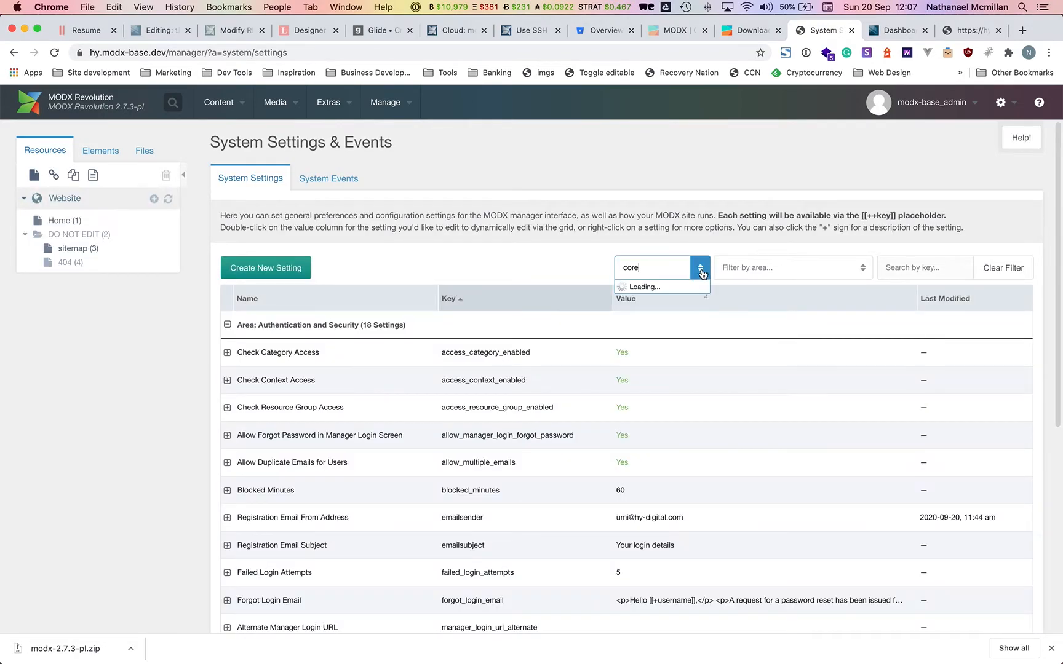
click(647, 286)
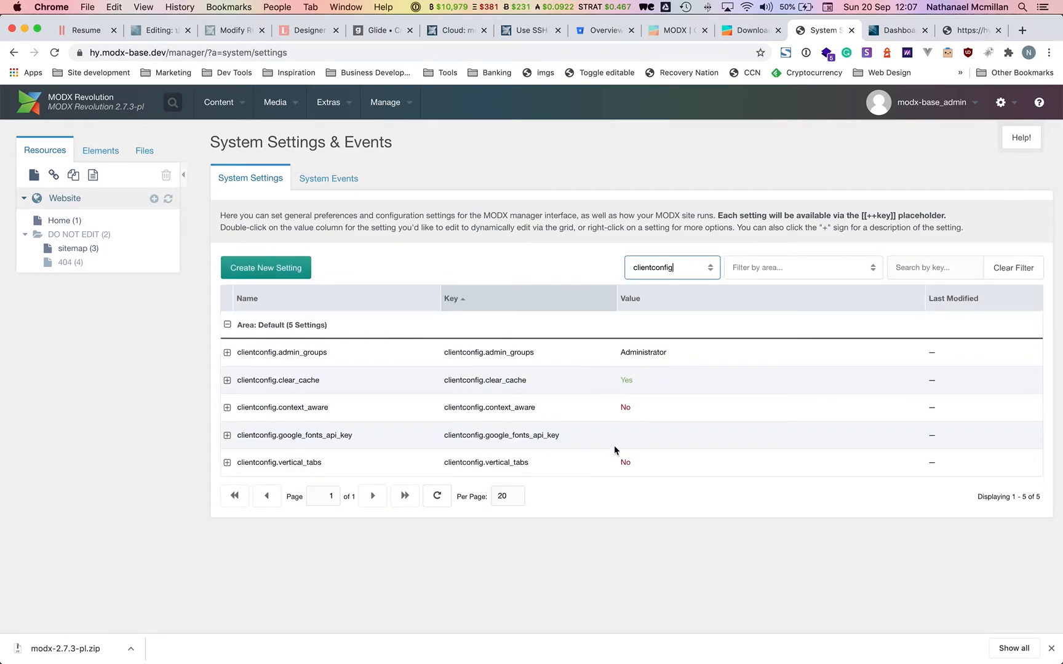
double_click(641, 460)
click(637, 463)
click(635, 478)
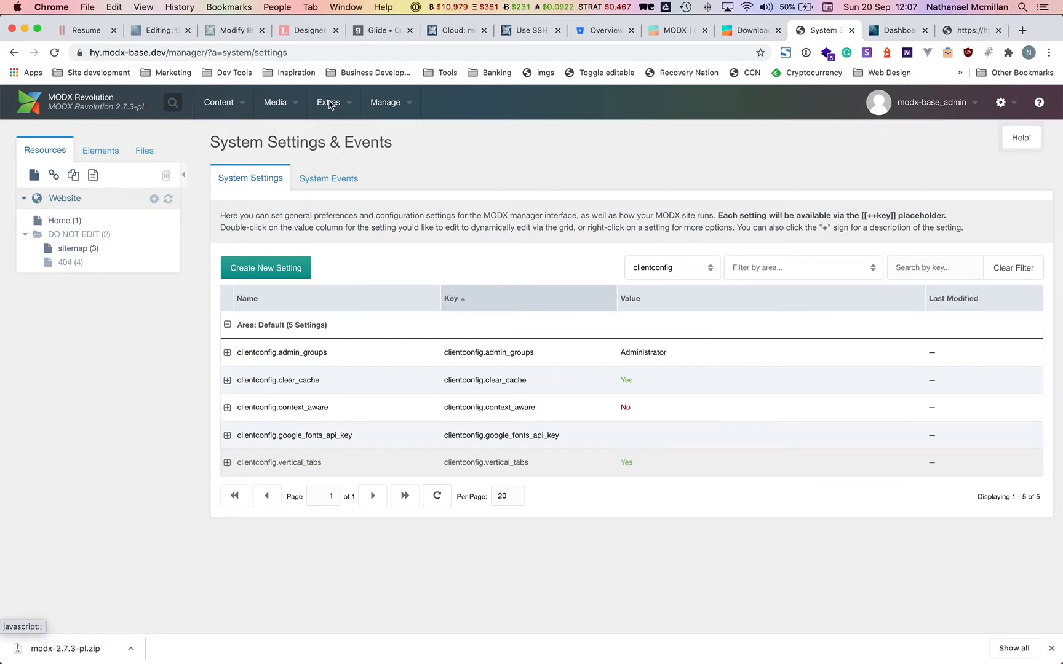
mouse_move(330, 104)
click(349, 146)
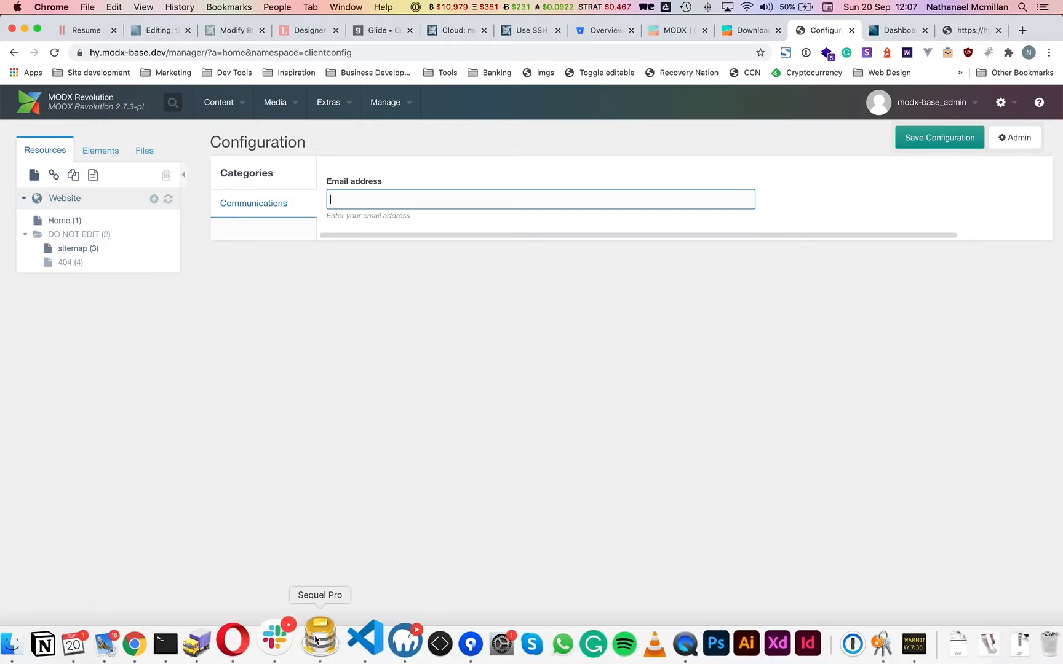
Review the hy_modx export's filename format and table list in Sequel Pro, then cancel.
click(319, 639)
click(107, 11)
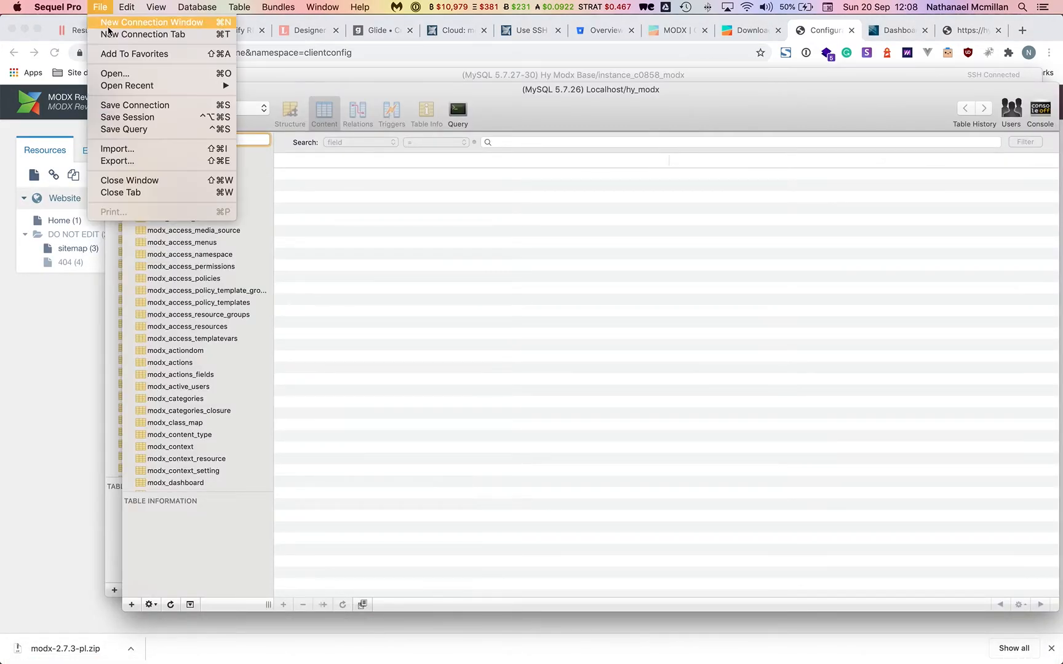
click(137, 163)
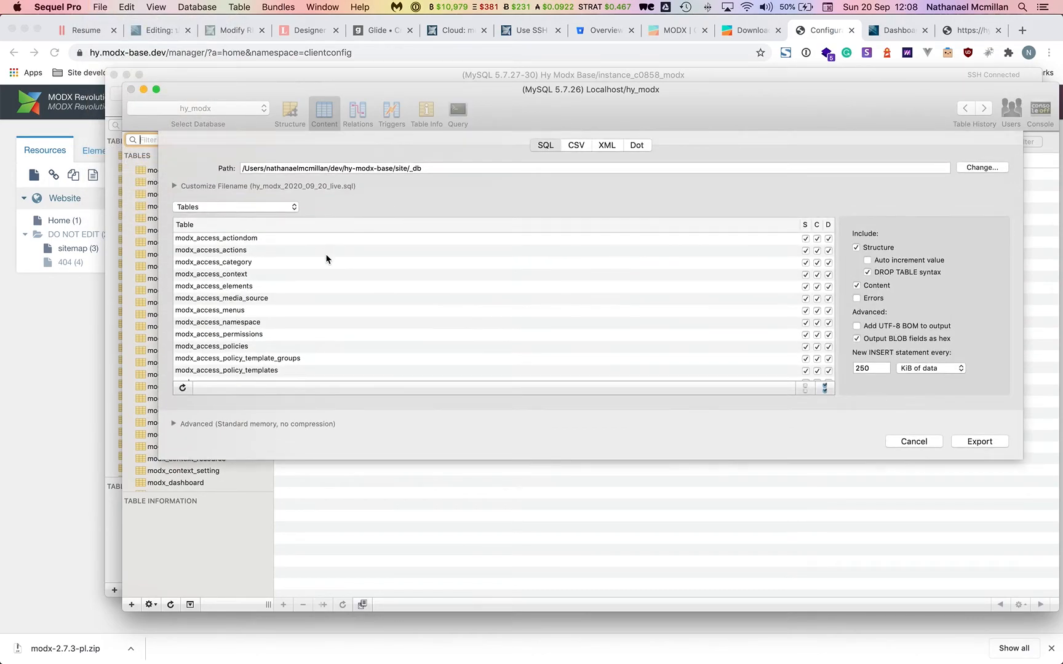
click(174, 185)
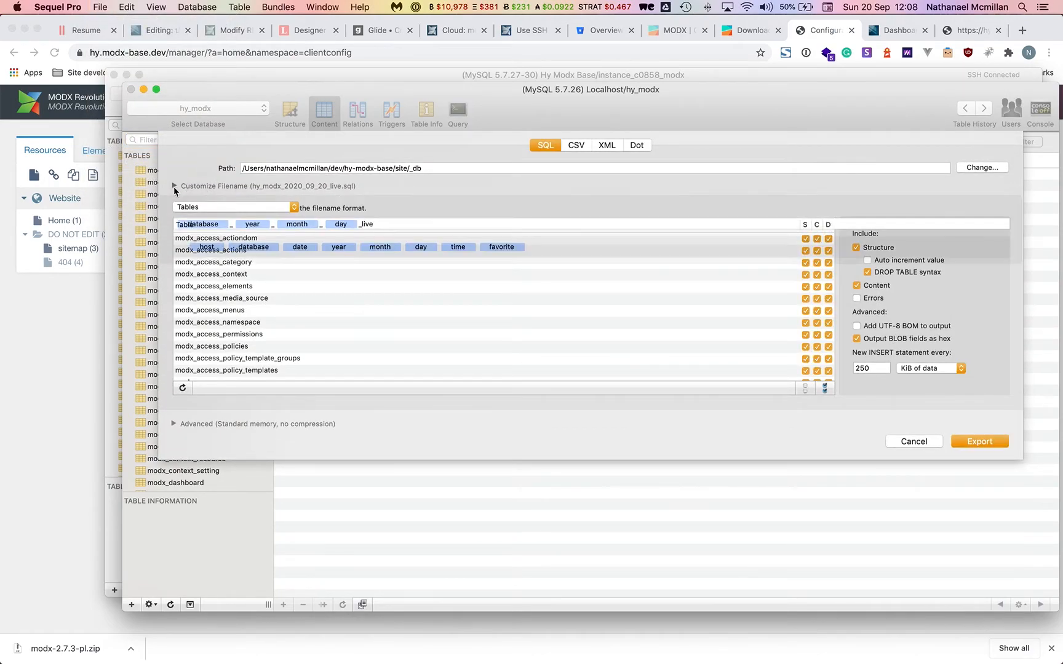
click(385, 224)
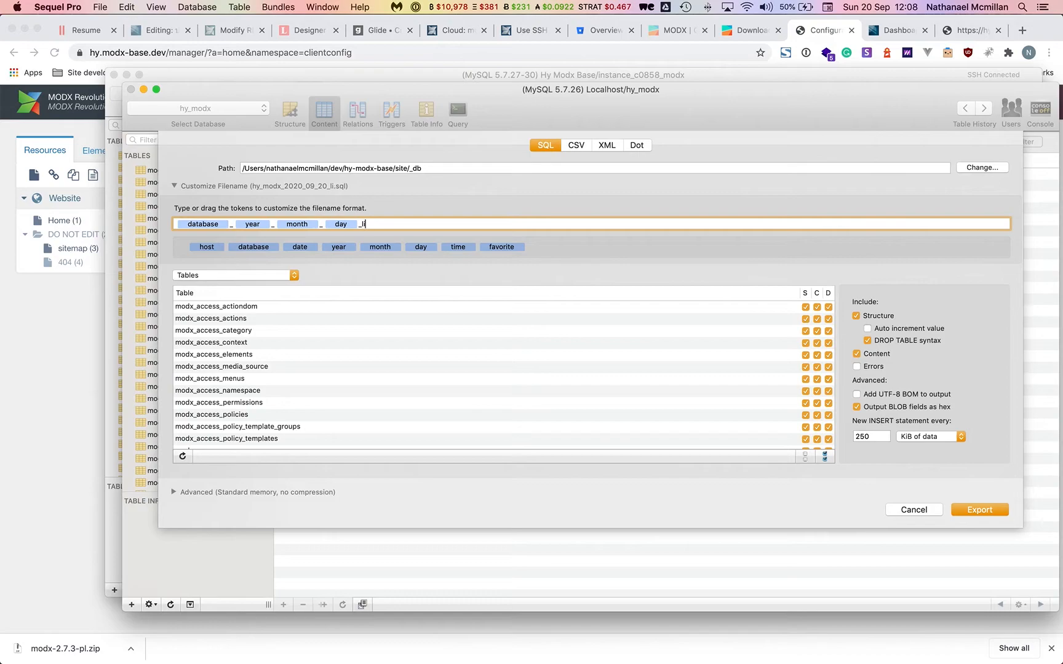
scroll(537, 351, down, 5)
scroll(538, 352, down, 1)
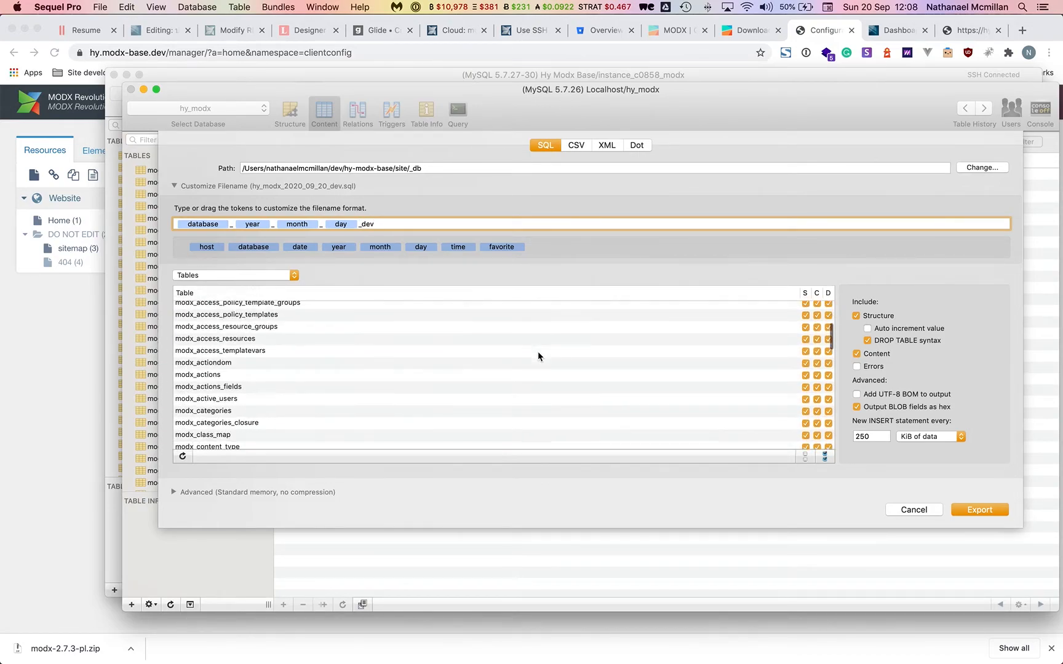
scroll(537, 352, down, 4)
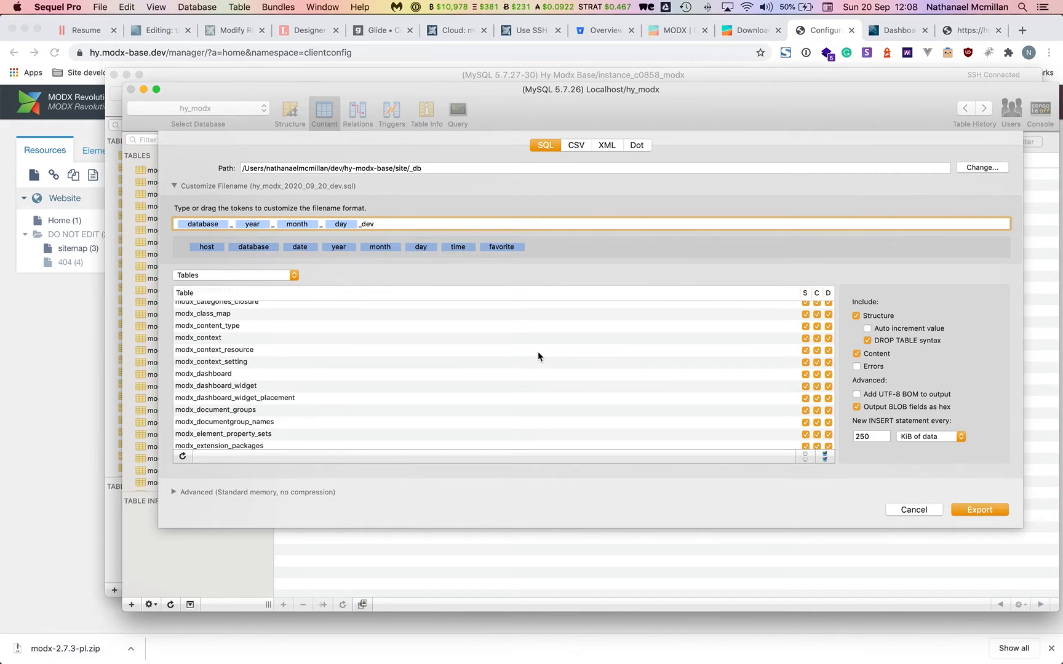
scroll(538, 354, up, 3)
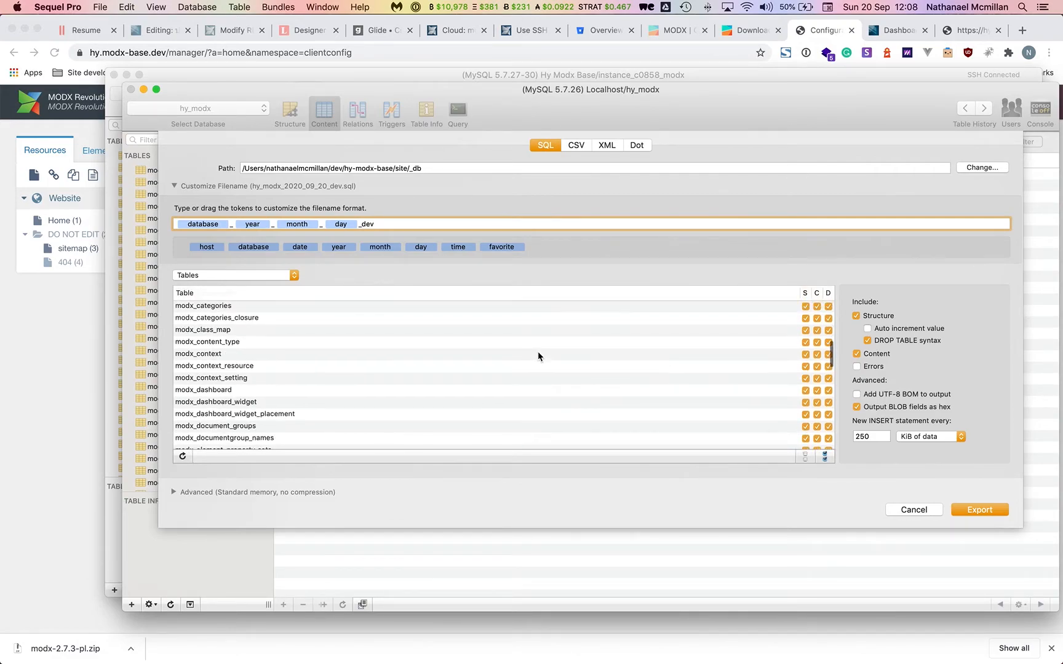
scroll(537, 355, down, 5)
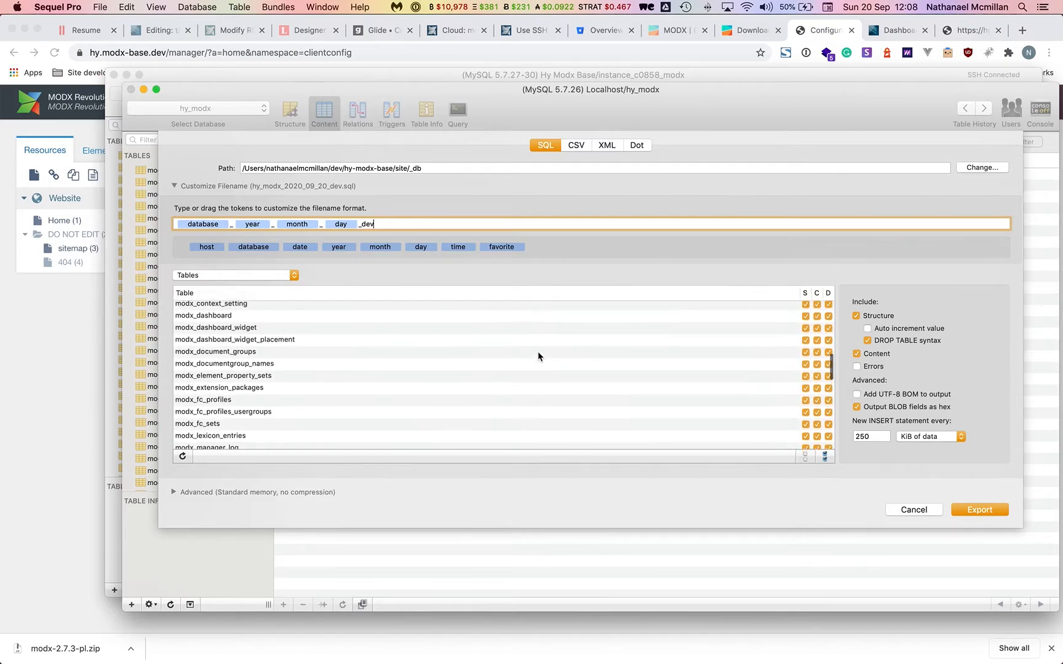
scroll(538, 354, down, 5)
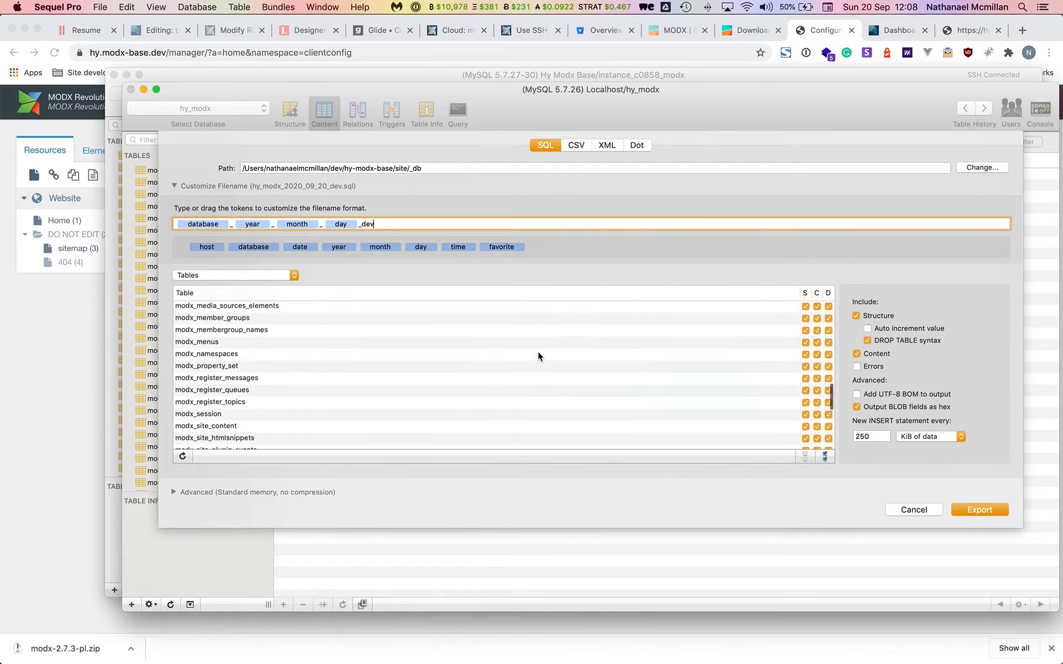
scroll(538, 354, up, 15)
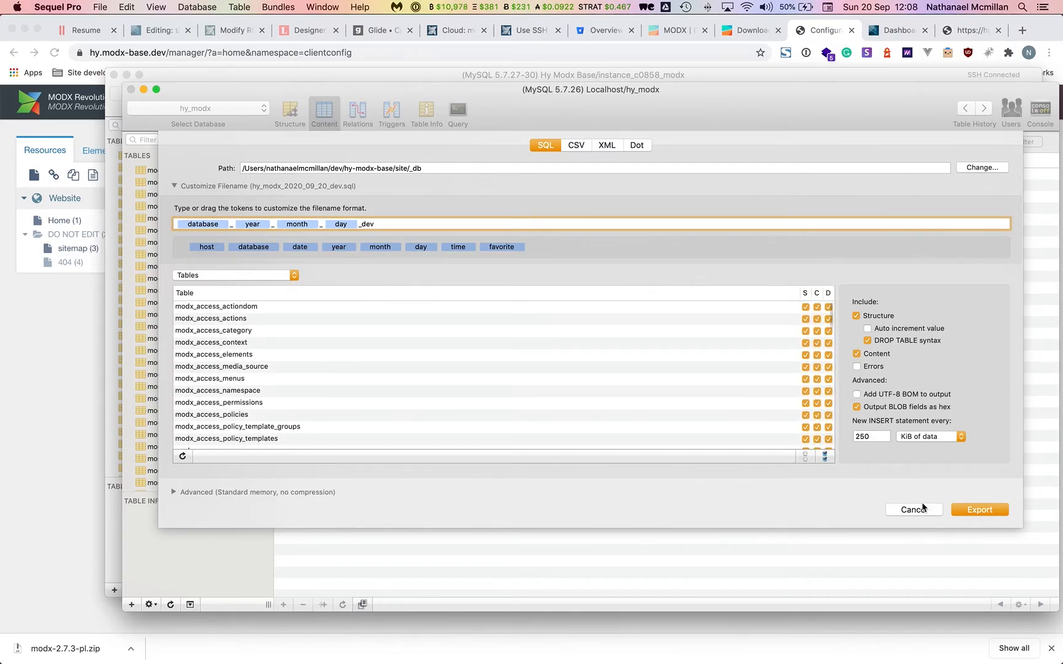
click(914, 509)
Refresh the tables and set the export filename to hy_modx_2020_09_20_dev.sql, including modx_clientconfig_setting.
click(172, 604)
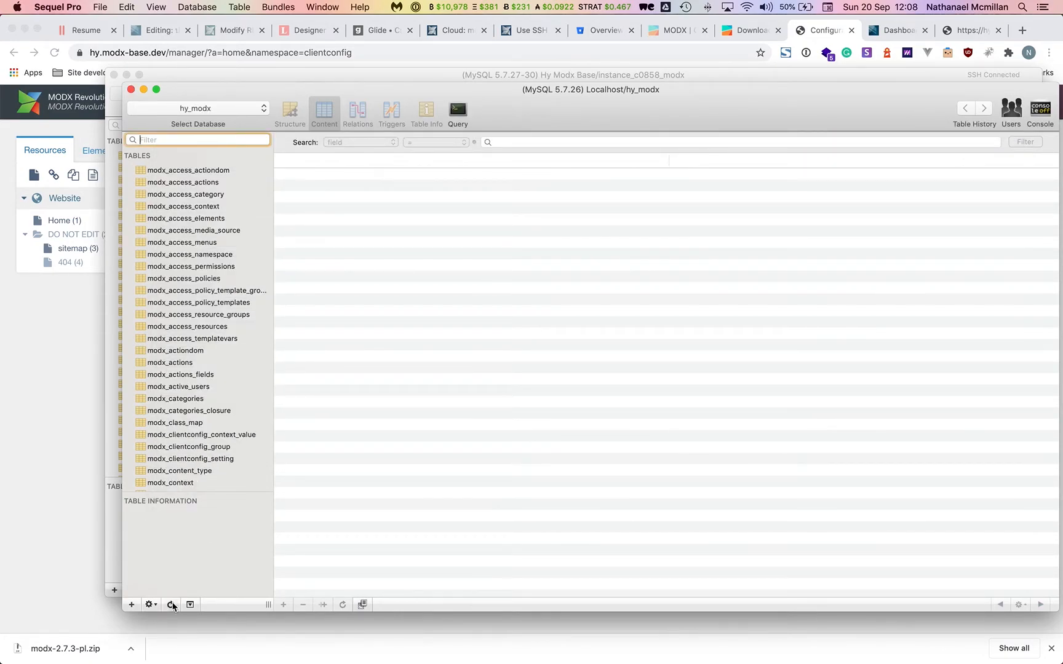
click(101, 7)
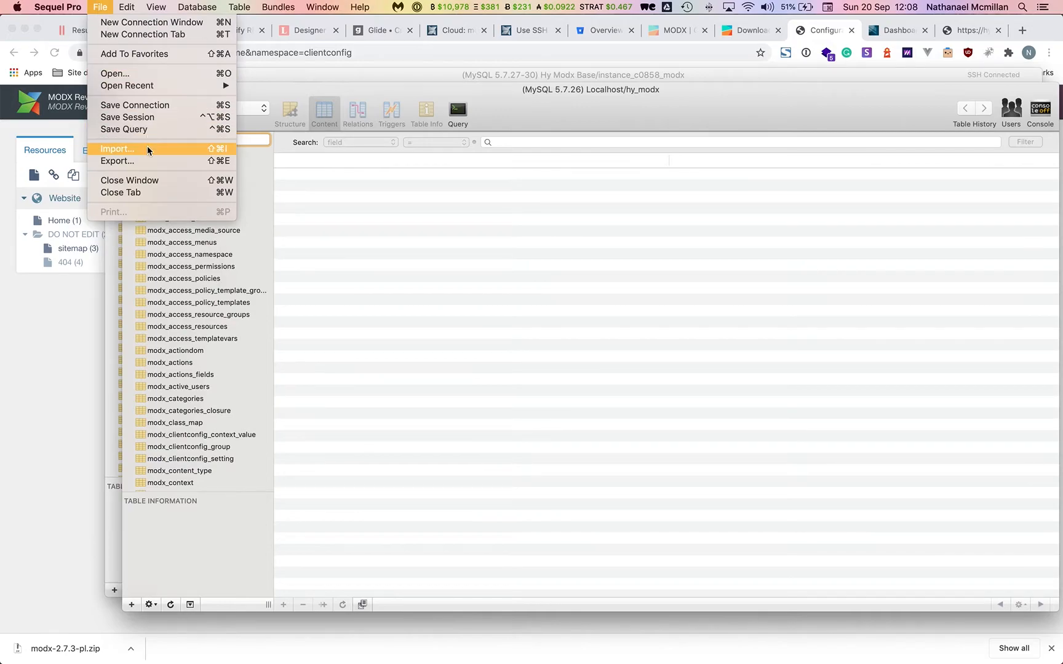
click(145, 163)
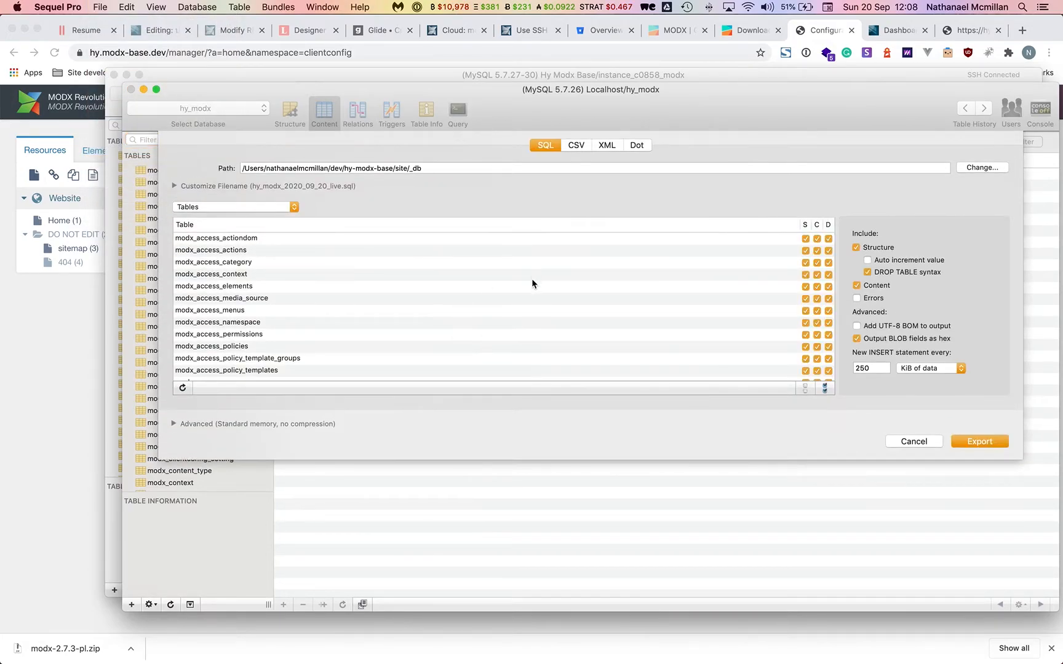
click(174, 186)
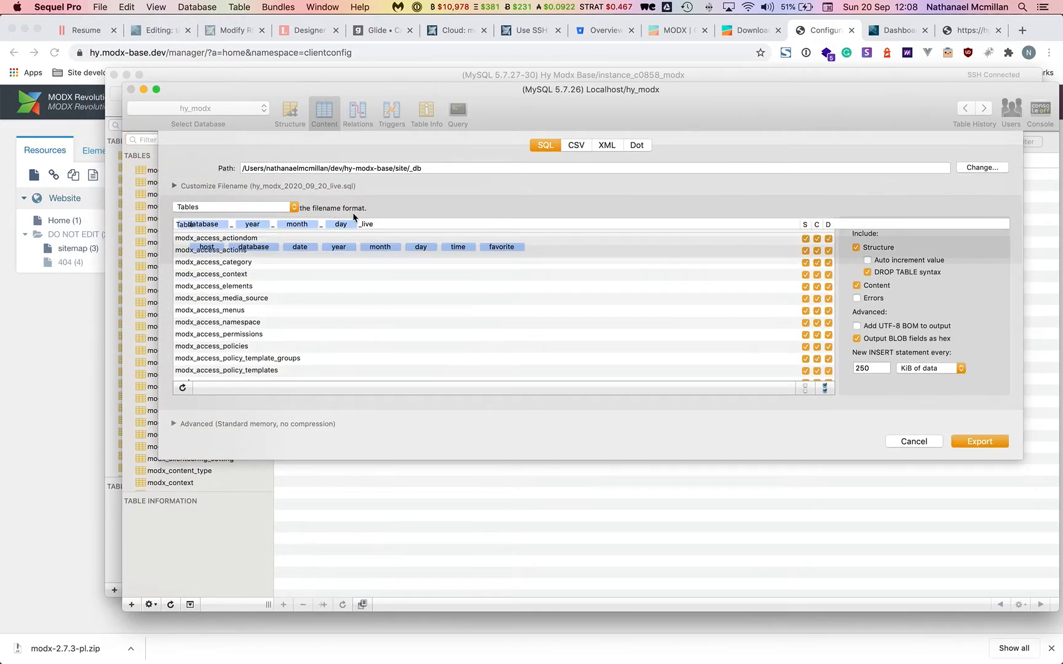
key(BackSpace)
key(BackSpace)
key(BackSpace)
text(dev)
scroll(392, 368, down, 5)
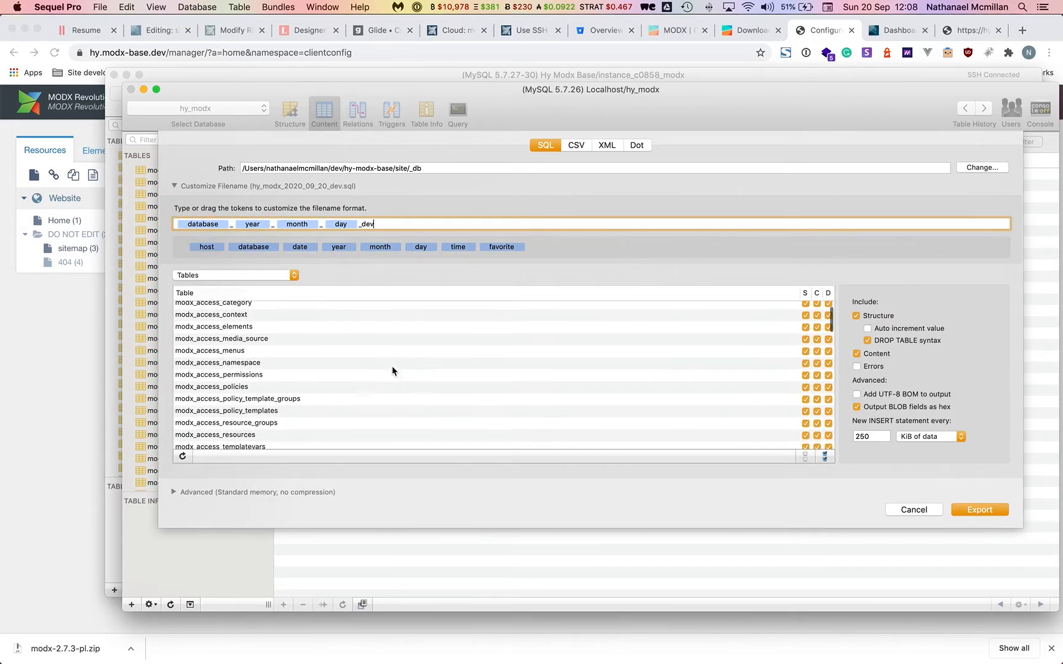
scroll(392, 367, down, 6)
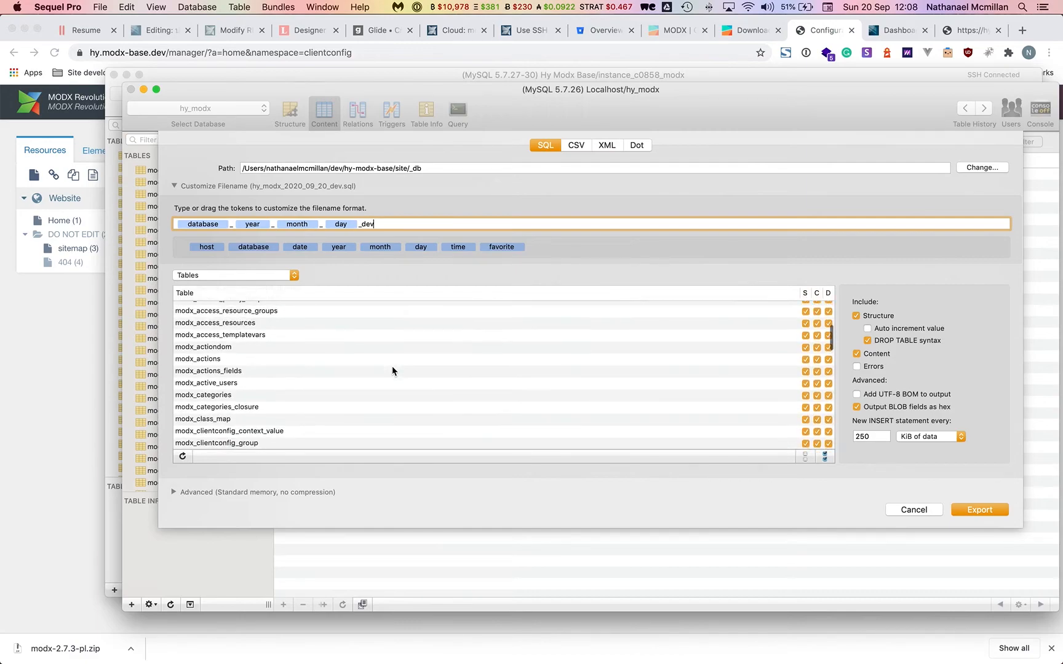
click(271, 414)
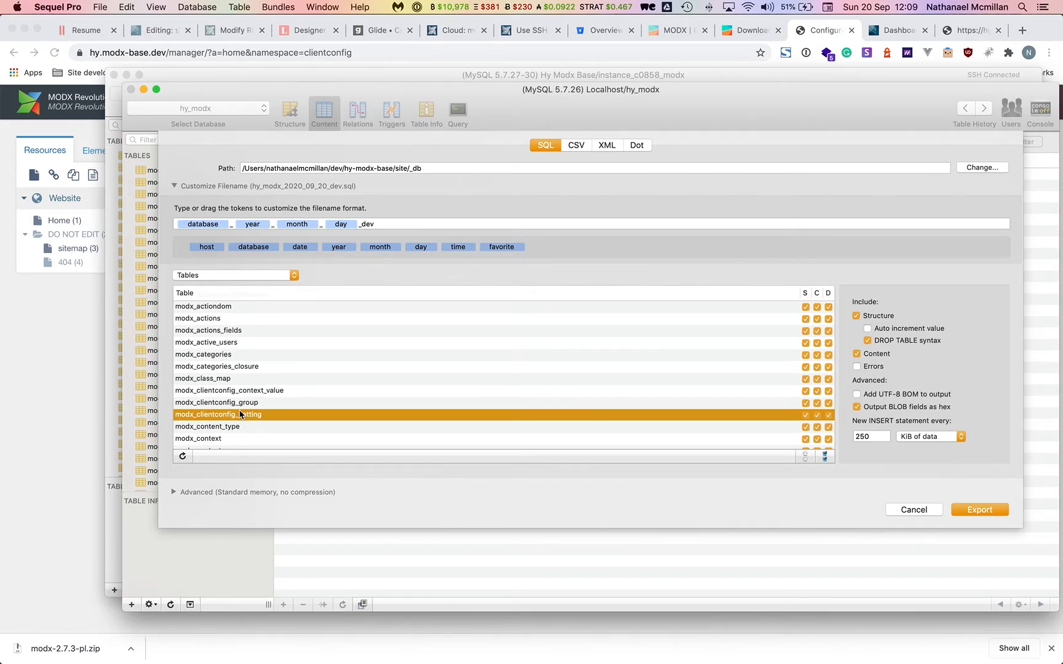
click(62, 399)
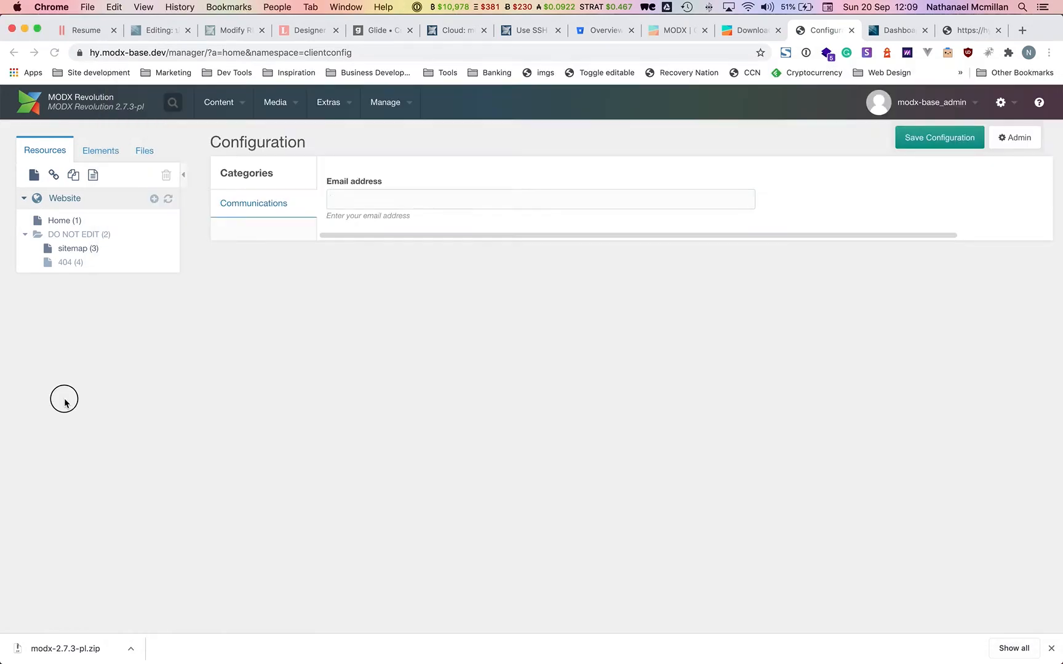
Fill the Email address field with the contact's saved e-mail, comparing against the cloud Dashboard.
click(356, 200)
click(389, 225)
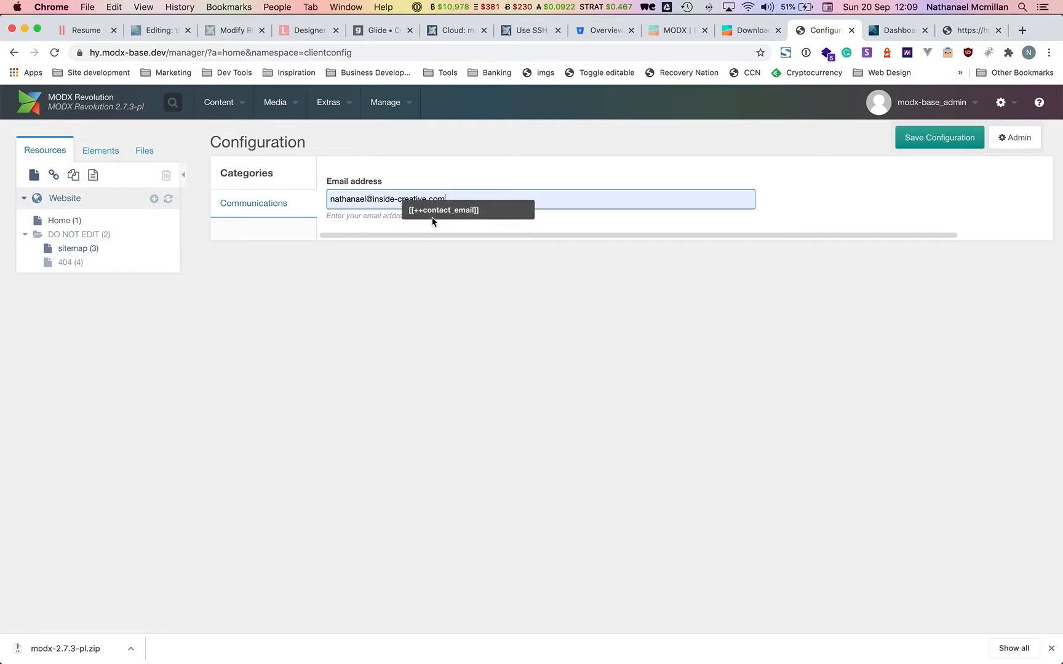
click(891, 34)
click(834, 33)
drag(455, 203, 285, 205)
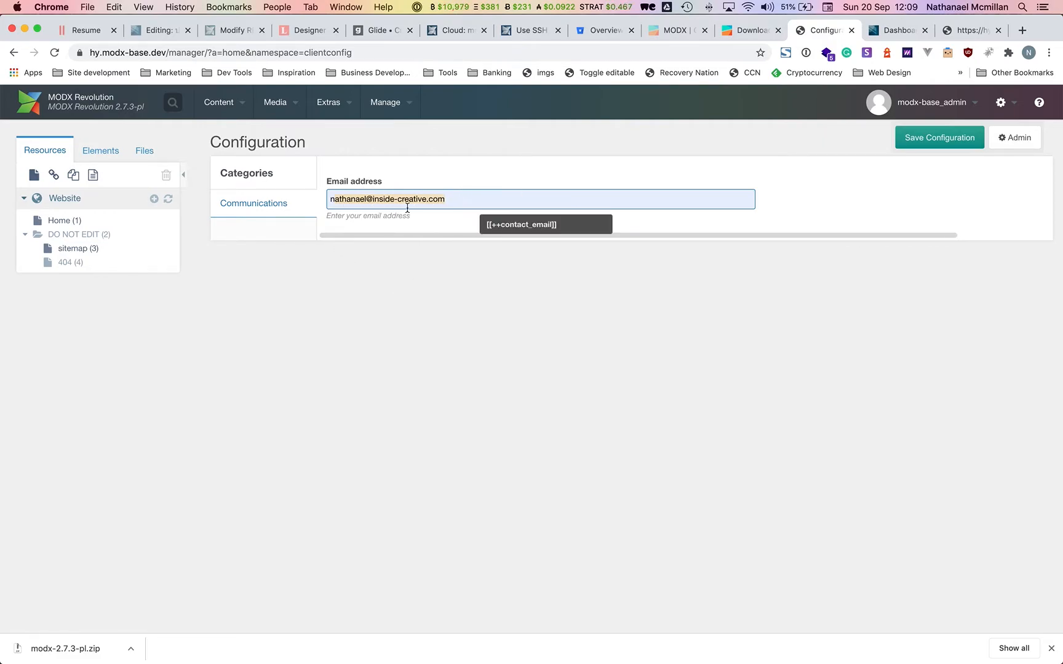
click(893, 31)
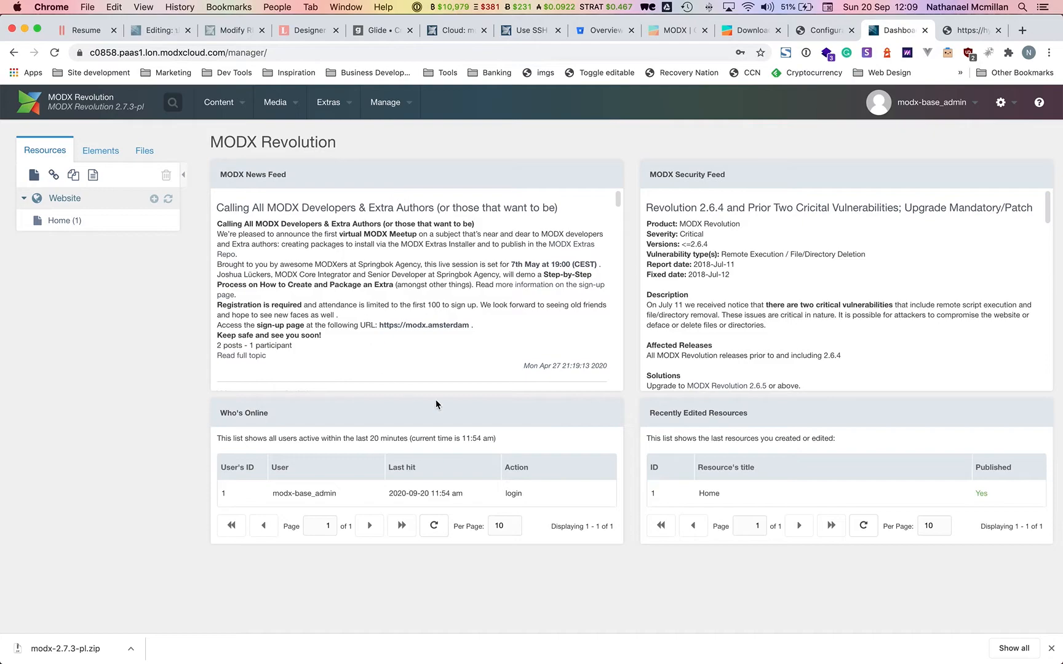
click(808, 35)
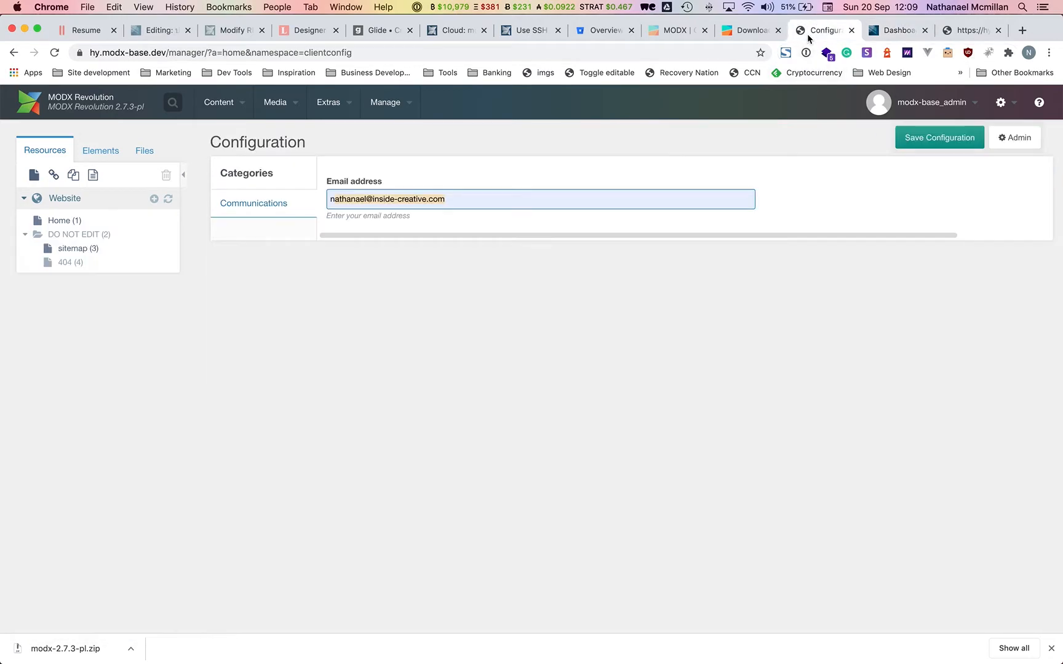
click(460, 389)
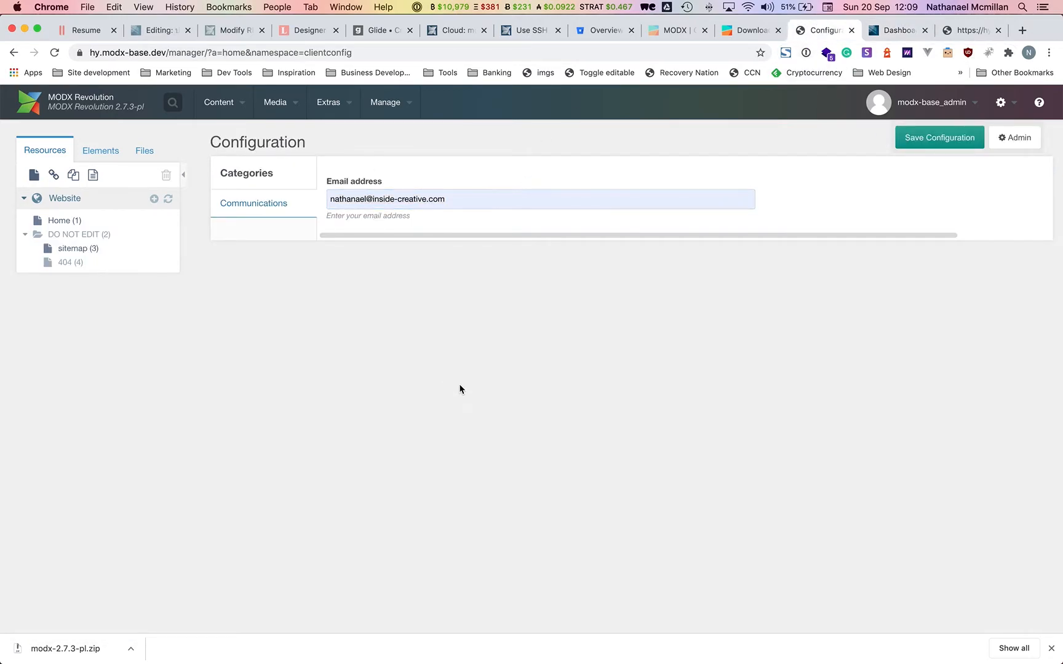
Export the local database to hy_modx_2020_09_20_dev.sql and import that file into the cloud database.
key(super+Tab)
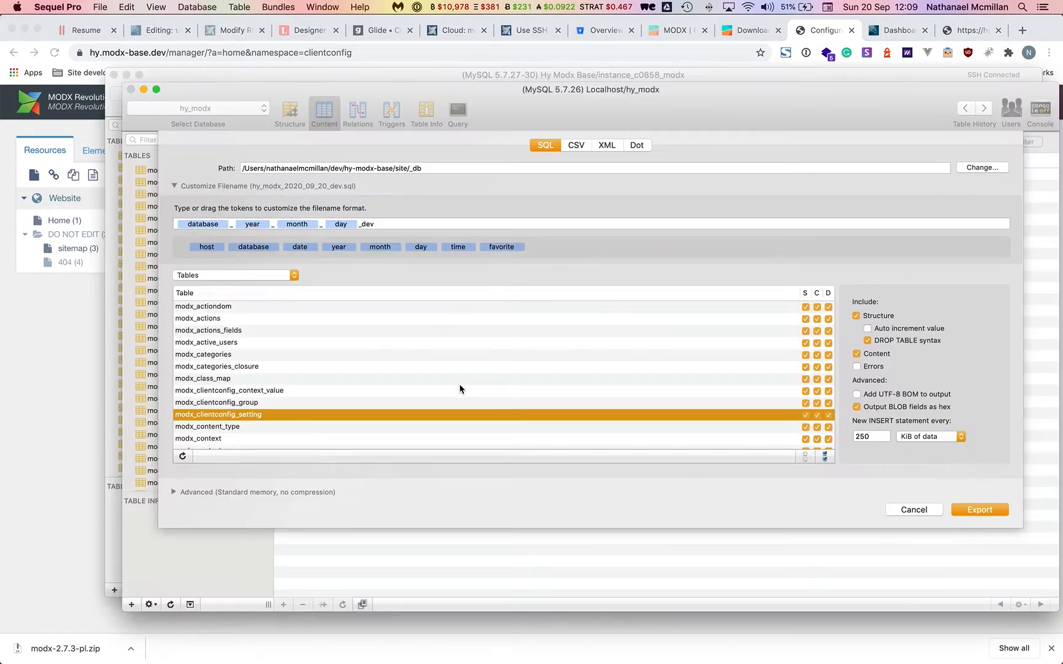
click(989, 509)
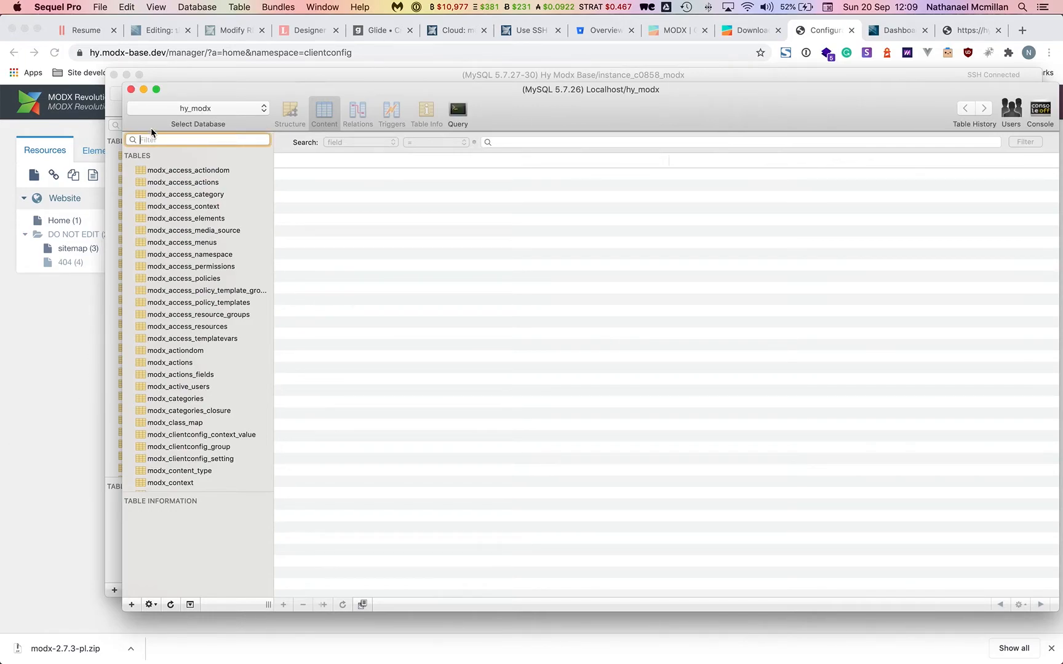
click(207, 75)
click(99, 7)
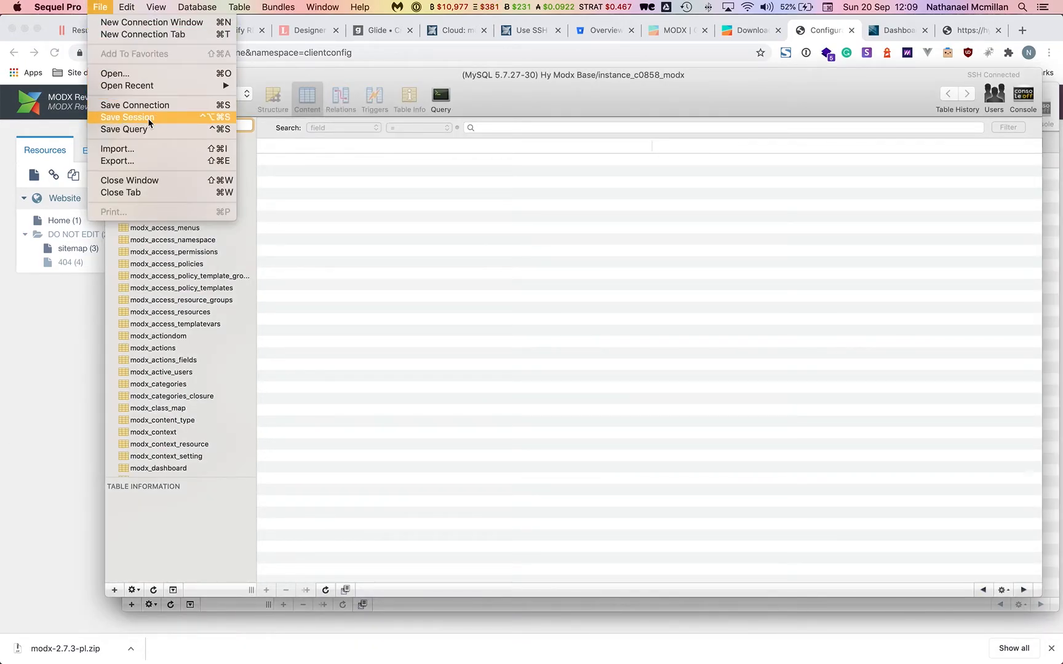
click(171, 147)
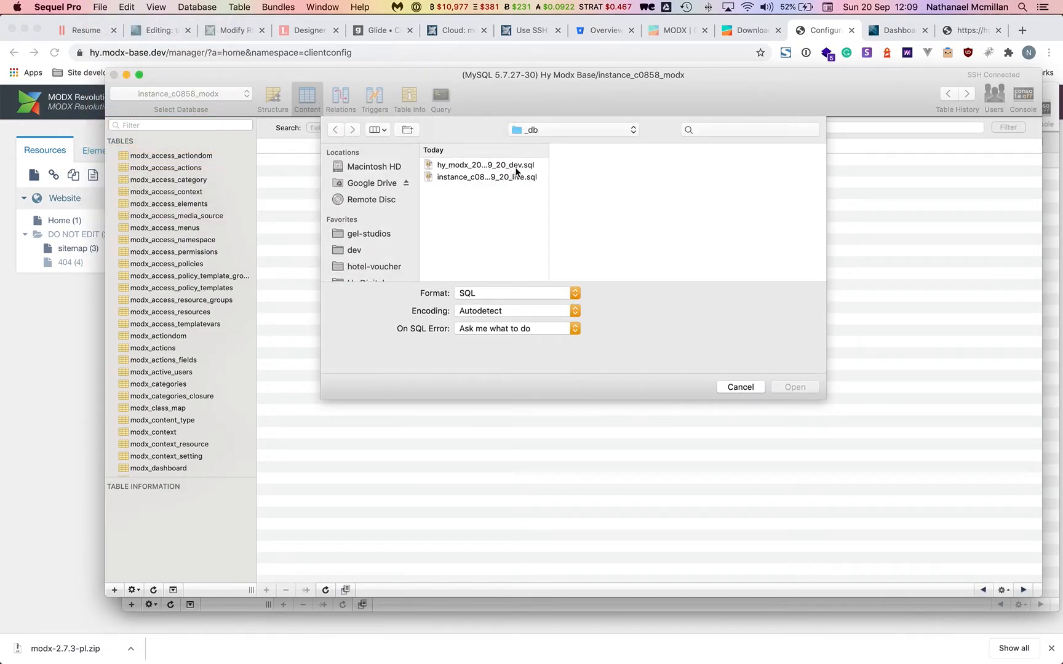
click(516, 168)
click(793, 387)
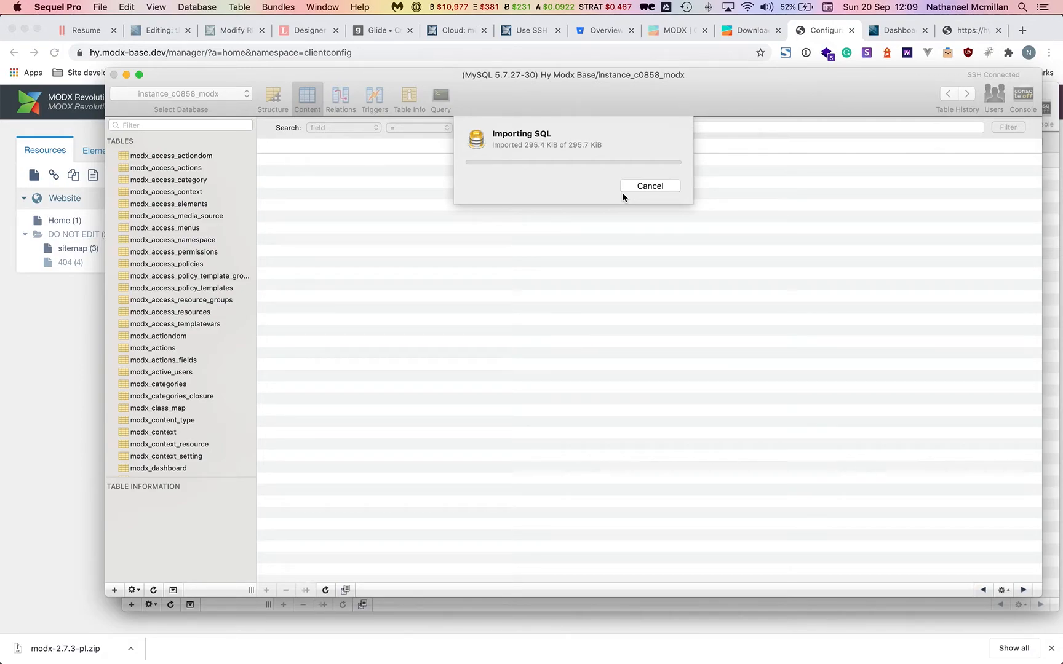
click(83, 337)
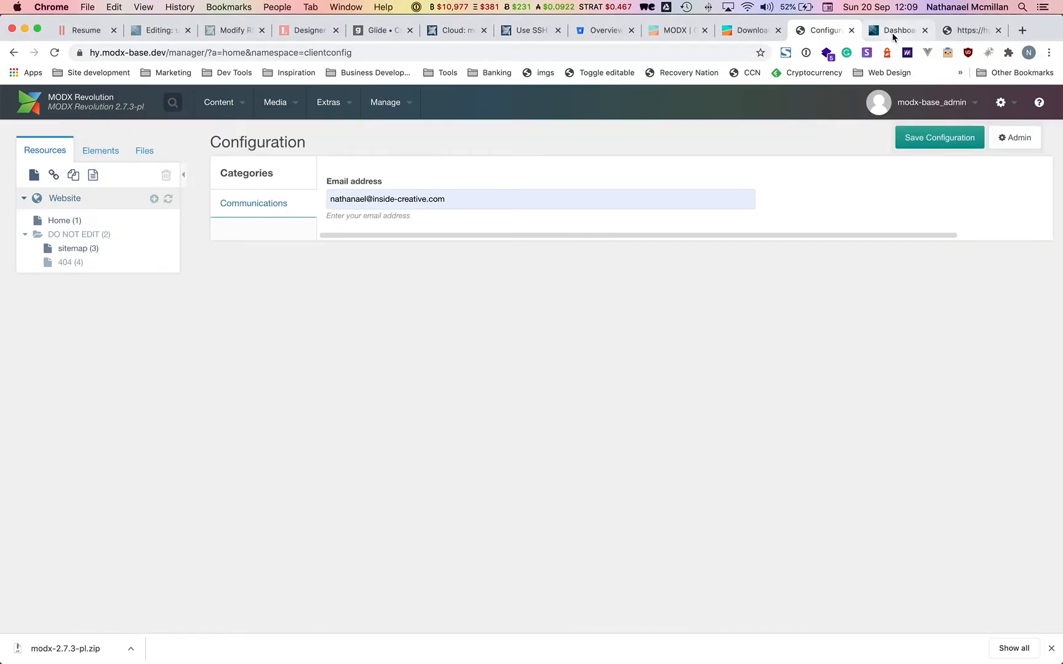
Log in to the cloud MODX manager without saving the login, and expand the DO NOT EDIT folder.
click(893, 32)
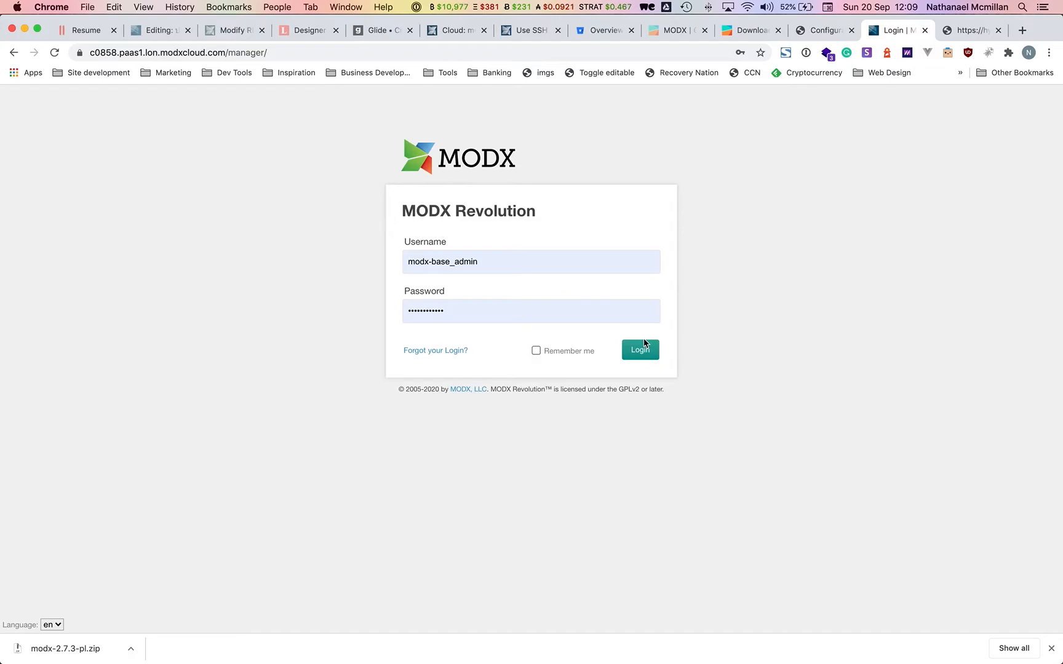
click(638, 352)
click(574, 233)
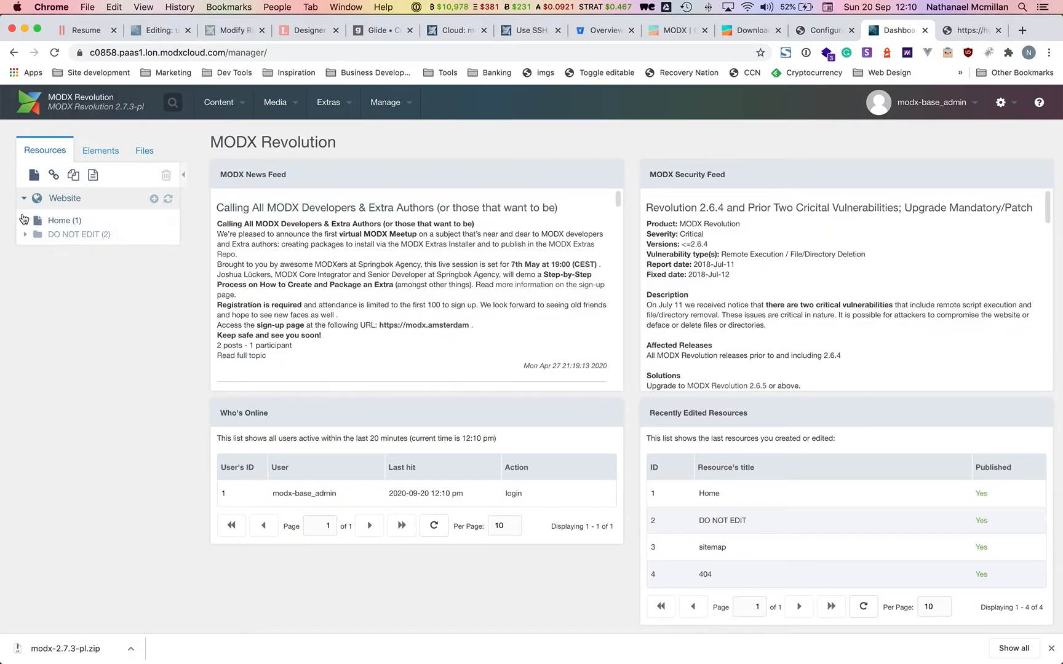
click(25, 234)
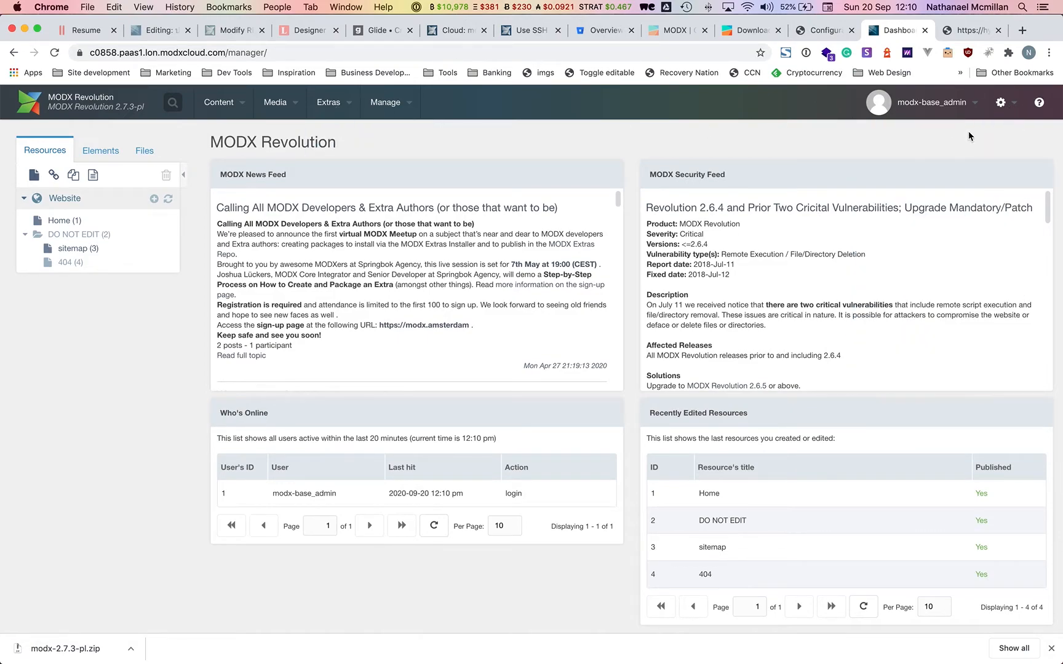
Review the extras installer option and the SSH keys help article, then return to the manager dashboard.
mouse_move(1001, 102)
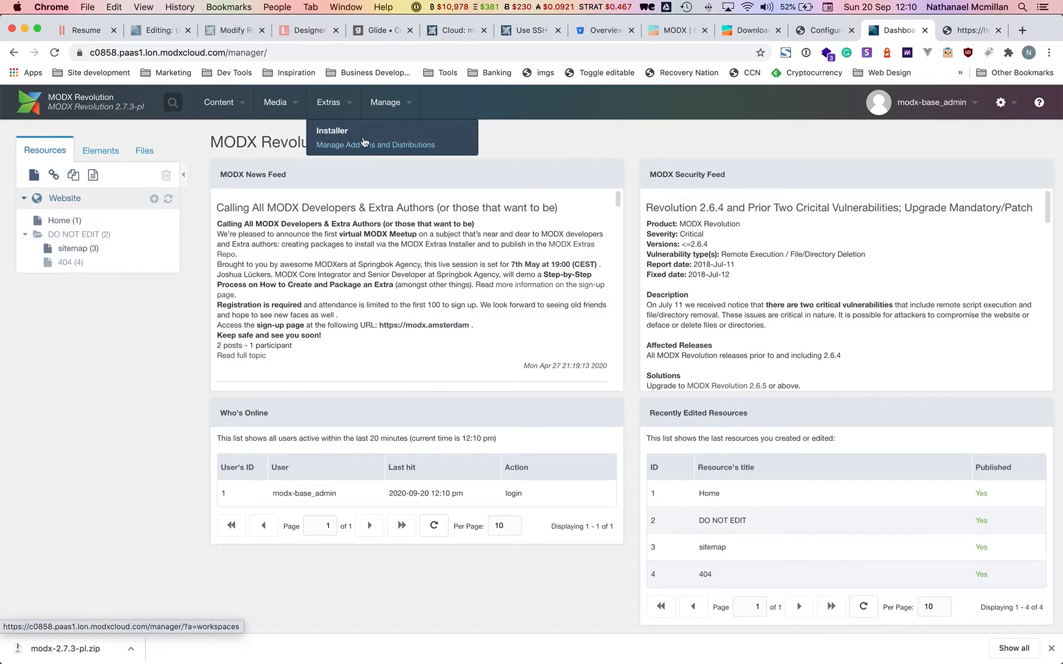
click(361, 136)
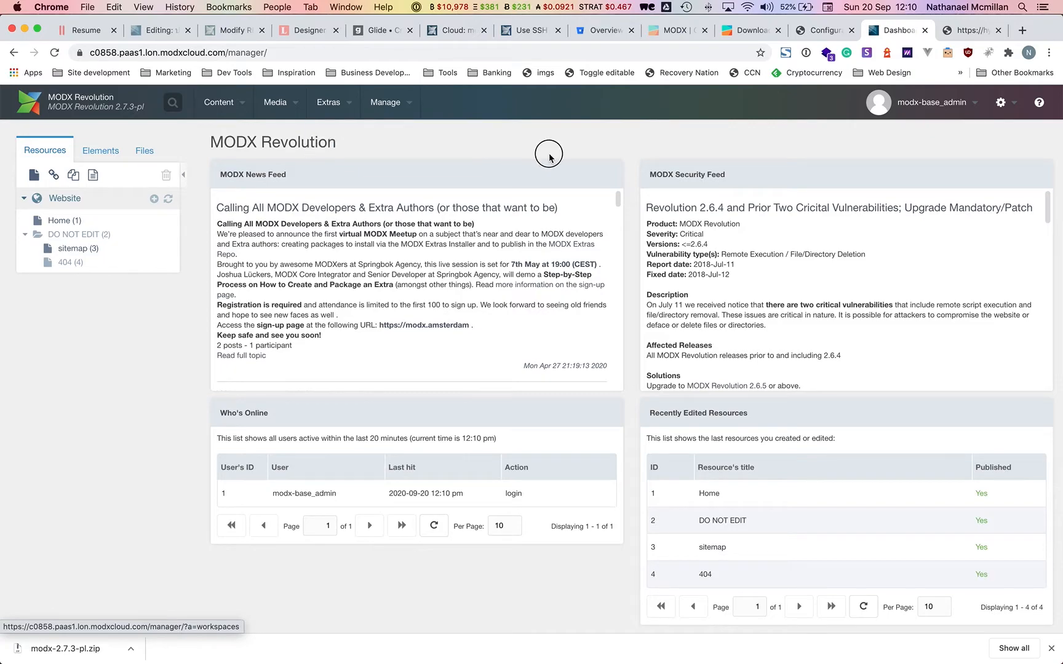
mouse_move(507, 640)
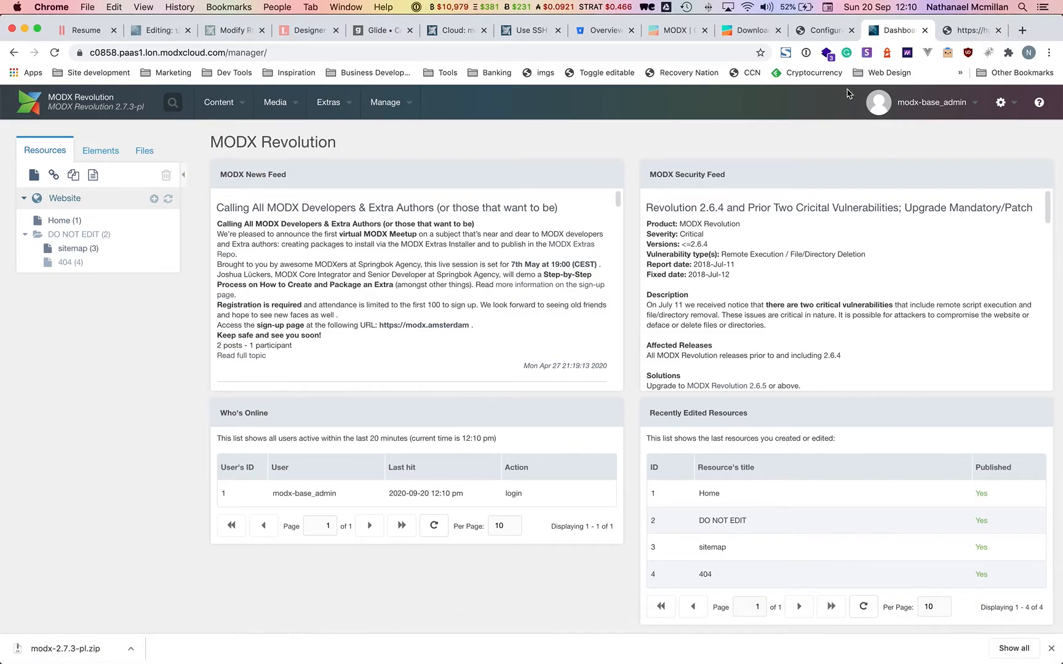
click(524, 35)
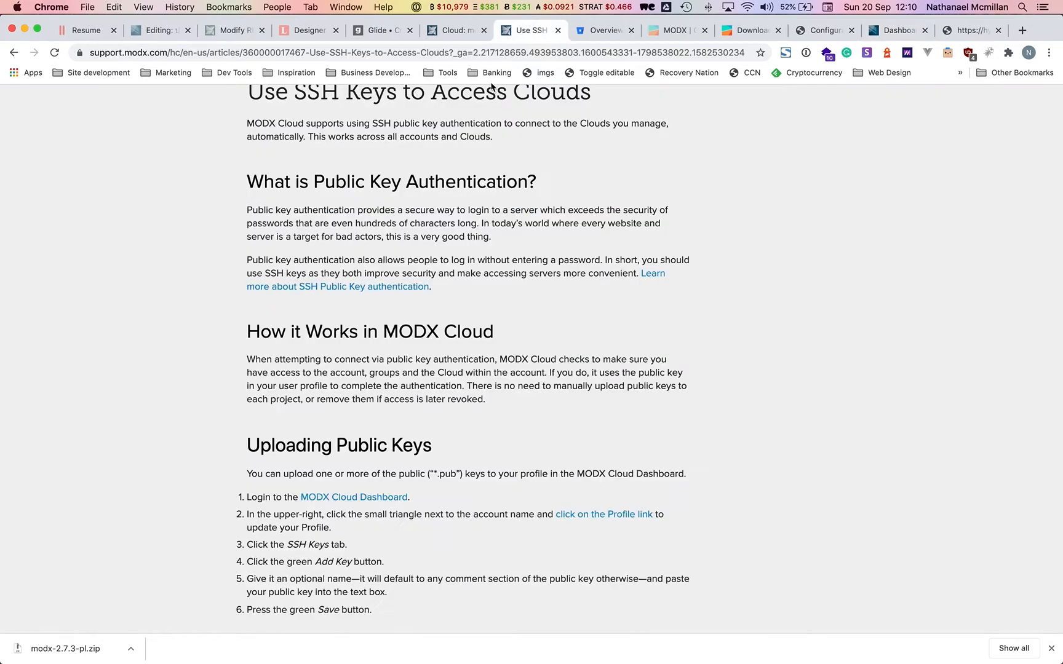
scroll(454, 337, up, 5)
scroll(454, 337, up, 1)
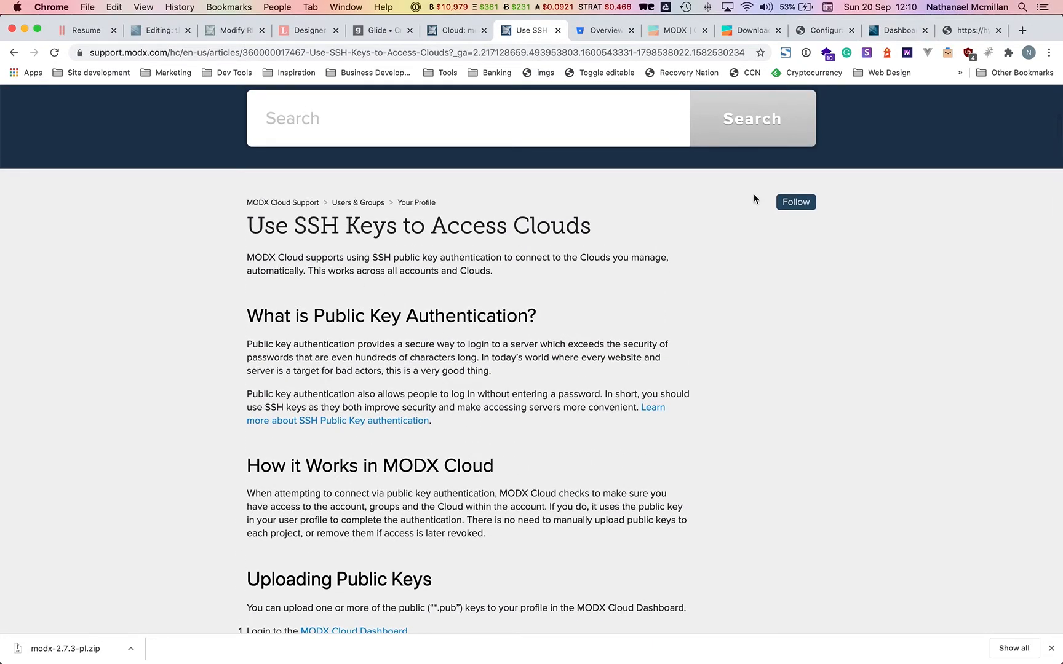
click(913, 31)
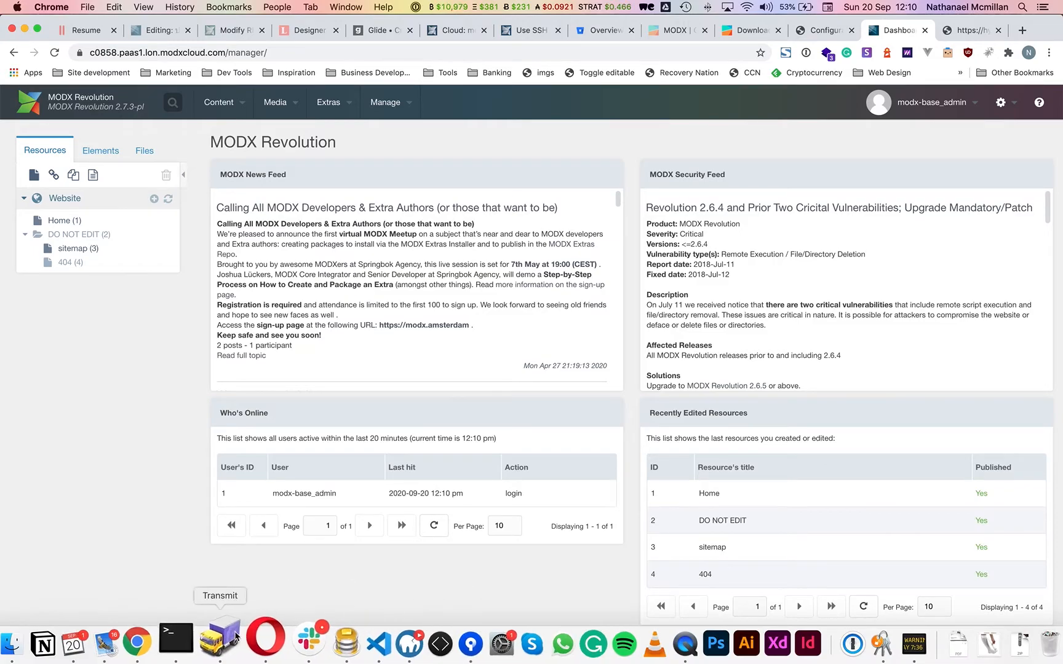
click(233, 636)
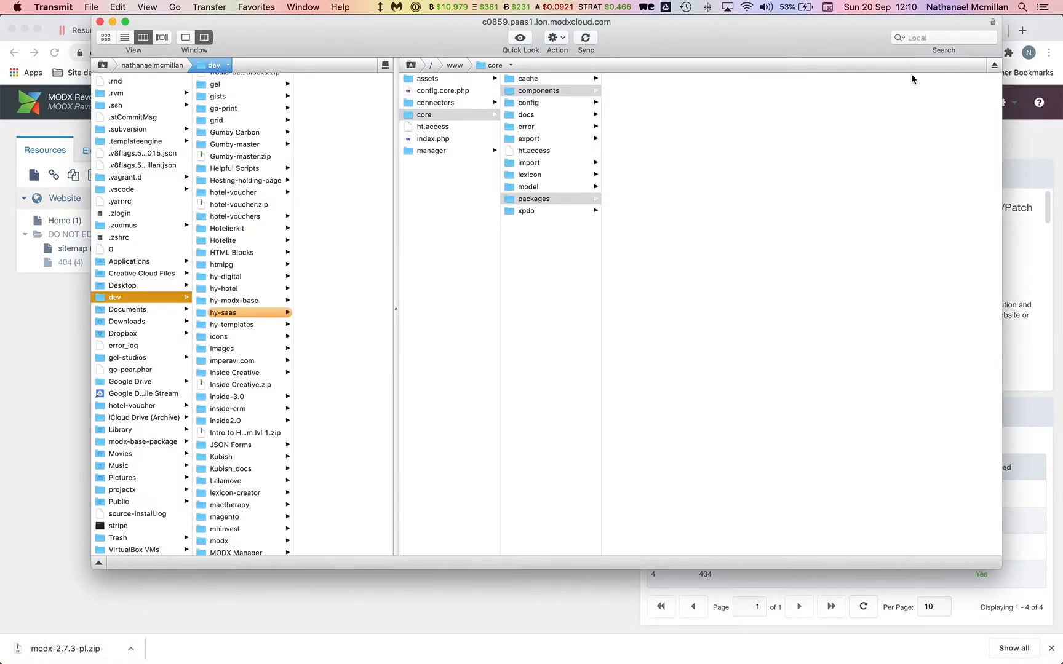
Disconnect Transmit's previous server and paste the MODX Cloud SSH host into its server field.
key(super+Tab)
key(super+Tab)
click(994, 65)
key(super+Tab)
key(super+grave)
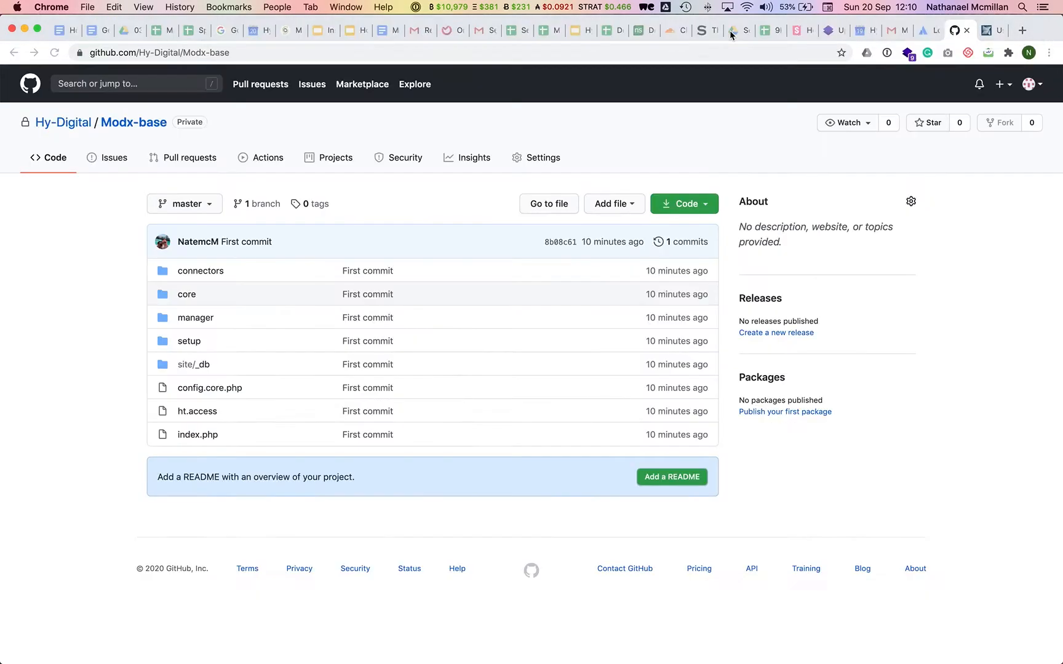
key(super+grave)
key(super+grave)
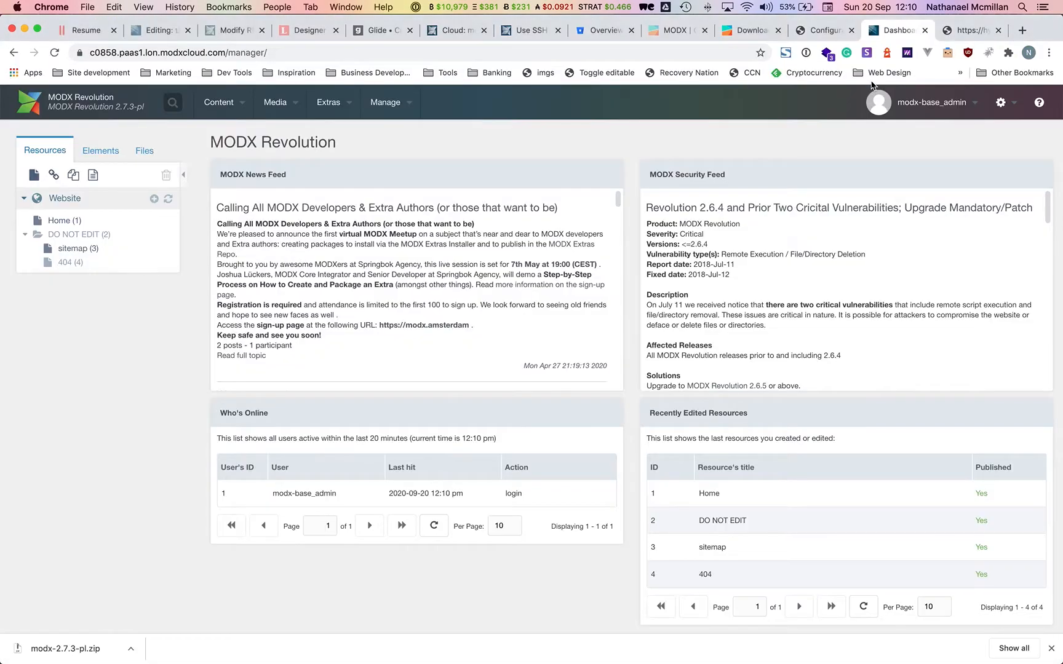
click(458, 30)
scroll(434, 429, down, 7)
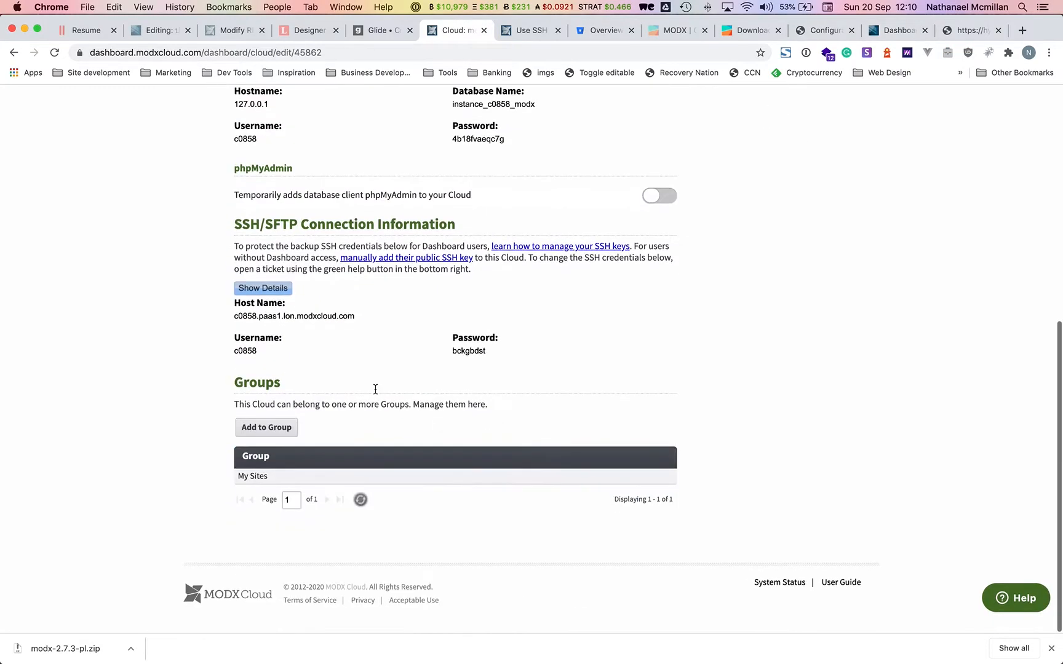
scroll(322, 250, up, 1)
drag(354, 393, 233, 394)
key(super+c)
key(super+Tab)
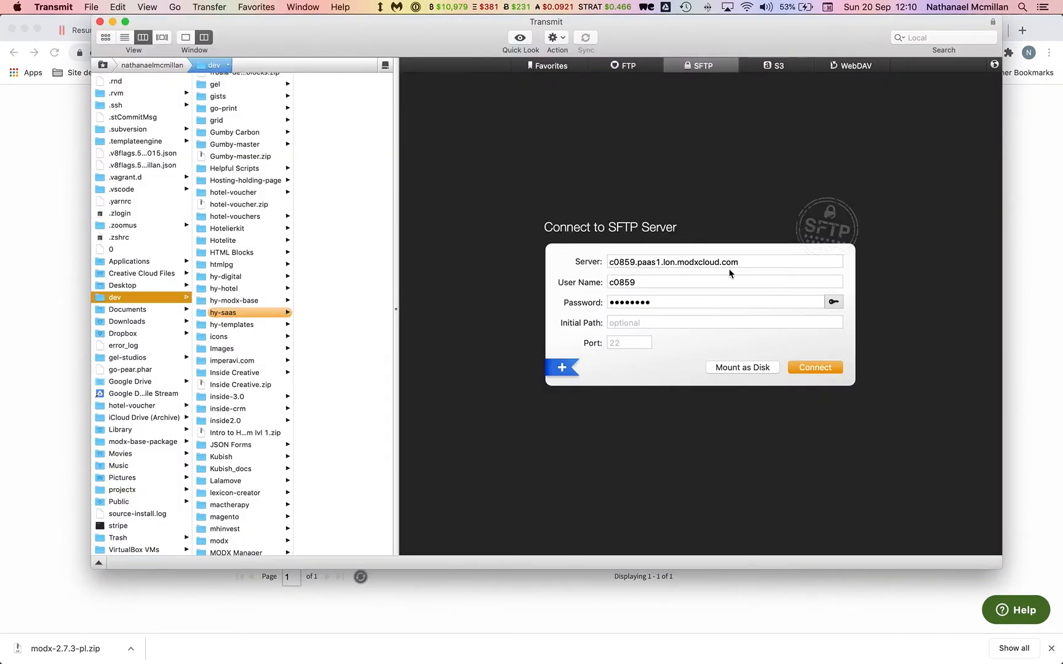
click(748, 261)
key(super+a)
key(super+v)
key(Tab)
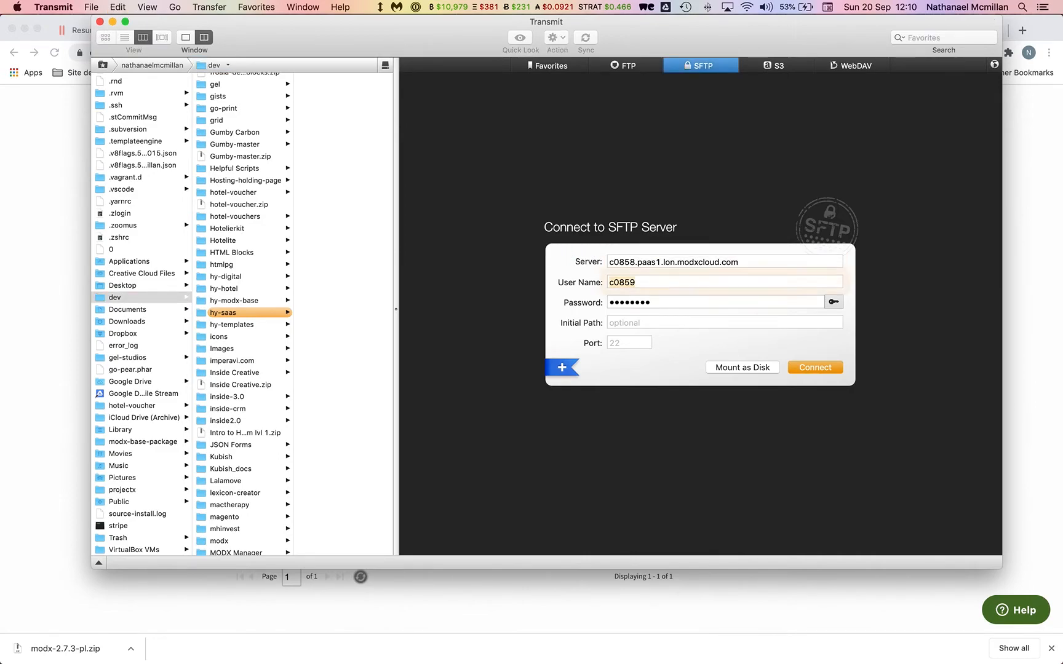
Copy the SSH user name and password into the form, connect, and open the remote www folder.
key(super+Tab)
double_click(257, 427)
key(super+c)
key(super+Tab)
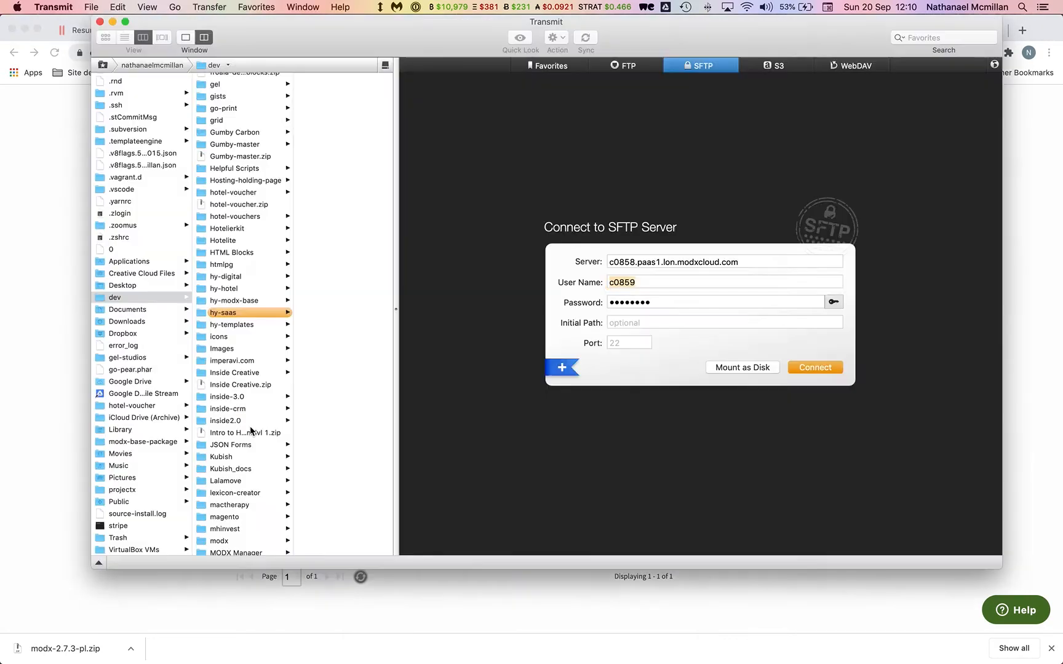
key(super+v)
key(super+Tab)
double_click(461, 431)
key(super+c)
key(super+Tab)
key(super+v)
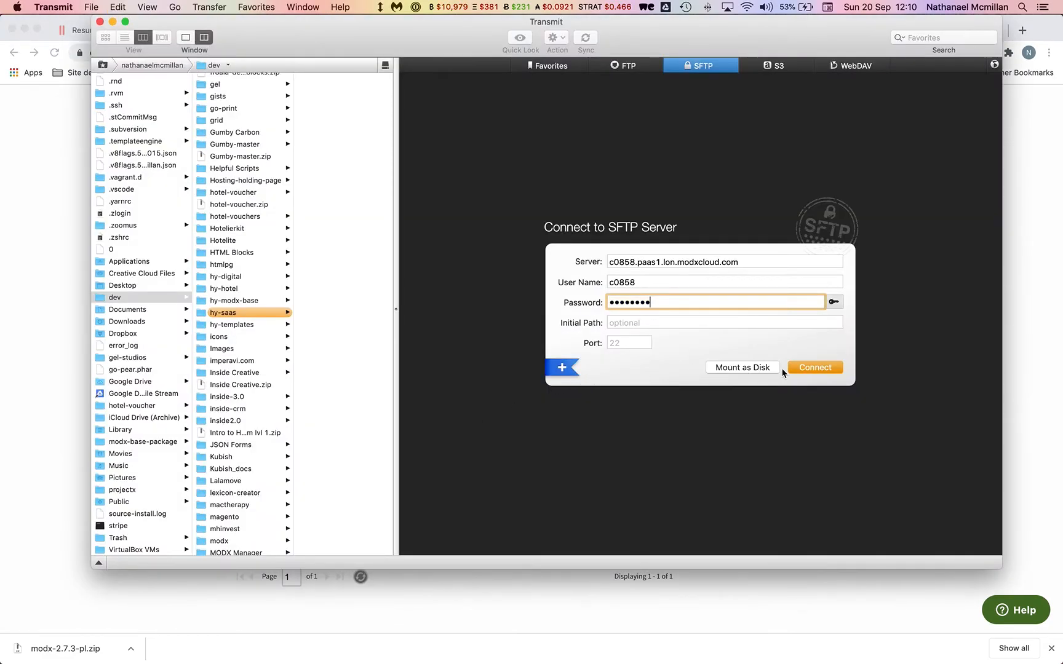
click(833, 368)
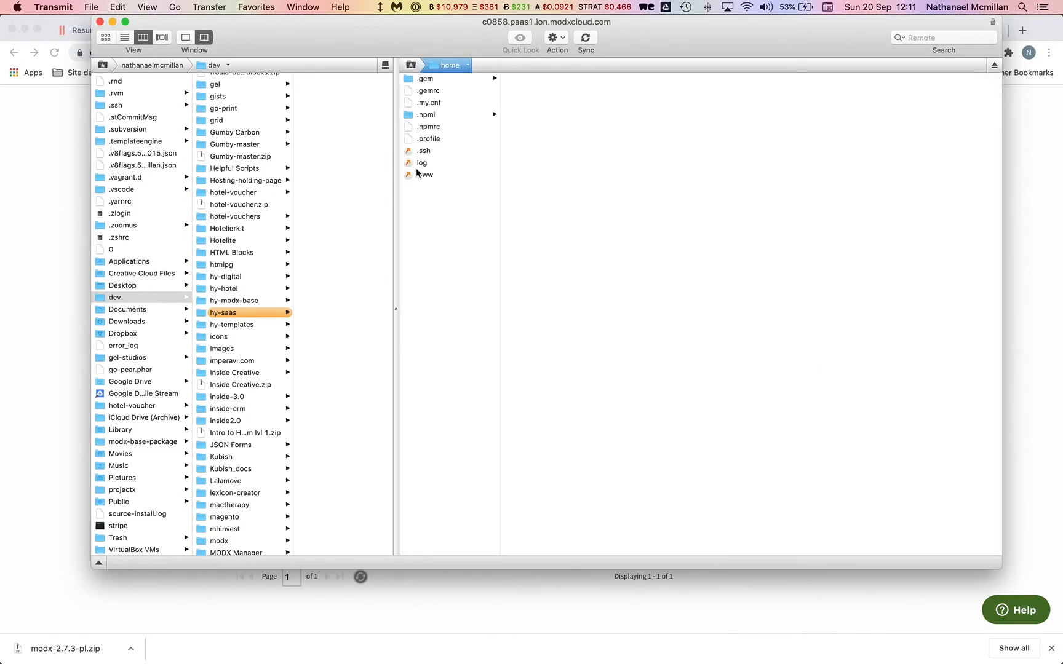
double_click(422, 174)
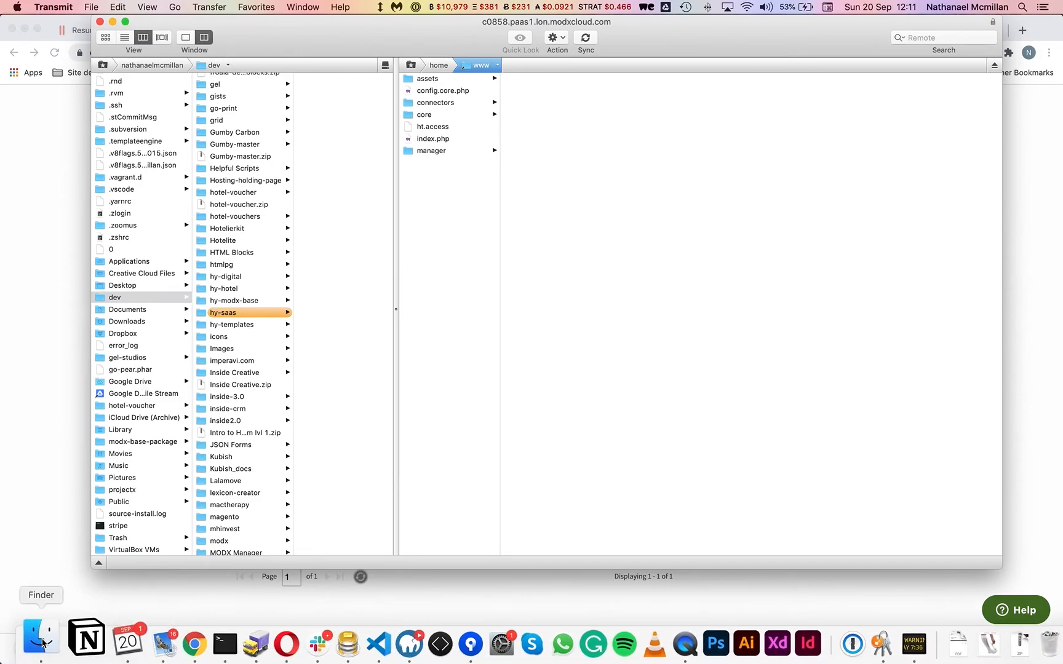
Upload the local assets/components folder into the remote www/assets folder.
click(42, 642)
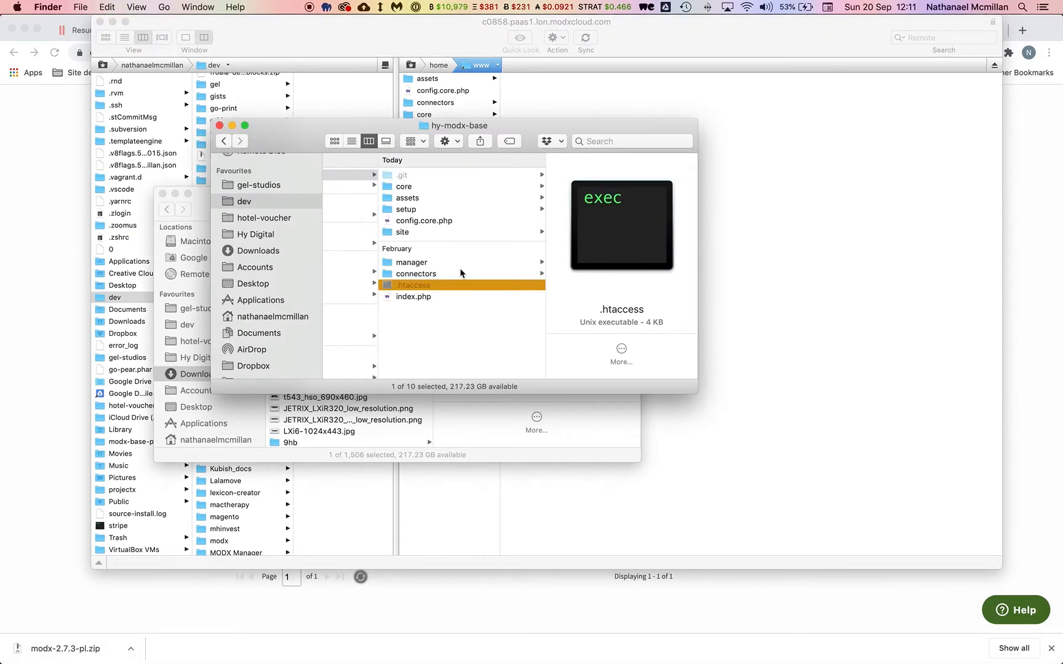
scroll(460, 273, left, 5)
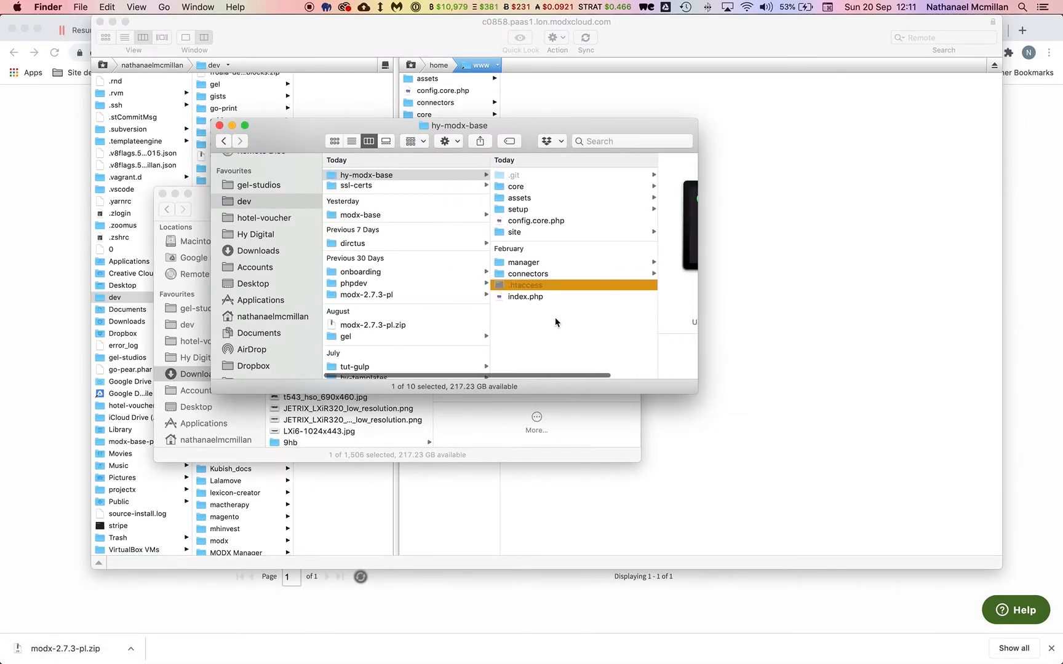
click(531, 201)
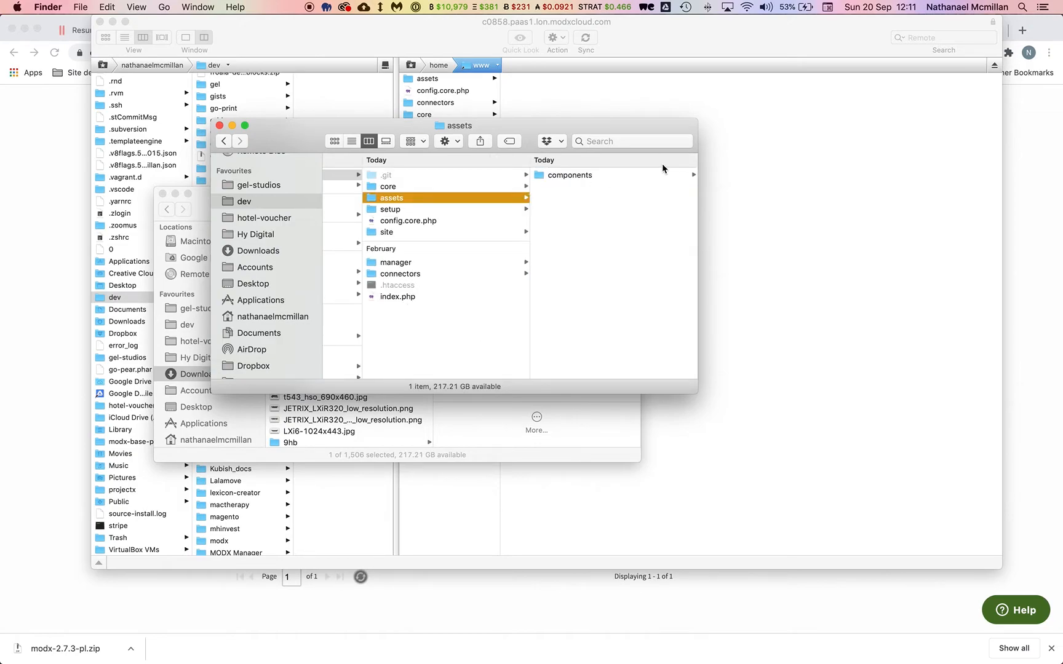
click(767, 147)
double_click(438, 78)
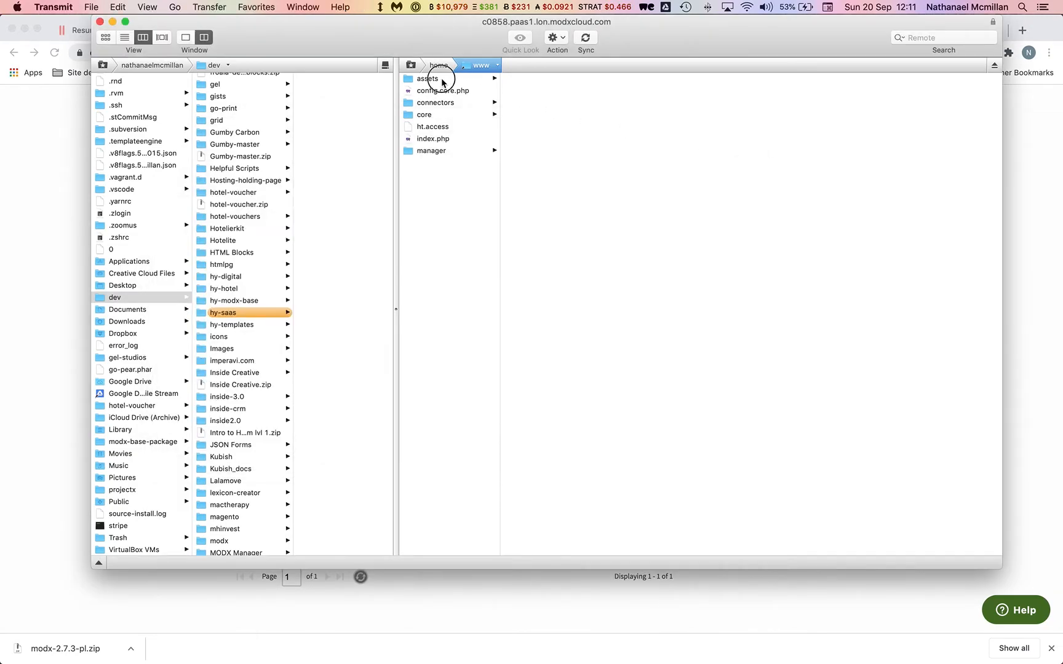
key(super+Tab)
drag(551, 176, 445, 97)
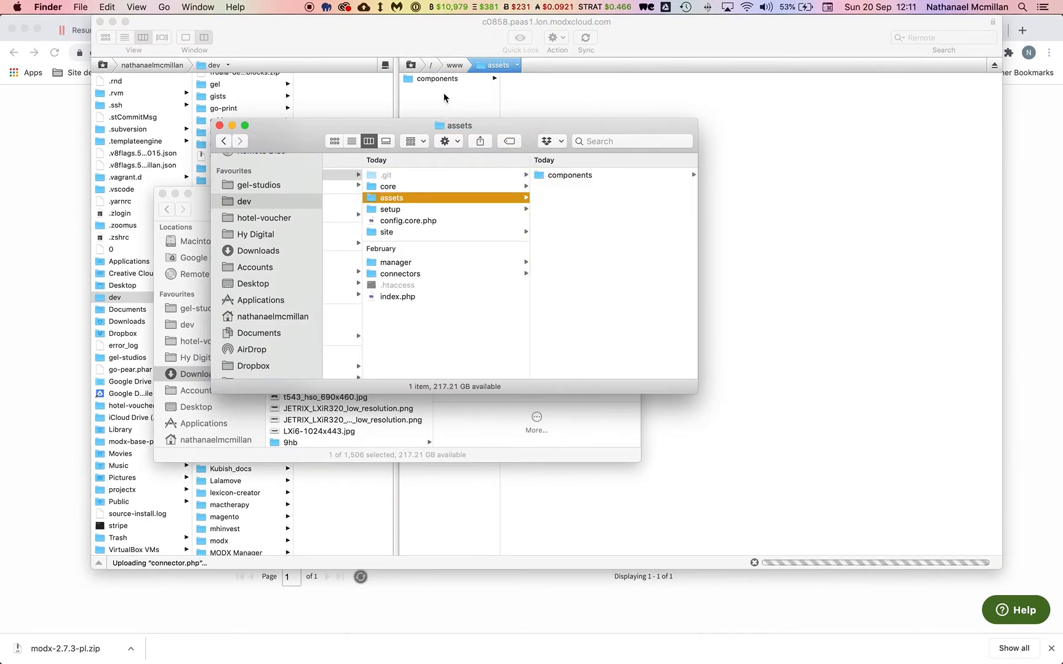
click(444, 97)
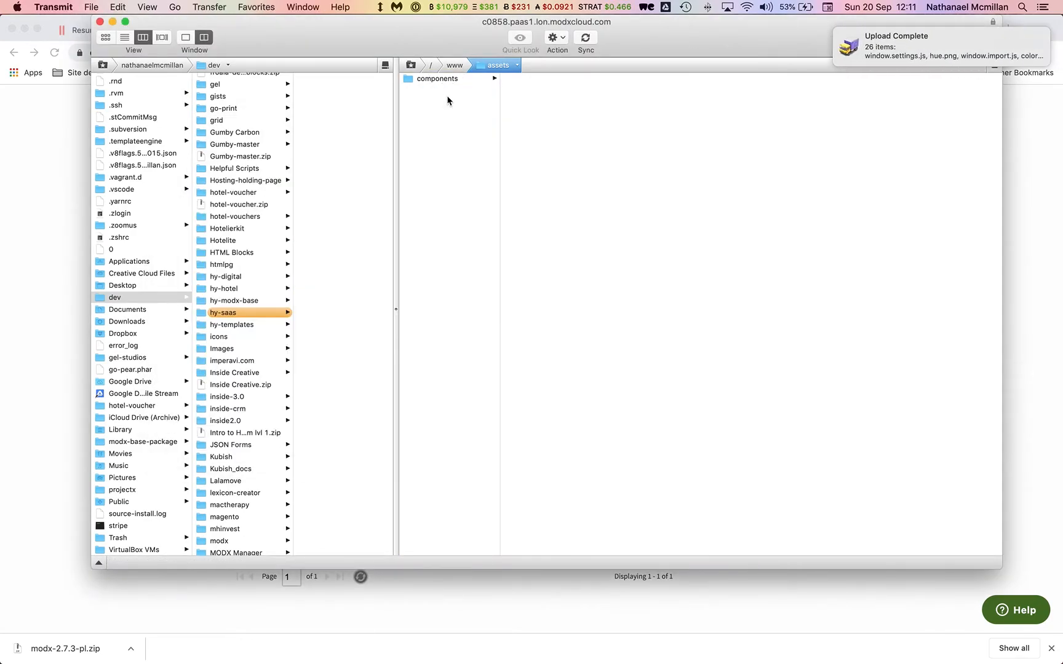
Upload local core/components and core/packages into remote core, replacing all existing files.
click(454, 65)
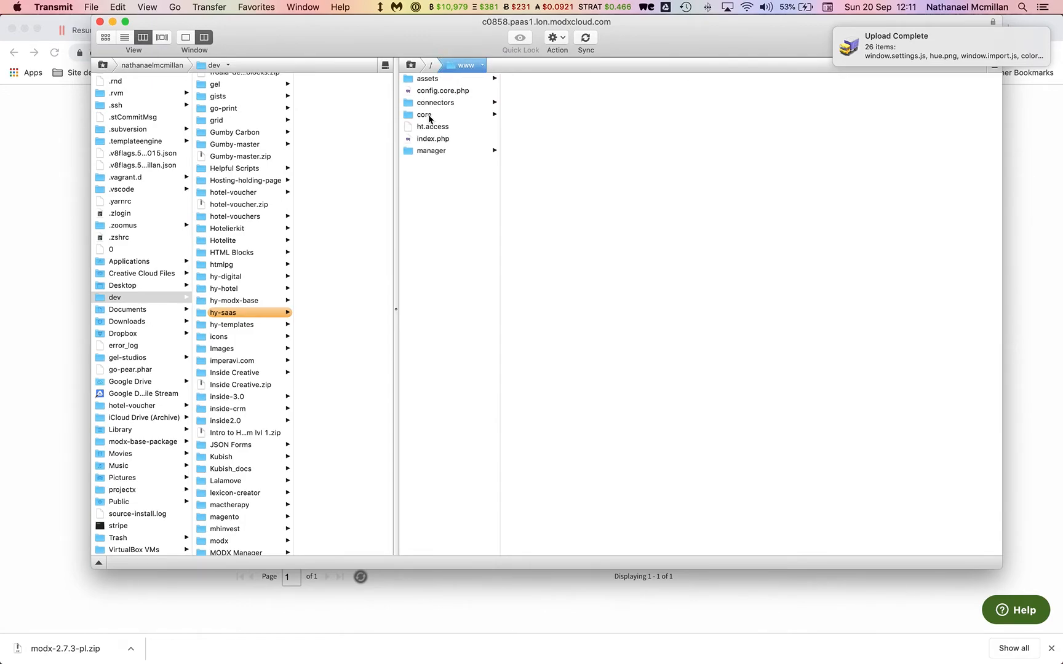
click(431, 116)
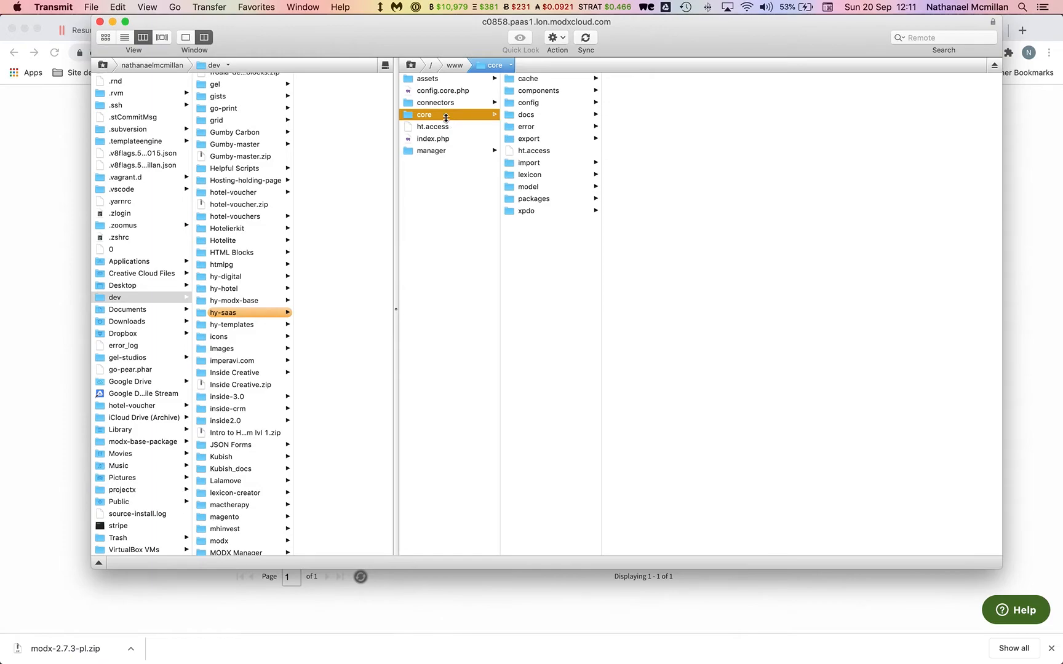
key(super+Tab)
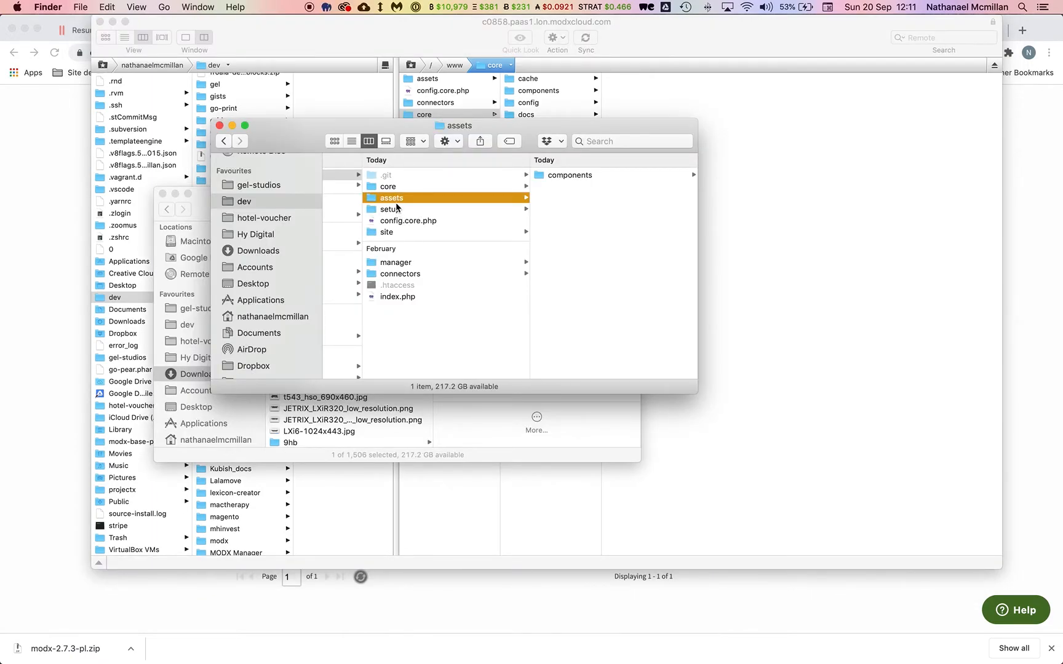
click(403, 186)
click(590, 177)
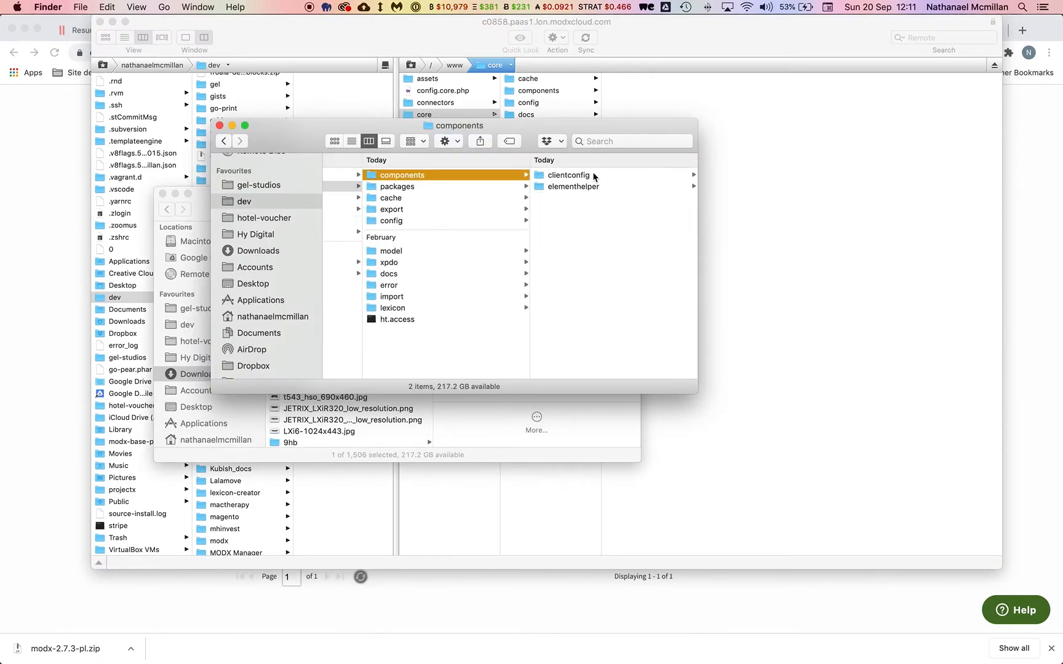
shift+click(413, 190)
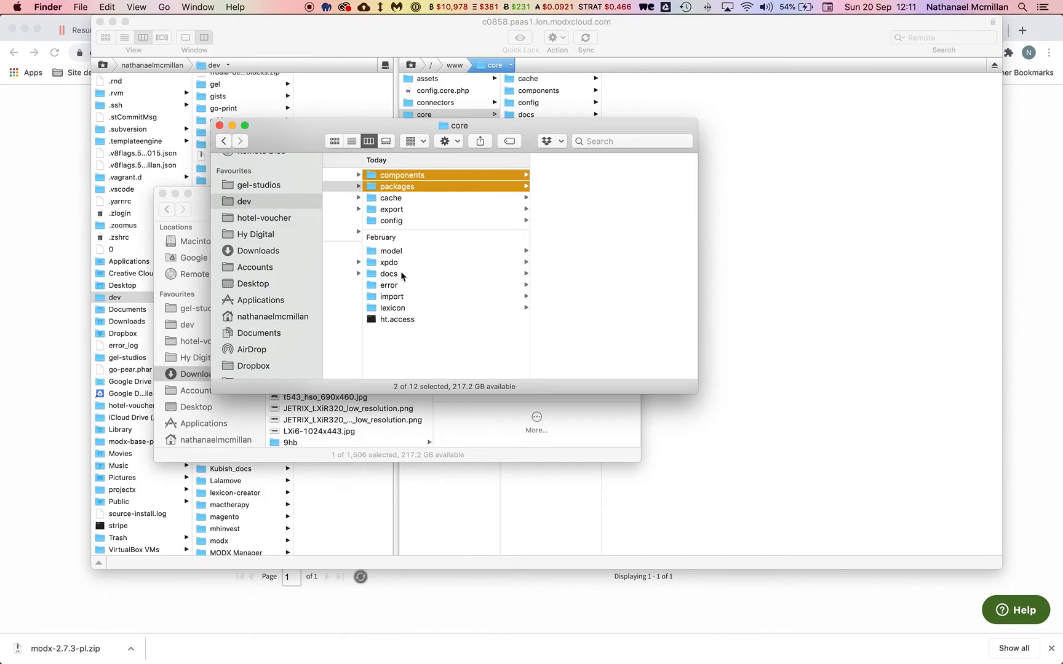
drag(510, 141, 331, 111)
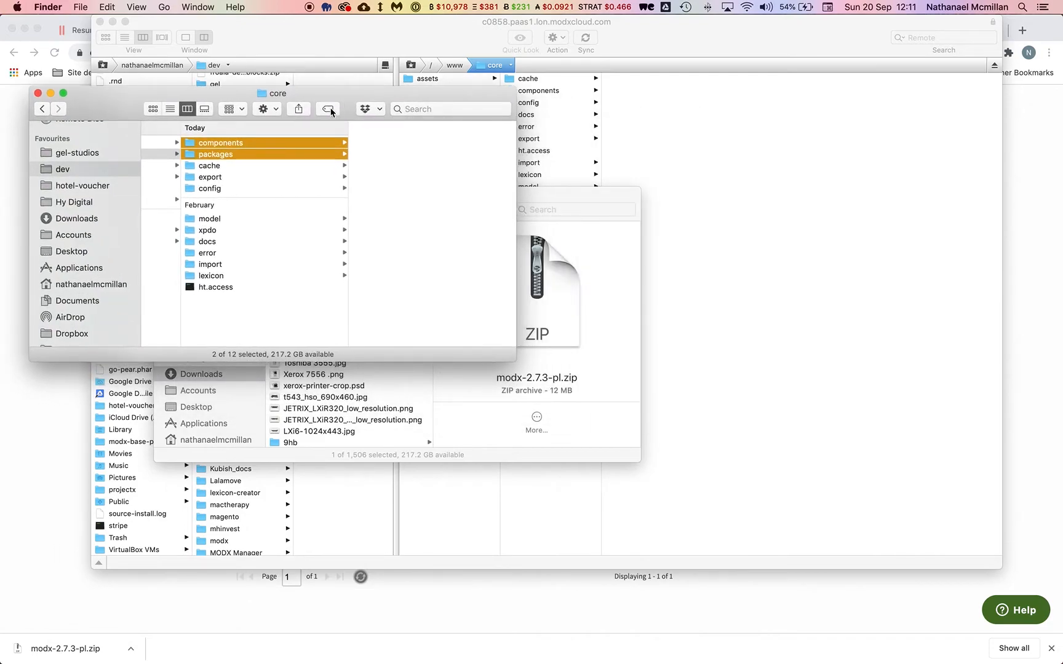
drag(261, 144, 558, 505)
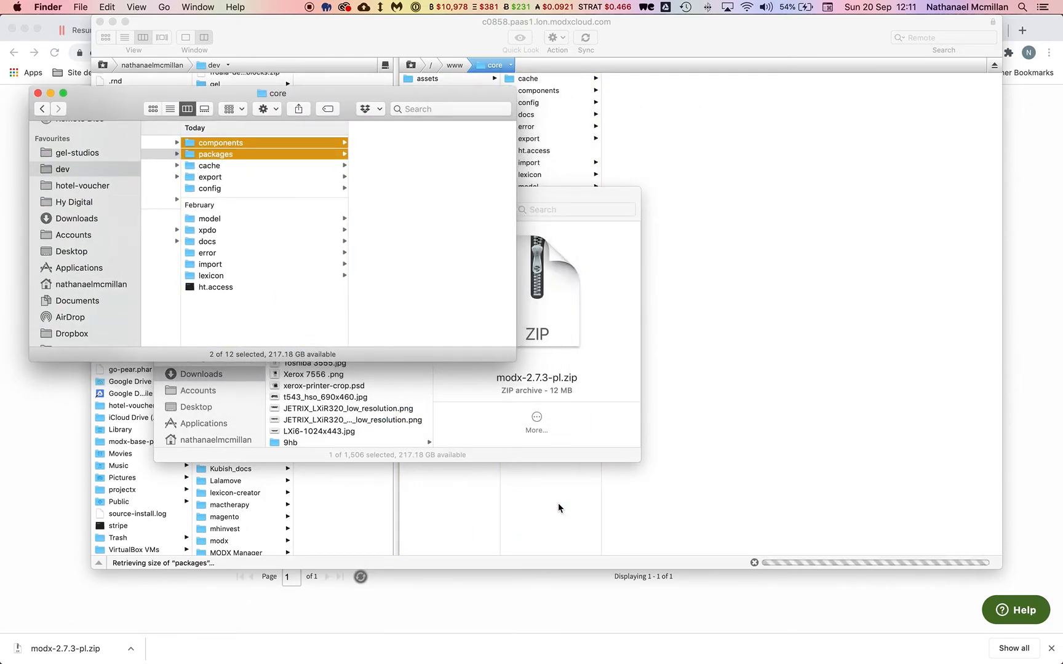
click(559, 508)
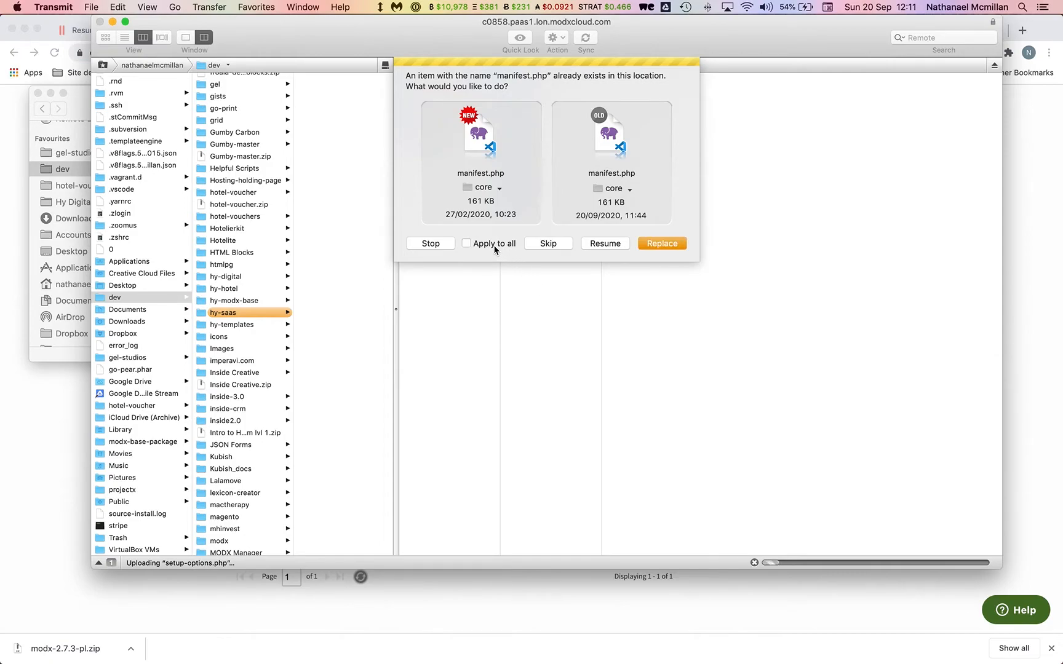
click(495, 245)
click(678, 246)
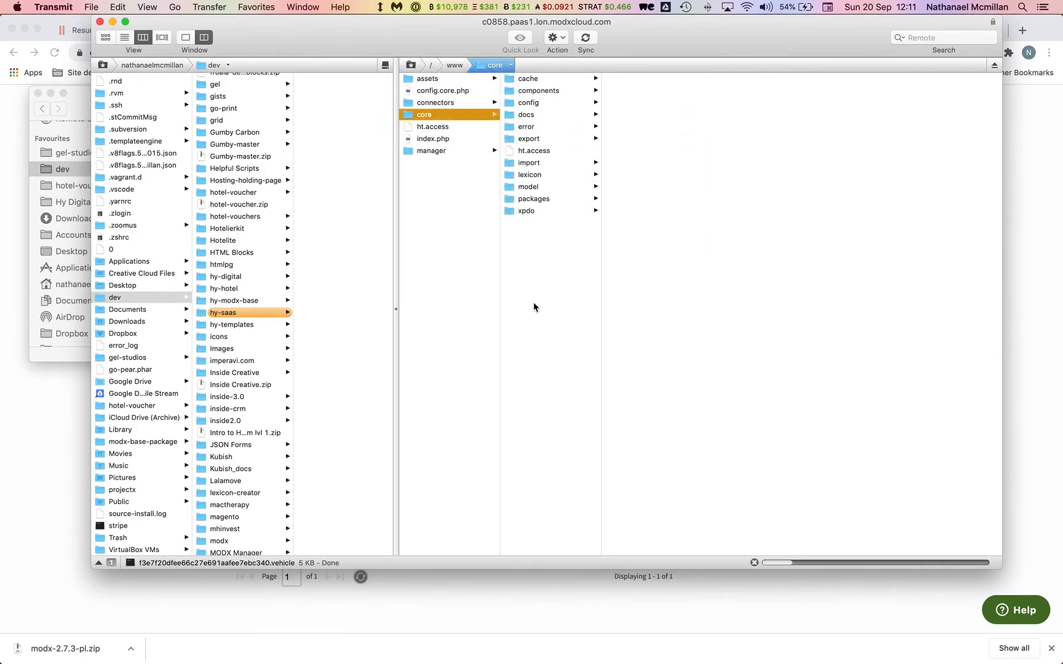
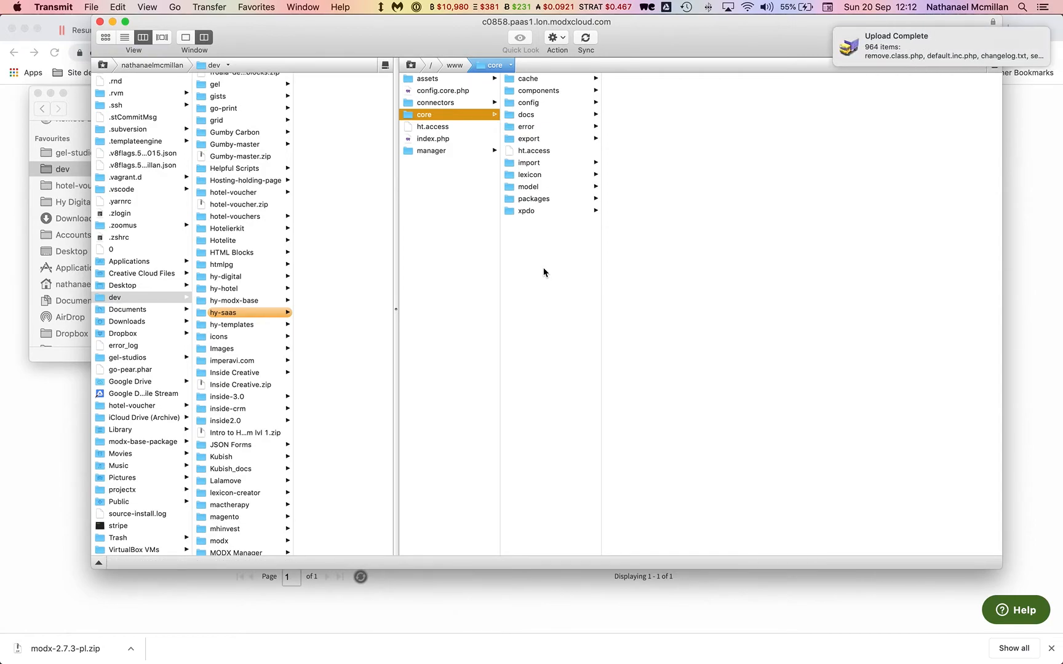
Reload the cloud site's manager dashboard in Chrome.
click(1030, 166)
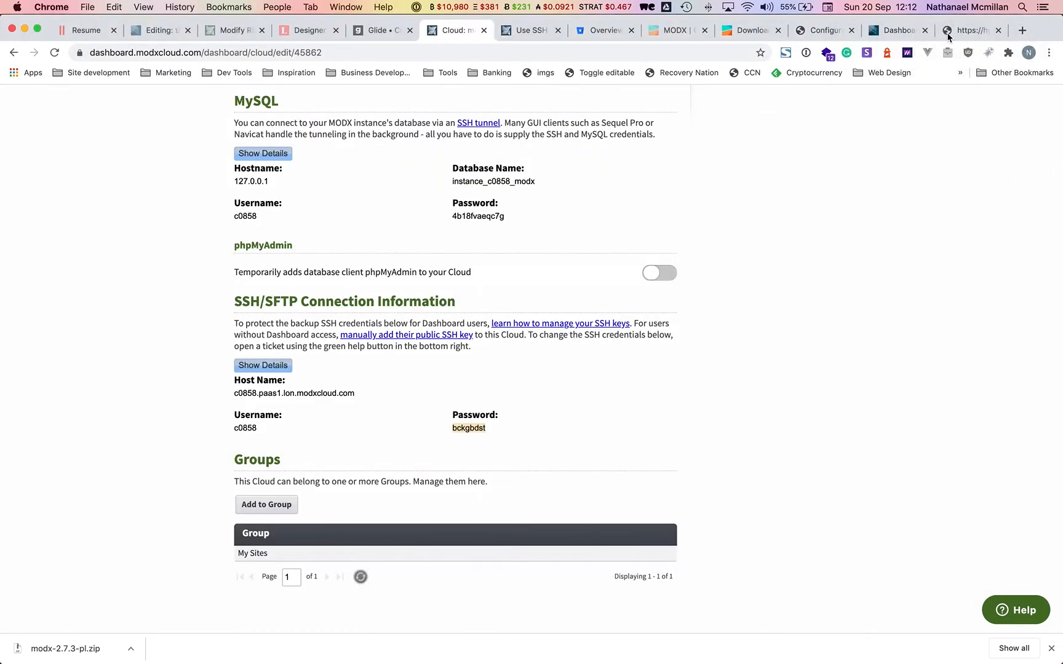
click(947, 37)
click(896, 34)
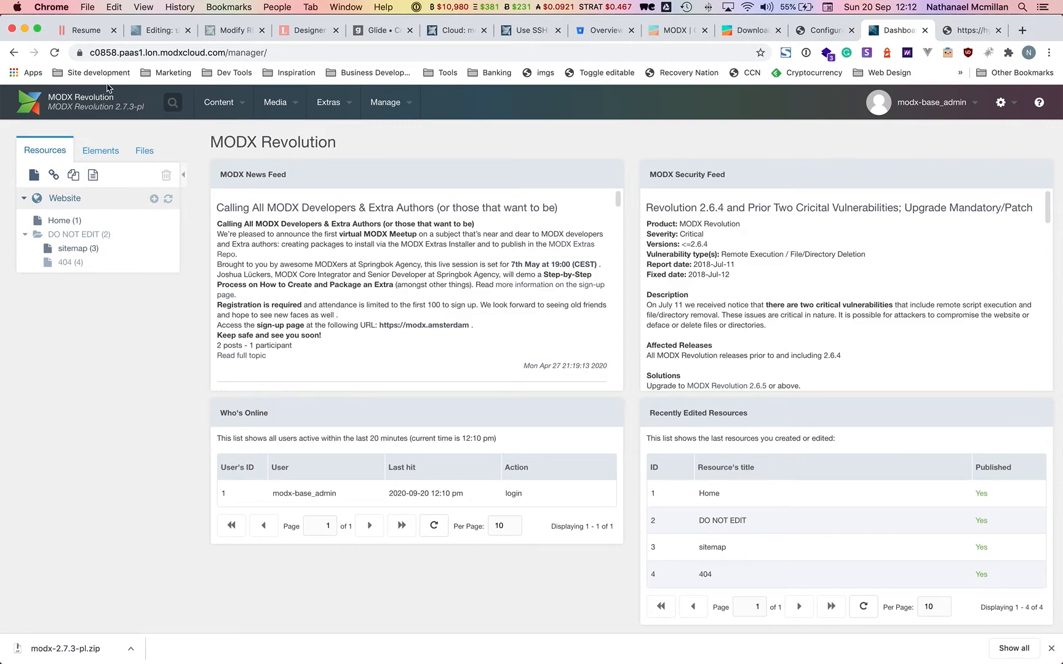
click(55, 52)
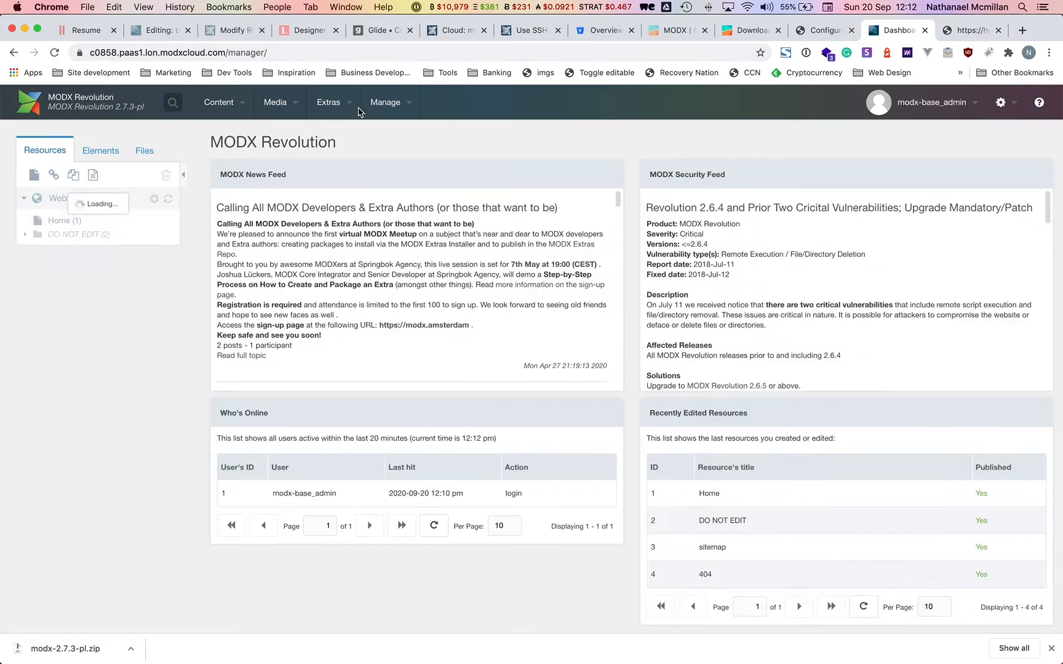
Check the Installer list: ClientConfig and ElementHelper installed, SEO Pro and SEO Tab not.
mouse_move(352, 111)
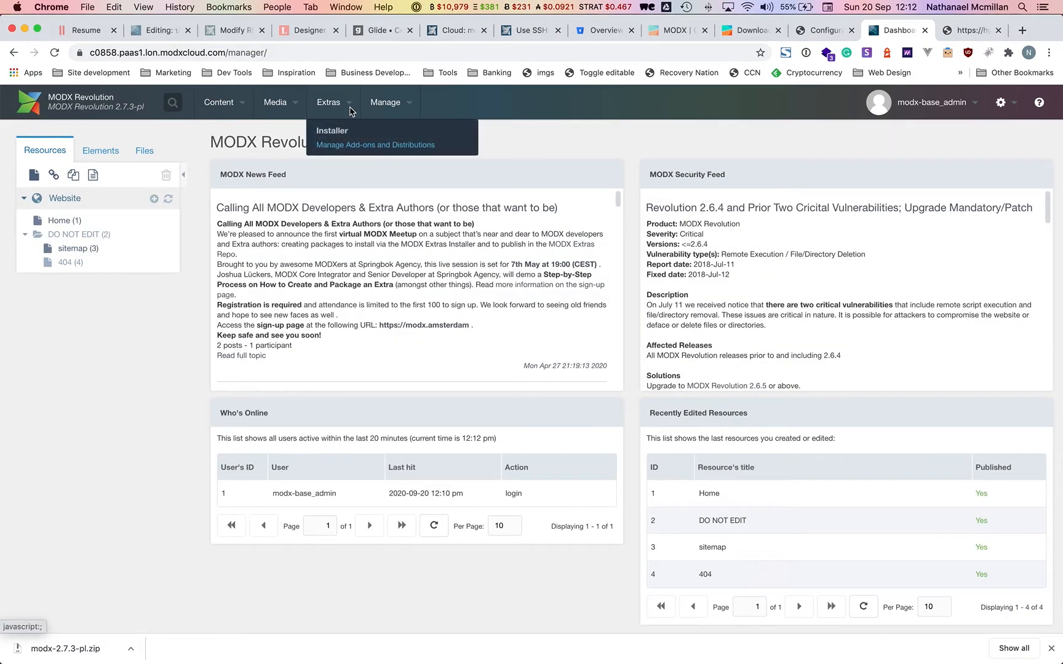
click(340, 132)
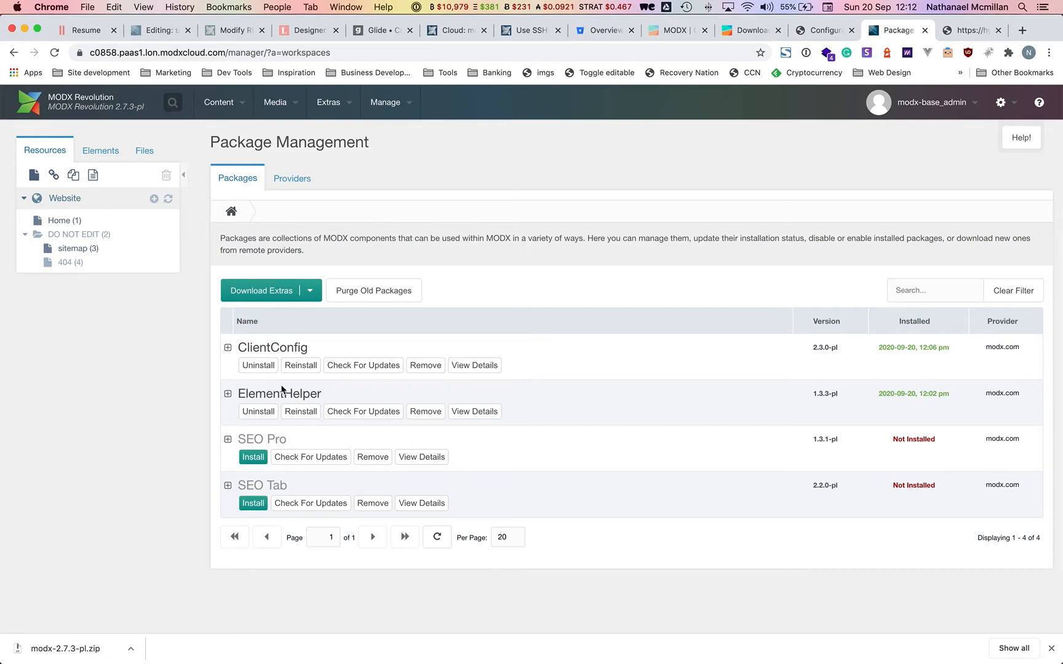
mouse_move(338, 110)
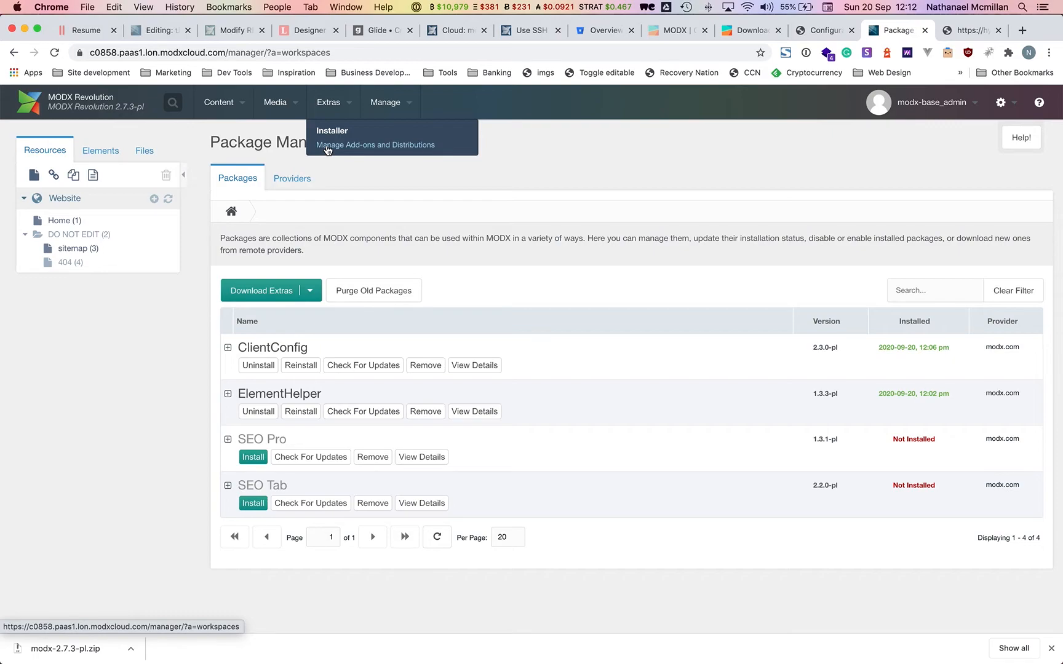
click(33, 107)
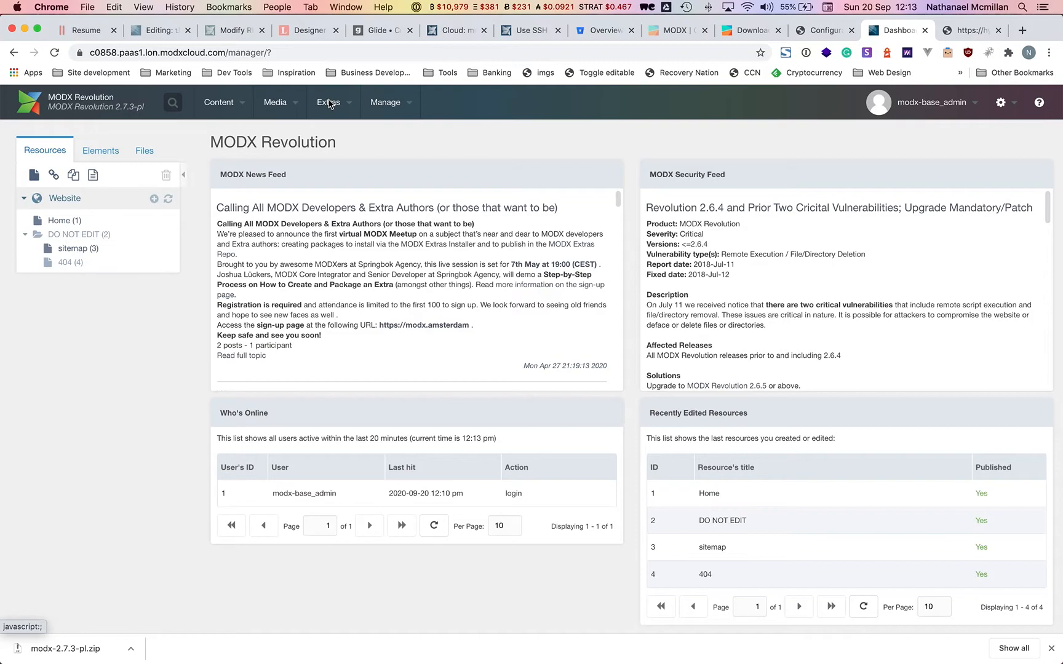
Import the local dev .sql dump (295.7 KiB) into the instance_c0858_modx database.
mouse_move(340, 663)
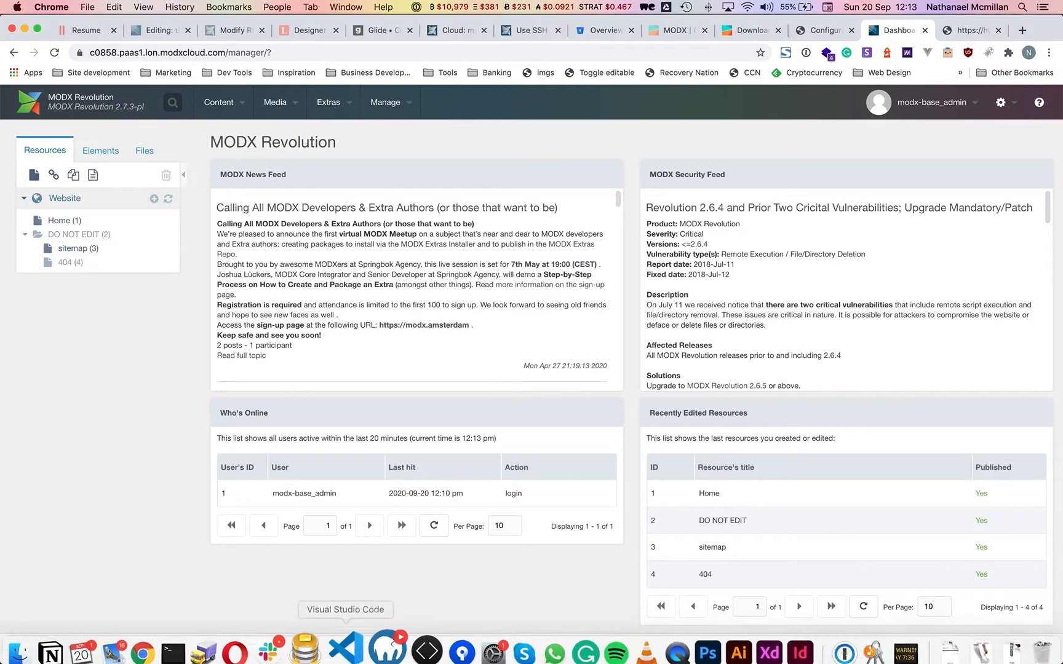
click(325, 652)
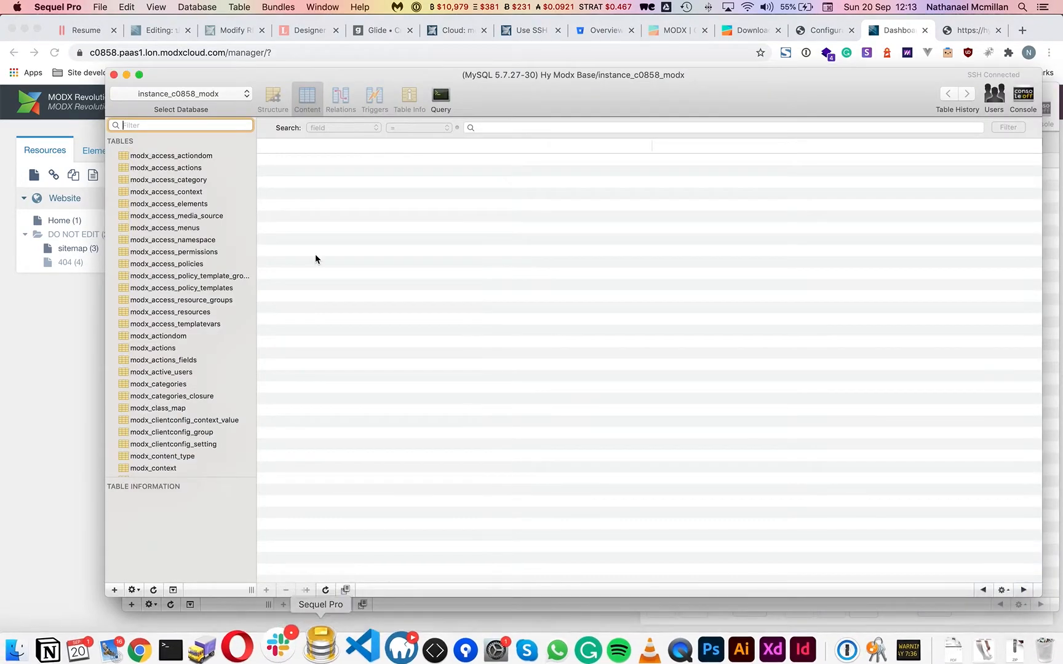
click(220, 95)
click(222, 97)
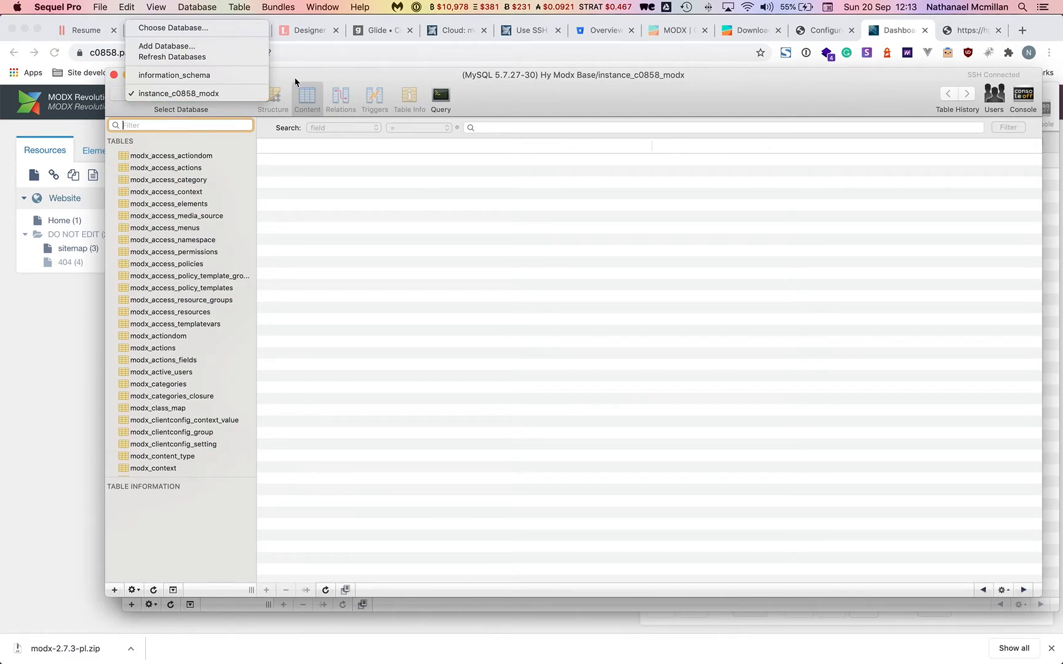
click(100, 7)
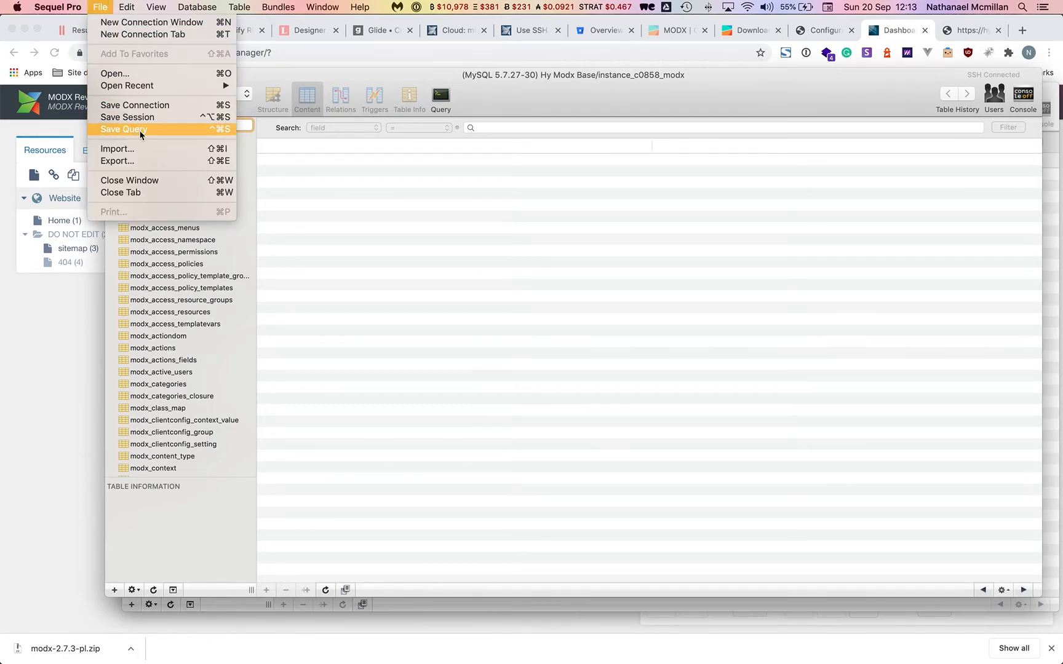
click(140, 149)
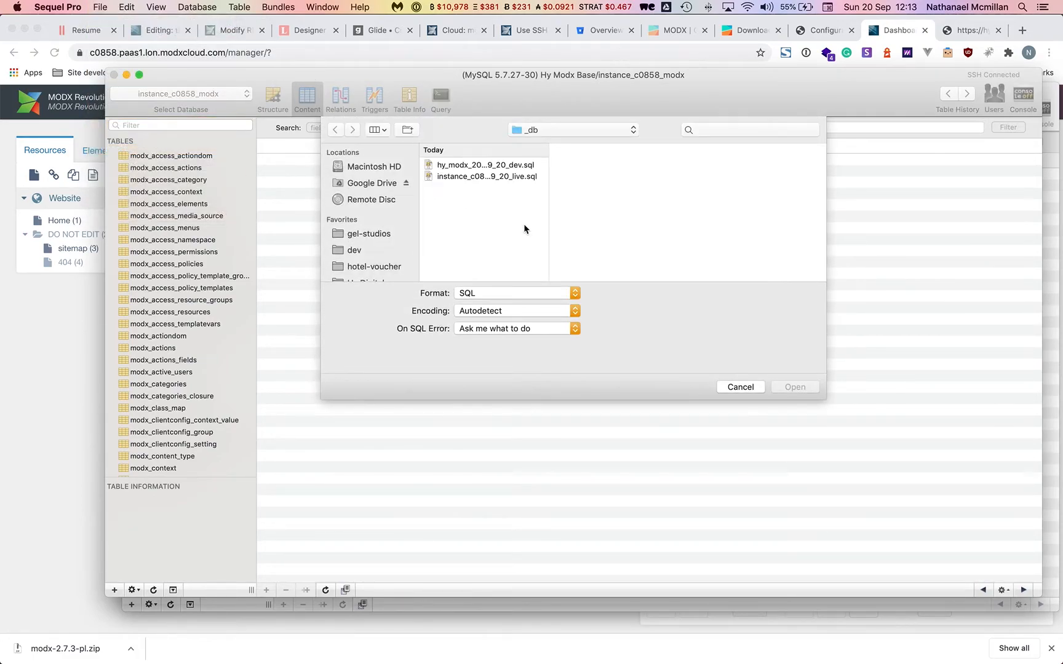
double_click(507, 165)
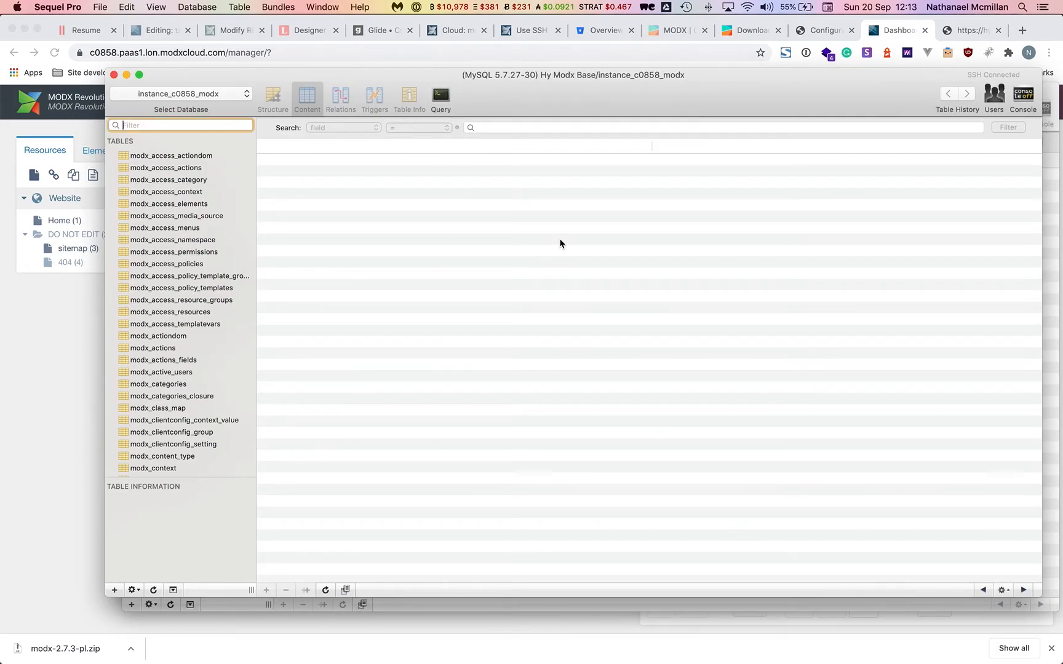
Reload the manager and log back in with the saved credentials.
click(2, 340)
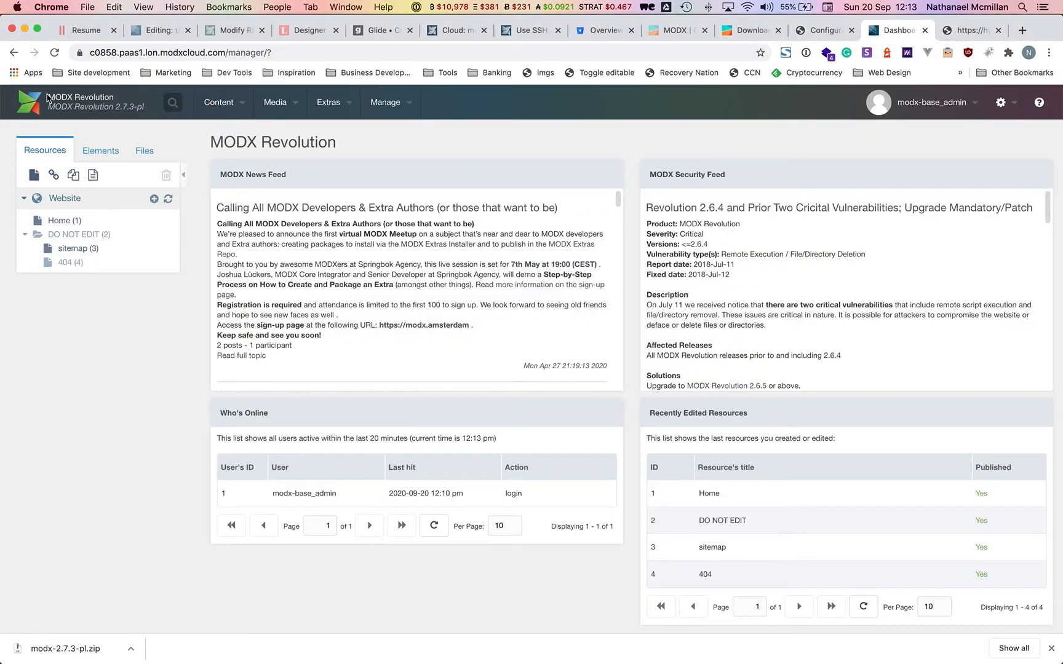
click(60, 56)
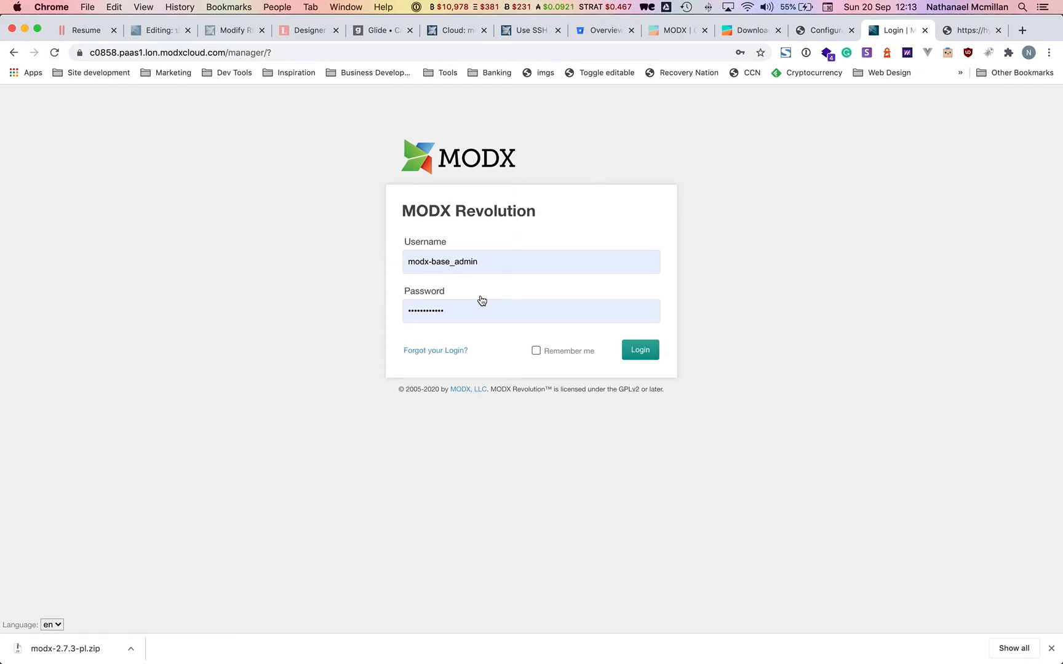
click(630, 357)
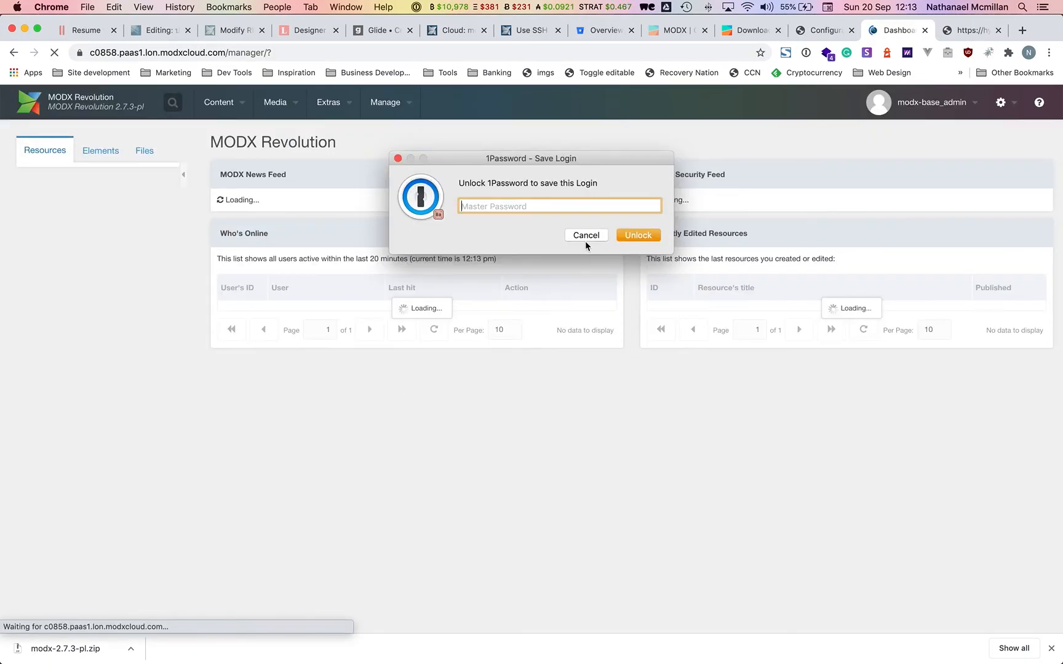
click(586, 235)
Reinstall the ClientConfig and ElementHelper packages from Extras > Installer.
mouse_move(331, 111)
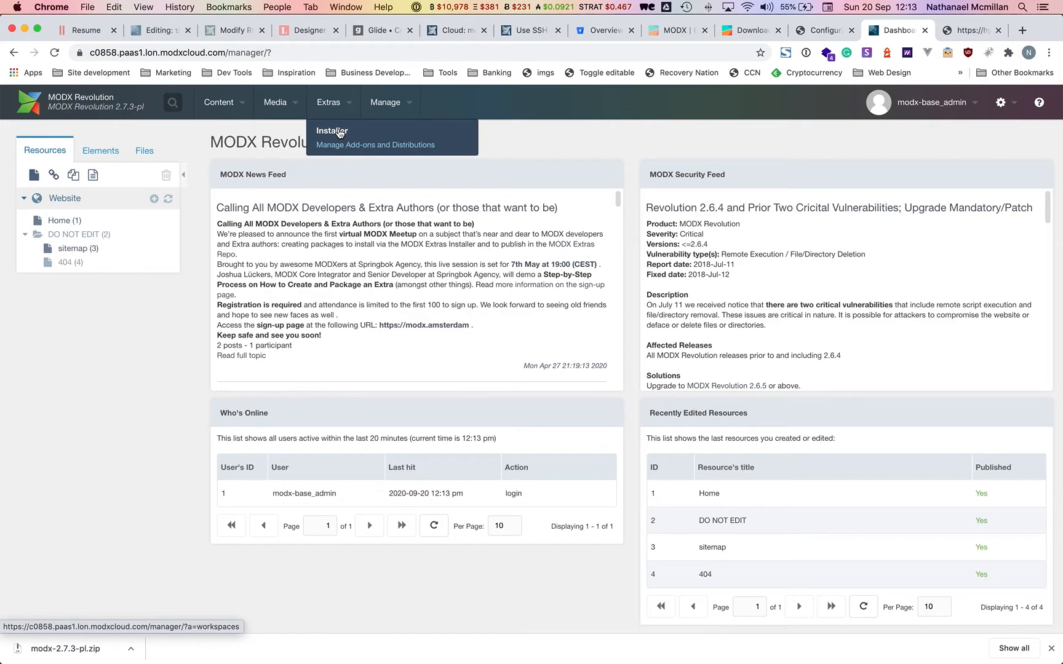
click(365, 143)
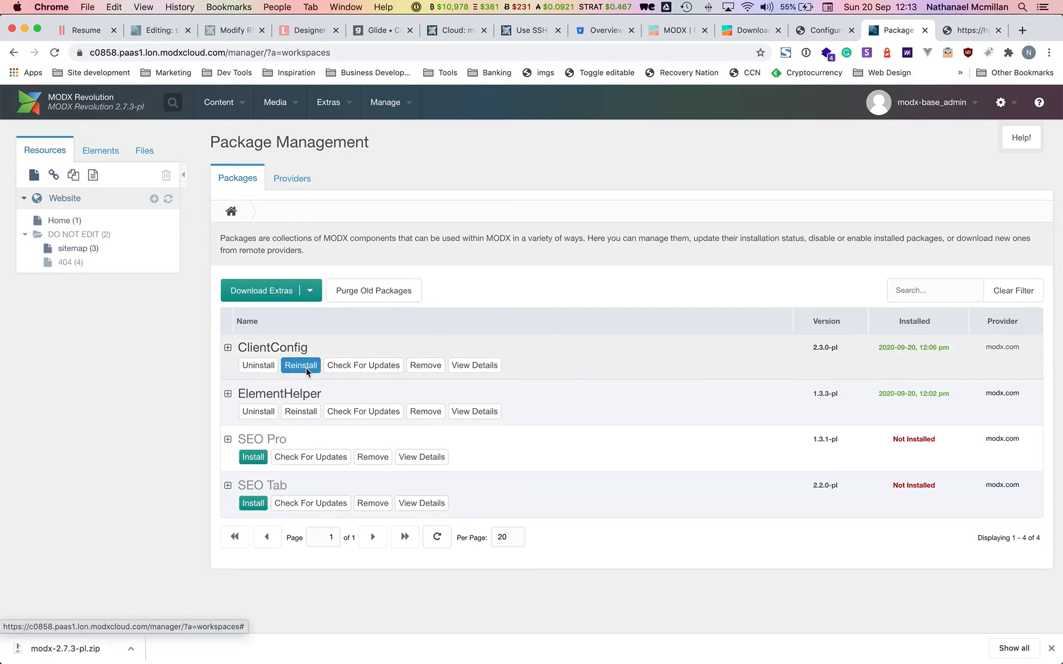
click(306, 367)
click(1003, 557)
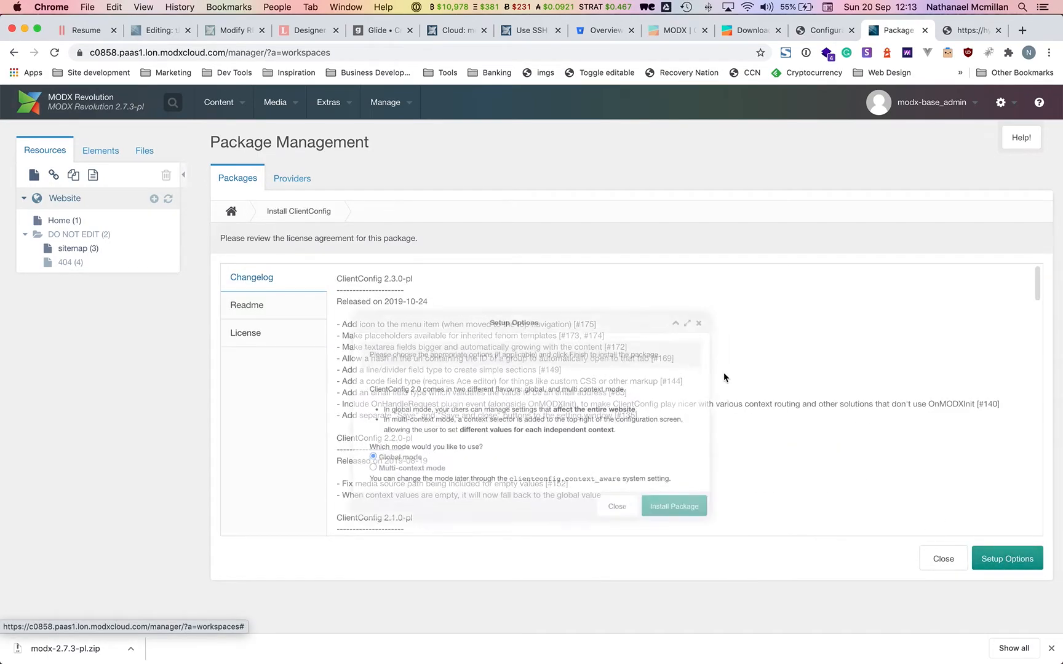
click(691, 522)
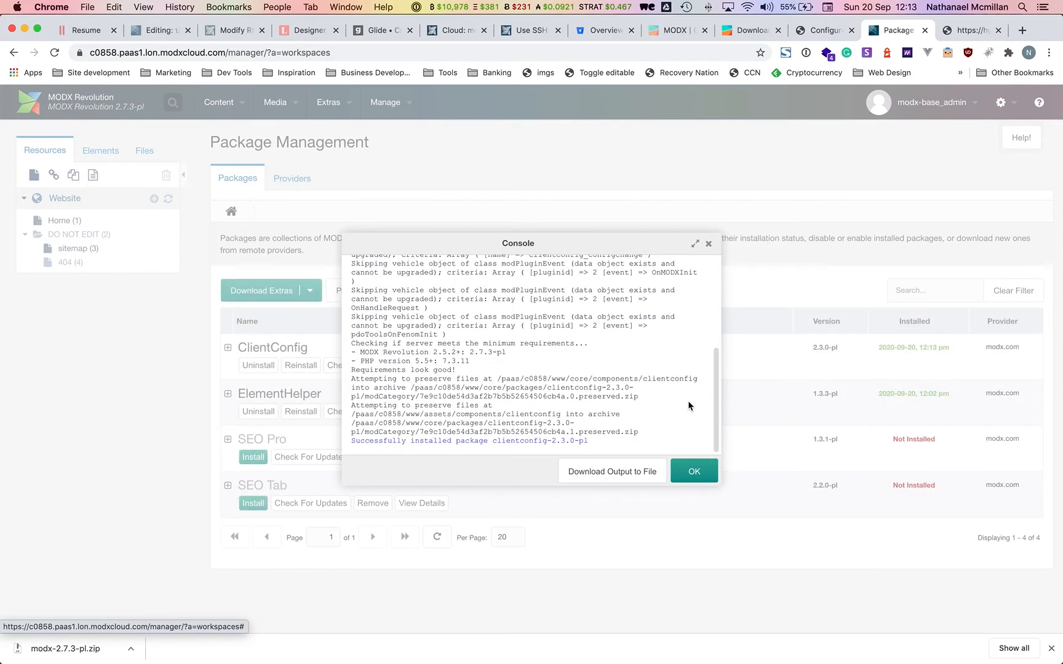
click(691, 471)
click(300, 411)
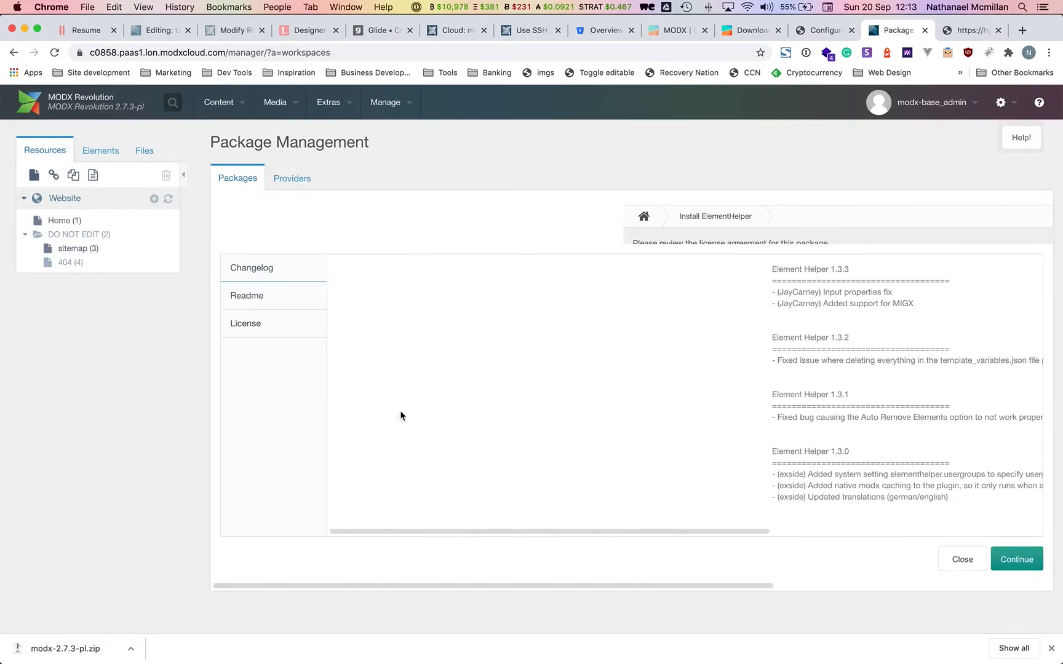
click(1008, 568)
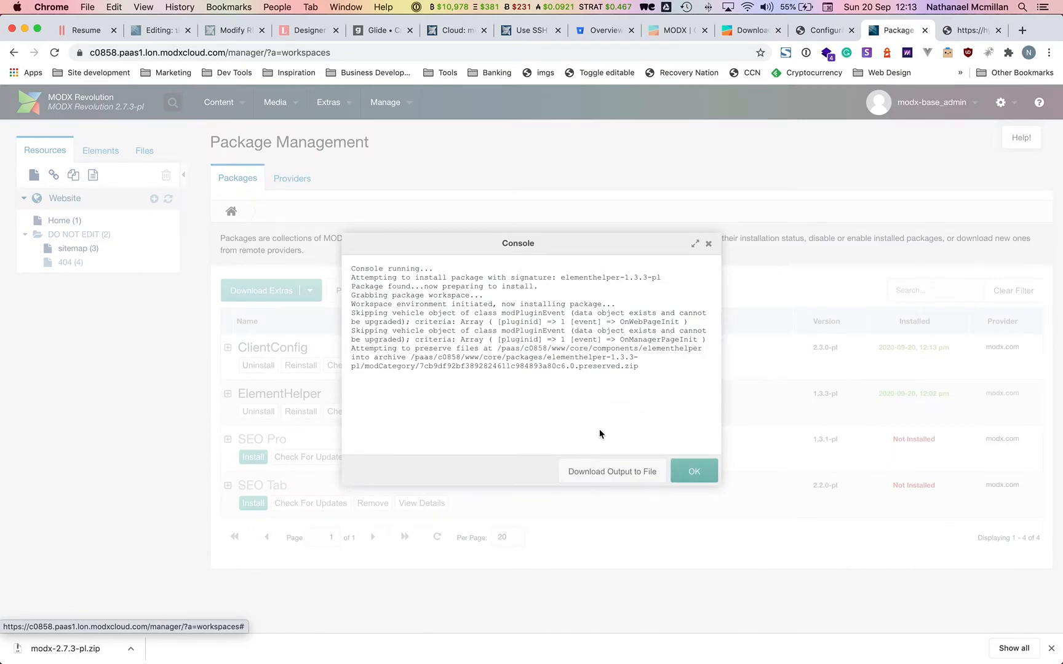
click(693, 471)
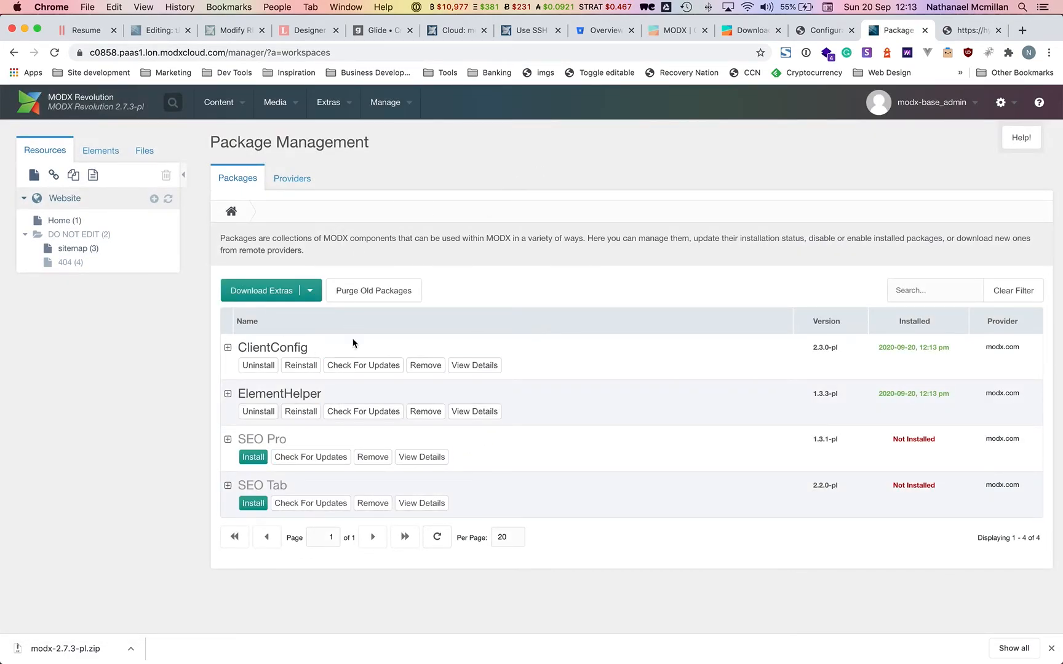
Check the imported settings on Extras > Configuration, then bring Transmit forward.
click(54, 52)
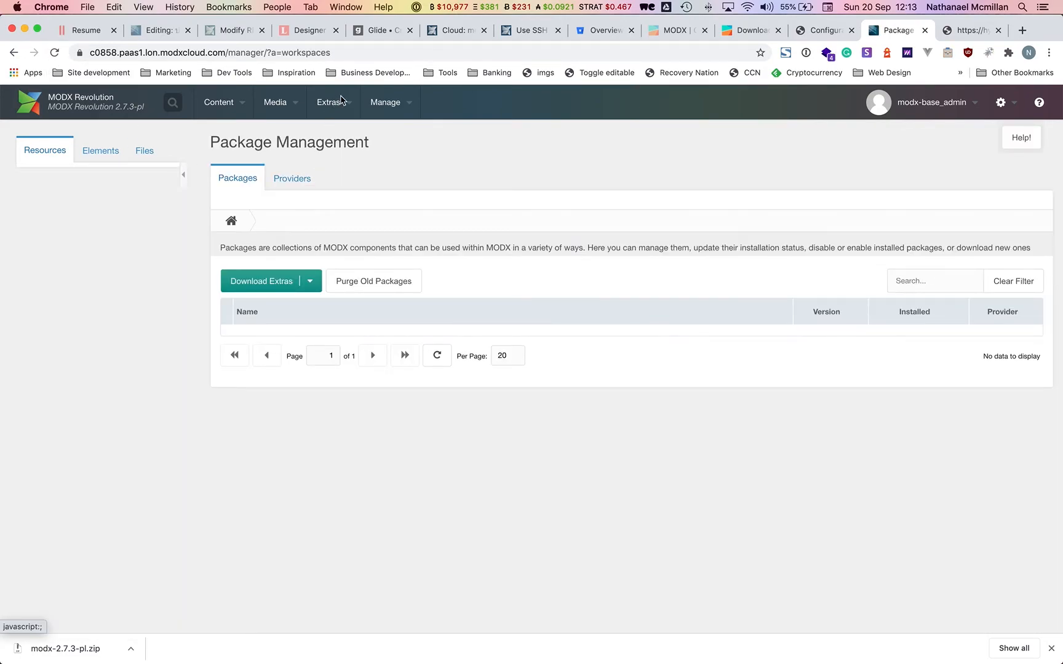
mouse_move(329, 103)
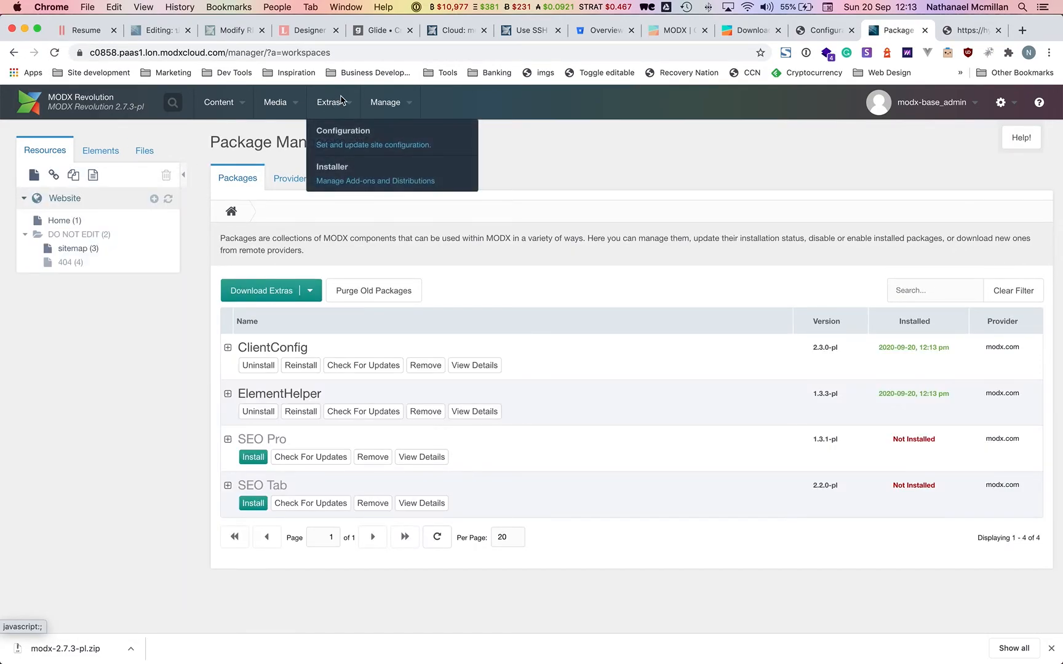
click(337, 142)
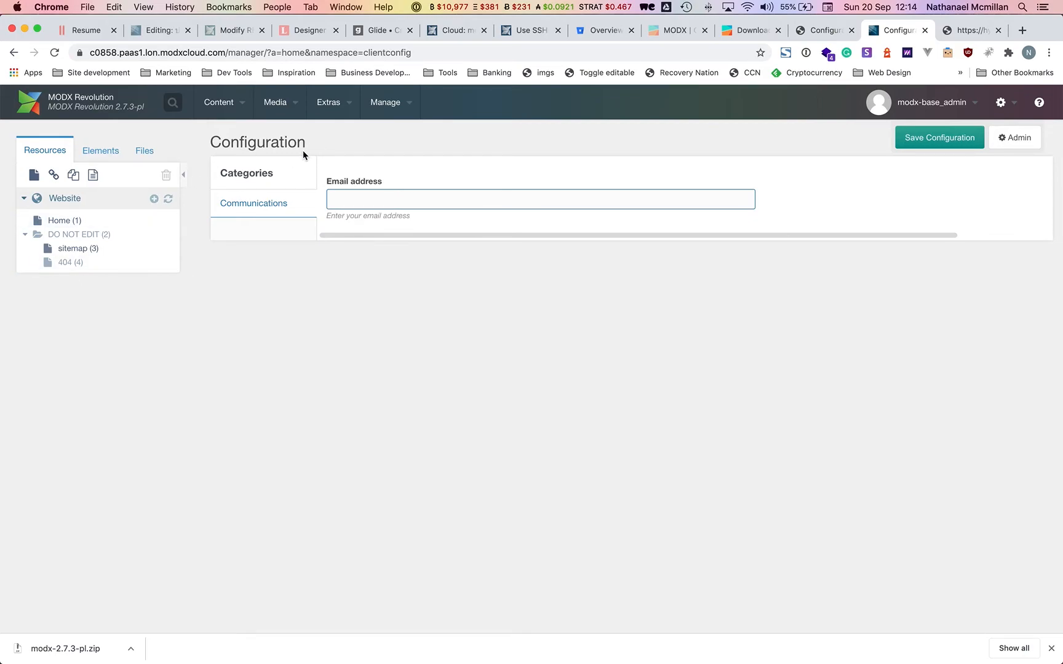
key(super+Tab)
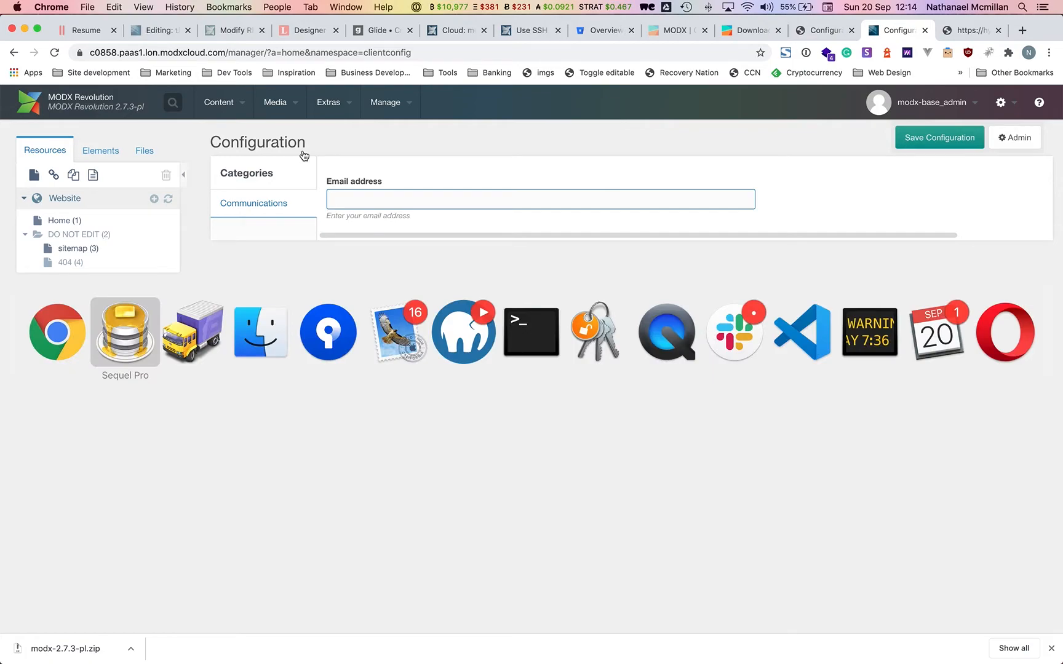
key(super+Tab)
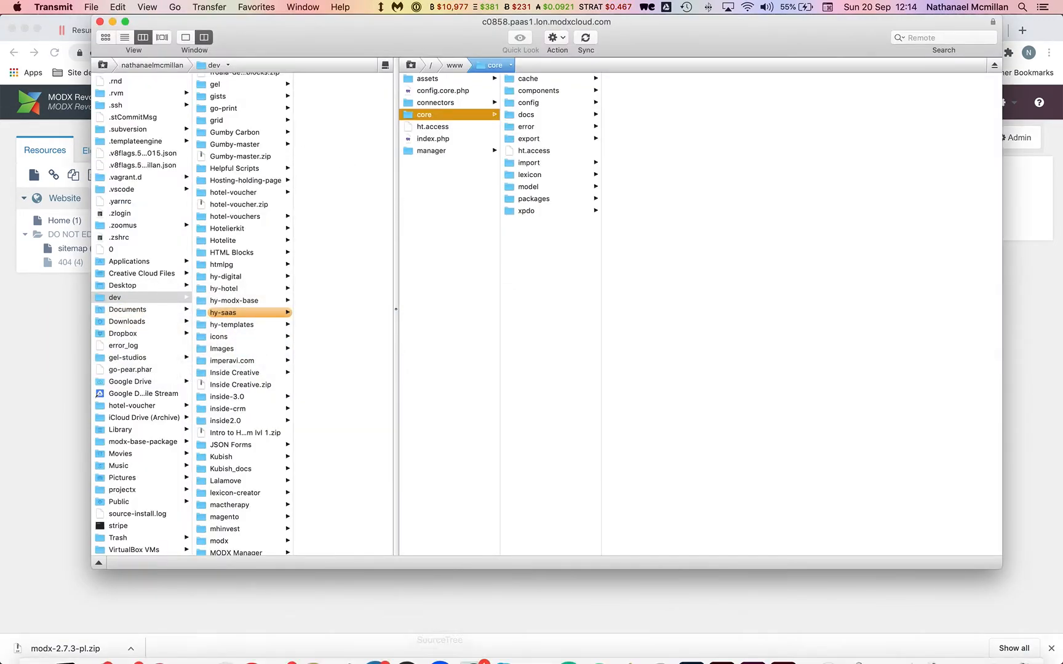
Browse the local core folder's subfolders: config, cache, export, packages, components, model, lexicon.
click(59, 642)
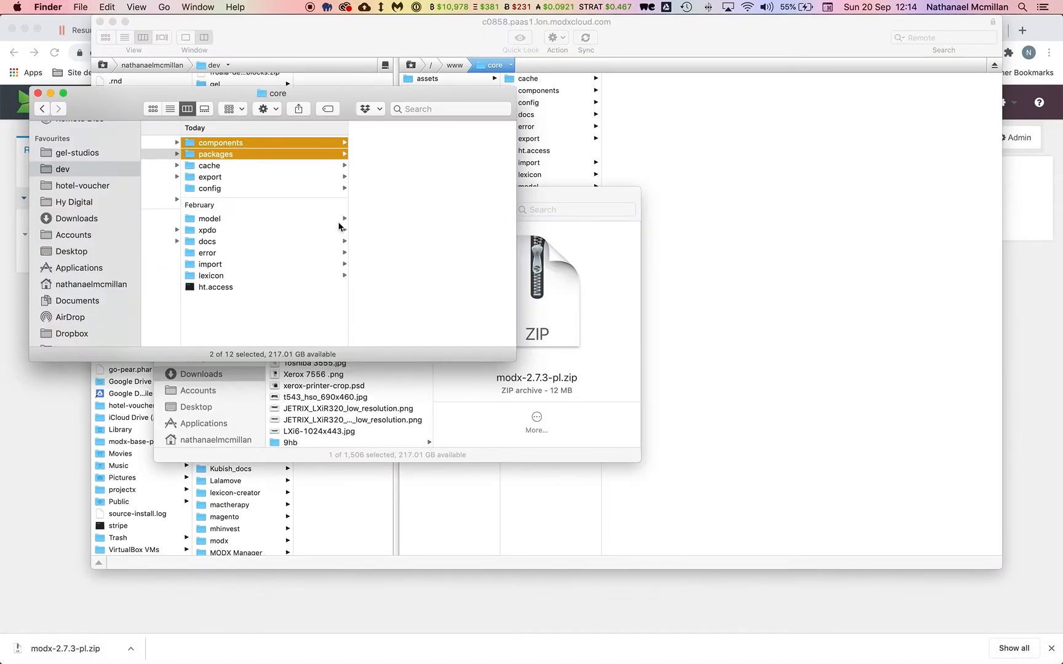
scroll(339, 227, left, 2)
click(334, 190)
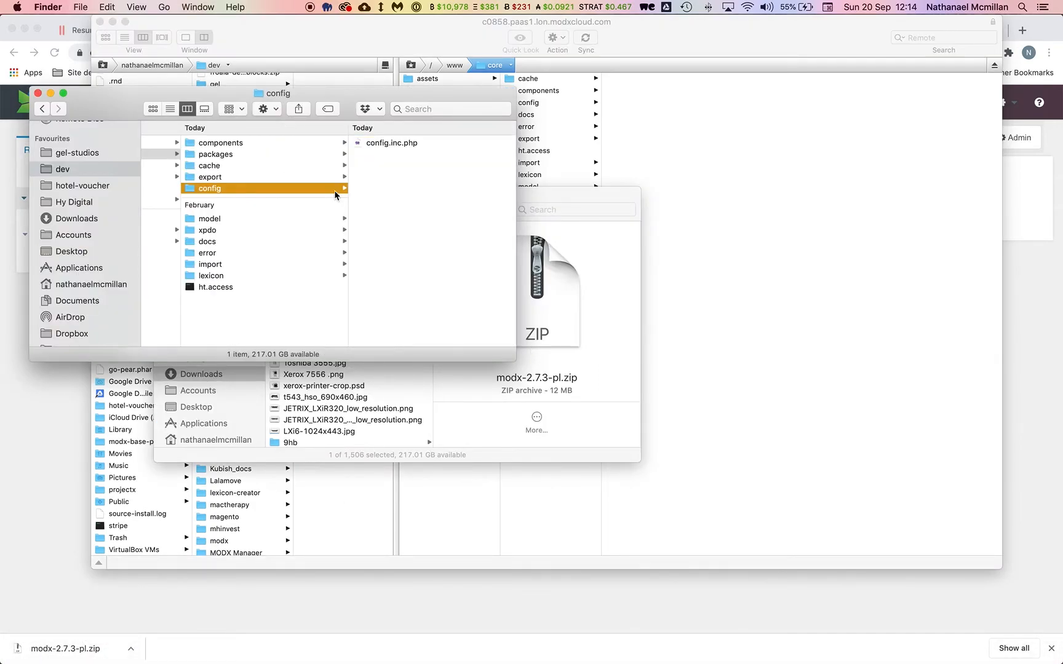
click(248, 168)
click(246, 177)
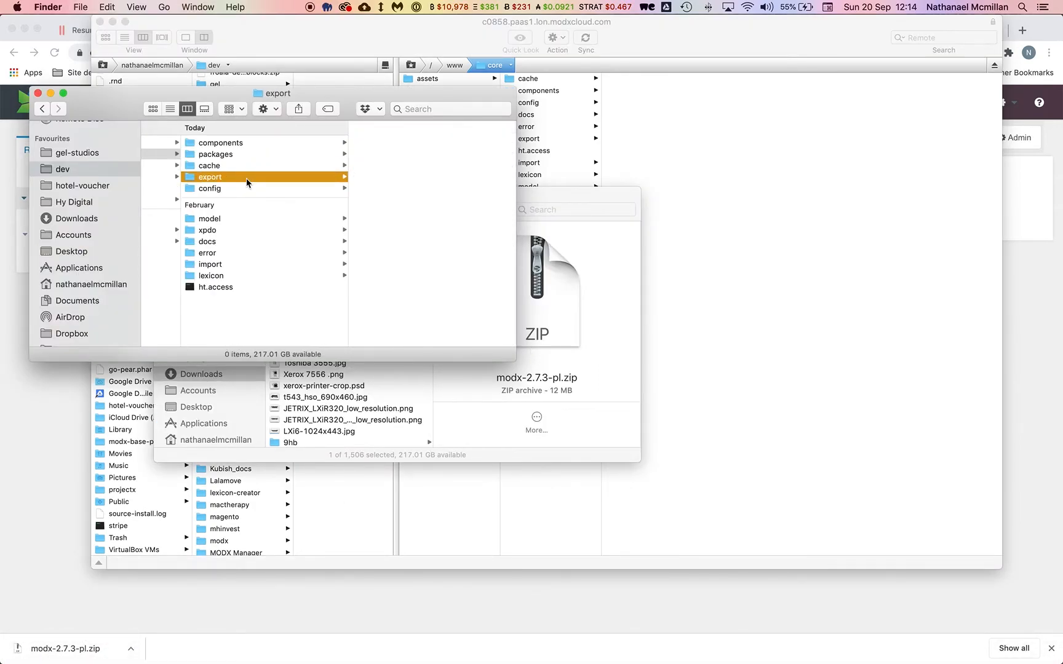
click(226, 165)
click(235, 155)
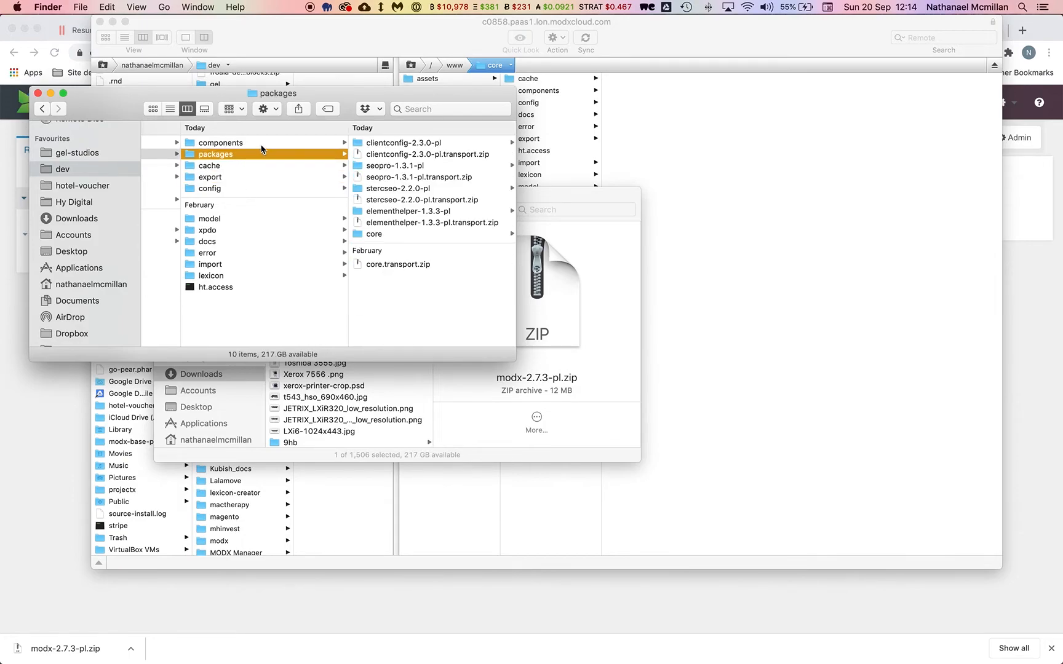
click(261, 143)
click(239, 219)
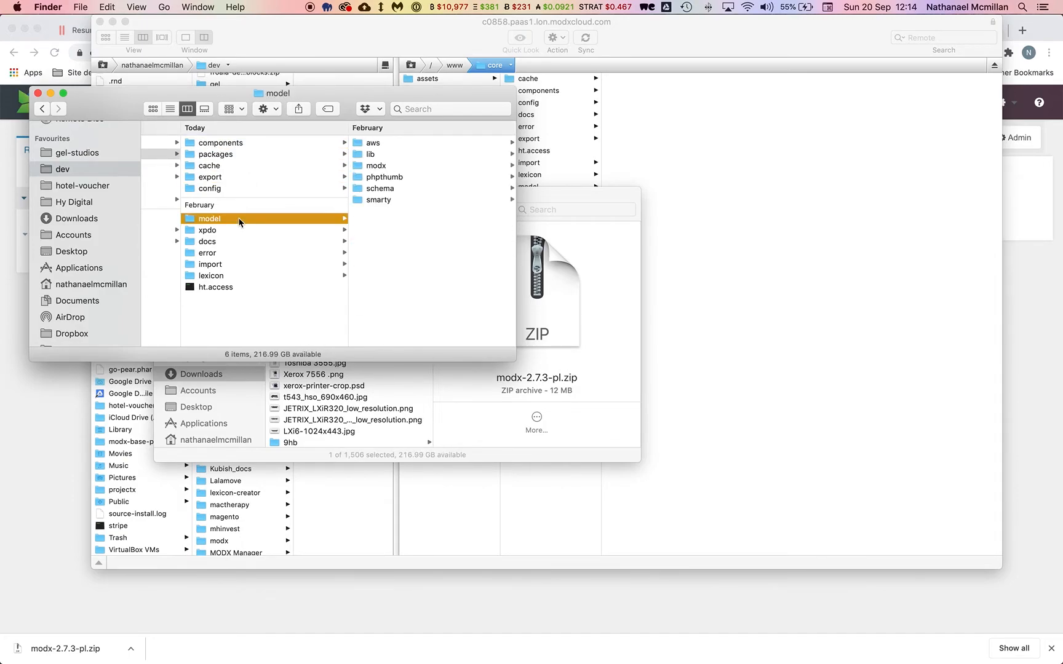
click(239, 231)
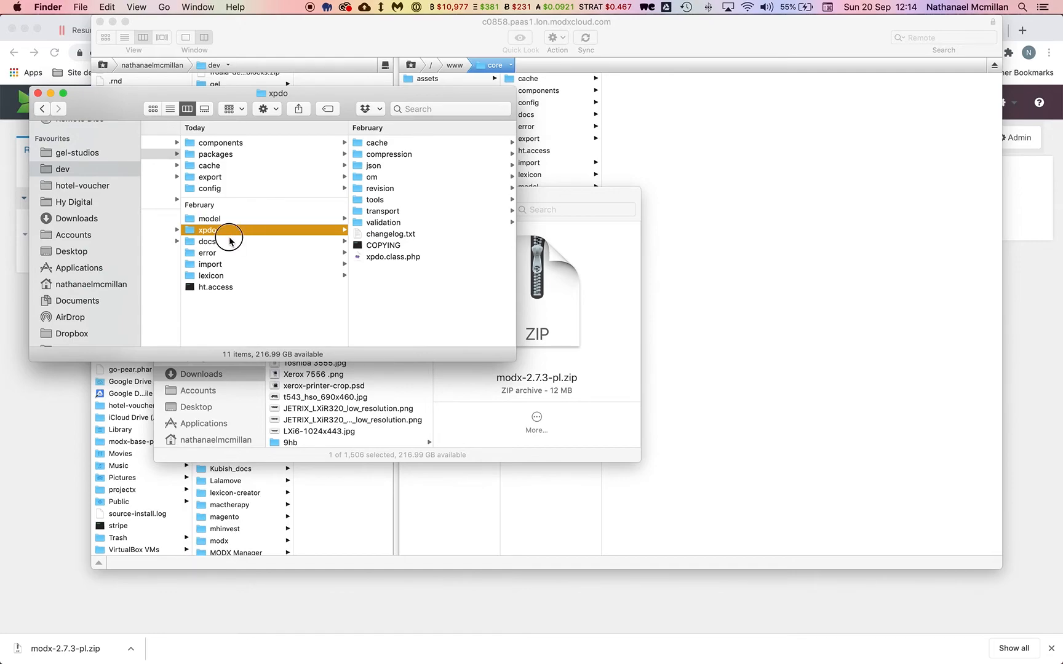
click(230, 242)
click(230, 253)
click(231, 266)
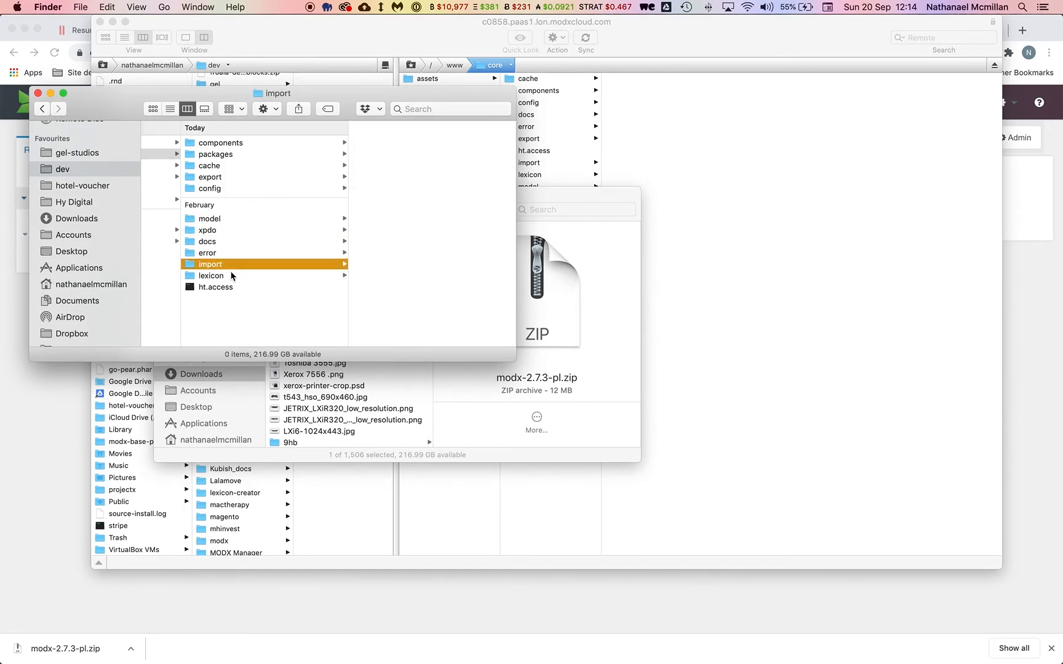
click(233, 276)
Look through assets/components/clientconfig, manager and connectors, then return to the MODX Configuration page.
scroll(244, 291, left, 5)
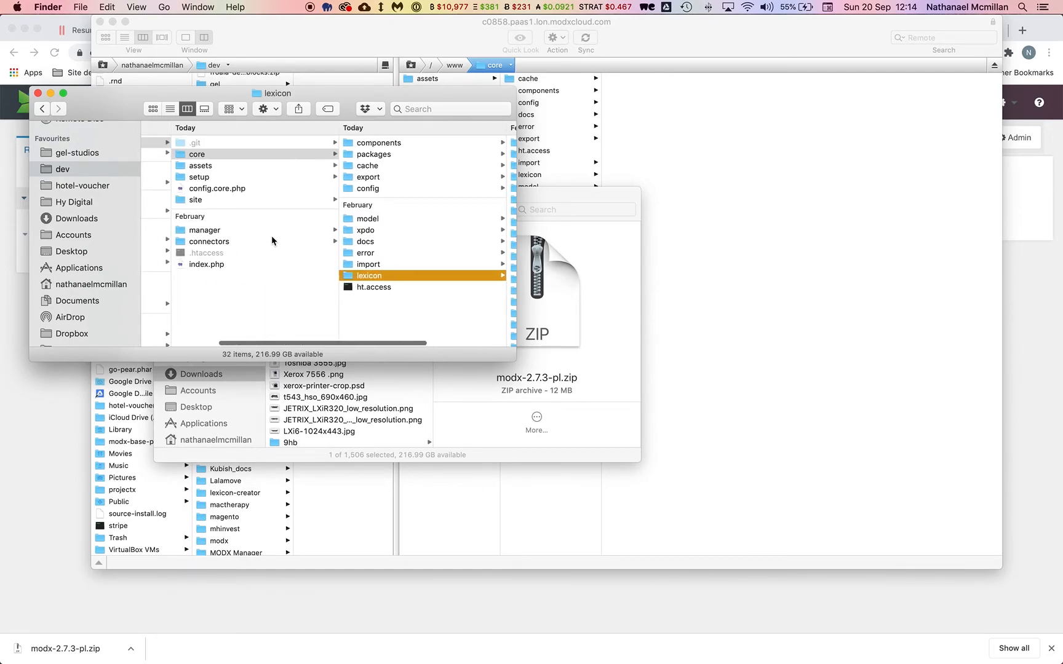
click(219, 166)
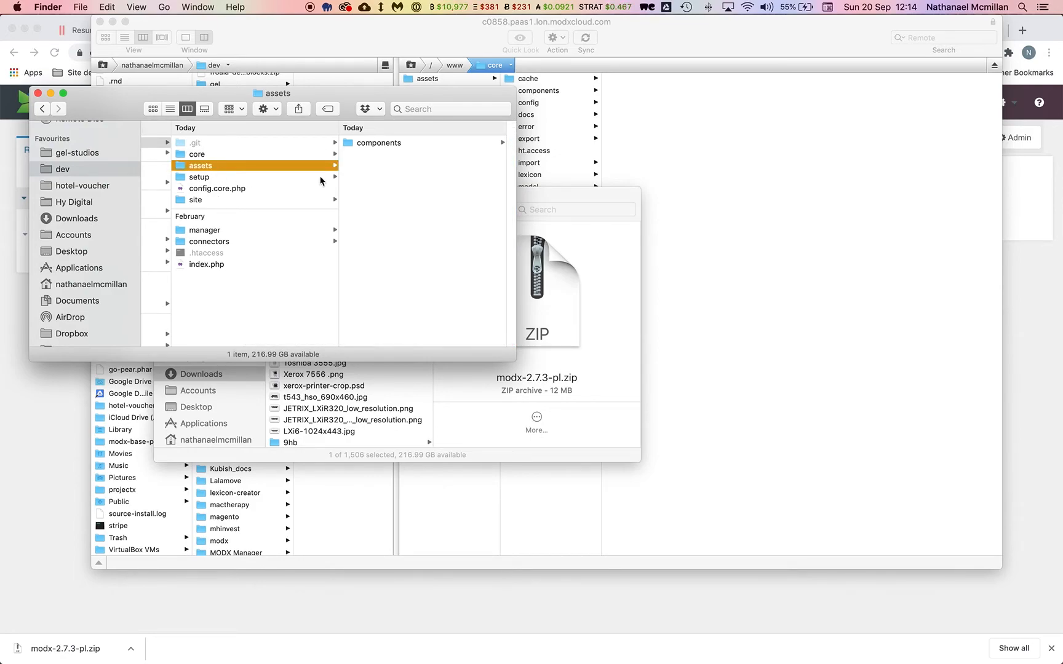
click(379, 145)
click(401, 144)
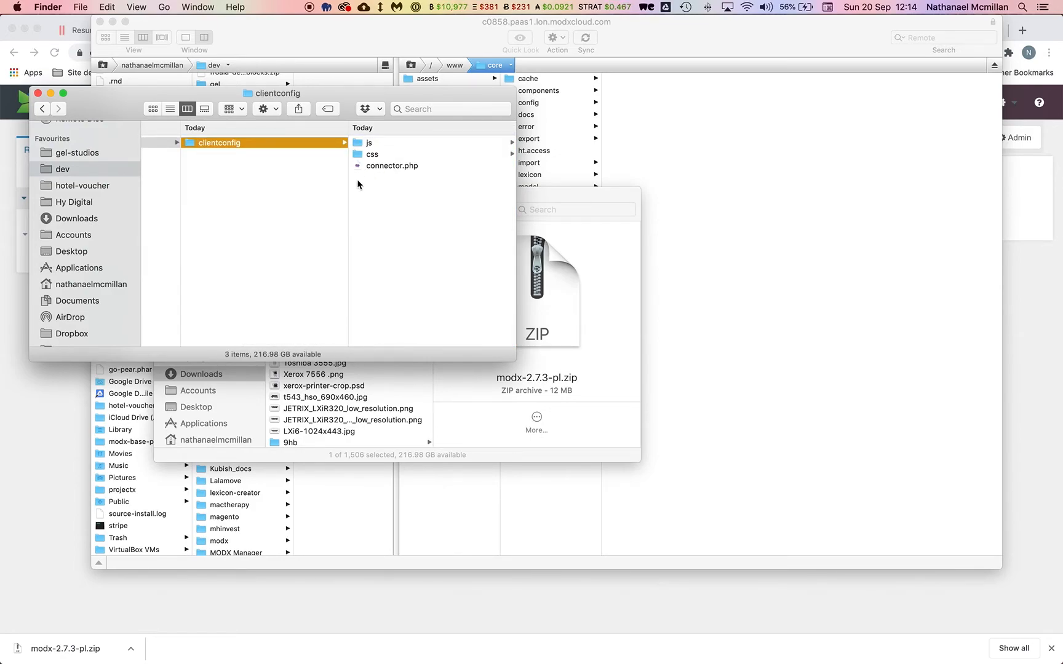
scroll(372, 200, left, 5)
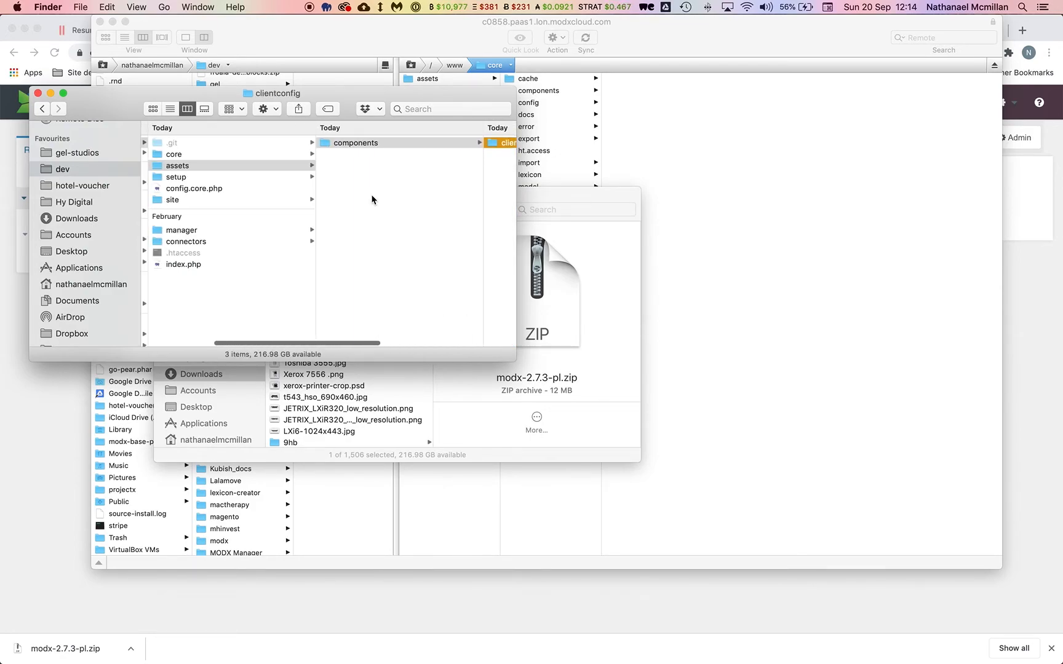
click(257, 233)
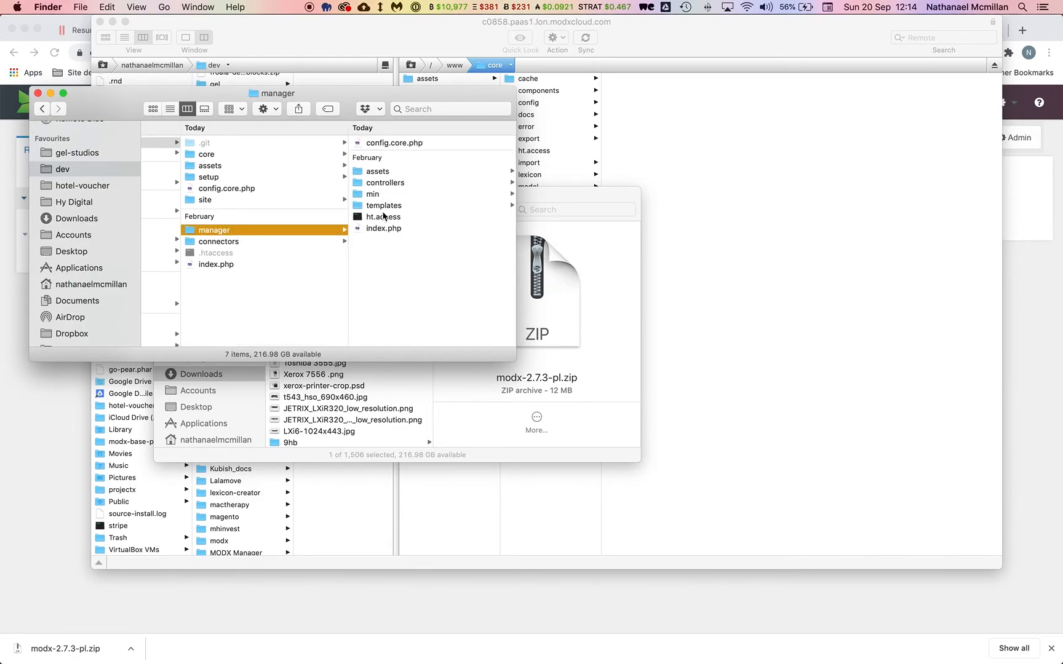
click(261, 242)
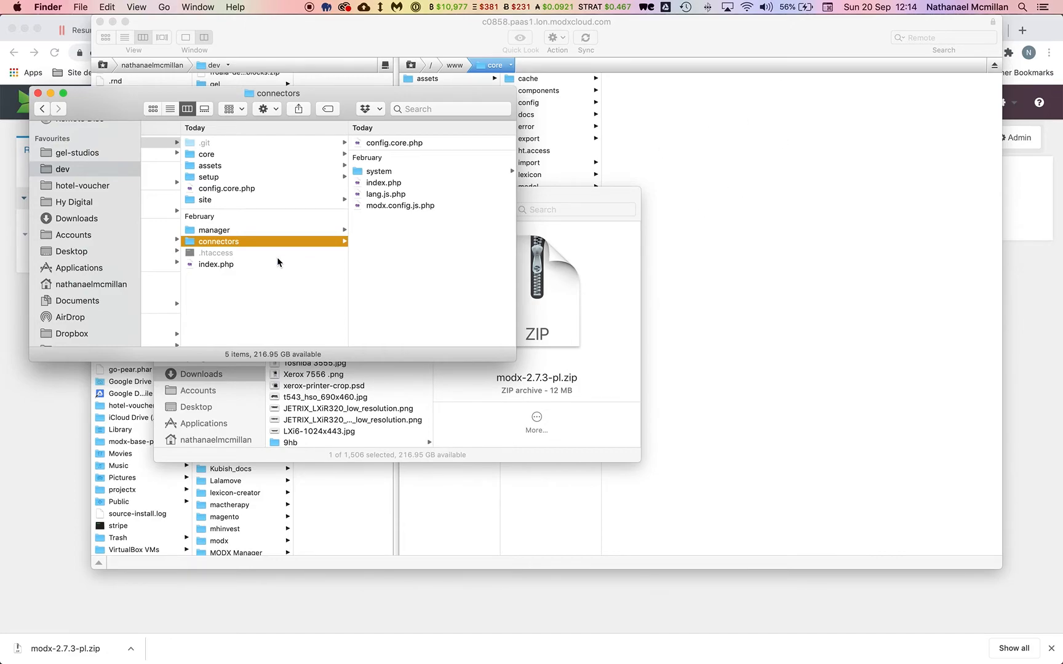
click(15, 508)
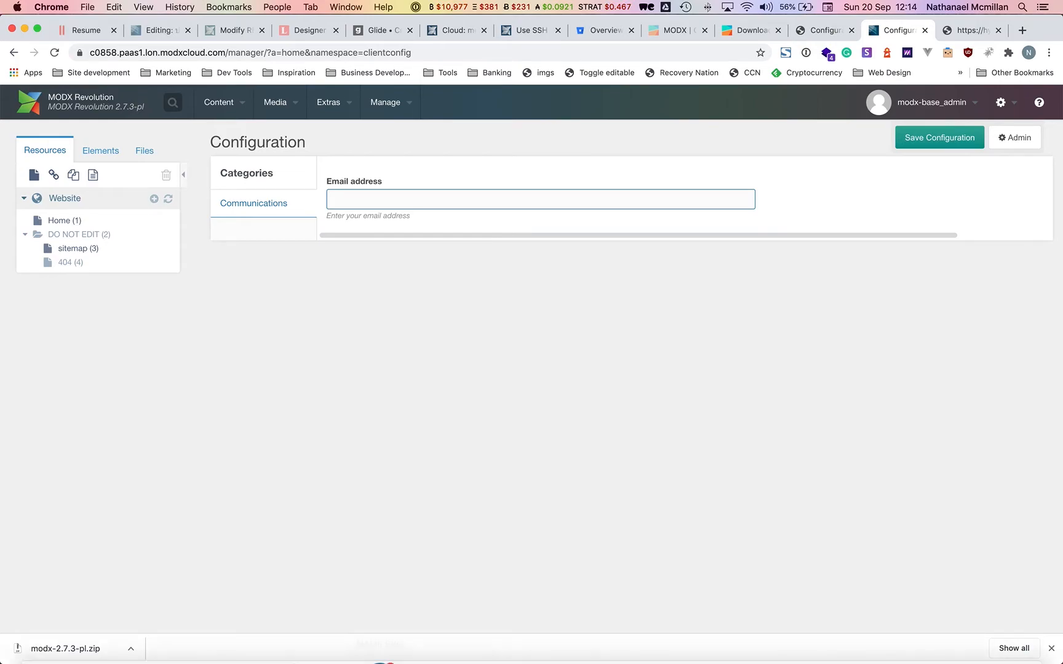
Return to the hy.modx-base.dev Configuration tab and show its Files tree in the sidebar.
mouse_move(372, 643)
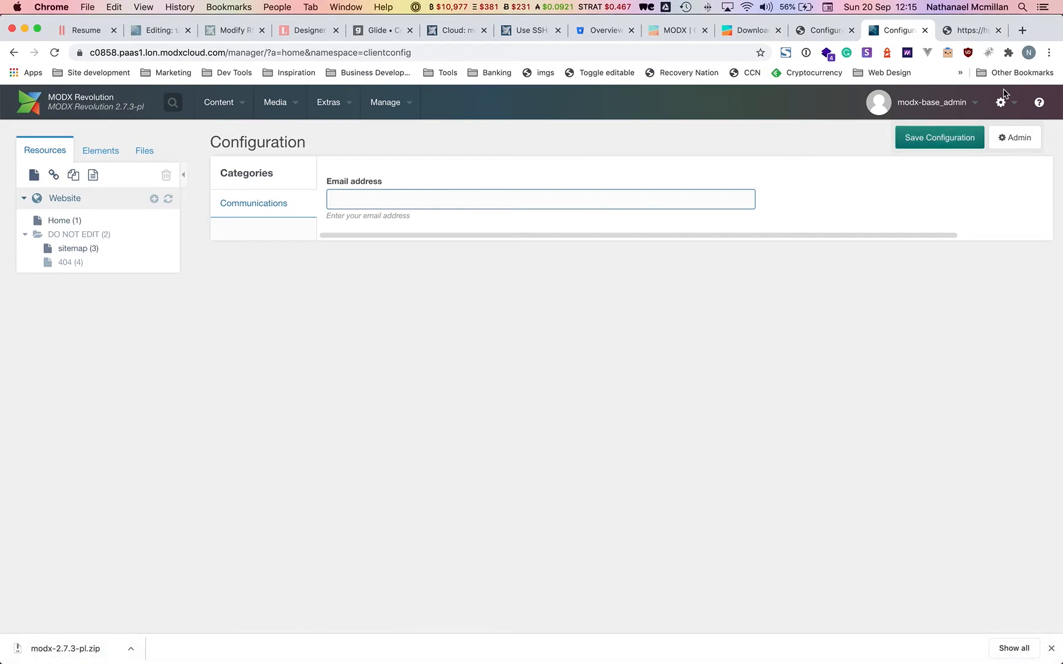
click(968, 32)
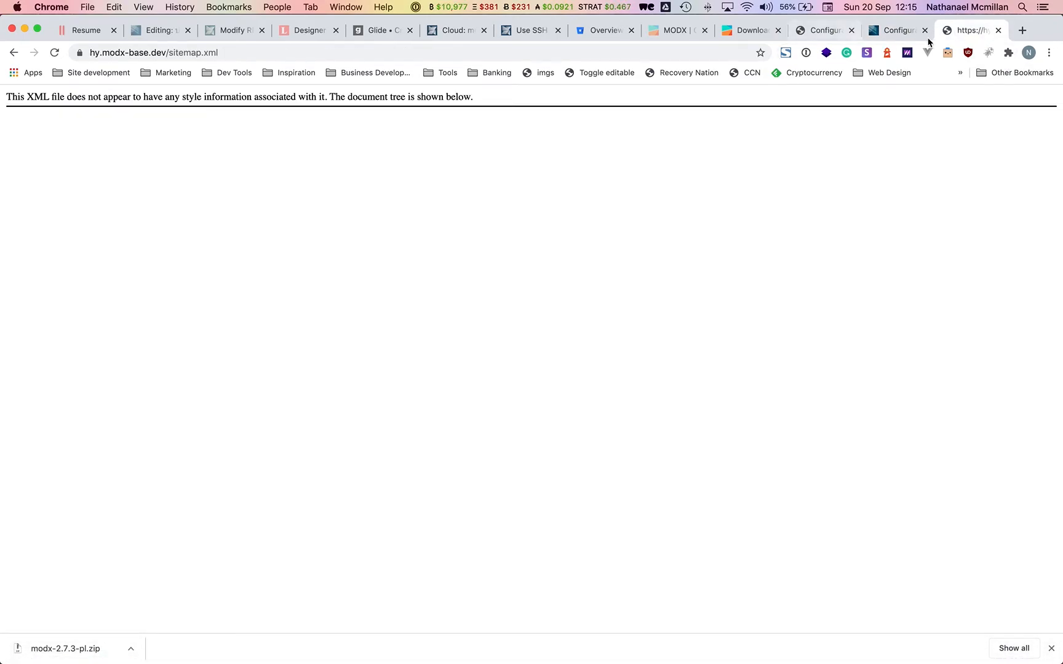
click(812, 31)
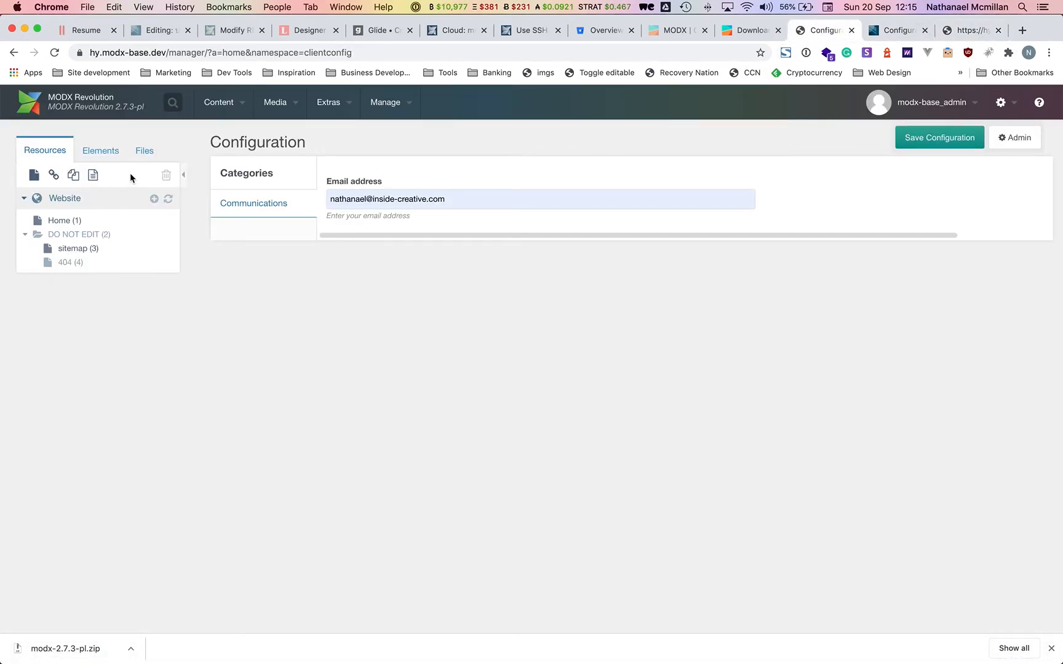
click(98, 151)
click(139, 152)
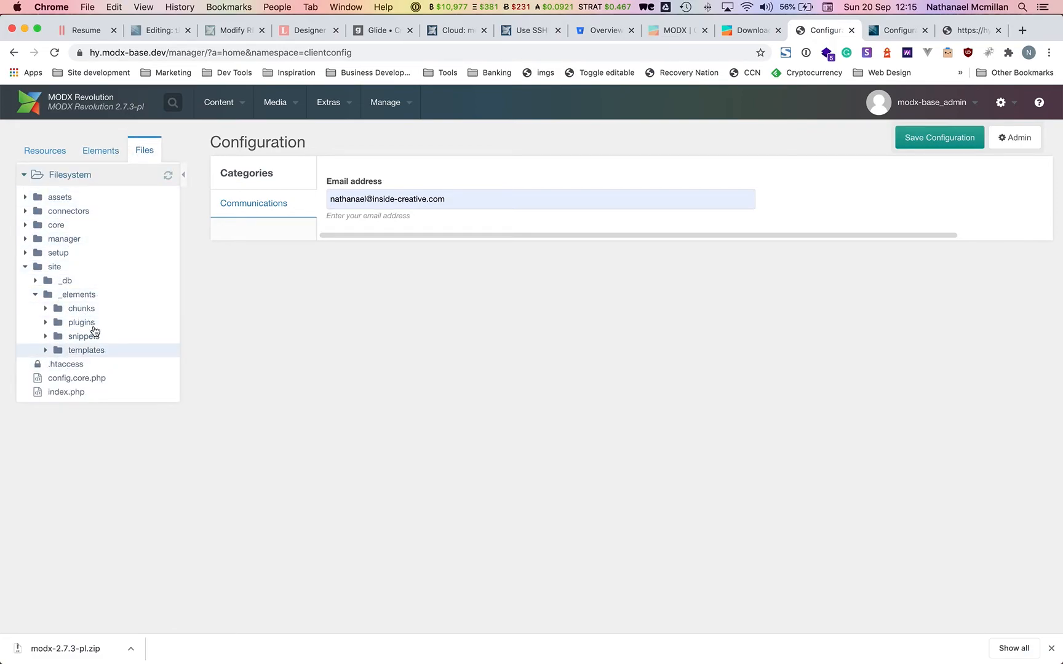
mouse_move(1002, 106)
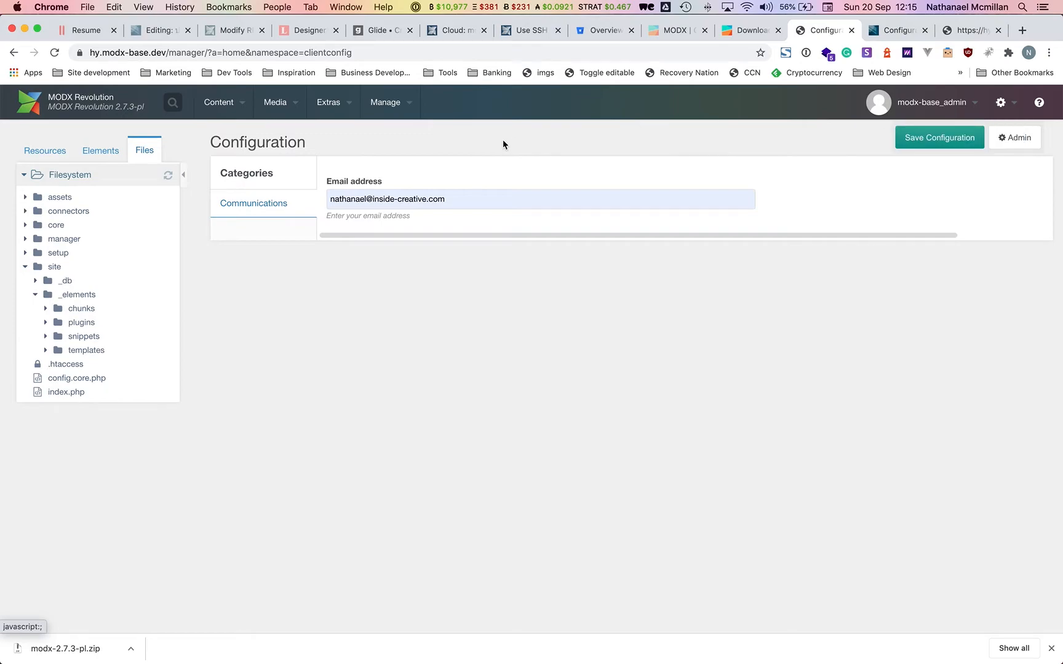
Create and save a new media source named Uploads.
mouse_move(279, 102)
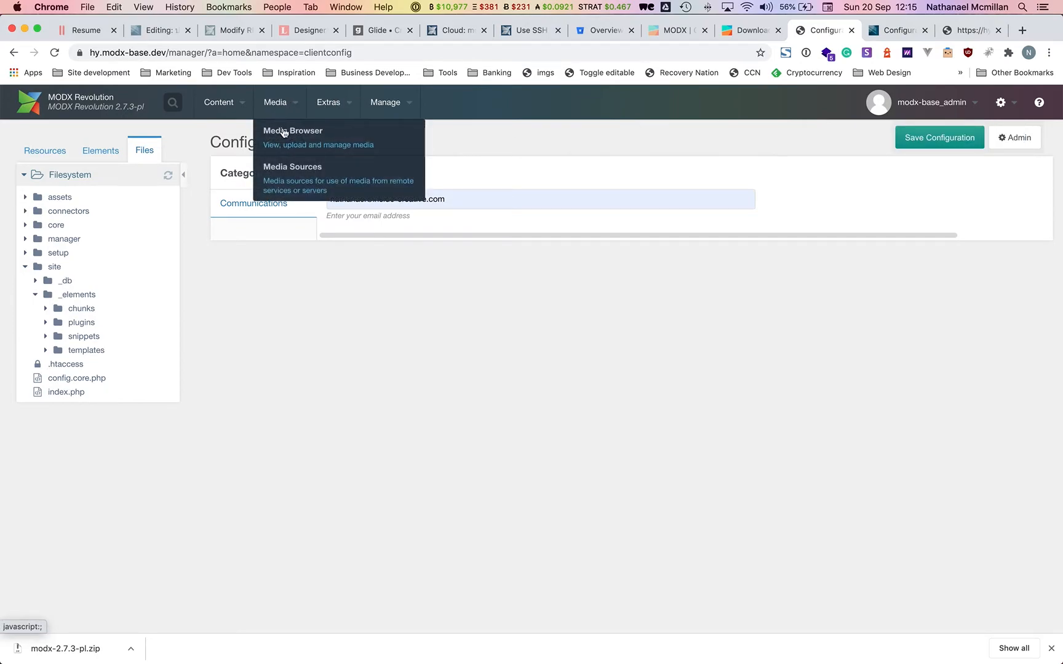
click(314, 181)
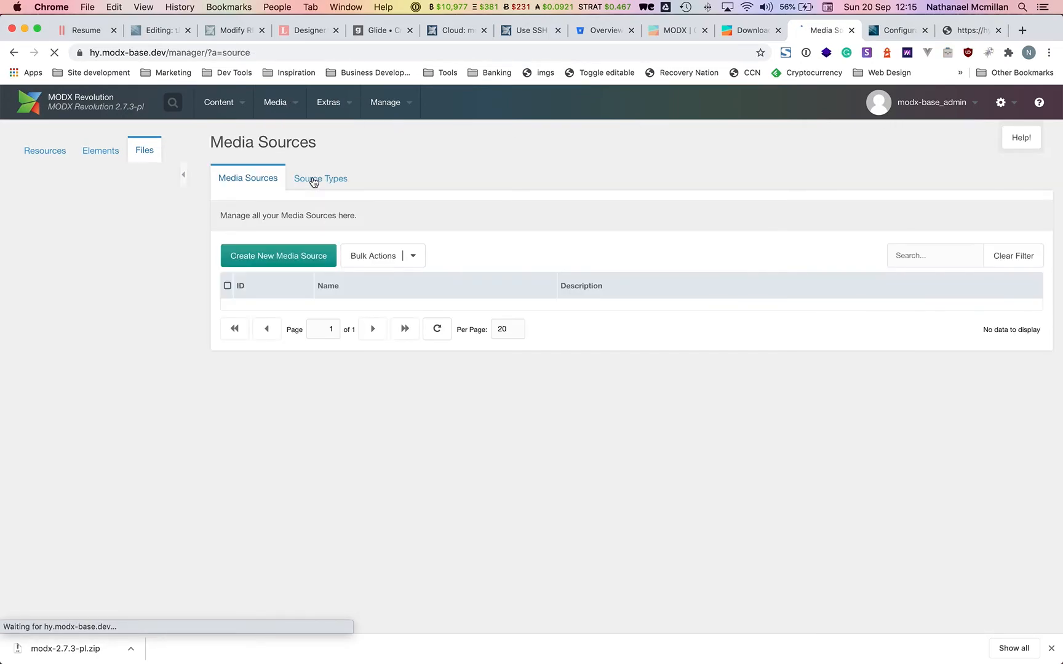
click(309, 254)
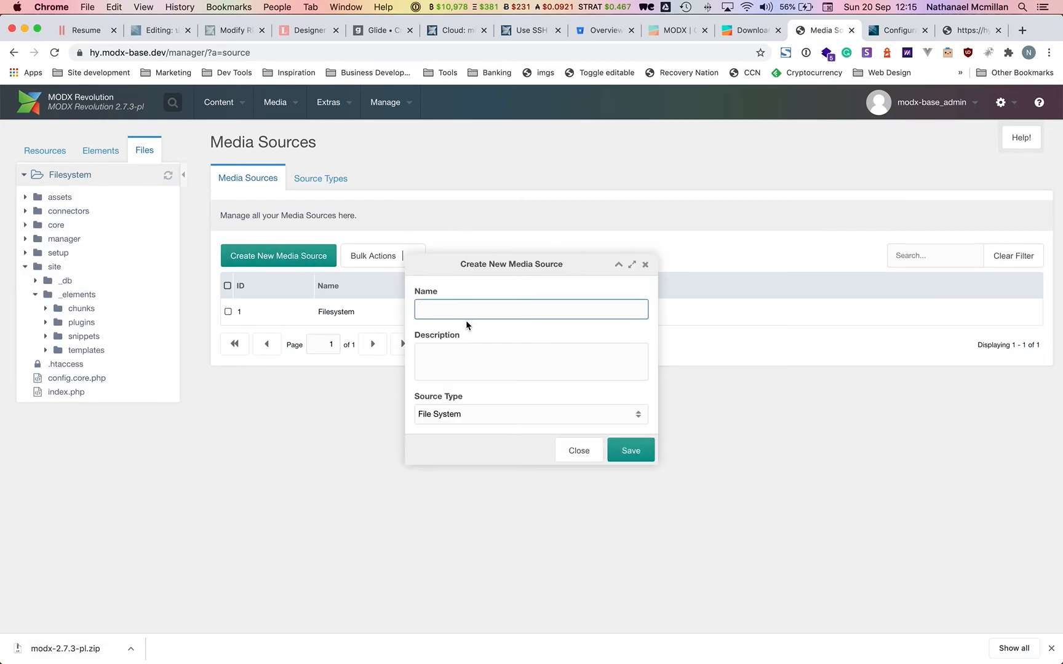
text(Uploads)
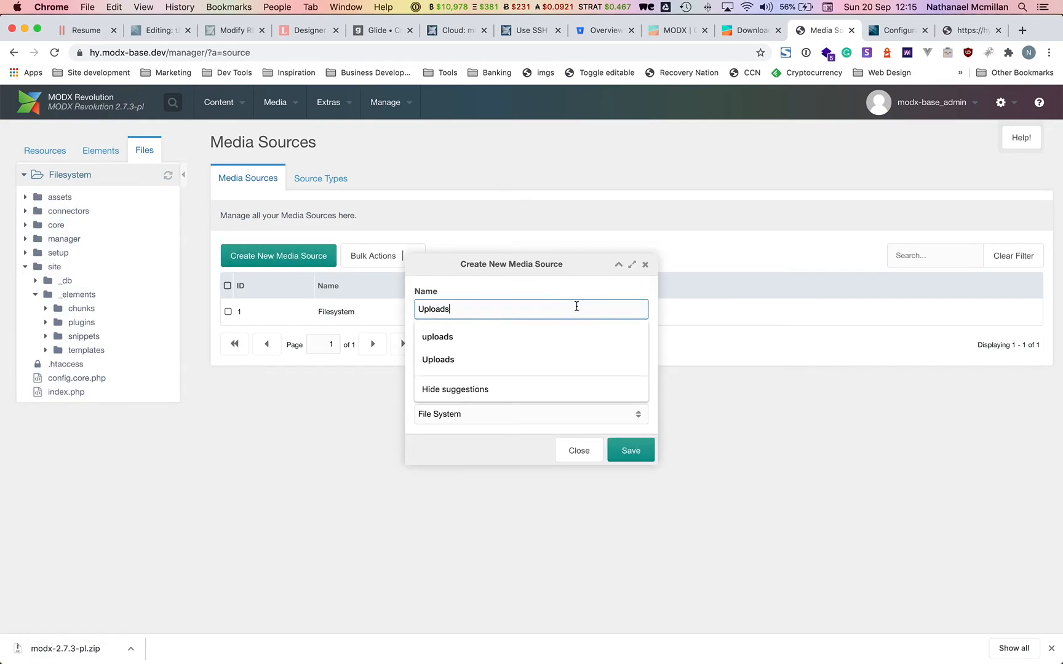
click(556, 296)
click(619, 451)
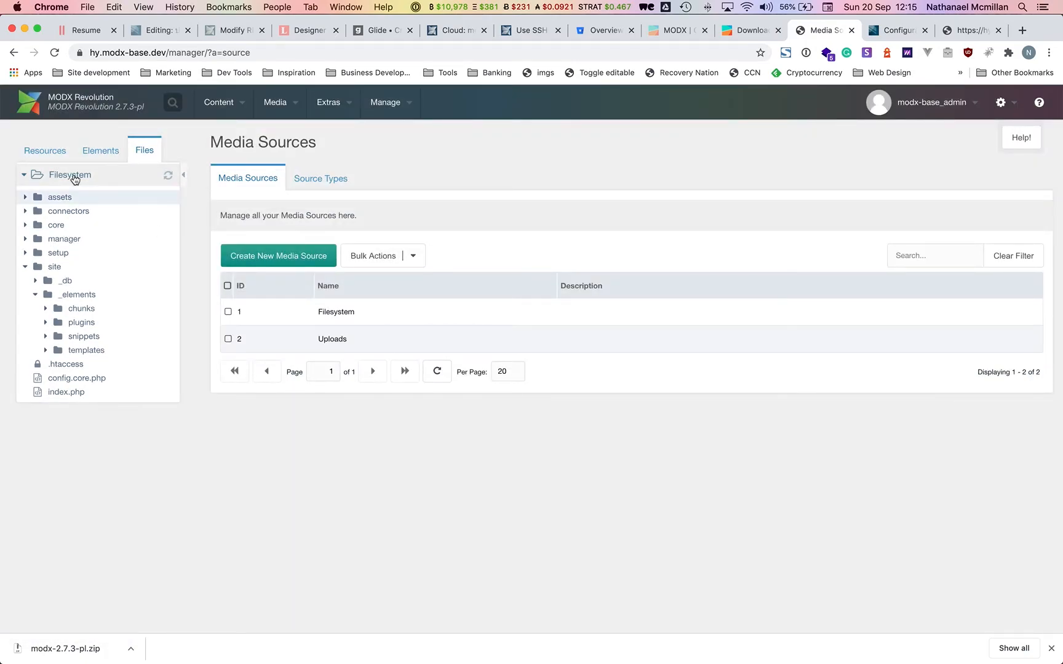
Create an 'uploads' directory at the Filesystem root.
right_click(71, 175)
key(Escape)
text(ud)
key(BackSpace)
text(p)
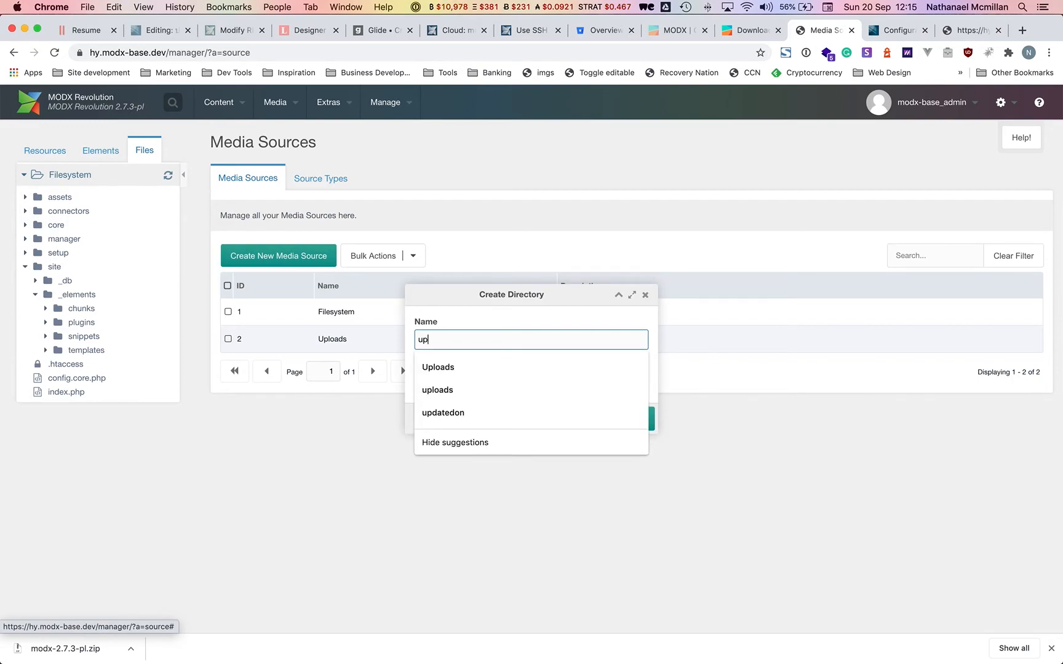
text(loads)
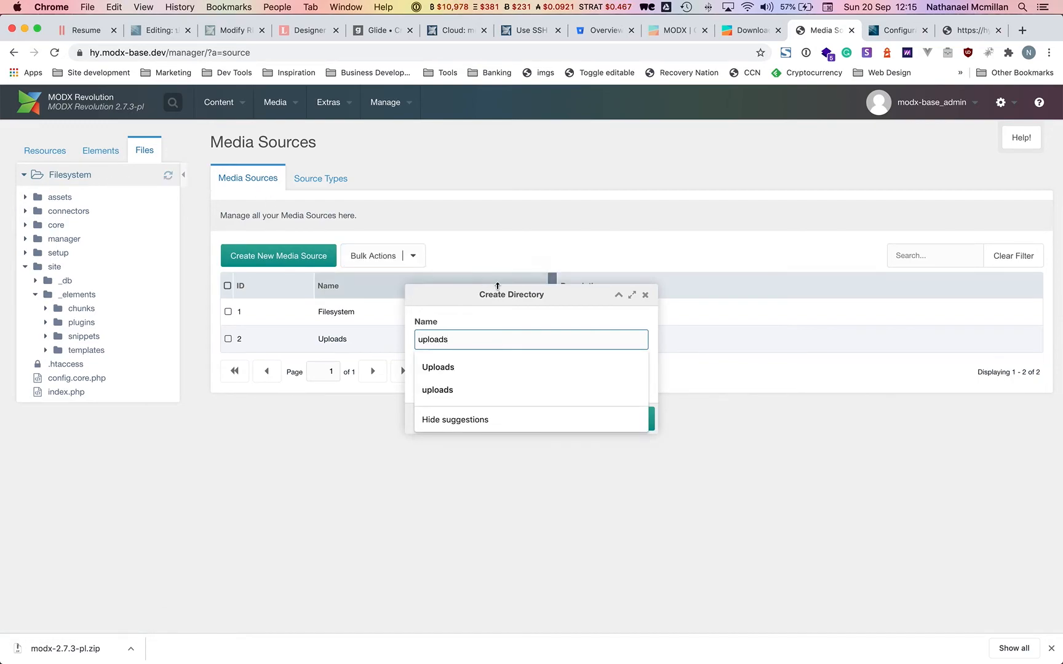
click(488, 323)
click(632, 425)
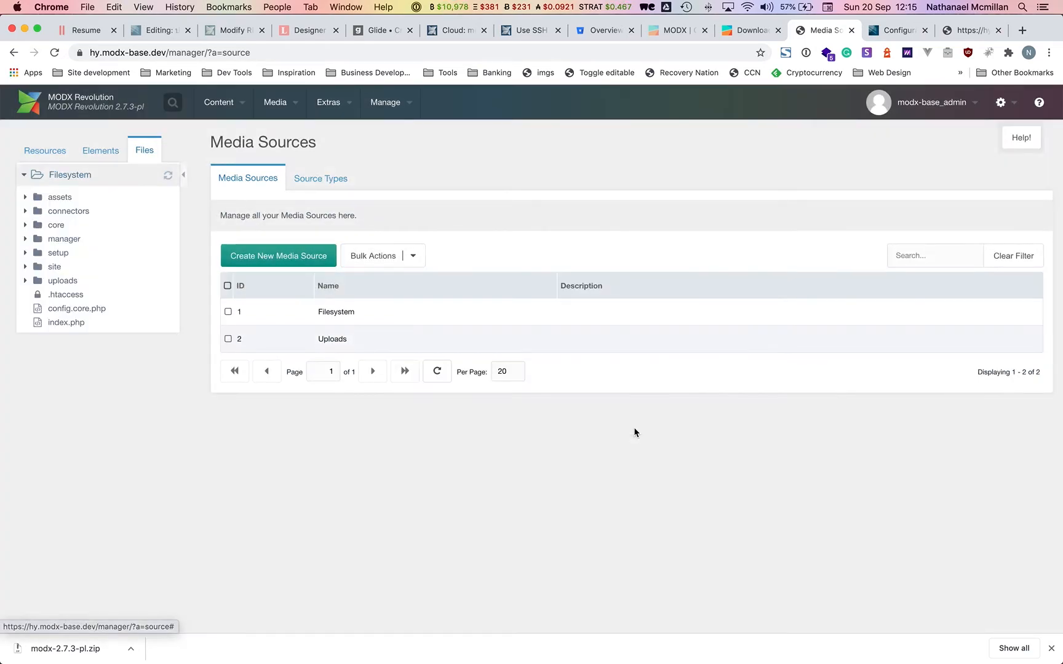
right_click(440, 344)
Set the Uploads media source's basePath and baseUrl to /uploads/ and save.
click(459, 349)
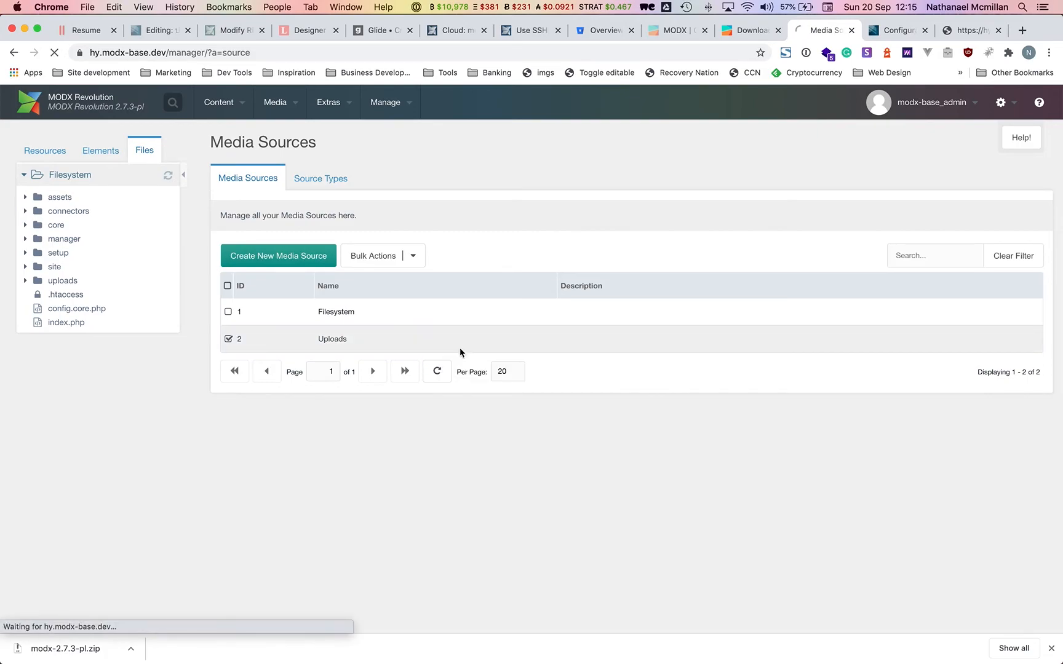
scroll(609, 377, down, 3)
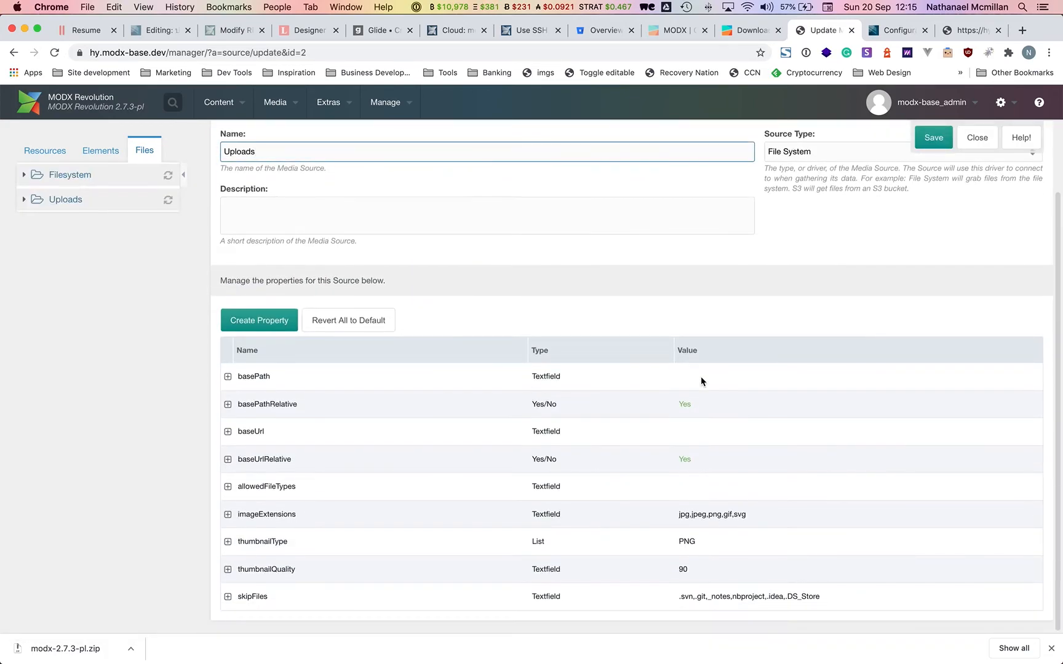
click(727, 375)
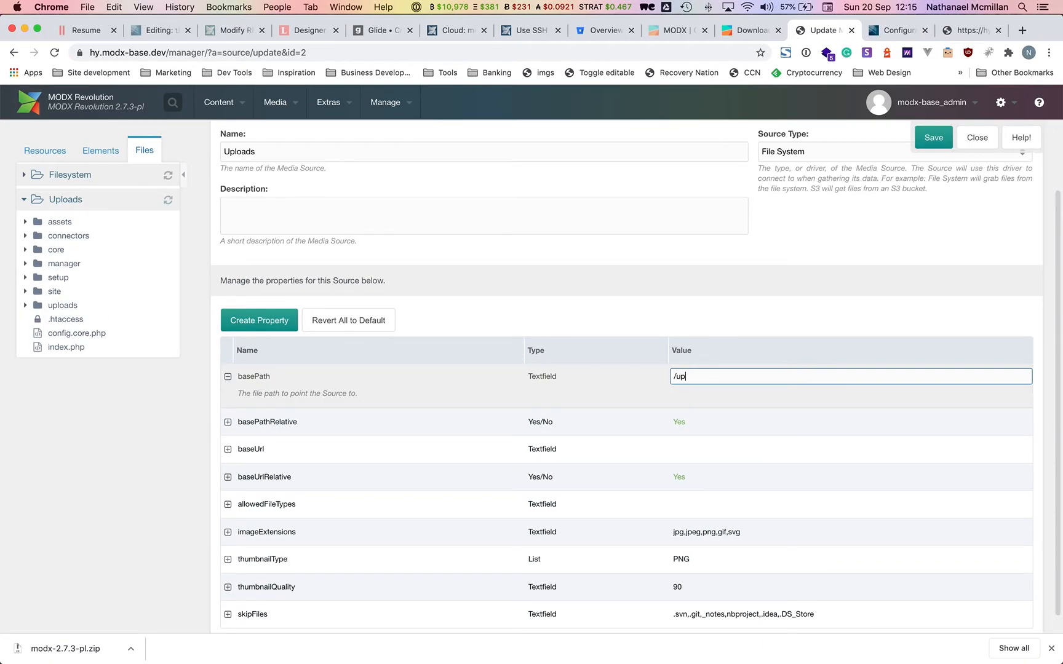
text(/uploads/)
click(705, 448)
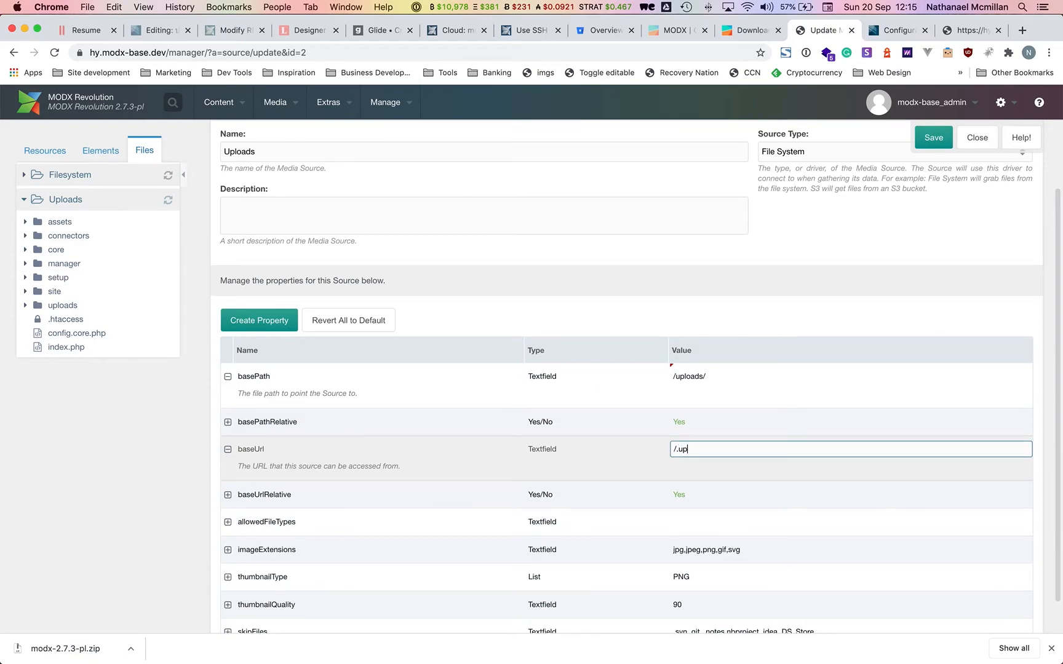
text(/uploads/)
key(Tab)
click(934, 141)
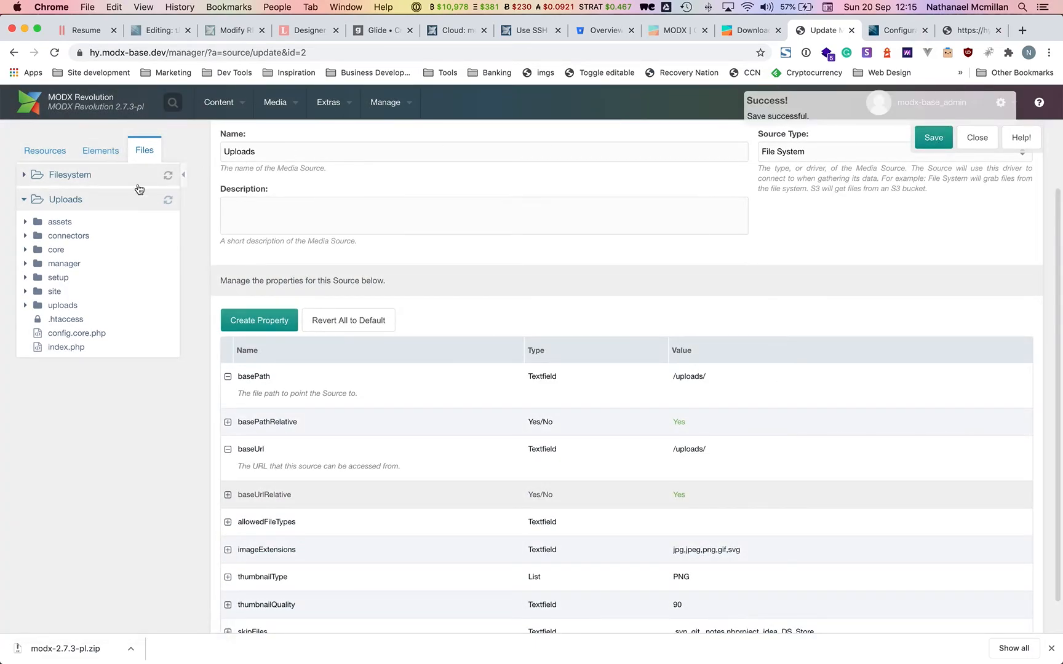
Expand the assets folders in the Uploads and Filesystem trees and refresh the Uploads tree.
click(25, 222)
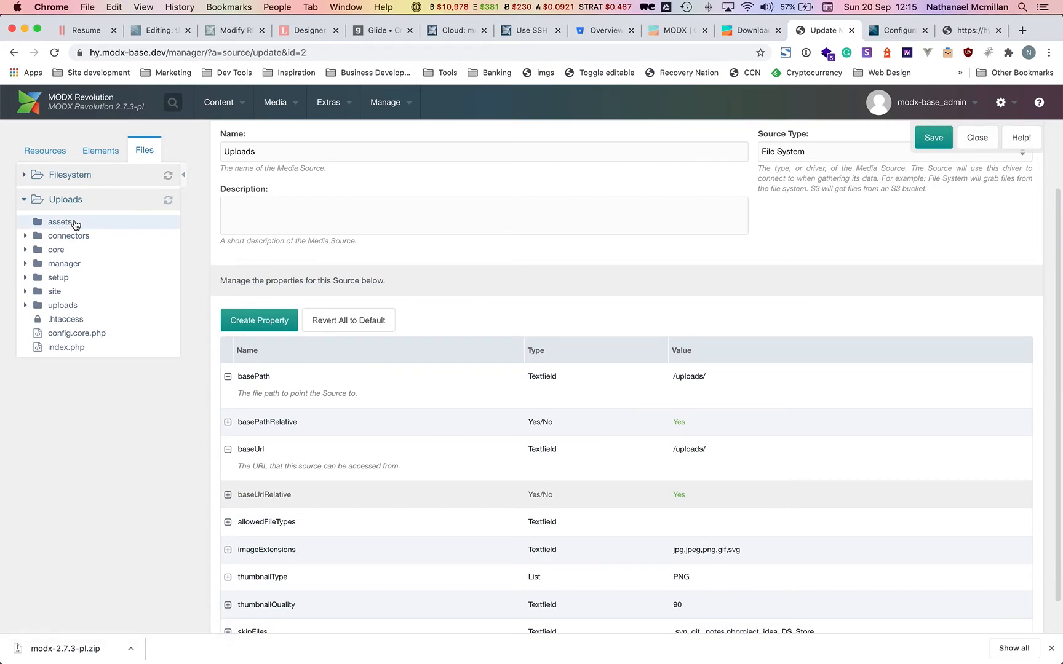
click(69, 175)
click(26, 198)
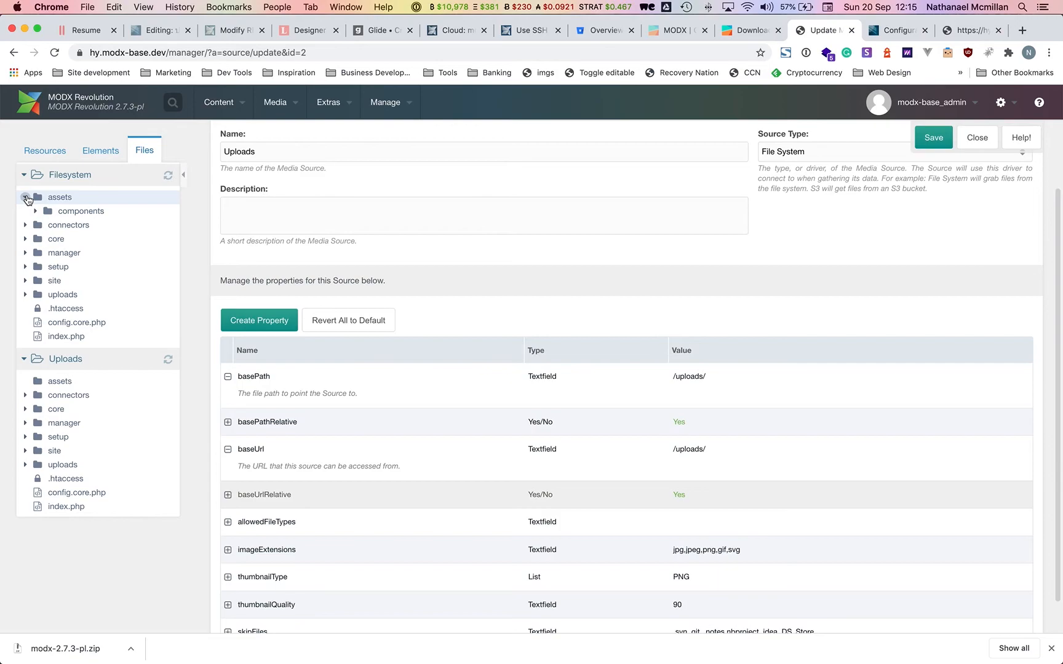
click(166, 362)
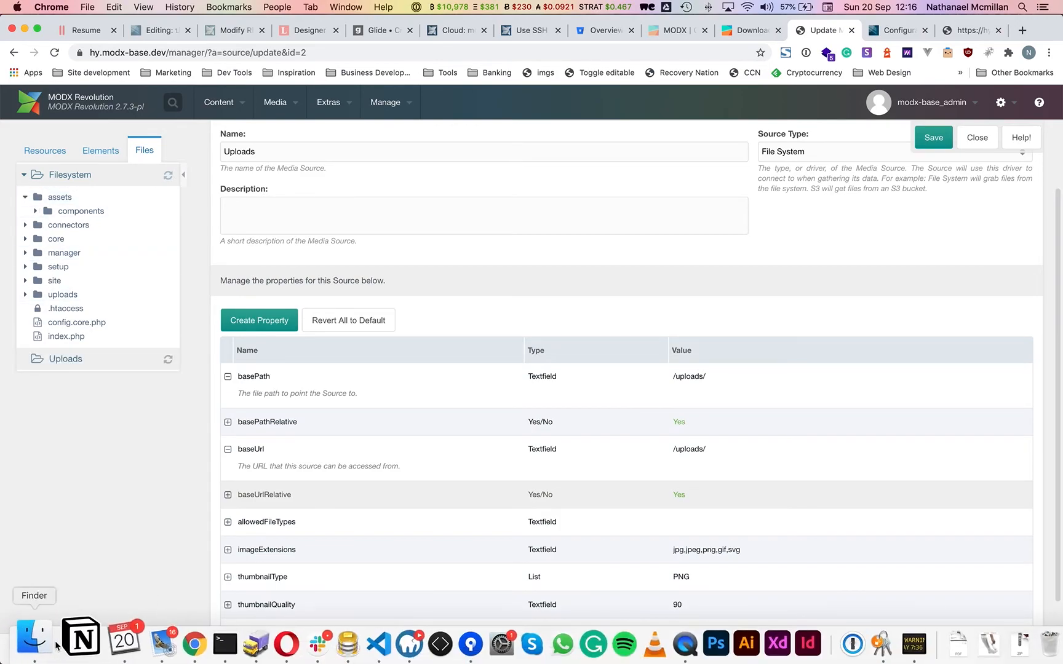
Drag Latex_315_Front_vertical_surf.jpg from Downloads into the local uploads folder, then return to Chrome.
click(49, 643)
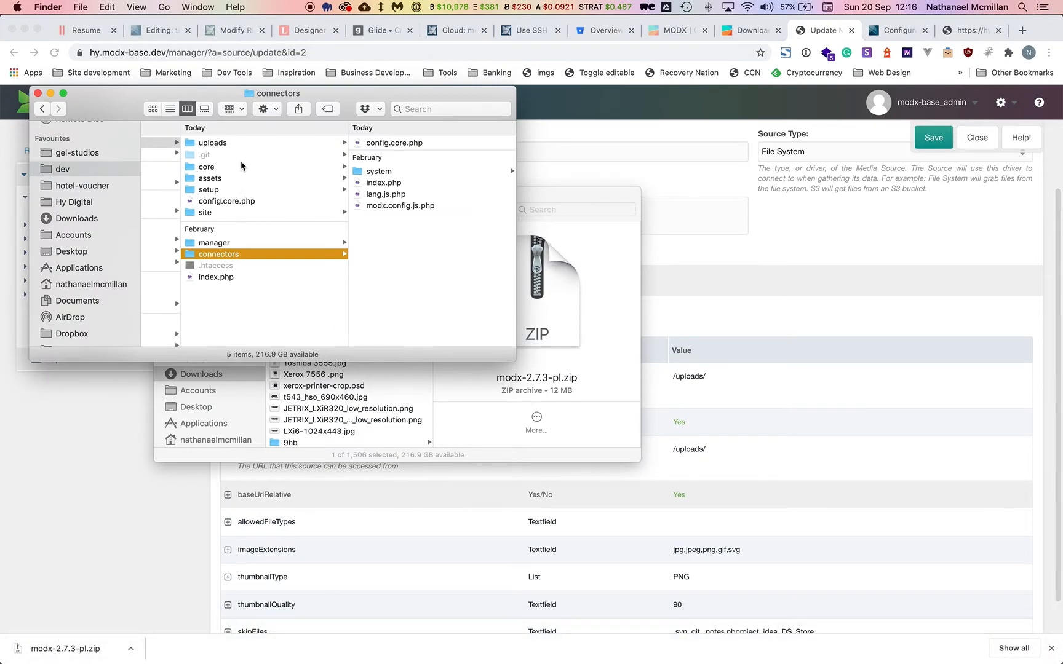
click(231, 144)
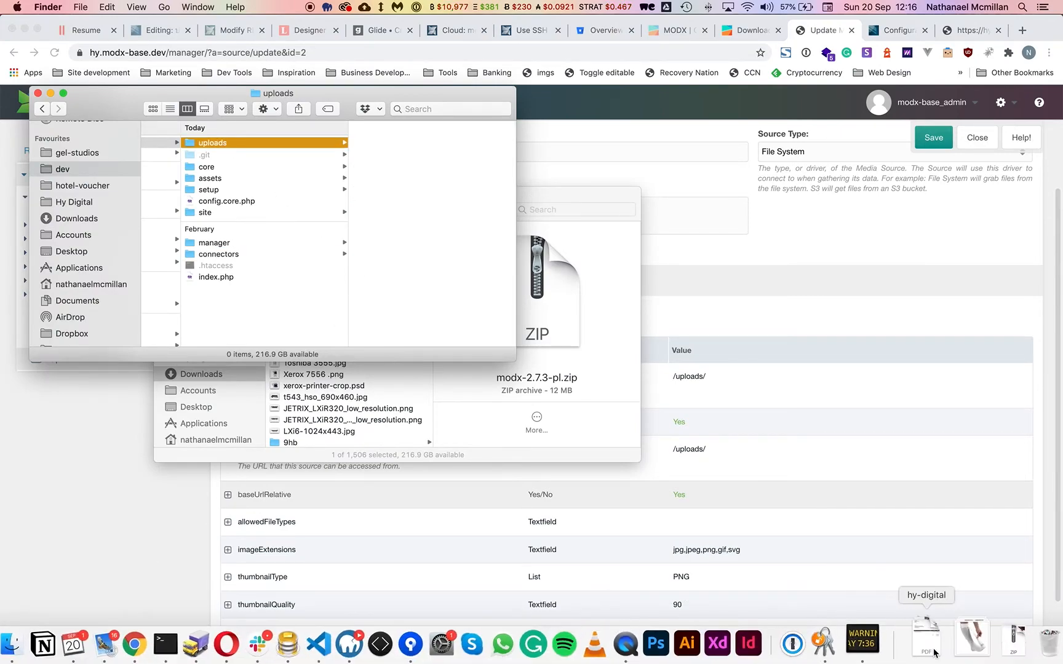
click(966, 644)
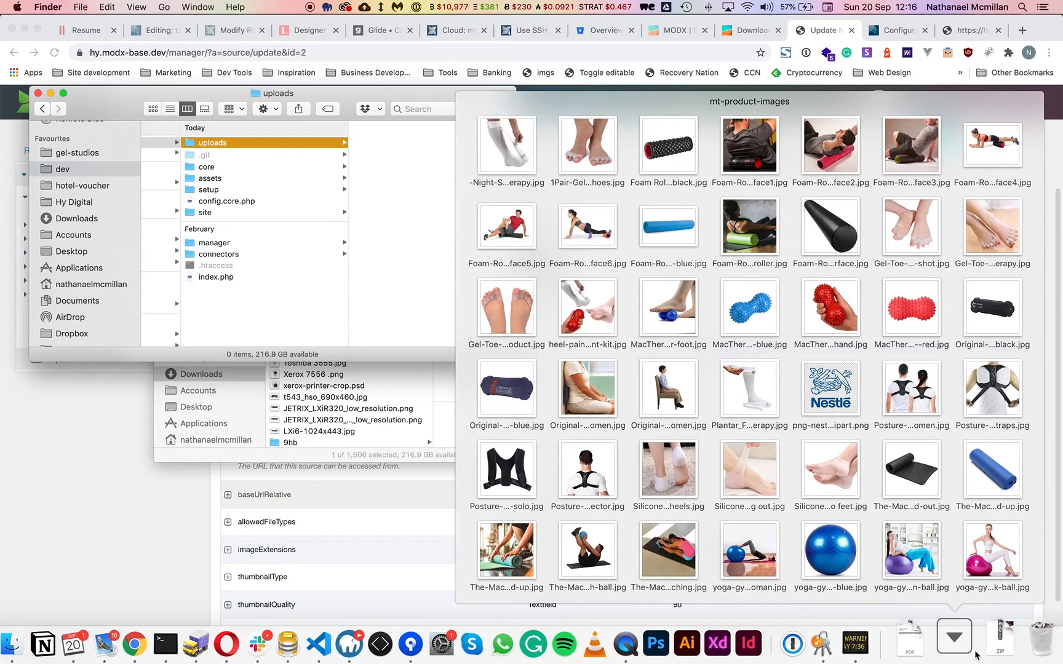
click(989, 645)
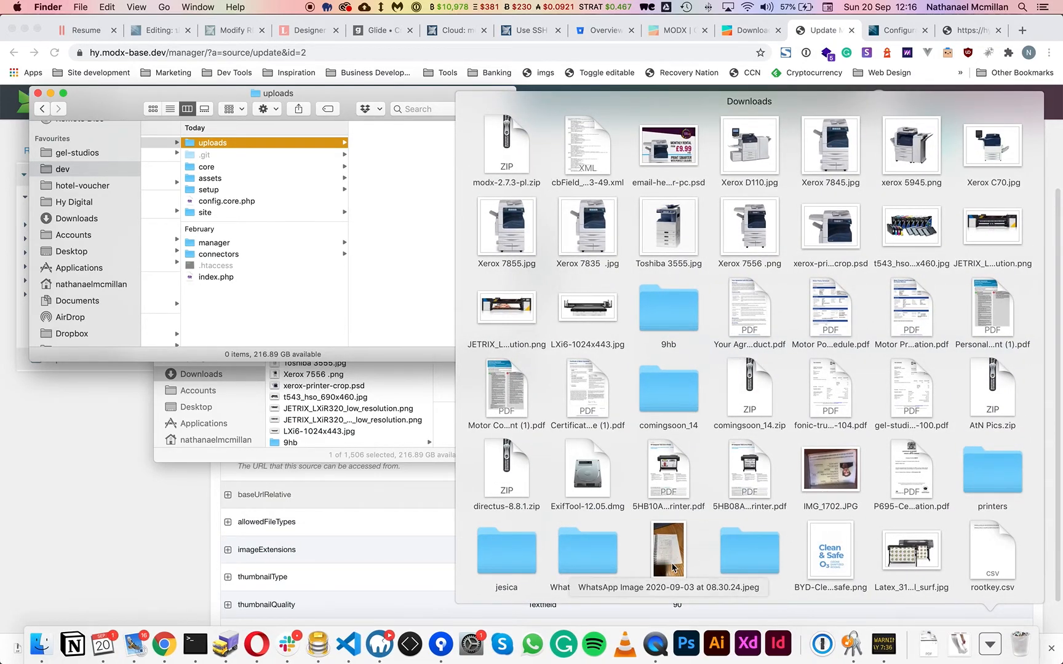
drag(909, 551, 406, 234)
click(784, 292)
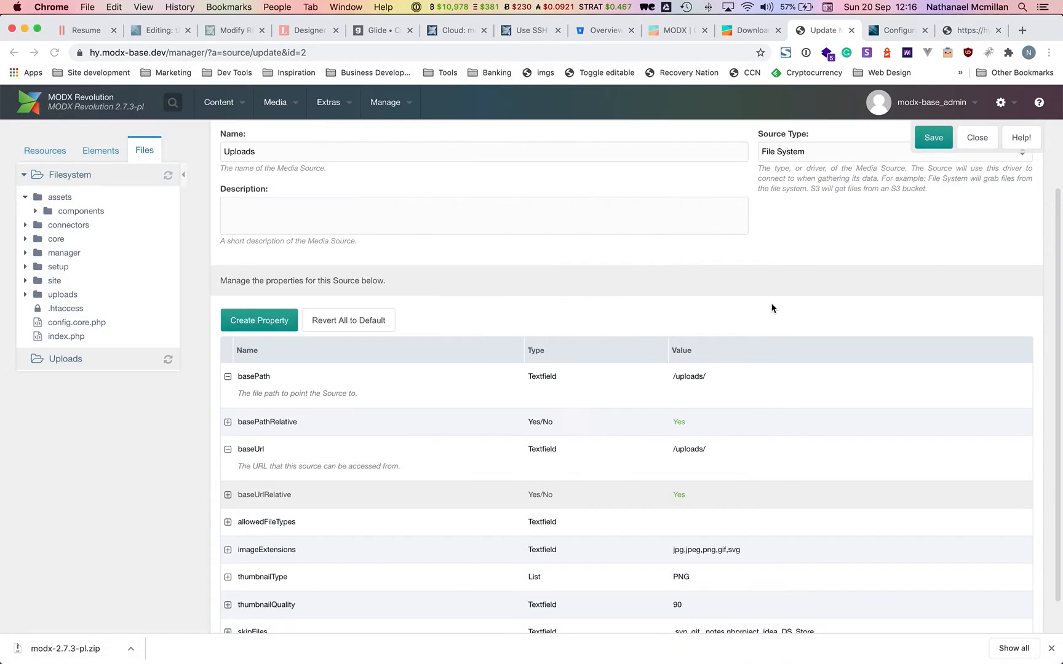
Confirm the new image shows in the Uploads source and start a new template variable.
click(56, 53)
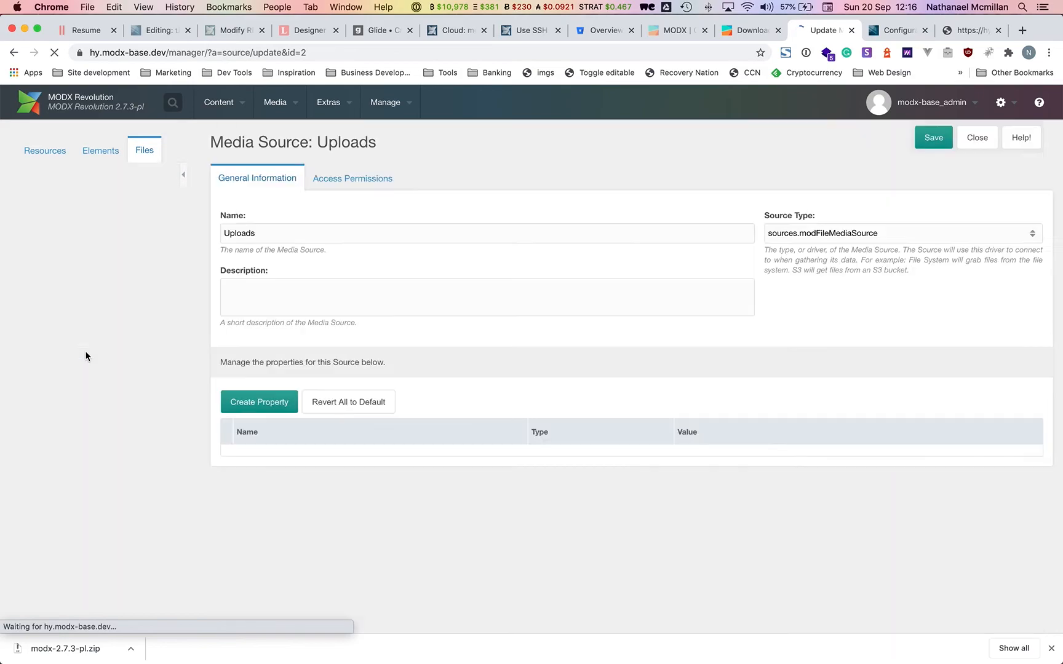
click(31, 360)
mouse_move(103, 384)
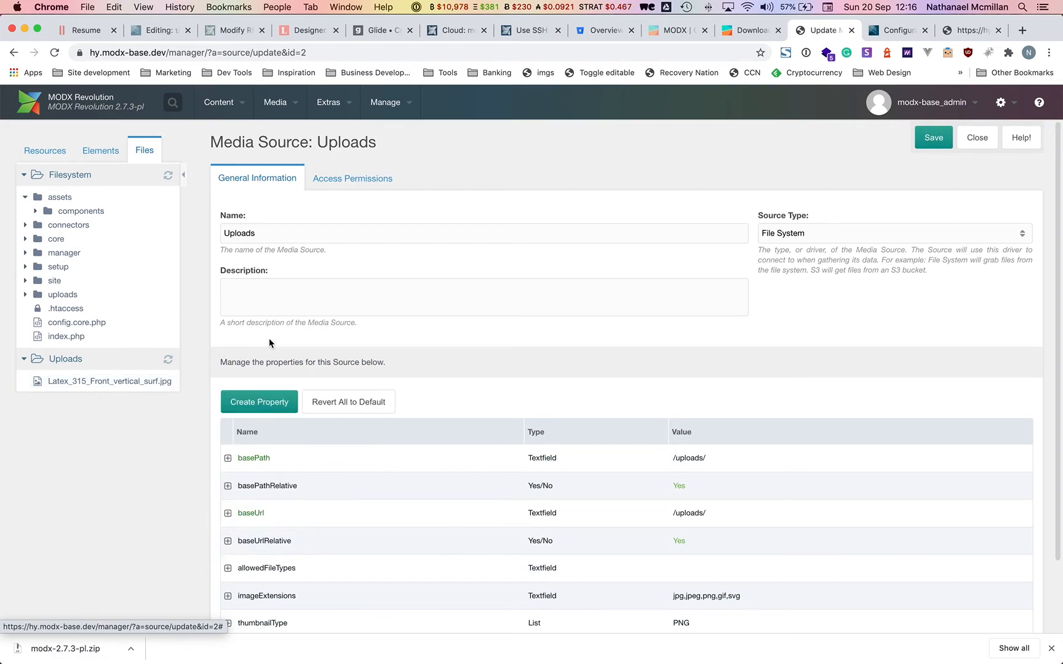
click(105, 145)
click(154, 224)
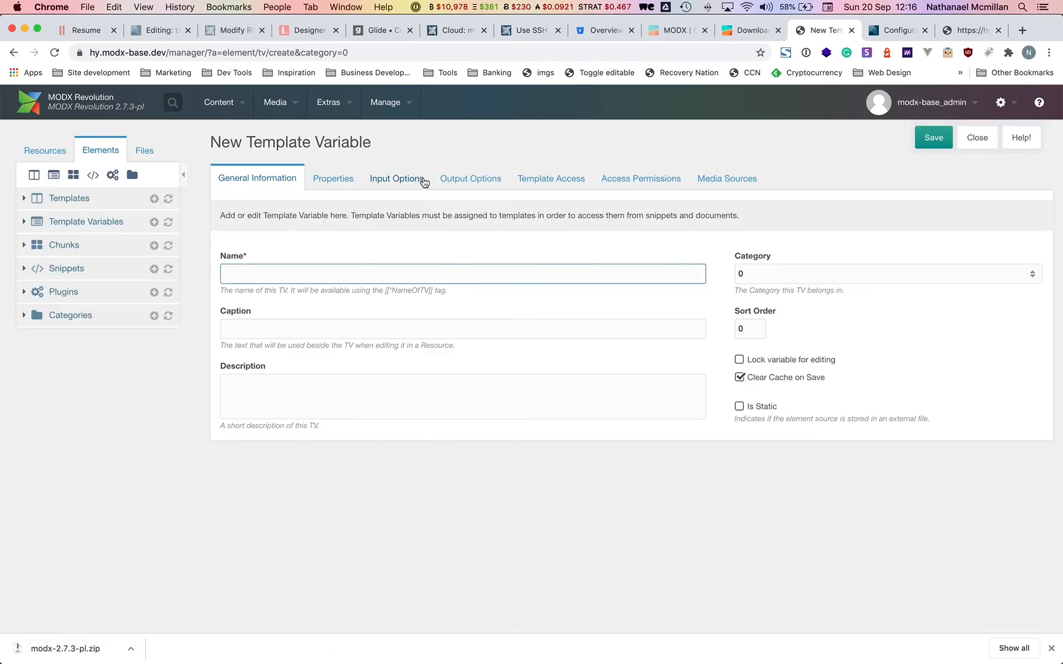
Set the template variable's web context media source to Uploads.
click(751, 178)
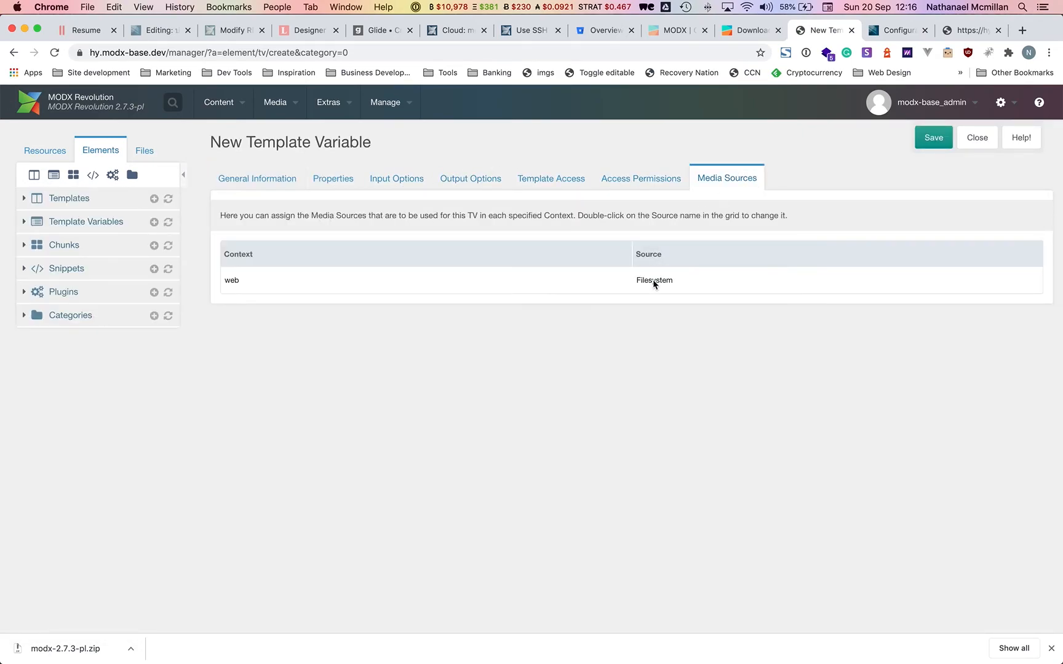
double_click(653, 282)
click(669, 301)
double_click(667, 282)
click(673, 284)
click(665, 313)
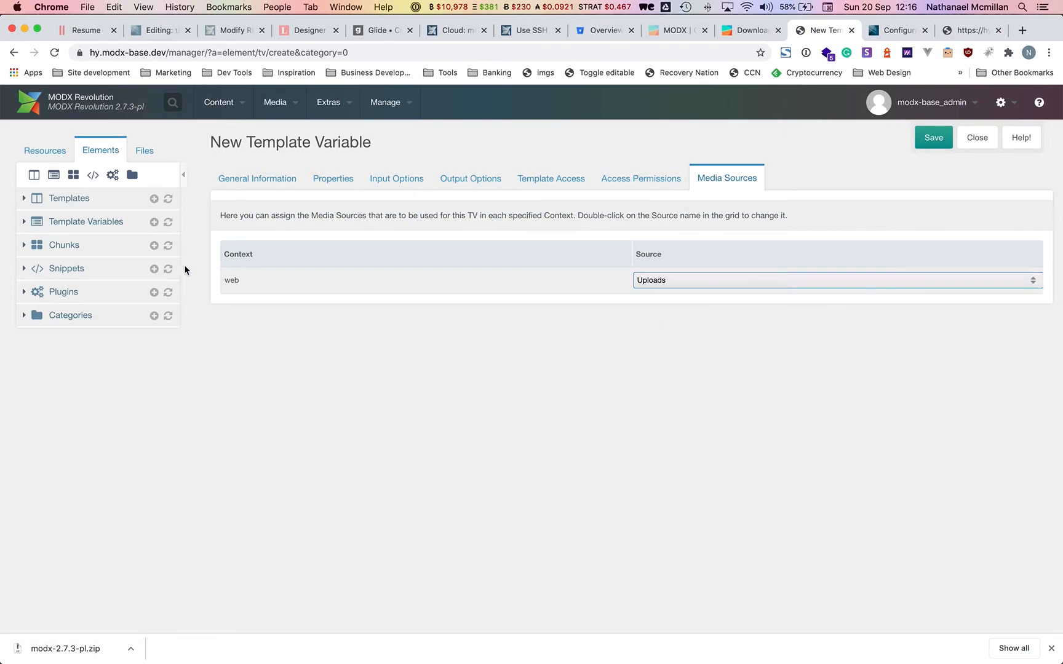
Set the template variable's input type to Image and show the Filesystem tree.
click(268, 177)
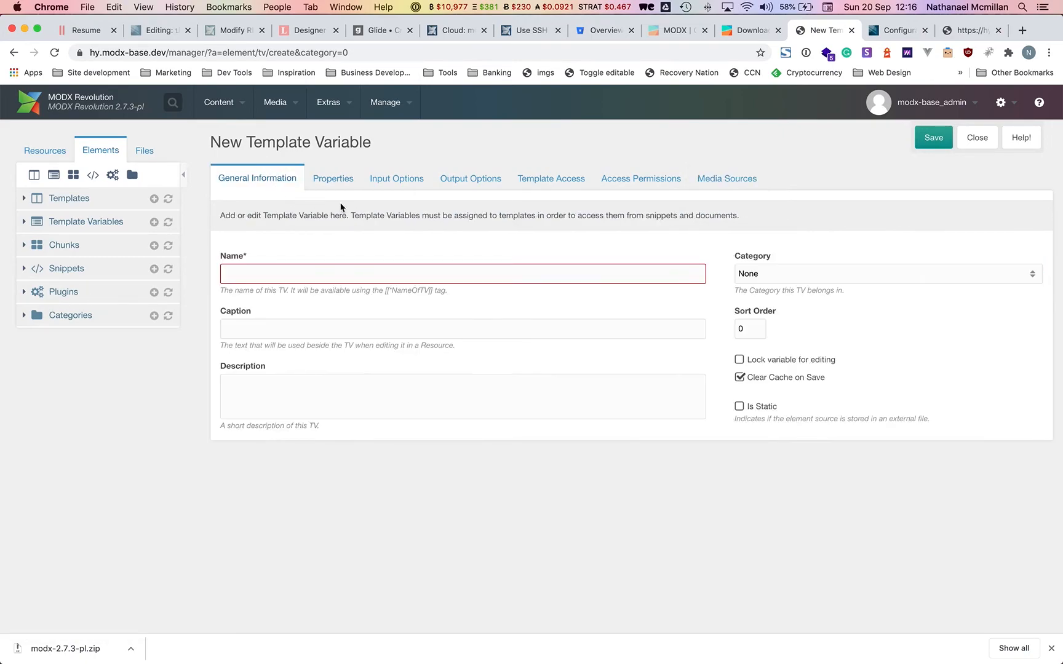
click(407, 186)
click(332, 272)
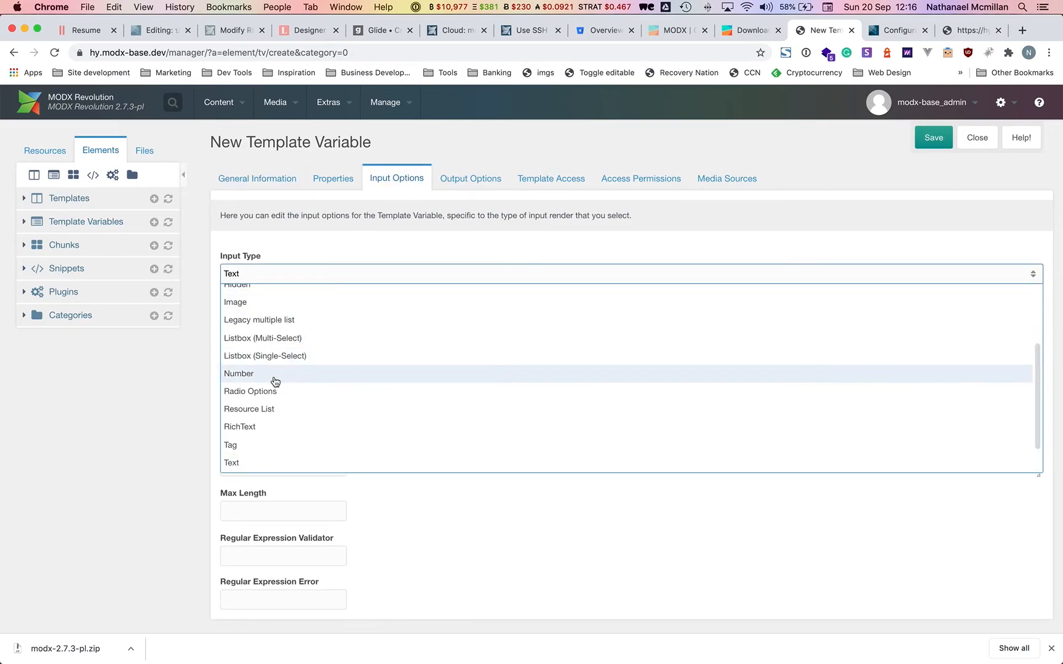
click(281, 302)
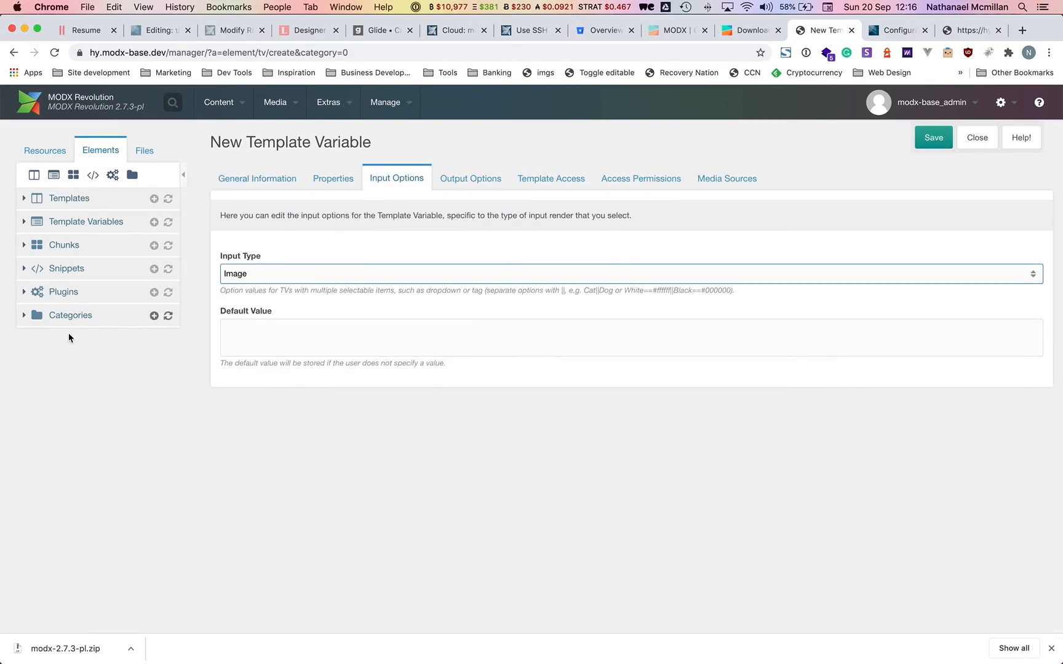
click(144, 150)
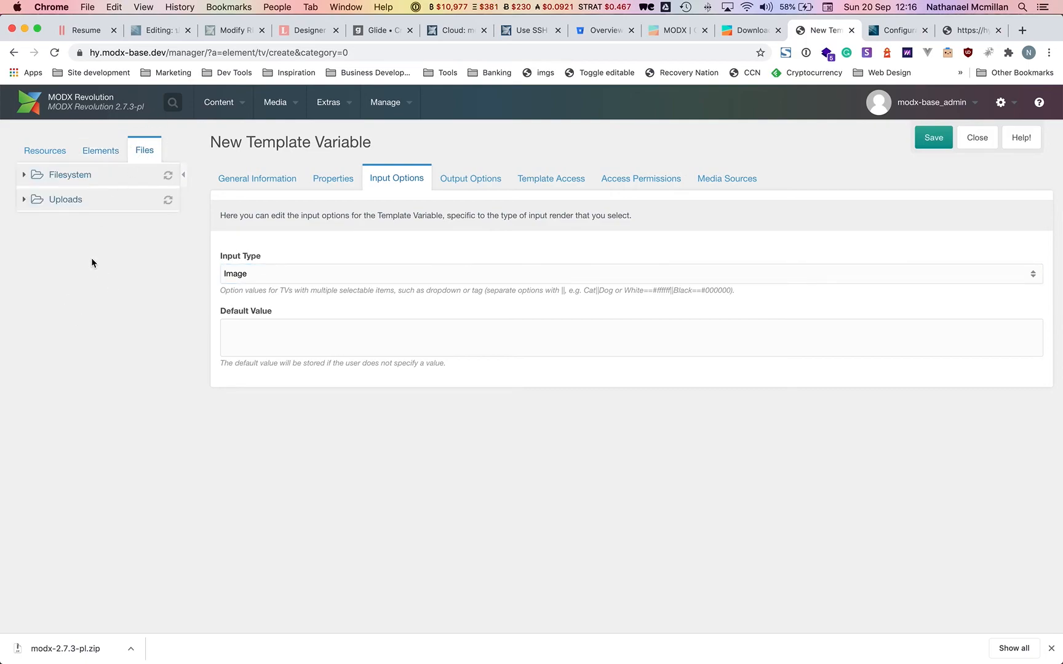
click(70, 175)
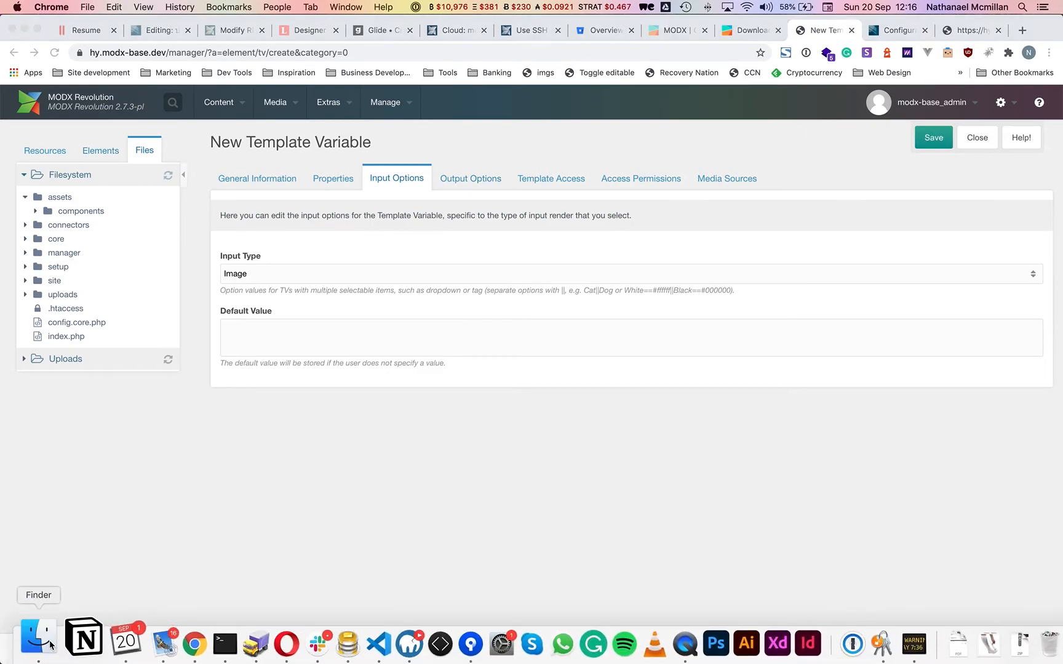
Open the hy-modx-base project in VS Code and expand site/_elements down to templates.
click(34, 638)
scroll(344, 174, left, 10)
click(168, 147)
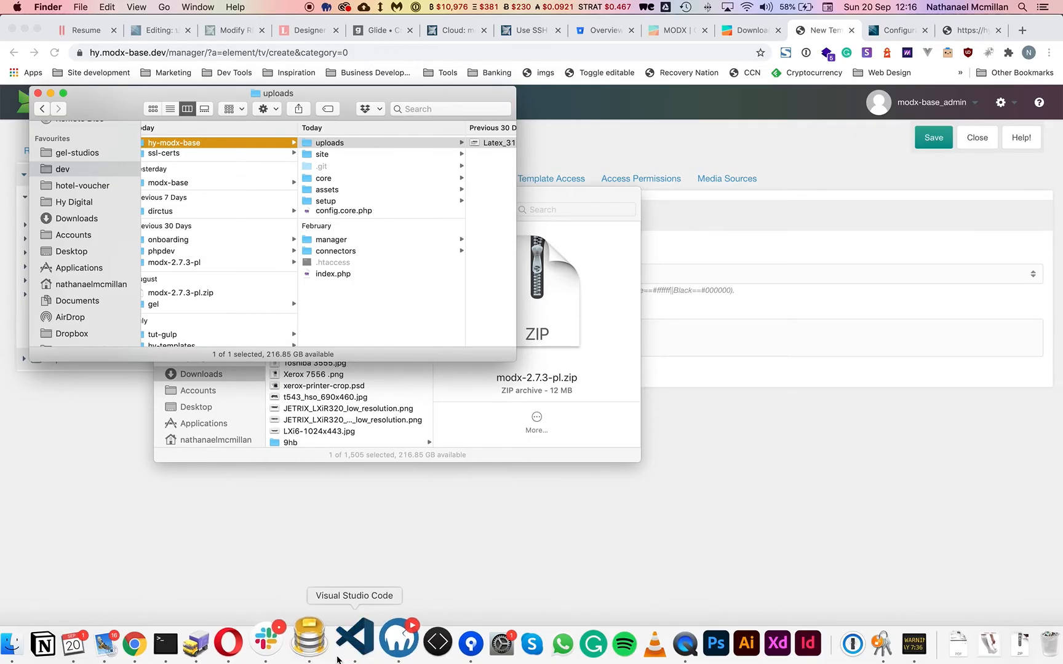
click(337, 659)
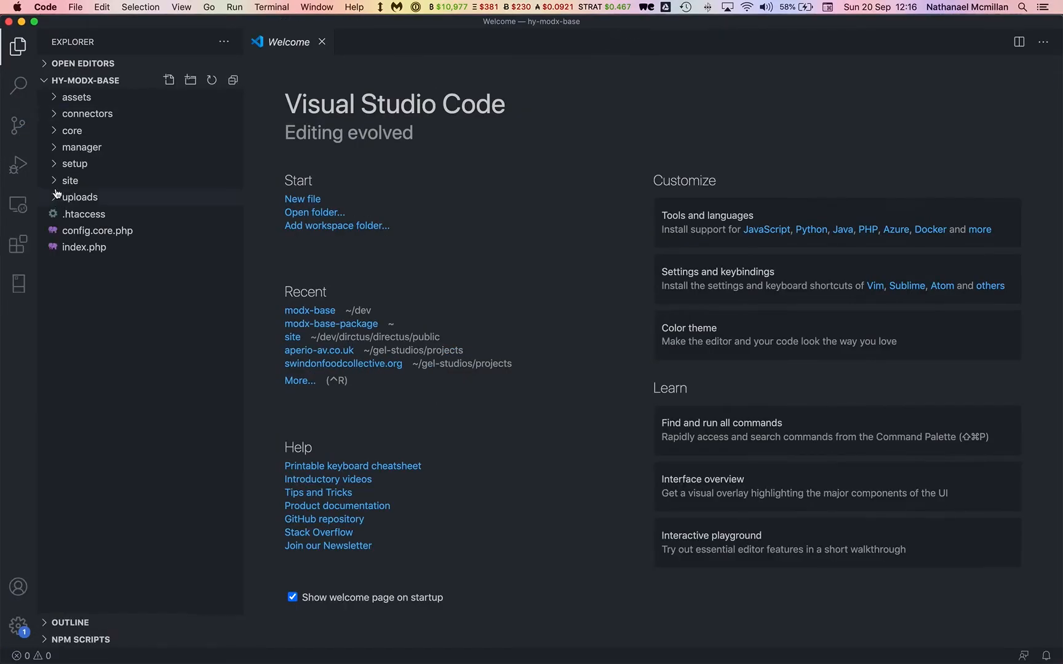
click(55, 182)
click(65, 215)
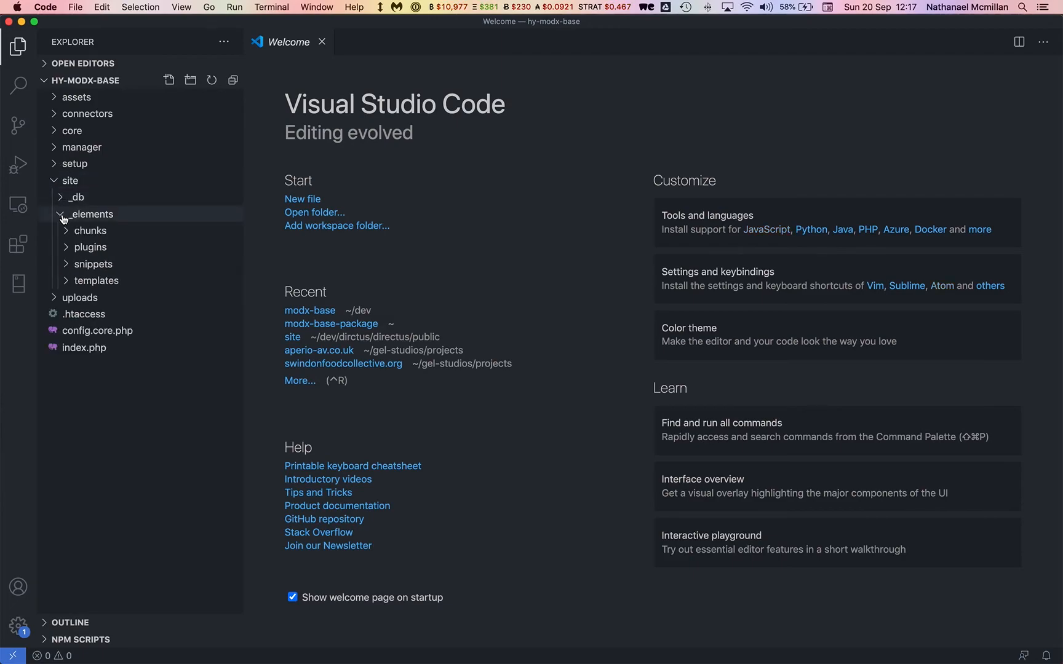
click(72, 231)
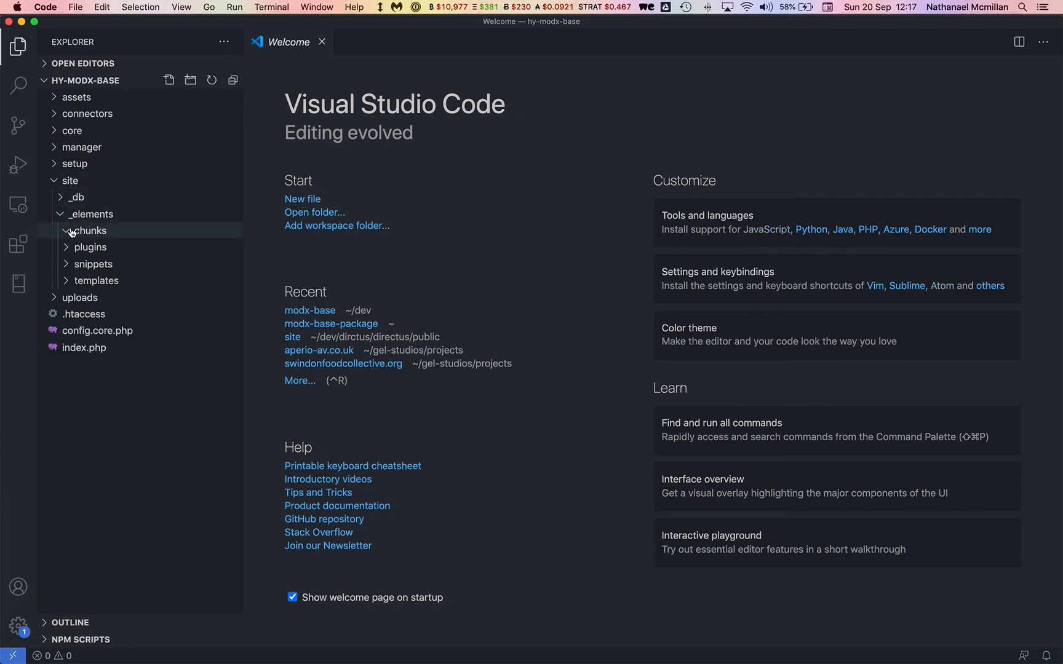
click(72, 285)
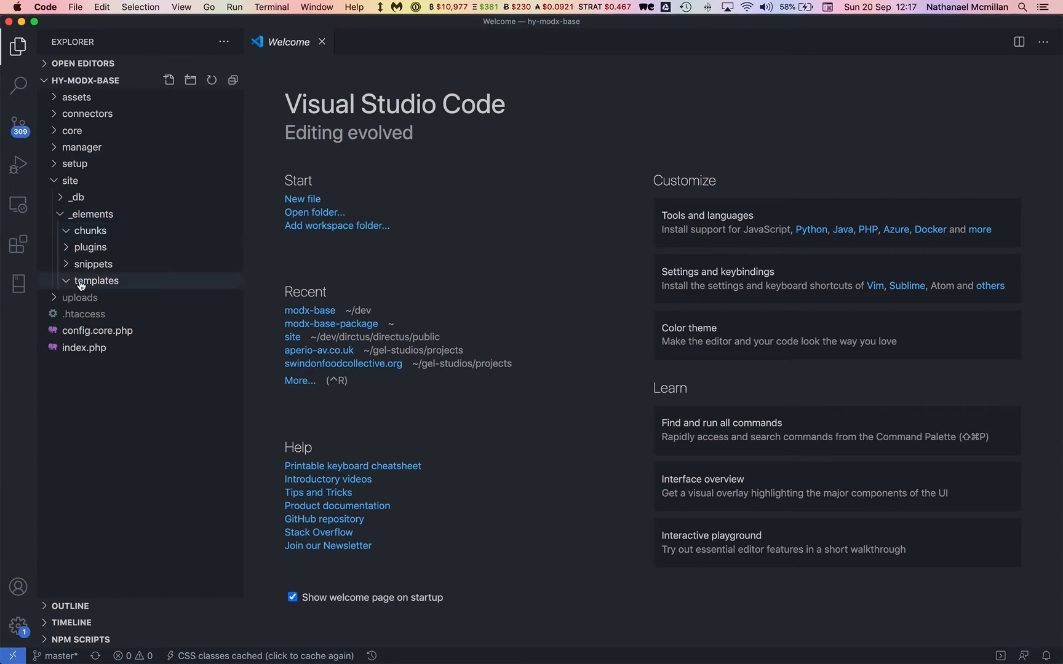
Create a 'Holding' folder inside templates and bring up its actions for a new file.
right_click(103, 282)
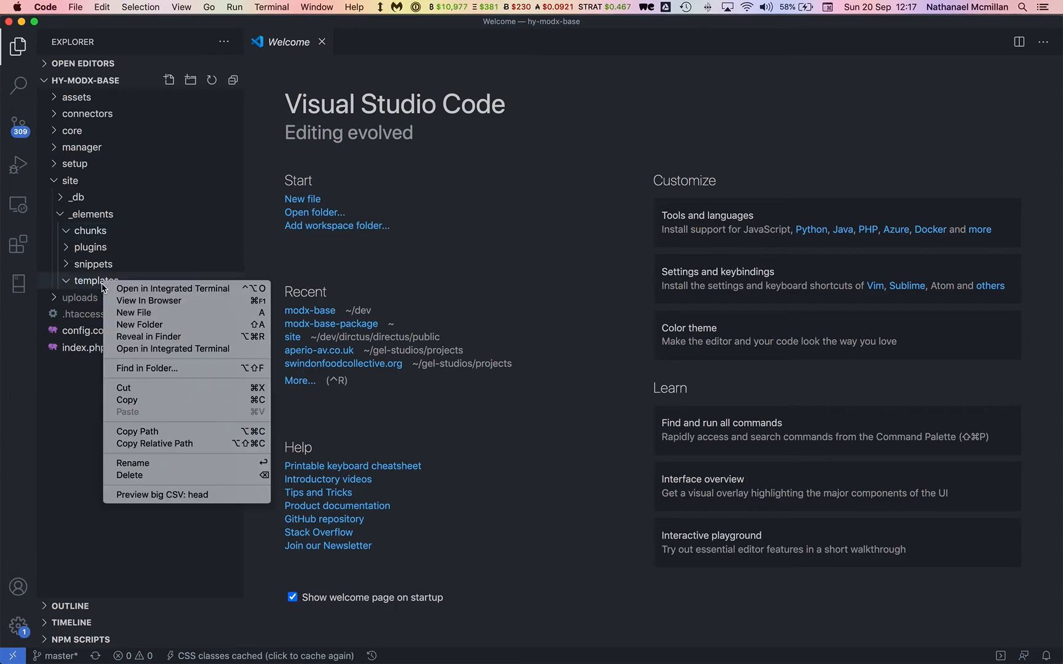
click(141, 313)
text(Holding)
key(Return)
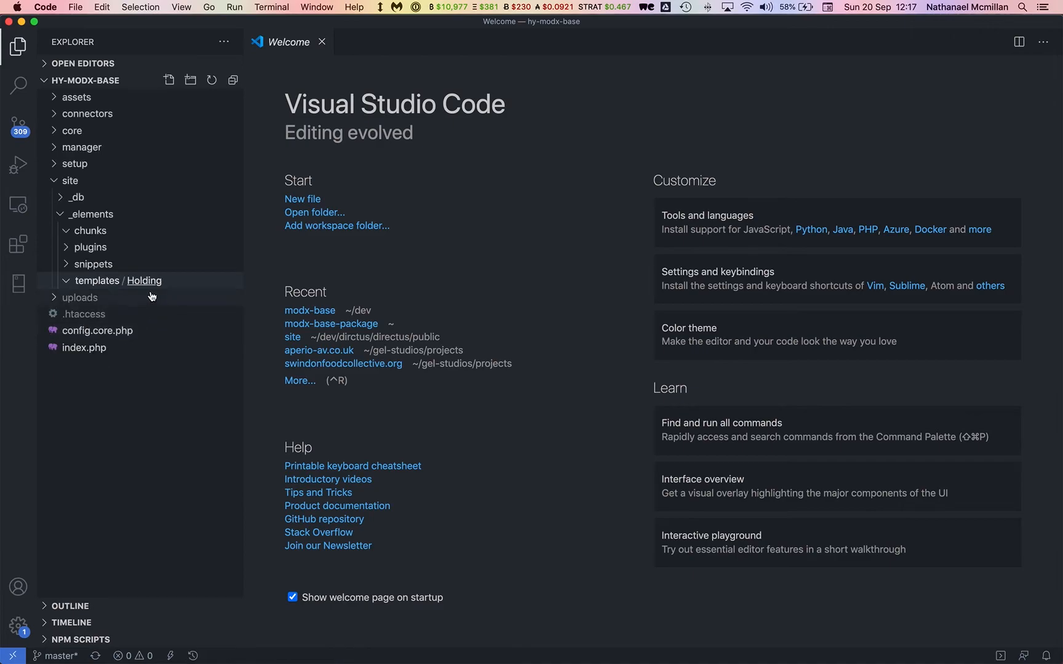
right_click(147, 282)
Create a new file named holding_template.tpl in the Holding folder.
click(163, 321)
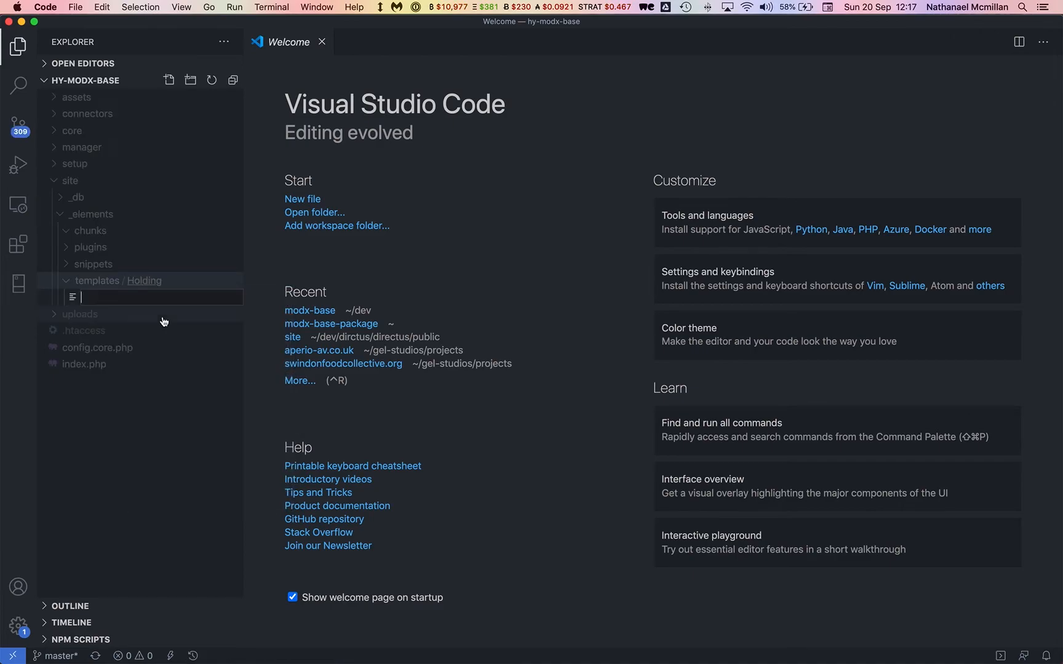
text(holding_template.tpl)
key(Return)
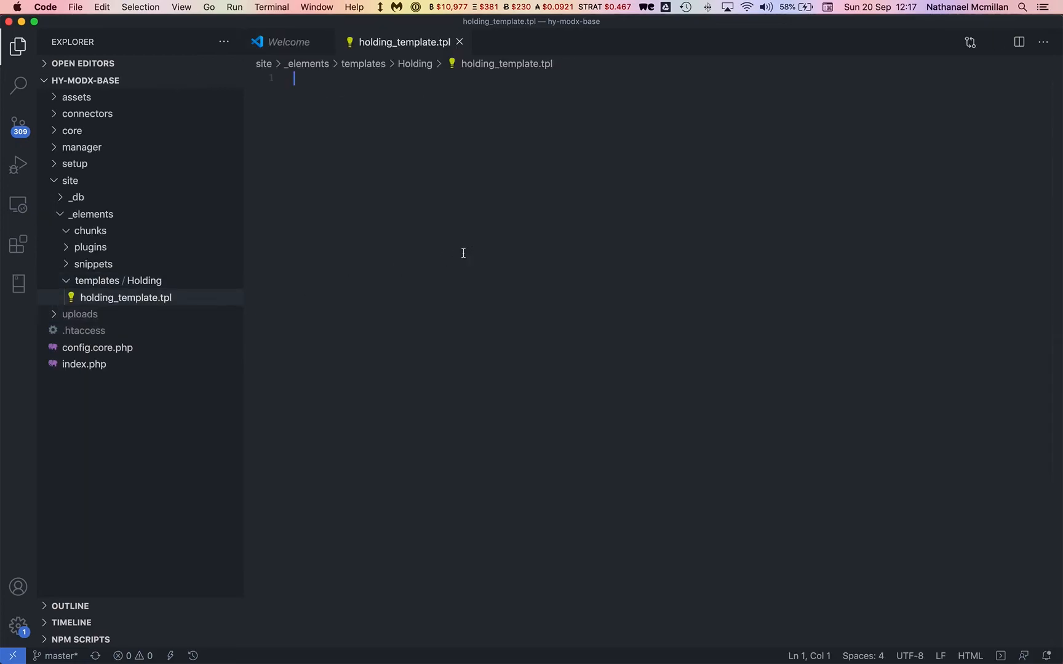
text(html5)
key(BackSpace)
key(BackSpace)
key(BackSpace)
key(BackSpace)
key(BackSpace)
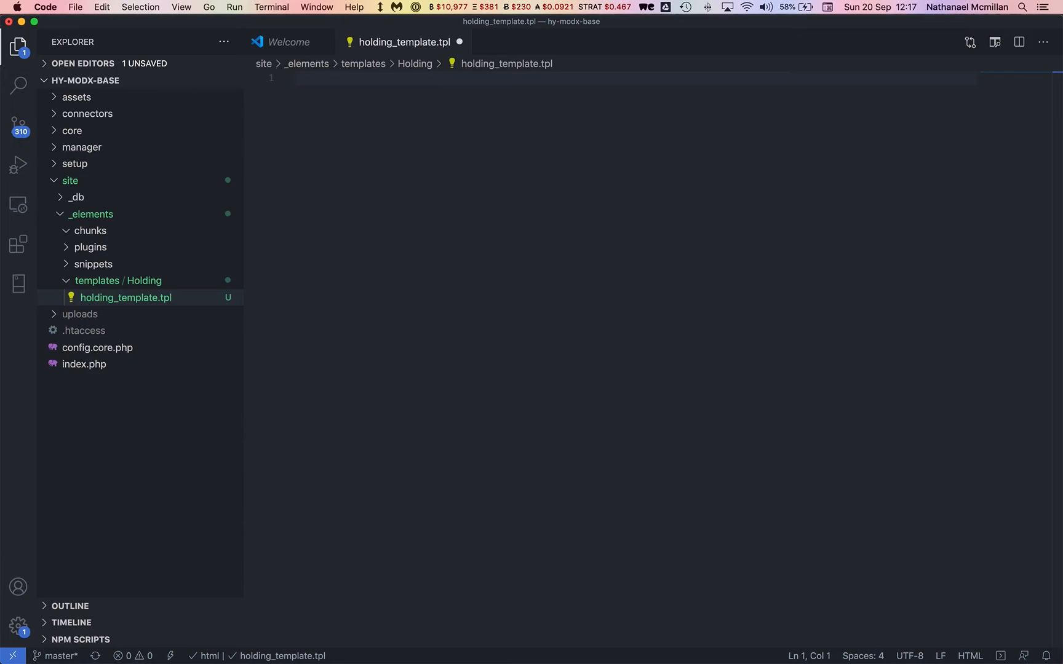
Set the file language to HTML and insert an HTML5 boilerplate titled [[*pagetitle]].
click(969, 655)
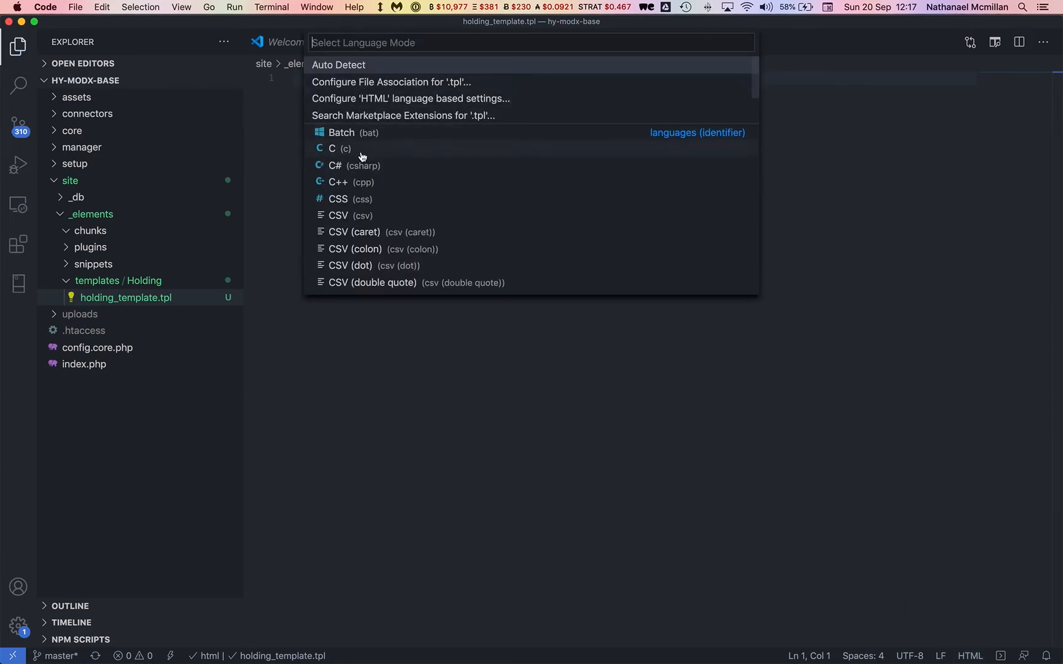
text(html)
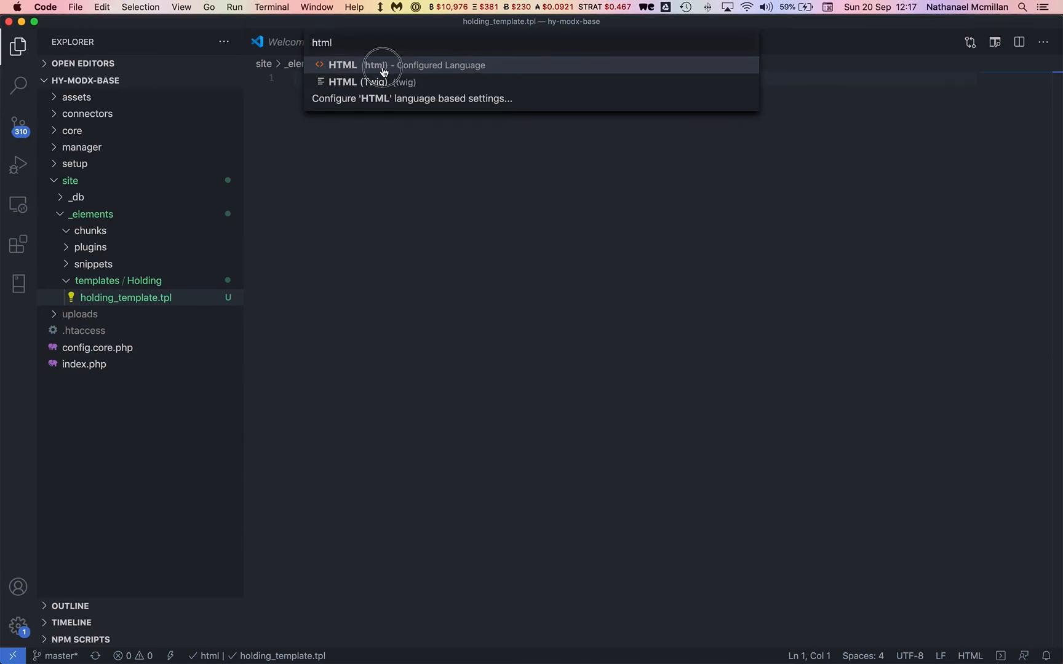
click(383, 65)
text(html)
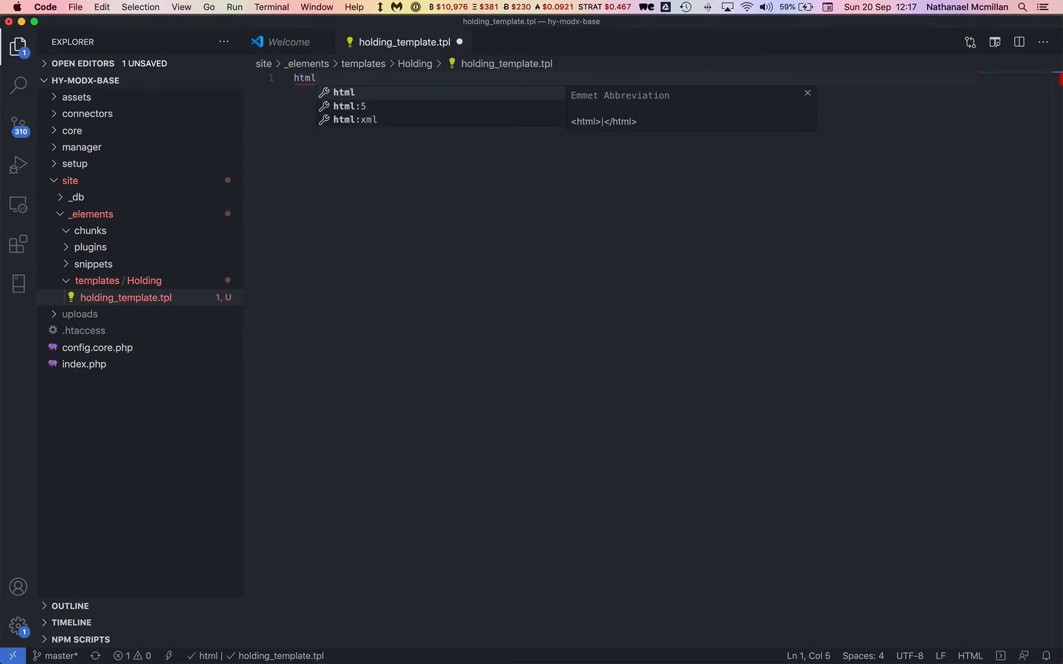
key(Down)
key(Return)
key(Tab)
key(BackSpace)
text([[*pagetitle]])
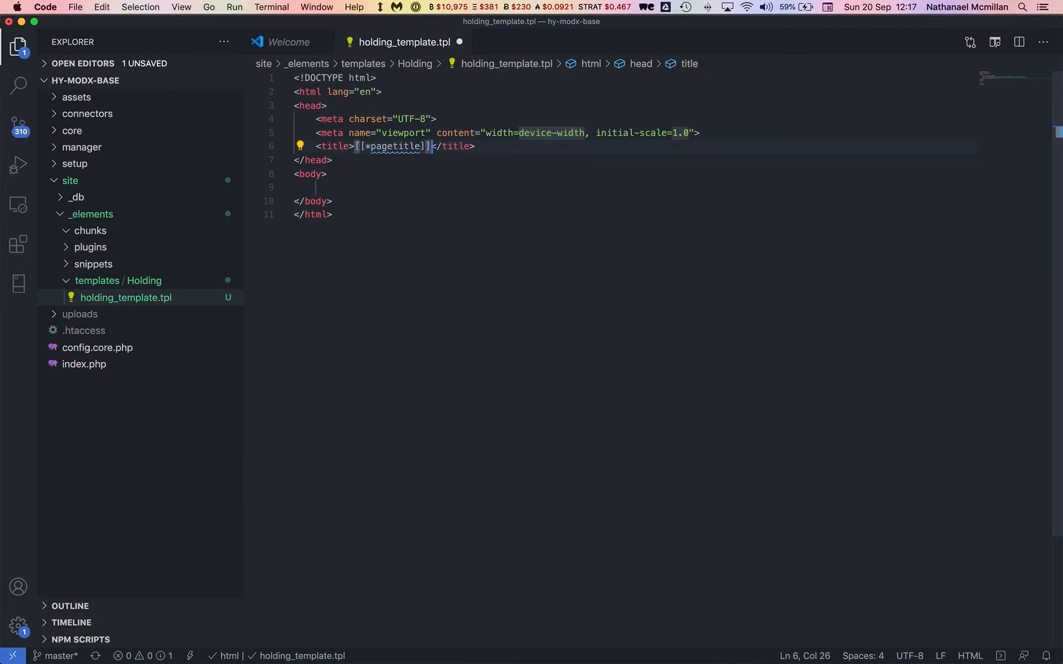
Add an <h1> heading reading "This is the holding template" to the body.
key(End)
key(Down)
key(Down)
key(Down)
text(h1)
key(Tab)
text(This is the hol)
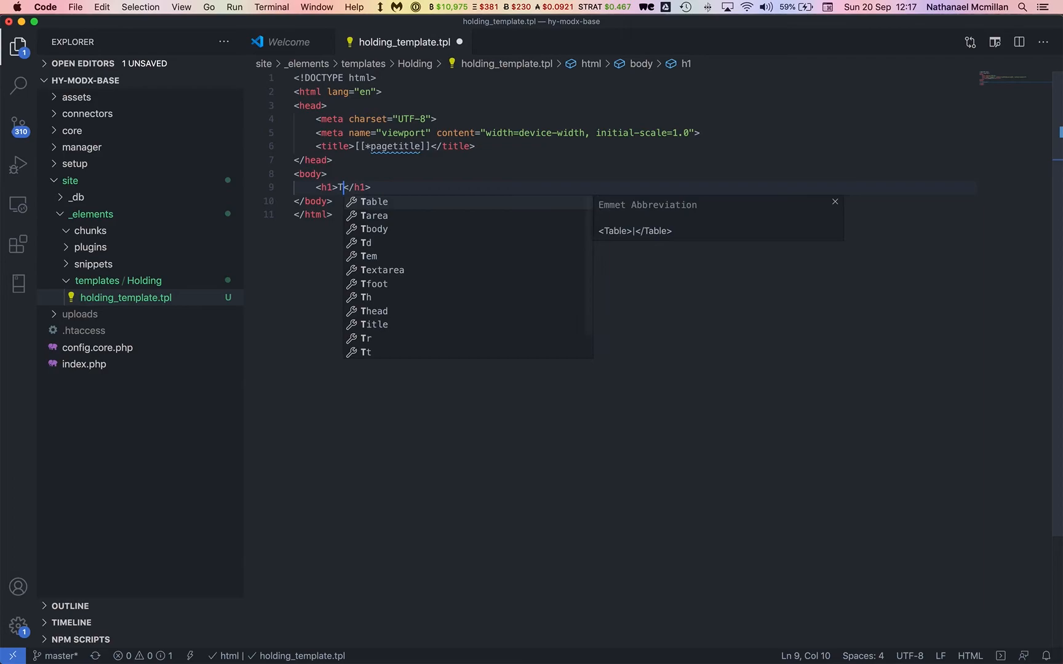
text(ding template)
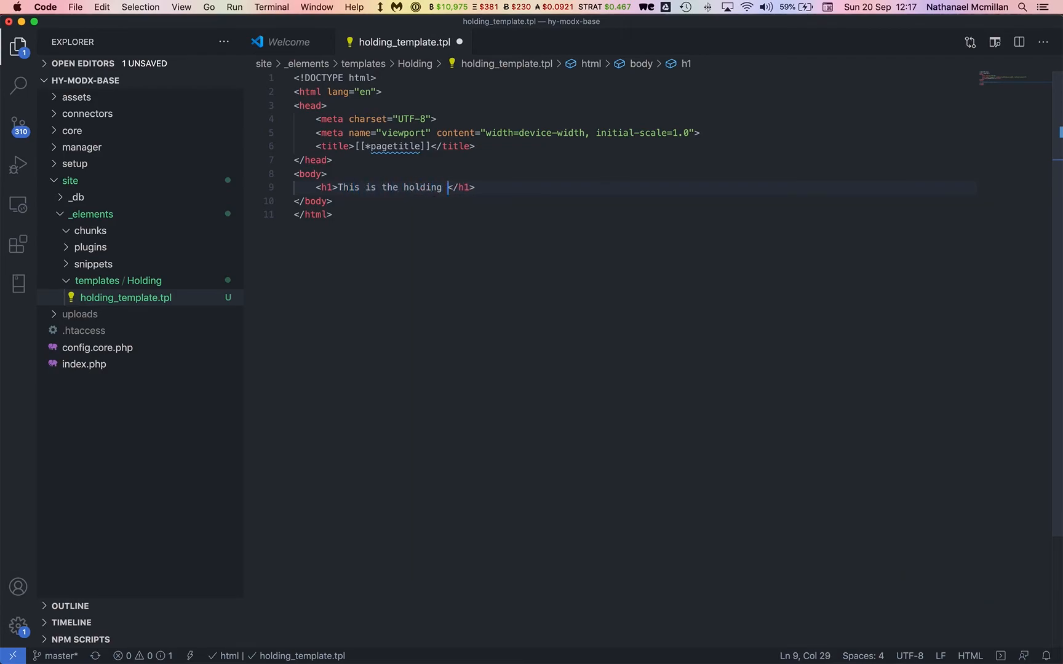
click(383, 243)
key(super+Tab)
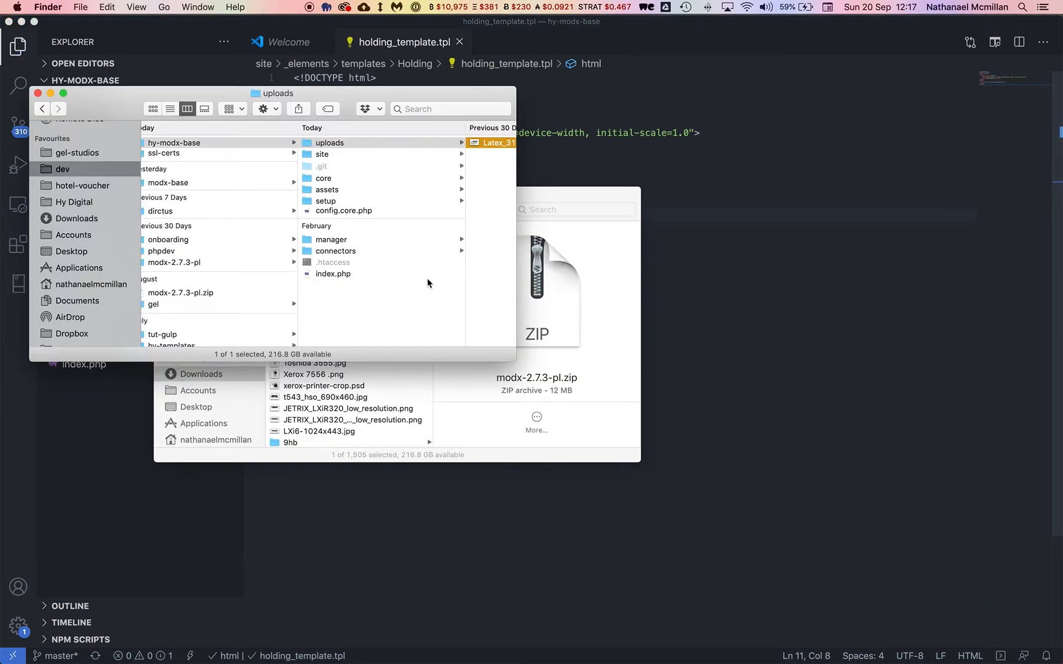
key(super+Tab)
Open holding_template under Elements > Templates > Holding and scroll to its template code.
click(199, 337)
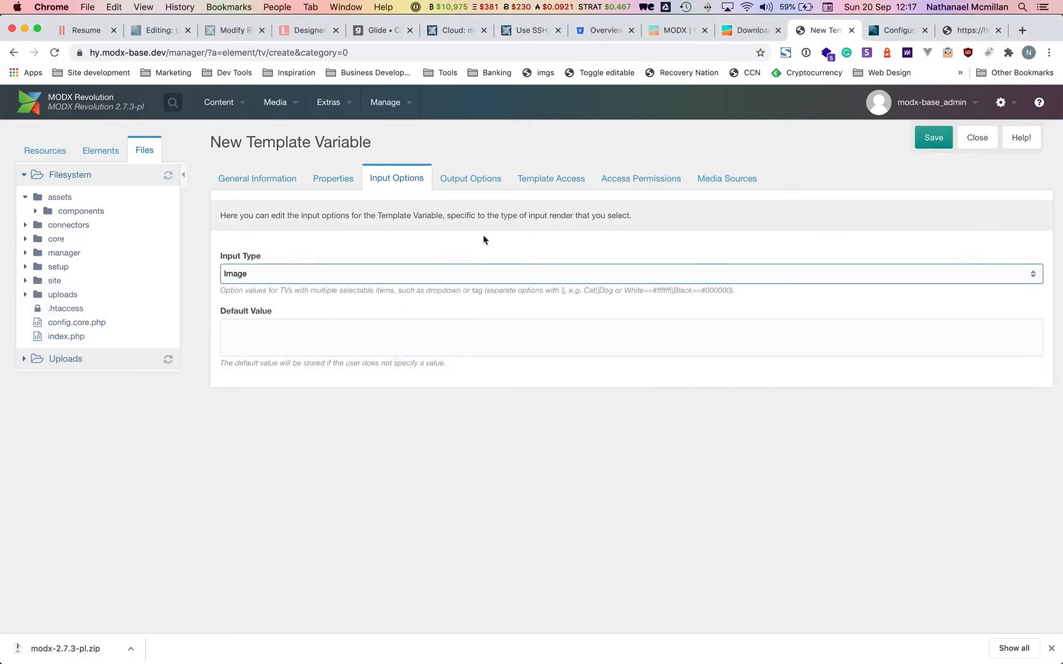
click(110, 153)
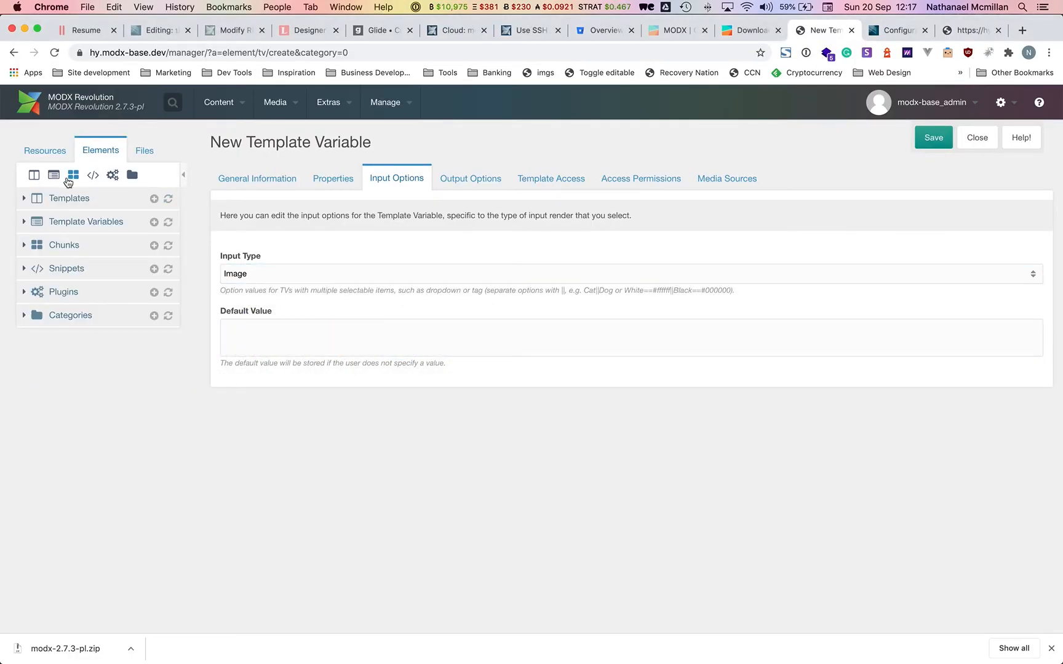
click(23, 198)
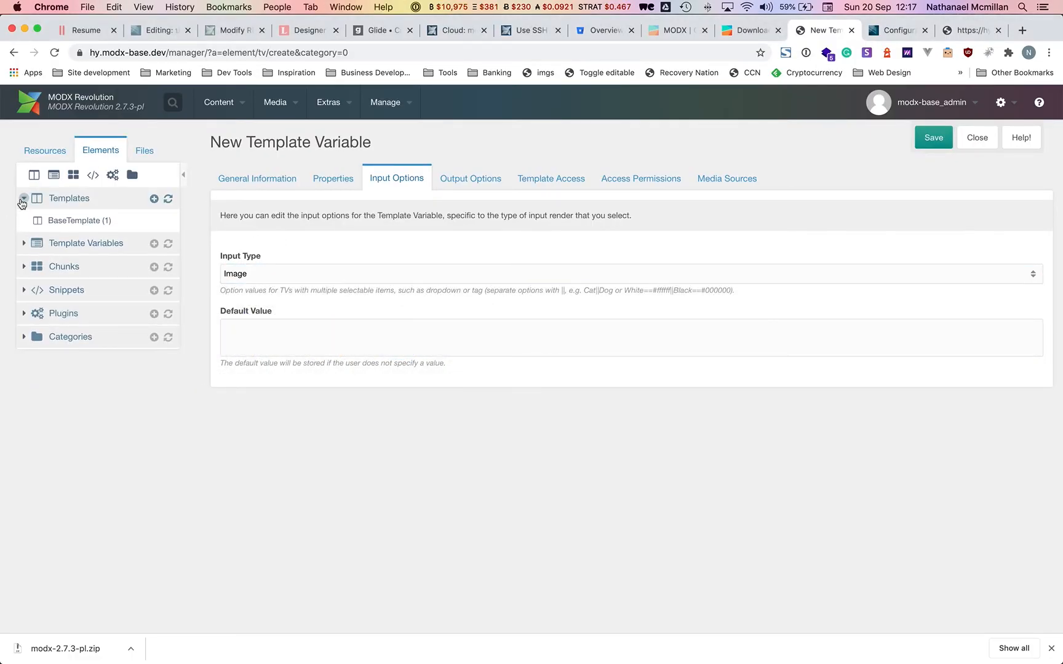
key(super+r)
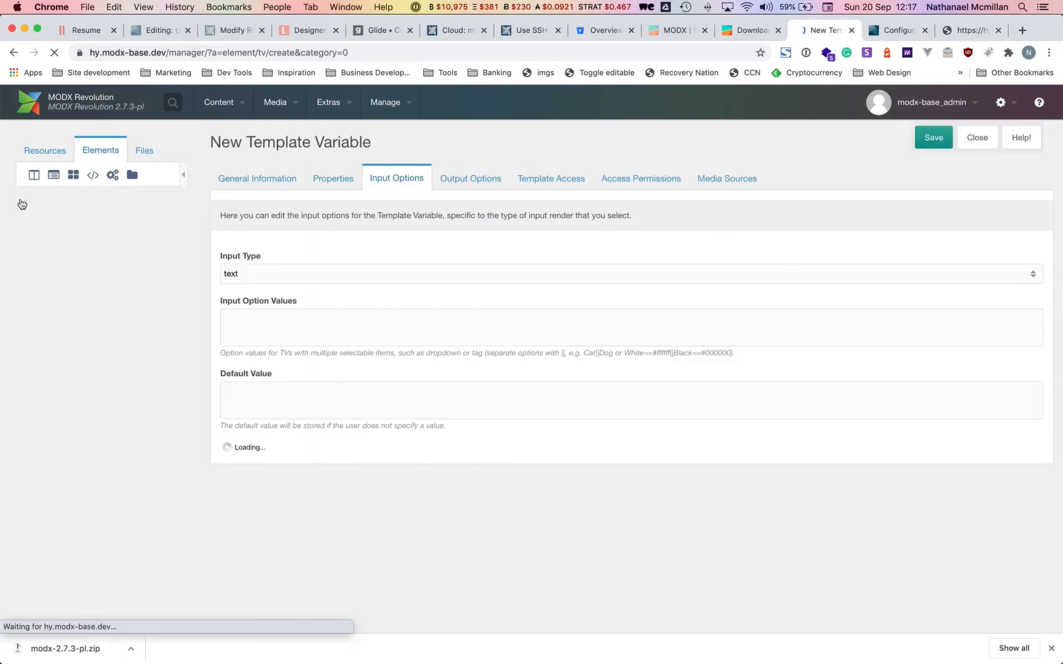
click(23, 200)
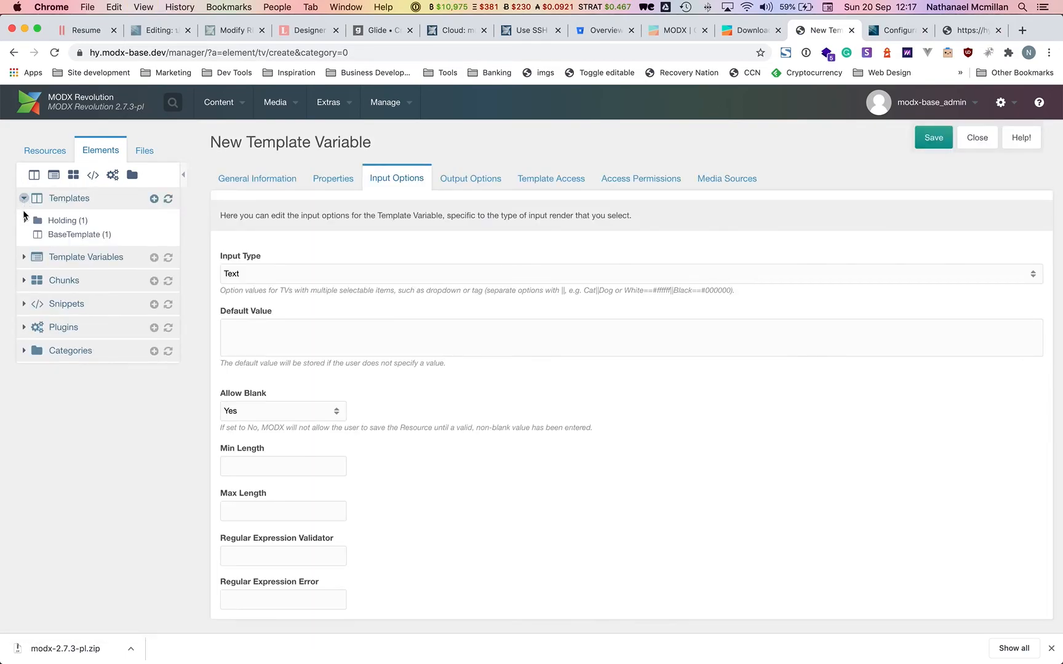
click(25, 222)
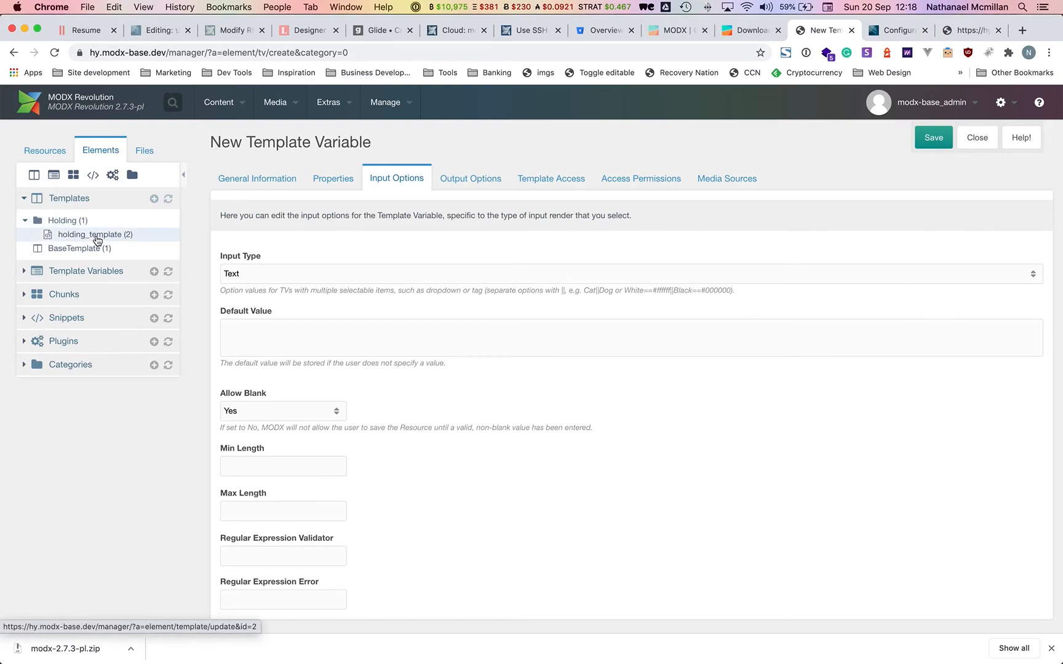
click(97, 238)
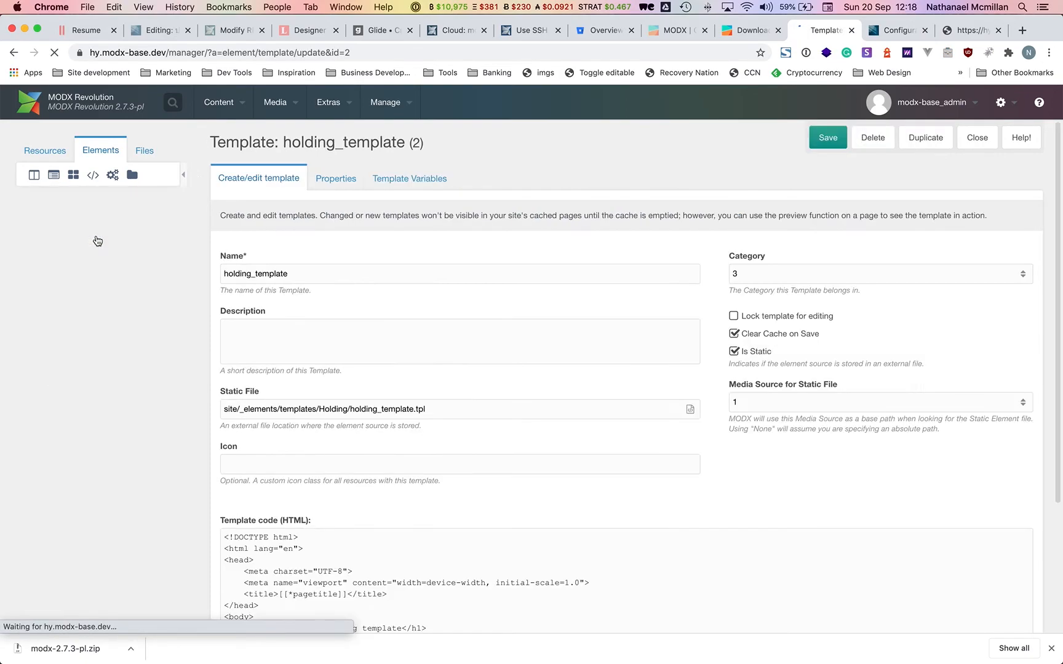
scroll(391, 553, down, 3)
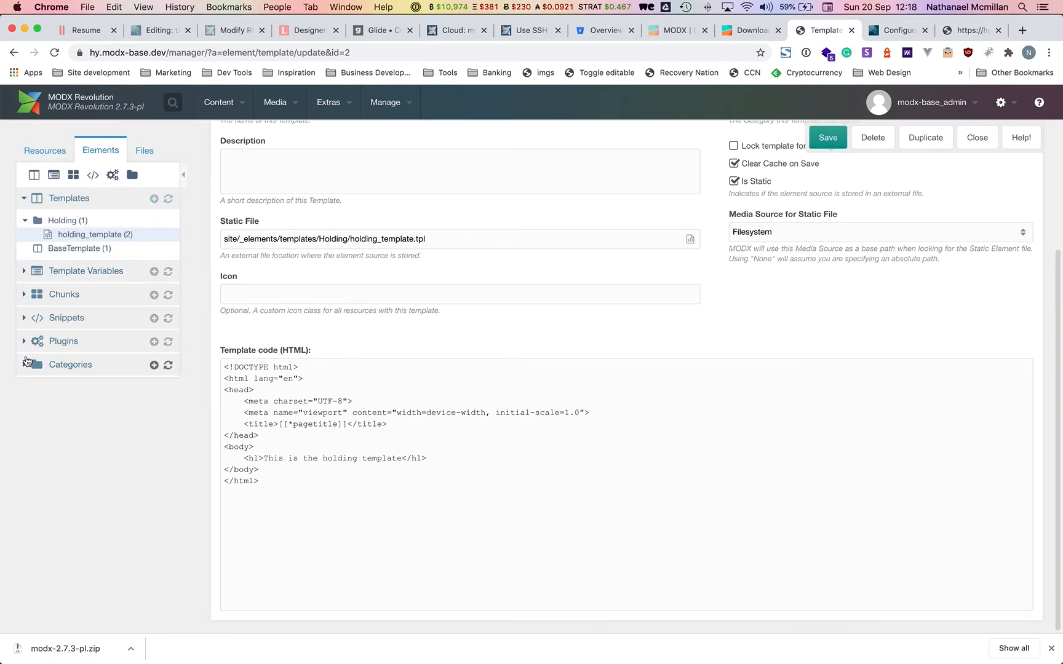
Quick-create a published document 'Holding page' in DO NOT EDIT using holding_template.
click(60, 156)
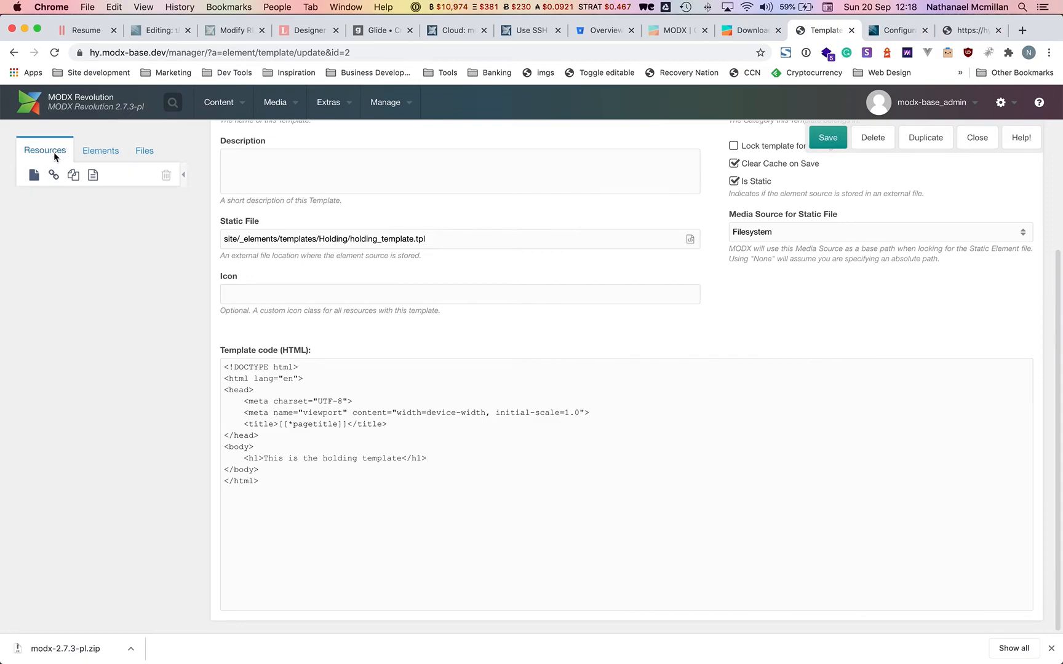
right_click(82, 235)
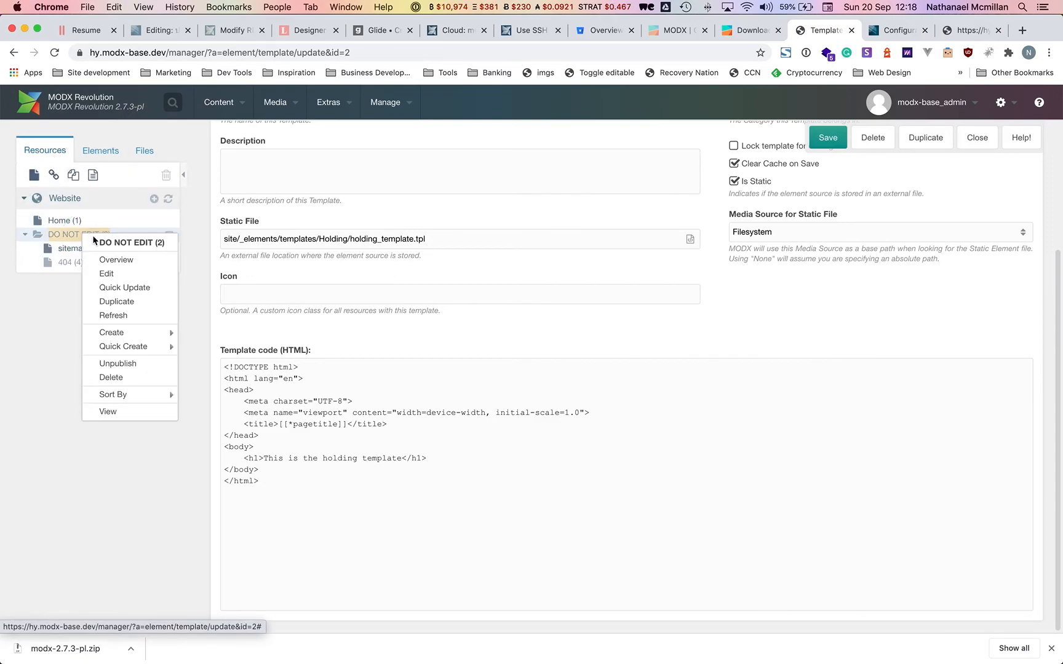
mouse_move(147, 346)
click(225, 349)
text(Holding page)
click(687, 216)
click(651, 281)
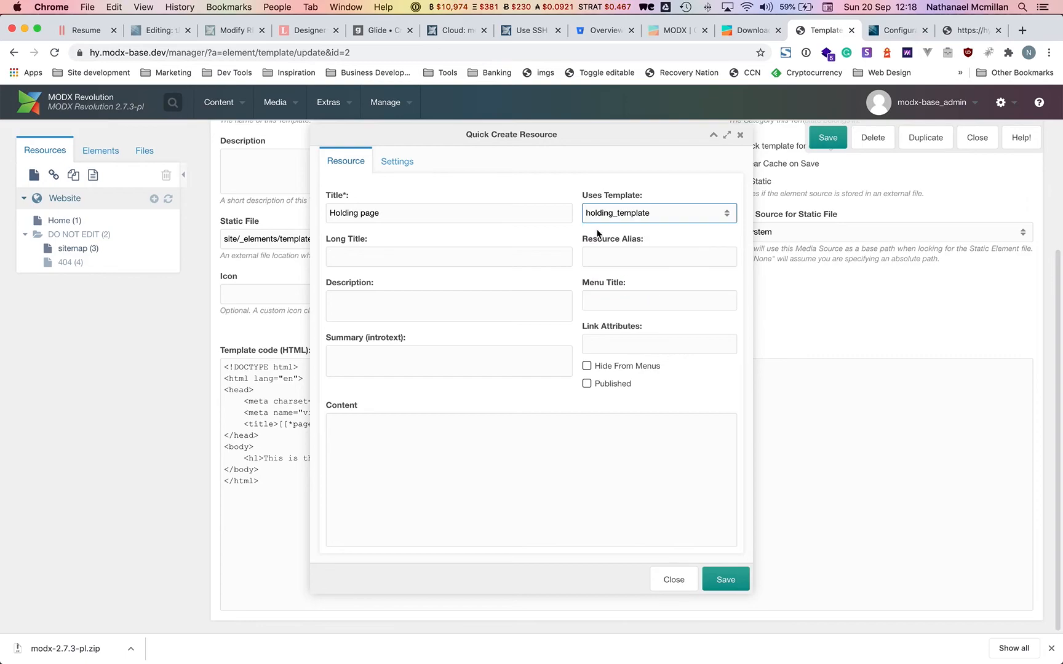
click(595, 386)
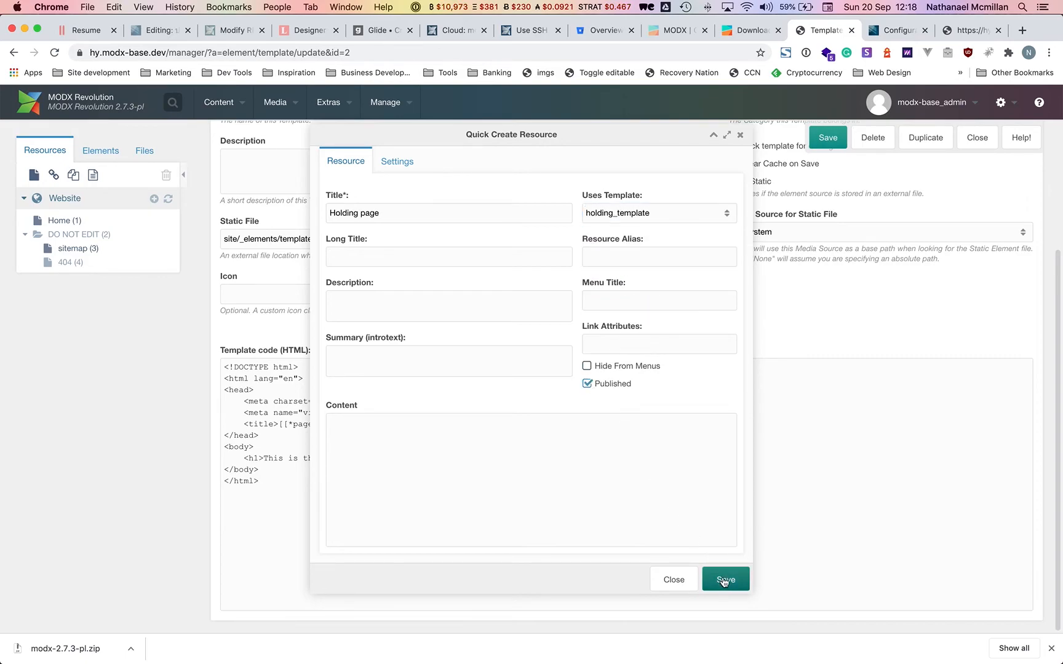
click(723, 579)
Freeze the Holding page URI as holding-page.html and save.
click(72, 277)
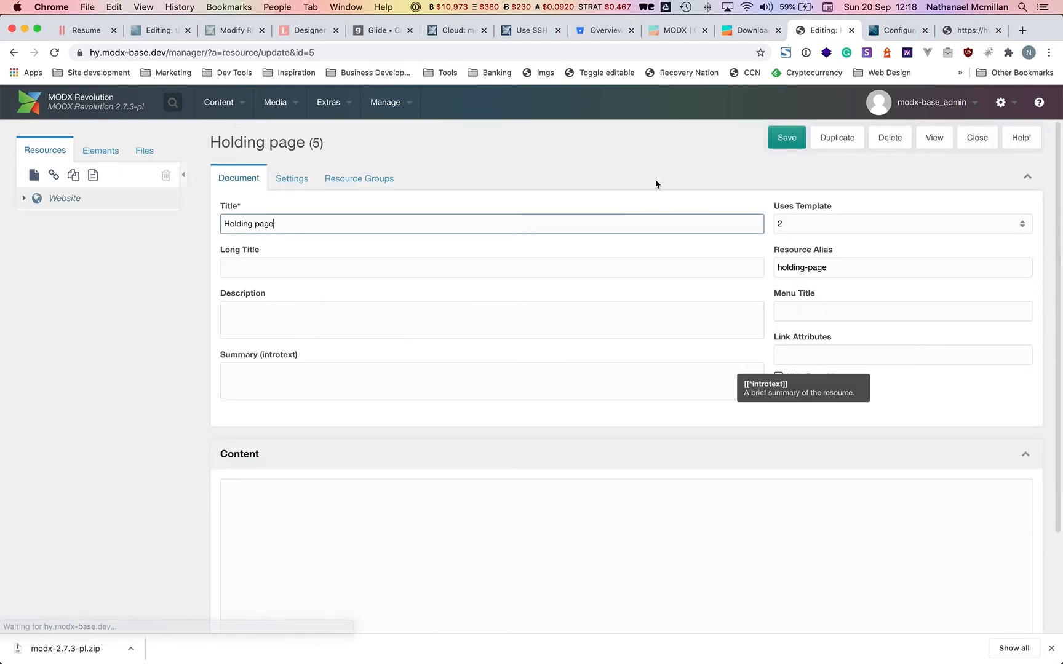
click(291, 177)
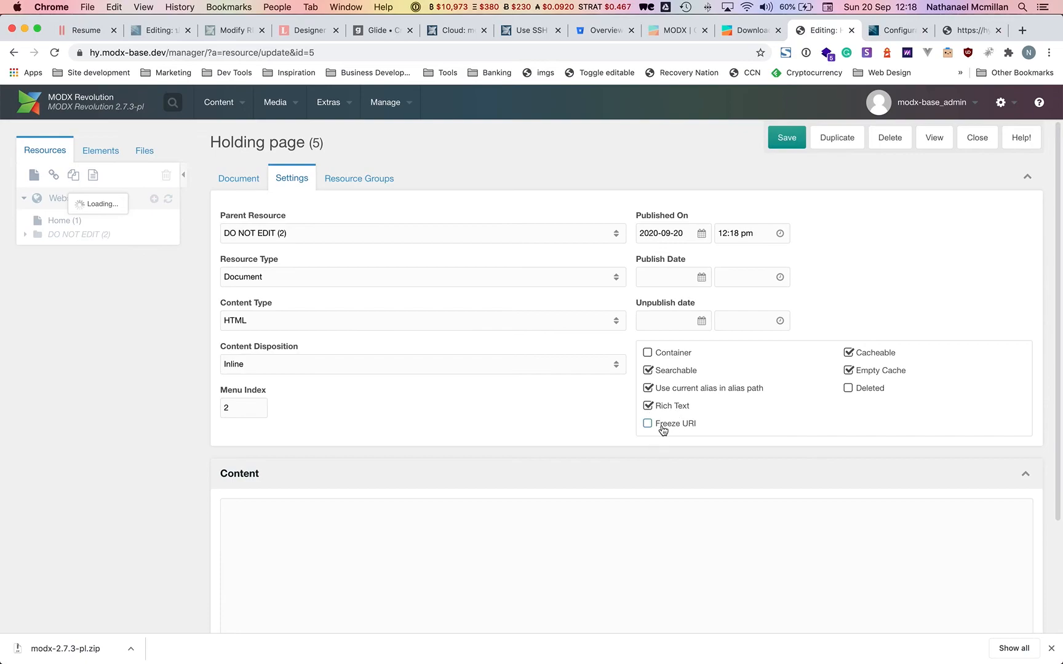
click(648, 424)
click(646, 462)
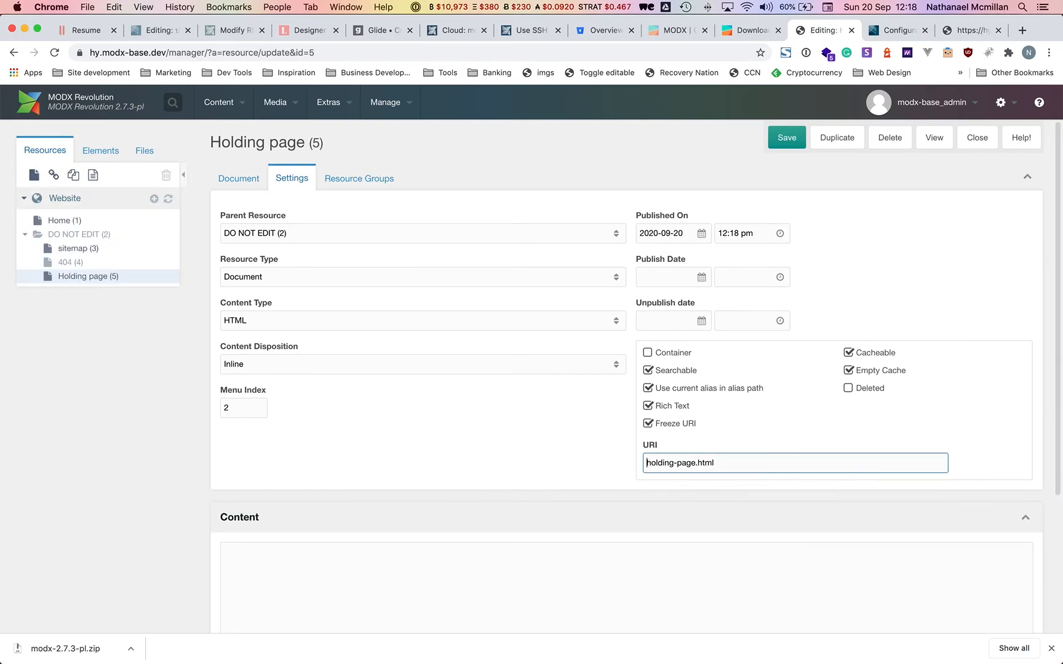
click(787, 137)
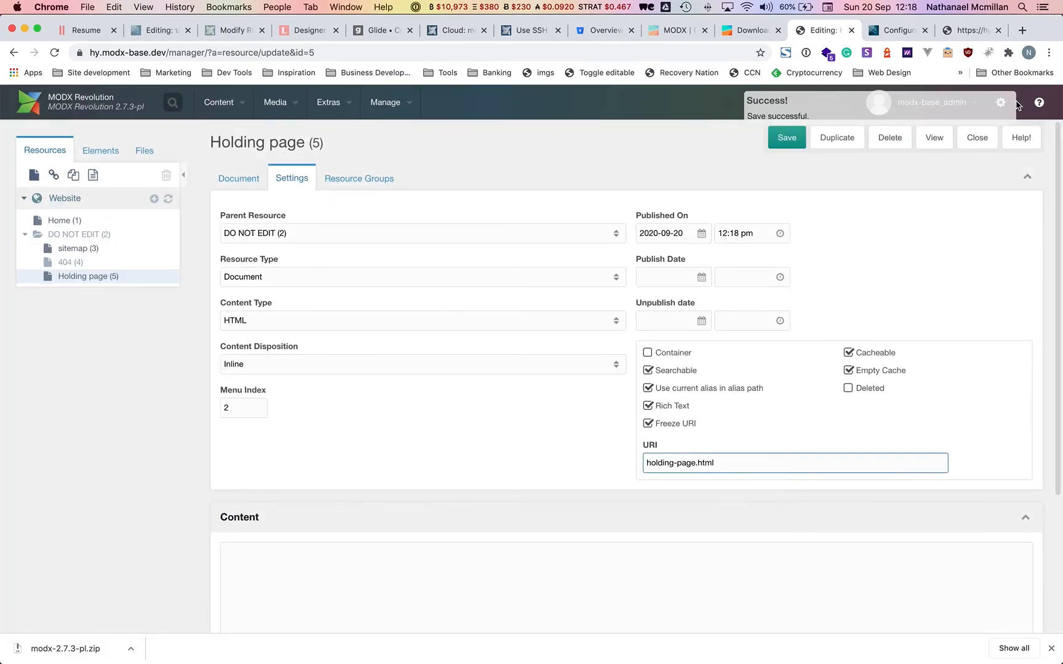
Set the site_start system setting to 5 in the Site area.
mouse_move(1012, 106)
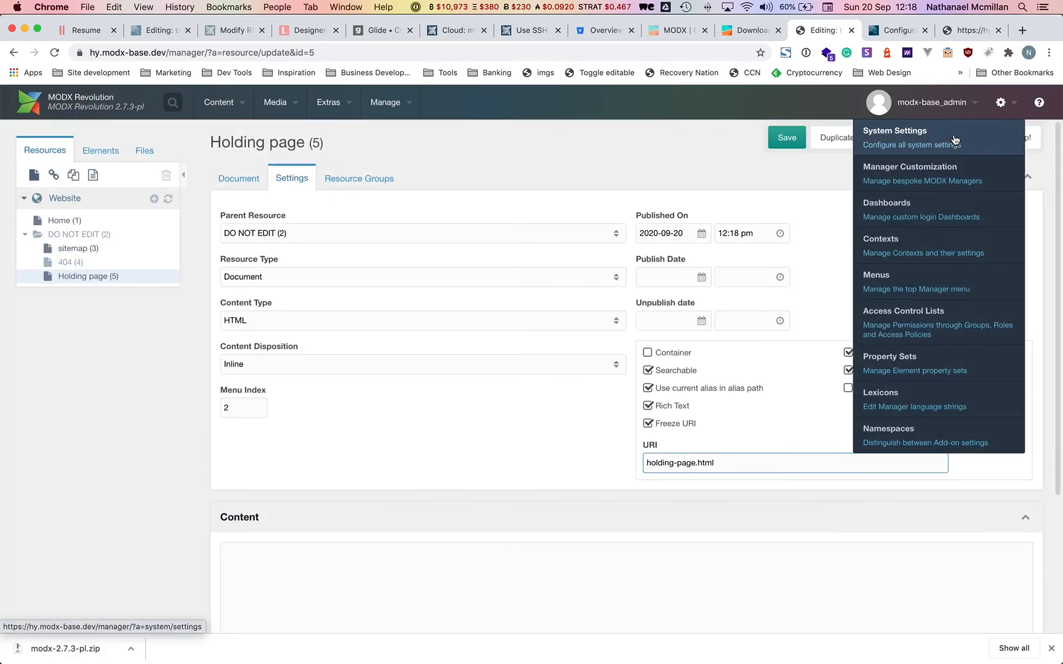
click(954, 140)
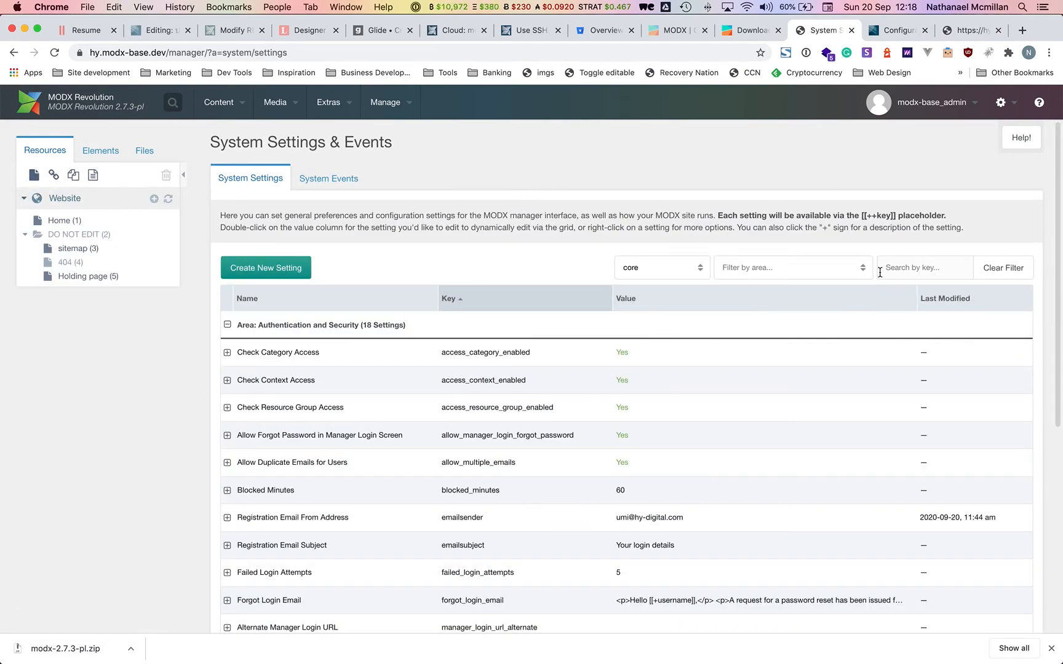
click(862, 268)
scroll(835, 338, down, 1)
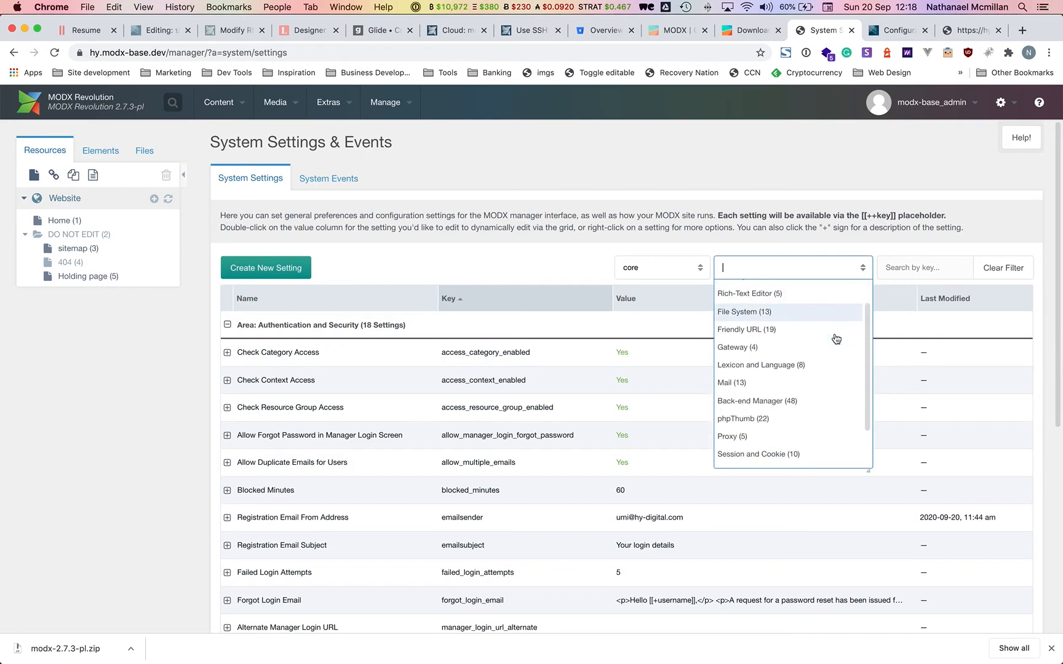
scroll(836, 339, down, 2)
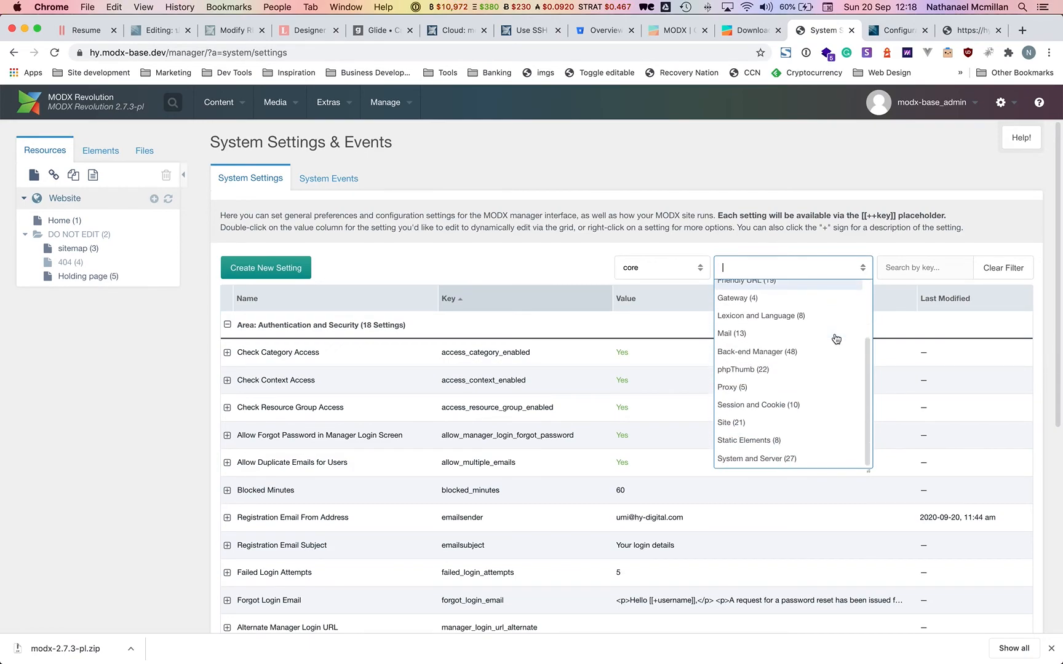
click(745, 423)
scroll(689, 386, down, 3)
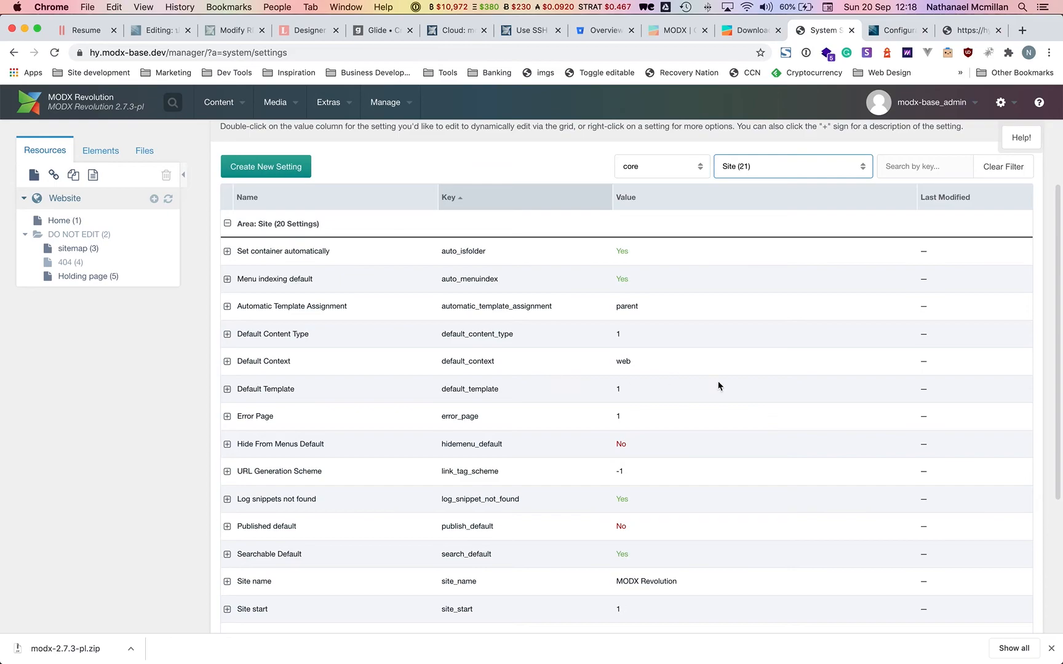
scroll(718, 386, down, 3)
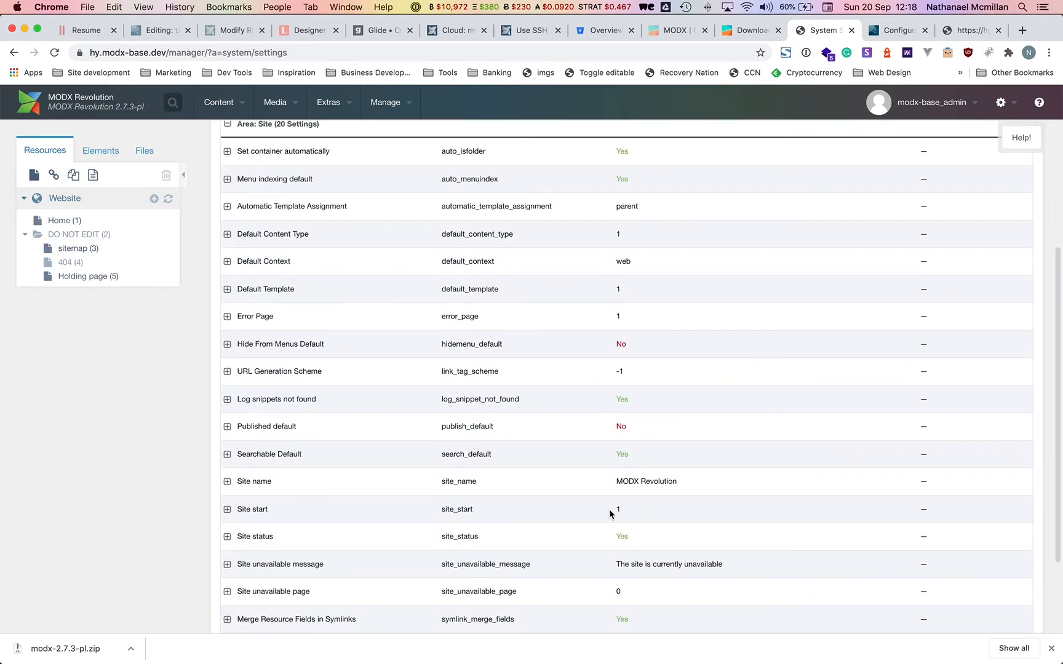
double_click(610, 512)
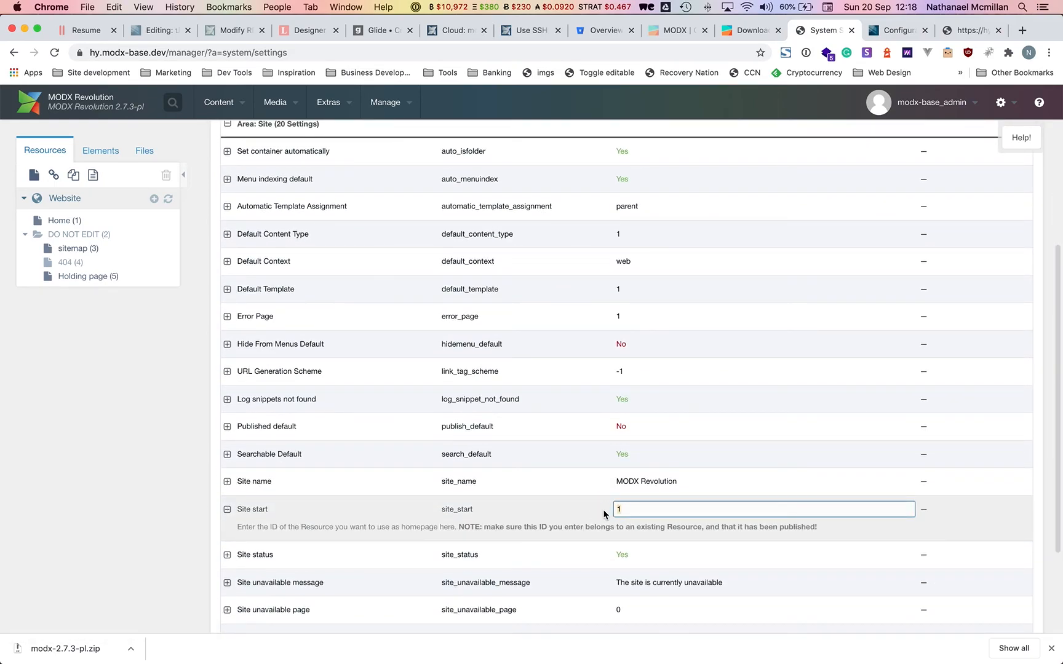
click(508, 505)
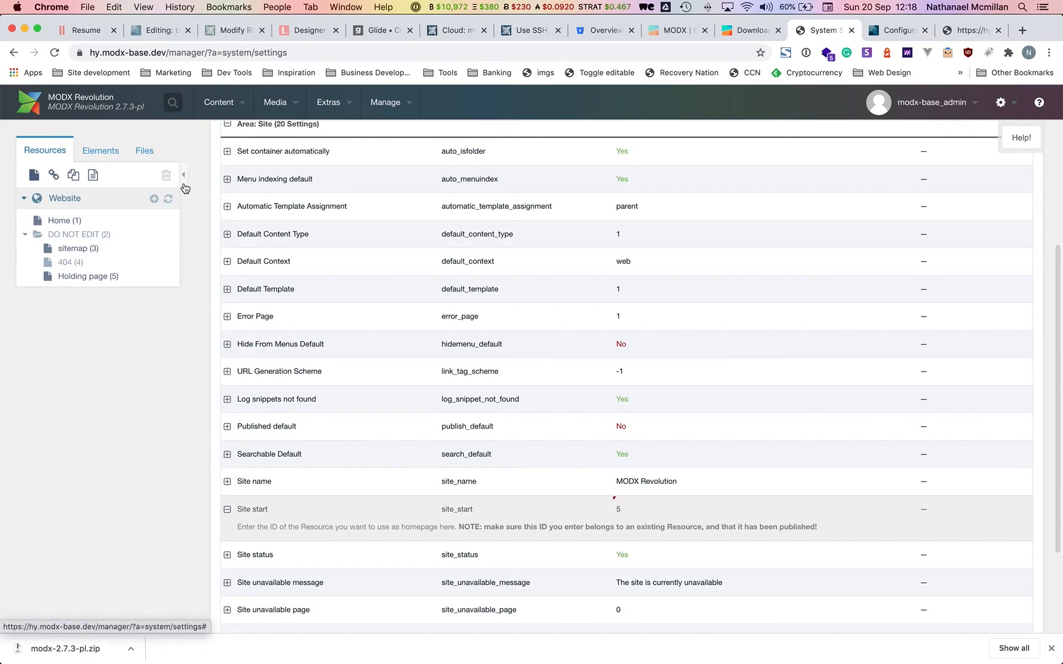
Preview the site to confirm it shows "This is the holding template", then close the preview.
mouse_move(241, 104)
click(251, 178)
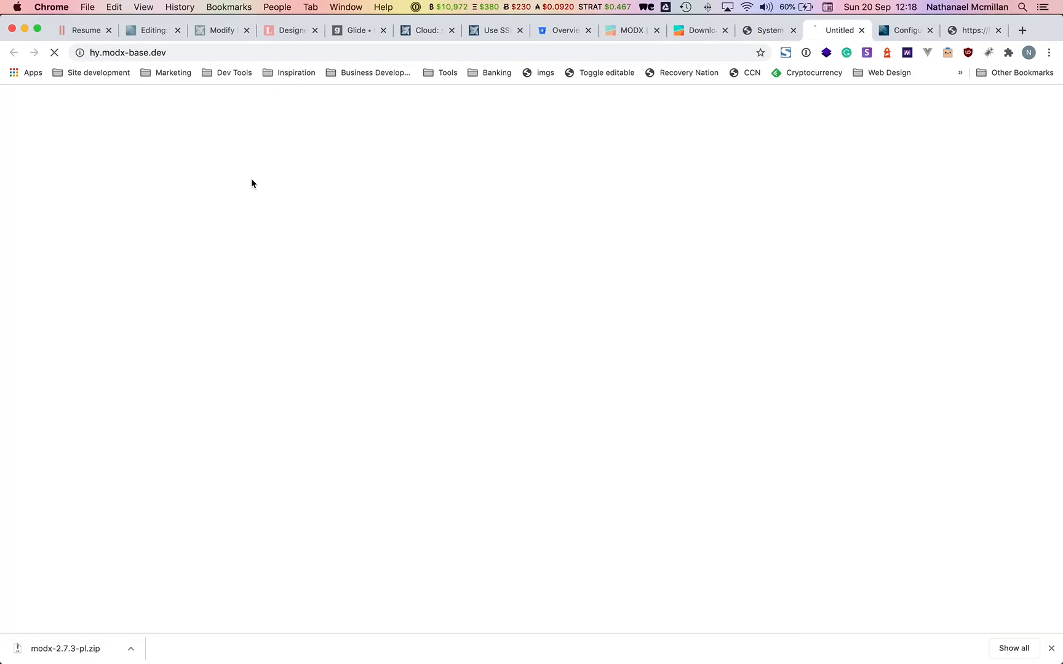
drag(68, 109, 274, 108)
click(316, 112)
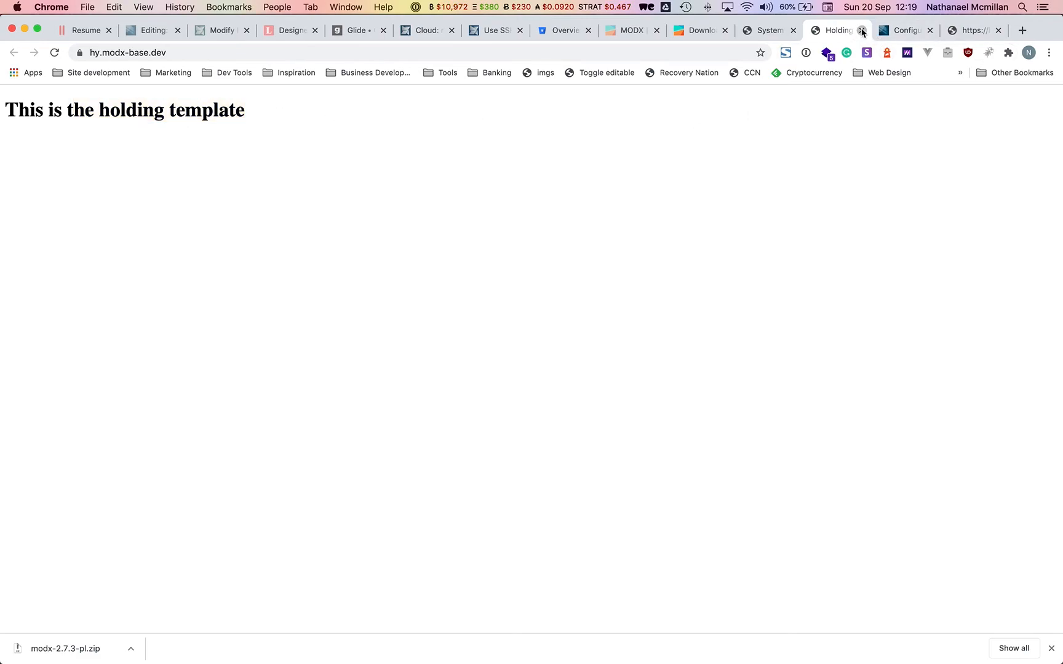
click(861, 30)
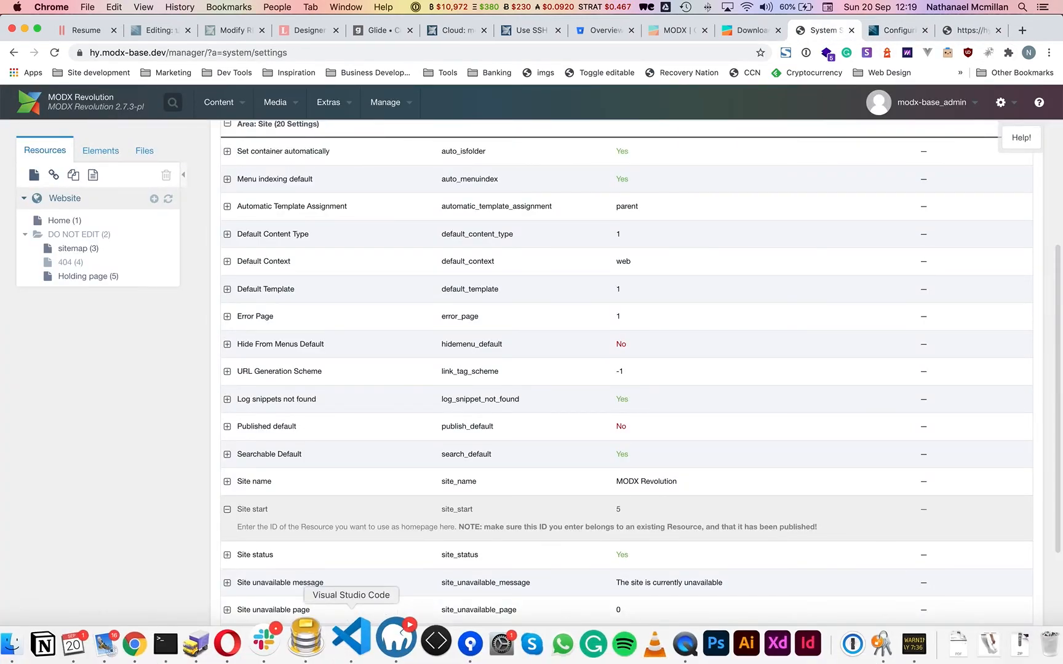
Arrange Sequel Pro's windows with the local hy_modx database in front.
click(306, 641)
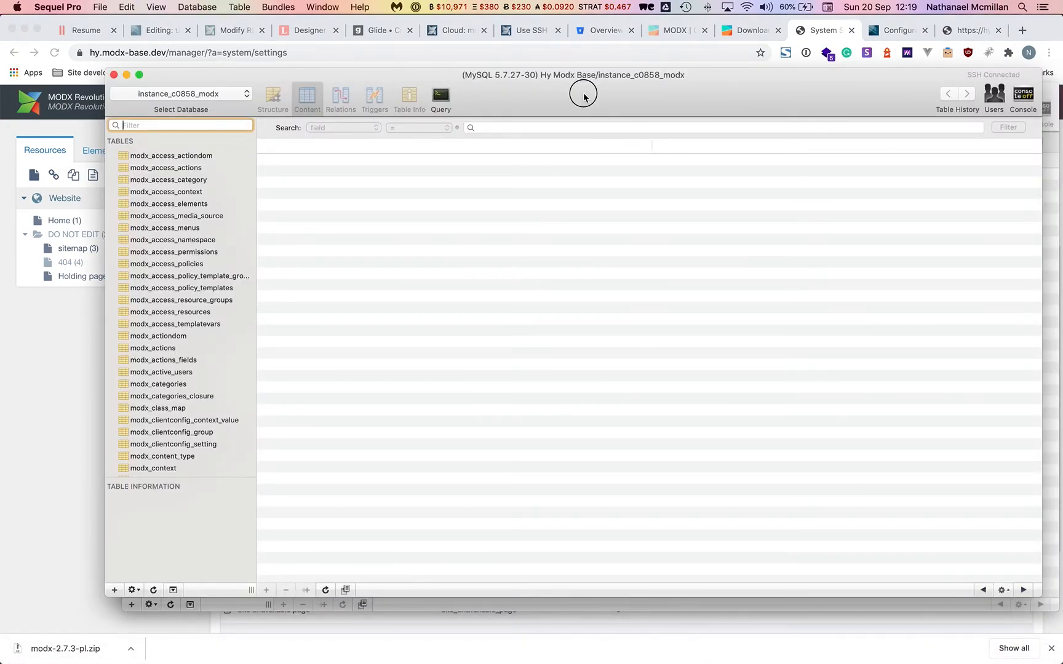
drag(584, 96, 510, 47)
click(1030, 304)
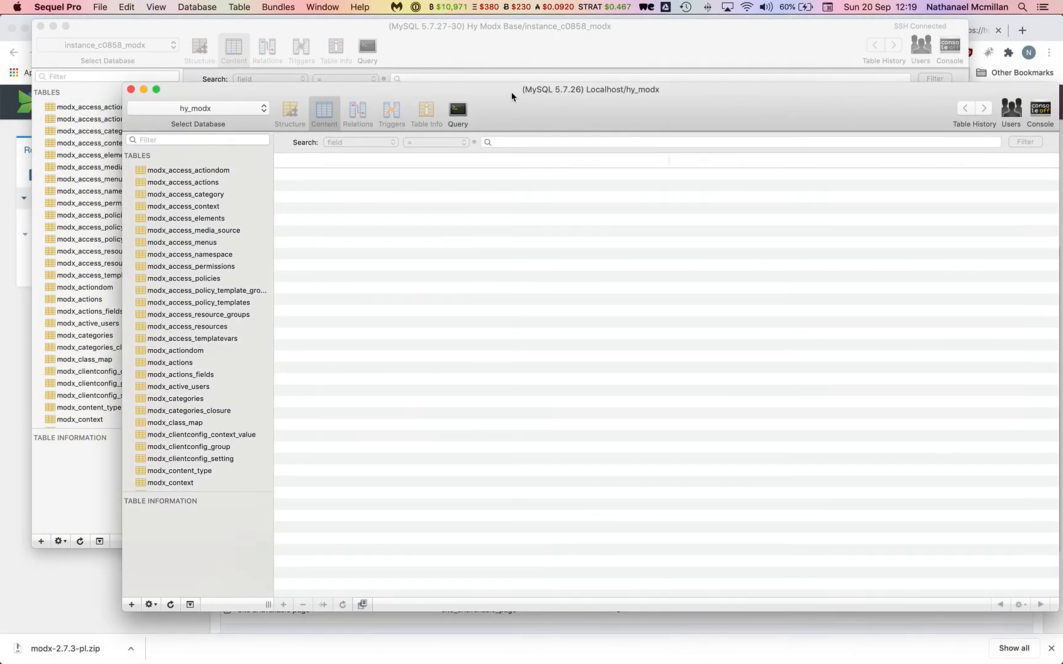
drag(540, 114, 524, 107)
Start an SQL export of local hy_modx, view filename options, then cancel without exporting.
click(103, 7)
click(142, 162)
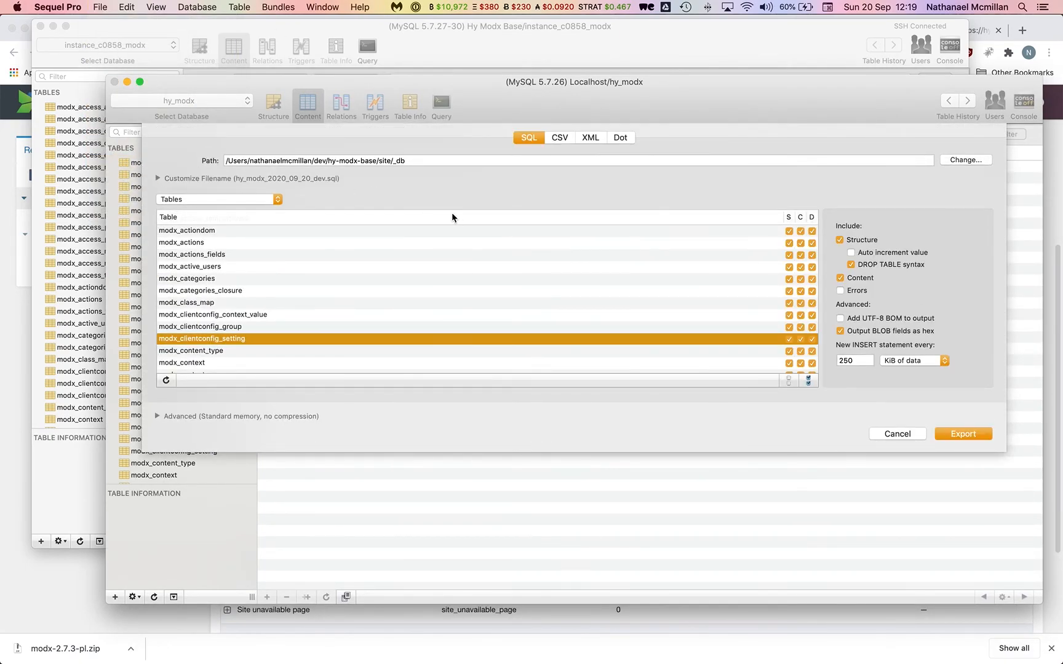
click(158, 179)
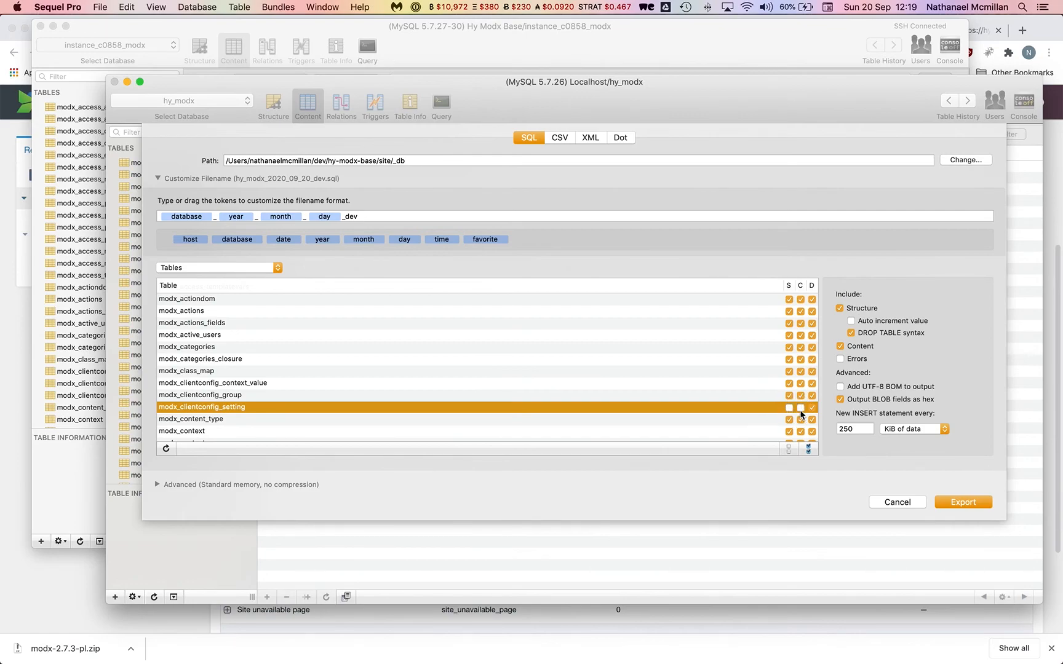
click(885, 502)
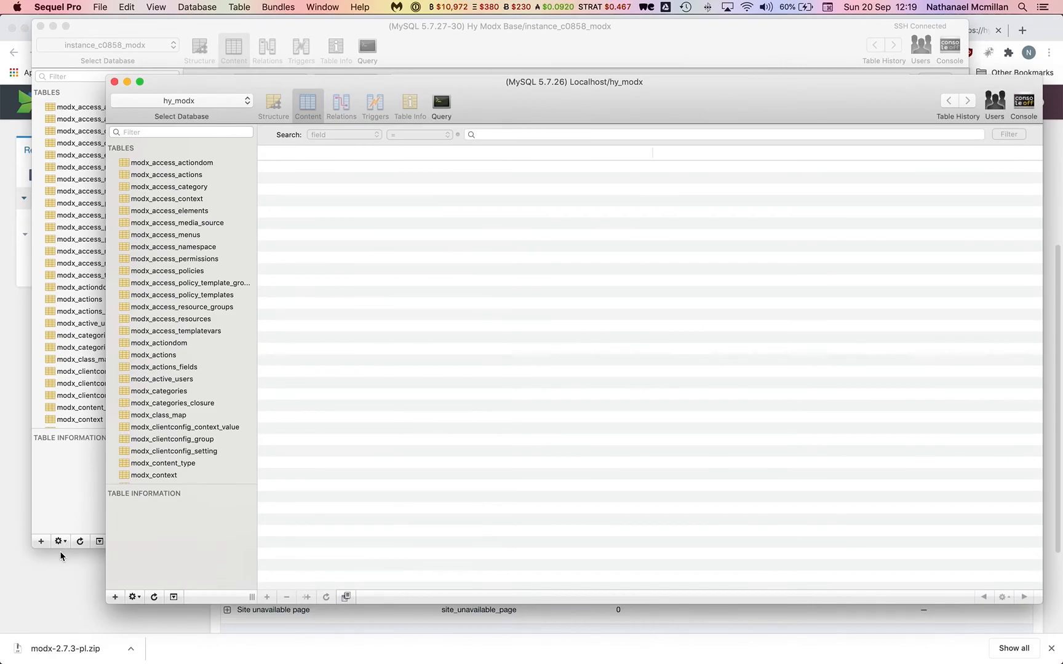
click(62, 555)
Fill the Configuration email address field from a saved suggestion and save the configuration.
mouse_move(326, 104)
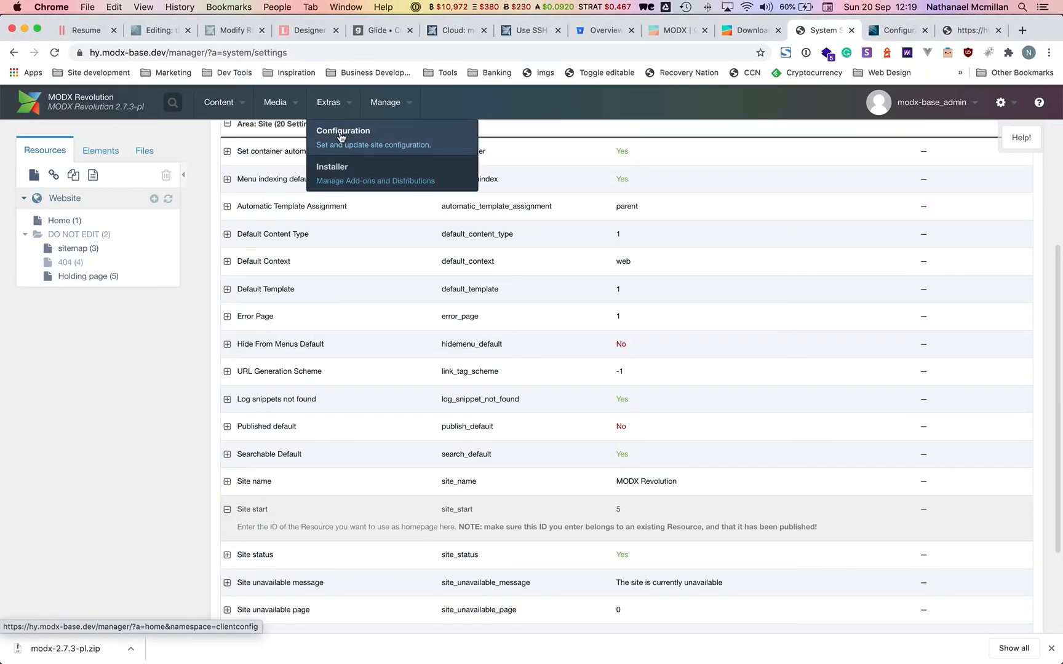
click(340, 137)
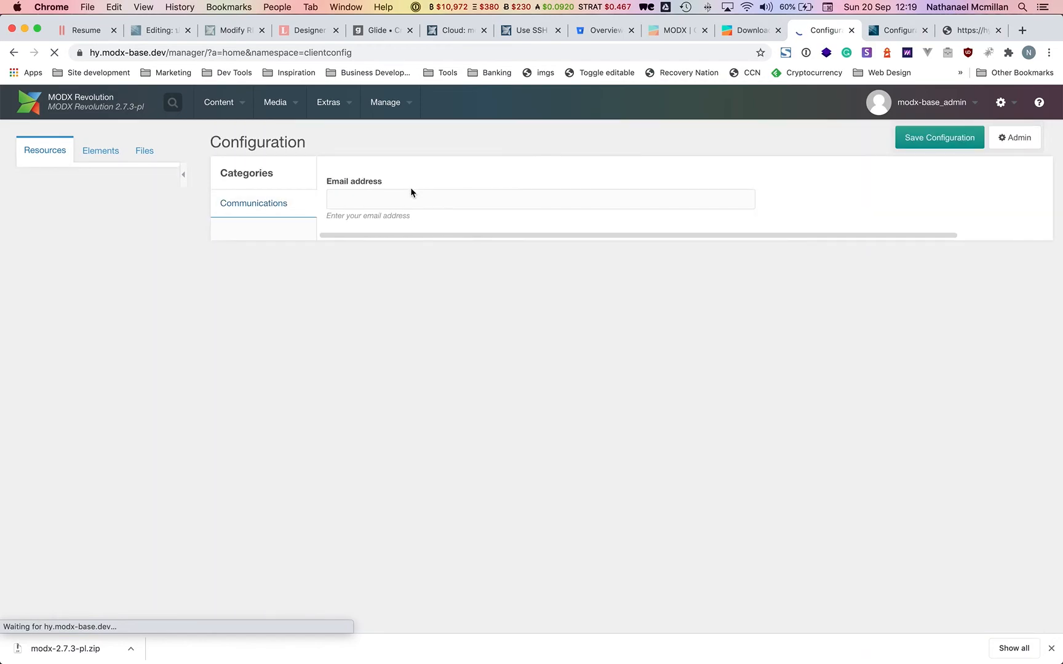
click(410, 197)
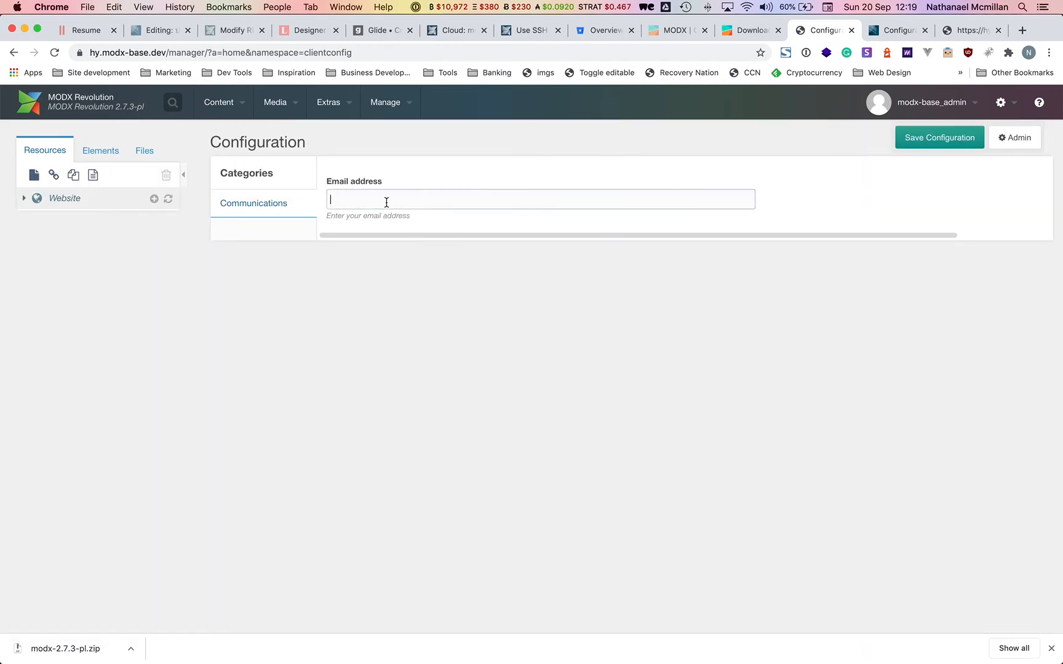
click(387, 200)
click(404, 227)
click(926, 139)
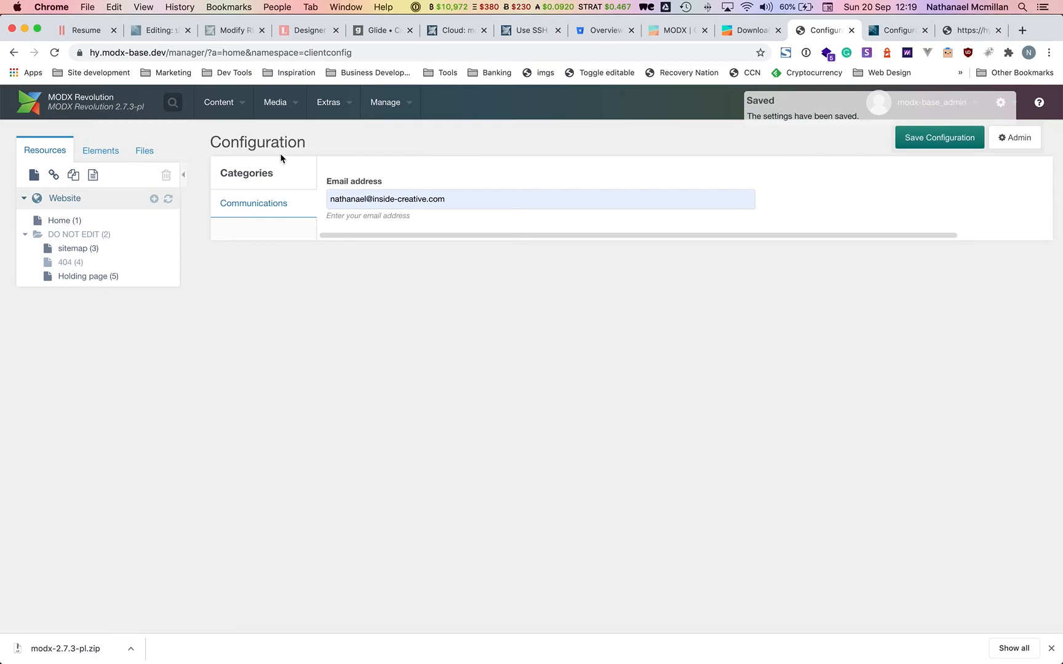
click(318, 641)
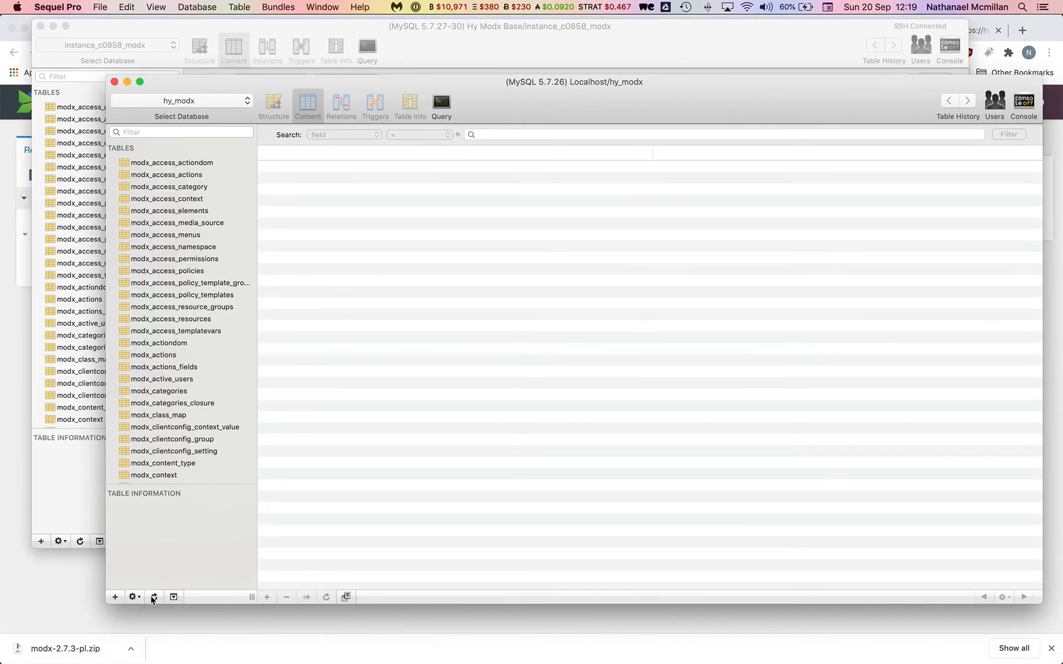
Export local hy_modx without modx_clientconfig_setting data, replacing hy_modx_2020_09_20_dev.sql.
click(101, 7)
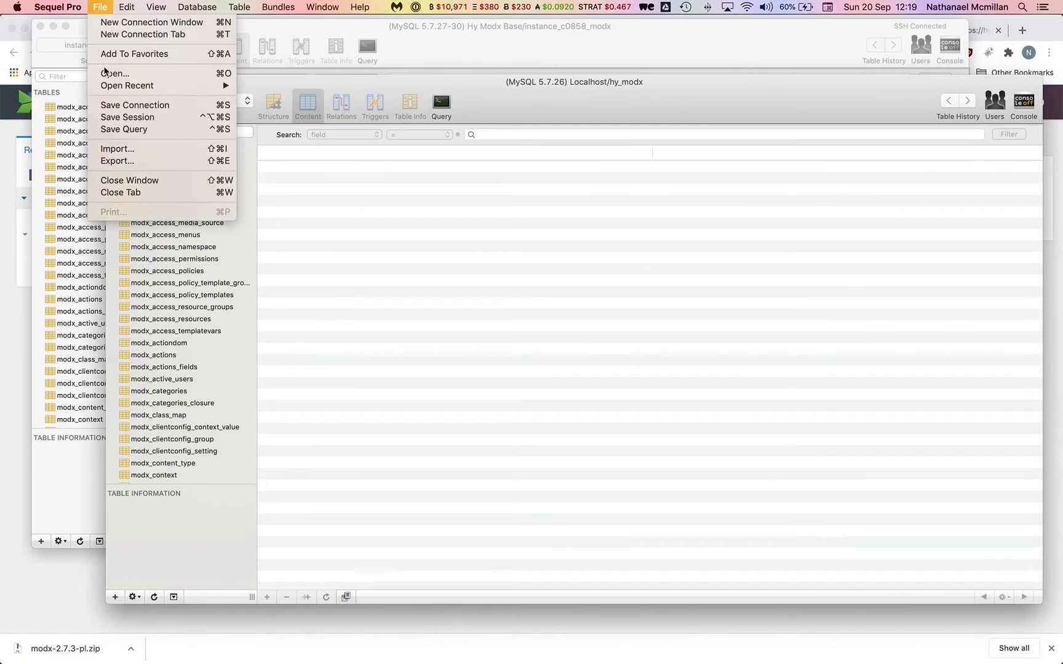
click(123, 161)
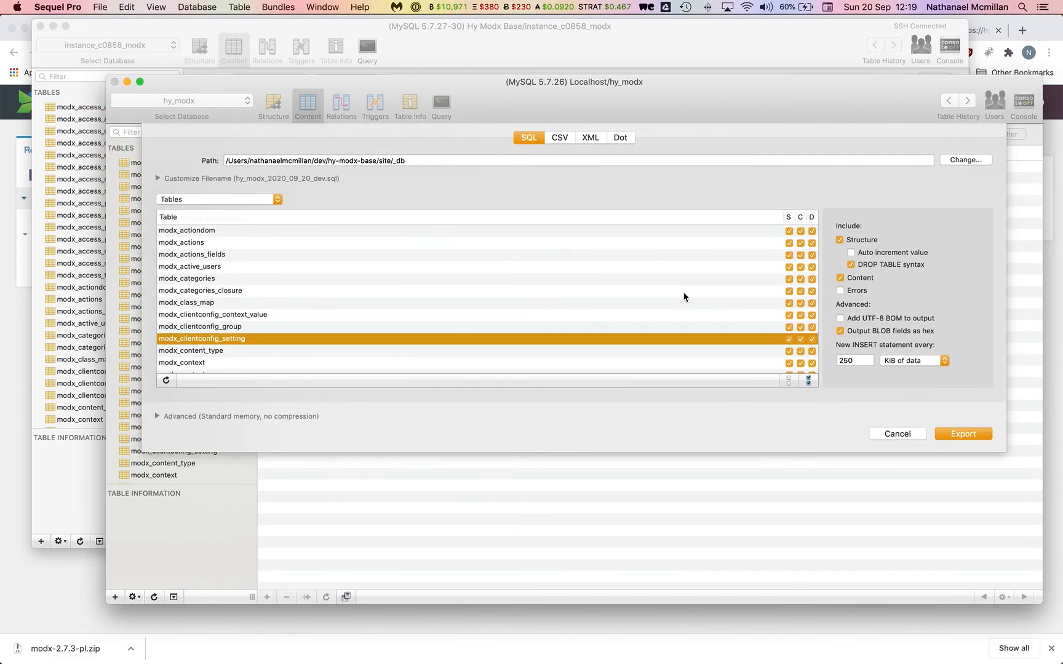
click(801, 339)
click(962, 435)
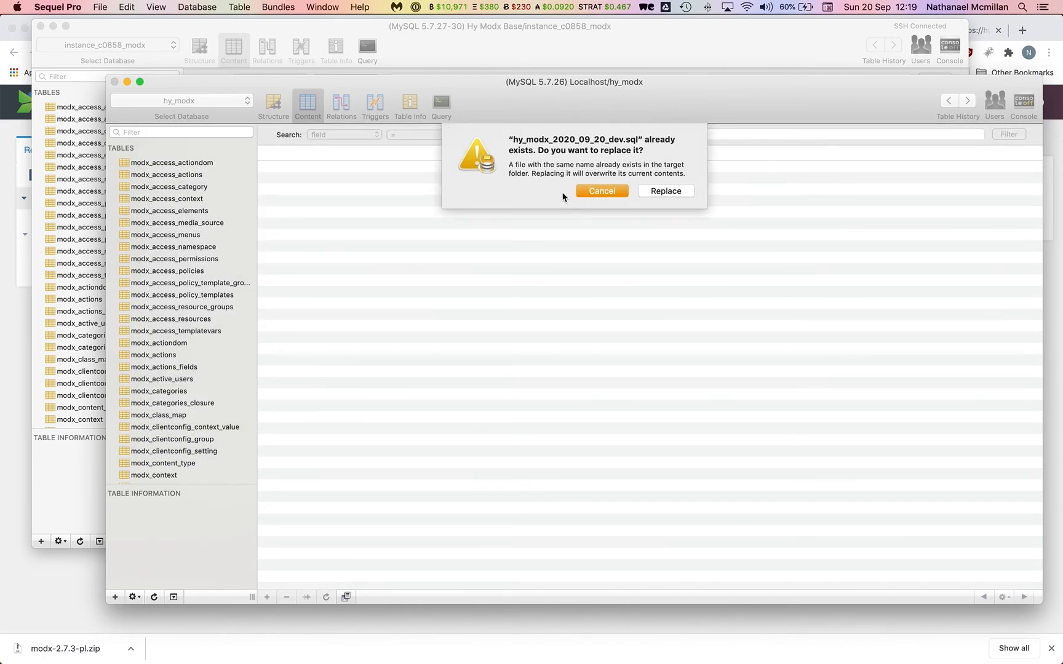
click(663, 183)
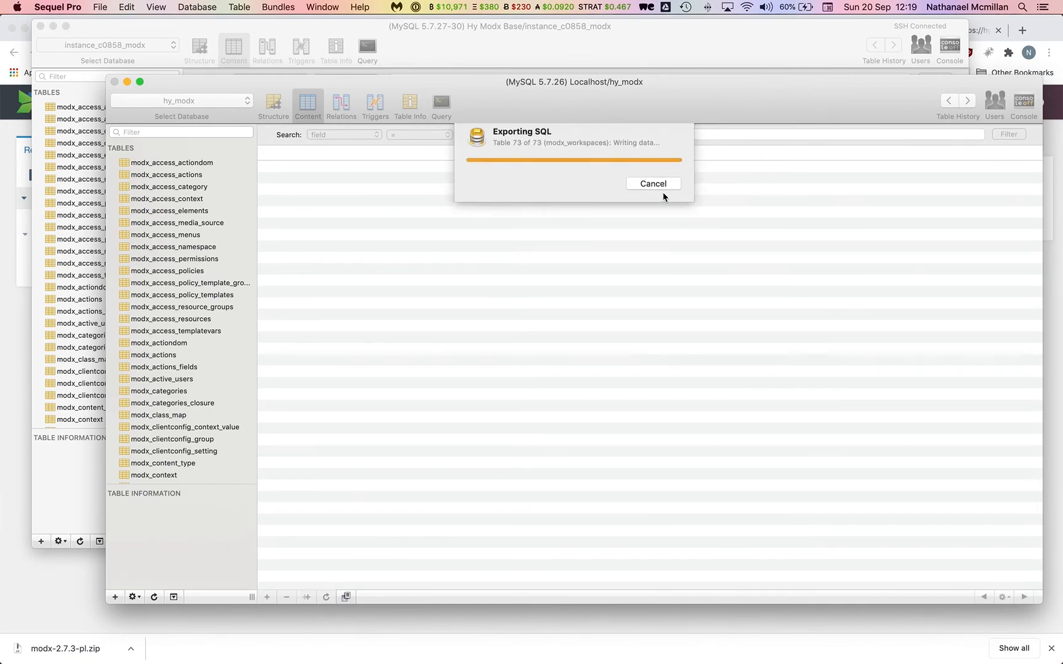
Import hy_modx_2020_09_20_dev.sql into the remote instance_c0858_modx database.
click(532, 51)
click(100, 6)
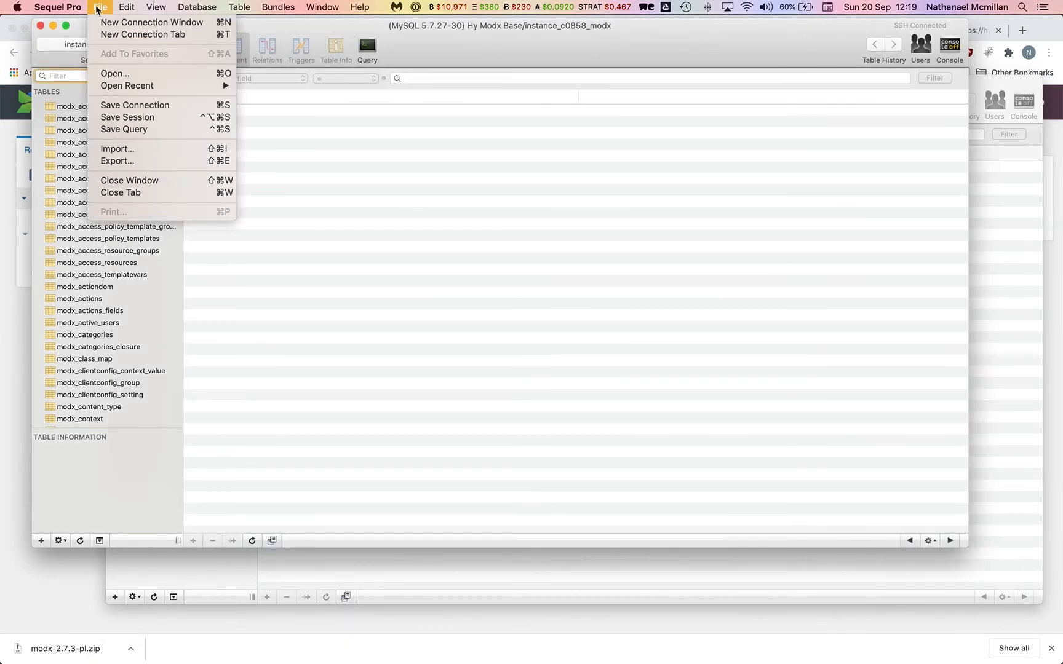
click(118, 154)
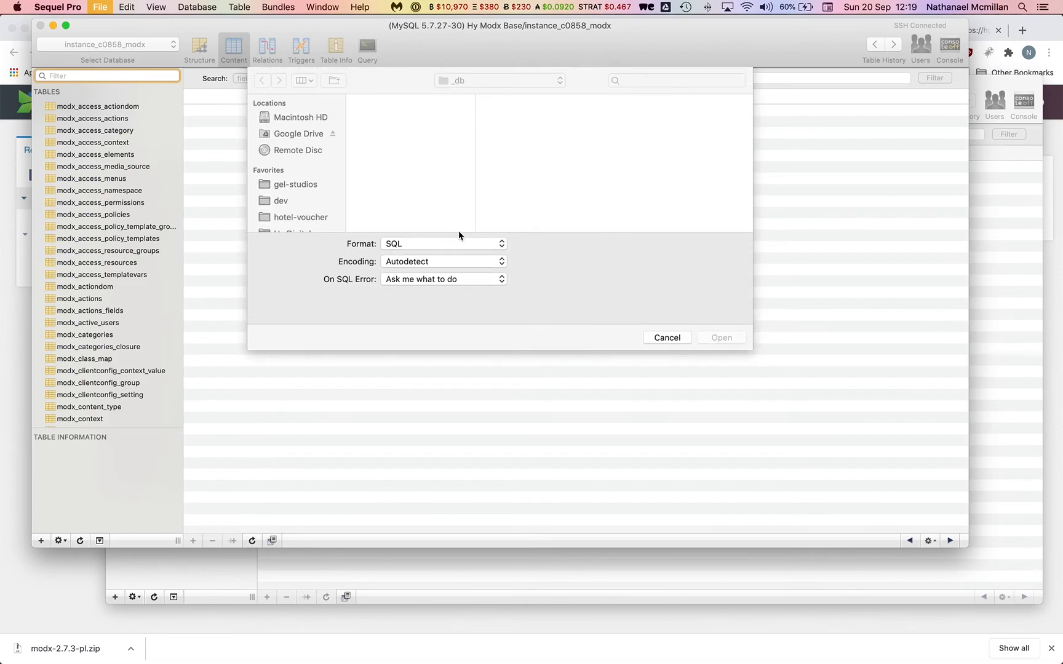
double_click(398, 116)
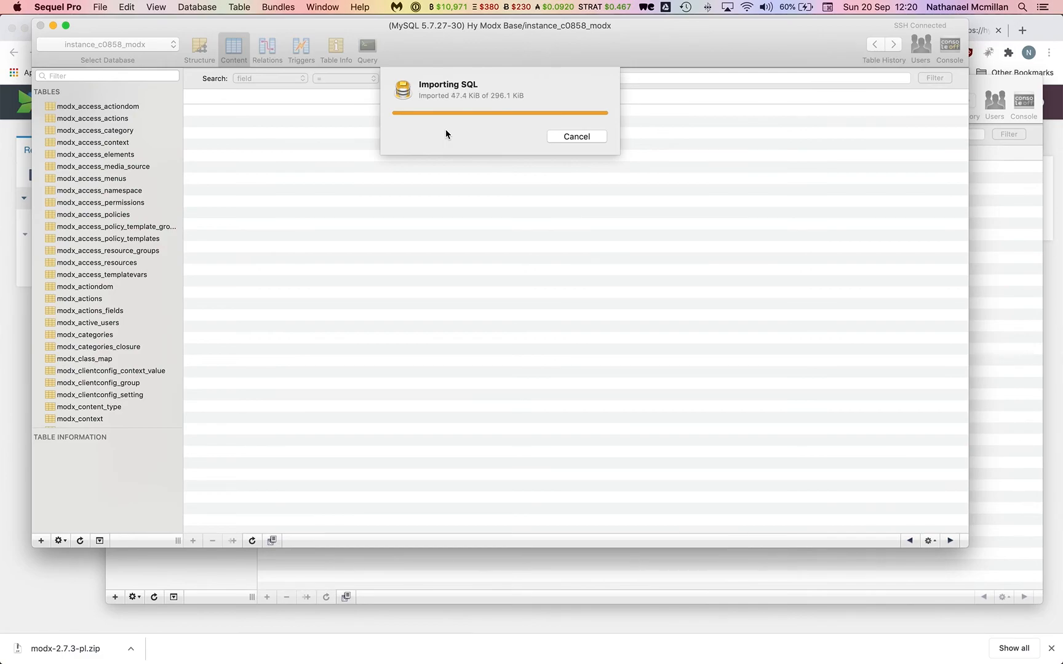
mouse_move(337, 637)
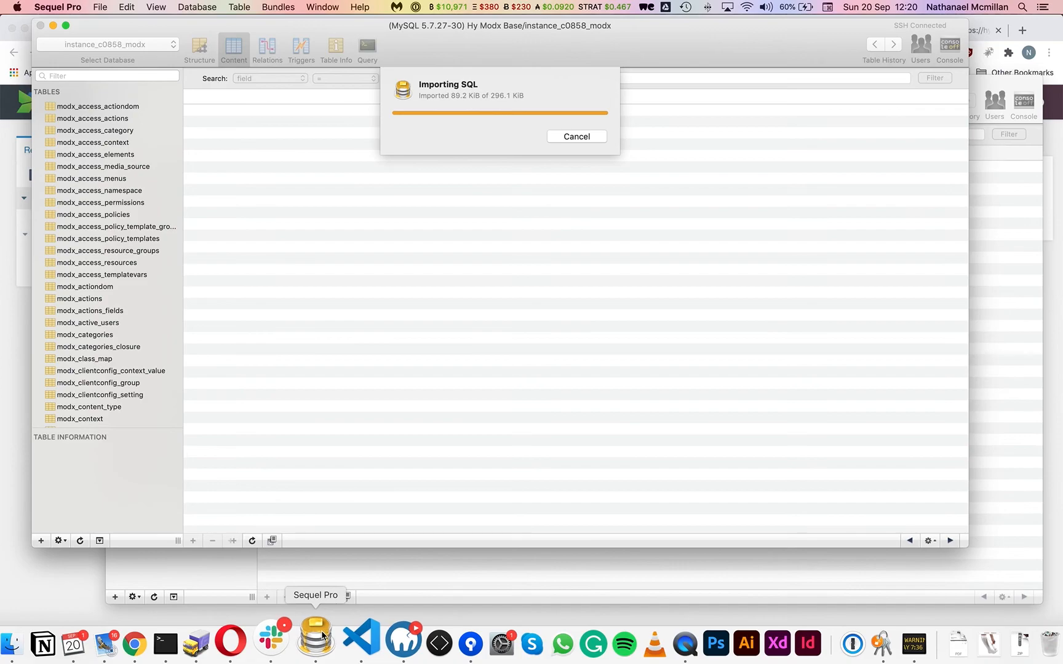
click(225, 651)
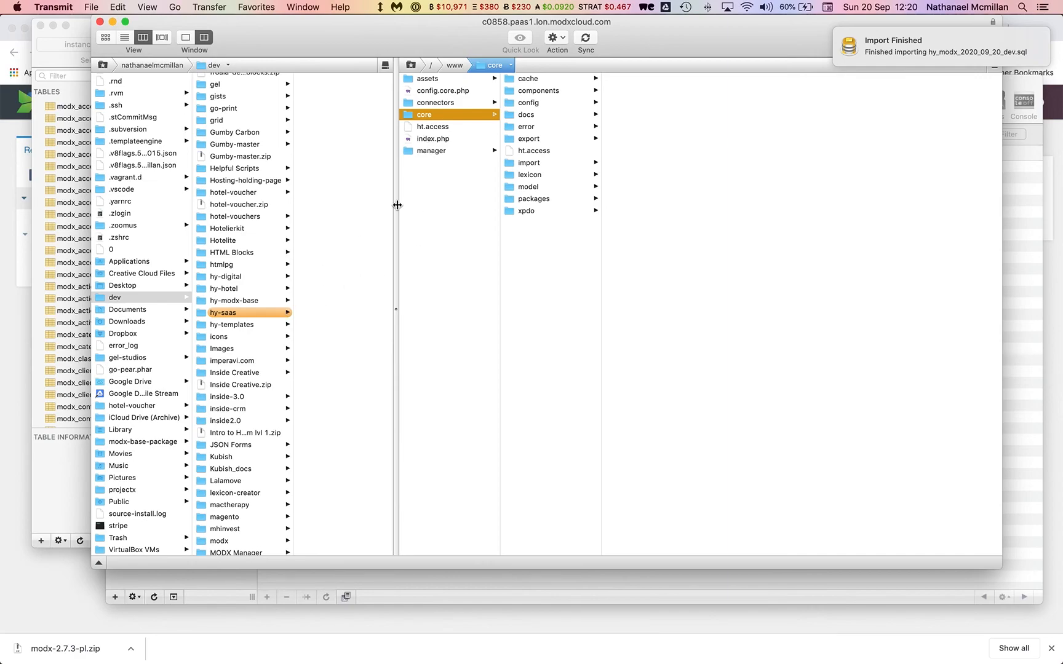
Upload the local site folder into the server's www directory.
click(439, 241)
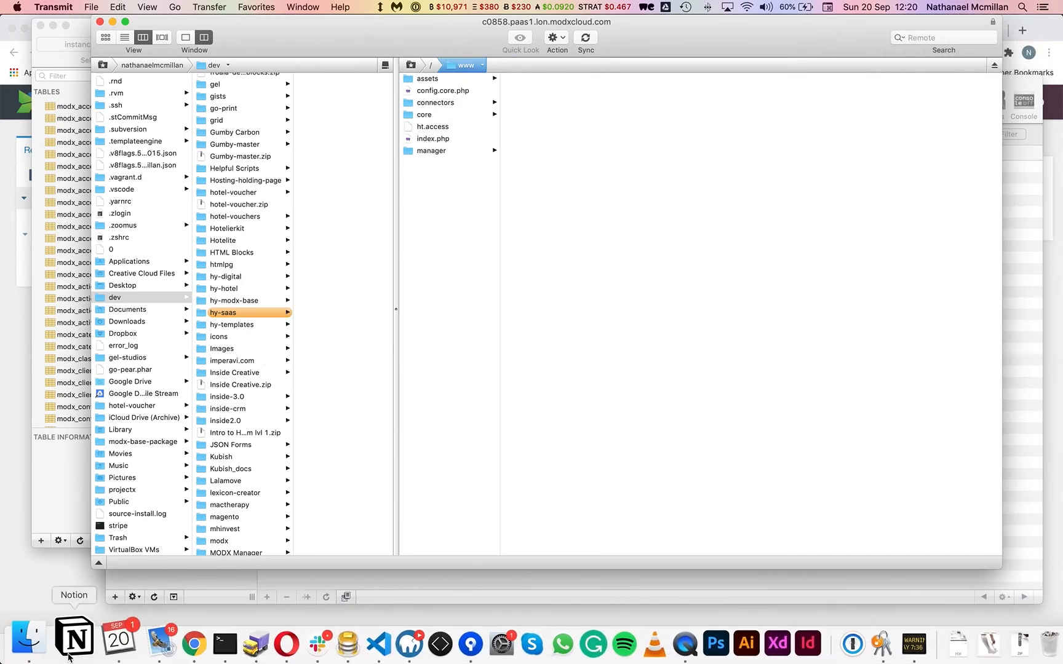
click(34, 643)
scroll(388, 197, left, 1)
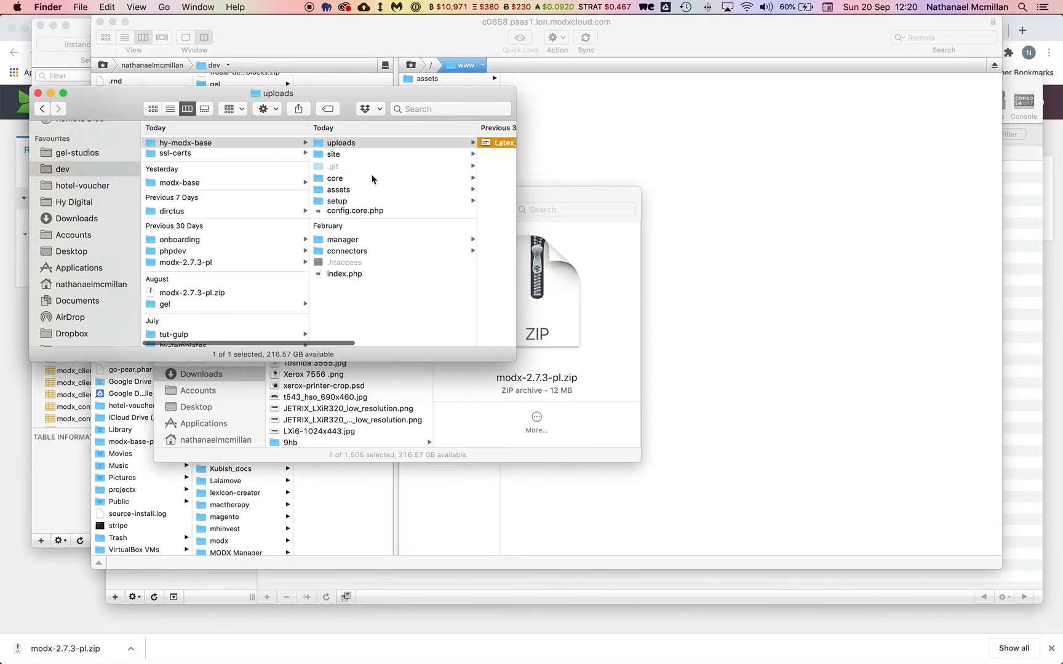
click(337, 154)
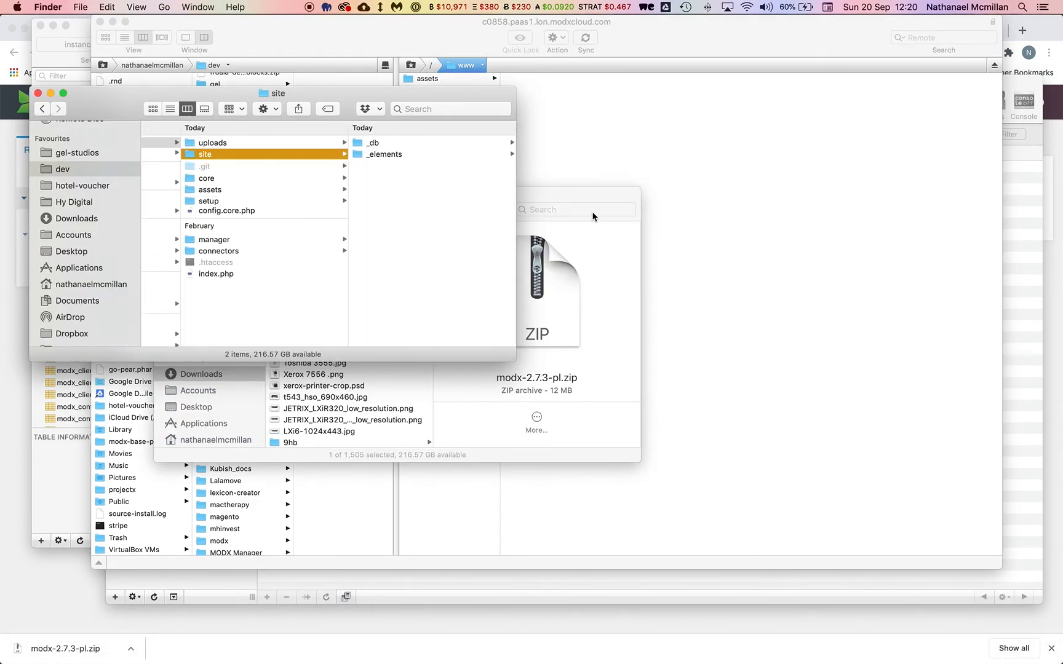
click(593, 202)
click(162, 194)
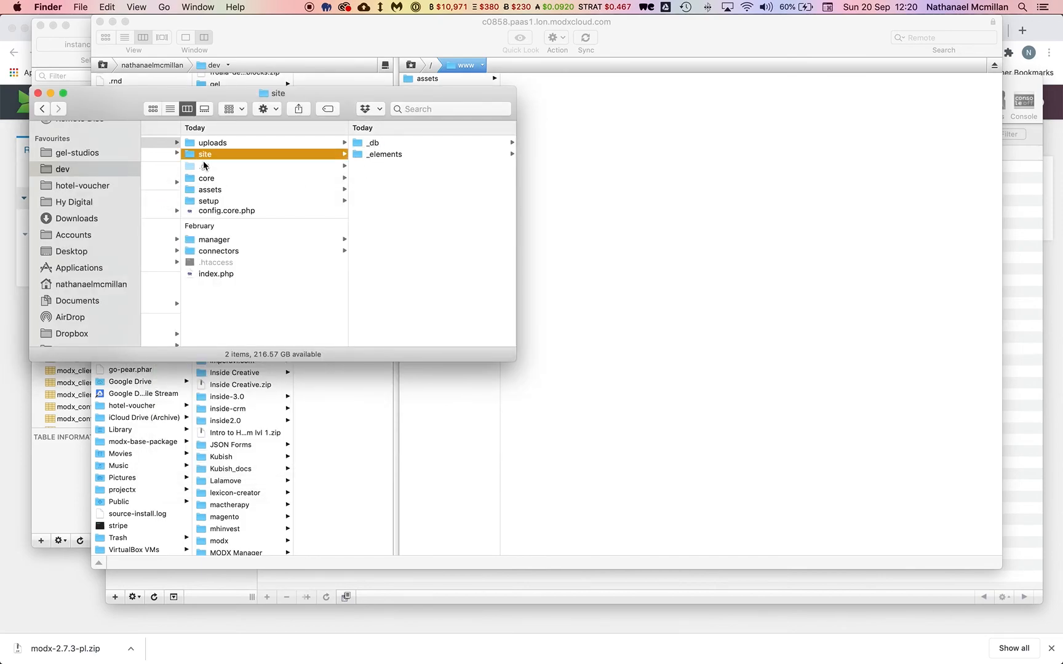
drag(204, 154, 436, 406)
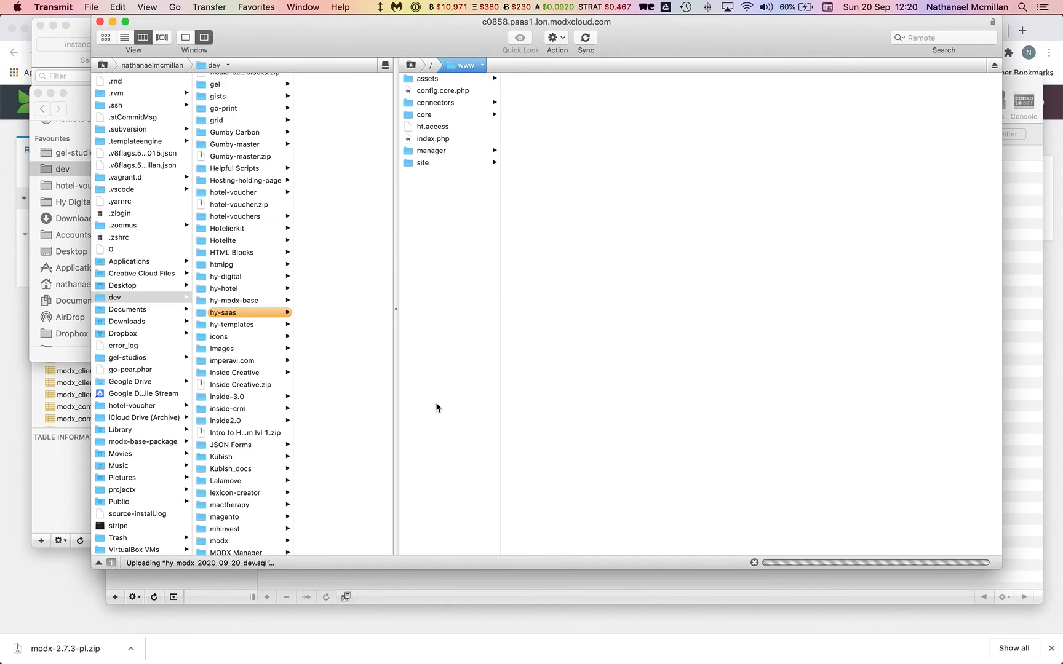
Delete the site/_db folder from the server.
click(443, 164)
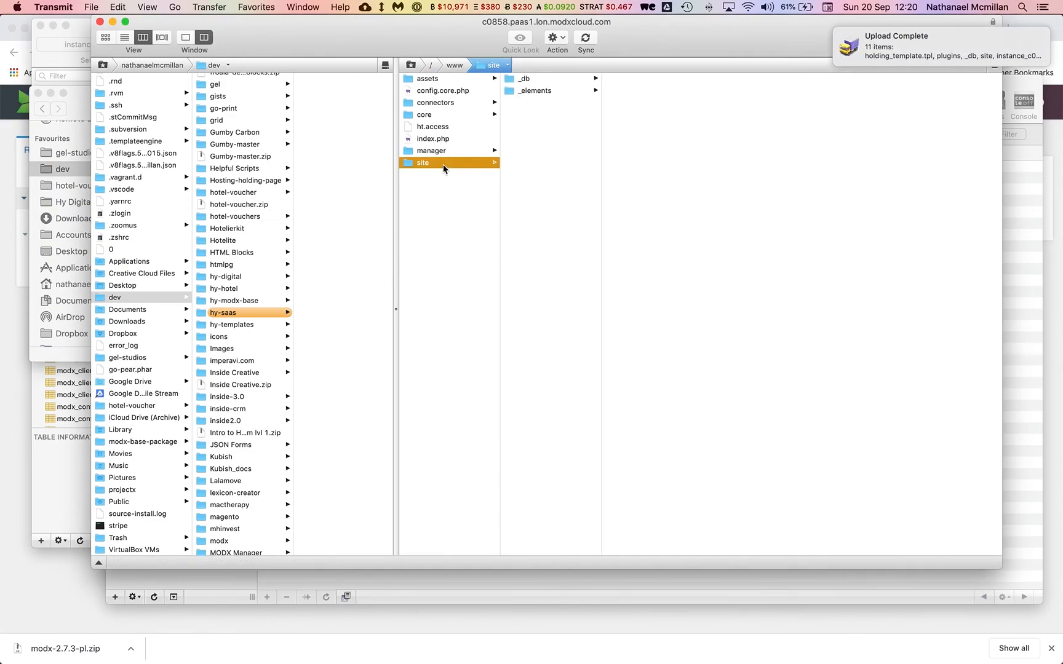
click(527, 80)
right_click(532, 82)
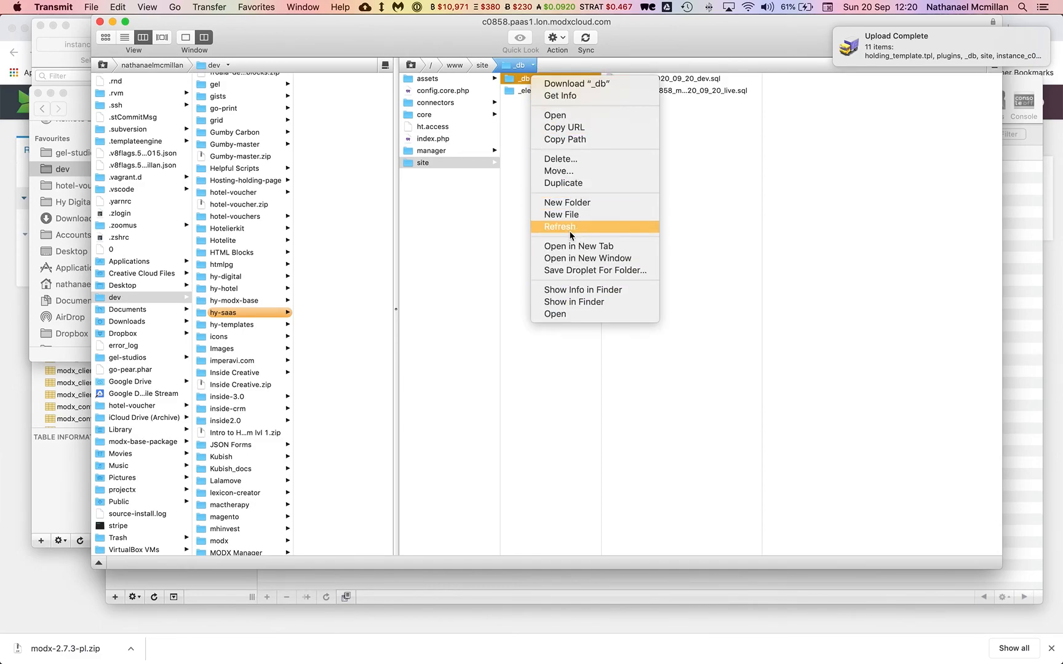
click(568, 163)
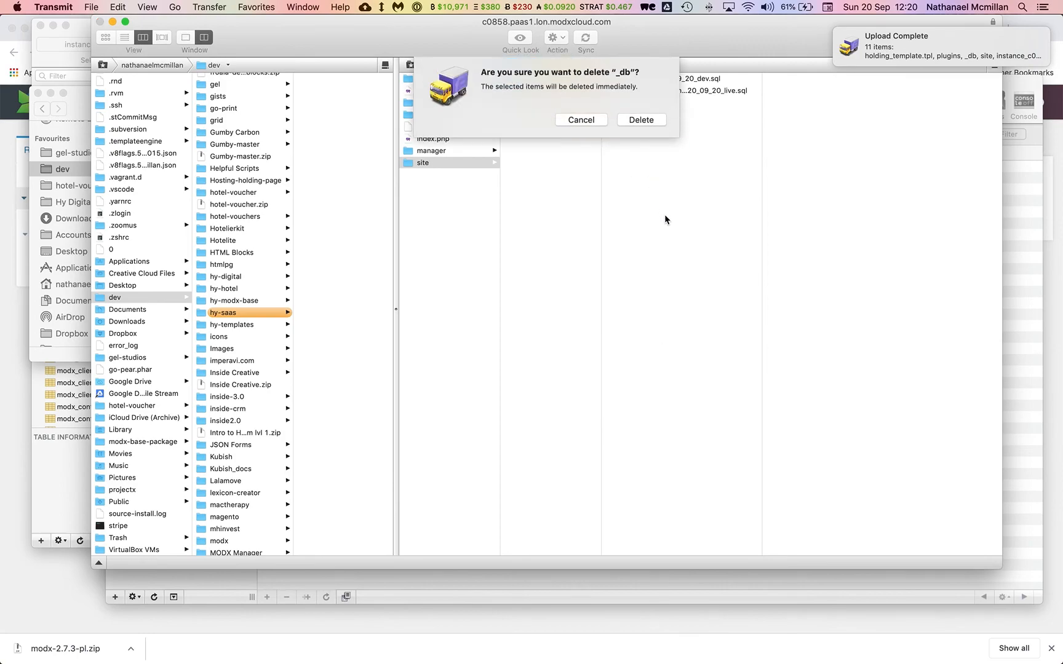
click(647, 122)
Browse to site/_elements/templates/Holding to confirm holding_template.tpl was uploaded.
click(551, 79)
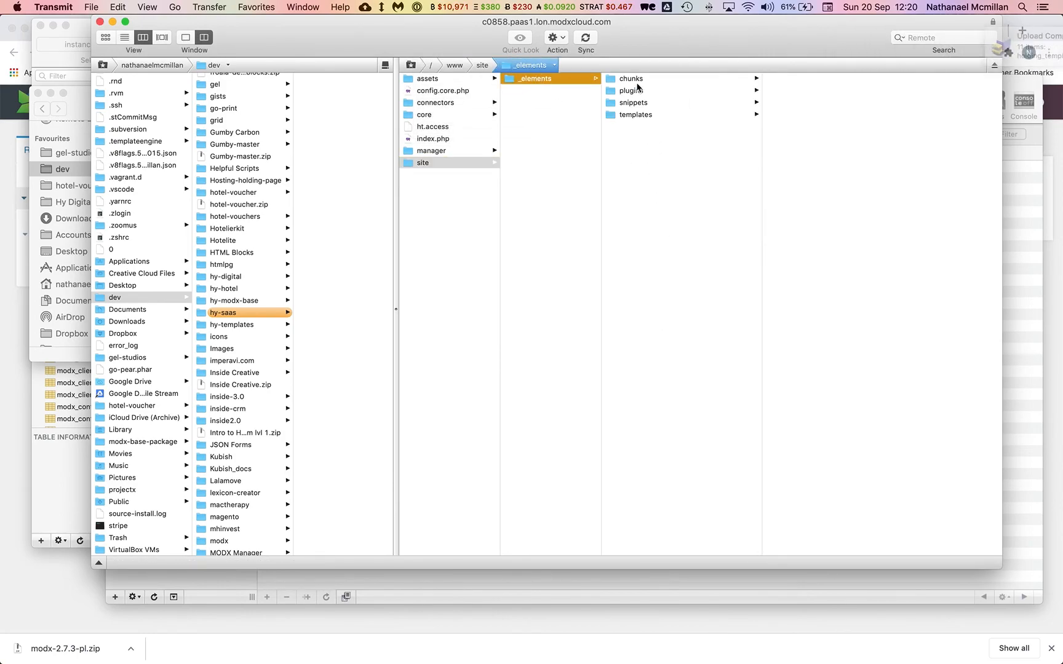
click(637, 114)
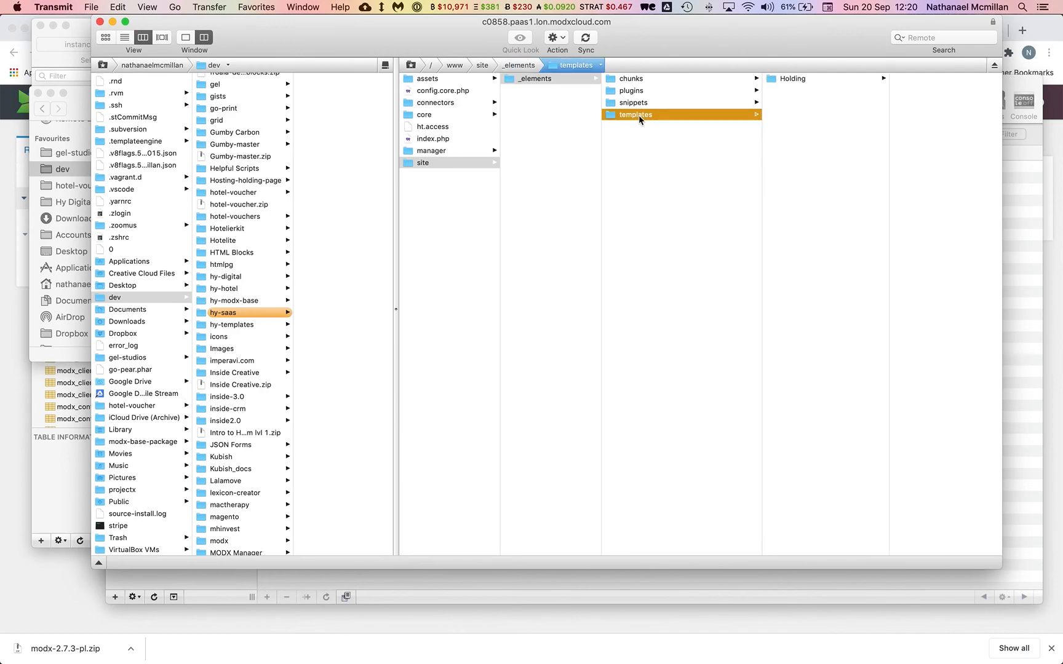
click(799, 80)
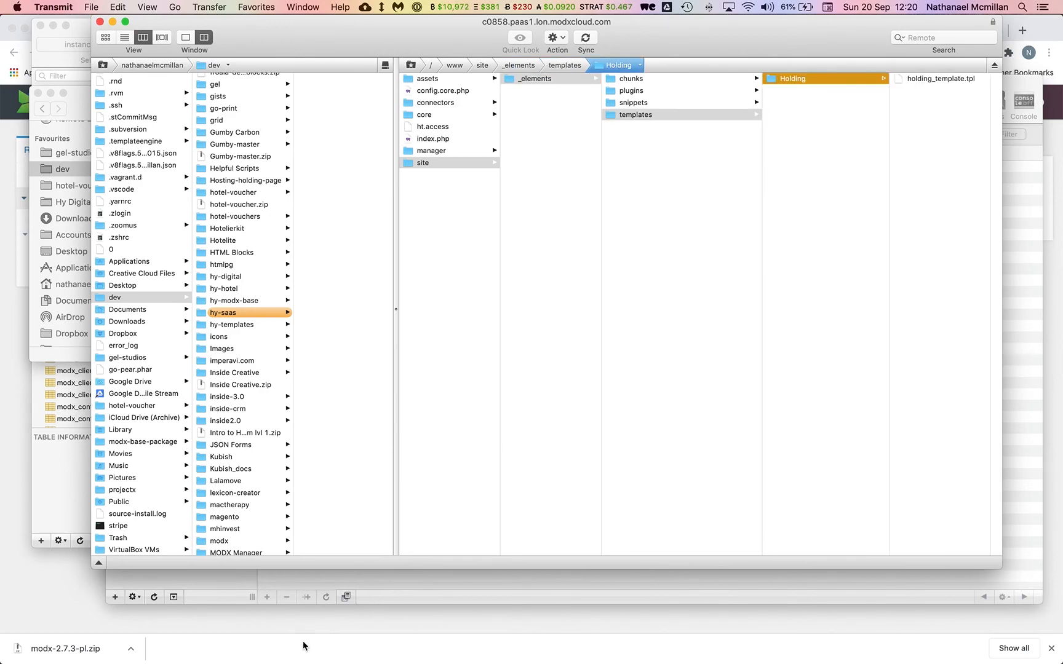
click(293, 629)
Reload the cloud site's manager and log in, declining to save the login.
click(898, 30)
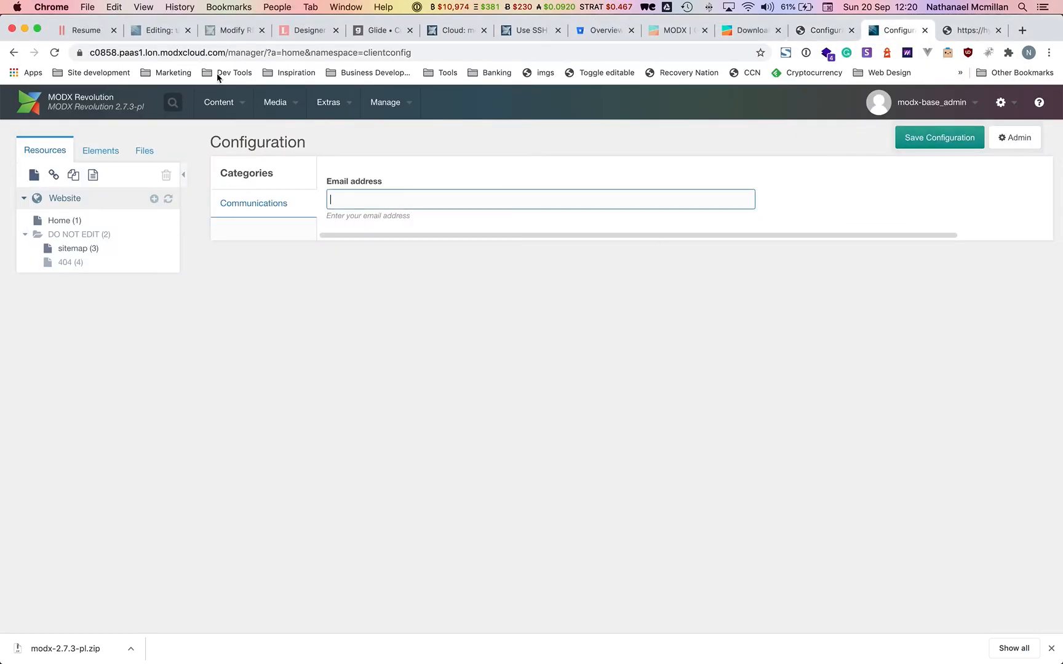
click(53, 53)
click(634, 350)
click(587, 235)
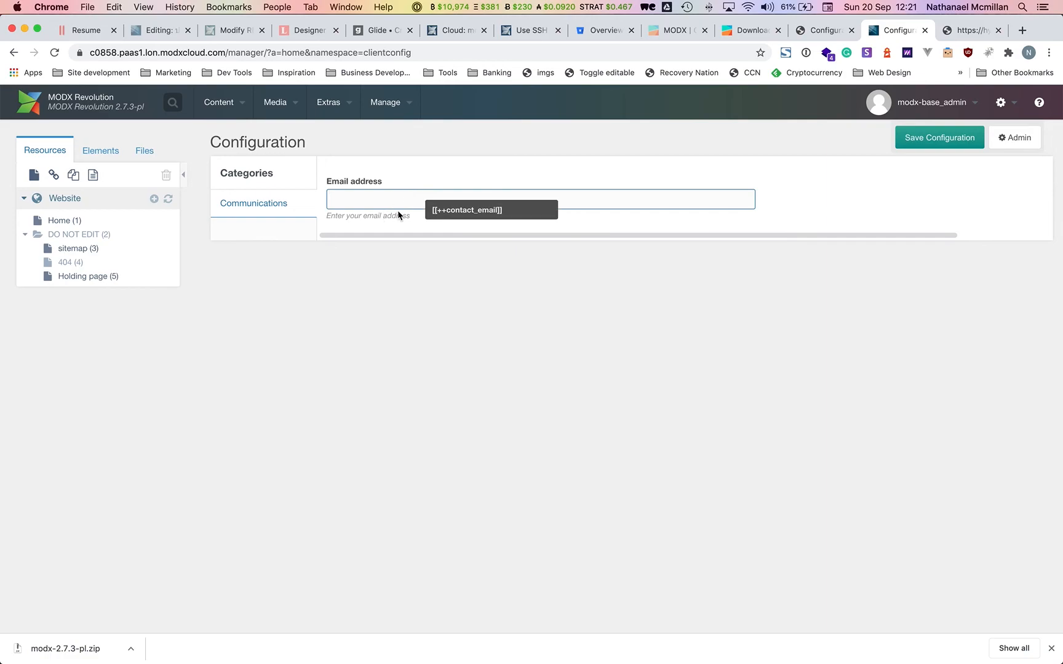
Browse the site/_elements files, then open holding_template under Templates > Holding.
click(120, 150)
click(145, 152)
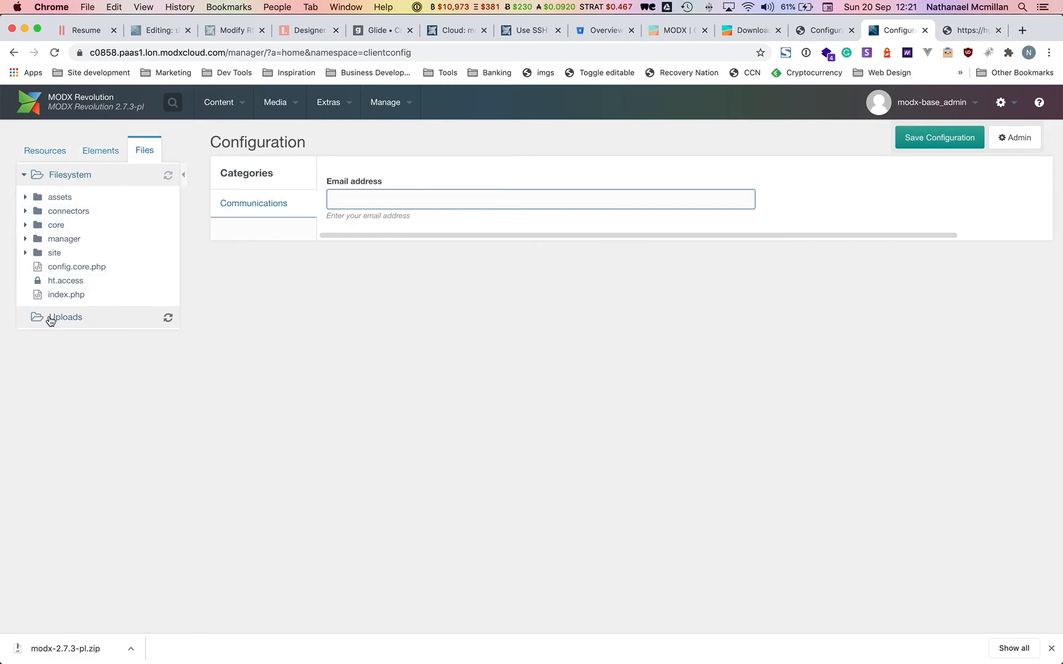
click(49, 317)
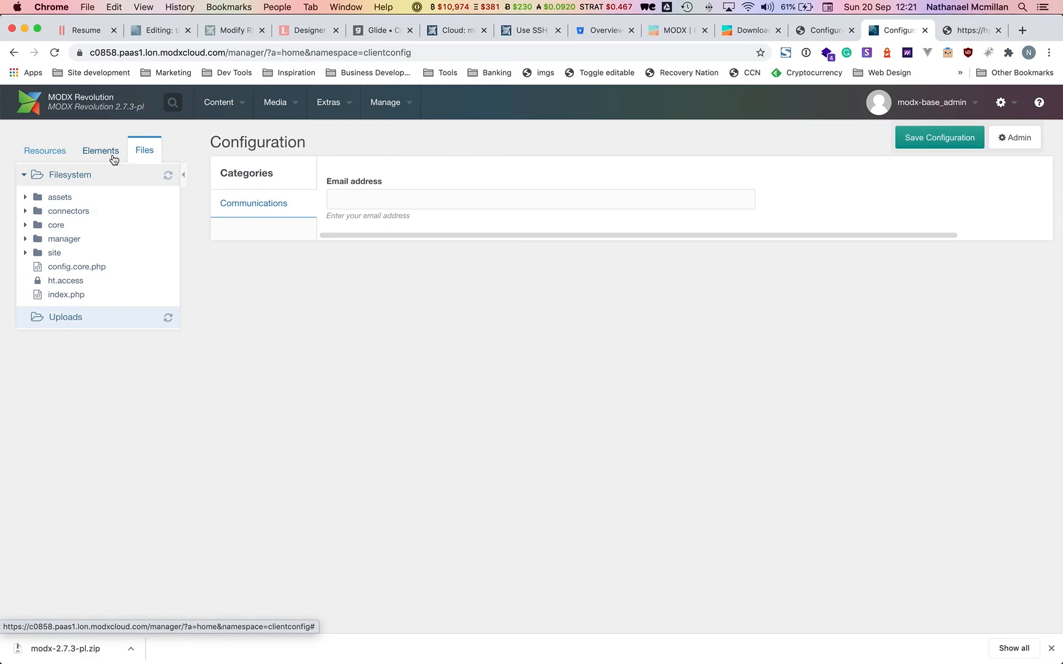
click(25, 253)
click(33, 266)
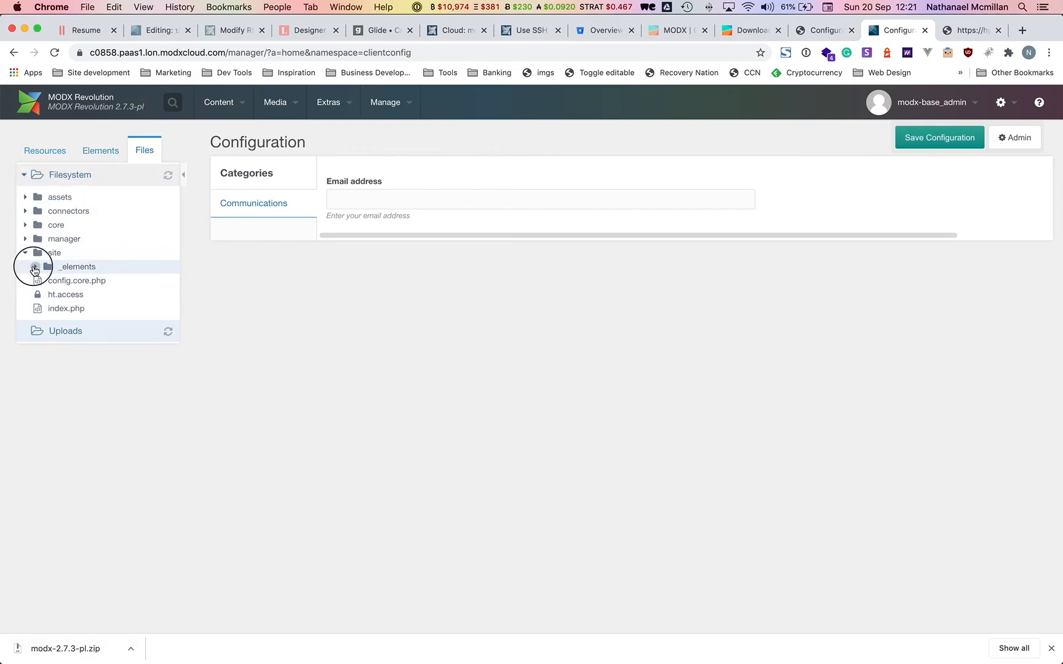
click(112, 150)
click(24, 198)
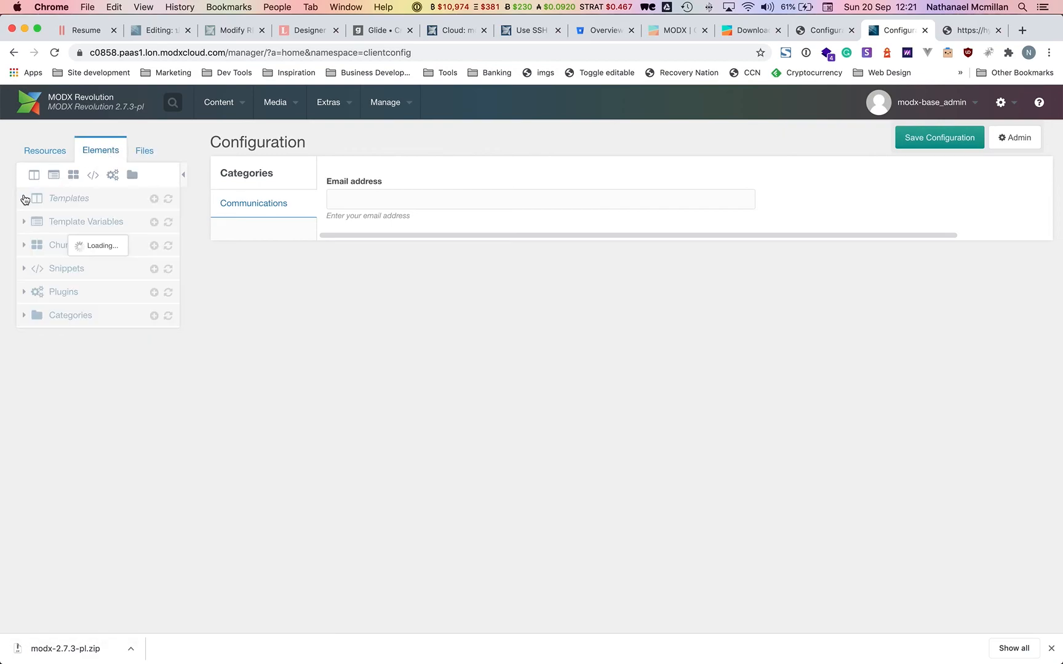
click(49, 220)
click(94, 236)
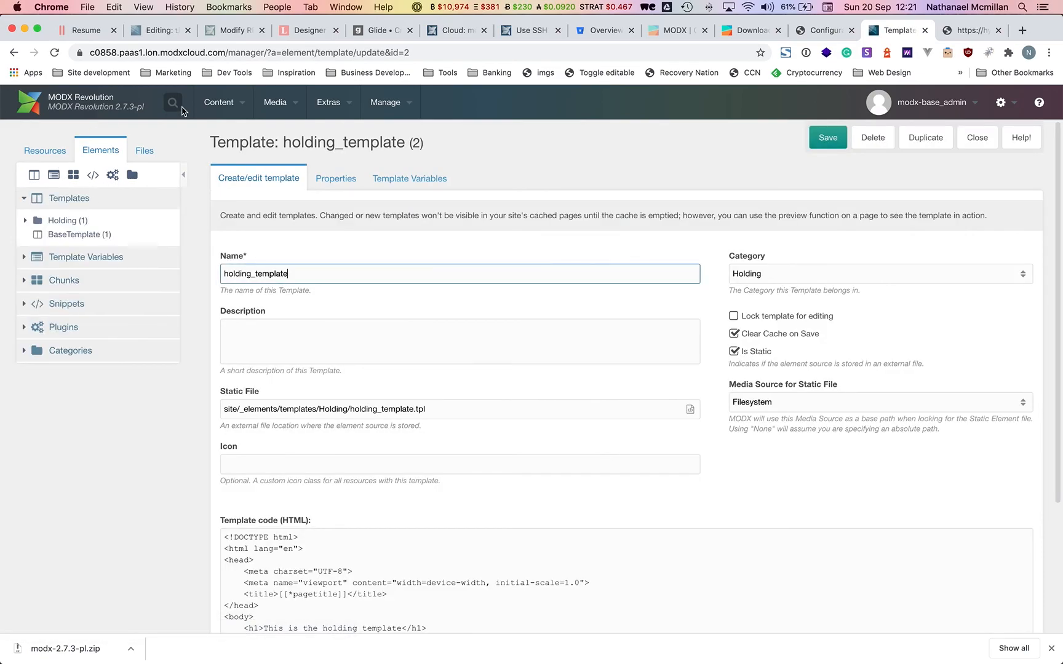
Preview the site, then view System Settings filtered to the Site area.
mouse_move(226, 109)
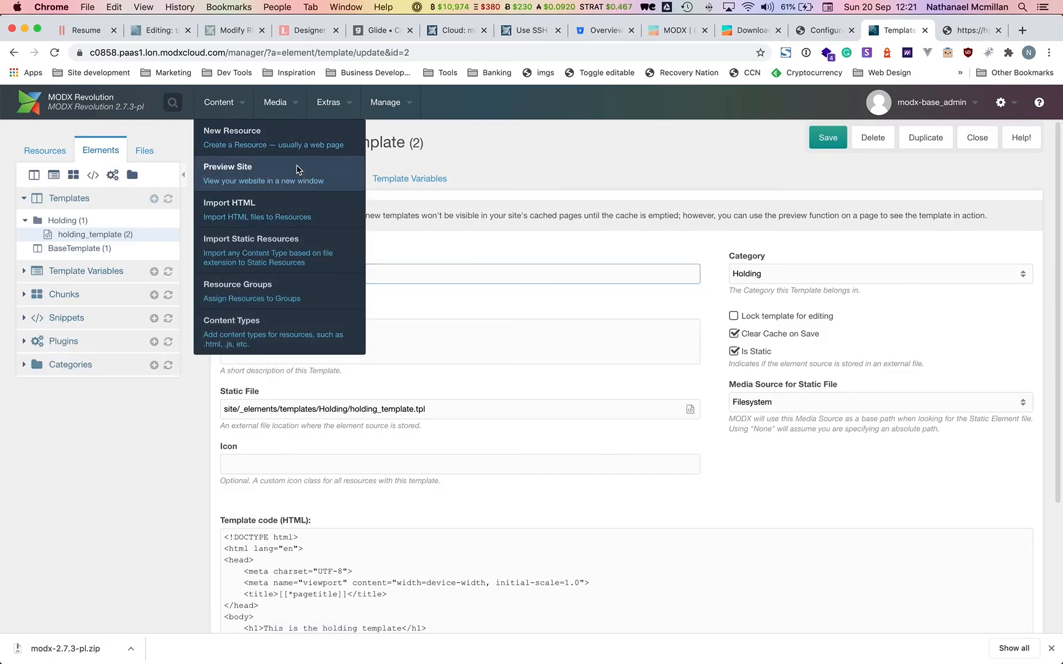
click(297, 170)
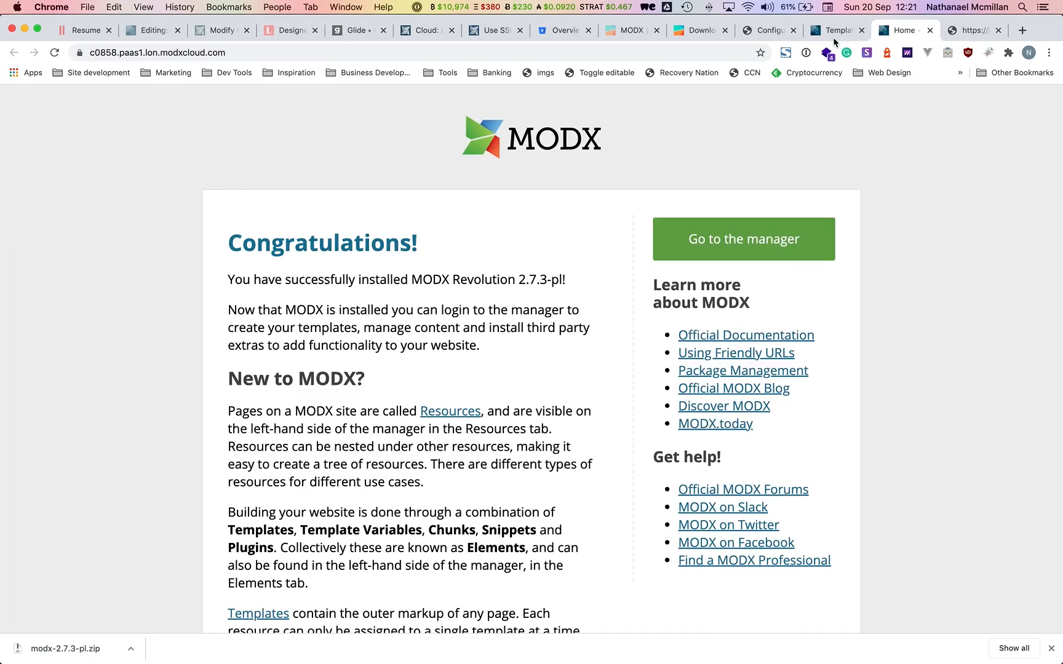
click(835, 36)
mouse_move(1009, 106)
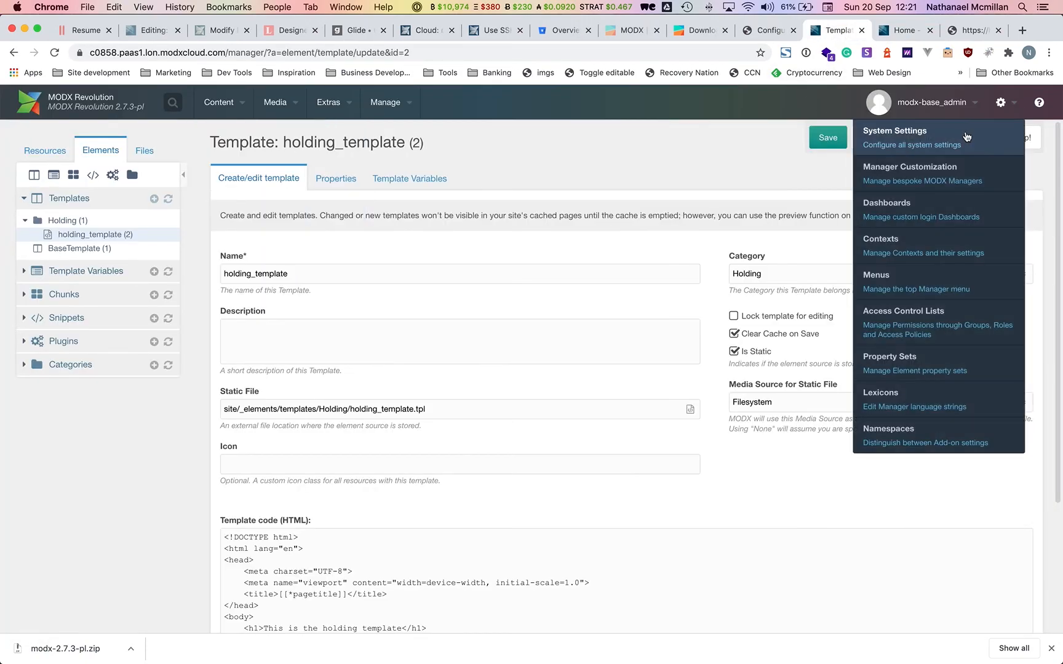
click(969, 135)
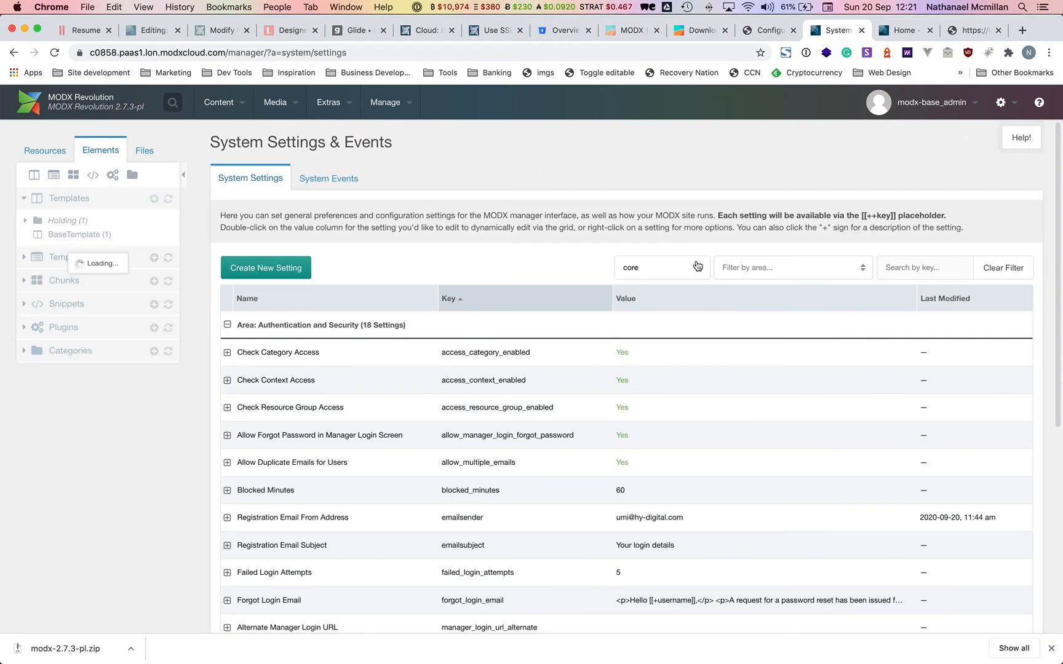
click(861, 268)
scroll(744, 429, down, 3)
click(745, 425)
scroll(745, 464, down, 1)
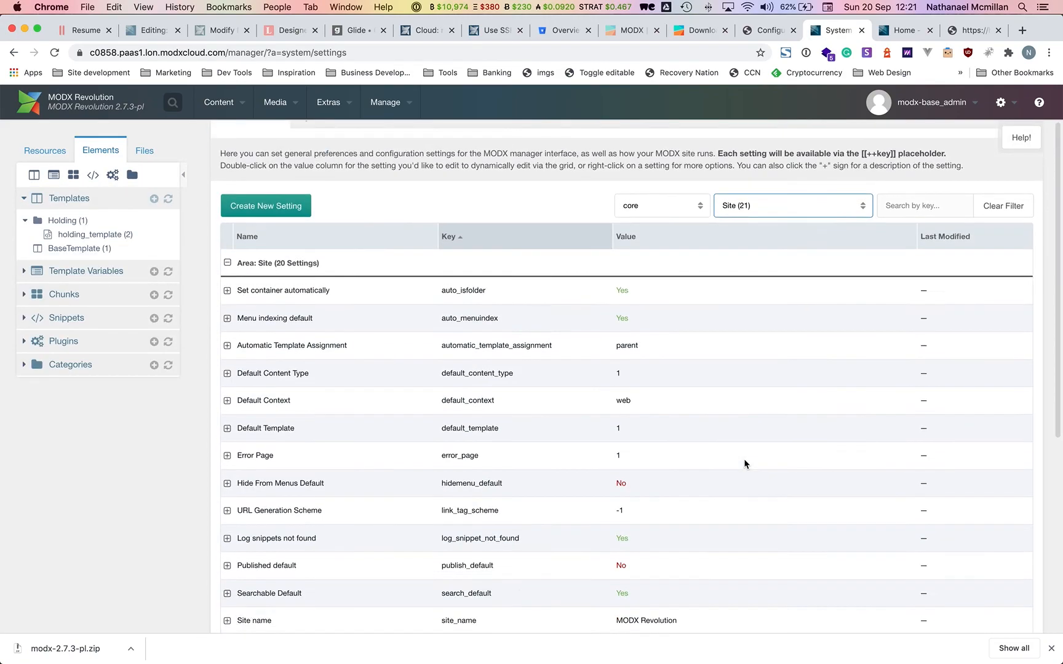
scroll(744, 464, down, 4)
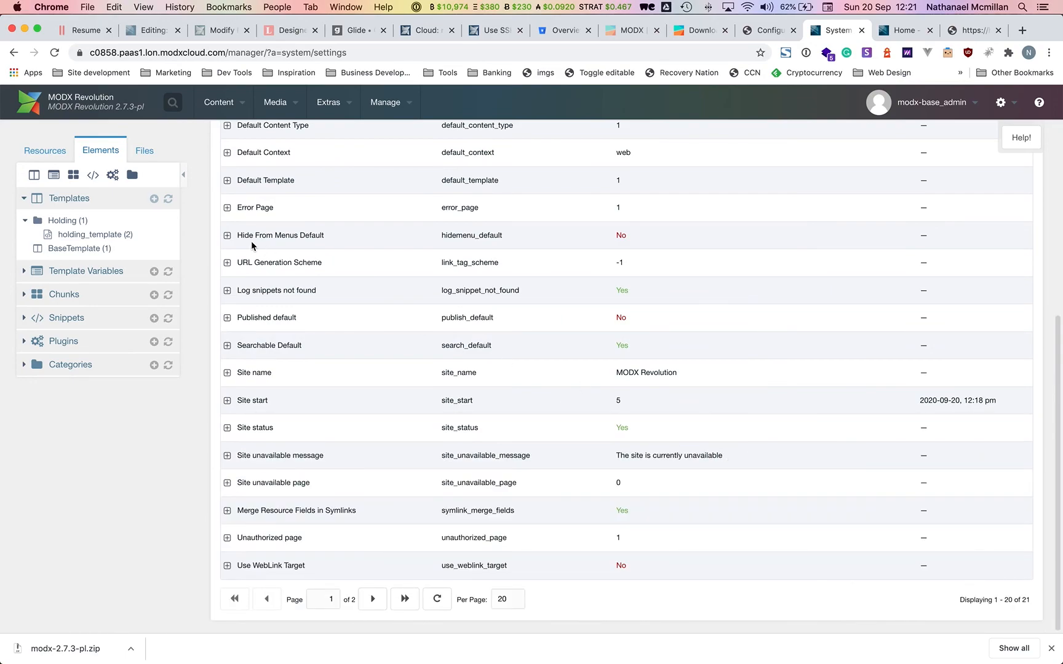
Clear the site cache and reload the preview tab to show the holding template.
mouse_move(386, 102)
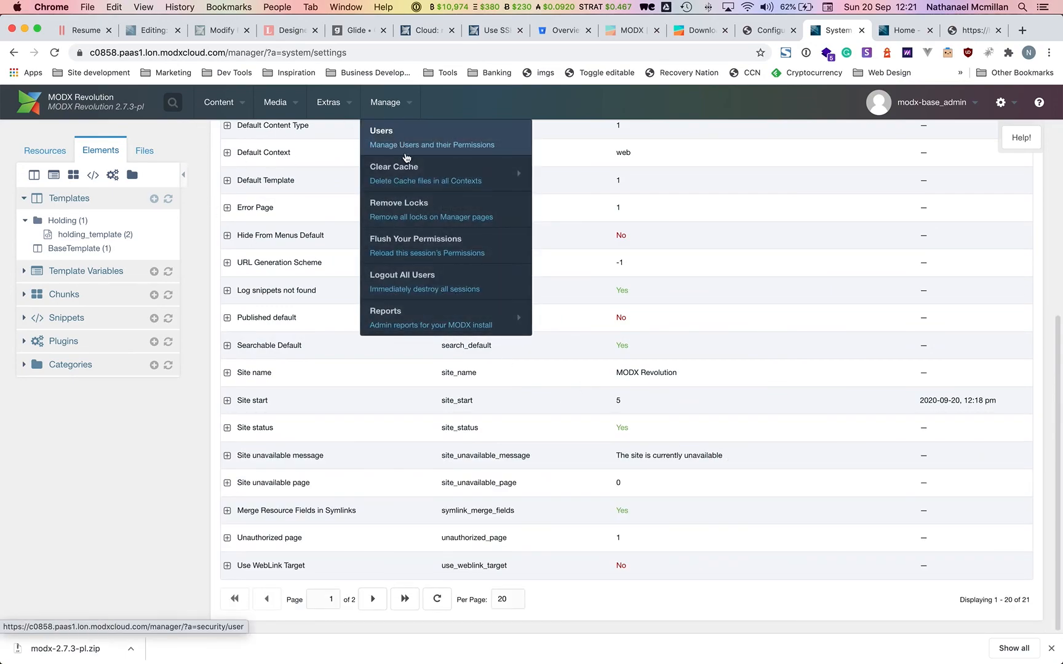
click(445, 171)
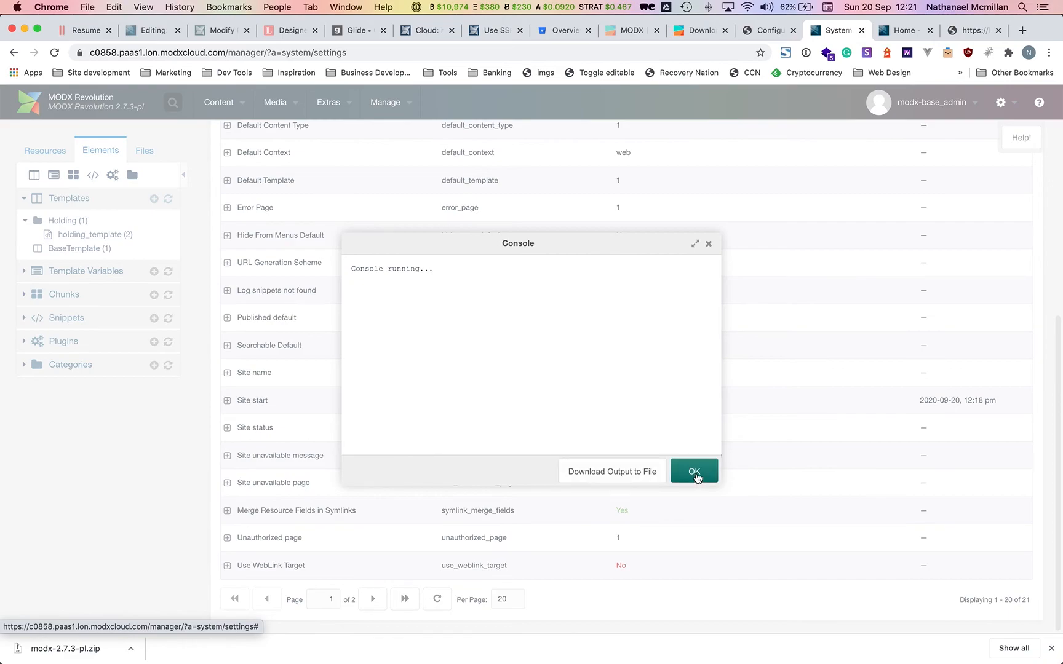
click(693, 471)
click(899, 30)
click(55, 50)
Leave the holding page preview for the Site-filtered System Settings tab, scrolled to the top.
drag(18, 110, 324, 108)
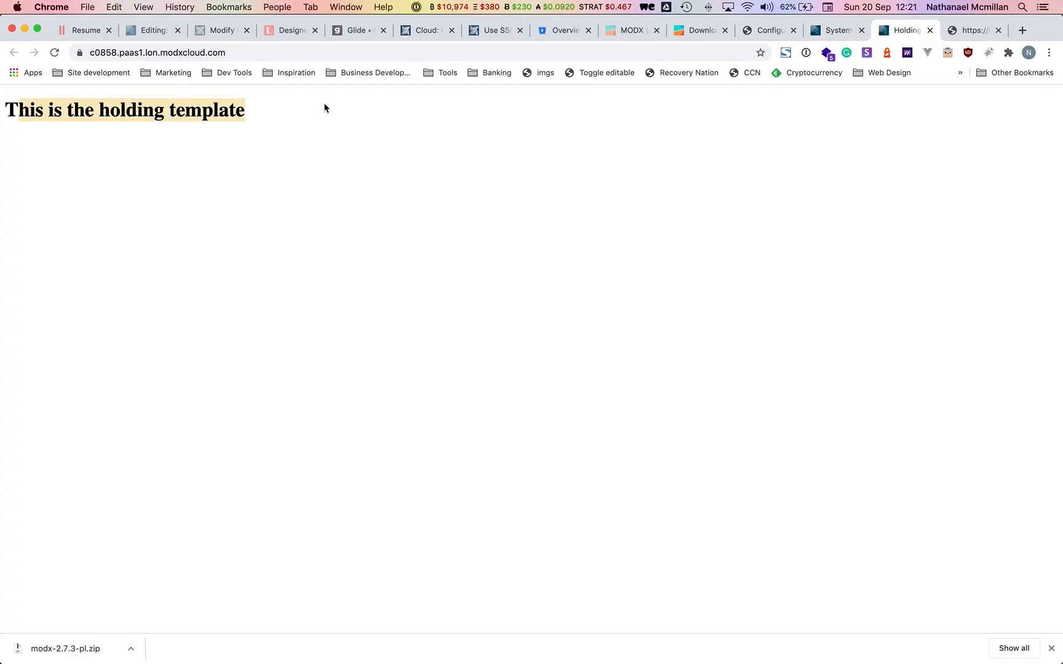
click(532, 128)
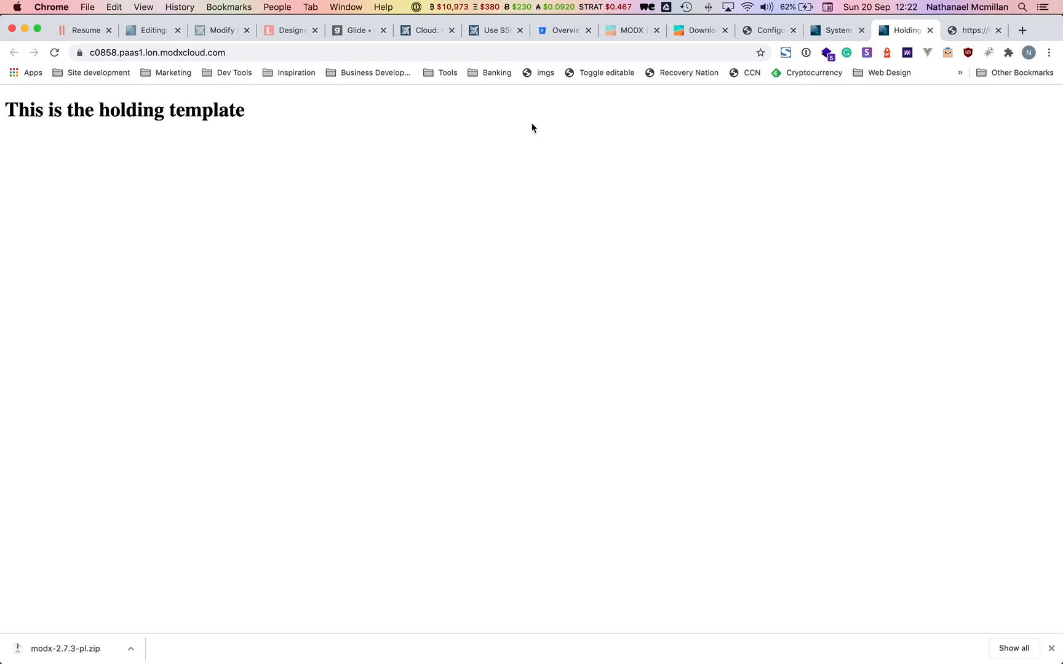
click(830, 34)
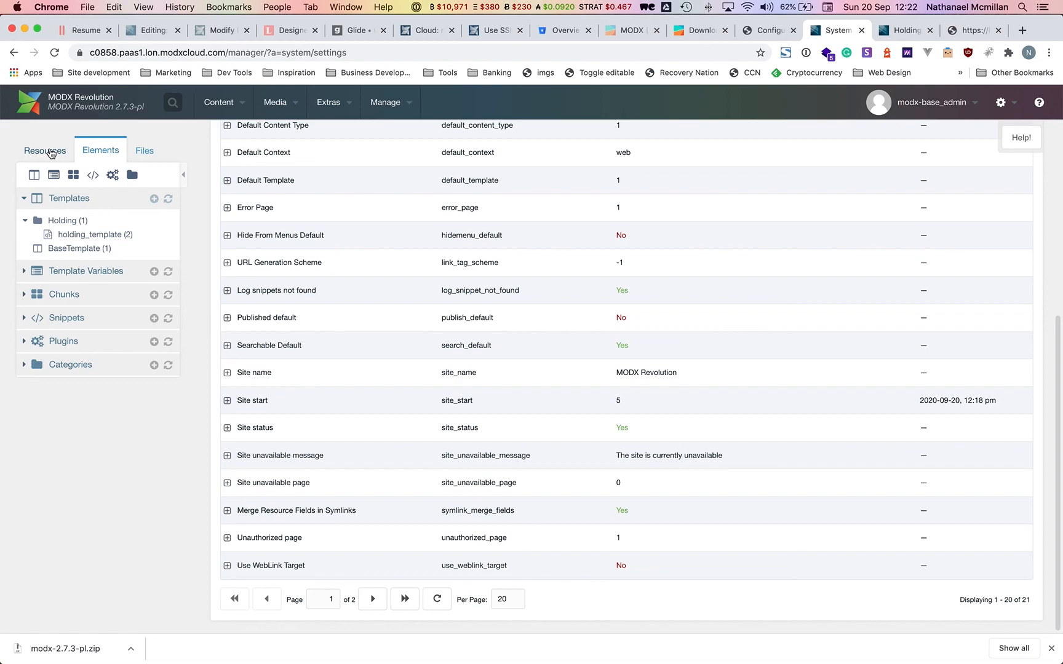
mouse_move(314, 658)
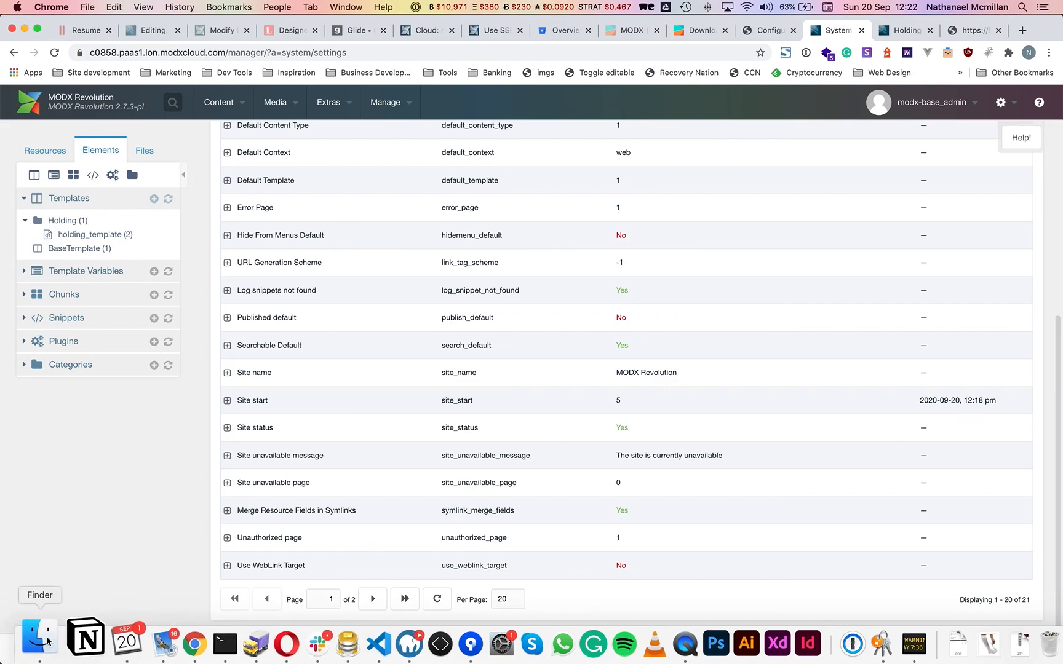
scroll(351, 319, up, 5)
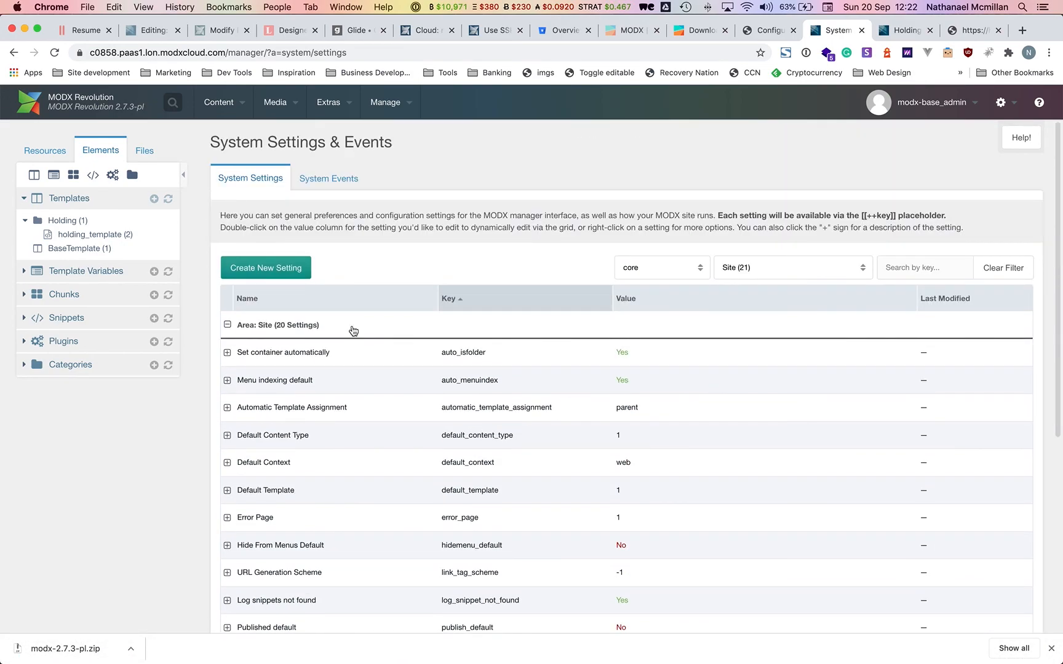
mouse_move(347, 660)
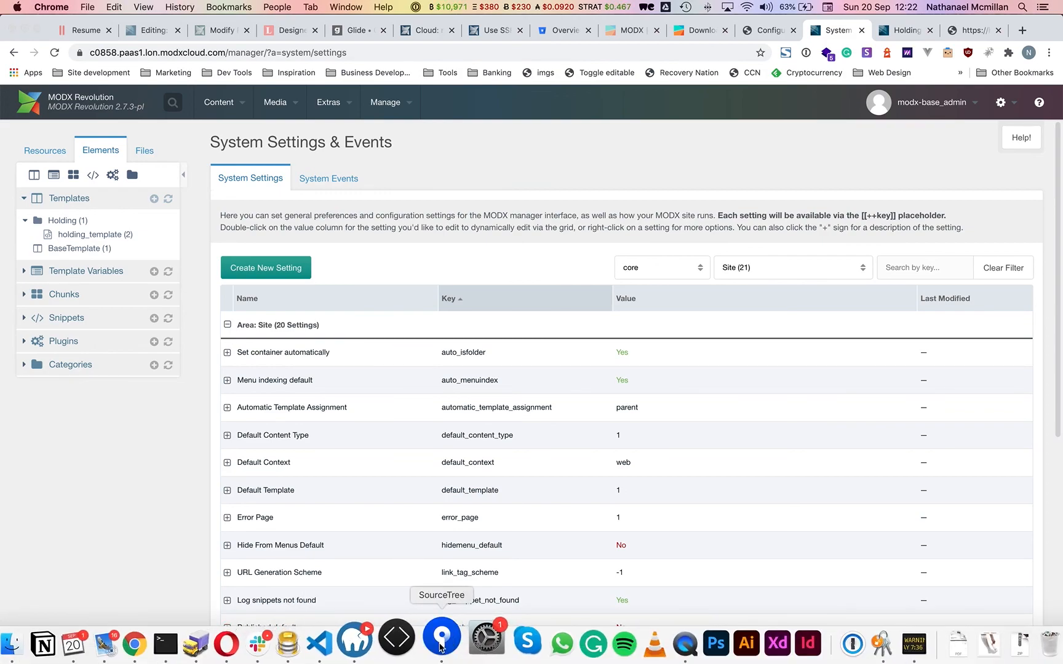
In Sourcetree, stage all unstaged files and write the commit message 'Install of new extras and creation of holding template template'.
click(441, 644)
scroll(377, 295, down, 3)
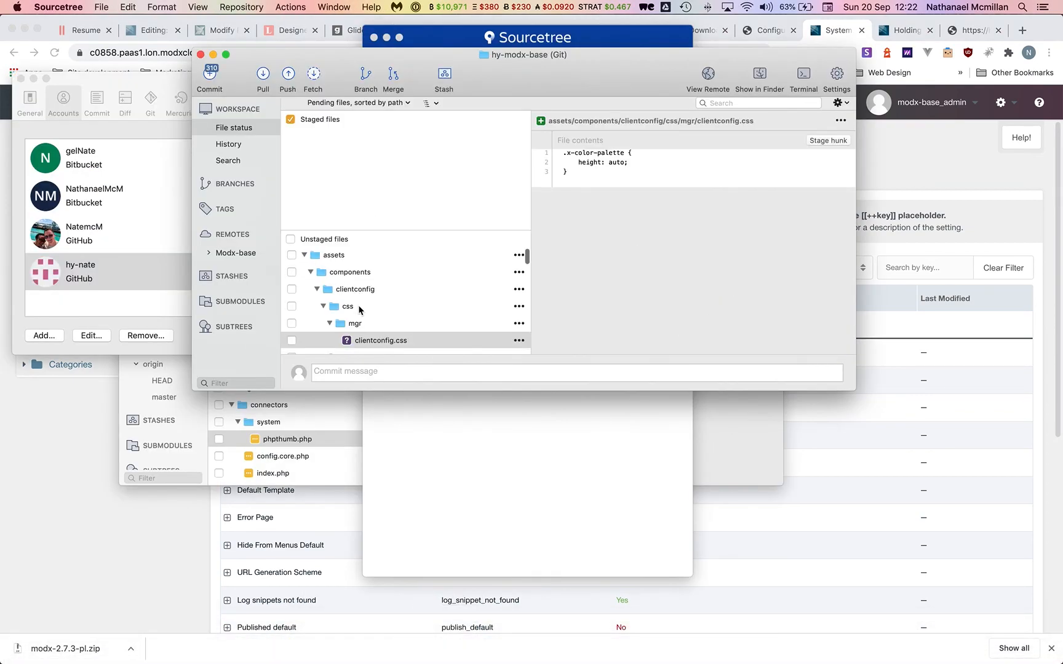
scroll(382, 293, down, 5)
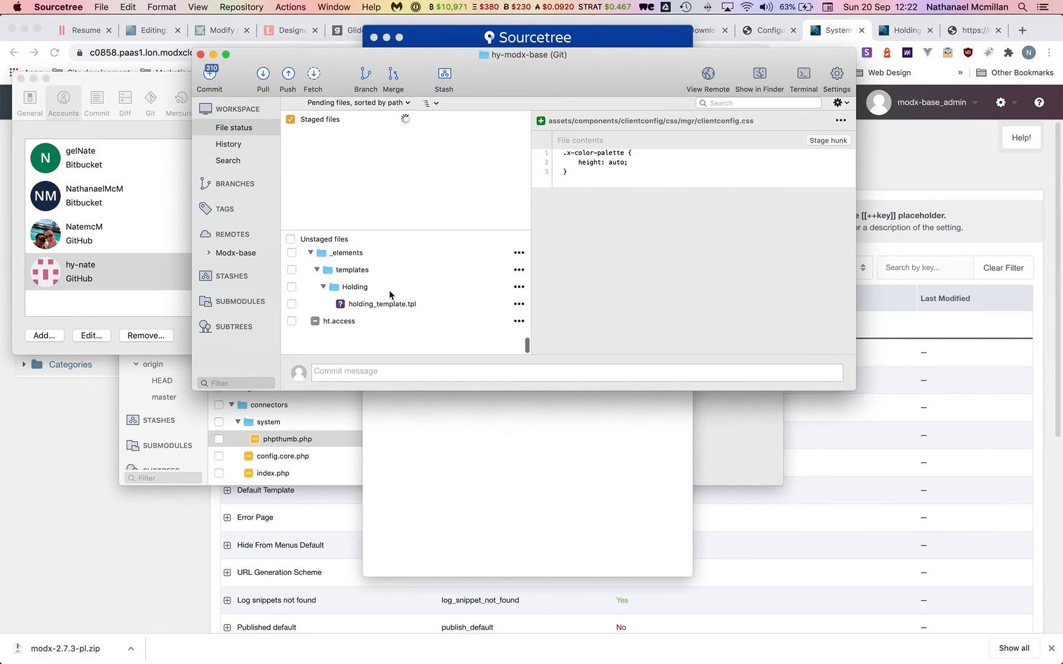
click(291, 240)
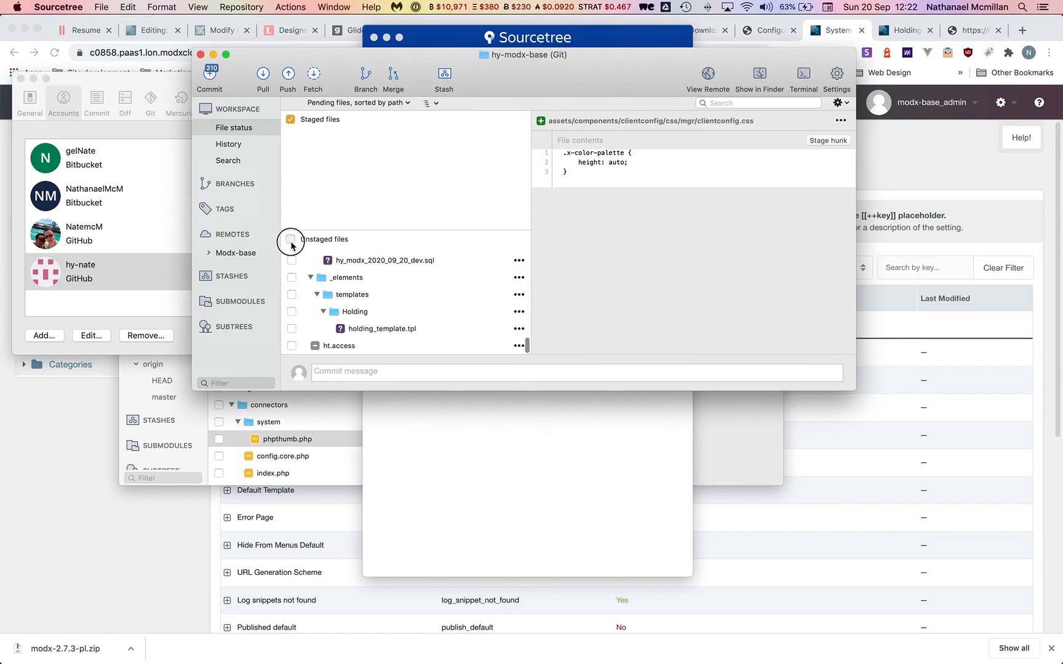
click(350, 371)
text(Install of new extr)
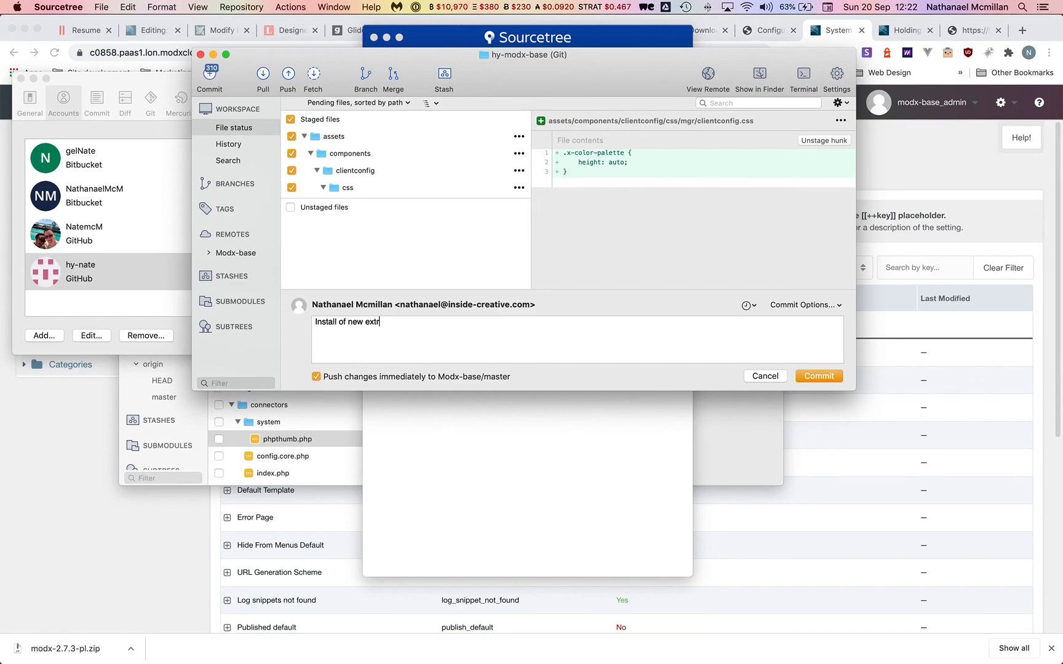
text(as and creatons)
key(alt+BackSpace)
text(creation of holding template temp)
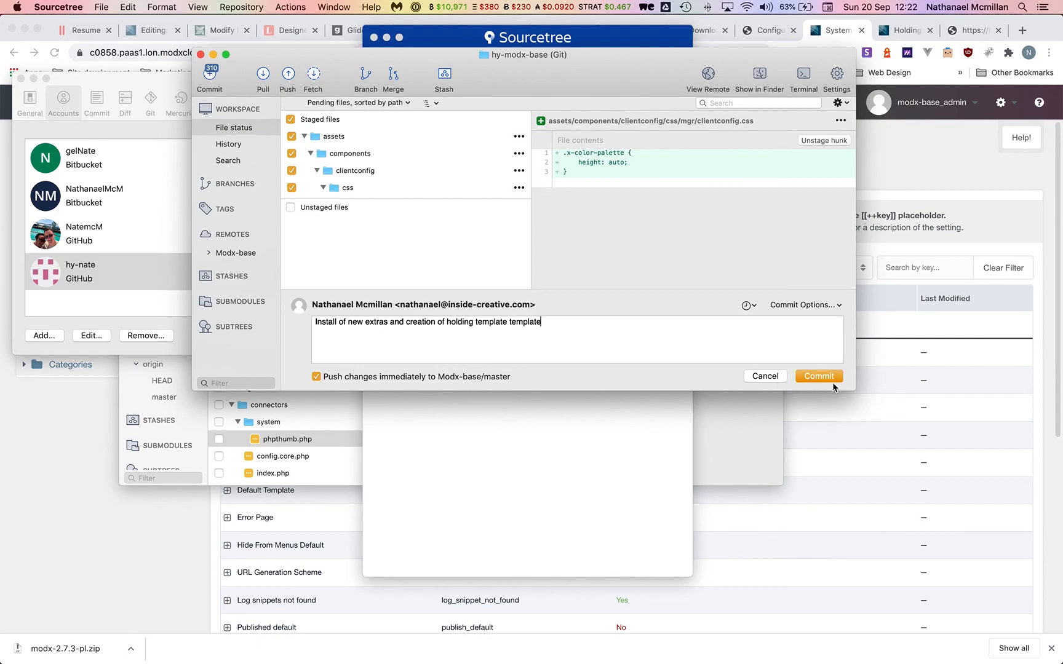
Commit and push the changes, then check the commit in the Modx-base master branch history.
click(830, 380)
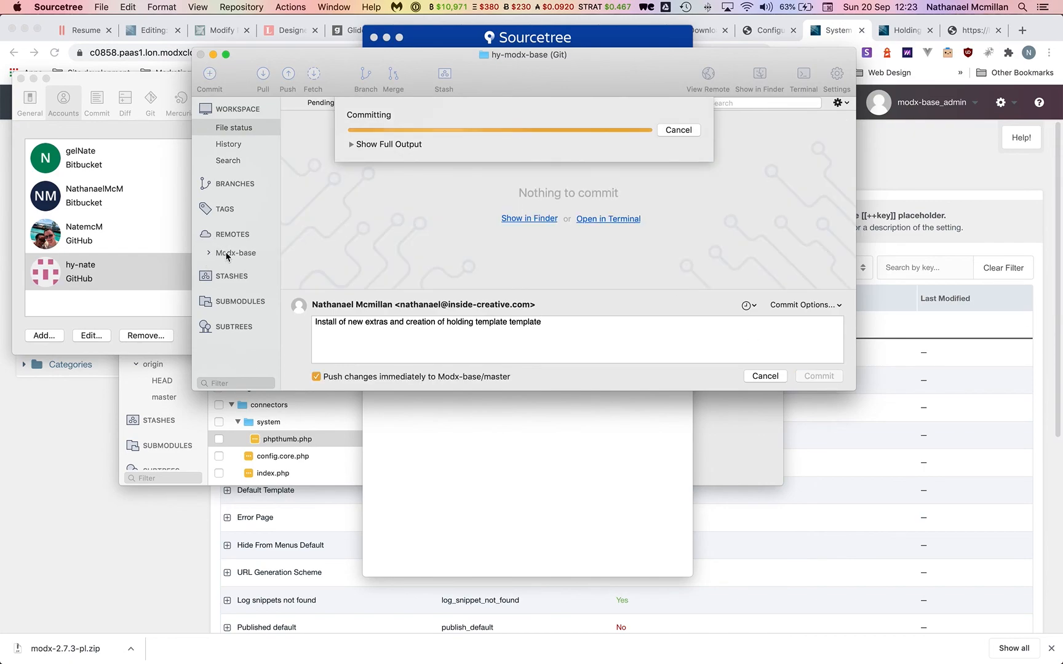
click(353, 144)
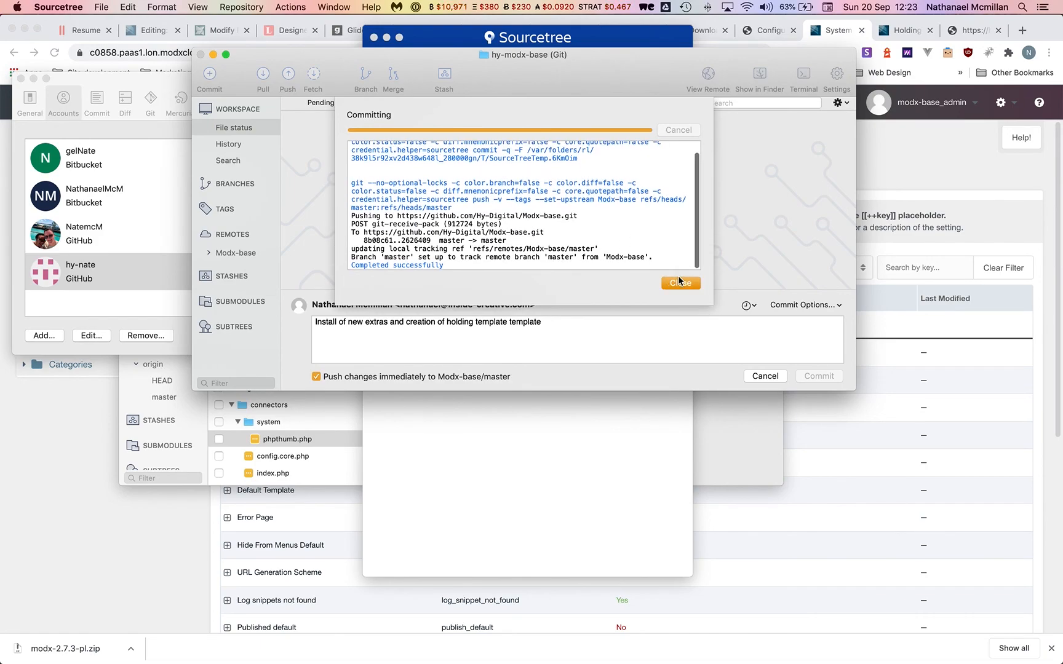
click(680, 284)
click(208, 253)
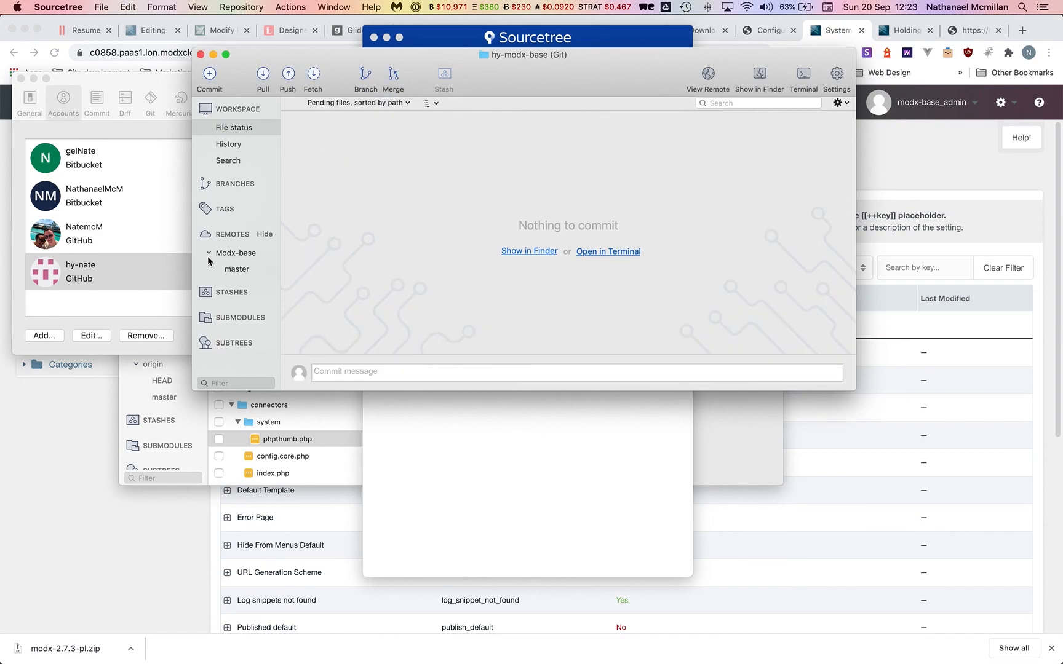
click(238, 268)
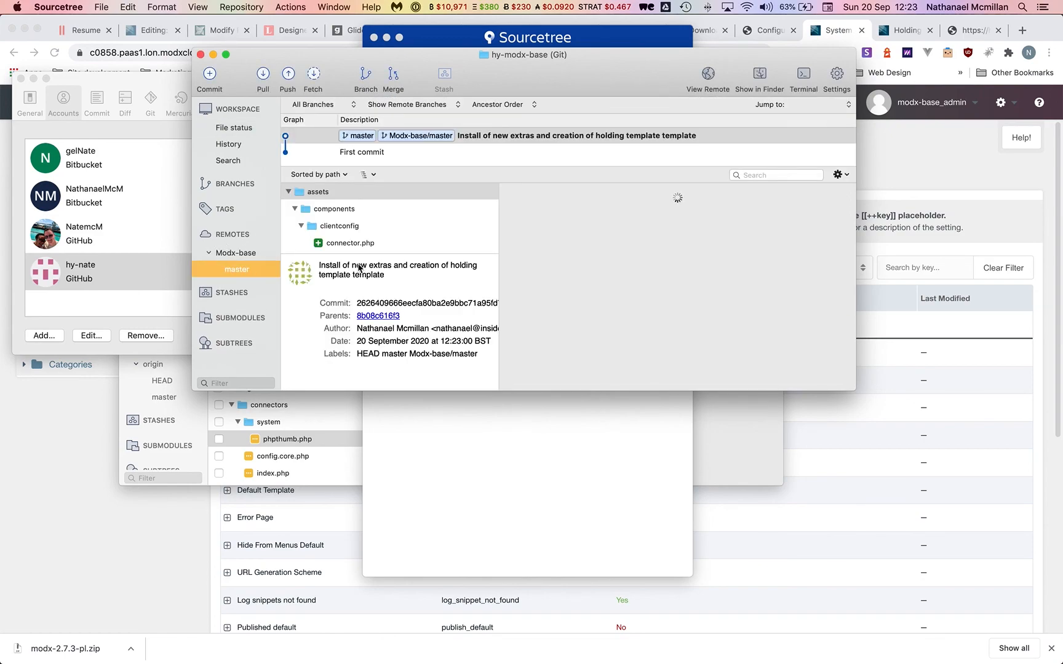